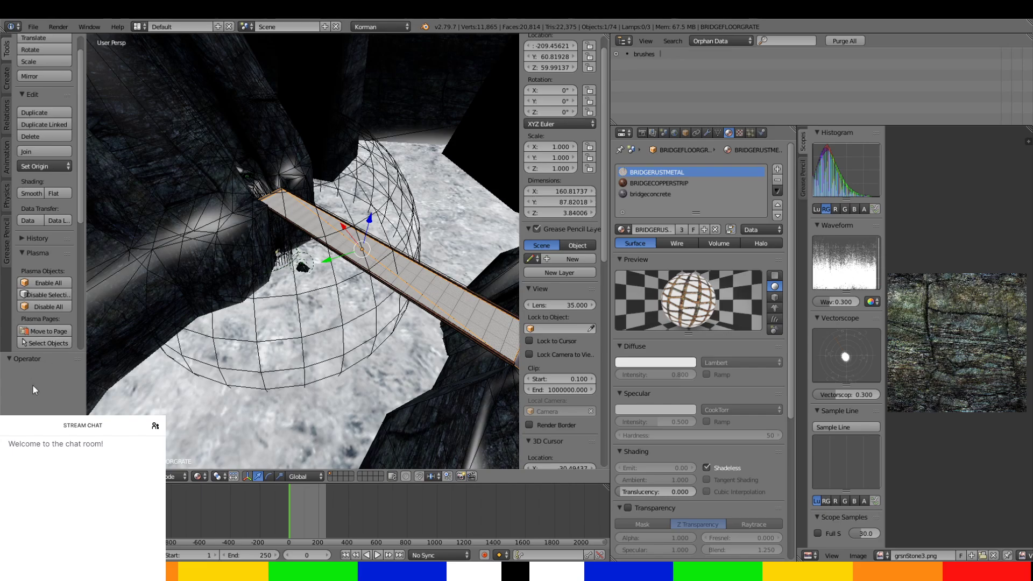
Examine the scene's overall layout, from the bridge area out to the surrounding cliffs, branching tunnels and dome.
middle_click_drag(296, 251, 312, 301)
scroll(246, 270, "up", 3)
scroll(275, 304, "down", 3)
scroll(233, 276, "down", 3)
scroll(232, 274, "down", 3)
scroll(346, 189, "down", 3)
scroll(344, 329, "down", 2)
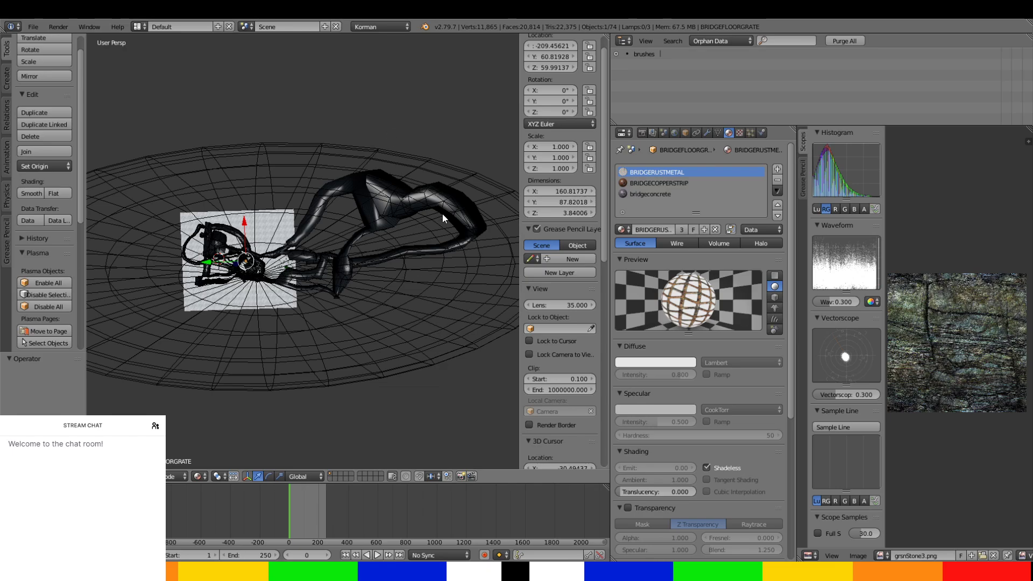
scroll(432, 273, "up", 6)
middle_click_drag(383, 289, 167, 241, "shift")
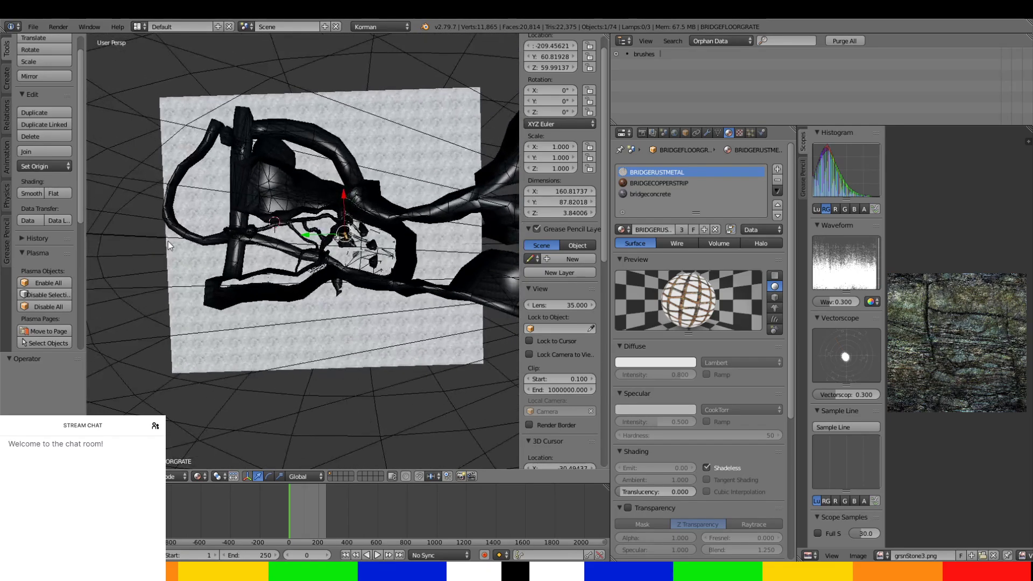
scroll(350, 198, "down", 7)
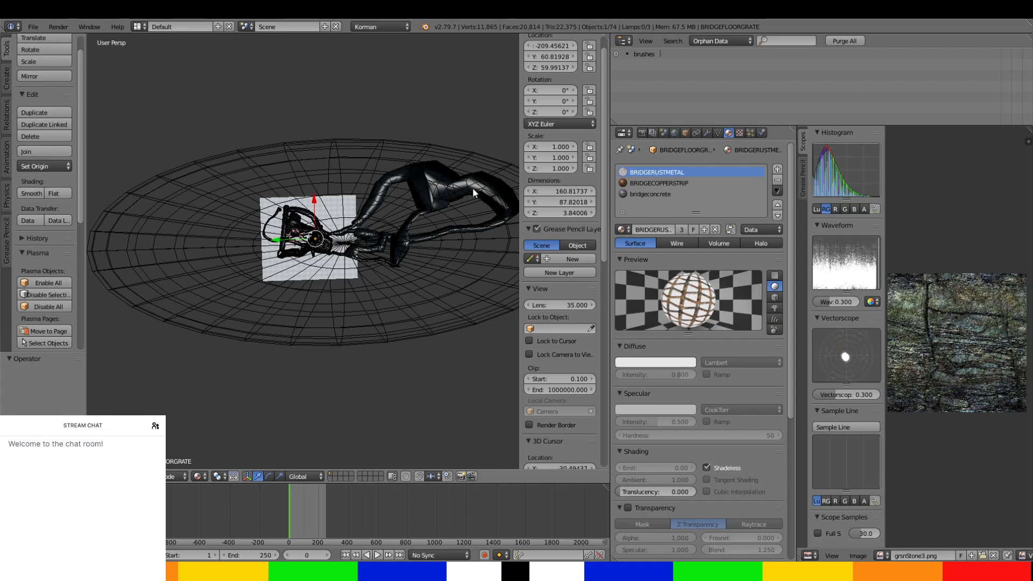
mouse_move(472, 187)
middle_mouse_down()
mouse_move(375, 195)
mouse_move(469, 207)
middle_mouse_up()
scroll(470, 208, "up", 7)
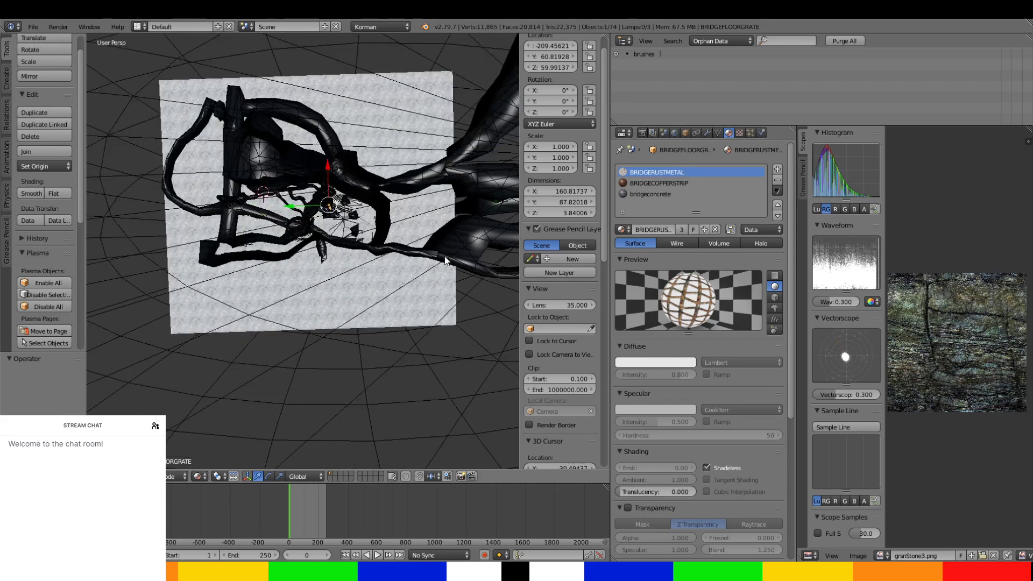
middle_click_drag(405, 274, 416, 253)
scroll(441, 266, "up", 6)
scroll(415, 253, "up", 2)
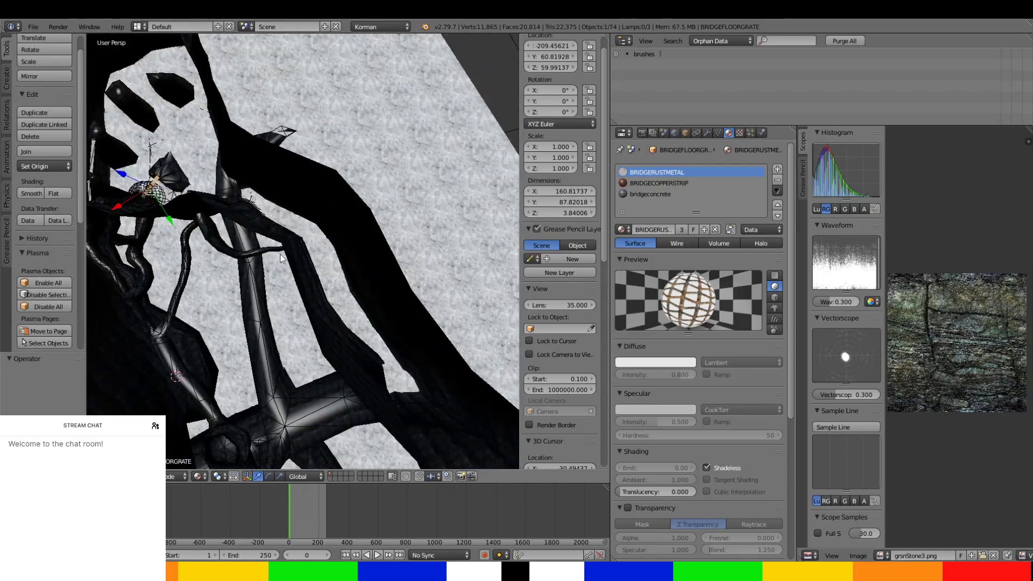
middle_click_drag(413, 189, 381, 179)
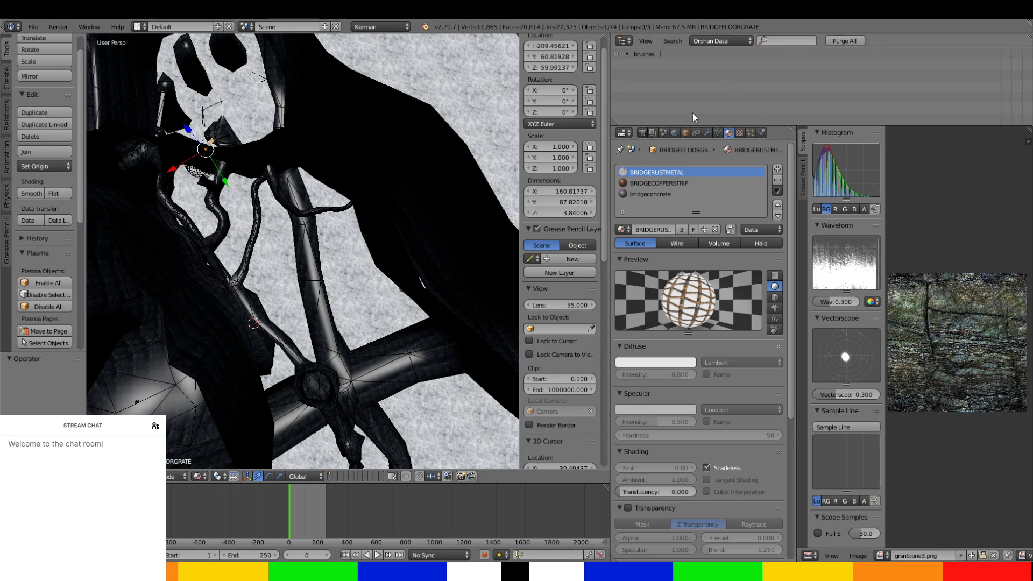
Add a Plasma Age page named NorthwardTunnels and export it only for Myst Online: Uru Live (70).
left_click(675, 133)
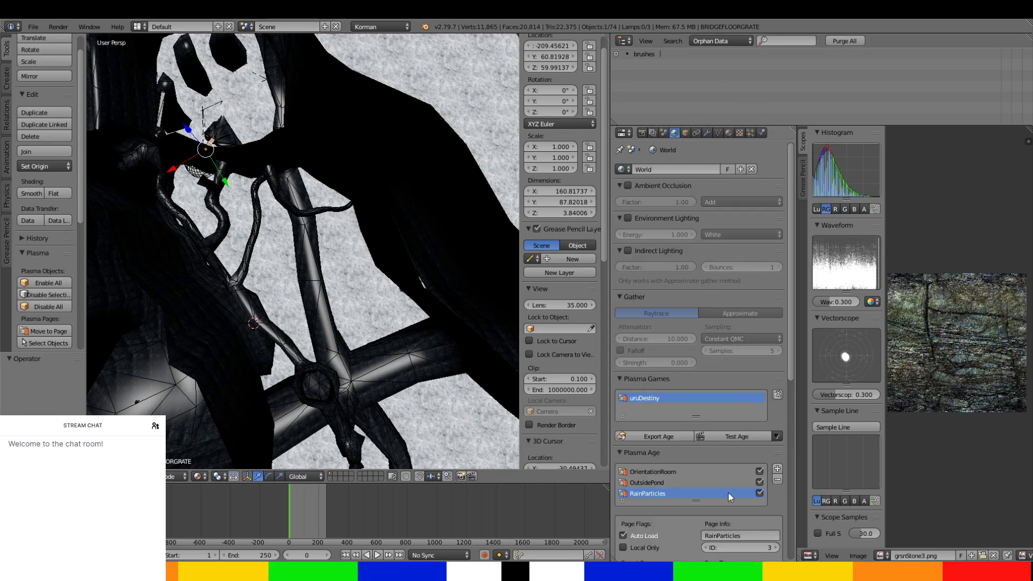
scroll(728, 491, "down", 5)
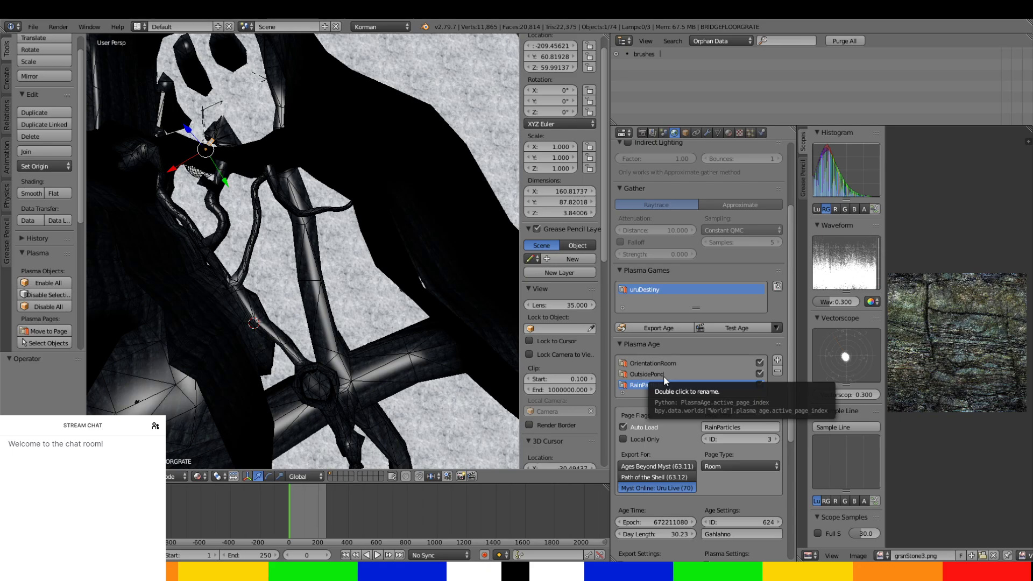
left_click(781, 359)
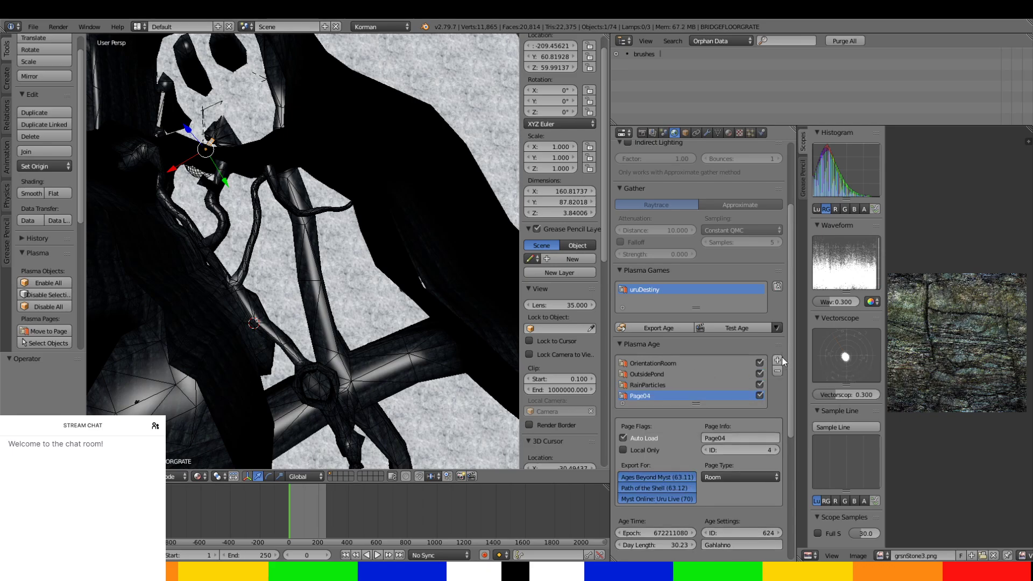
left_click(730, 436)
left_click(692, 500)
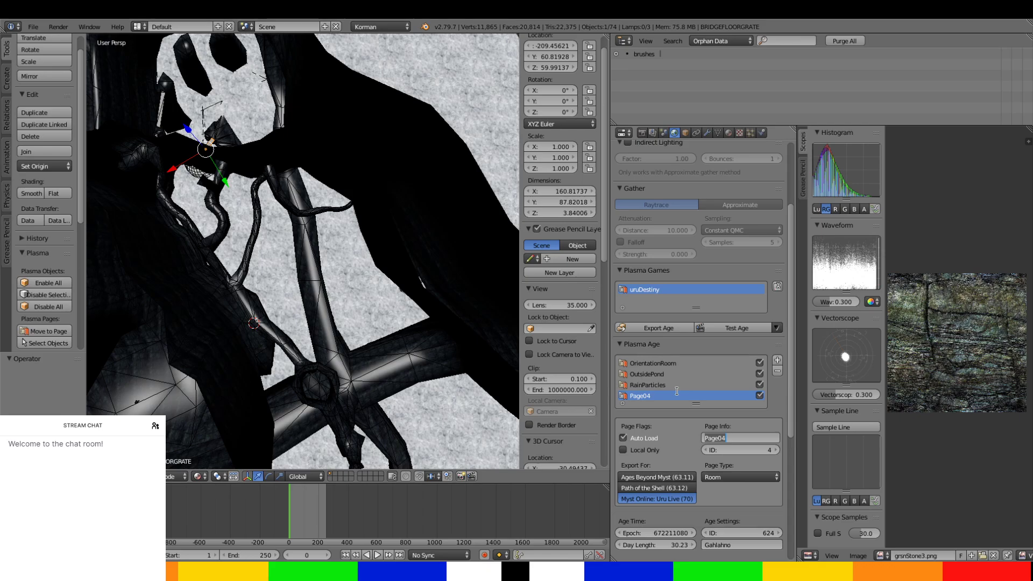
type("NorthwardTunnels")
key("Return")
Add another Plasma Age page named SouthwardTunnels, also exported only for Myst Online: Uru Live (70).
left_click(778, 360)
left_click(757, 450)
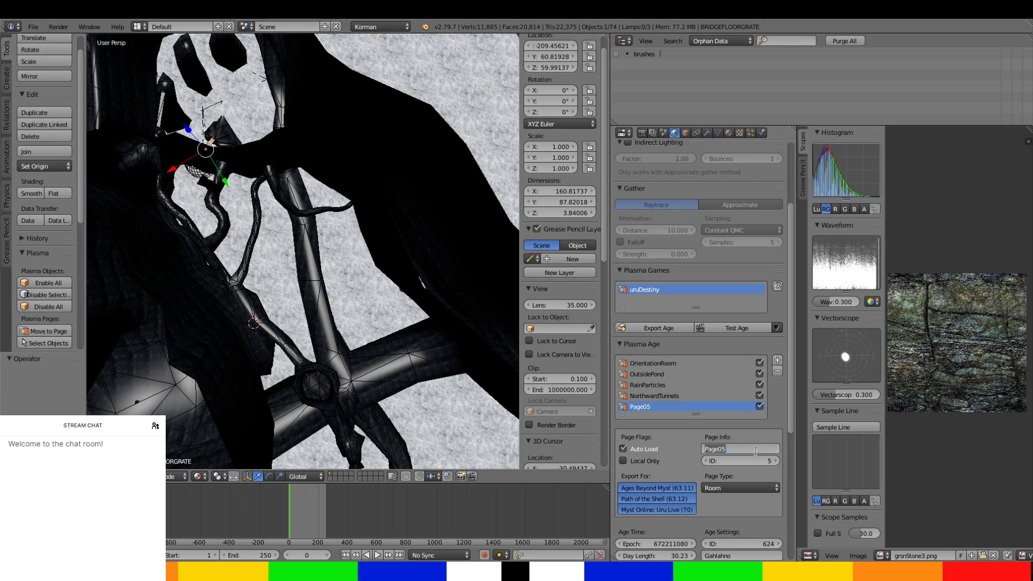
type("SouthwardTunnels")
key("Return")
left_click(670, 511)
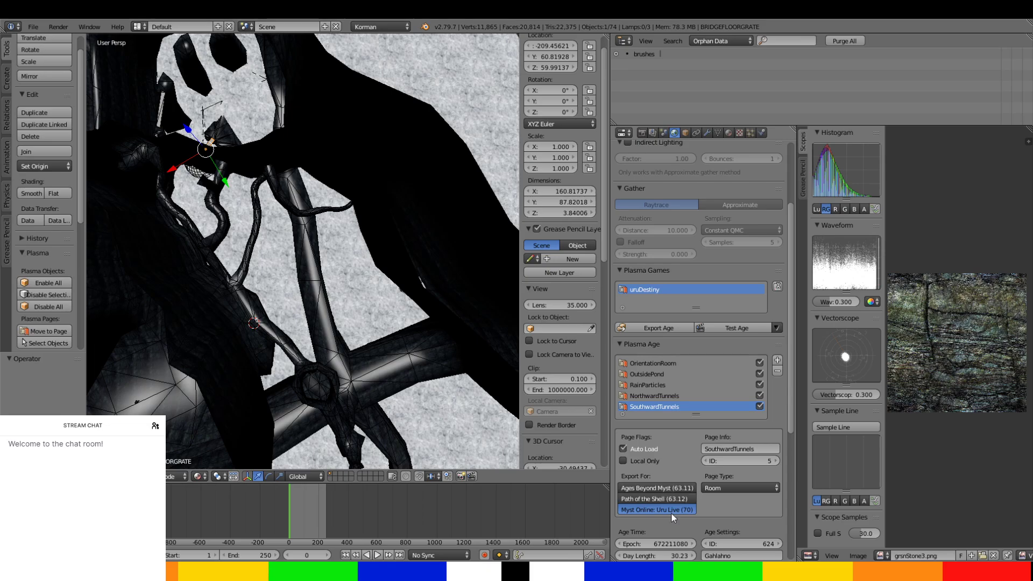
Inspect the tunnel network and the cliff walls around the bridge from above and up close.
middle_click_drag(430, 339, 255, 297)
scroll(255, 297, "down", 2)
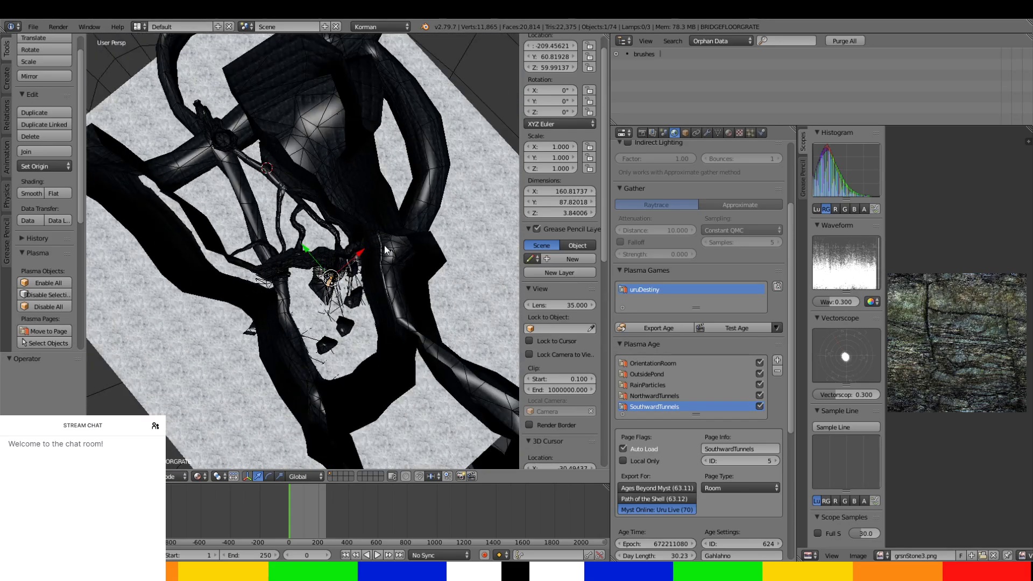
middle_click_drag(125, 306, 233, 296)
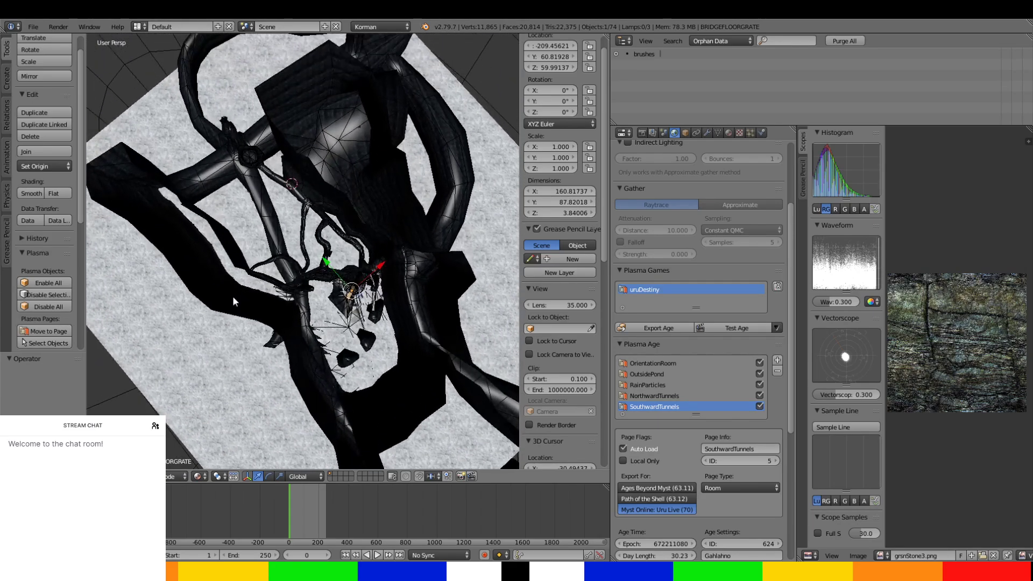
middle_click_drag(501, 204, 473, 231)
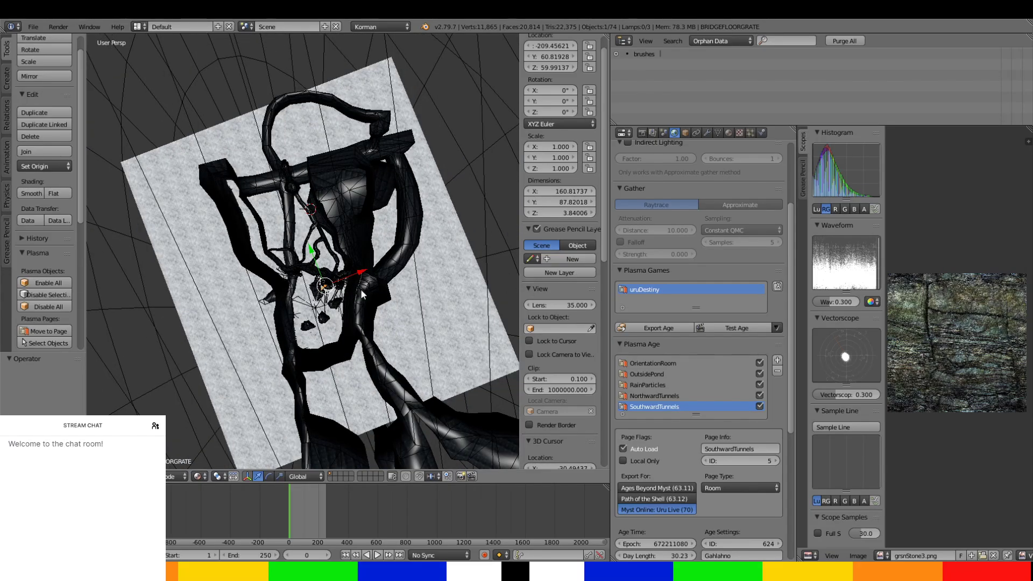
middle_click_drag(248, 259, 230, 120)
middle_click_drag(299, 212, 323, 332, "shift")
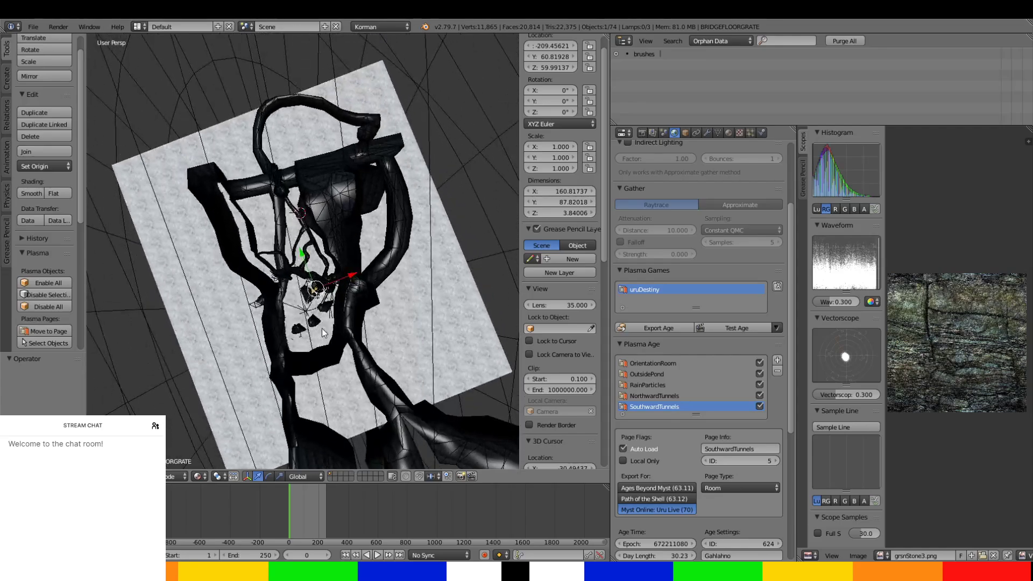
scroll(323, 332, "up", 5)
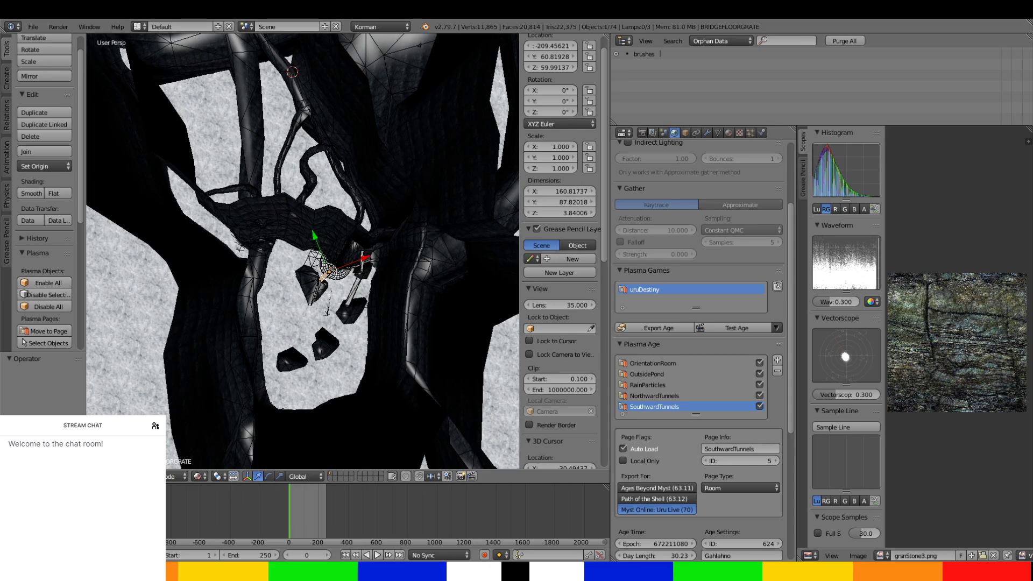
middle_click_drag(385, 344, 392, 251)
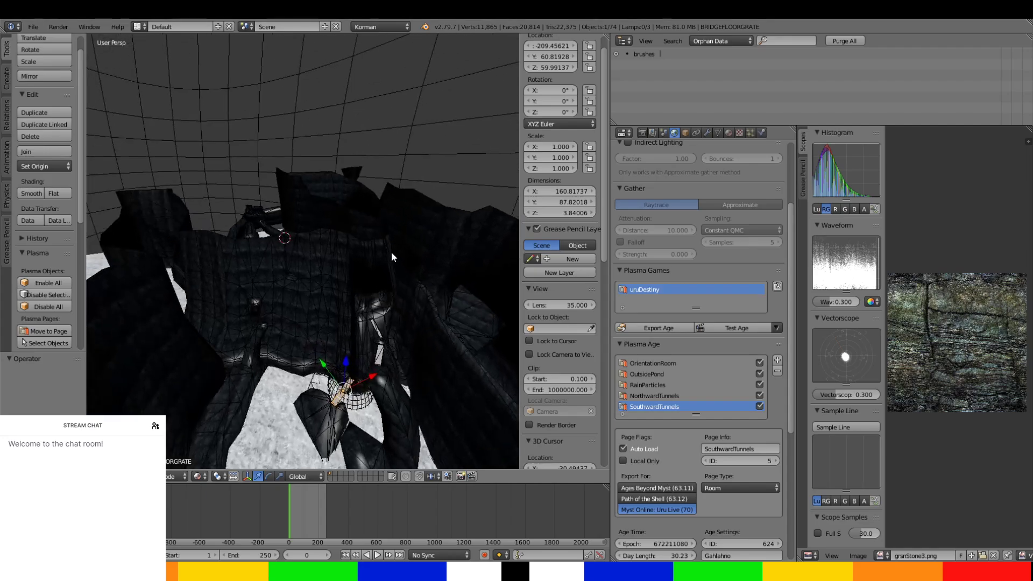
scroll(392, 251, "up", 4)
middle_click_drag(386, 292, 486, 397, "shift")
scroll(366, 269, "down", 1)
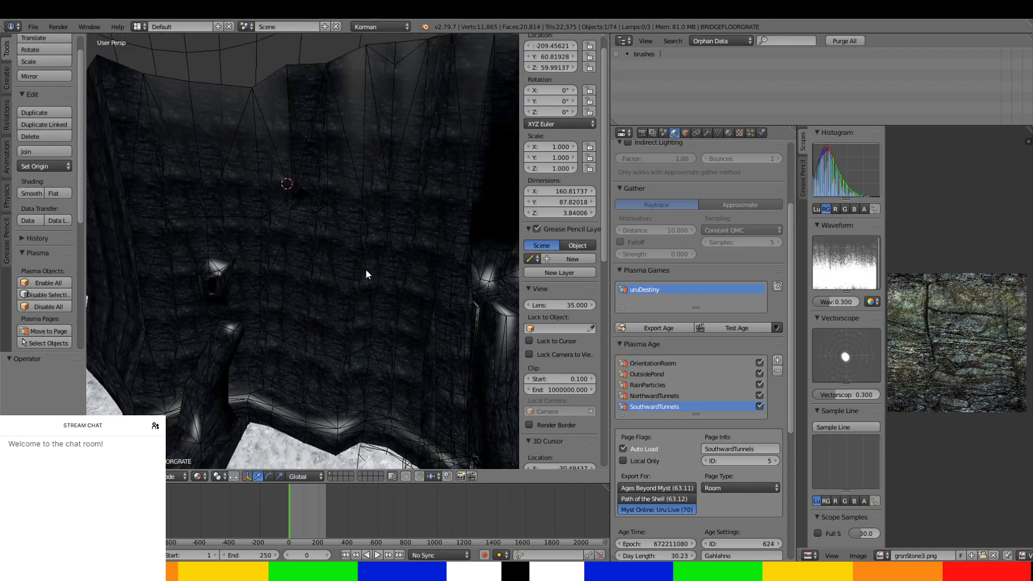
middle_click_drag(365, 269, 218, 163, "shift")
middle_click_drag(383, 194, 264, 340, "shift")
Isolate the extcliffs mesh in local view and bring up its Plasma modifier settings.
right_click(315, 190)
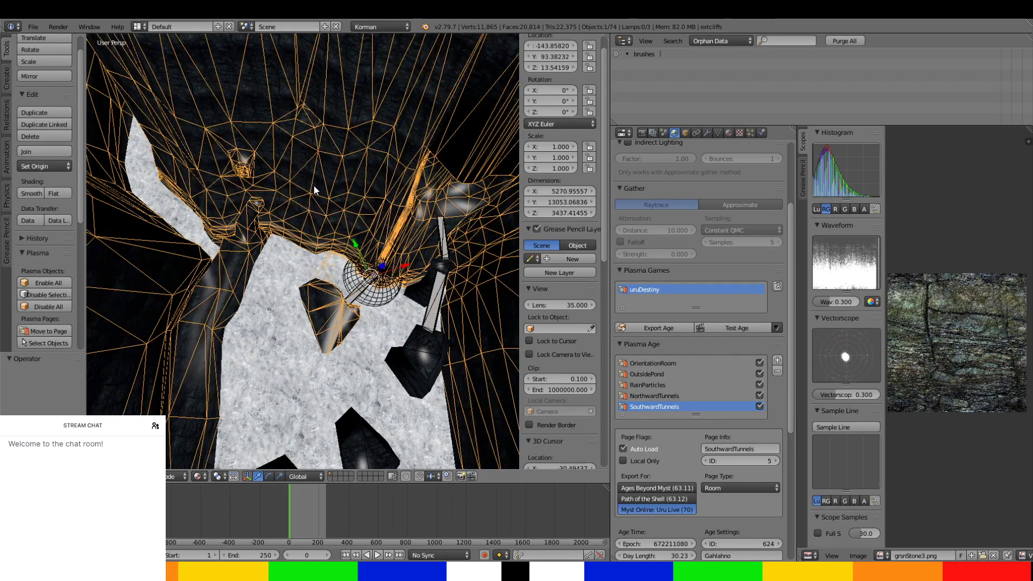
key("KP_Divide")
scroll(314, 186, "up", 6)
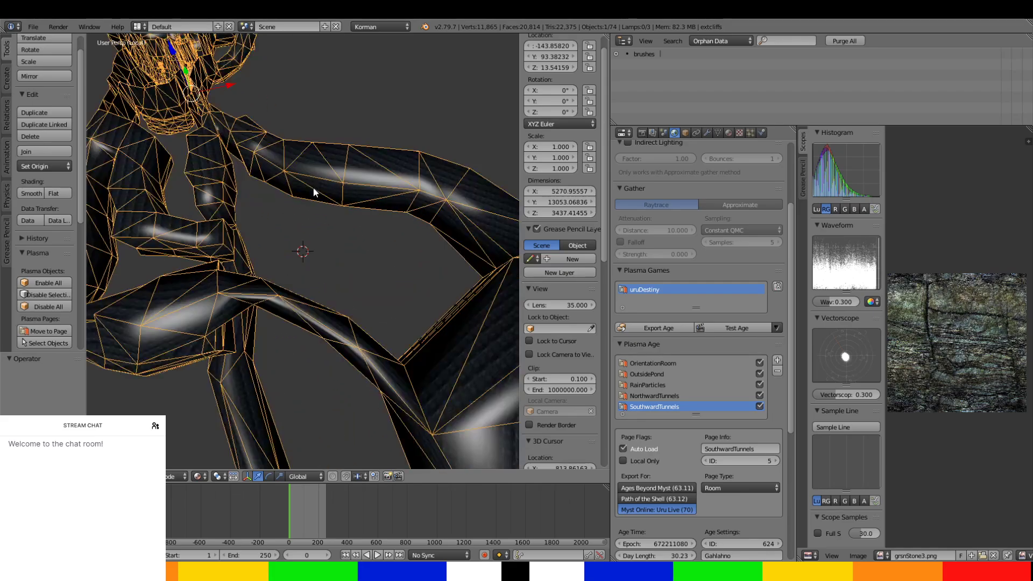
scroll(313, 188, "down", 6)
middle_click_drag(313, 188, 484, 348)
scroll(451, 71, "up", 2)
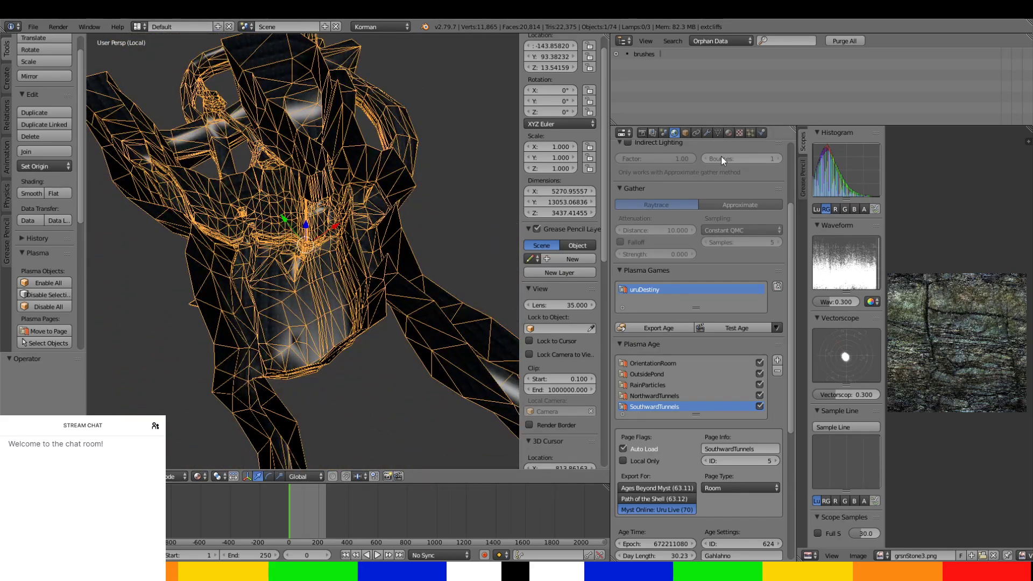
left_click(760, 132)
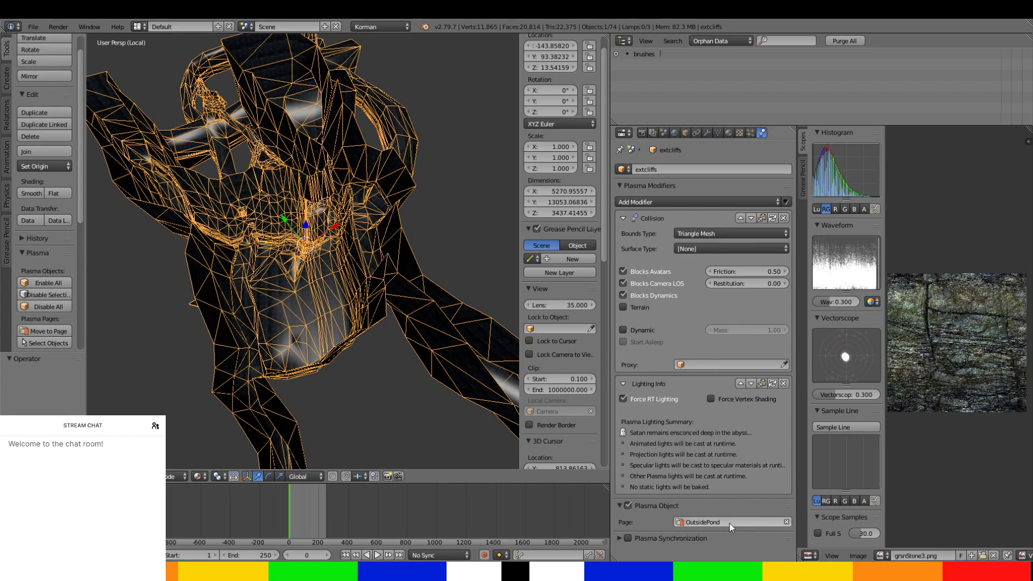
Enter Edit Mode on the extcliffs mesh and set the viewport shading to Solid.
middle_click_drag(332, 275, 376, 295)
scroll(375, 296, "up", 5)
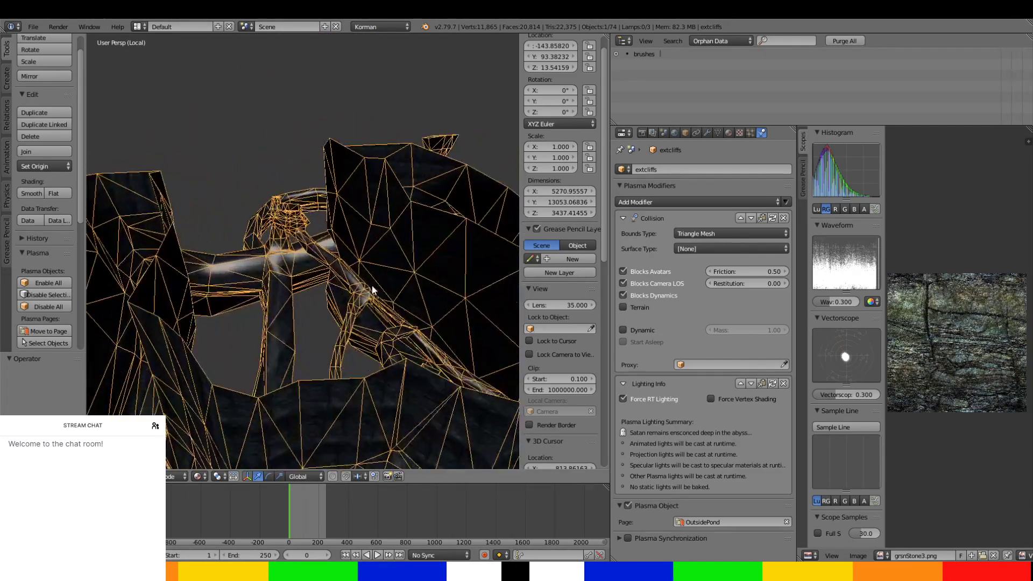
middle_click_drag(329, 262, 339, 338)
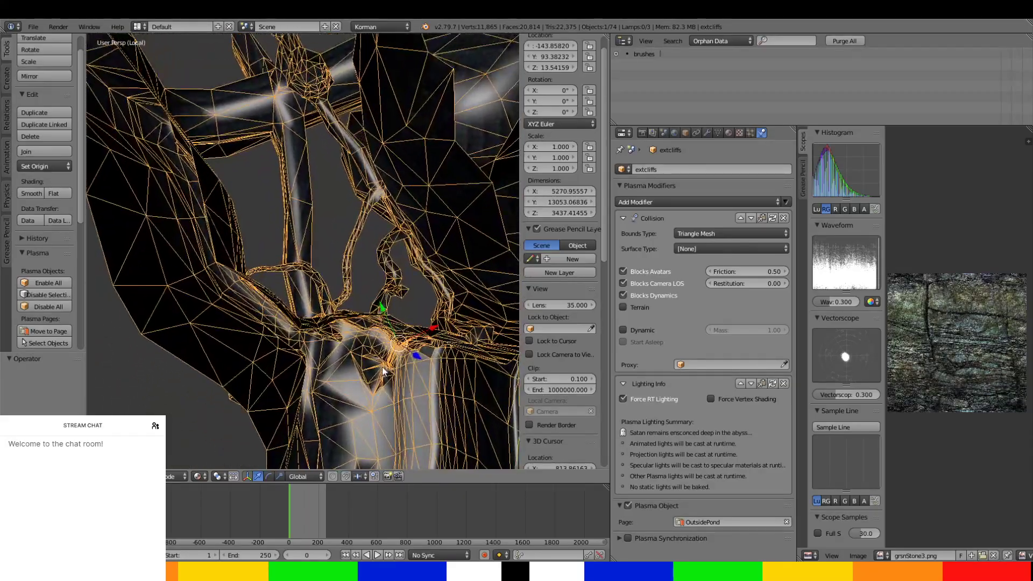
scroll(332, 339, "up", 3)
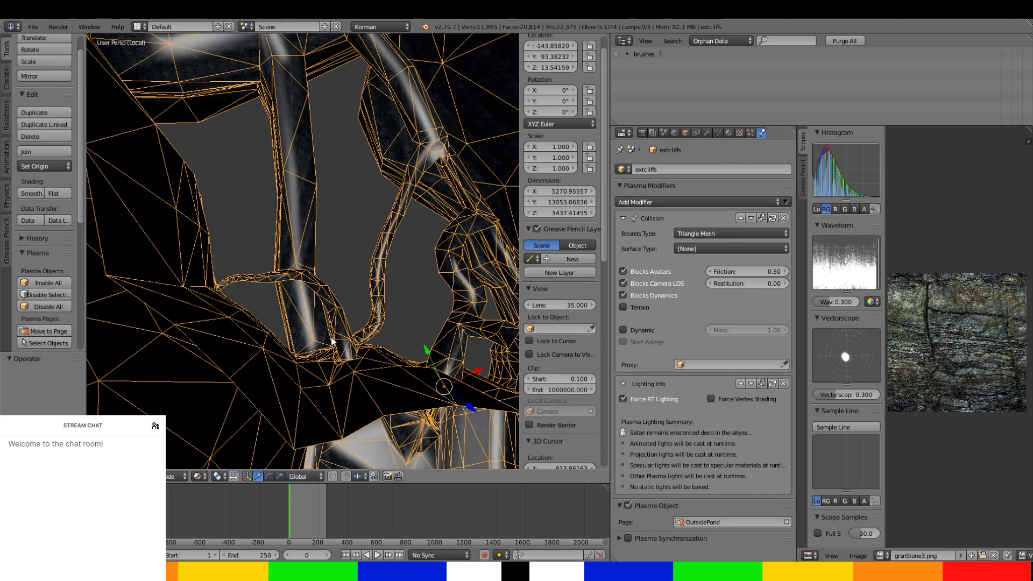
key("Tab")
middle_click_drag(287, 330, 354, 431)
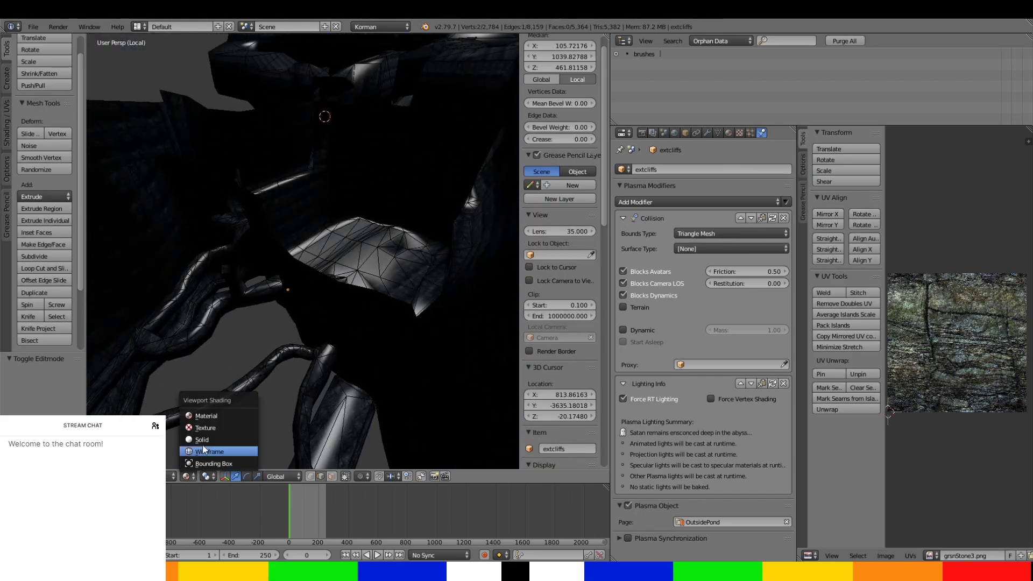
left_click(205, 440)
mouse_move(205, 440)
middle_mouse_down()
mouse_move(378, 106)
mouse_move(341, 166)
mouse_move(406, 174)
mouse_move(203, 96)
mouse_move(178, 362)
mouse_move(198, 318)
mouse_move(274, 329)
middle_mouse_up()
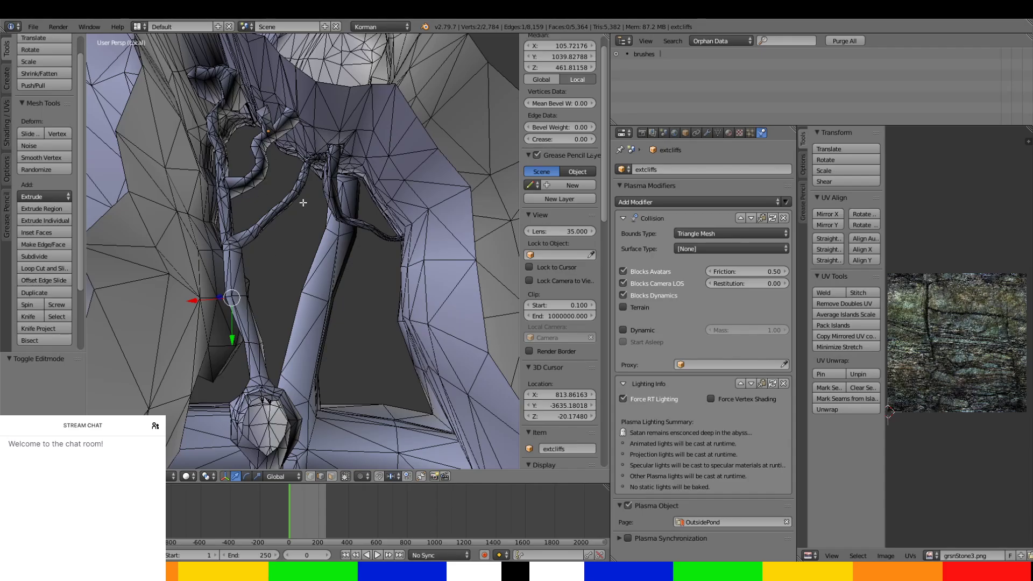
Try to select a band of faces around the tunnel near its junction with the cliffs, using face selection mode.
middle_click_drag(311, 247, 208, 288)
right_click(359, 237)
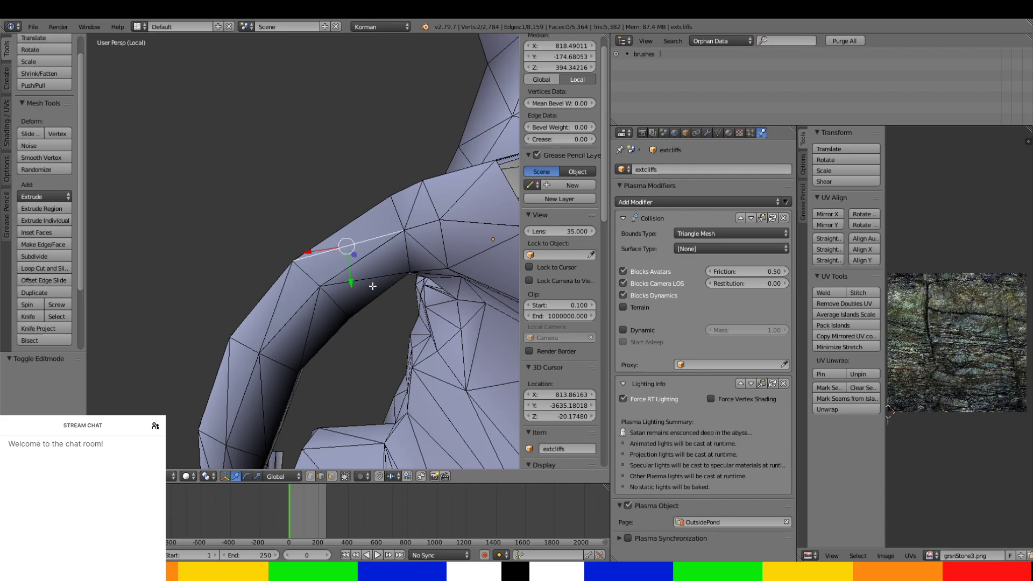
left_click(332, 477)
right_click(357, 225)
middle_click_drag(359, 229, 426, 261)
right_click(401, 338, "ctrl")
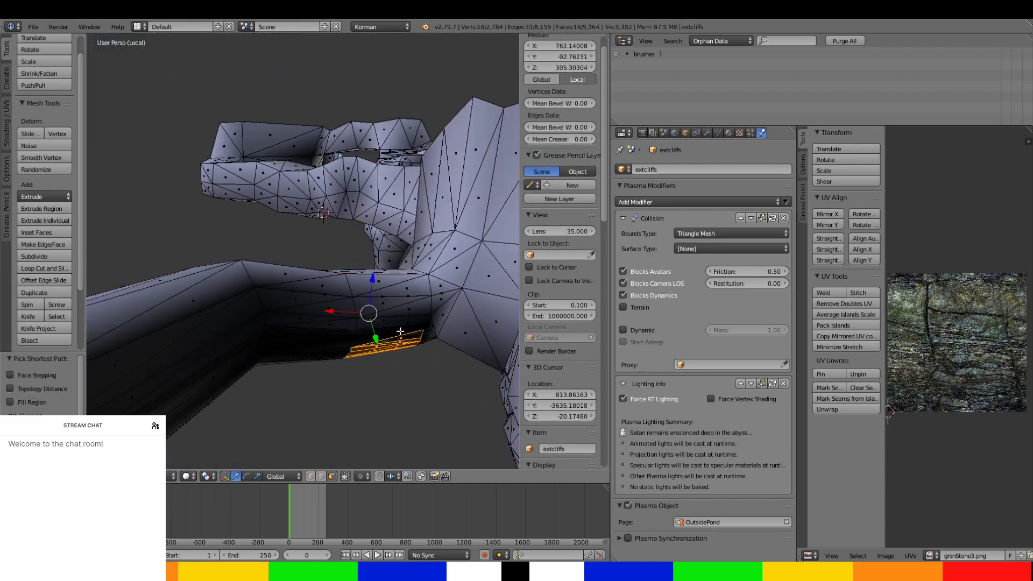
right_click(381, 269, "ctrl")
middle_click_drag(381, 270, 182, 284)
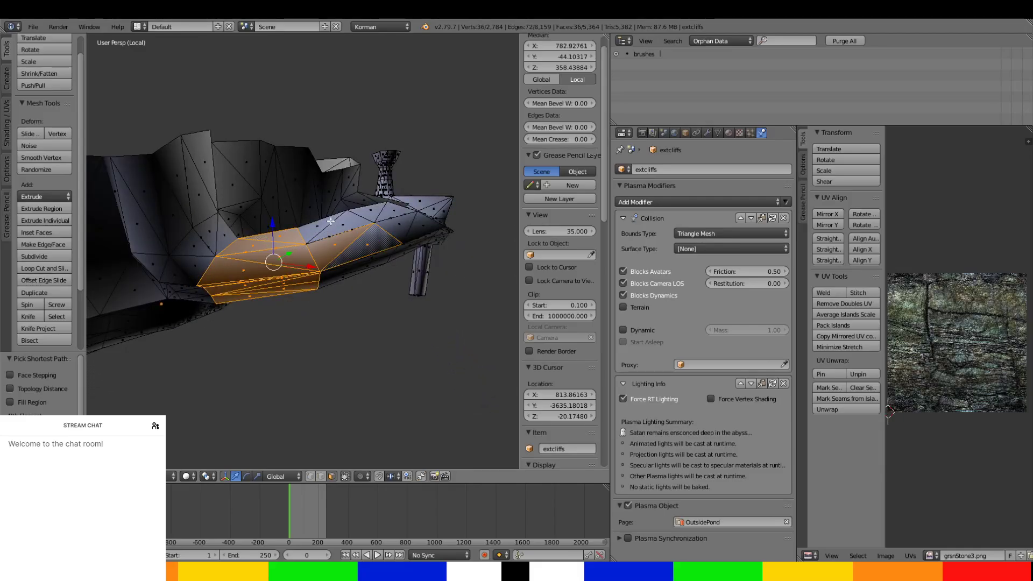
middle_click_drag(328, 219, 172, 274)
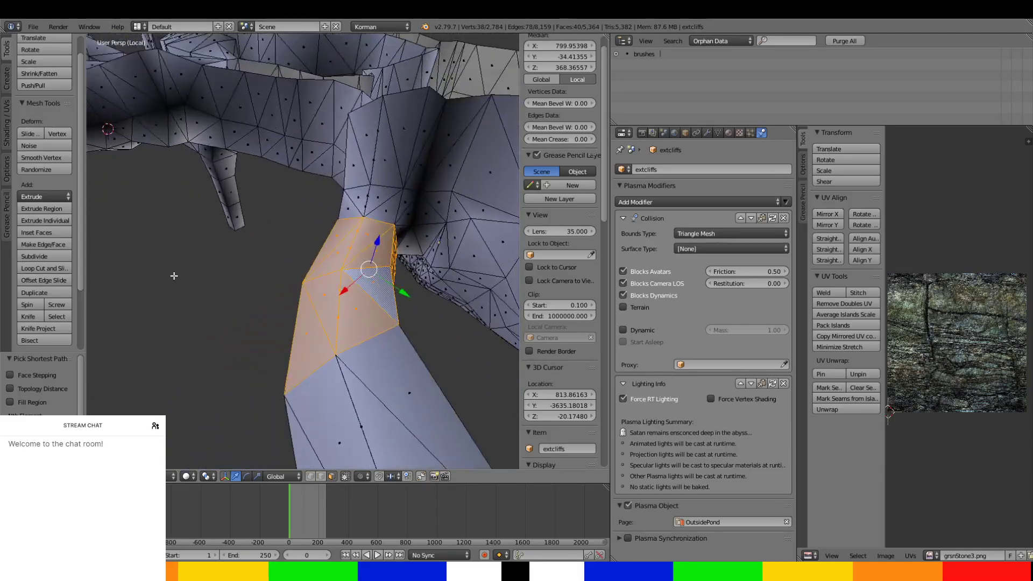
In edge selection mode, move the lengthwise edge near the tunnel's junction by about -42.7 X, 43.2 Y, -2.3 Z.
scroll(178, 278, "up", 3)
middle_click_drag(250, 314, 223, 231)
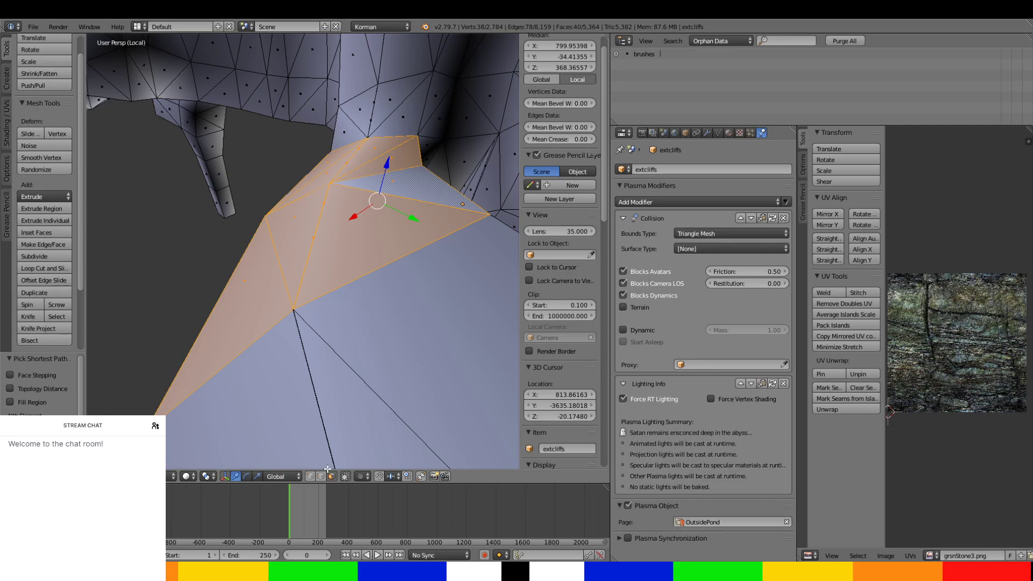
right_click(323, 211)
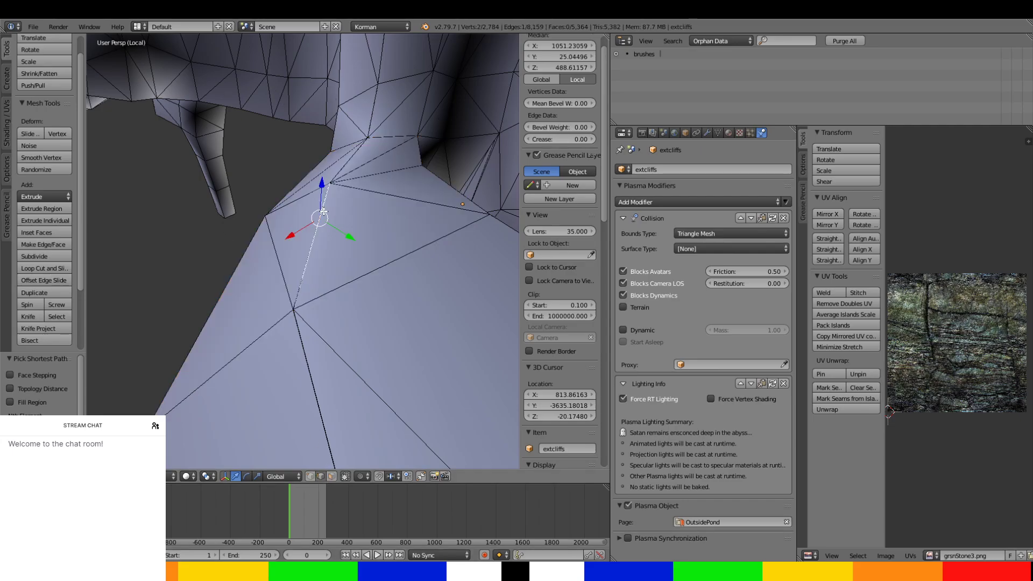
key("g")
key("g")
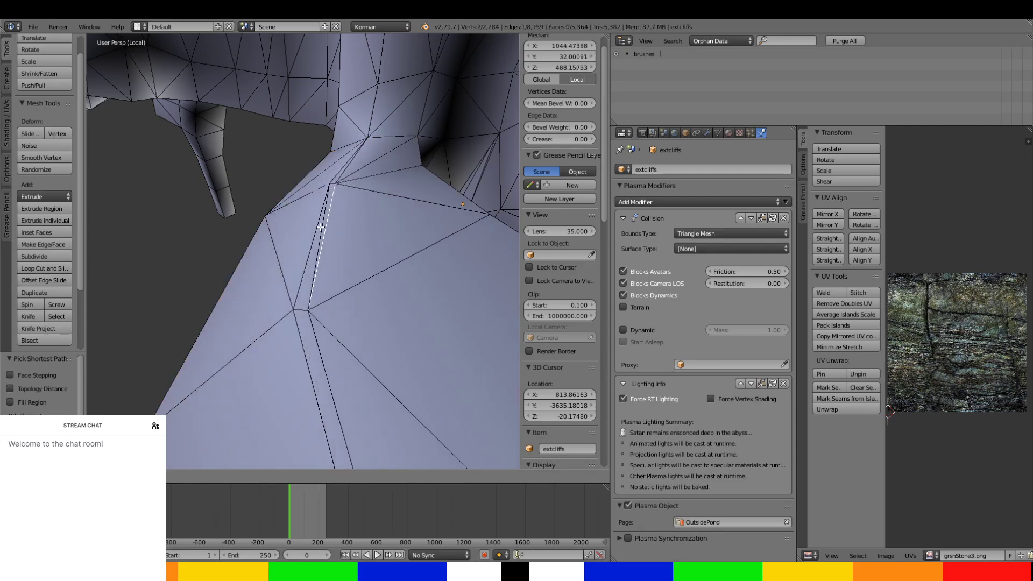
left_click(363, 228)
mouse_move(363, 228)
middle_mouse_down()
mouse_move(364, 275)
mouse_move(143, 230)
mouse_move(469, 270)
mouse_move(173, 304)
mouse_move(373, 232)
middle_mouse_up()
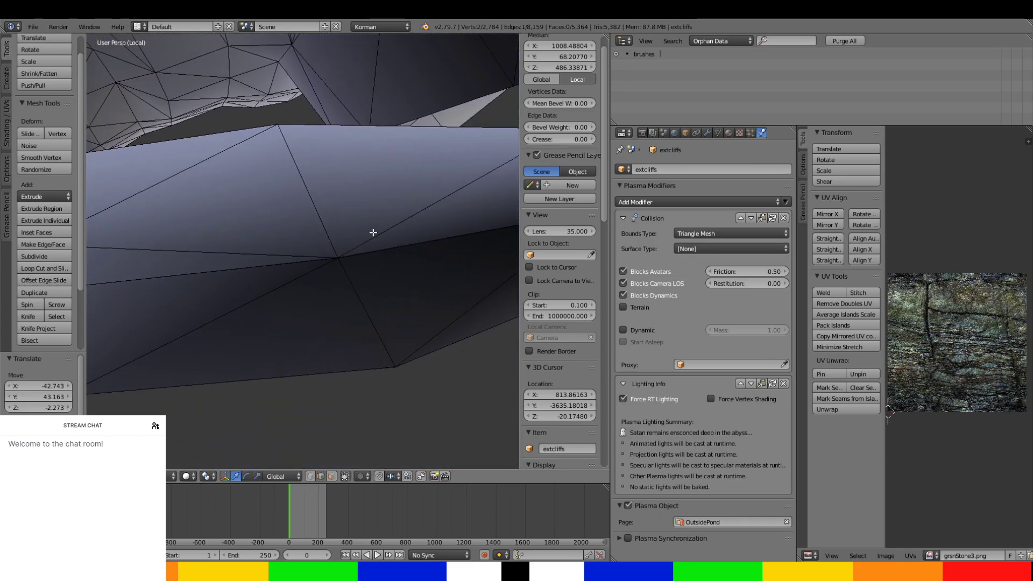
Move the lengthwise edge on the outer side of the curved tunnel by about -55.3 along X.
scroll(503, 245, "down", 4)
middle_click_drag(512, 253, 425, 252, "shift")
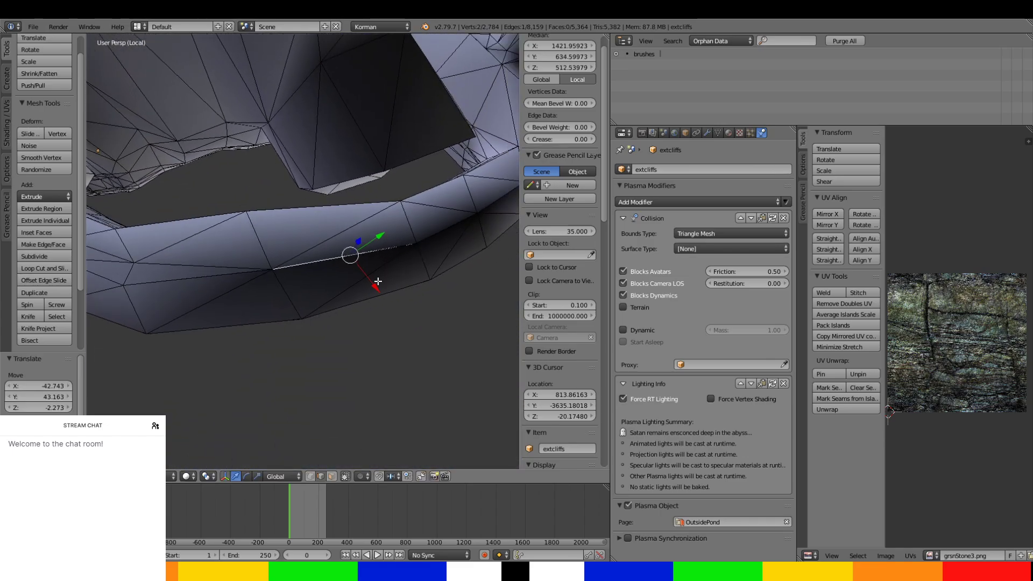
left_click_drag(376, 283, 359, 267)
middle_click_drag(359, 268, 235, 316, "shift")
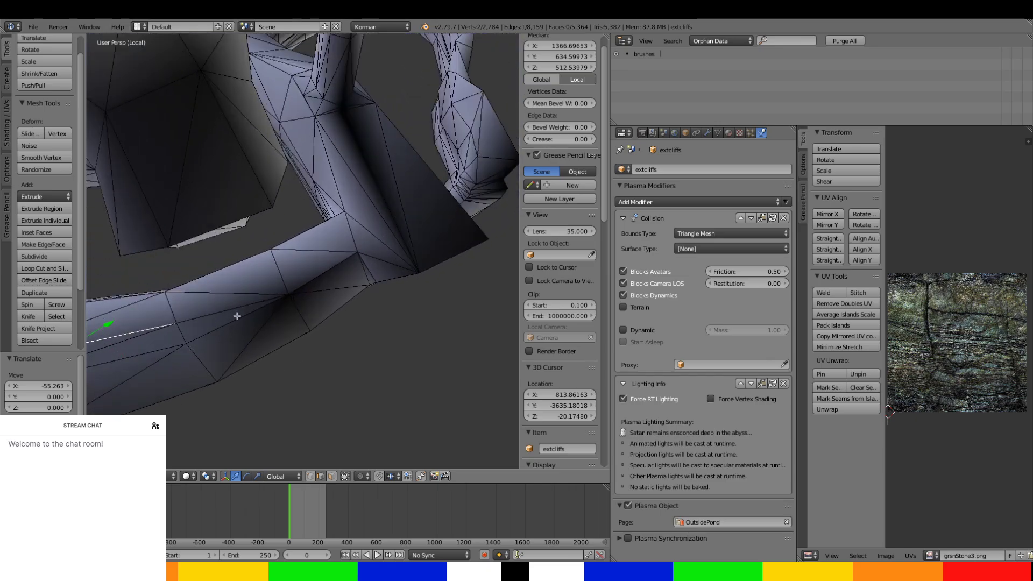
Move the short edge at the far end of the curved tunnel by about -37.4 along Y.
scroll(344, 278, "up", 1)
left_click_drag(350, 296, 330, 287)
middle_click_drag(330, 288, 301, 251)
scroll(316, 213, "up", 3)
left_click_drag(279, 214, 271, 251)
middle_click_drag(271, 251, 346, 166)
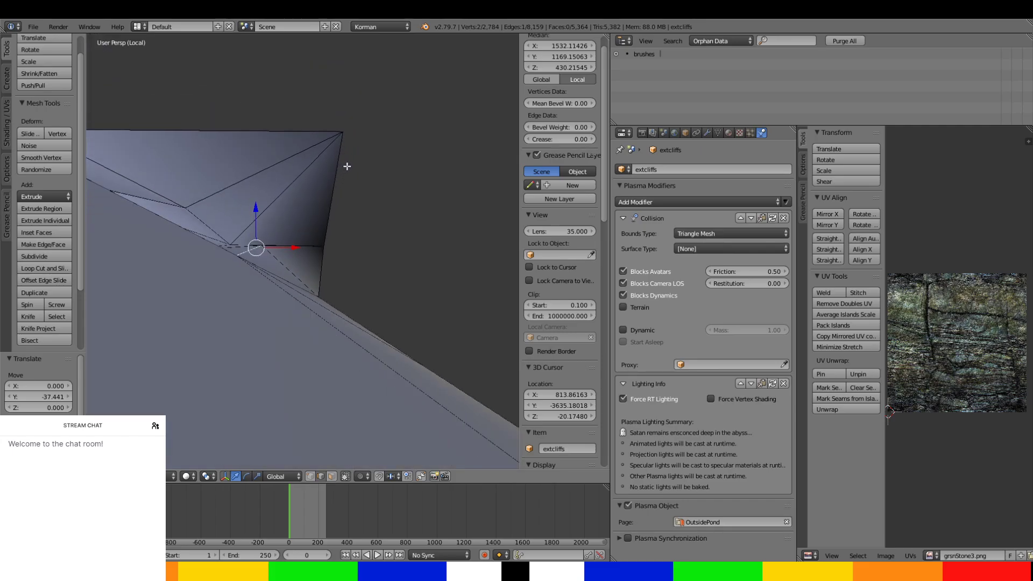
Lower the lengthwise edge on top of the curved tunnel by about 33.8 along Z.
middle_click_drag(328, 228, 418, 125)
scroll(413, 139, "down", 8)
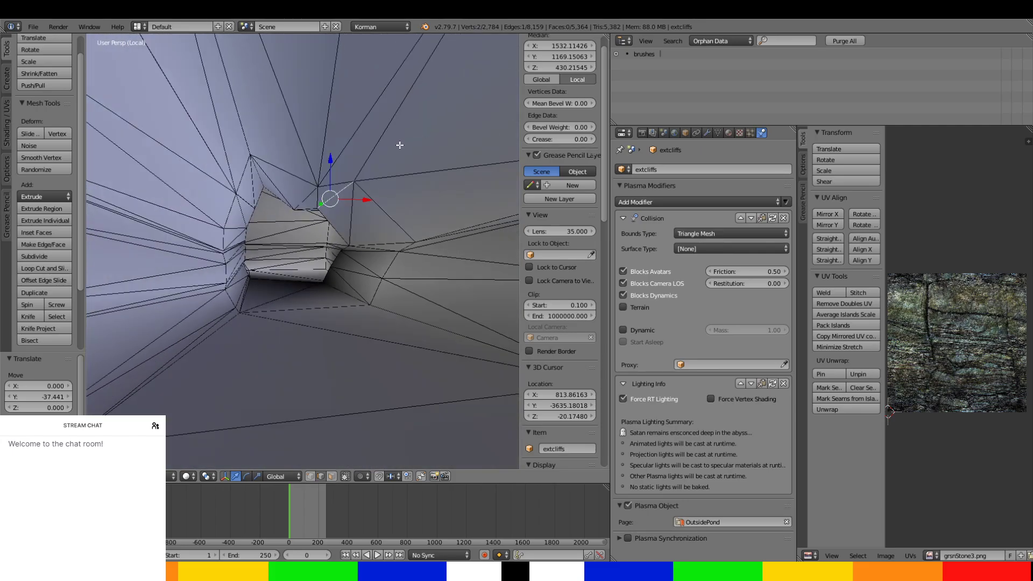
middle_click_drag(382, 157, 372, 262)
scroll(376, 267, "up", 4)
scroll(376, 267, "down", 2)
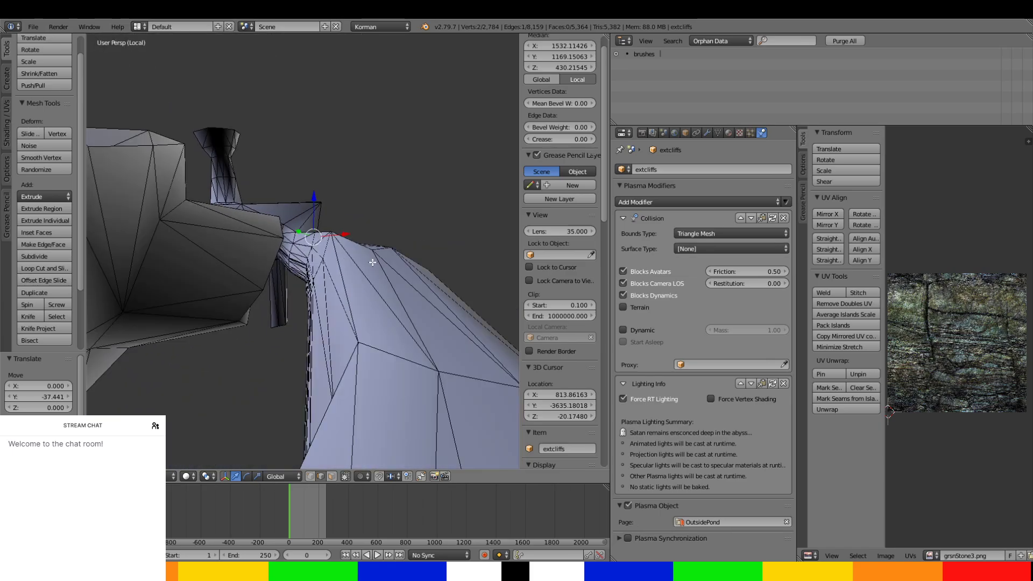
left_click_drag(359, 257, 373, 256)
left_click_drag(356, 220, 358, 241)
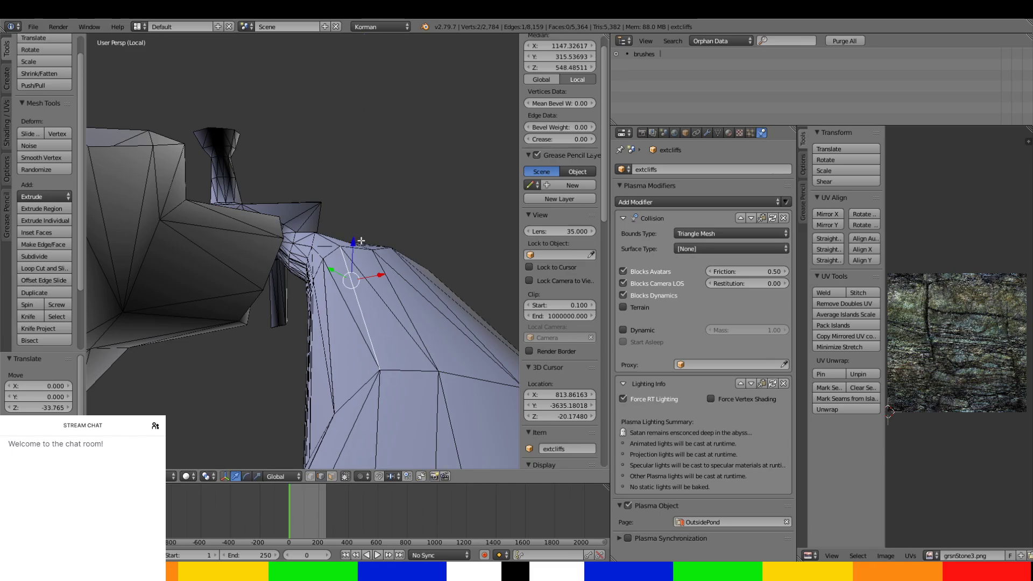
Raise the tunnel edge near the cliff junction by about 18.4 along Z.
middle_click_drag(359, 240, 338, 115)
left_click_drag(372, 73, 374, 62)
scroll(374, 62, "down", 6)
middle_click_drag(374, 63, 273, 248)
scroll(398, 214, "up", 5)
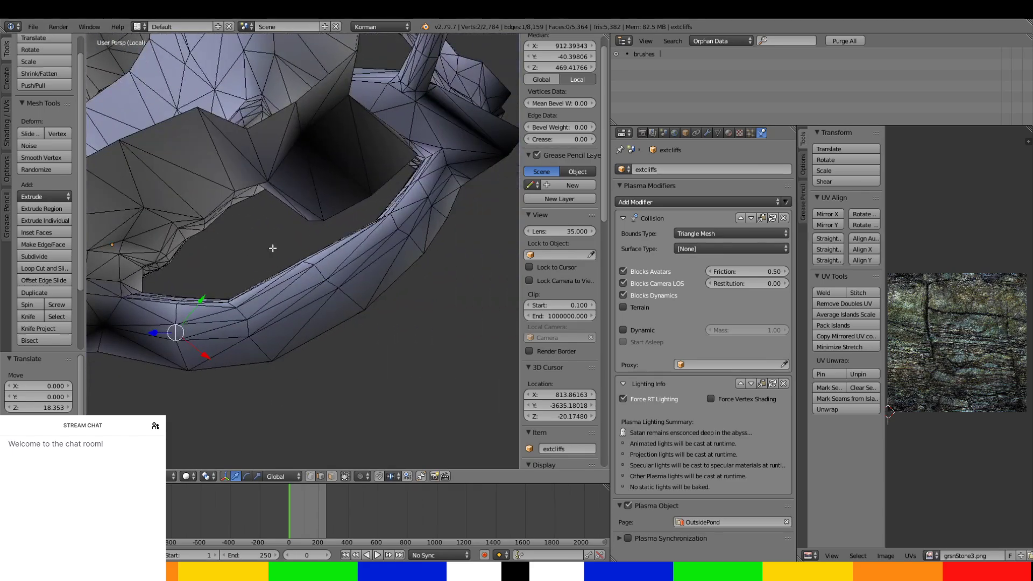
In face selection mode, select the first band of tunnel faces at its junction with the cliffs, including the underside.
left_click(332, 476)
middle_click_drag(253, 344, 316, 303)
scroll(320, 305, "up", 5)
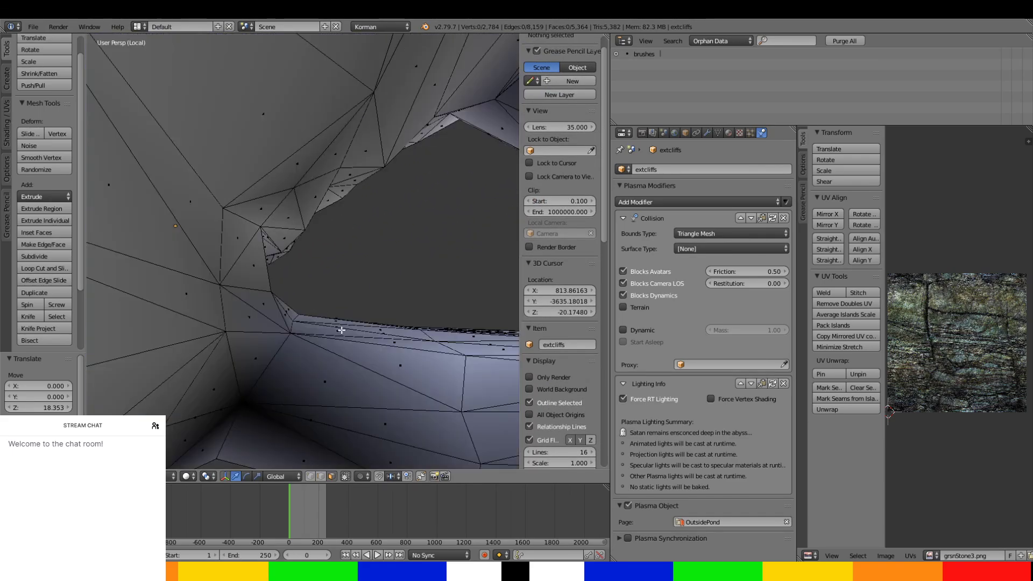
right_click(343, 323)
middle_click_drag(348, 361, 360, 323)
right_click(360, 197, "ctrl")
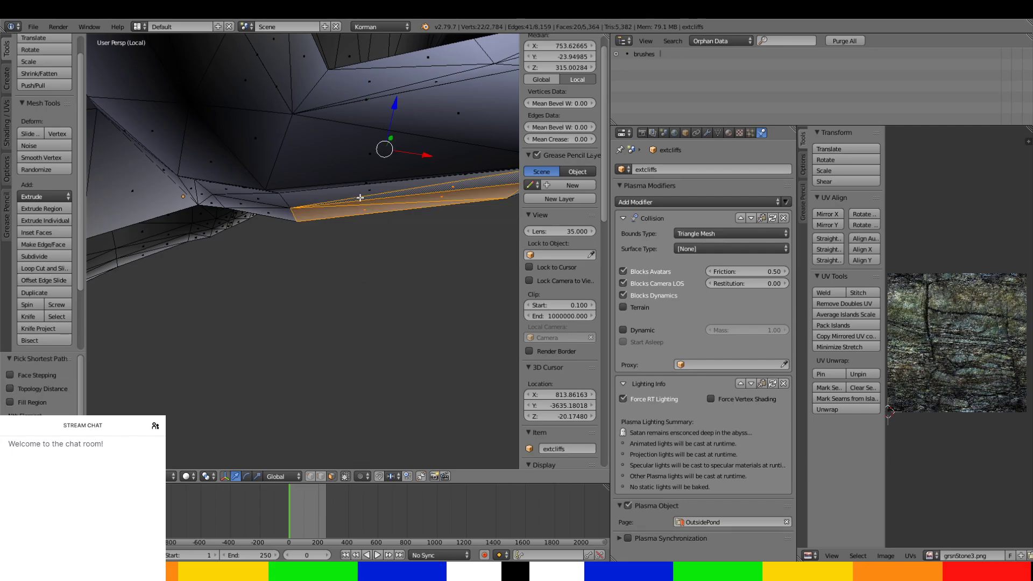
middle_click_drag(358, 196, 344, 235)
right_click(349, 197, "ctrl")
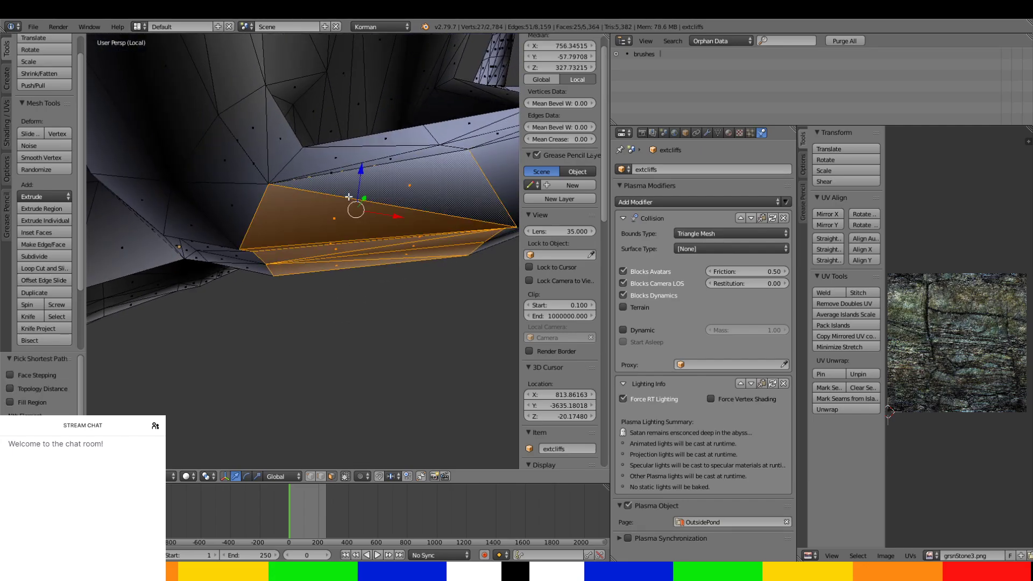
right_click(348, 165, "ctrl")
middle_click_drag(348, 166, 88, 364)
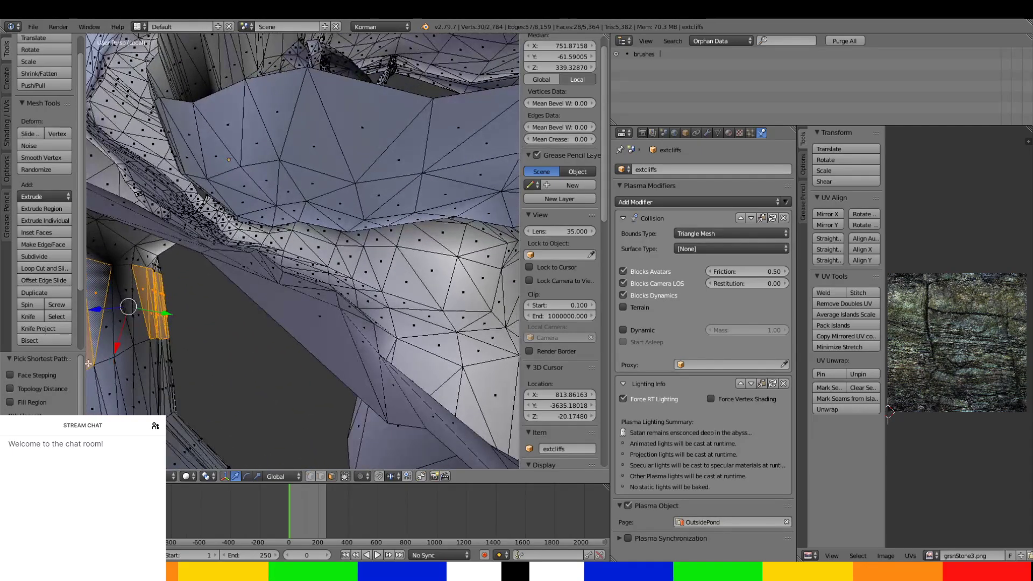
Extend the face selection around the tunnel's first sections, undoing the stray click that replaces the selection.
right_click(137, 330, "ctrl")
middle_click_drag(137, 331, 206, 250)
right_click(197, 304, "ctrl")
right_click(283, 133, "ctrl")
right_click(303, 144, "ctrl")
right_click(390, 247, "ctrl")
right_click(183, 240)
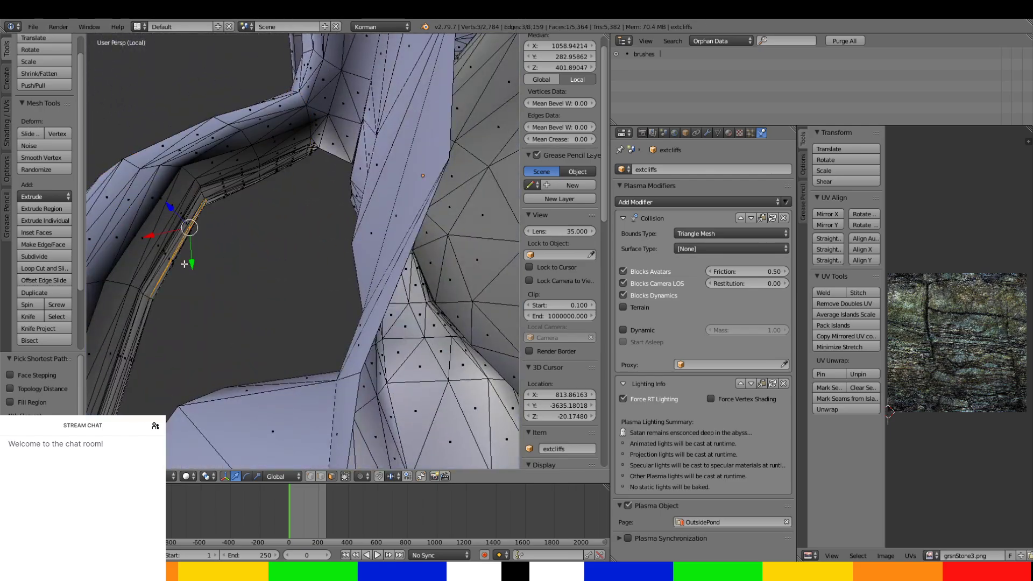
key("ctrl+z")
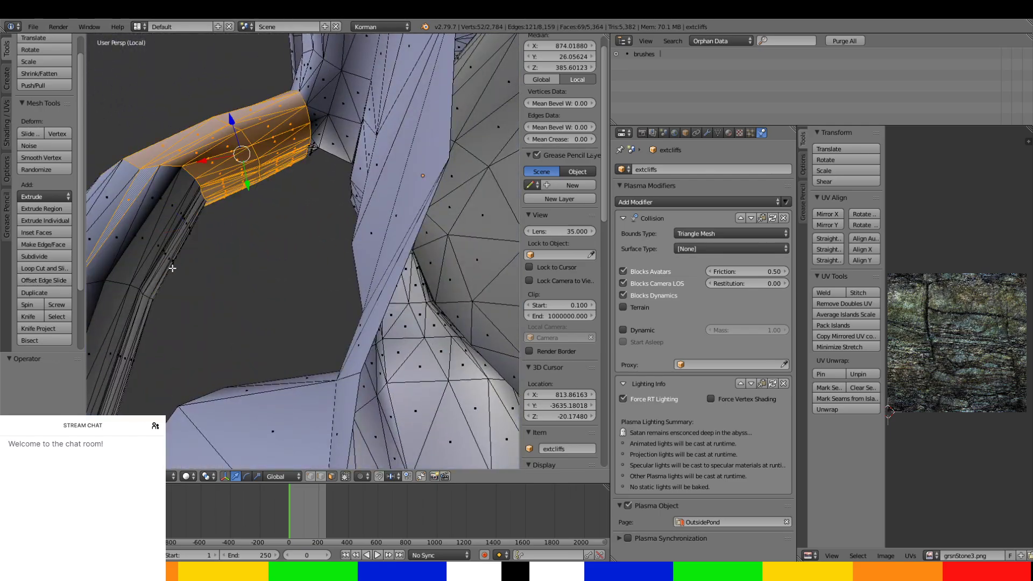
Add the side and top faces just past the tunnel's first bend to the selection.
right_click(169, 266, "ctrl")
middle_click_drag(163, 267, 254, 217)
right_click(327, 128, "ctrl")
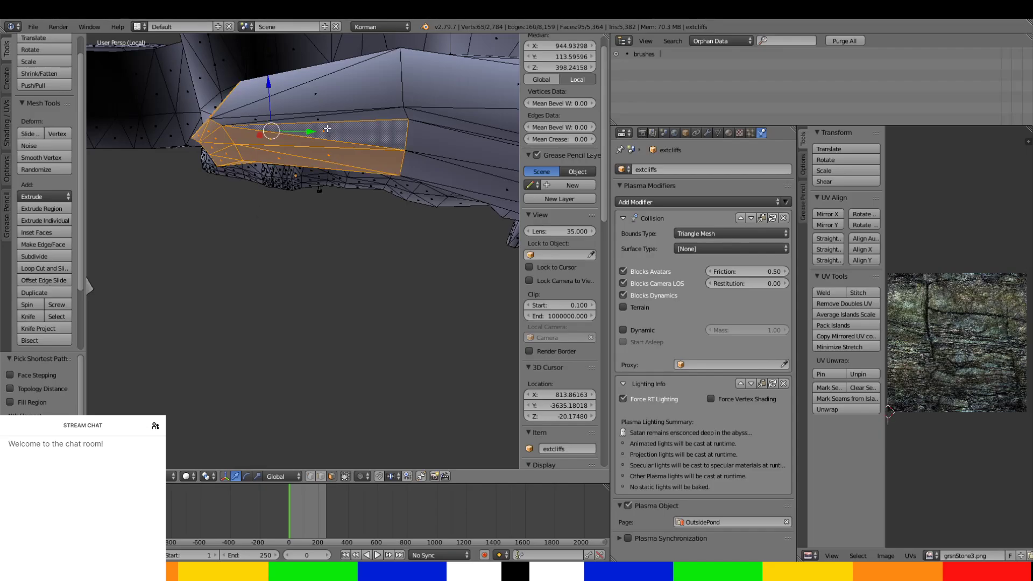
middle_click_drag(322, 80, 337, 144)
right_click(386, 239, "ctrl")
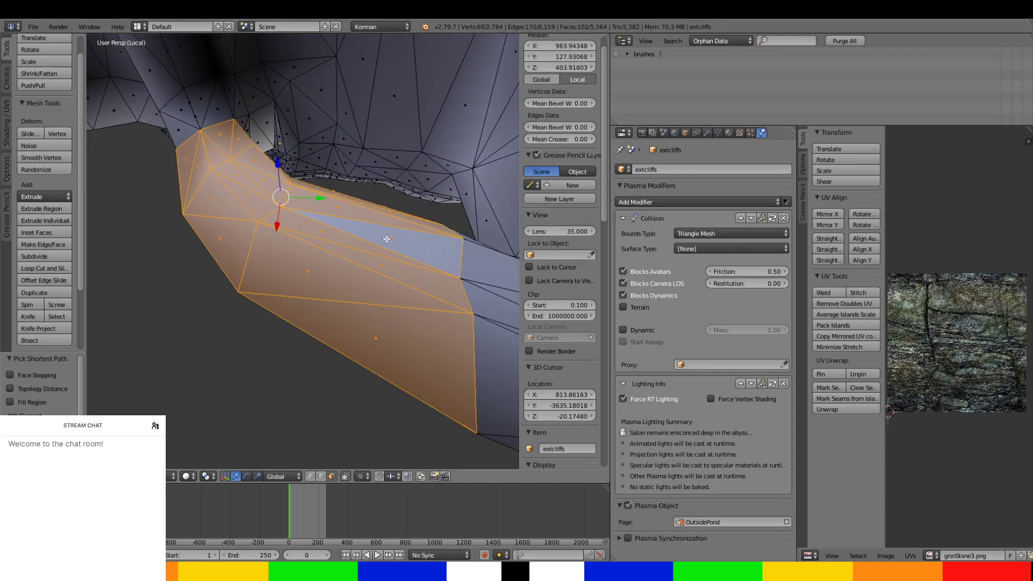
Extend the selection along the tunnel's next long section, filling the gap of unselected faces on its upper side.
middle_click_drag(387, 238, 463, 234)
right_click(311, 198, "ctrl")
right_click(283, 102, "ctrl")
right_click(449, 231, "ctrl")
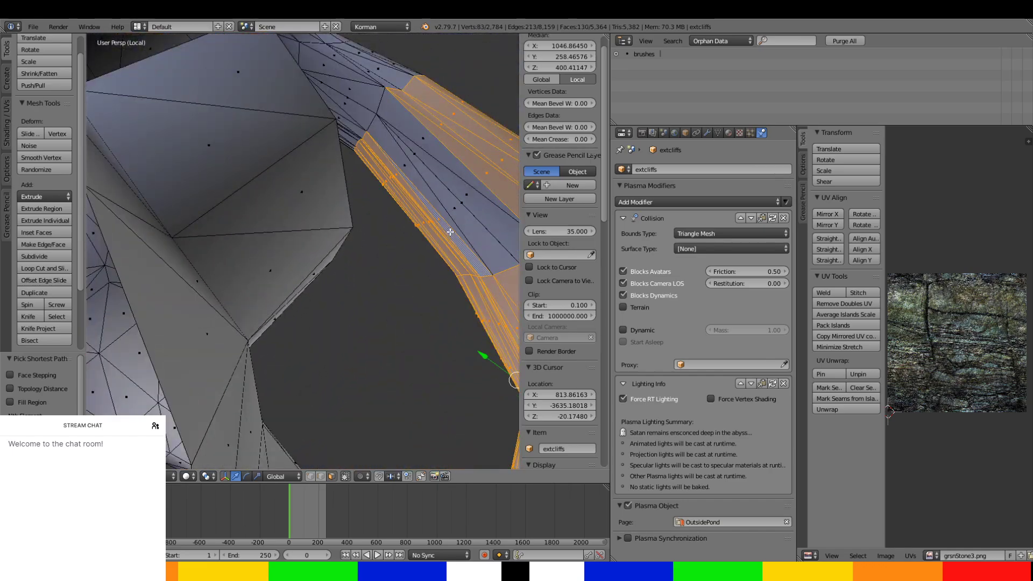
right_click(454, 169, "ctrl")
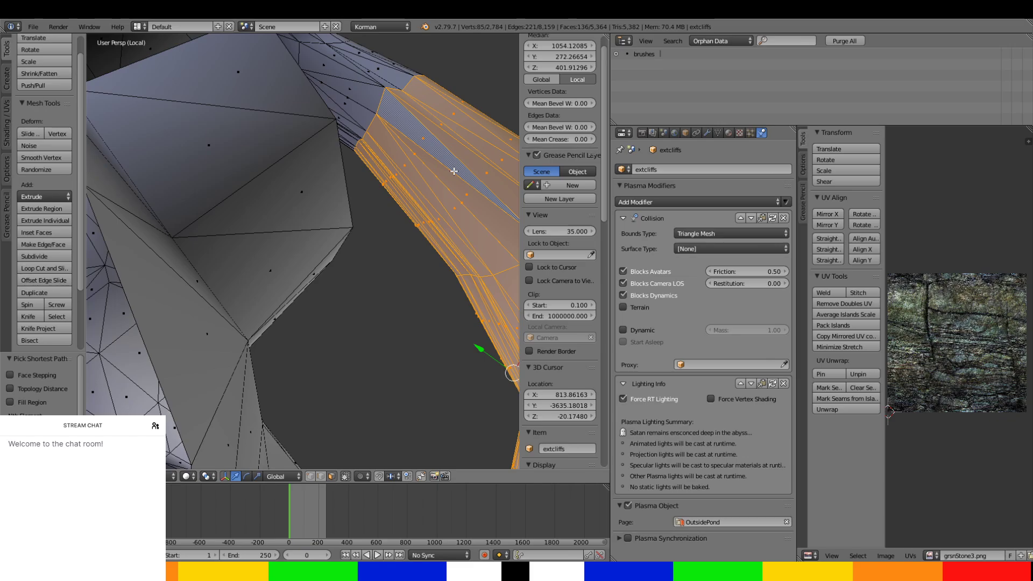
Add the top, side and underside faces of the following tunnel section to the selection.
middle_click_drag(340, 192, 149, 182)
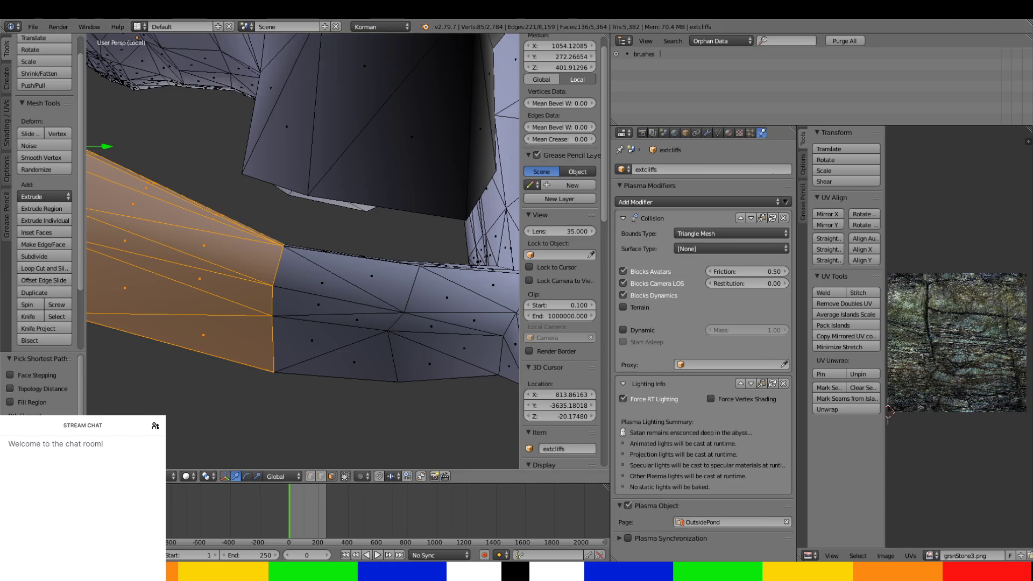
right_click(366, 276, "shift")
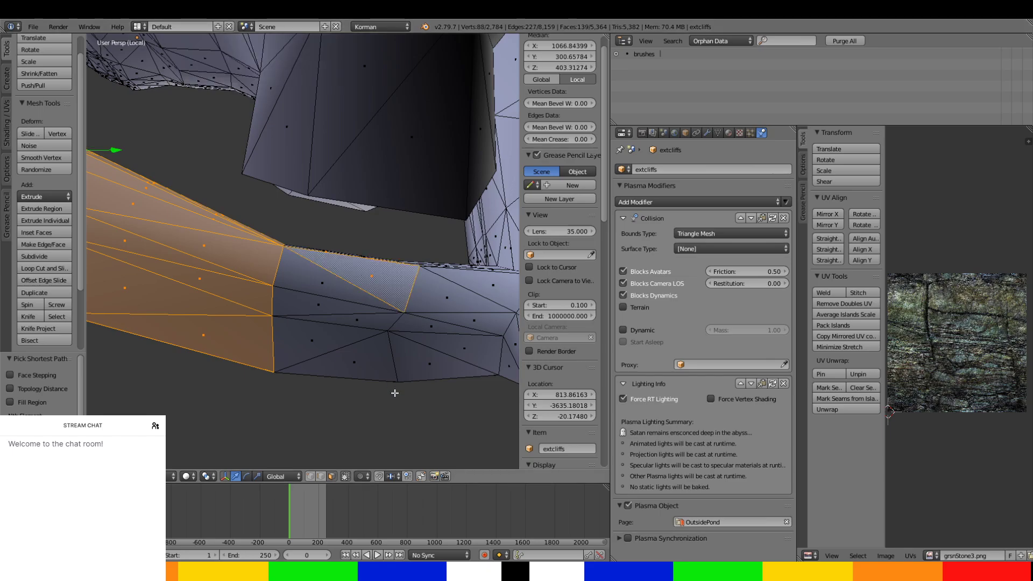
right_click(378, 368, "ctrl")
scroll(376, 366, "down", 3)
middle_click_drag(376, 367, 375, 282)
right_click(347, 90, "ctrl")
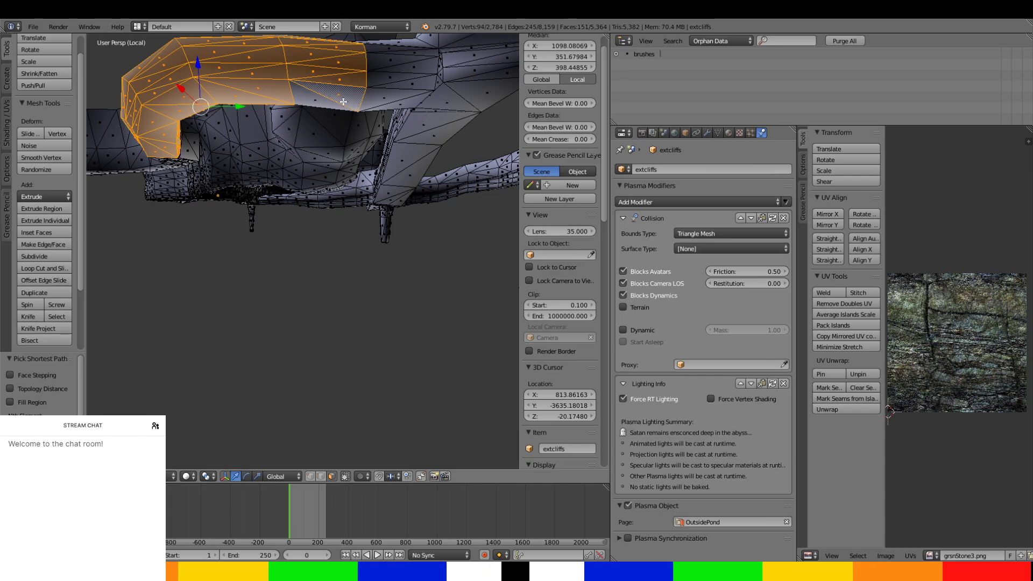
Select the missed outer face and the inner wall faces of the tunnel section approaching the far junction.
middle_click_drag(332, 118, 330, 263)
scroll(330, 263, "up", 4)
middle_click_drag(347, 299, 384, 221)
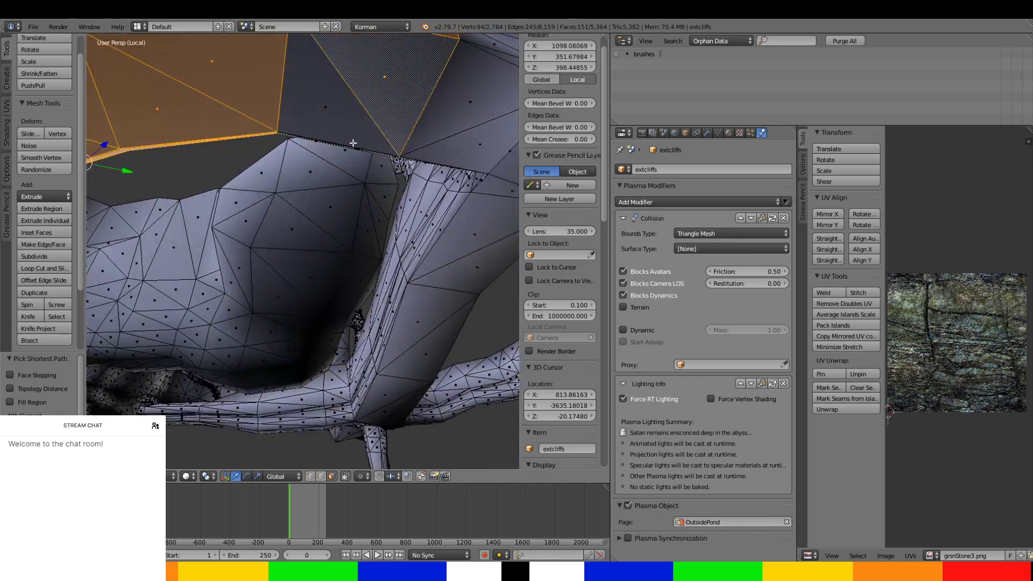
right_click(342, 122, "ctrl")
middle_click_drag(348, 118, 90, 177)
scroll(78, 267, "up", 2)
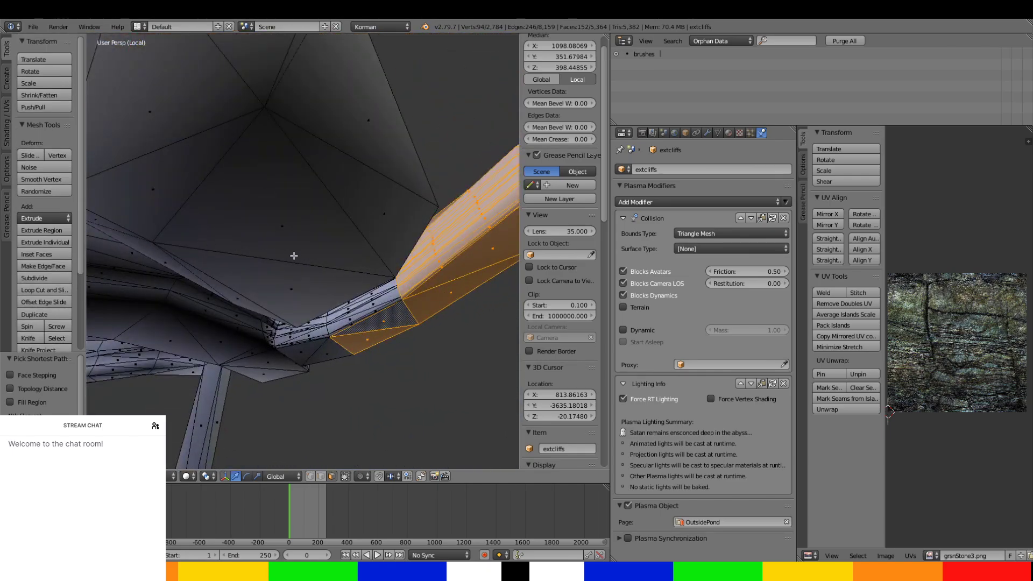
middle_click_drag(294, 255, 362, 206)
right_click(361, 207, "ctrl")
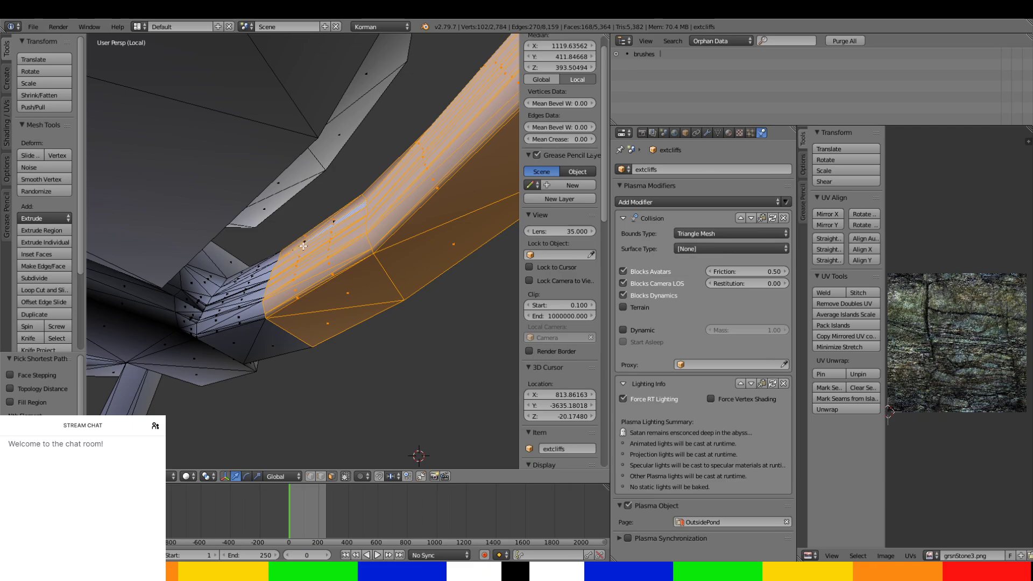
Add the inner wall faces of the narrow section just before the far junction to the selection.
mouse_move(303, 246)
middle_mouse_down()
mouse_move(254, 296)
mouse_move(274, 341)
mouse_move(233, 346)
mouse_move(277, 212)
mouse_move(293, 212)
mouse_move(292, 230)
mouse_move(312, 231)
middle_mouse_up()
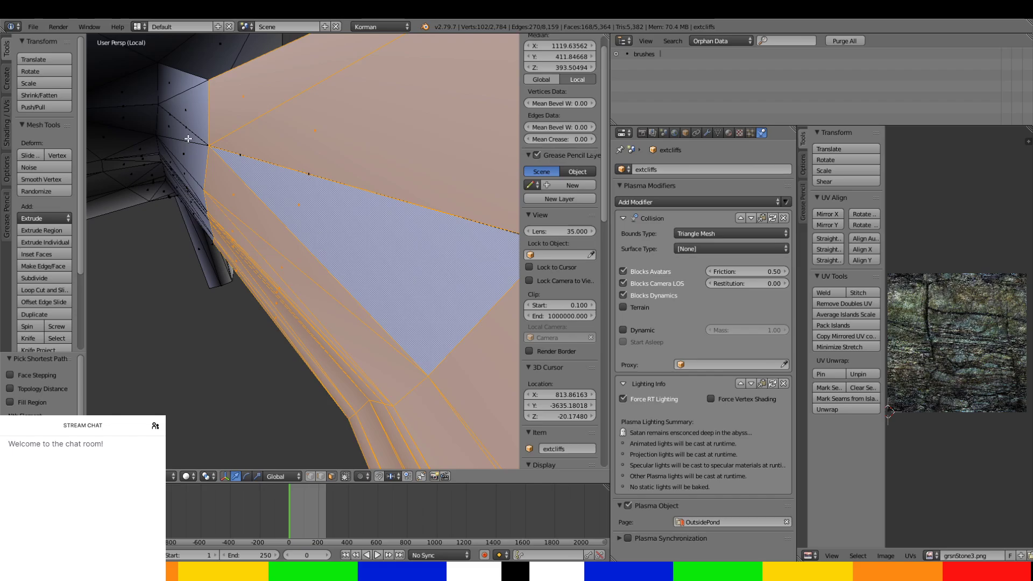
right_click(188, 114, "ctrl")
middle_click_drag(192, 214, 200, 190)
right_click(279, 231, "ctrl")
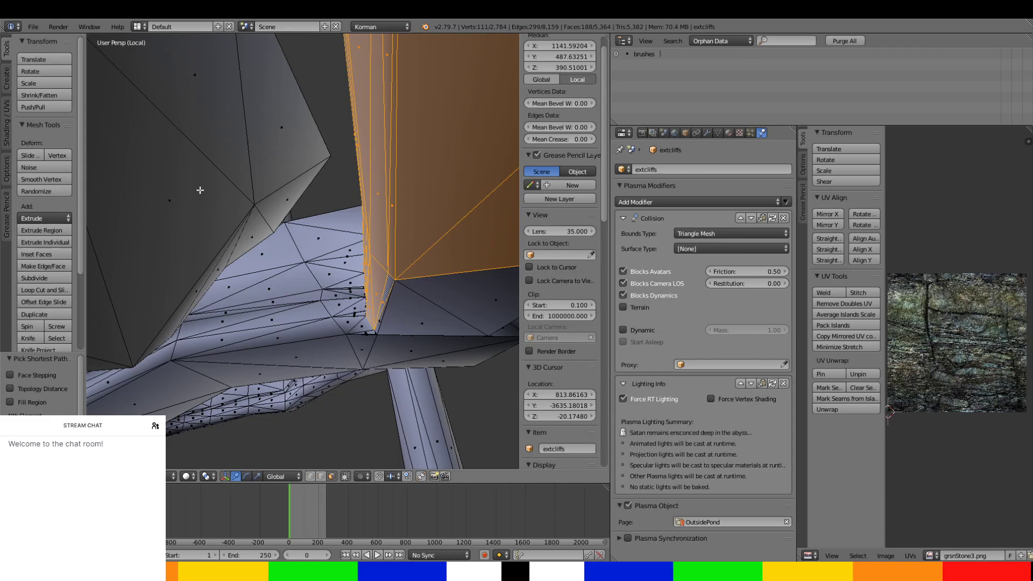
Select the remaining outer and lower faces of the tunnel up to where it meets the far junction.
right_click(506, 289, "ctrl")
middle_click_drag(505, 290, 312, 419)
right_click(415, 161, "ctrl")
middle_click_drag(414, 160, 434, 37)
right_click(467, 267, "ctrl")
middle_click_drag(467, 267, 331, 229)
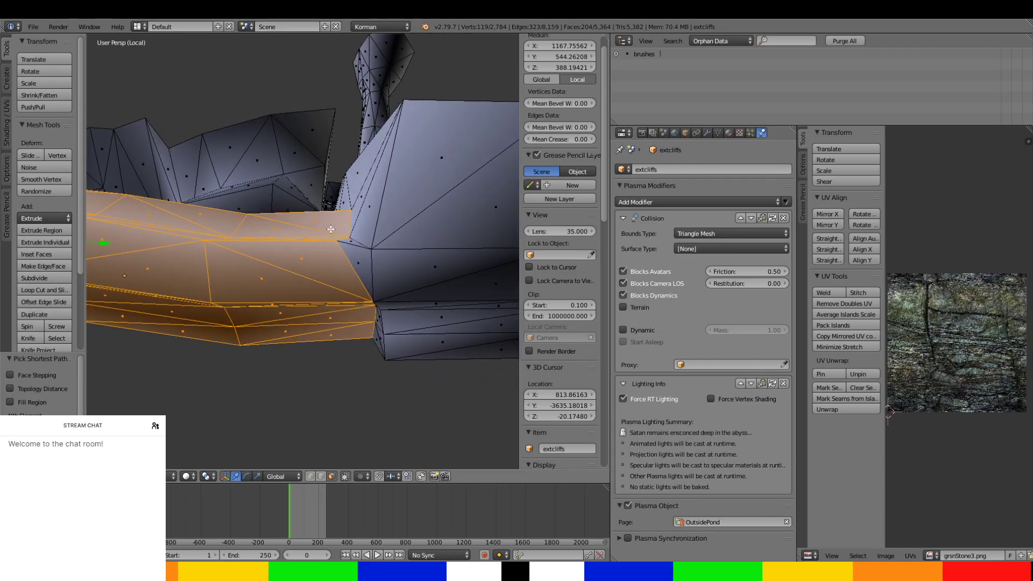
Separate the selected tunnel faces from the extcliffs mesh into their own object.
middle_click_drag(361, 260, 344, 307)
key("p")
left_click(345, 310)
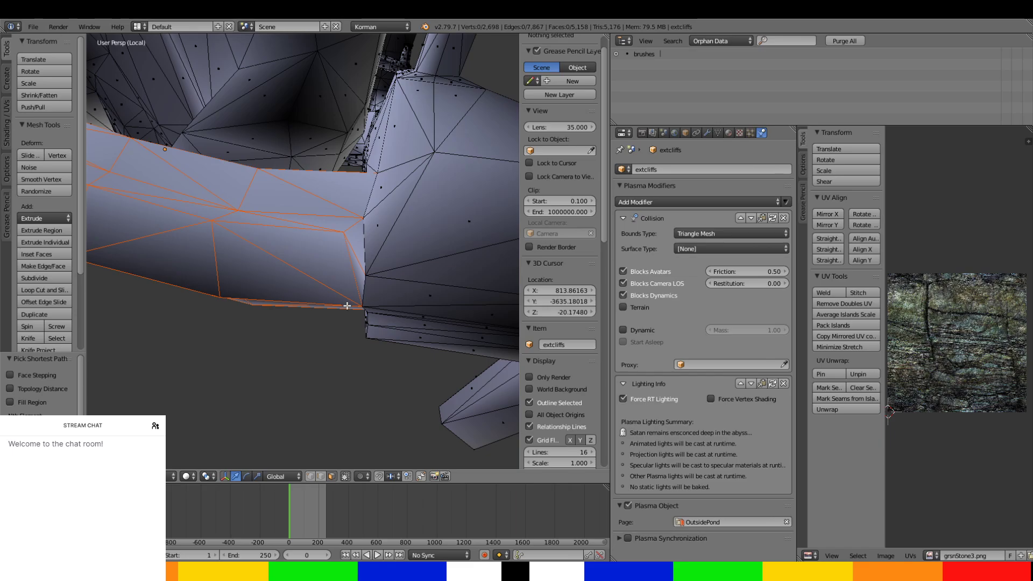
Select the junction faces of extcliffs that surround the far end of the separated tunnel.
middle_click_drag(294, 186, 357, 178)
right_click(358, 176)
key("ctrl+l")
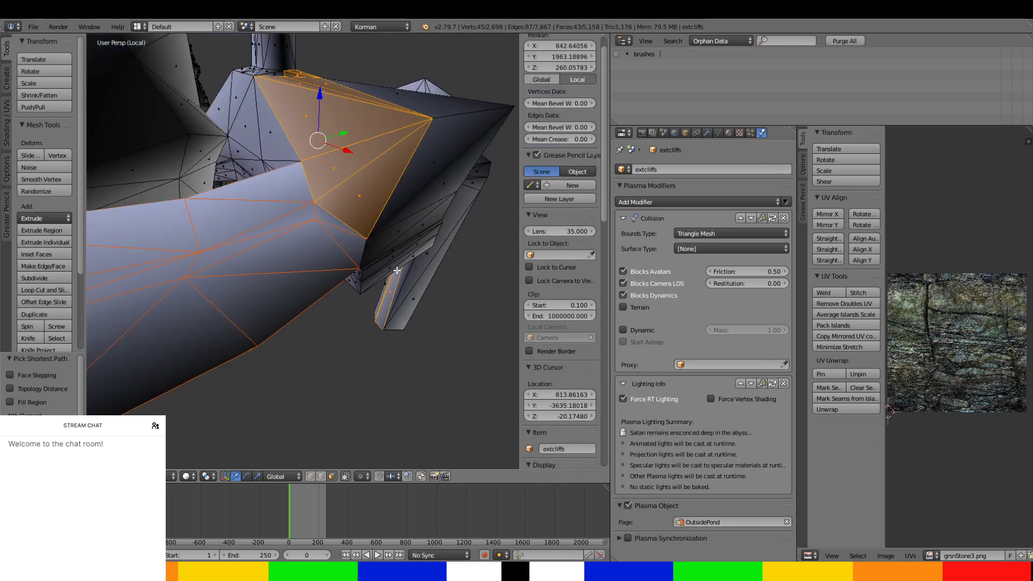
right_click(394, 270)
right_click(357, 120, "ctrl")
middle_click_drag(357, 120, 337, 465)
right_click(344, 369, "ctrl")
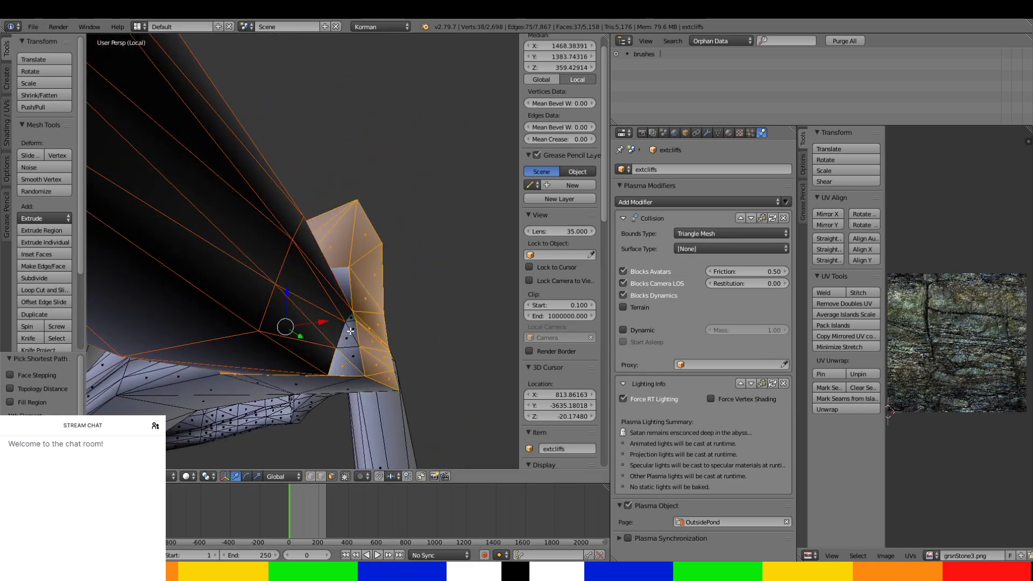
Extend the face selection over the junction's lower faces beside the opening of the separated tunnel.
middle_click_drag(352, 329, 376, 297)
middle_click_drag(342, 380, 146, 355, "shift")
right_click(416, 409, "ctrl")
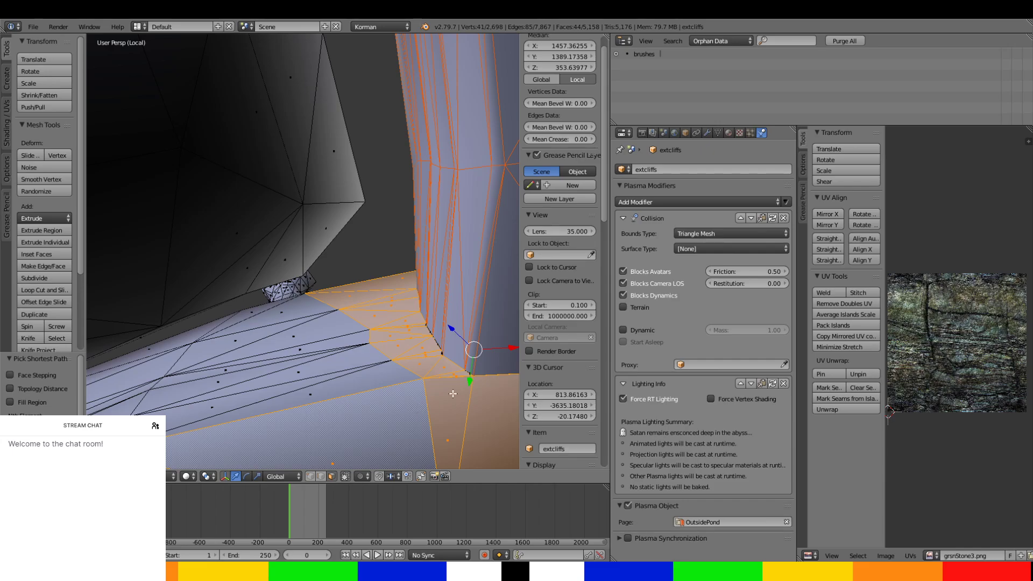
middle_click_drag(453, 394, 338, 344)
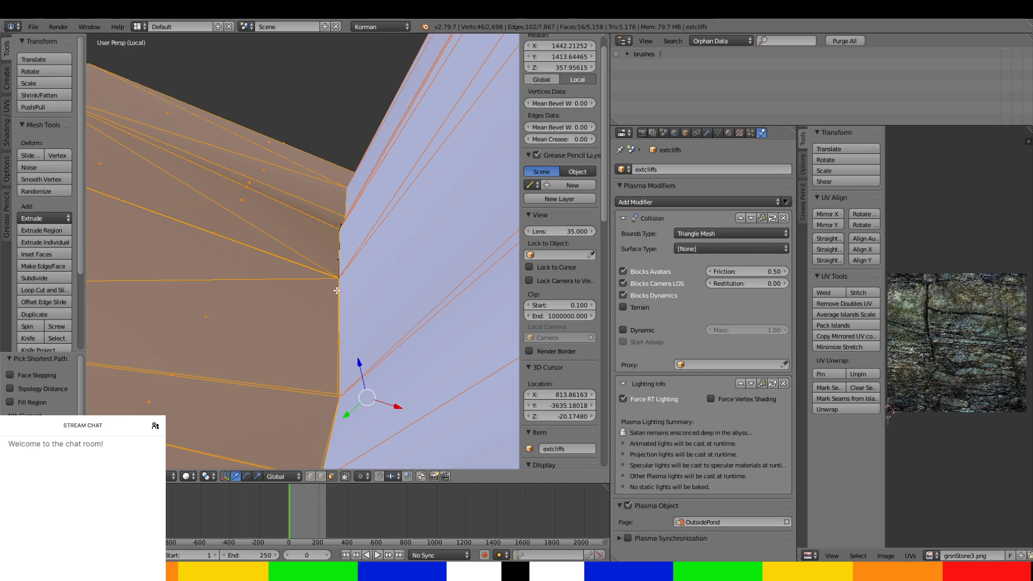
Select the narrow sliver faces along the seam between the junction walls and the end of the separated tunnel.
middle_click_drag(337, 291, 345, 259)
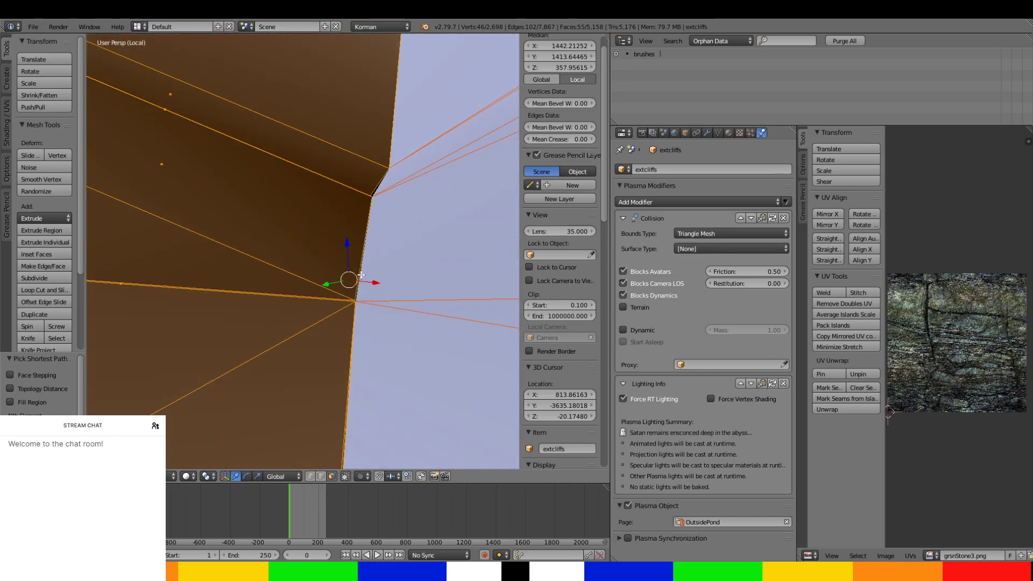
right_click(374, 191, "shift")
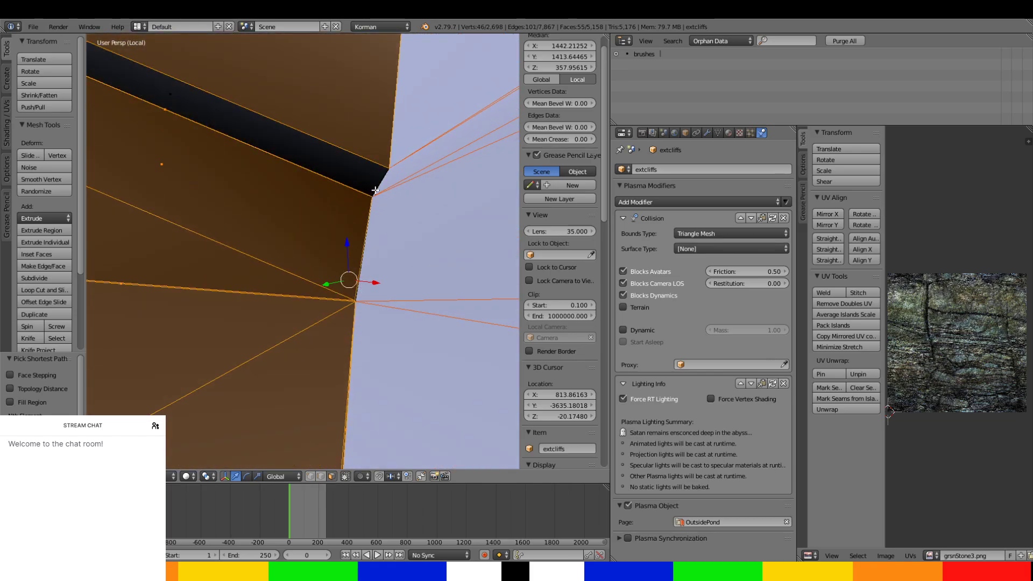
right_click(375, 190, "shift")
middle_click_drag(358, 283, 360, 315)
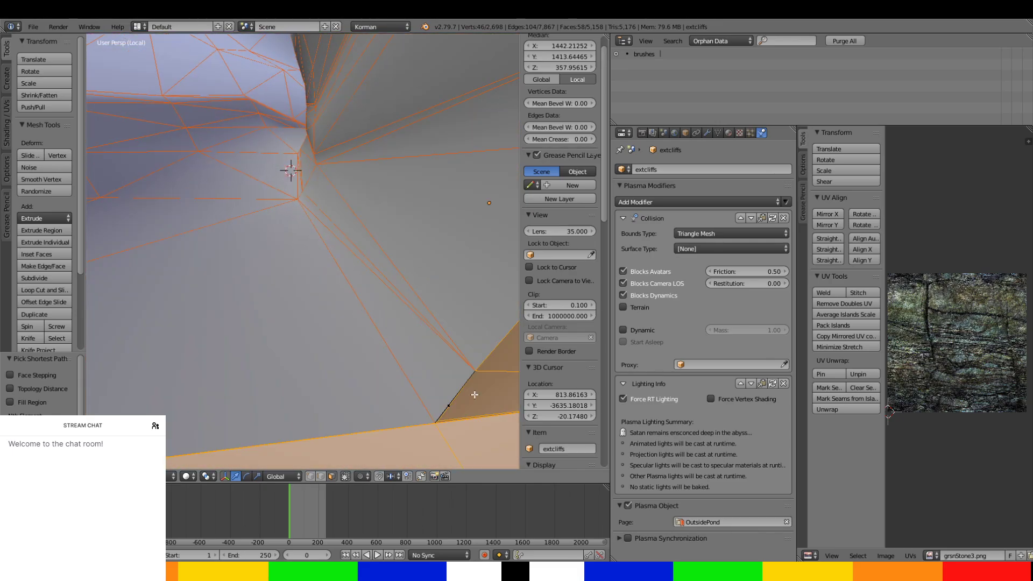
middle_click_drag(450, 401, 281, 362)
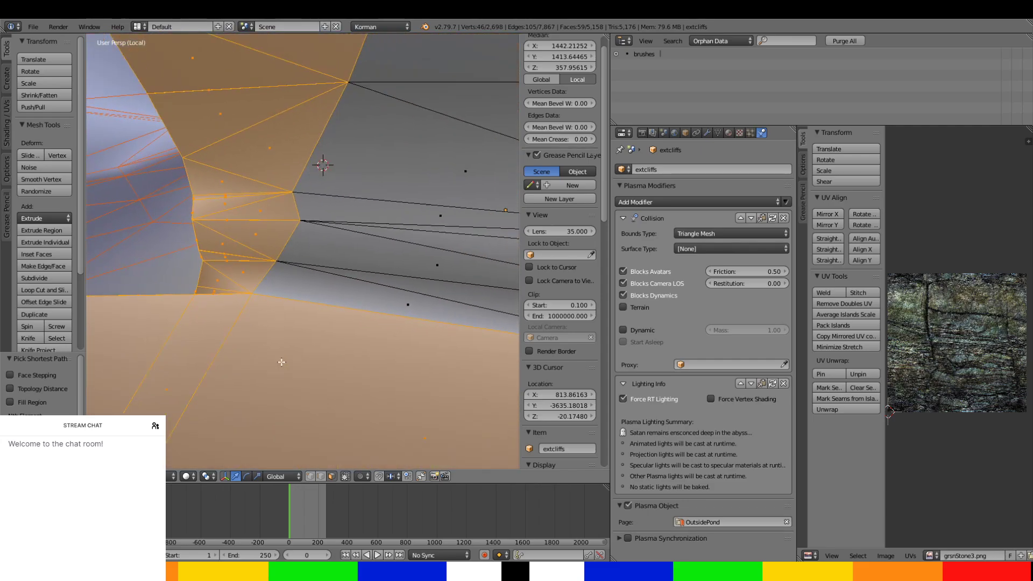
Add the large outer wall and underside faces of the passage beyond the junction to the selection.
middle_click_drag(351, 294, 344, 328)
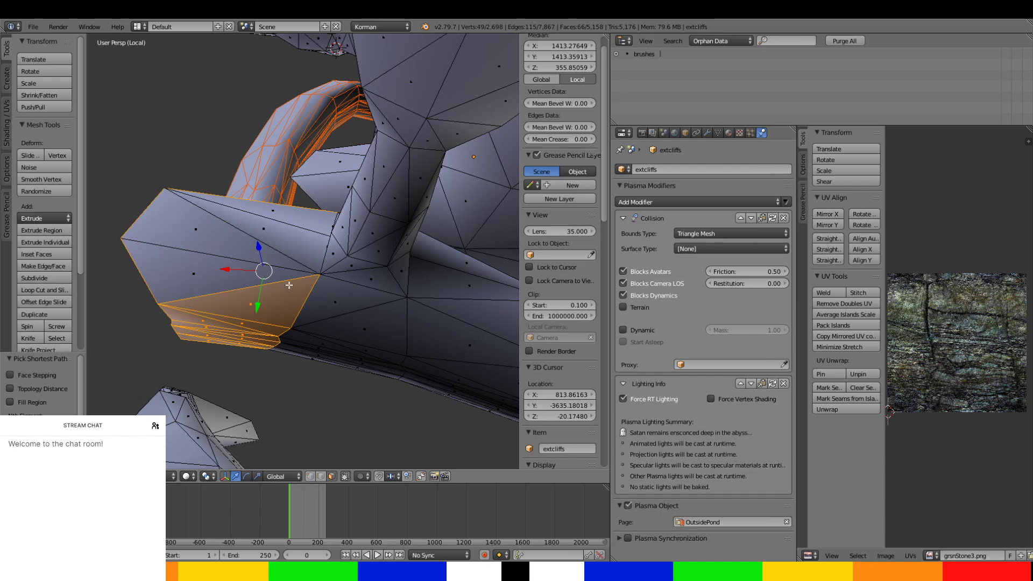
right_click(251, 273, "ctrl")
right_click(321, 322, "ctrl")
scroll(320, 322, "up", 6)
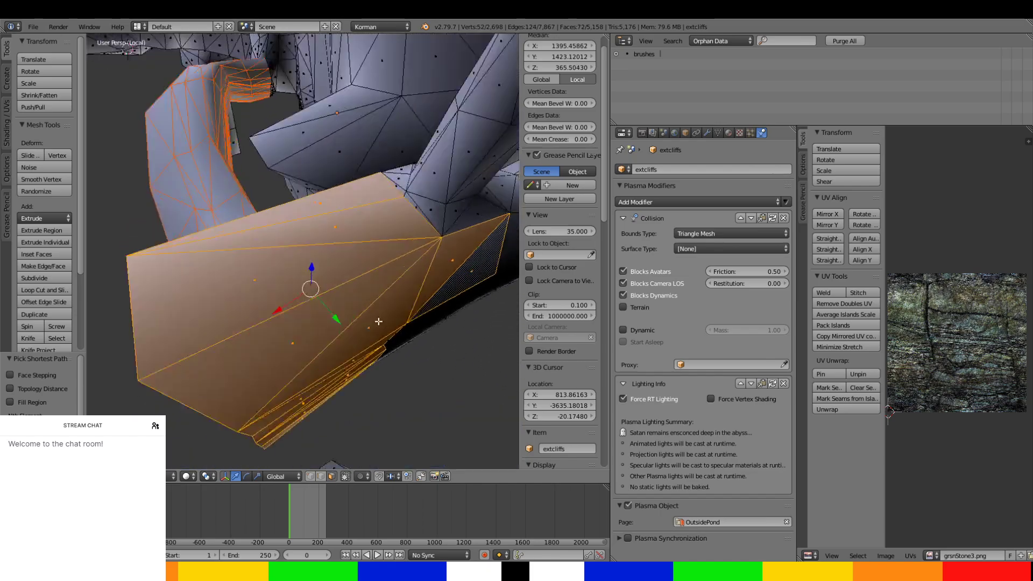
middle_click_drag(281, 372, 332, 337)
right_click(348, 161, "ctrl")
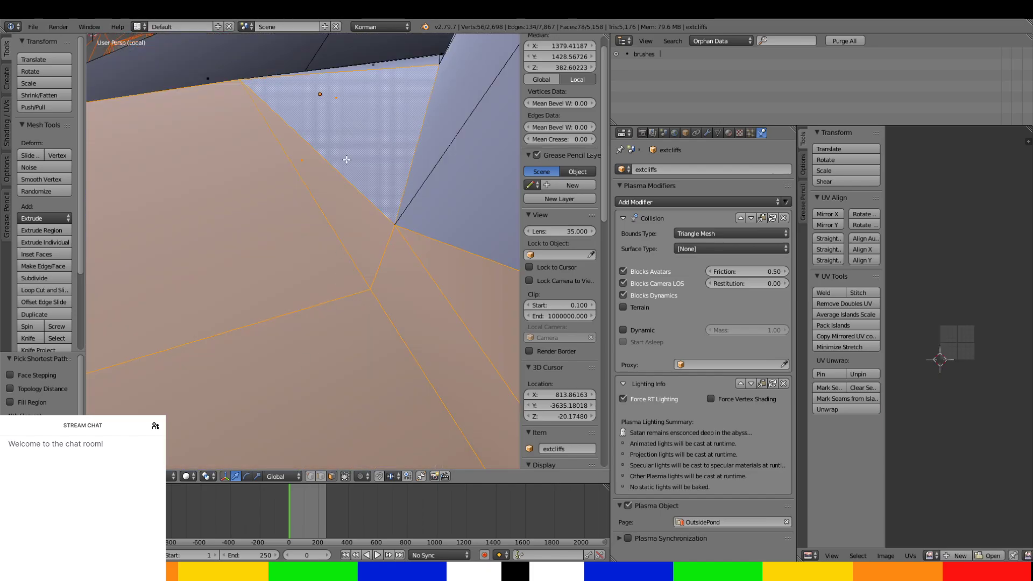
middle_click_drag(356, 178, 475, 203)
right_click(394, 227)
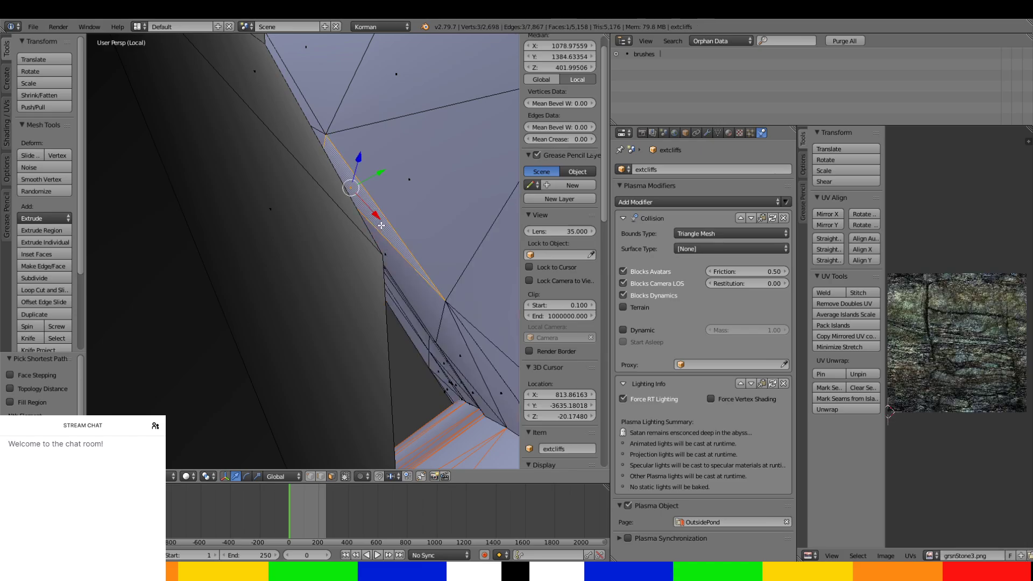
scroll(439, 228, "down", 2)
key("ctrl+z")
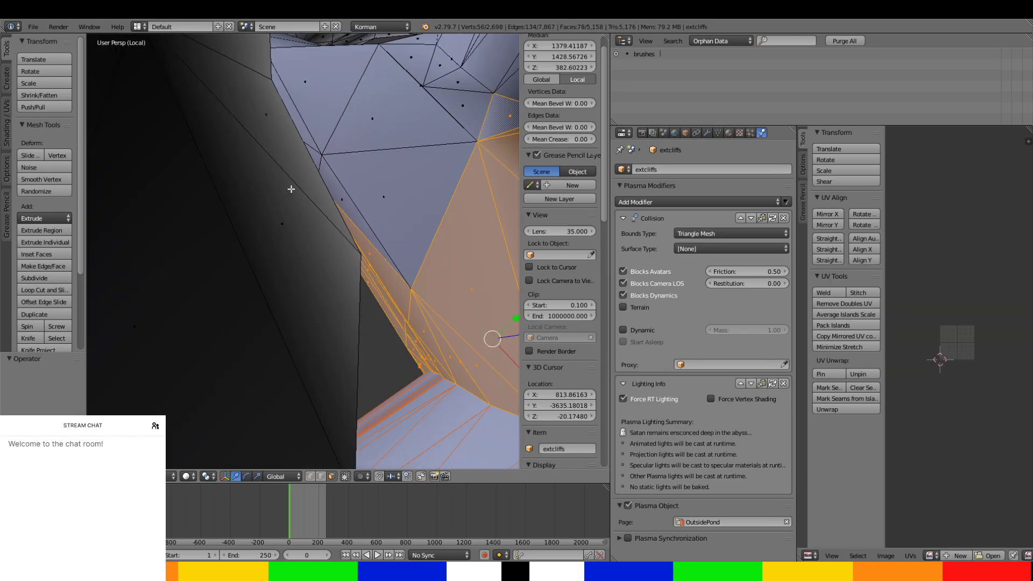
Continue selecting the passage's side, underside and lower edge faces up to the foot of the upright shaft.
right_click(321, 175, "ctrl")
middle_click_drag(379, 174, 298, 262)
right_click(294, 332, "ctrl")
right_click(263, 248, "ctrl")
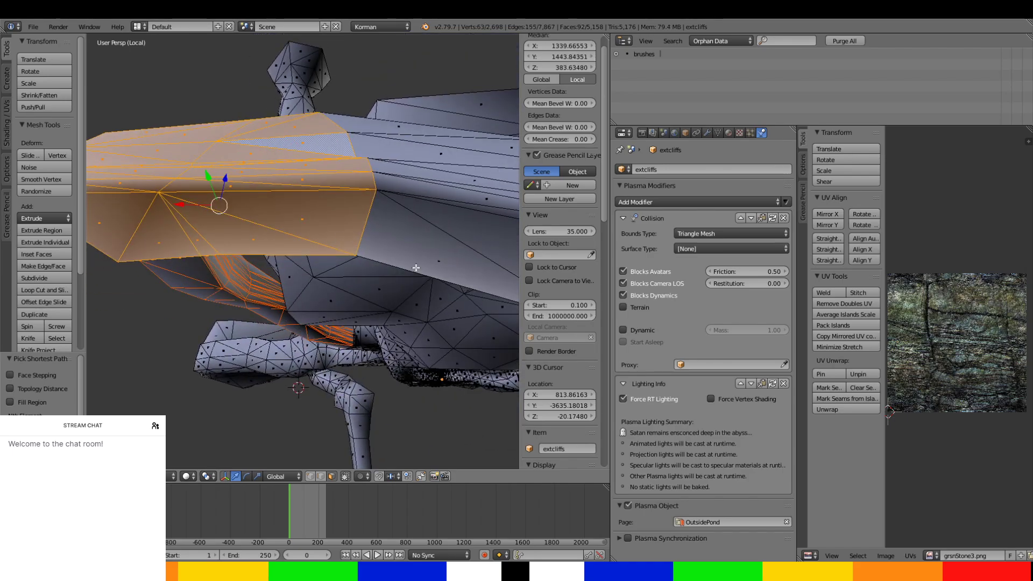
mouse_move(416, 268)
middle_mouse_down()
mouse_move(422, 217)
mouse_move(397, 267)
middle_mouse_up()
right_click(379, 226, "ctrl")
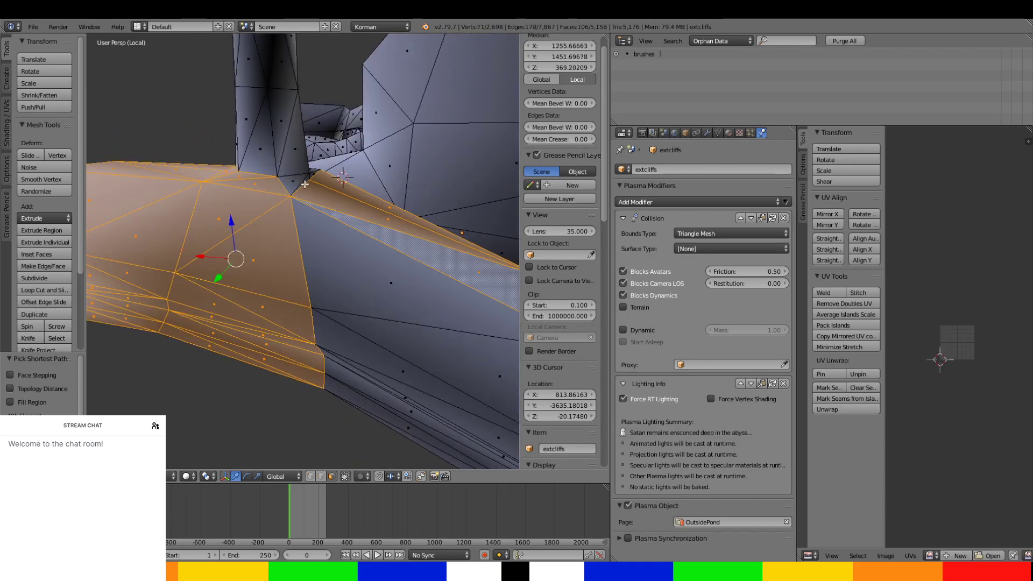
Add the small faces around the base of the upright shaft where it meets the passage to the selection.
middle_click_drag(301, 186, 273, 232)
right_click(260, 211, "ctrl")
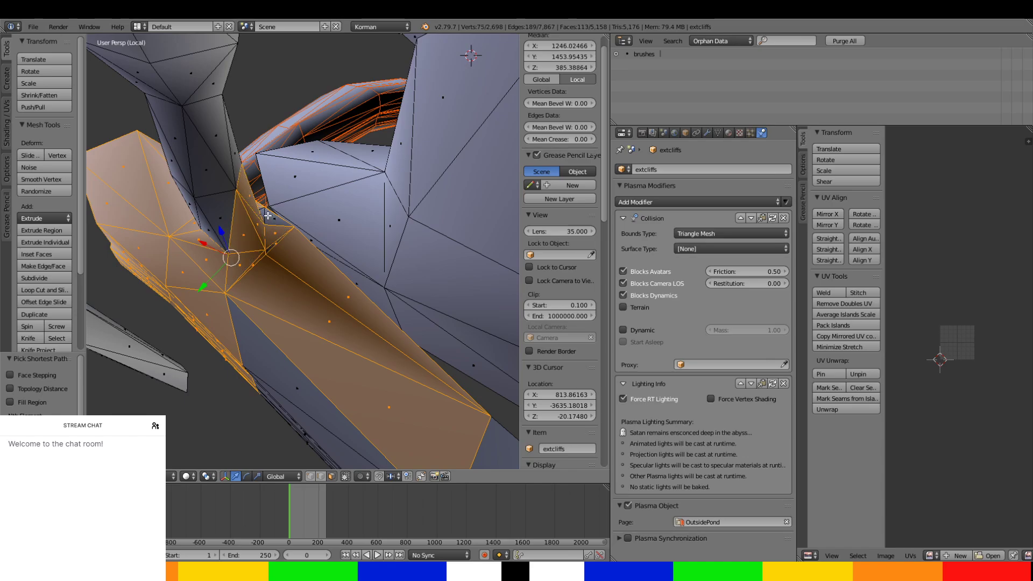
right_click(259, 210, "ctrl")
middle_click_drag(260, 210, 441, 225)
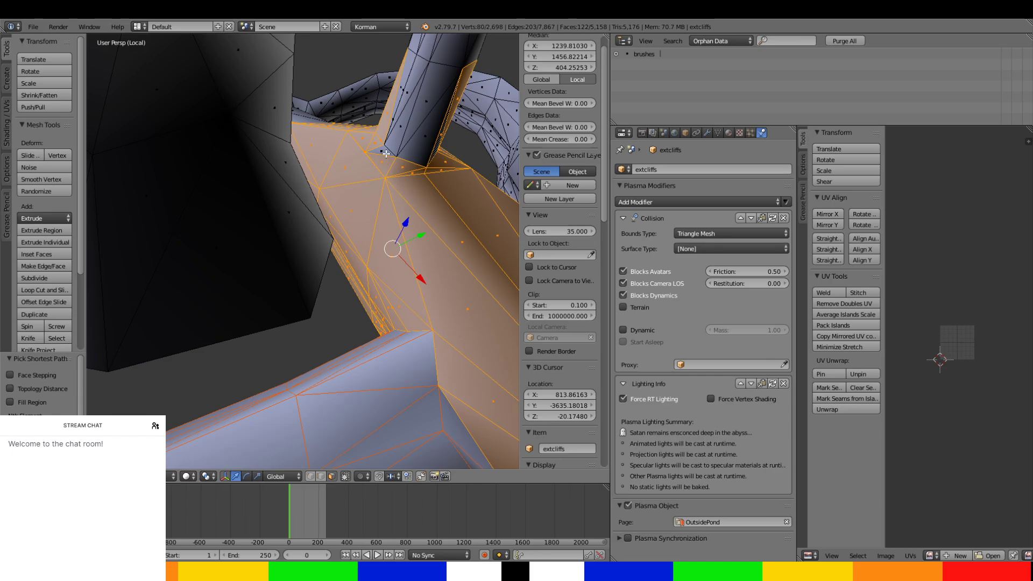
right_click(386, 152, "ctrl")
Select the wall faces of the upright shaft from its base up to where it flares out.
middle_click_drag(385, 154, 262, 194)
right_click(346, 271, "ctrl")
right_click(400, 270, "ctrl")
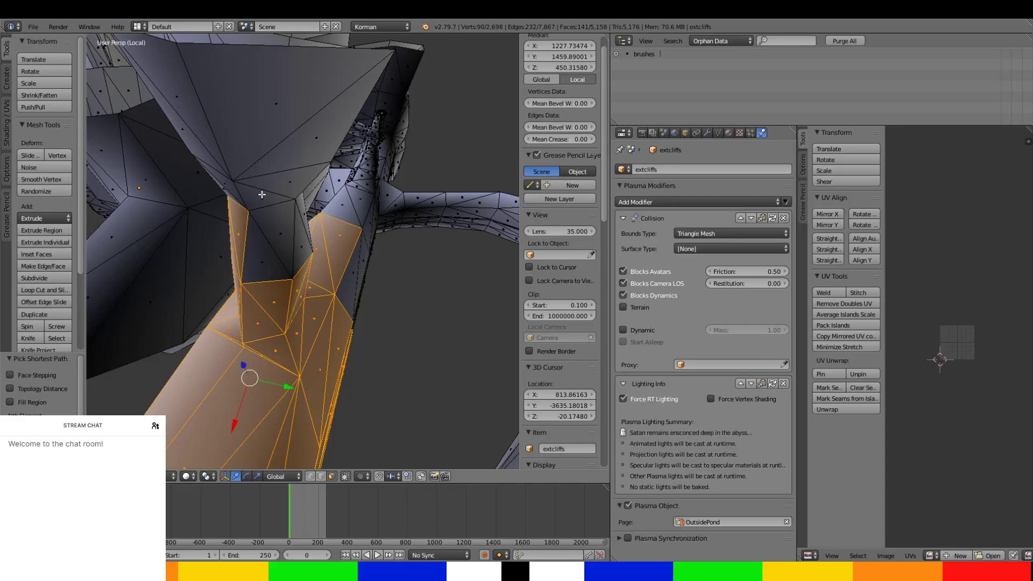
right_click(261, 239, "ctrl")
middle_click_drag(261, 239, 224, 156)
right_click(313, 177, "ctrl")
right_click(222, 156, "ctrl")
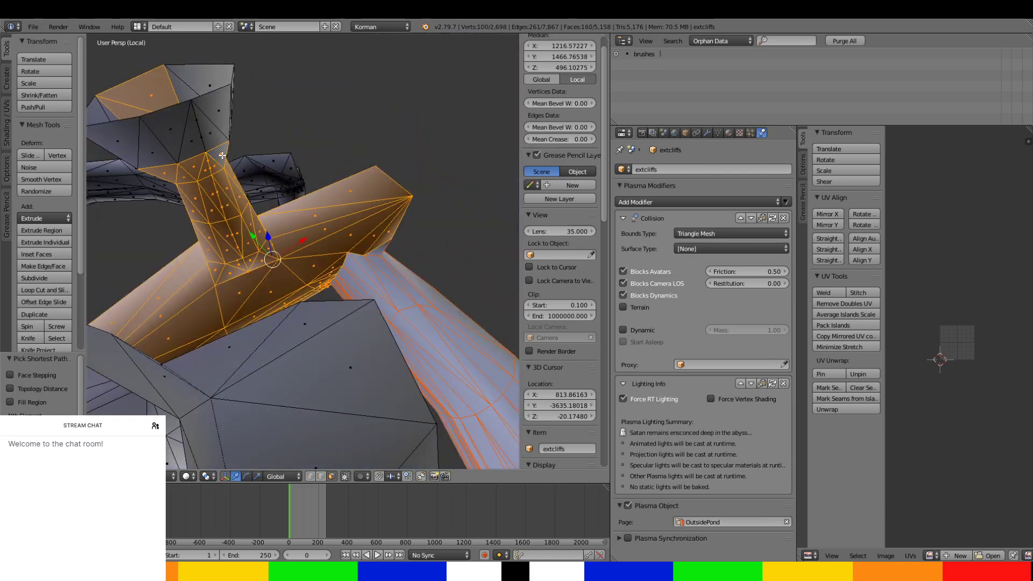
Add all faces of the flared upper end of the shaft to the selection.
right_click(221, 104, "ctrl")
right_click(146, 135, "ctrl")
middle_click_drag(137, 139, 350, 214)
right_click(204, 171, "ctrl")
right_click(192, 128, "ctrl")
right_click(242, 119, "ctrl")
scroll(355, 222, "up", 1)
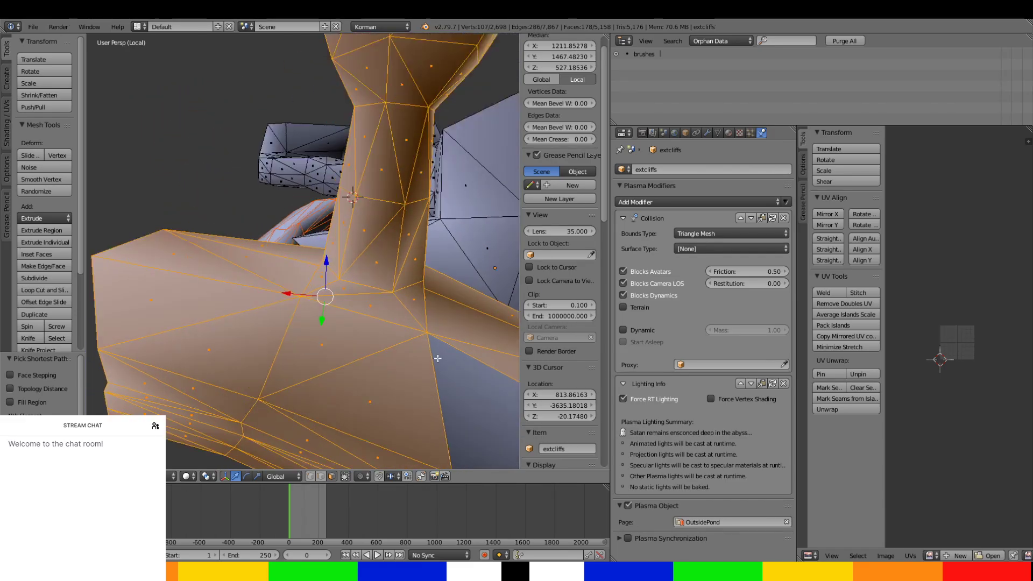
Add the side and lower edge faces of the passage just beyond the shaft to the selection.
middle_click_drag(437, 359, 266, 249)
right_click(335, 298, "ctrl")
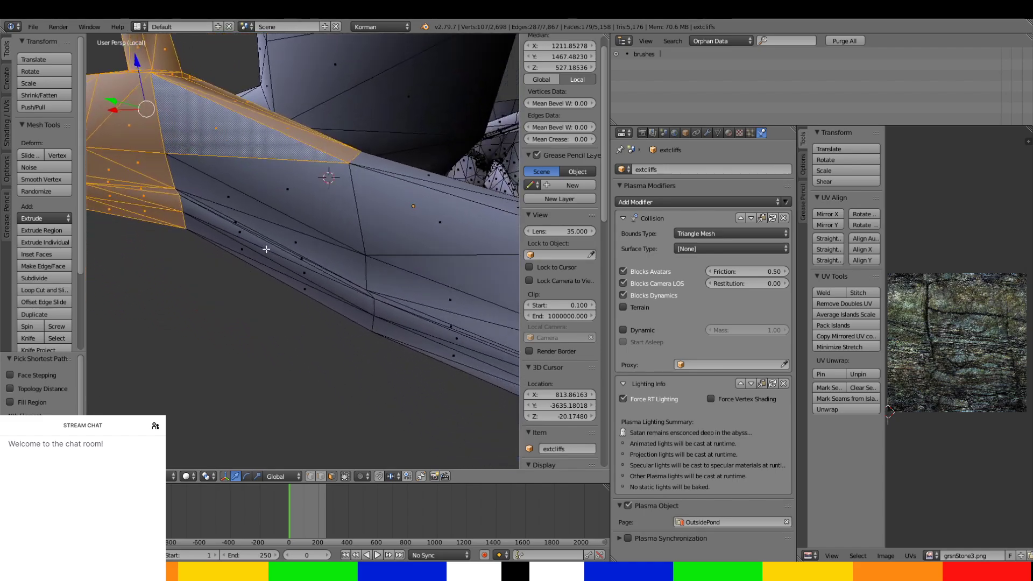
right_click(305, 293, "ctrl")
Select the remaining faces of the long passage from the shaft up to the next junction, including its first triangles.
middle_click_drag(304, 293, 303, 252)
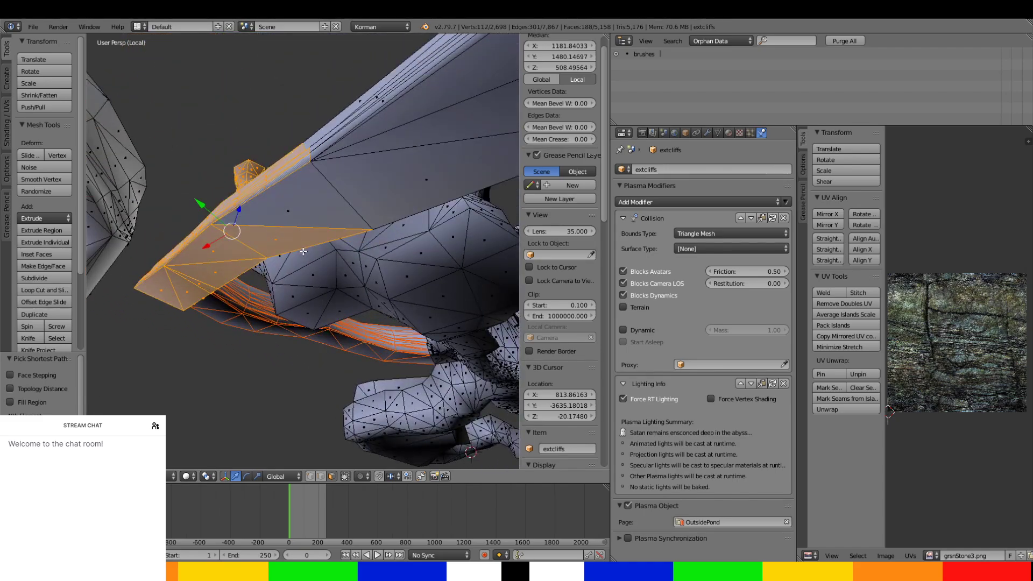
right_click(366, 197, "ctrl")
middle_click_drag(362, 184, 348, 237)
right_click(389, 258, "ctrl")
right_click(473, 304, "ctrl")
right_click(416, 188, "ctrl")
right_click(437, 170, "ctrl")
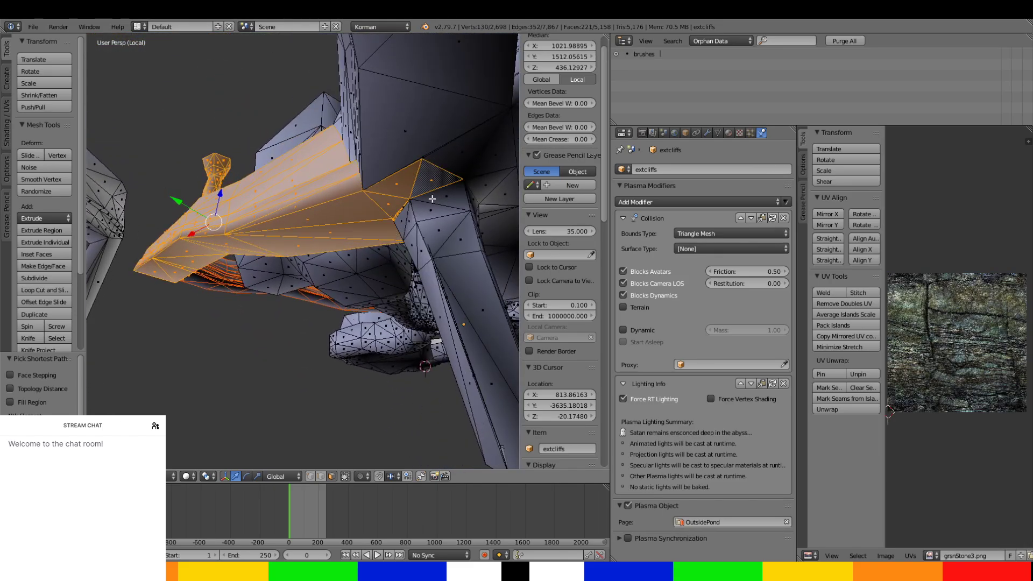
Deselect the triangular faces at the far end of the passage where it meets the next junction.
middle_click_drag(432, 198, 400, 248)
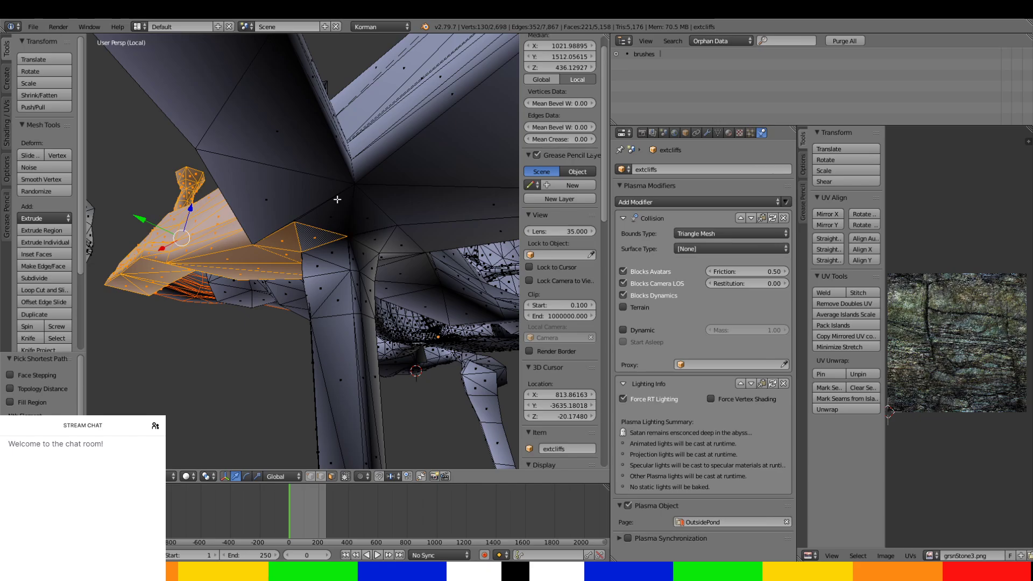
right_click(318, 235, "shift")
right_click(294, 239, "shift")
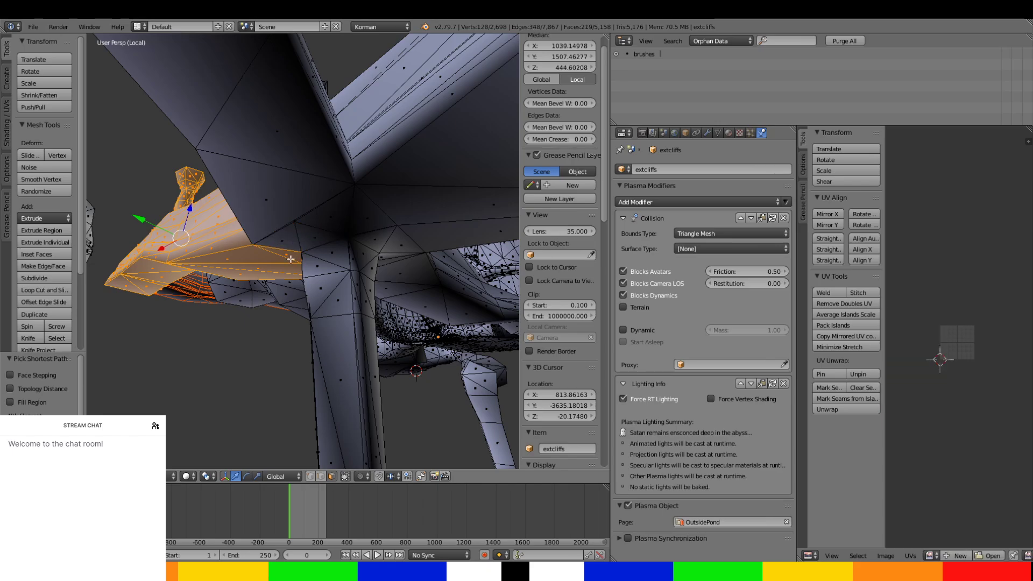
right_click(291, 260, "shift")
Add the thin strip faces and the small triangle at the passage's lower end corner to the selection.
middle_click_drag(291, 260, 382, 294)
scroll(370, 218, "up", 2)
scroll(421, 281, "up", 2)
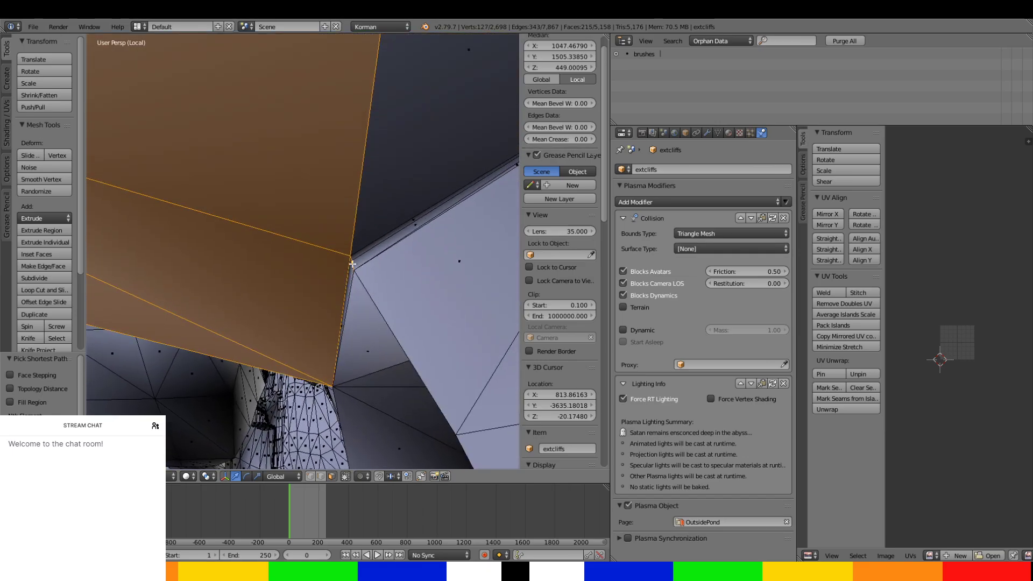
right_click(353, 264, "shift")
right_click(355, 255, "shift")
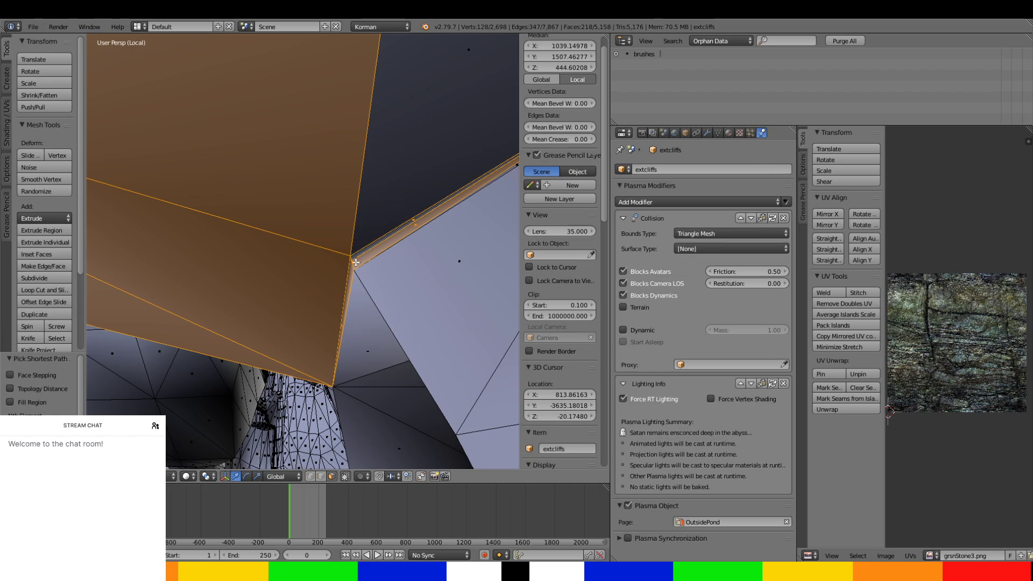
middle_click_drag(355, 263, 386, 314)
right_click(410, 307, "shift")
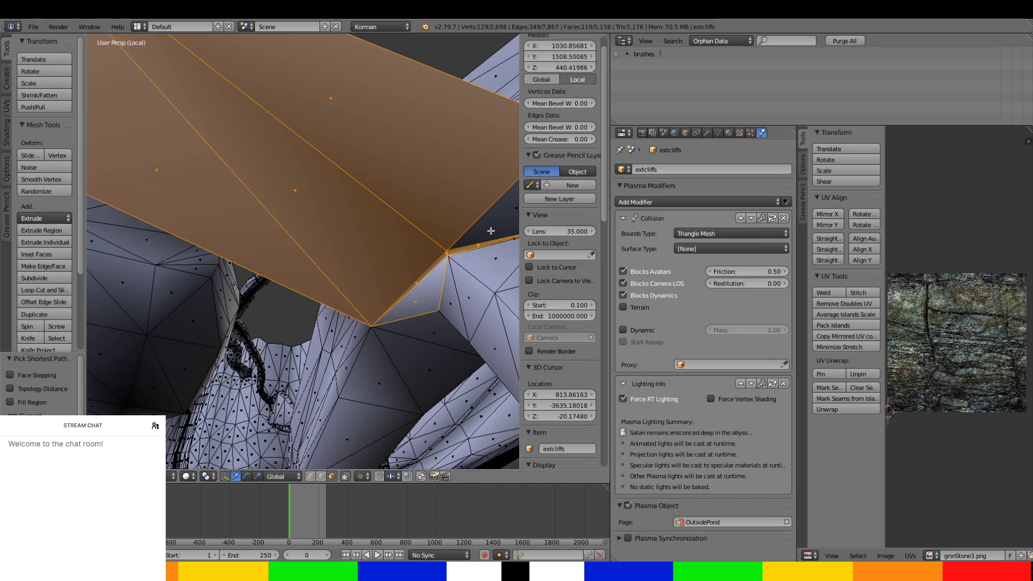
Extend the selection across the triangular faces joining the passage to the next junction above the descending column.
middle_click_drag(491, 231, 396, 242)
right_click(344, 250, "shift")
right_click(378, 284, "shift")
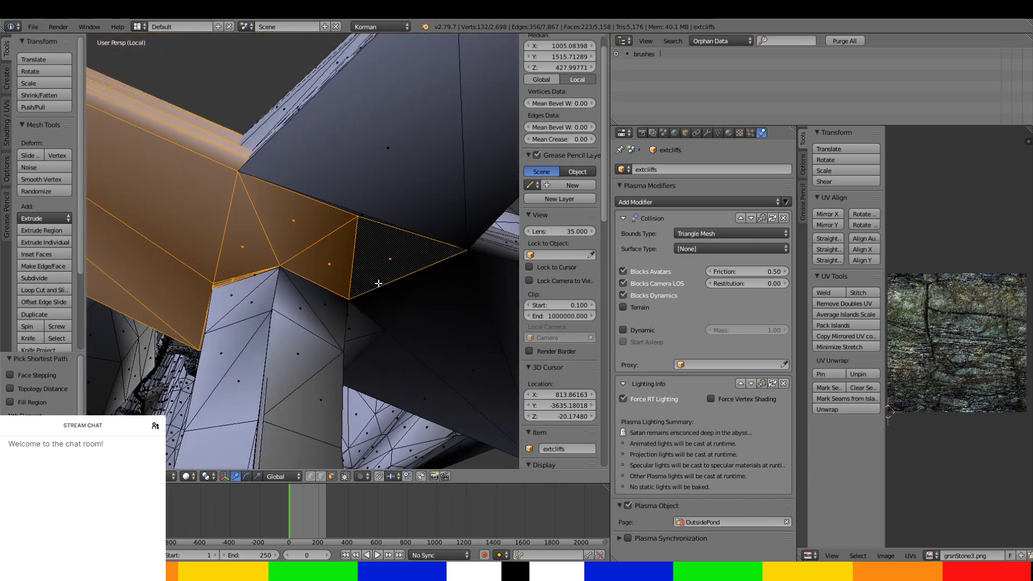
middle_click_drag(365, 296, 310, 192)
right_click(288, 283, "ctrl")
right_click(275, 169, "shift")
Select the sliver faces in the creases between the large junction triangles.
middle_click_drag(263, 167, 318, 200)
scroll(293, 201, "up", 3)
scroll(302, 201, "up", 5)
scroll(451, 146, "down", 3)
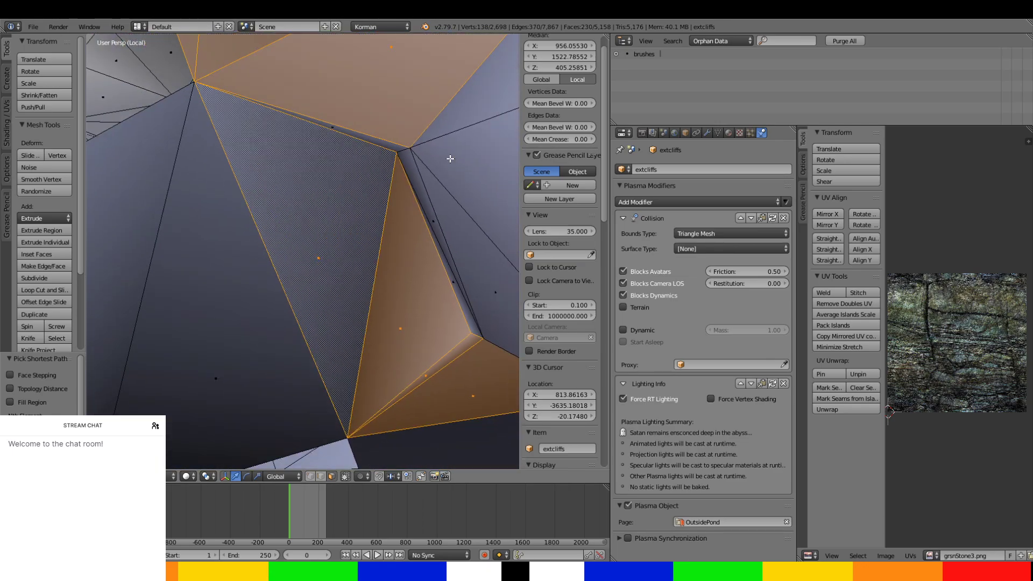
right_click(405, 147, "shift")
right_click(419, 189, "shift")
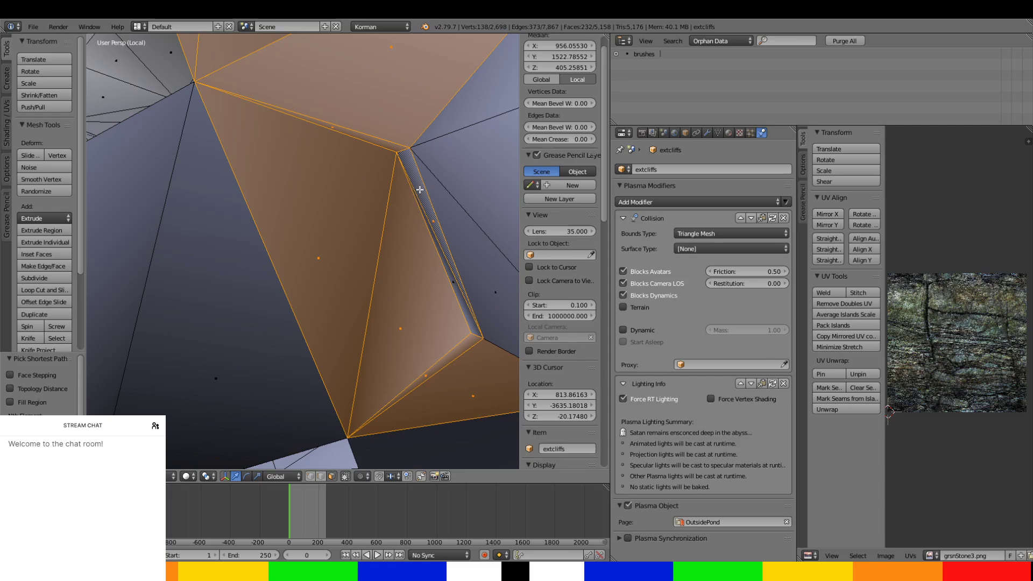
right_click(464, 299, "shift")
Add the faces around the top of the descending column below the junction to the selection.
middle_click_drag(463, 300, 337, 339)
right_click(282, 285, "ctrl")
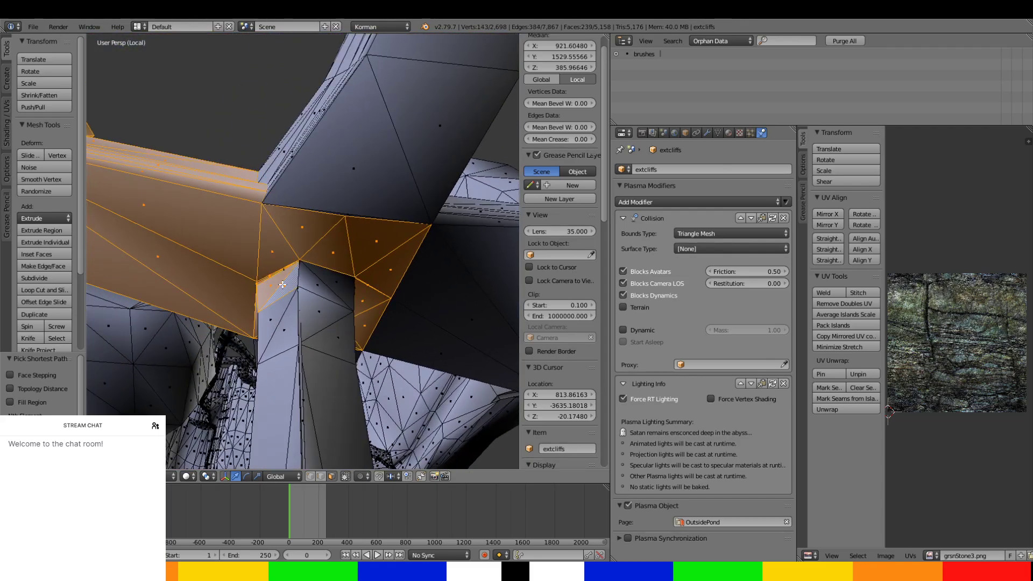
right_click(339, 290, "ctrl")
right_click(344, 342, "ctrl")
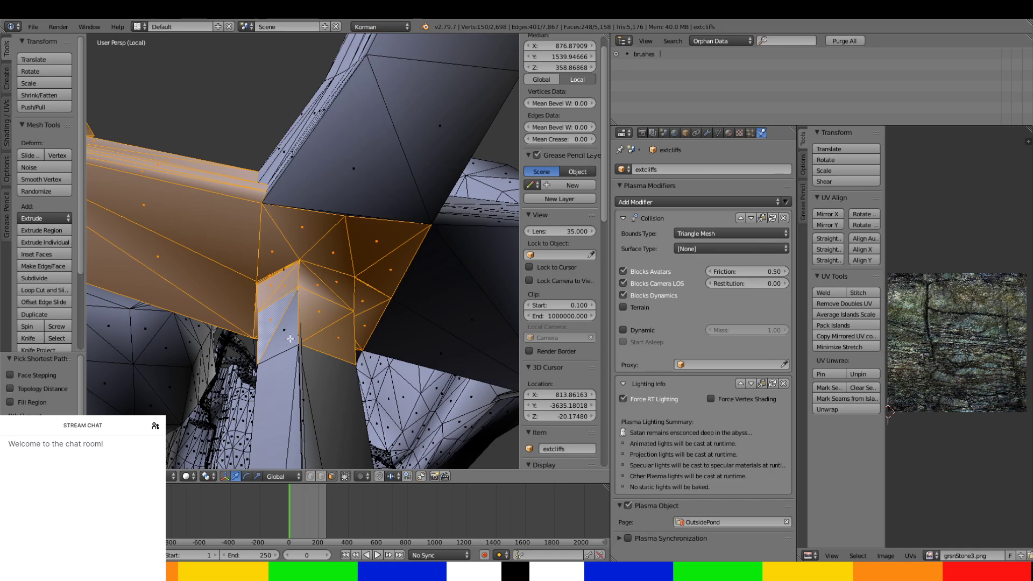
right_click(290, 339, "ctrl")
Select the long wall faces of the descending column and the broad faces near its lower end.
middle_click_drag(290, 339, 276, 282)
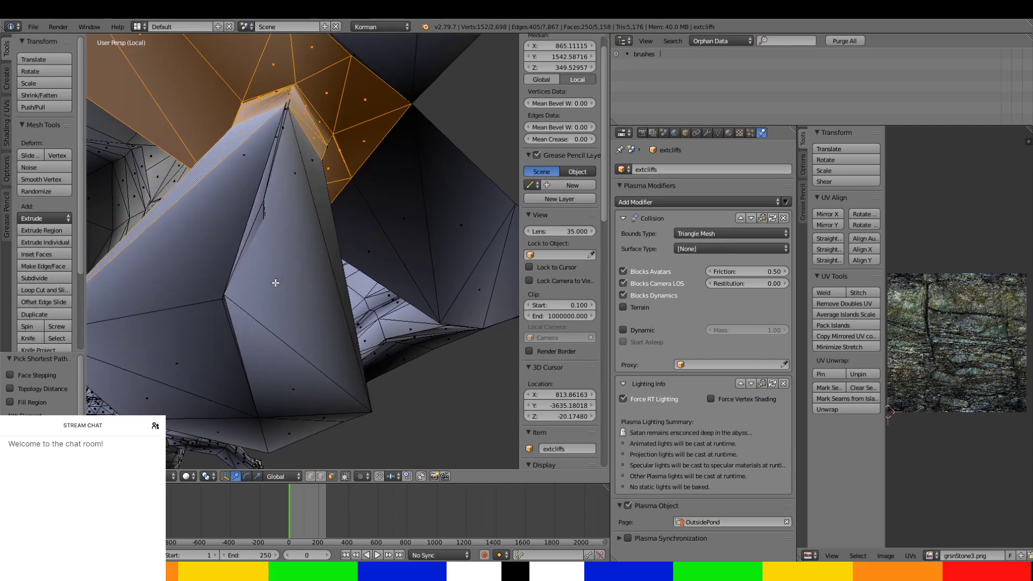
right_click(279, 271, "ctrl")
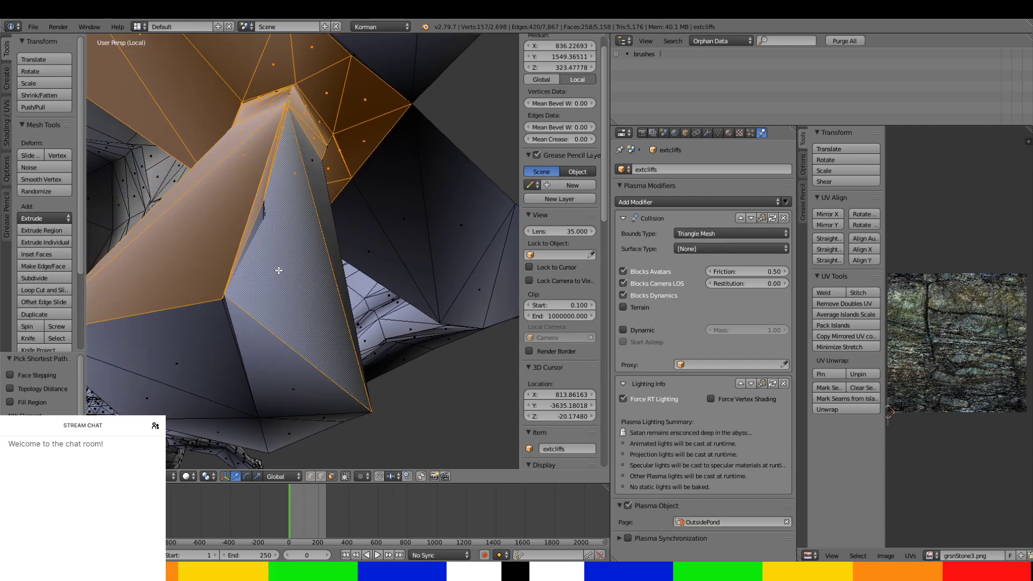
right_click(316, 161, "ctrl")
right_click(217, 317, "ctrl")
right_click(272, 352, "ctrl")
Add the faces at the foot of the column where it meets the lower tunnels to the selection.
middle_click_drag(241, 378, 258, 368)
right_click(379, 257, "ctrl")
right_click(377, 194, "ctrl")
Extend the selection over the remaining lower junction faces and the tunnel section branching from it.
middle_click_drag(377, 194, 413, 200)
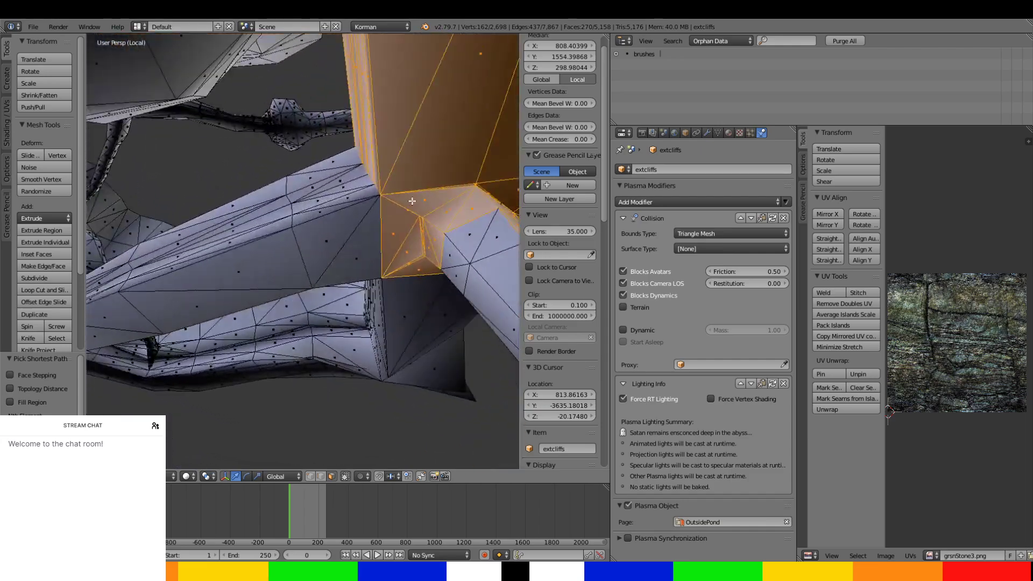
right_click(465, 232, "ctrl")
middle_click_drag(465, 231, 389, 209)
right_click(356, 294, "ctrl")
middle_click_drag(355, 294, 409, 201)
right_click(422, 321, "ctrl")
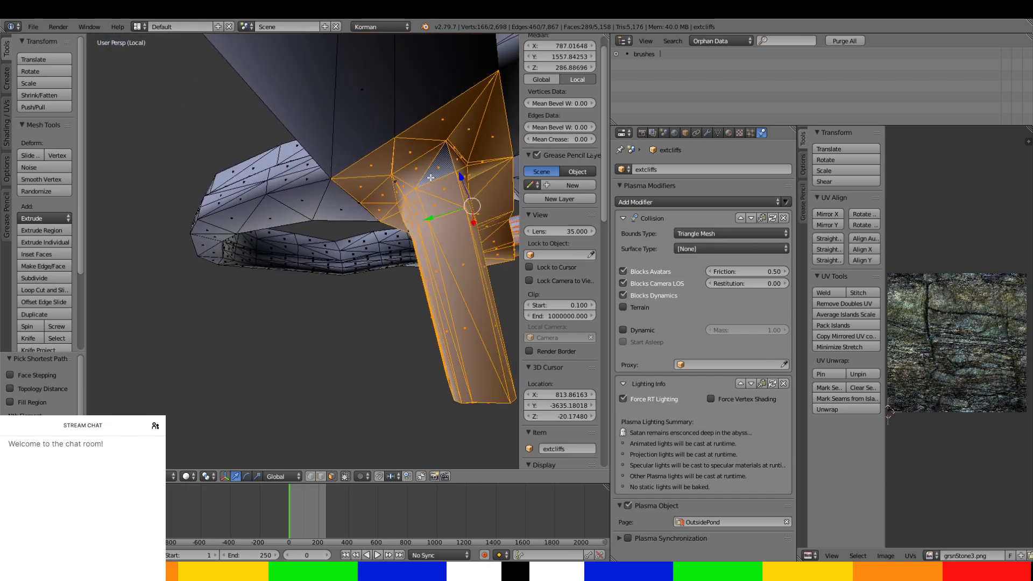
Add the faces at the far end of the wide tunnel, where it meets the next junction, to the selection.
middle_click_drag(431, 178, 141, 334)
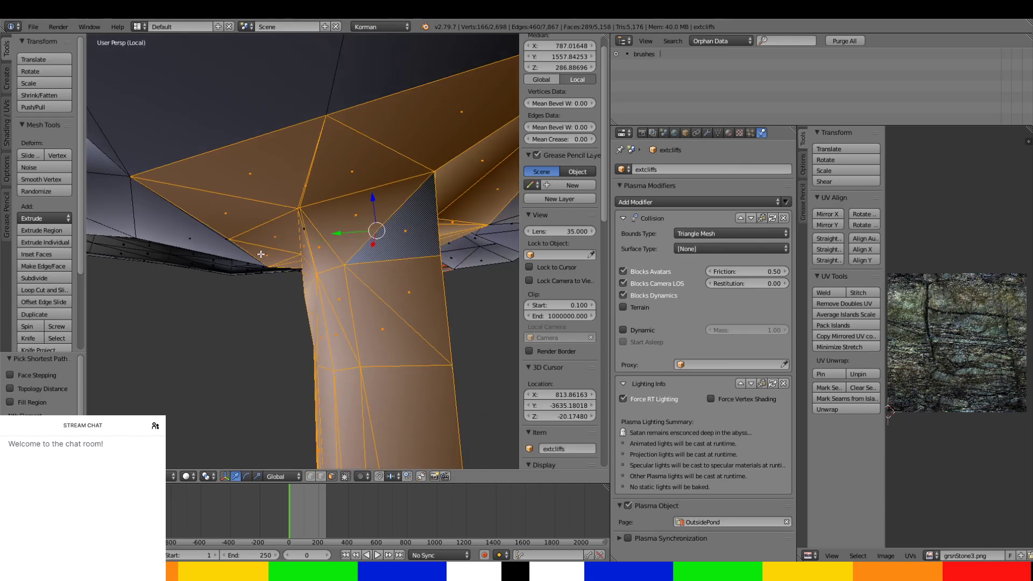
middle_click_drag(261, 254, 356, 219)
scroll(294, 217, "down", 12)
scroll(356, 220, "up", 4)
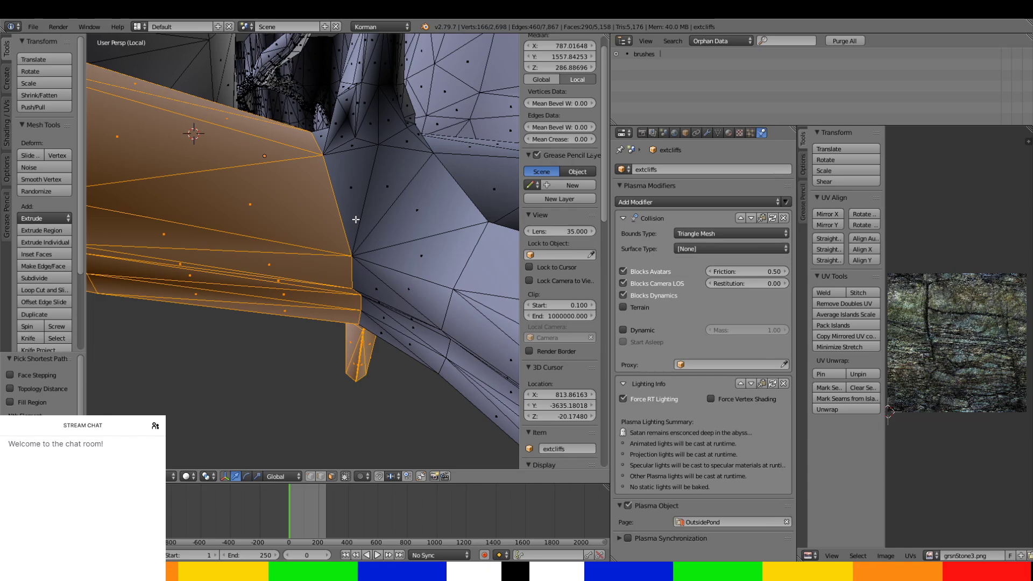
right_click(458, 200, "shift")
right_click(371, 177, "shift")
middle_click_drag(331, 152, 404, 195)
right_click(291, 119, "shift")
right_click(331, 79, "shift")
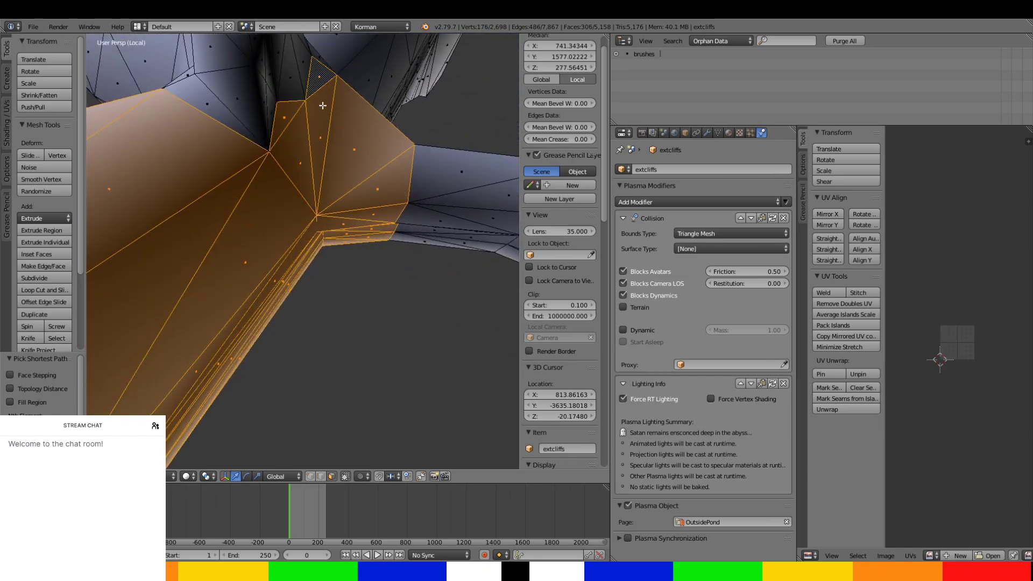
Extend the selection with the small faces along the rim between the shaft's base and the adjoining wide tunnel.
middle_click_drag(323, 106, 192, 114)
middle_click_drag(363, 236, 216, 240)
right_click(283, 205, "shift")
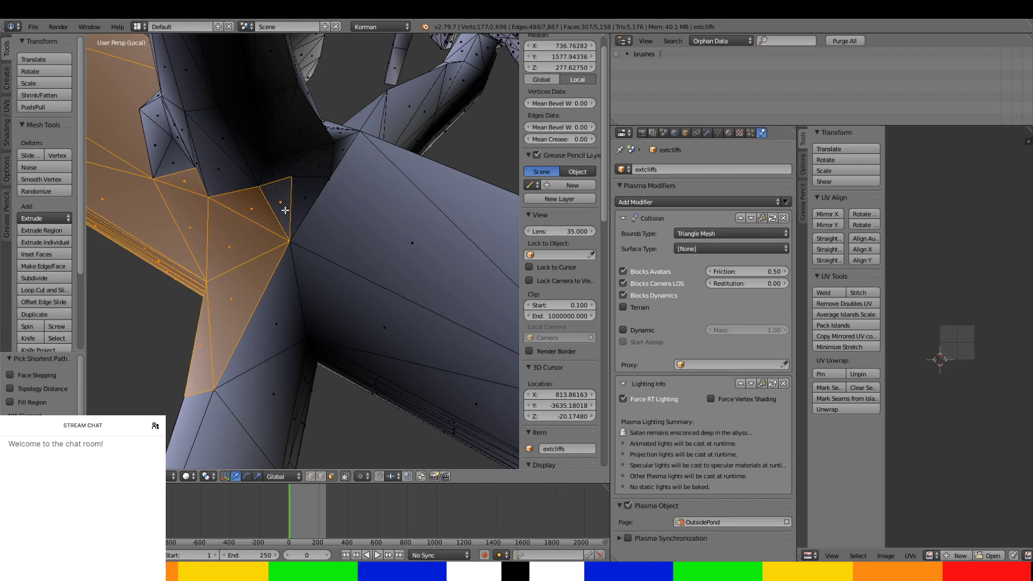
right_click(307, 194, "shift")
right_click(326, 166, "shift")
middle_click_drag(329, 165, 292, 148)
scroll(338, 212, "up", 5)
right_click(410, 45, "shift")
scroll(376, 128, "down", 4)
Select the triangular faces on the near side of the upright shaft's base, linking it to the wide tunnel.
middle_click_drag(376, 128, 190, 255)
right_click(349, 236, "shift")
right_click(188, 256, "ctrl")
right_click(274, 276, "ctrl")
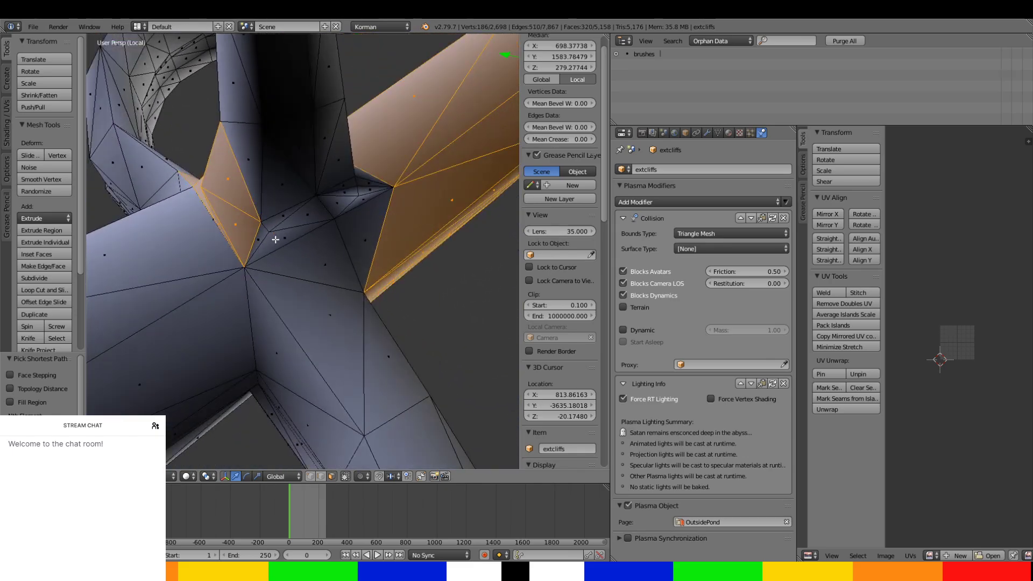
right_click(275, 239, "ctrl")
right_click(316, 260, "ctrl")
right_click(368, 229, "ctrl")
right_click(368, 176, "ctrl")
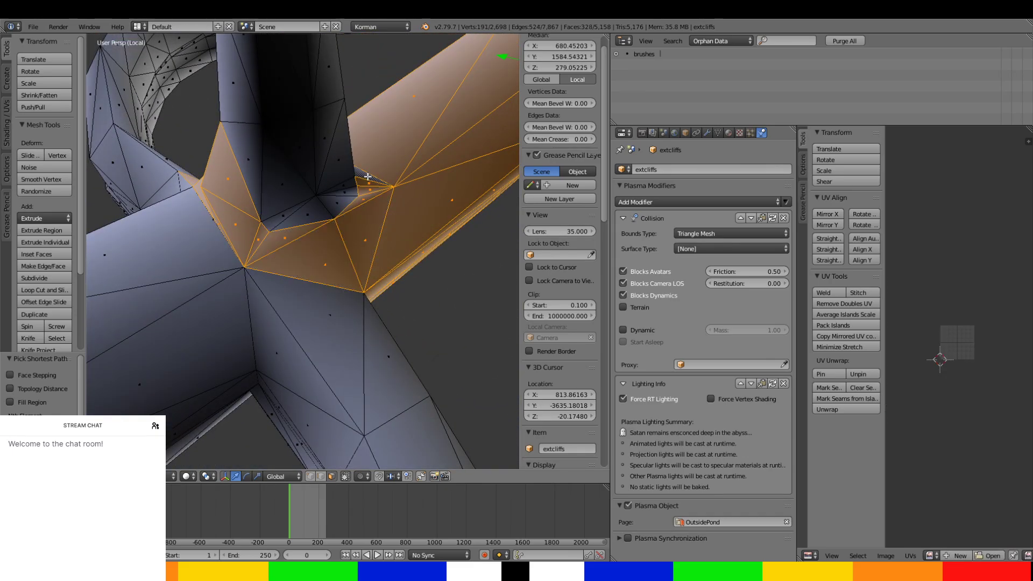
Add the remaining base faces and the first faces rising up the shaft to the selection.
right_click(274, 216, "ctrl")
middle_click_drag(322, 208, 352, 193)
right_click(351, 310, "ctrl")
right_click(245, 273, "ctrl")
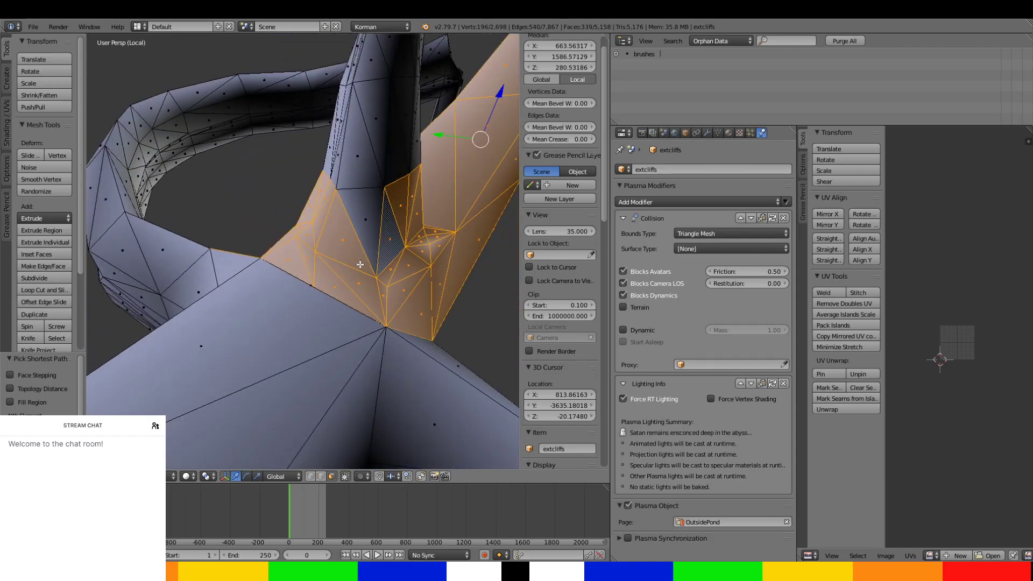
right_click(336, 142, "ctrl")
middle_click_drag(336, 143, 343, 224)
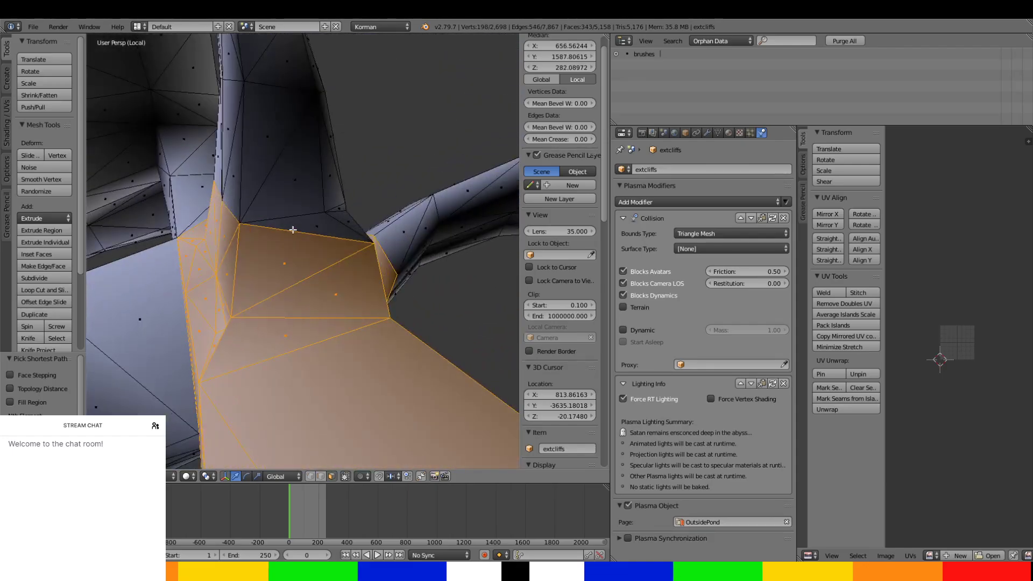
Extend the selection over the lower wall faces of the upright shaft and the gaps left at its base.
right_click(343, 224, "ctrl")
right_click(249, 131, "ctrl")
middle_click_drag(249, 132, 319, 266)
right_click(326, 129, "ctrl")
right_click(319, 266, "ctrl")
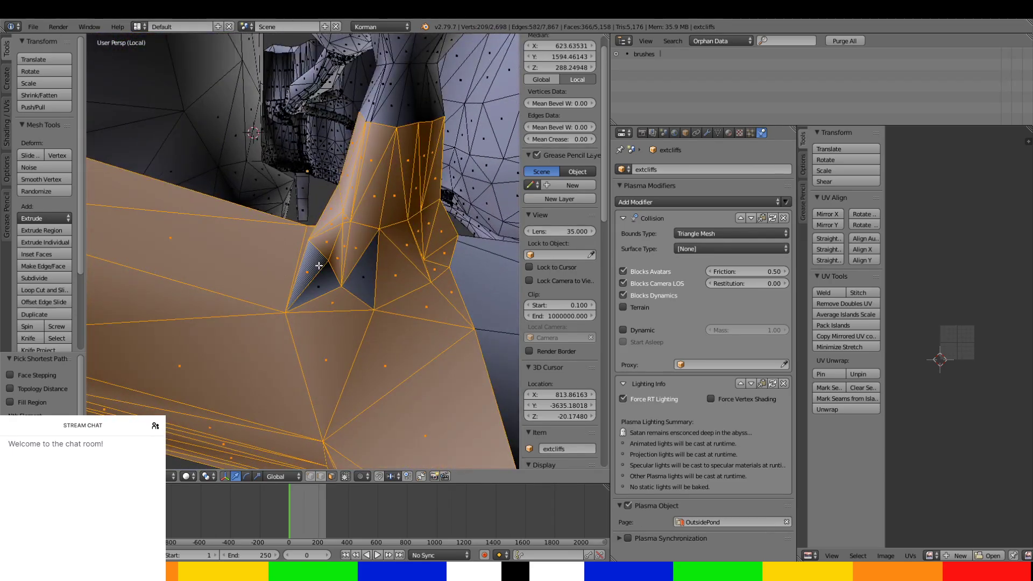
right_click(359, 281, "ctrl")
right_click(389, 89, "ctrl")
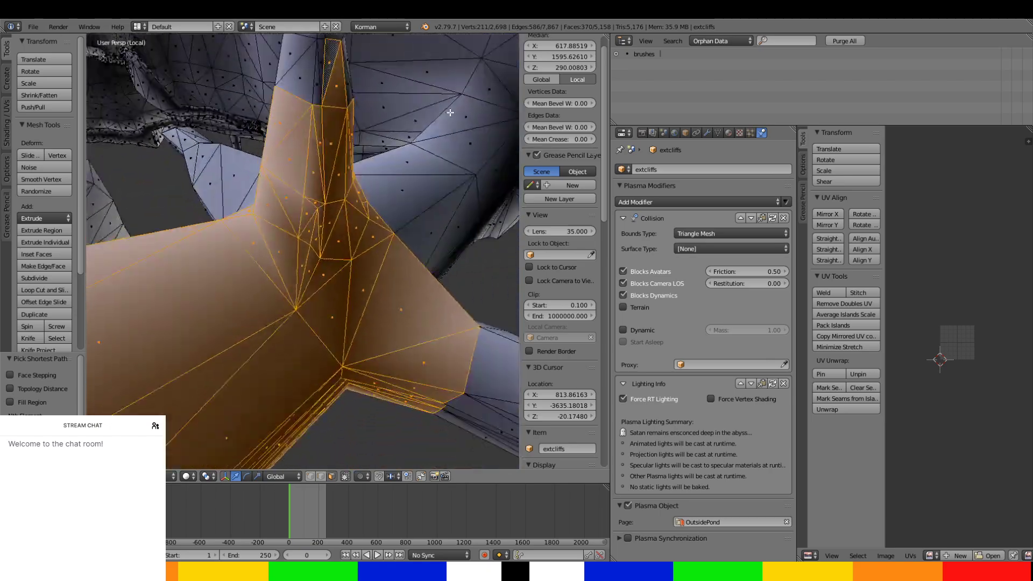
Select the ring of faces around the shaft's upper neck, up to the chamber above it.
middle_click_drag(389, 89, 416, 231)
right_click(350, 209, "ctrl")
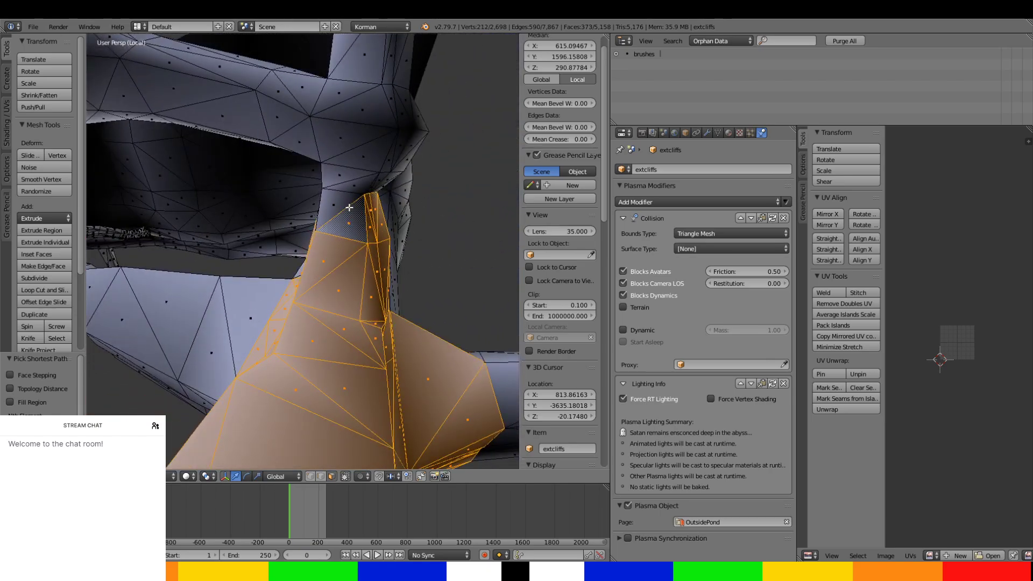
right_click(330, 198, "ctrl")
middle_click_drag(331, 197, 464, 228)
right_click(264, 207, "ctrl")
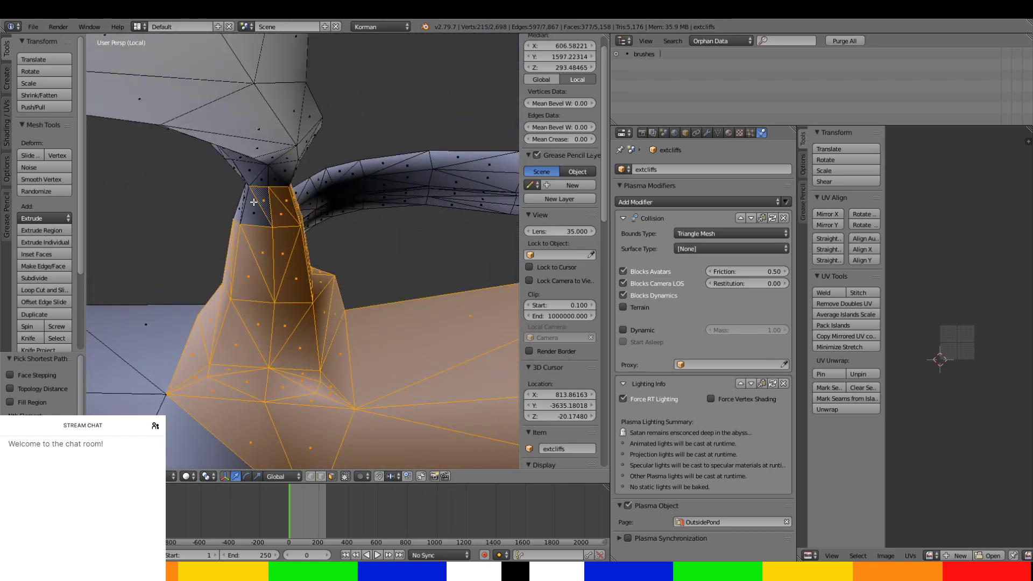
right_click(243, 203, "ctrl")
middle_click_drag(243, 202, 429, 206)
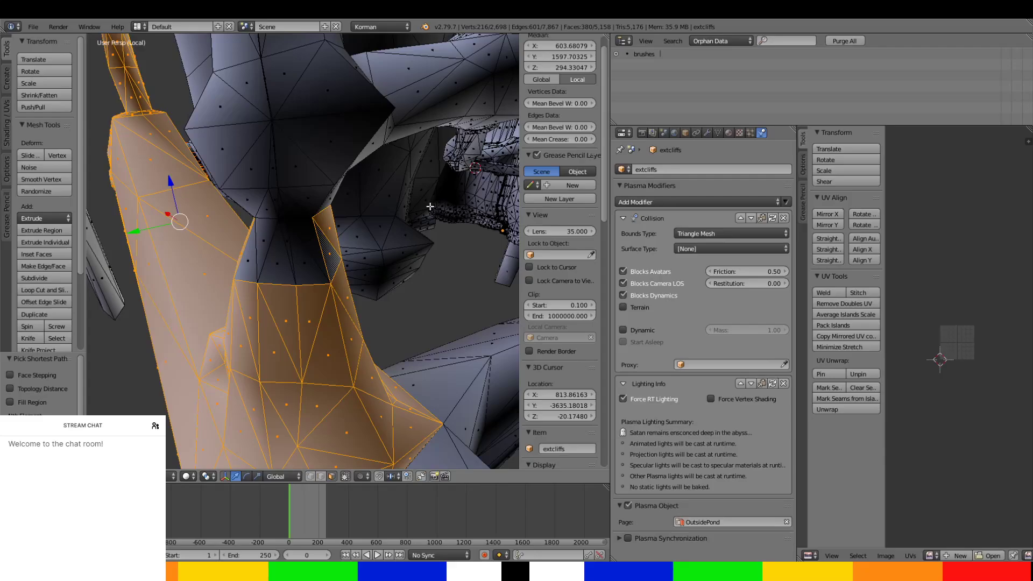
right_click(272, 239, "ctrl")
mouse_move(273, 239)
middle_mouse_down()
mouse_move(344, 223)
mouse_move(312, 260)
mouse_move(246, 257)
mouse_move(232, 241)
mouse_move(283, 251)
middle_mouse_up()
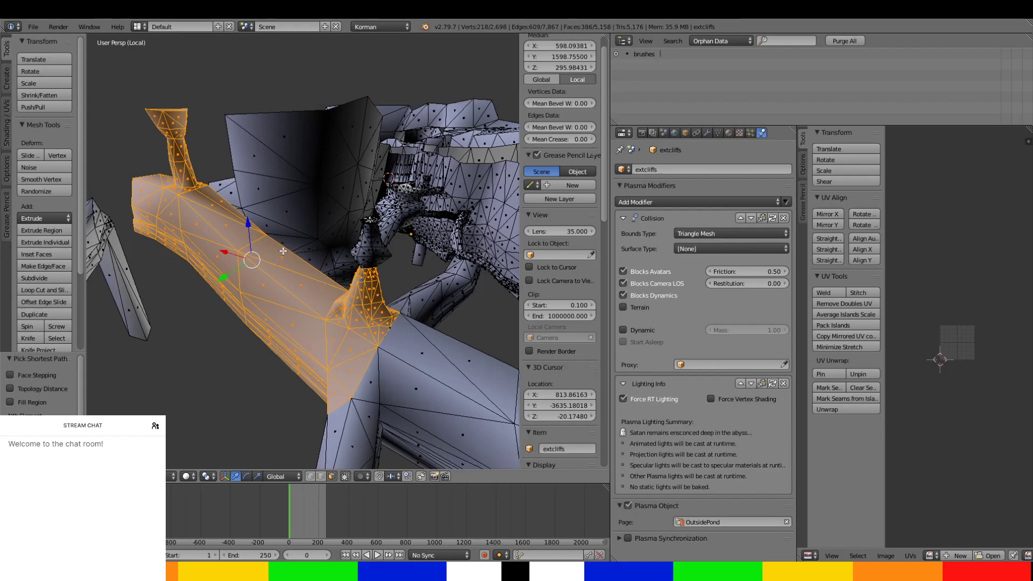
Separate the selected tunnel and shaft faces from the cliffs mesh into their own object.
key("p")
left_click(282, 250)
scroll(358, 298, "up", 3)
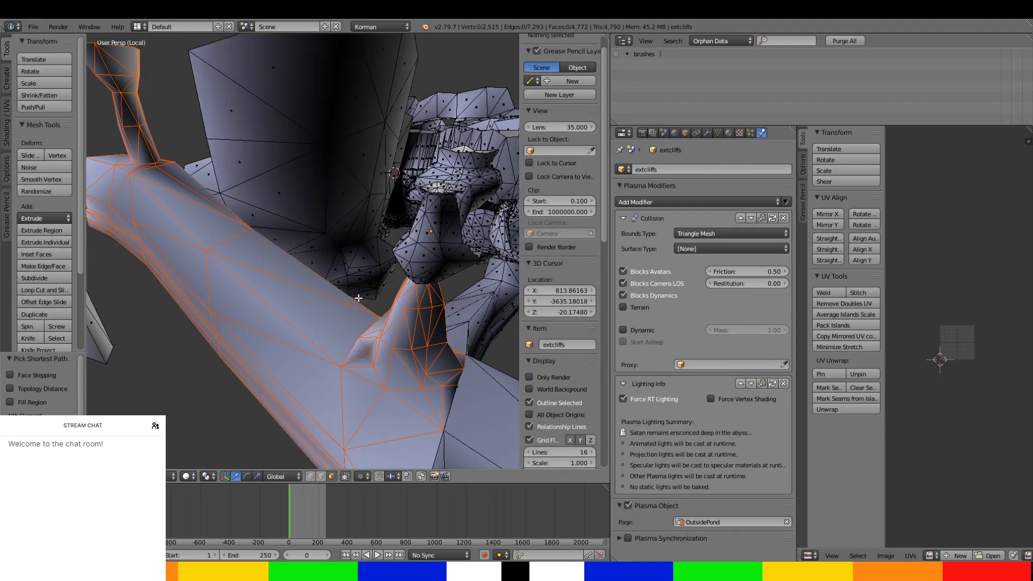
Try moving the cliffs edge that borders the separated junction, and undo the move.
middle_click_drag(359, 298, 294, 223, "shift")
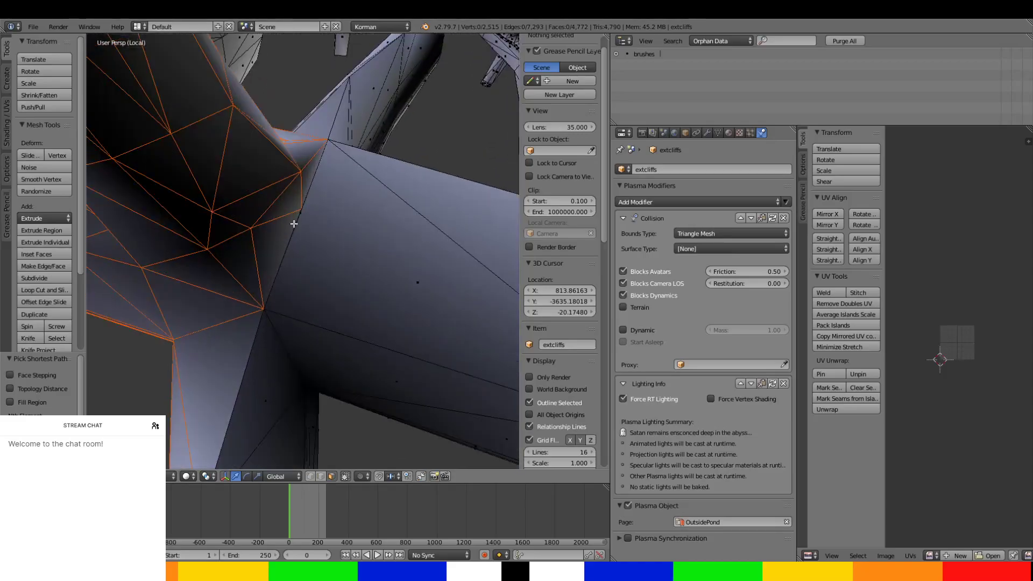
scroll(294, 224, "up", 3)
right_click(288, 231)
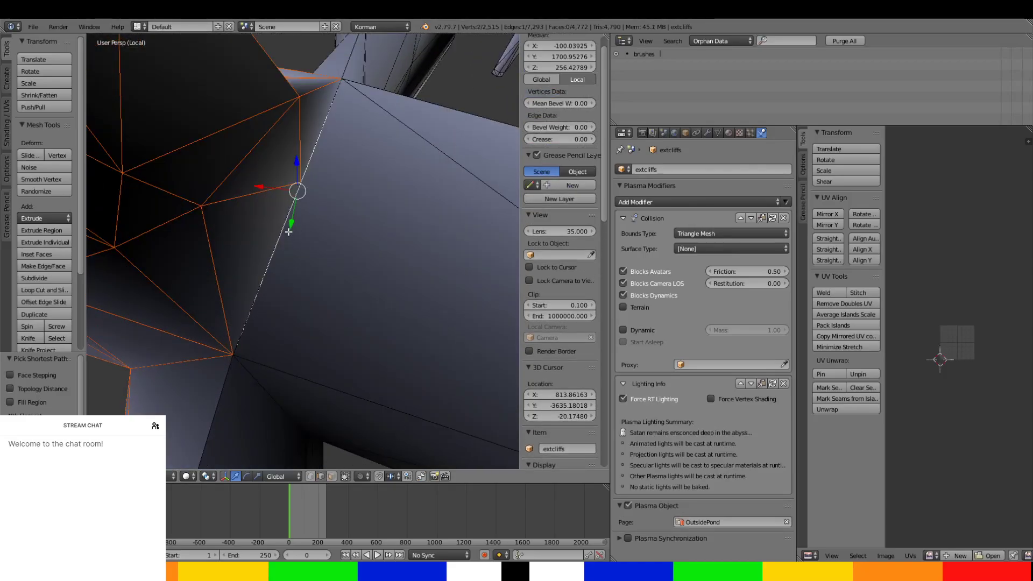
left_click_drag(287, 192, 309, 198)
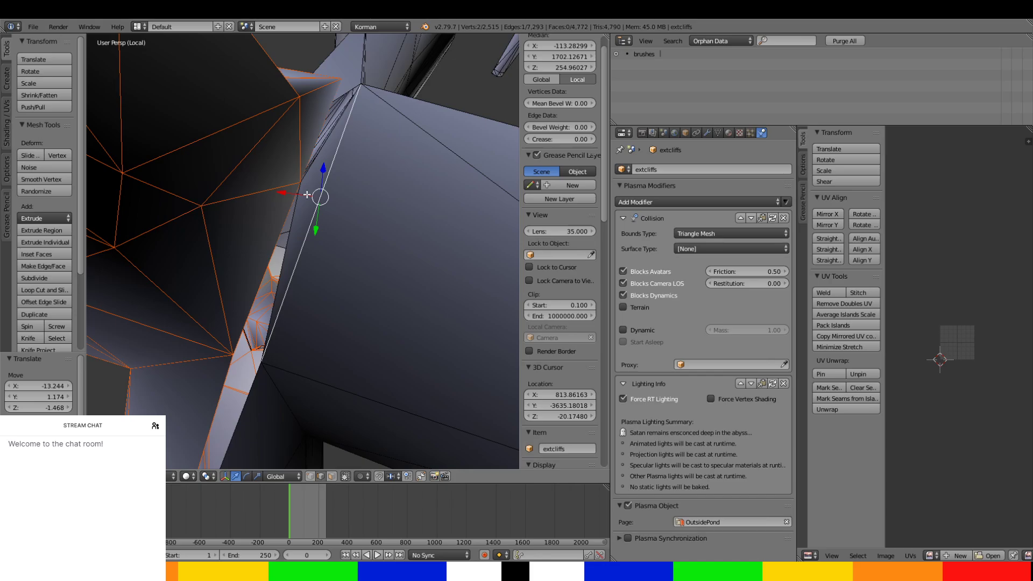
key("ctrl+z")
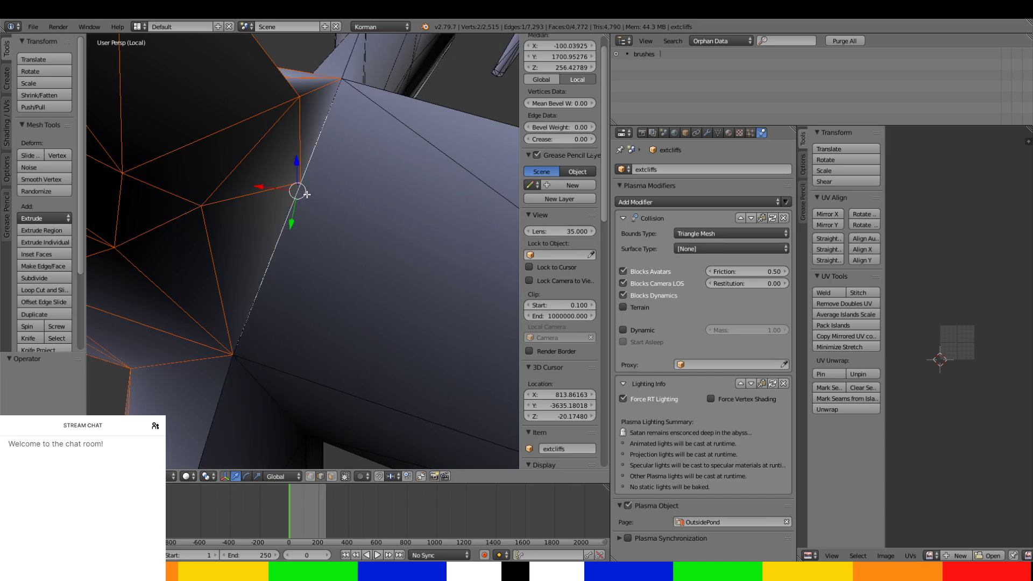
Lower the bordering edge by about 8.15 along Z and delete the sliver face behind it.
middle_click_drag(322, 225, 351, 222)
left_click_drag(362, 97, 372, 121)
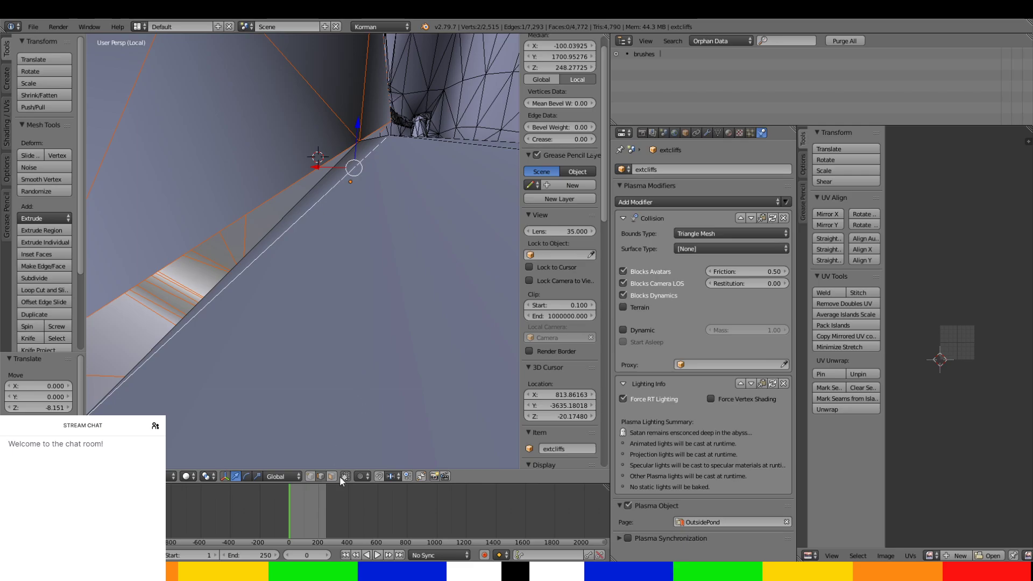
right_click(344, 170, "shift")
key("x")
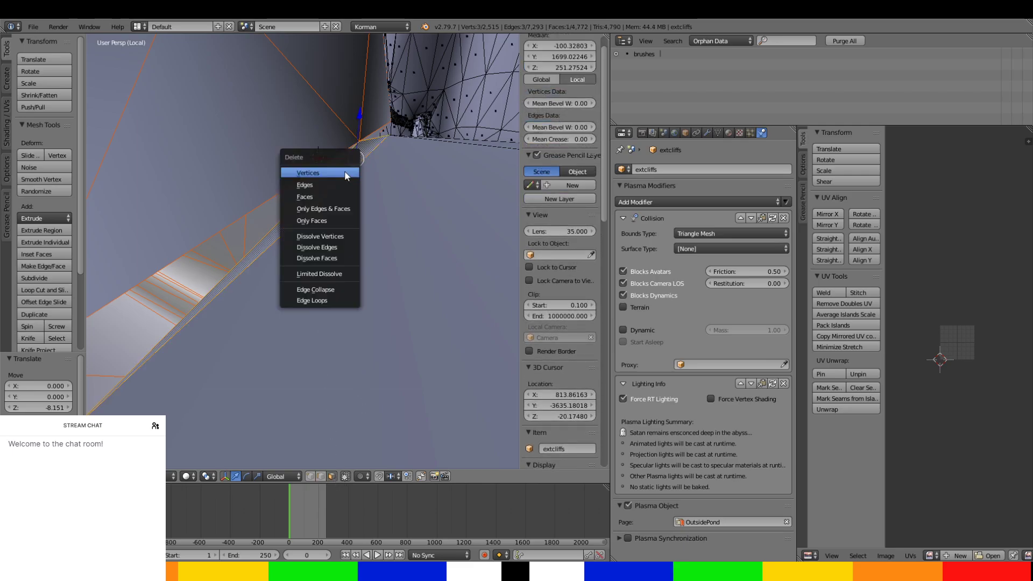
left_click(340, 202)
Try moving the bordering edge back up, and undo the changes back to before it was lowered.
middle_click_drag(339, 198, 346, 285)
right_click(332, 185)
key("g")
left_click_drag(357, 130, 358, 107)
key("ctrl+z")
key("ctrl+z")
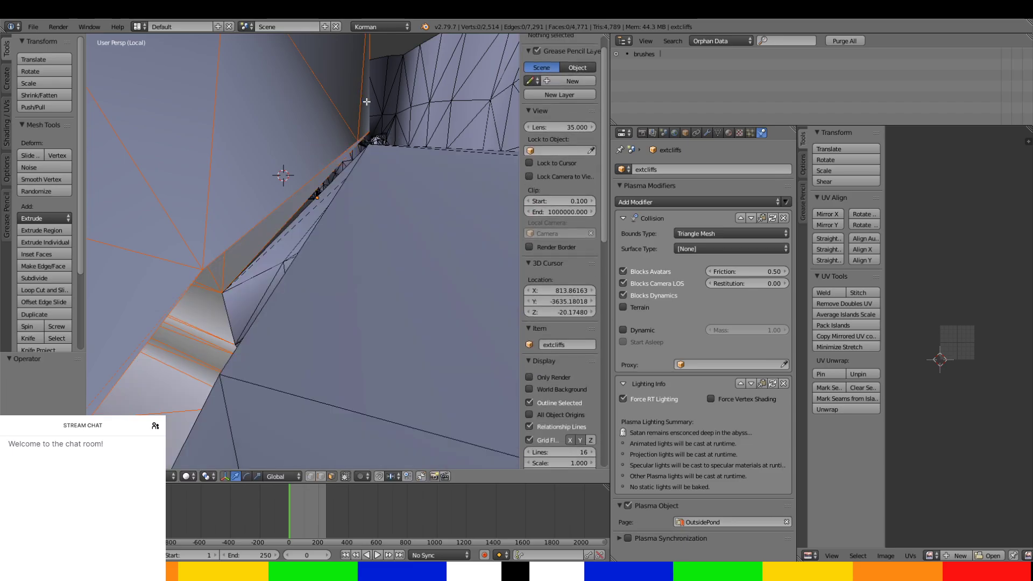
key("ctrl+shift+z")
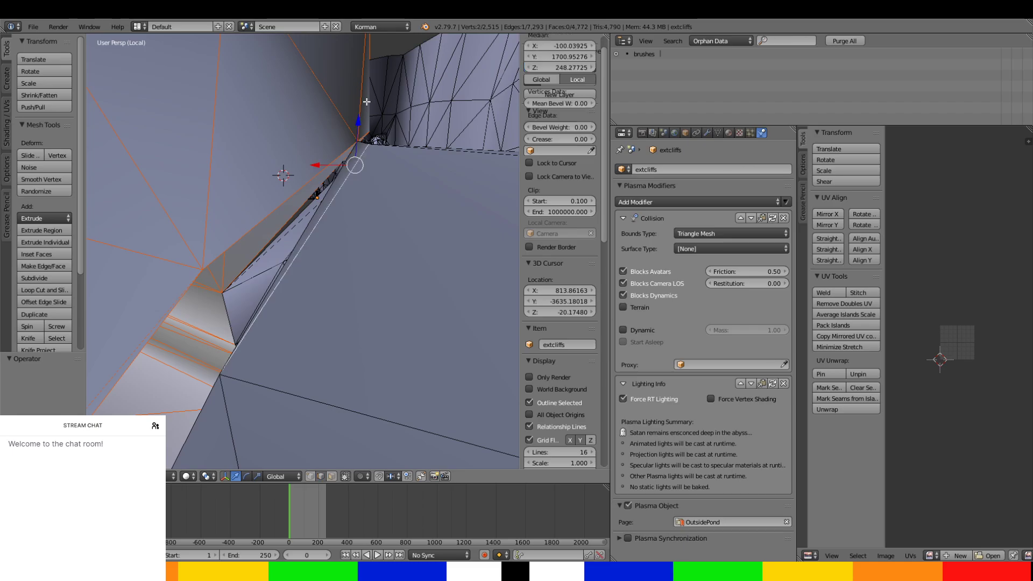
key("ctrl+shift+z")
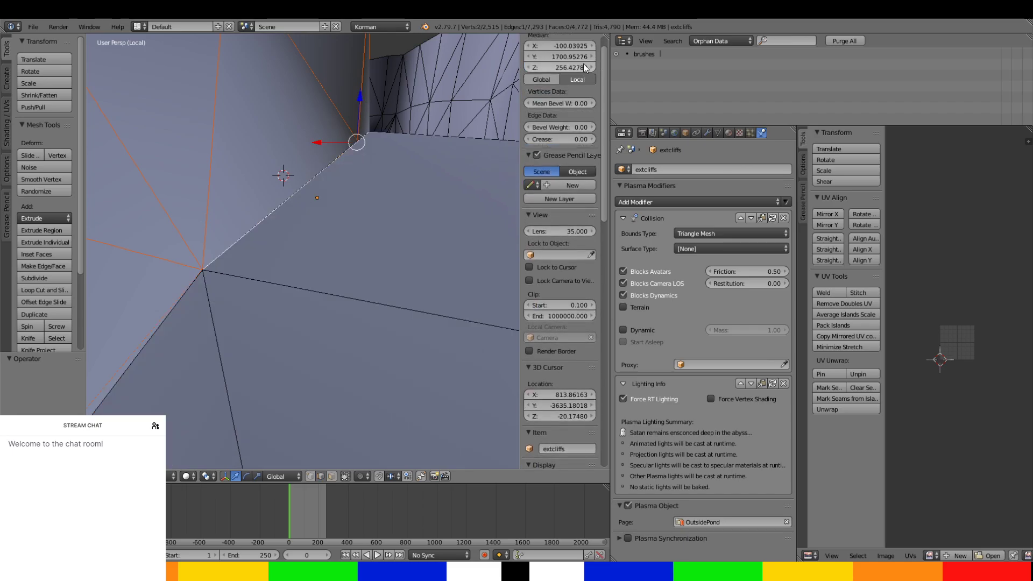
Lower the bordering edge by 12.91 along Z to expose the sliver face and delete that face.
scroll(565, 138, "up", 2)
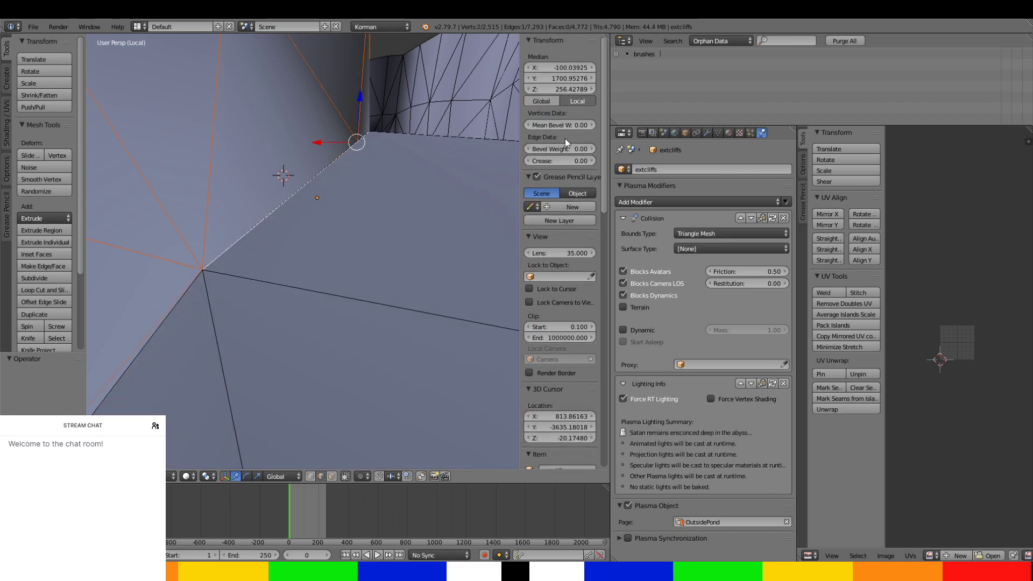
left_click(546, 88)
left_click_drag(365, 103, 333, 441)
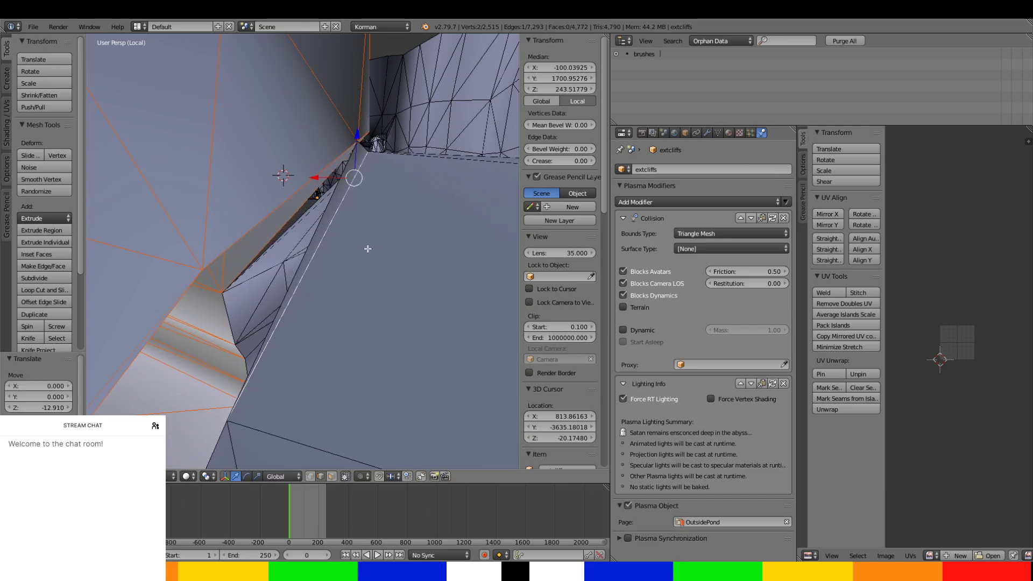
left_click(332, 476)
right_click(347, 176)
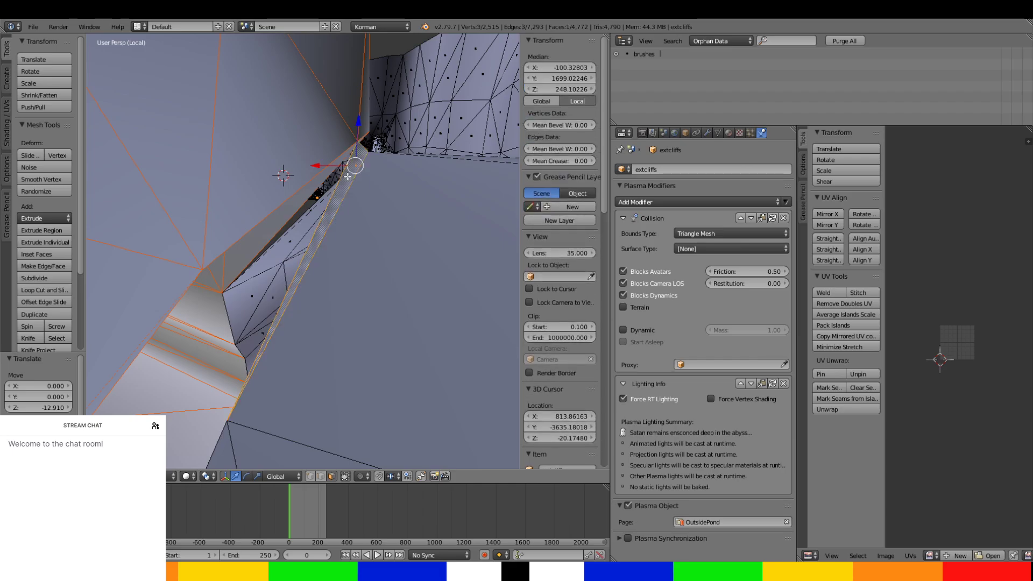
key("x")
left_click(347, 175)
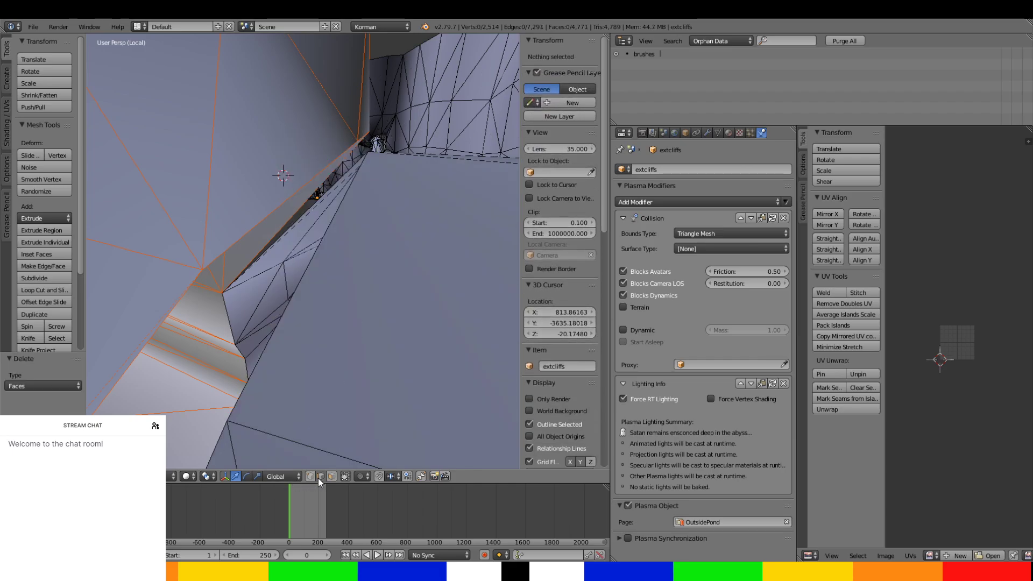
Set the bordering edge's median Z to 256.428 so it lines up with the separated section.
right_click(309, 248)
left_click(575, 89)
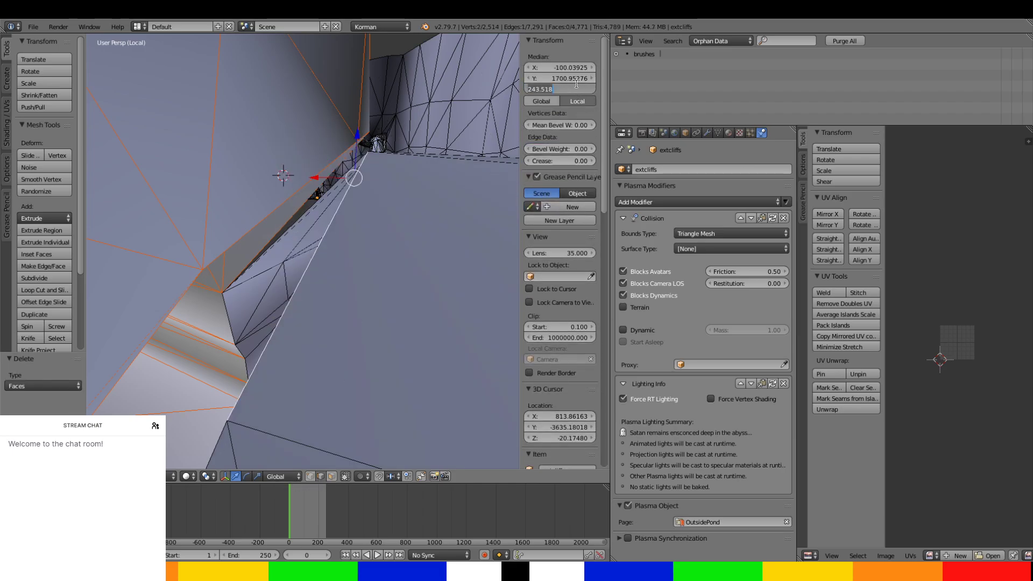
type("256.428")
key("Return")
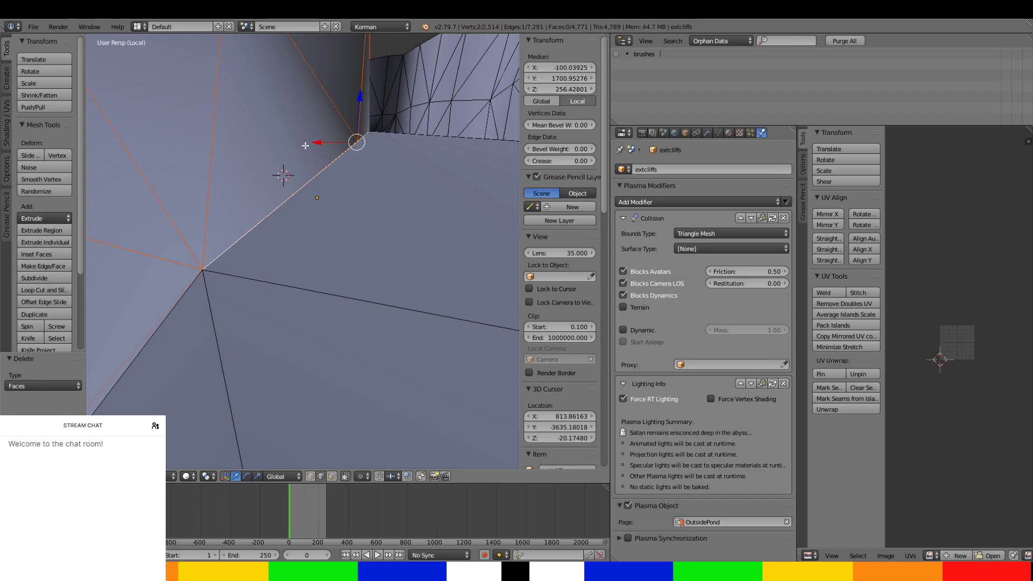
Leave mesh editing, select the curved tunnel piece extcliffs.001, and choose a different Plasma page for it.
scroll(391, 220, "down", 5)
middle_click_drag(390, 241, 392, 314)
scroll(393, 222, "down", 5)
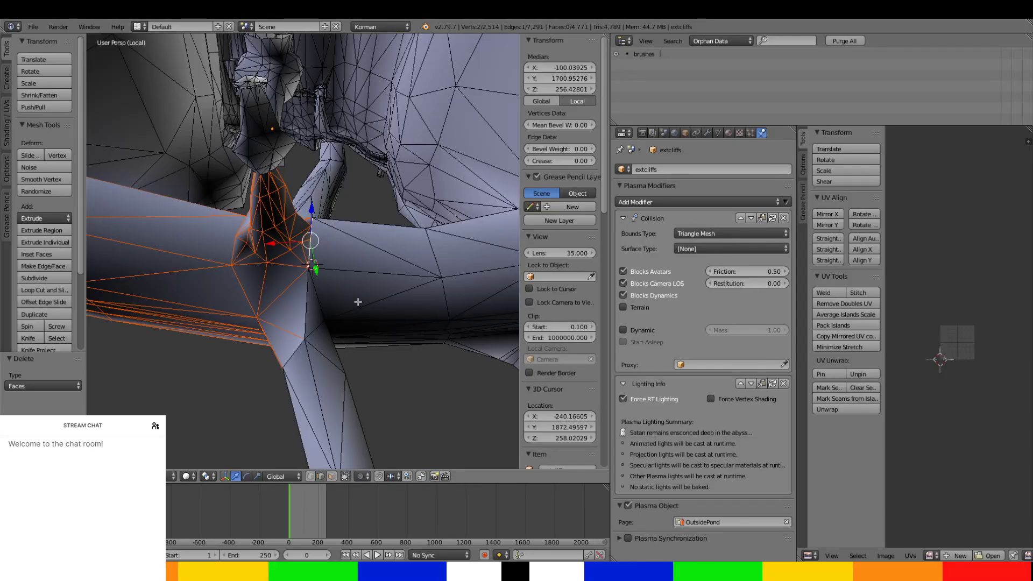
middle_click_drag(358, 302, 377, 328)
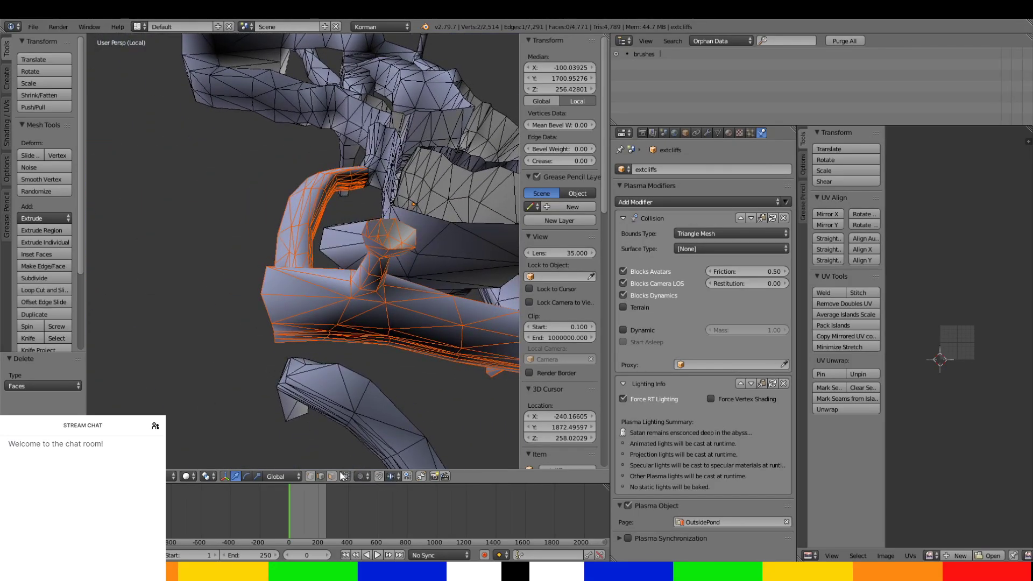
key("Tab")
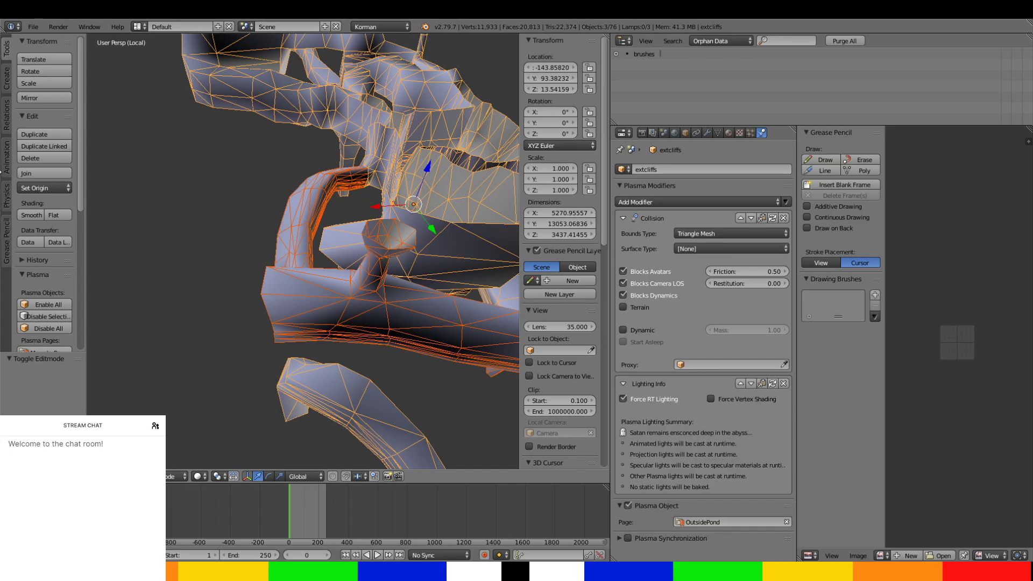
right_click(299, 215)
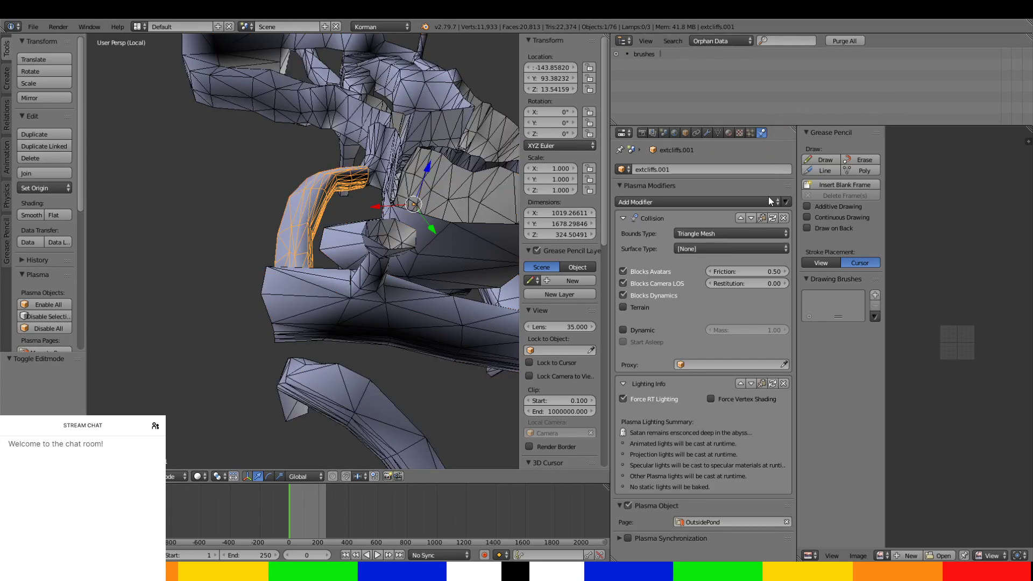
left_click(747, 521)
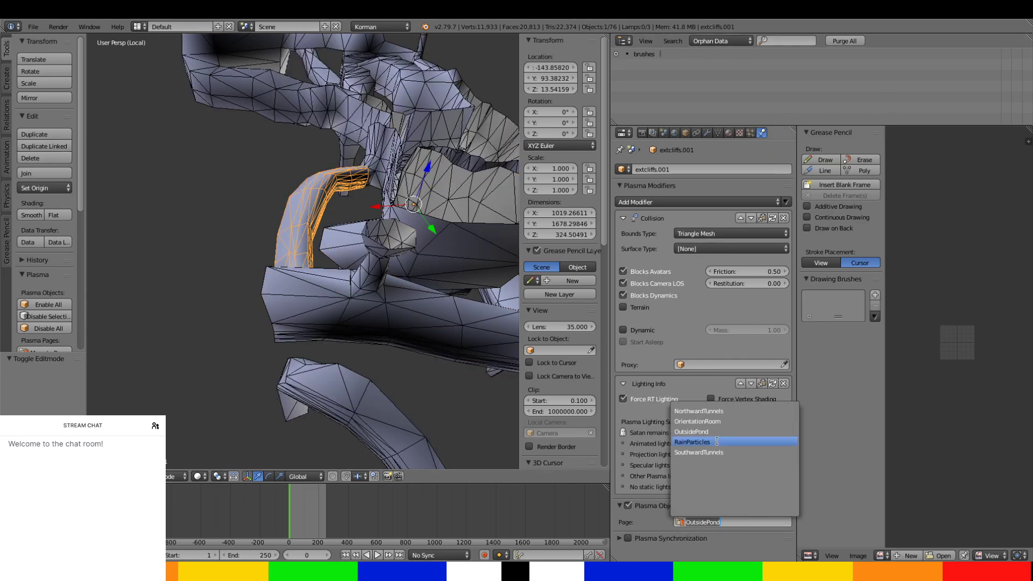
Select the wide tunnel section extcliffs.002 and assign it to the NorthwardTunnels page.
right_click(399, 330)
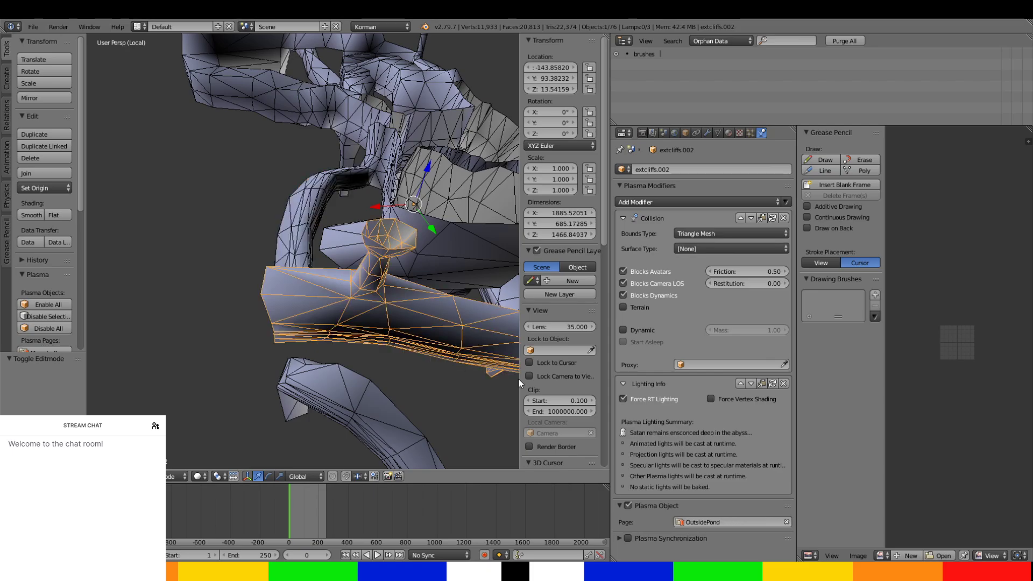
left_click(749, 521)
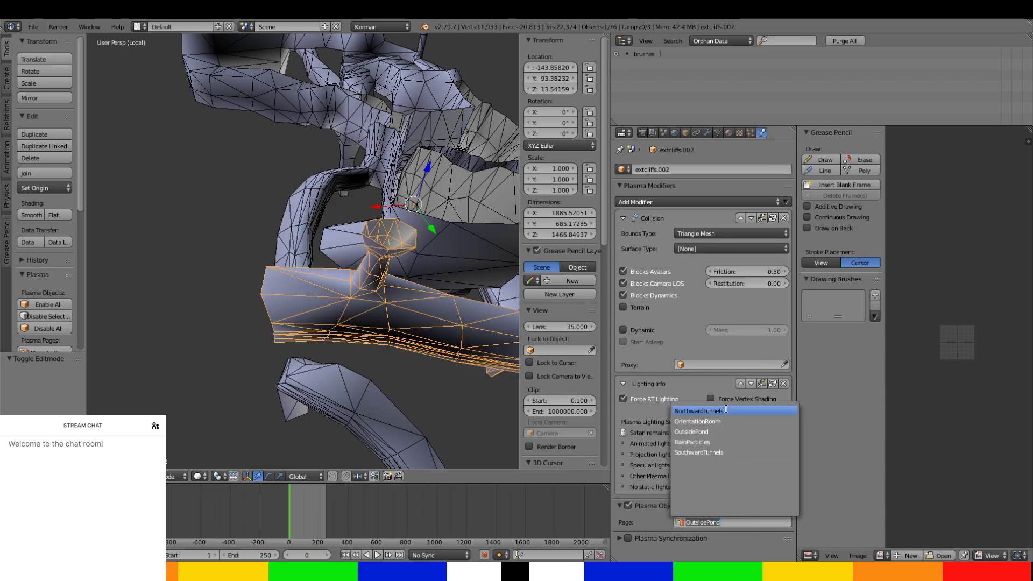
left_click(726, 410)
Reopen the main extcliffs mesh for editing in face selection mode and select the band of faces where the looping tunnel leaves the junction.
middle_click_drag(418, 344, 167, 372, "shift")
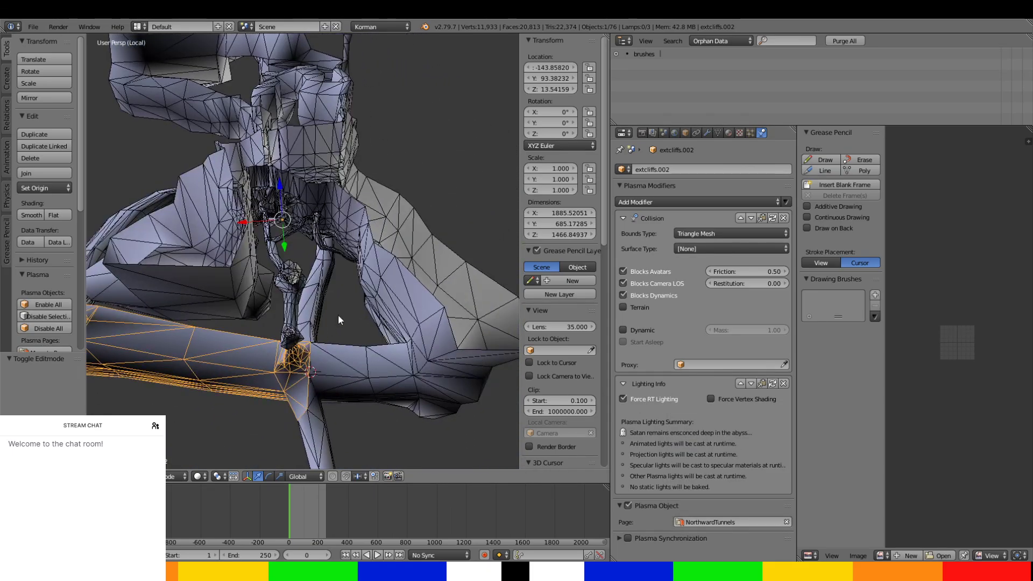
middle_click_drag(338, 320, 414, 328)
right_click(415, 329)
key("Tab")
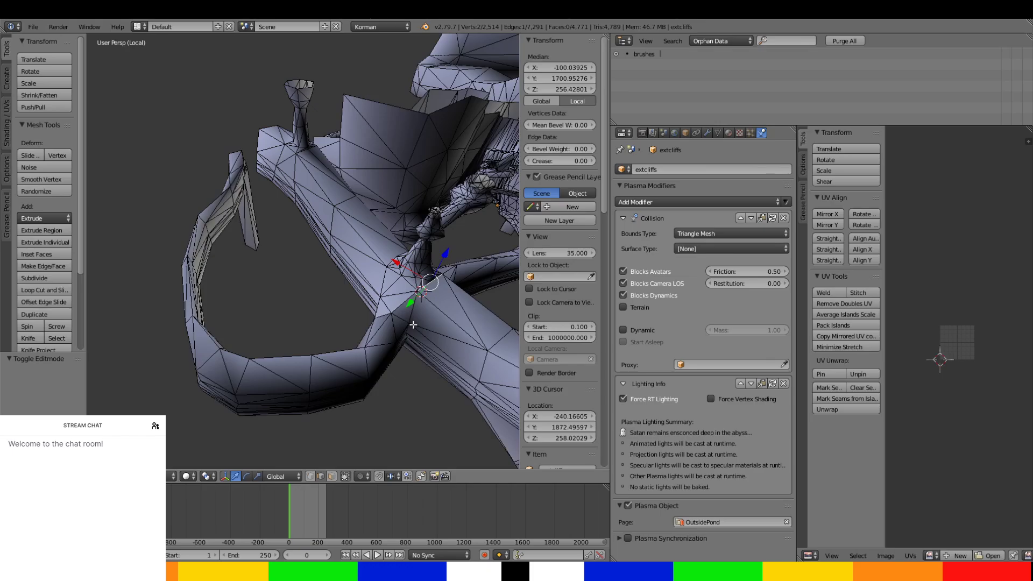
left_click(332, 477)
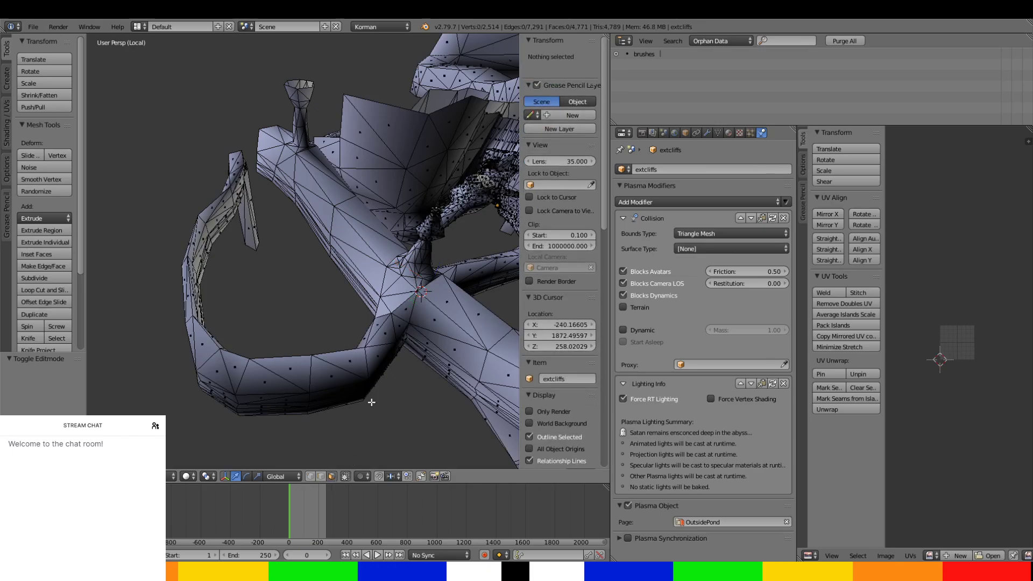
right_click(408, 304)
middle_click_drag(408, 304, 379, 262)
right_click(383, 357, "ctrl")
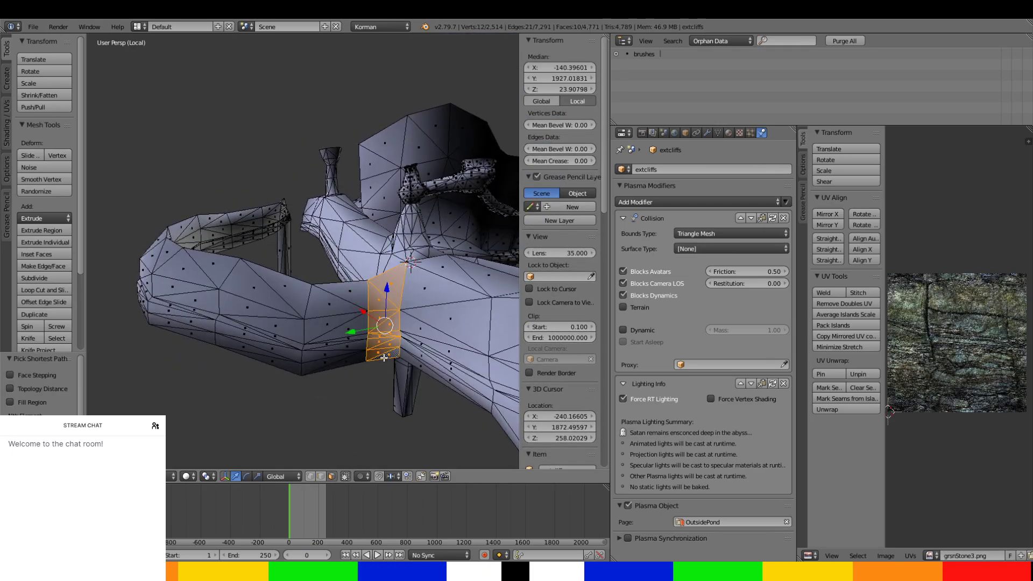
Extend the face selection along the first straight stretch of the looping tunnel, undoing any path that spreads onto neighbouring tunnels.
right_click(341, 286, "ctrl")
middle_click_drag(341, 286, 387, 192)
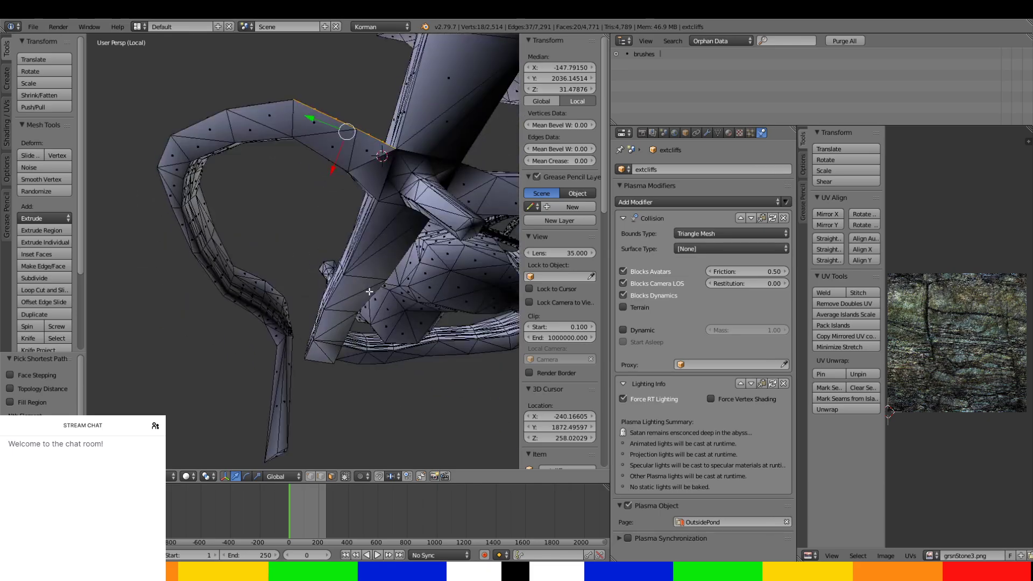
scroll(387, 192, "up", 1)
right_click(388, 160, "ctrl")
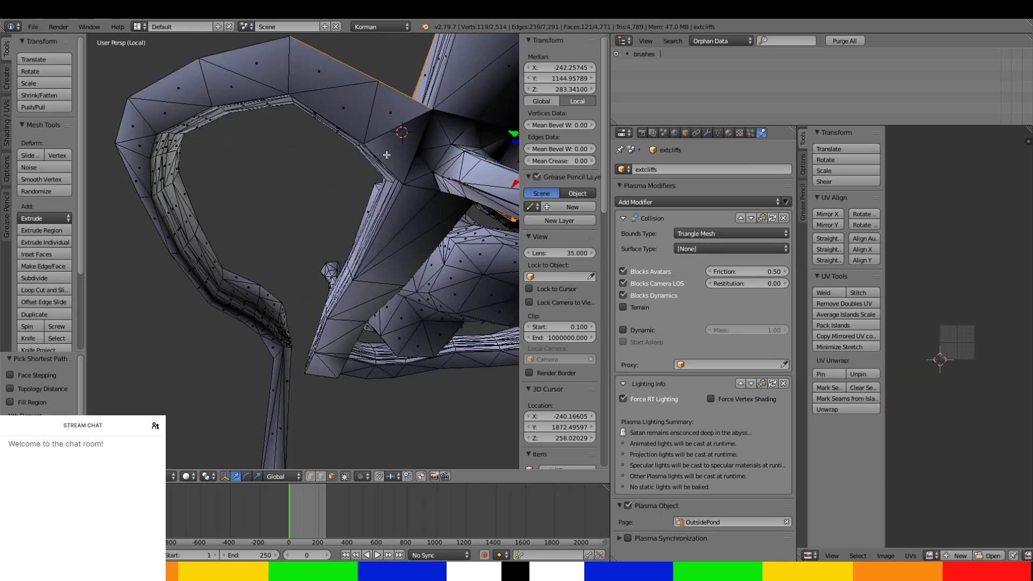
key("ctrl+z")
right_click(384, 108, "ctrl")
right_click(265, 75, "ctrl")
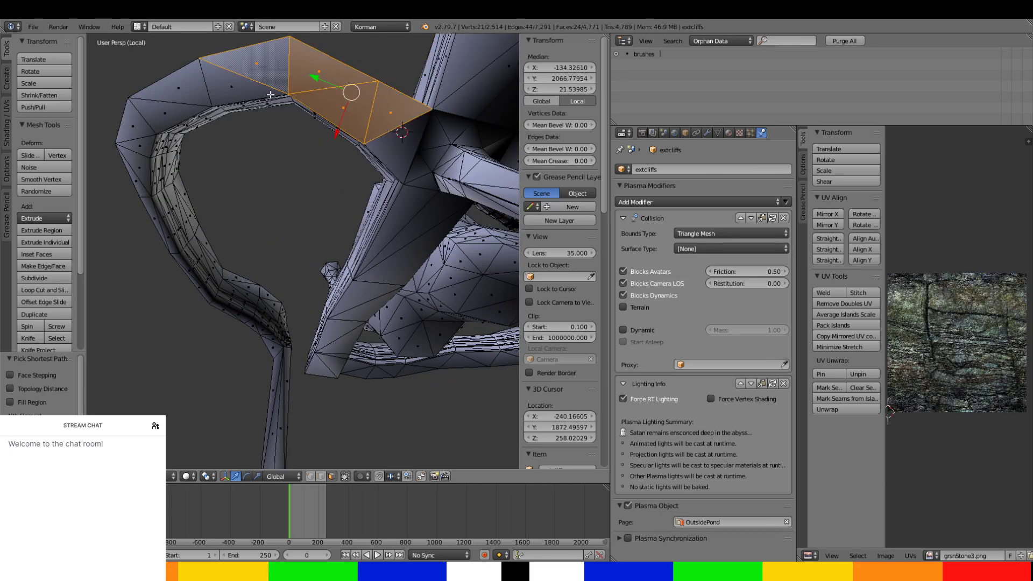
Add the side and underside faces of the looping tunnel through its first bend to the selection.
middle_click_drag(278, 100, 466, 112)
scroll(390, 314, "up", 3)
middle_click_drag(389, 313, 316, 357)
right_click(314, 315, "ctrl")
right_click(418, 265, "ctrl")
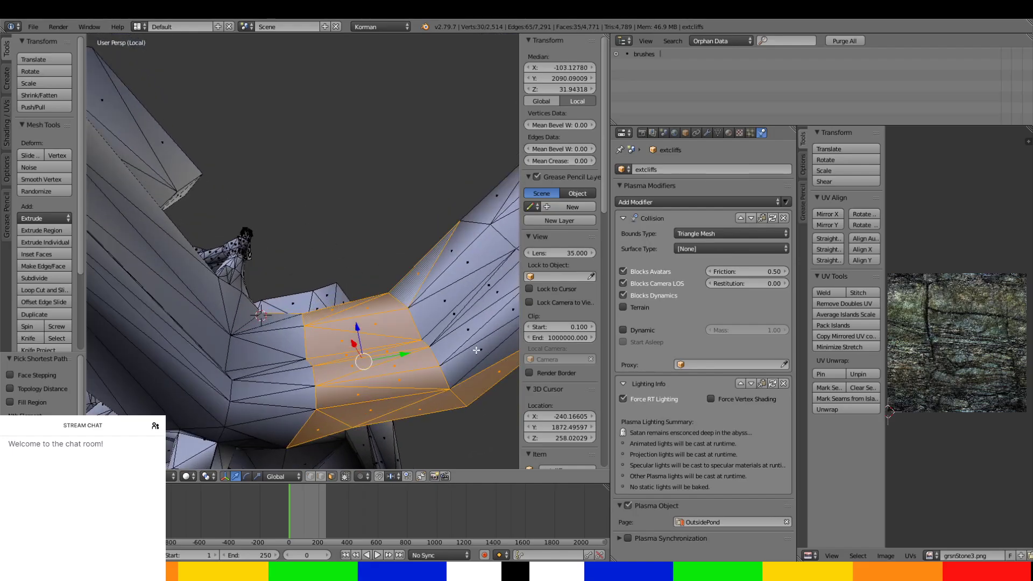
right_click(489, 357, "ctrl")
middle_click_drag(483, 343, 158, 375)
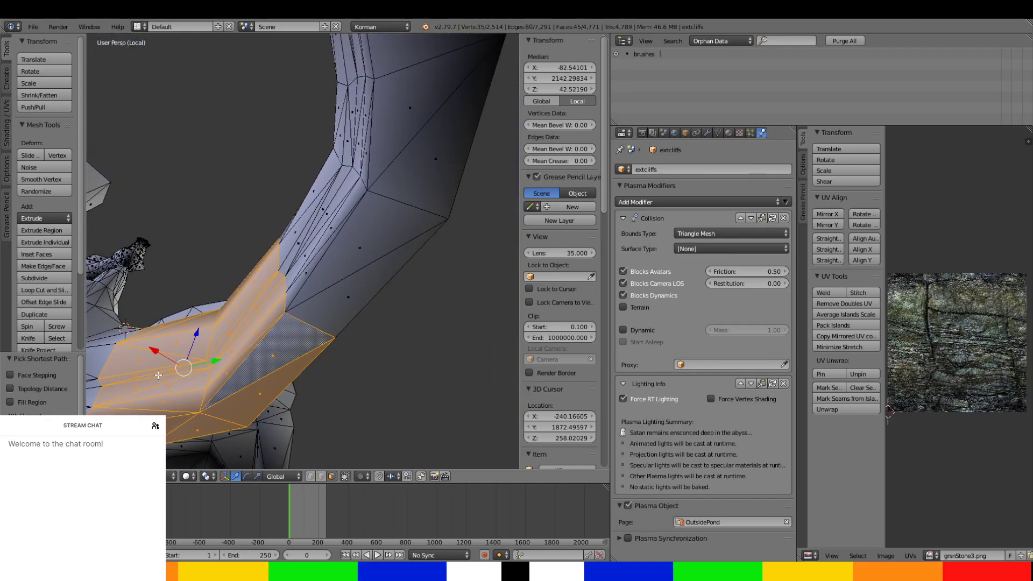
right_click(337, 293, "ctrl")
middle_click_drag(321, 265, 302, 244)
right_click(284, 155, "ctrl")
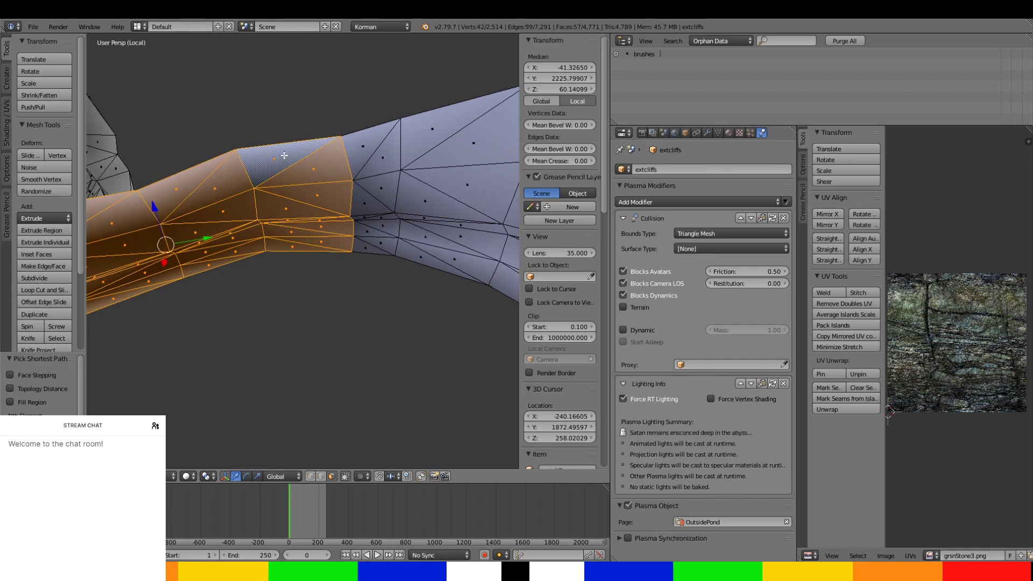
Extend the face selection all the way around the tunnel's outer curve, including its top, sides and underside.
middle_click_drag(284, 155, 153, 160)
right_click(316, 259, "ctrl")
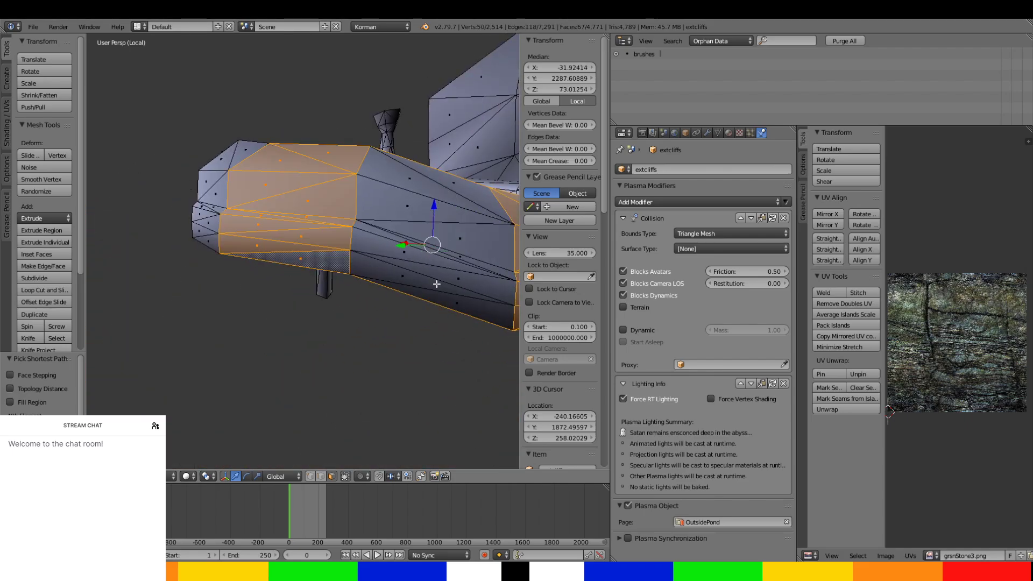
right_click(465, 299, "ctrl")
right_click(433, 180, "ctrl")
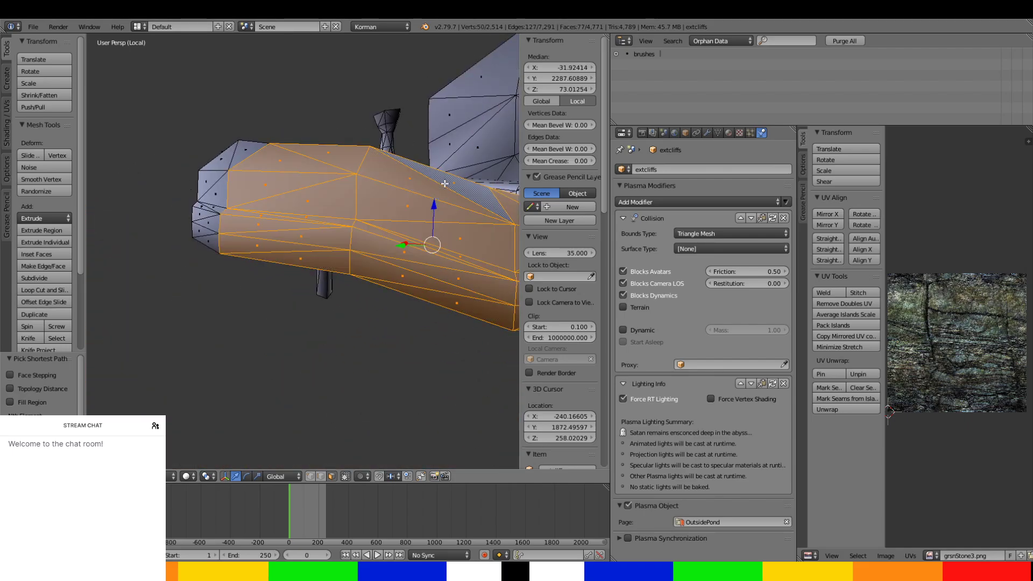
middle_click_drag(258, 186, 304, 196)
right_click(250, 136, "ctrl")
right_click(181, 122, "ctrl")
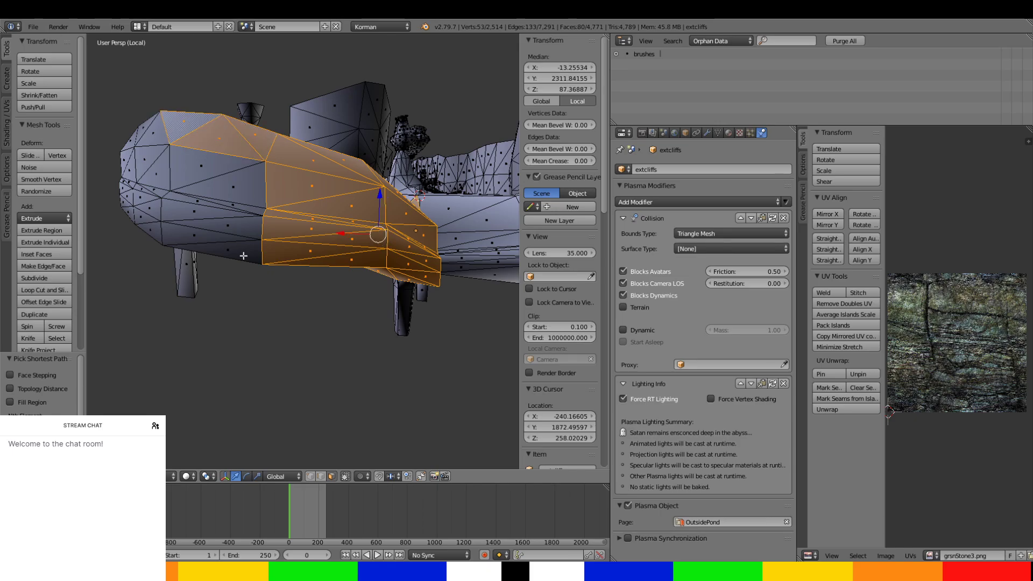
right_click(239, 243, "ctrl")
middle_click_drag(227, 208, 285, 134)
right_click(264, 175, "ctrl")
right_click(230, 157, "ctrl")
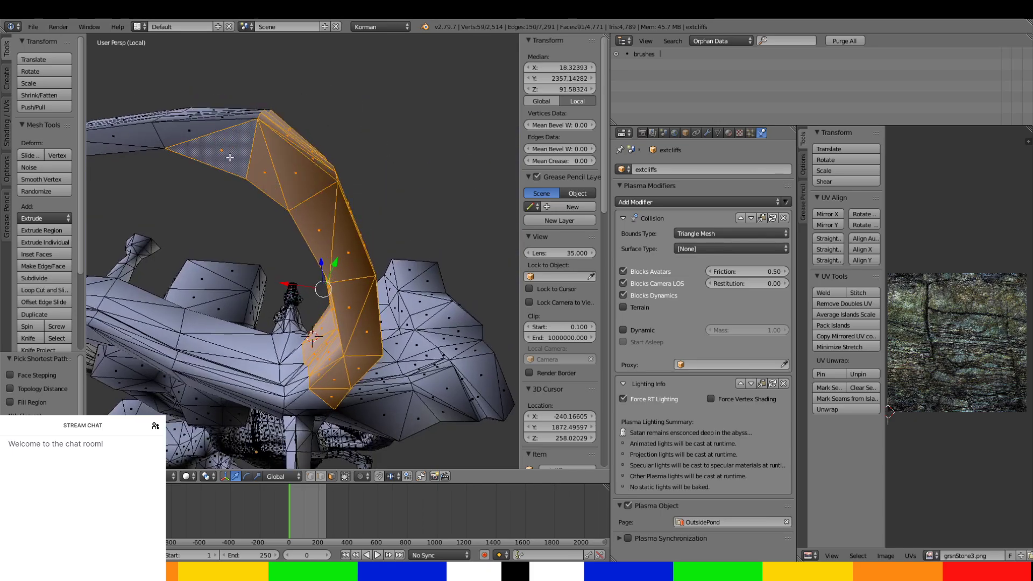
Continue the face selection past the outer curve up to the narrow part of the tunnel.
right_click(208, 130, "ctrl")
middle_click_drag(209, 130, 249, 276)
right_click(209, 248, "ctrl")
scroll(195, 273, "down", 3)
right_click(257, 238, "ctrl")
middle_click_drag(257, 239, 288, 211)
right_click(275, 169, "ctrl")
middle_click_drag(275, 169, 408, 191)
right_click(307, 174, "ctrl")
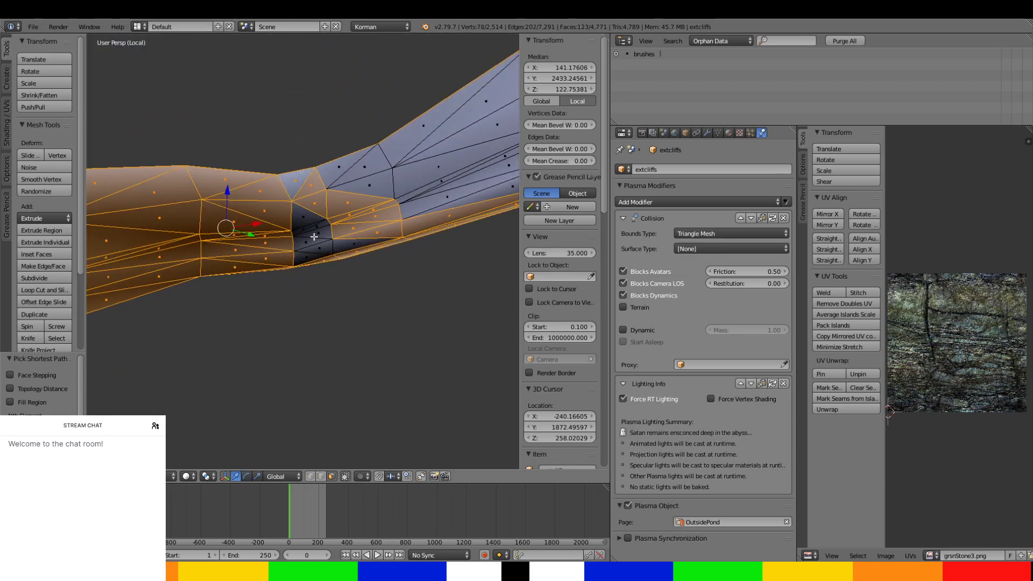
Fill in the unselected faces around the narrow part and begin selecting the long faces beyond it.
right_click(383, 161, "ctrl")
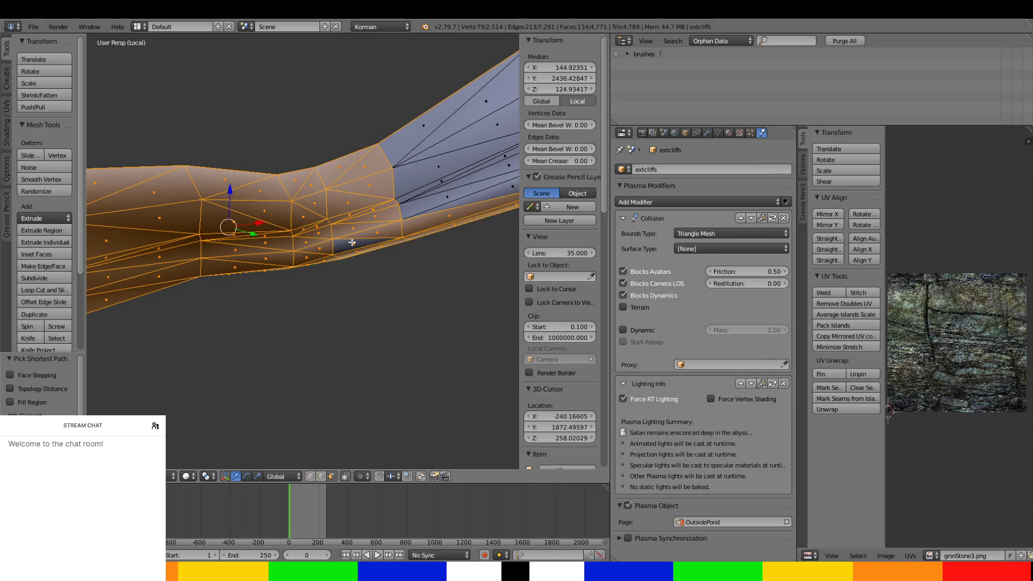
right_click(395, 148, "ctrl")
right_click(470, 200, "ctrl")
middle_click_drag(475, 208, 249, 323, "shift")
right_click(315, 308, "ctrl")
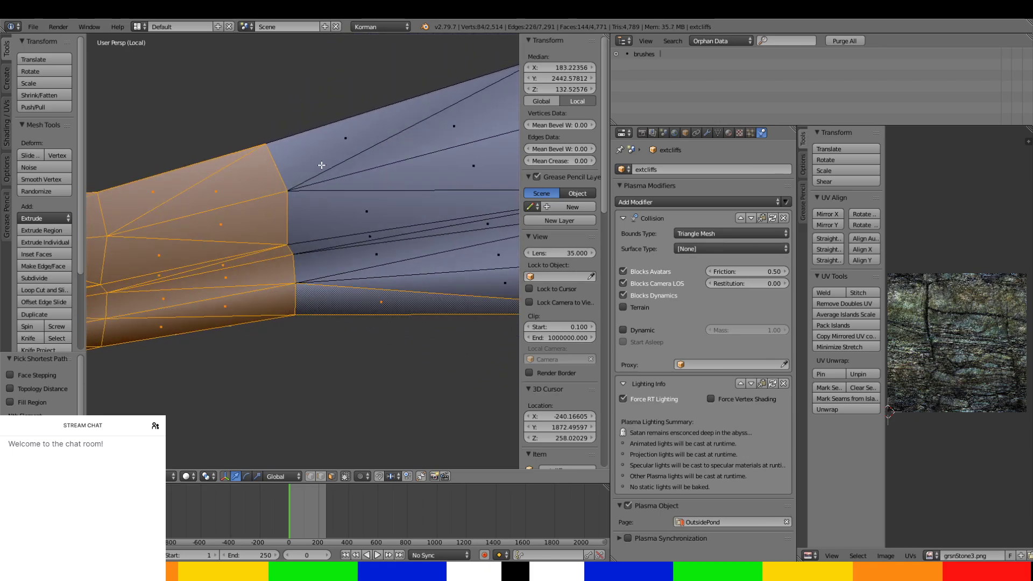
right_click(323, 171, "ctrl")
Select the long tunnel faces on all sides up to and past the next upward bend.
middle_click_drag(353, 263, 220, 317)
right_click(286, 215, "ctrl")
right_click(299, 221, "ctrl")
right_click(228, 197, "ctrl")
middle_click_drag(228, 197, 353, 204)
right_click(339, 201, "ctrl")
right_click(317, 291, "ctrl")
middle_click_drag(344, 302, 327, 233)
right_click(375, 165, "ctrl")
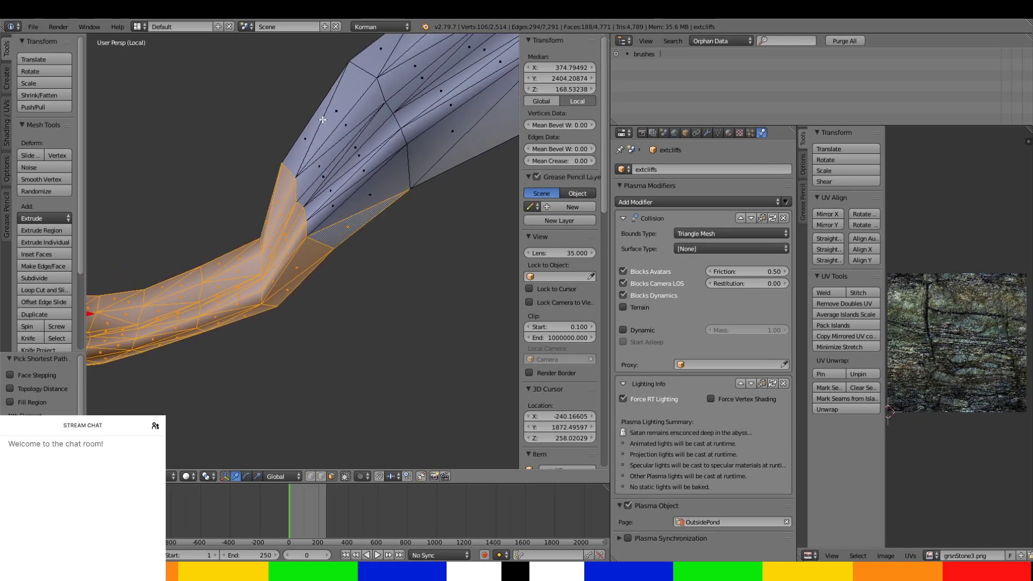
Add the faces around the tunnel stretch that leads up to the widening far end.
right_click(306, 136, "ctrl")
middle_click_drag(307, 136, 211, 197)
right_click(211, 197, "shift")
middle_click_drag(239, 310, 266, 260)
right_click(267, 260, "ctrl")
right_click(164, 247, "shift")
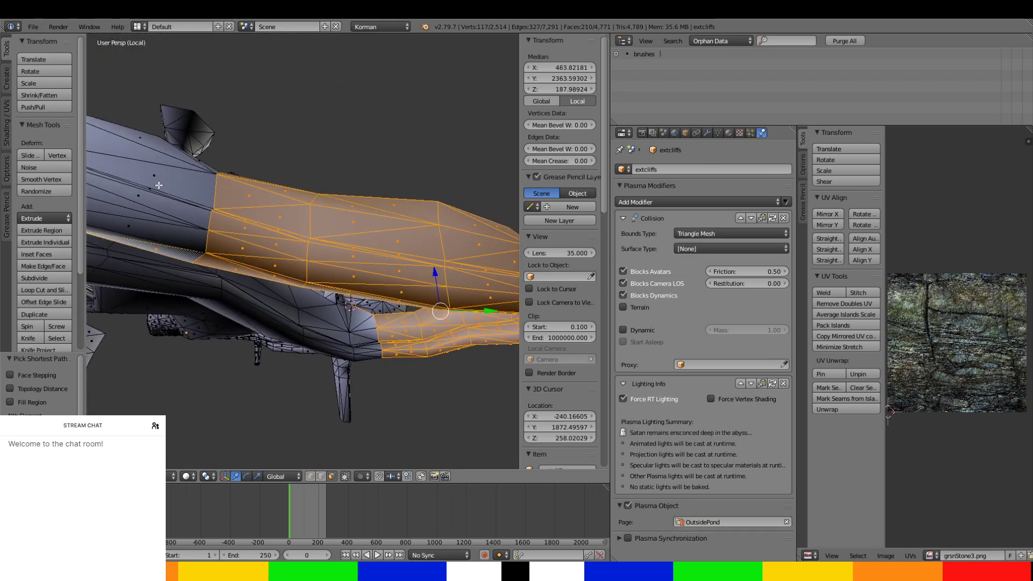
right_click(164, 142, "ctrl")
middle_click_drag(215, 186, 360, 275)
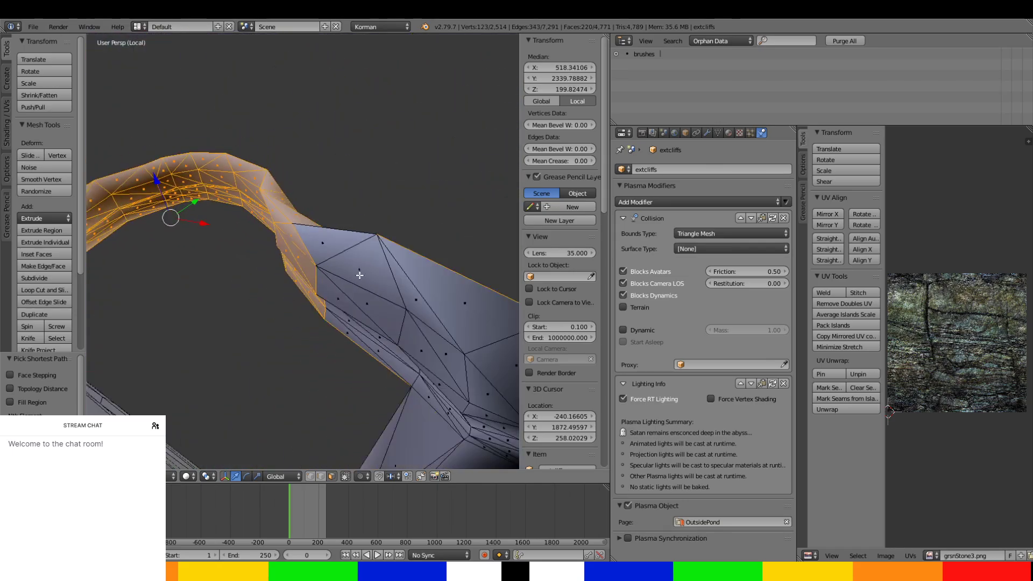
Extend the selection onto the widening far end of the tunnel, undoing picks that replace the existing selection.
right_click(375, 357)
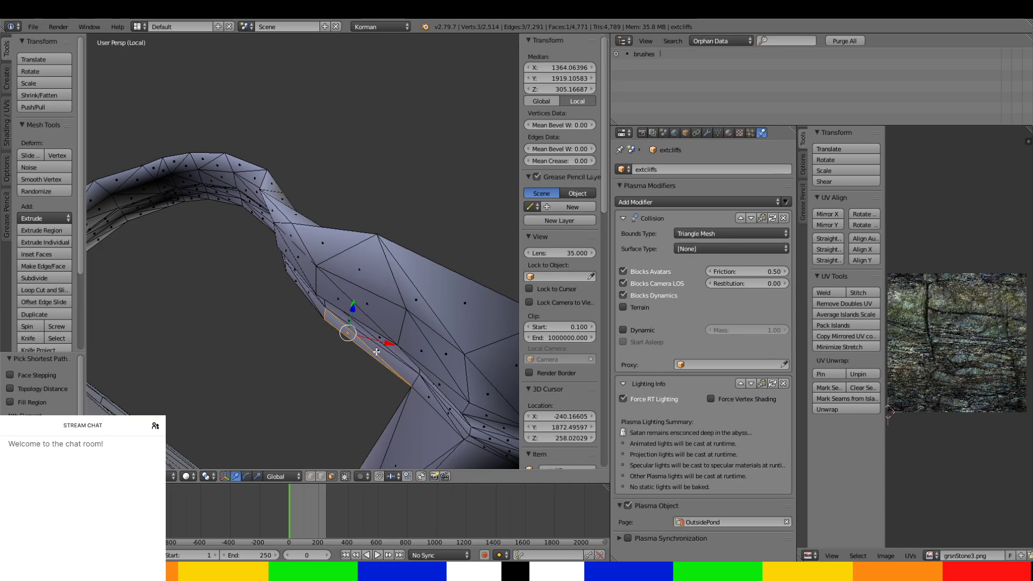
key("ctrl+z")
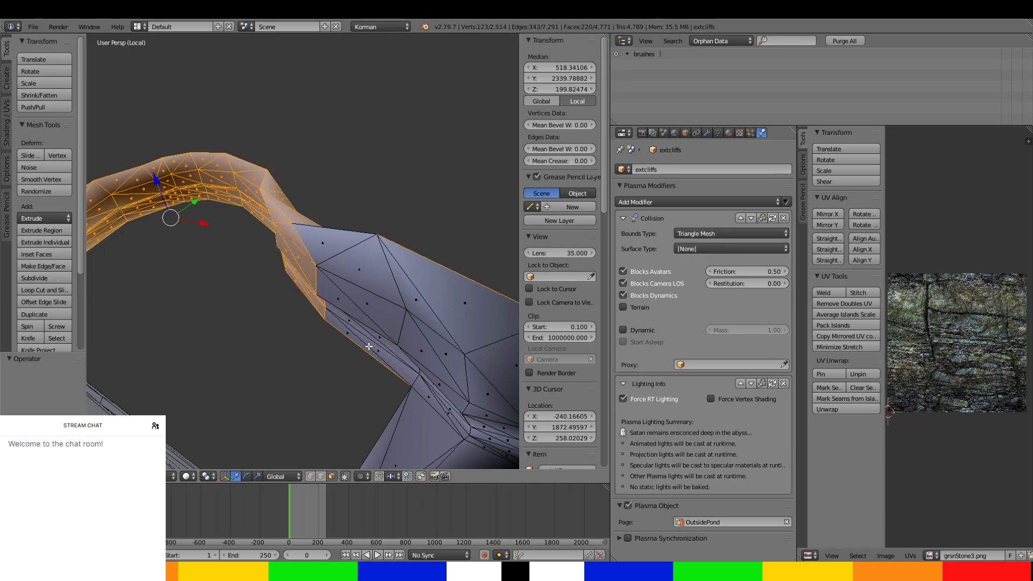
right_click(367, 346, "ctrl")
middle_click_drag(365, 347, 321, 283)
right_click(321, 236)
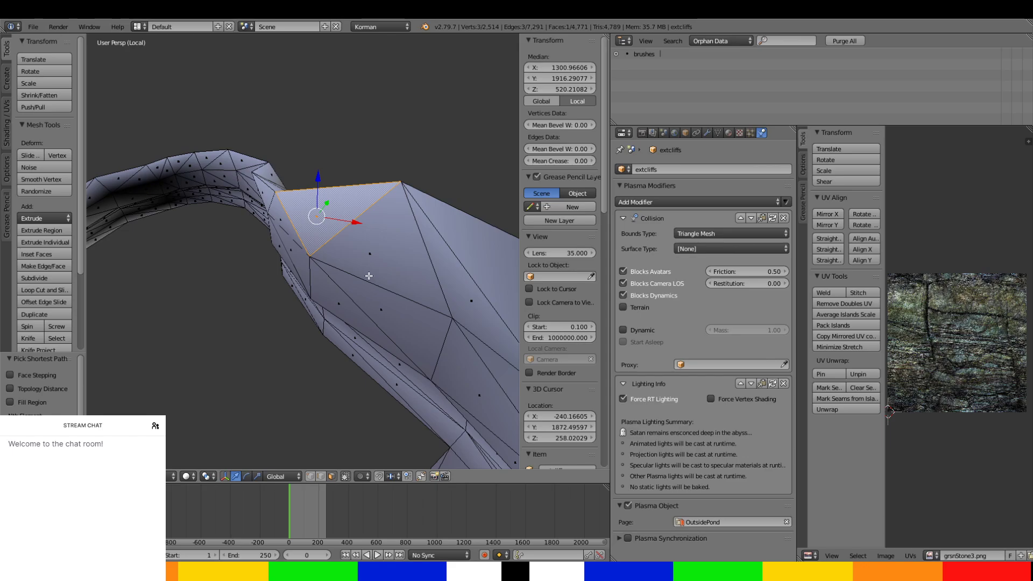
key("ctrl+z")
right_click(330, 224, "ctrl")
middle_click_drag(330, 224, 334, 337)
right_click(355, 313, "ctrl")
scroll(349, 326, "up", 6)
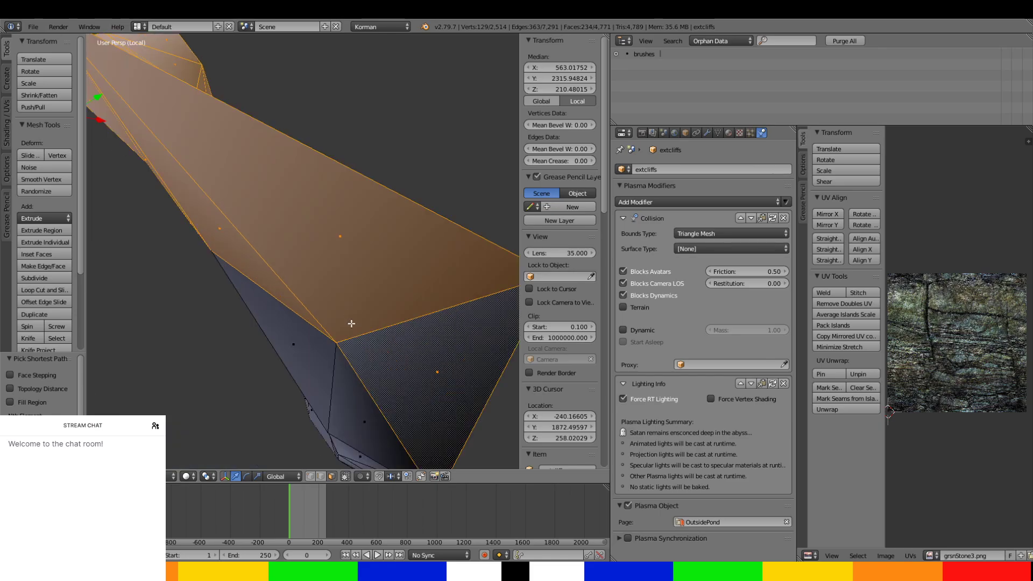
Fill in the gap on the widened section and select the first faces of the leg hanging from its end.
right_click(386, 340, "ctrl")
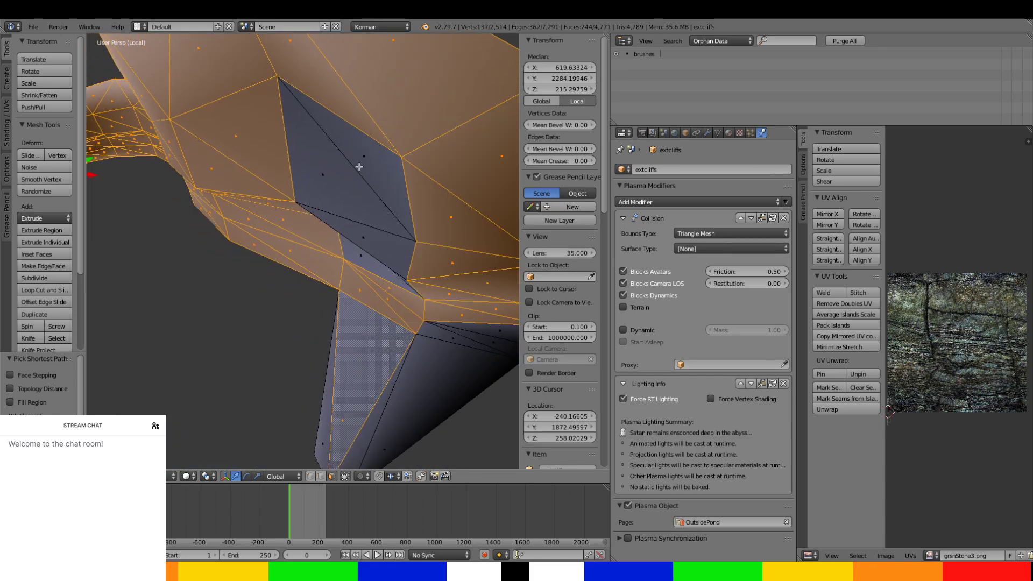
right_click(358, 162, "ctrl")
middle_click_drag(408, 377, 358, 311)
right_click(345, 339, "ctrl")
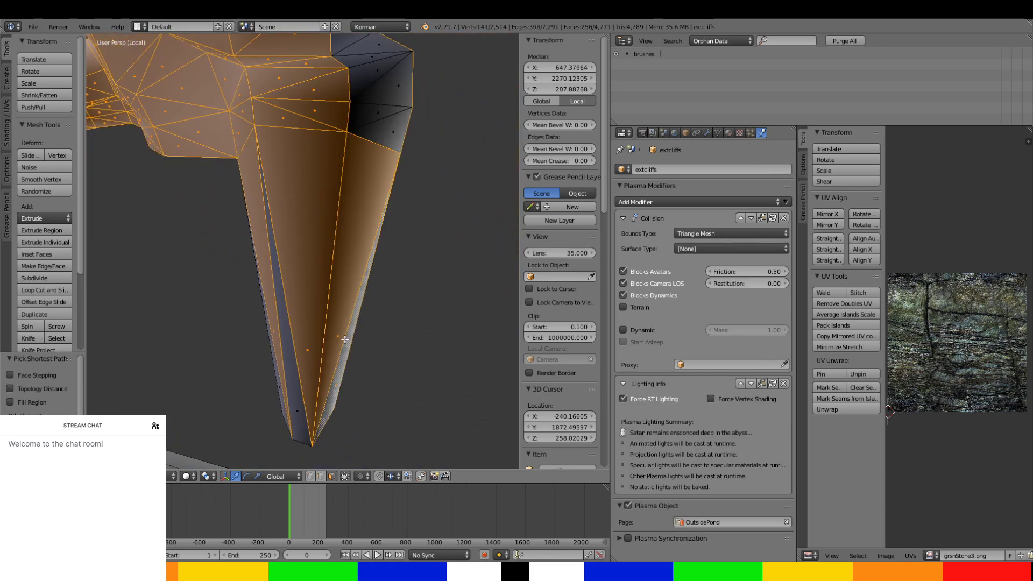
right_click(294, 445, "shift")
Add the remaining faces of the end section and its hanging leg to complete the looping tunnel's selection.
middle_click_drag(385, 163, 352, 214)
right_click(276, 154, "ctrl")
scroll(426, 346, "down", 6)
right_click(331, 308, "ctrl")
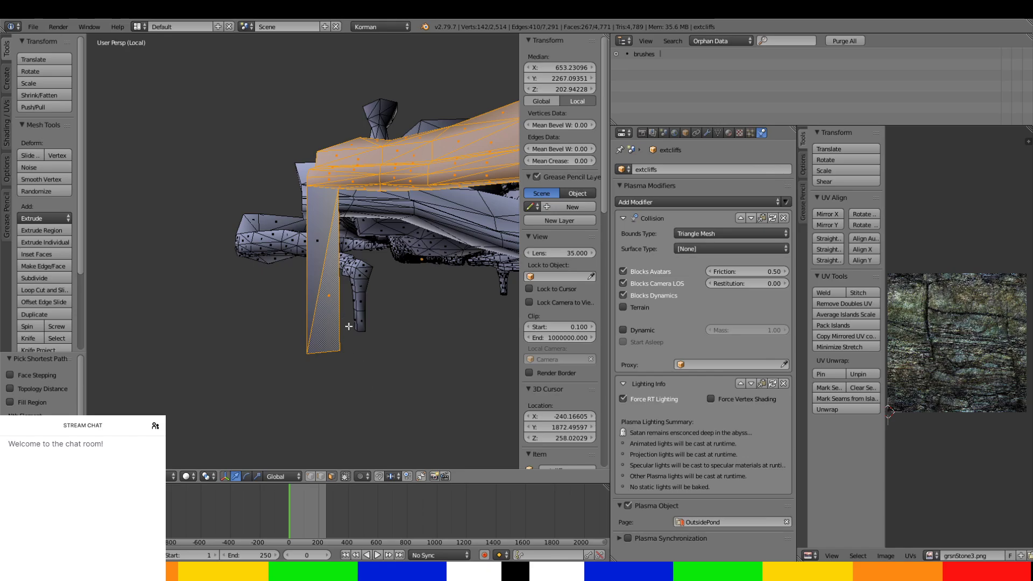
right_click(330, 245, "ctrl")
middle_click_drag(357, 373, 134, 41)
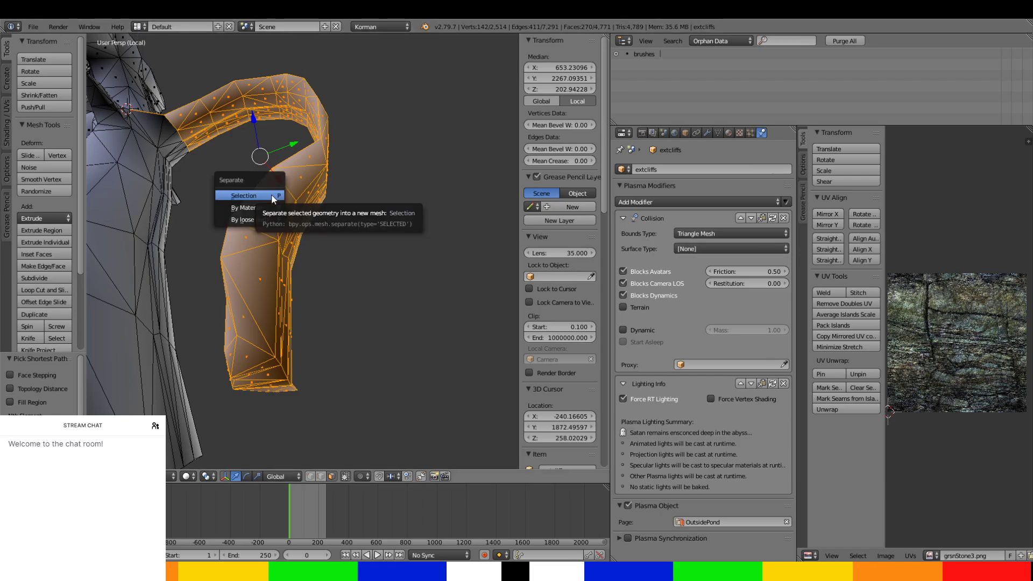
Separate the selected looping tunnel into its own object and assign that object to the NorthwardTunnels page.
left_click(272, 197)
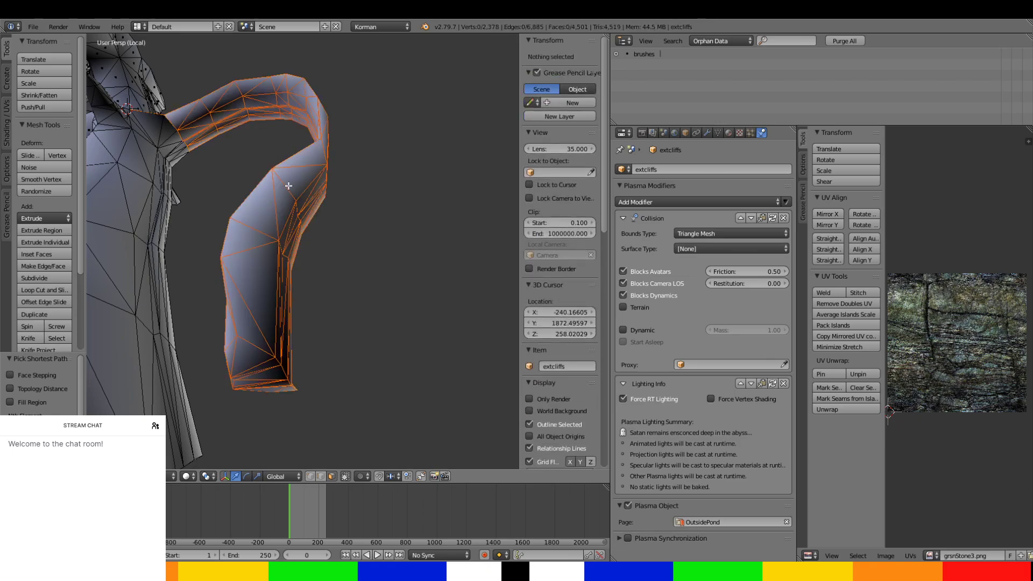
key("Tab")
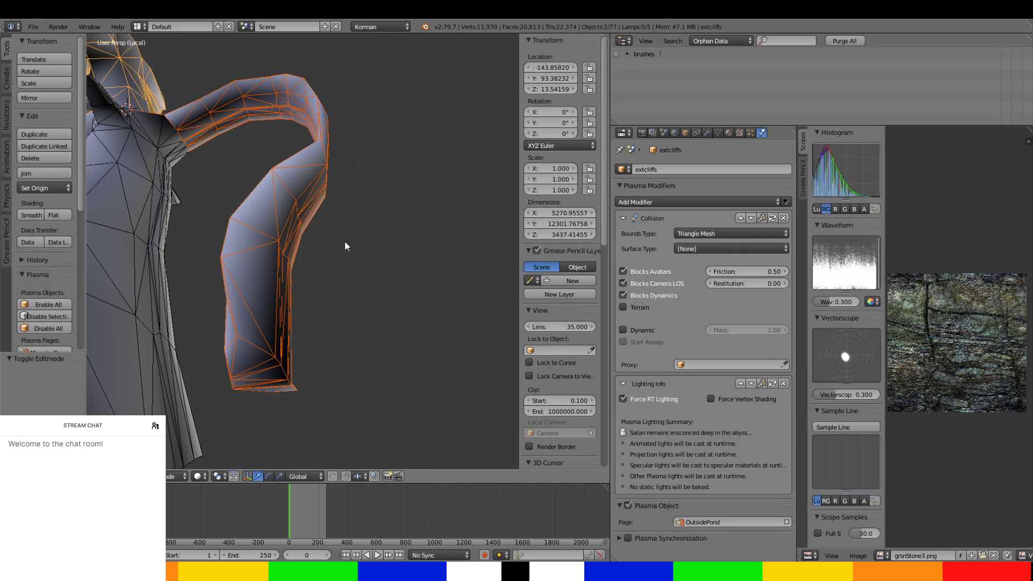
middle_click_drag(344, 241, 282, 218)
right_click(282, 217)
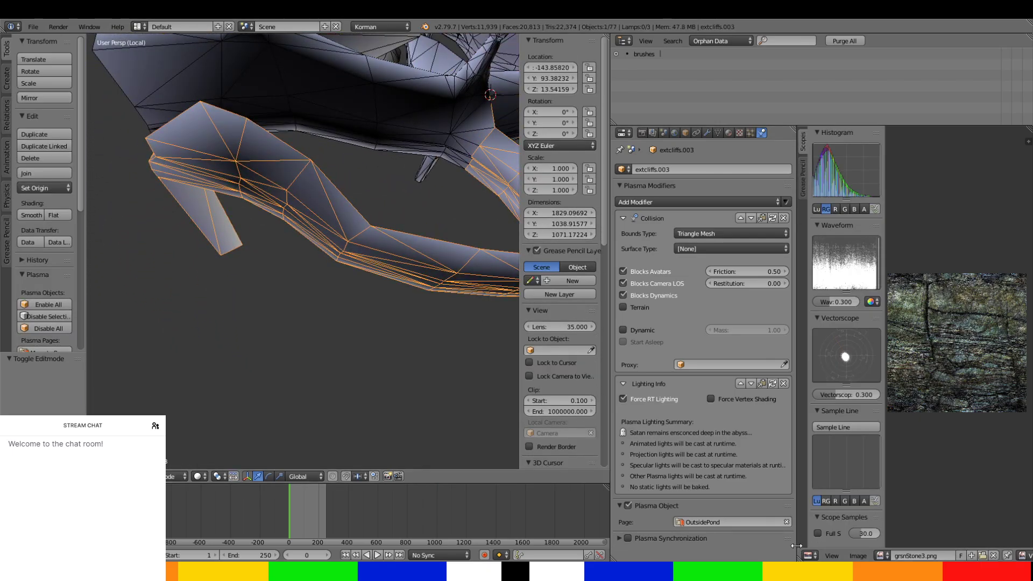
left_click(772, 524)
left_click(715, 411)
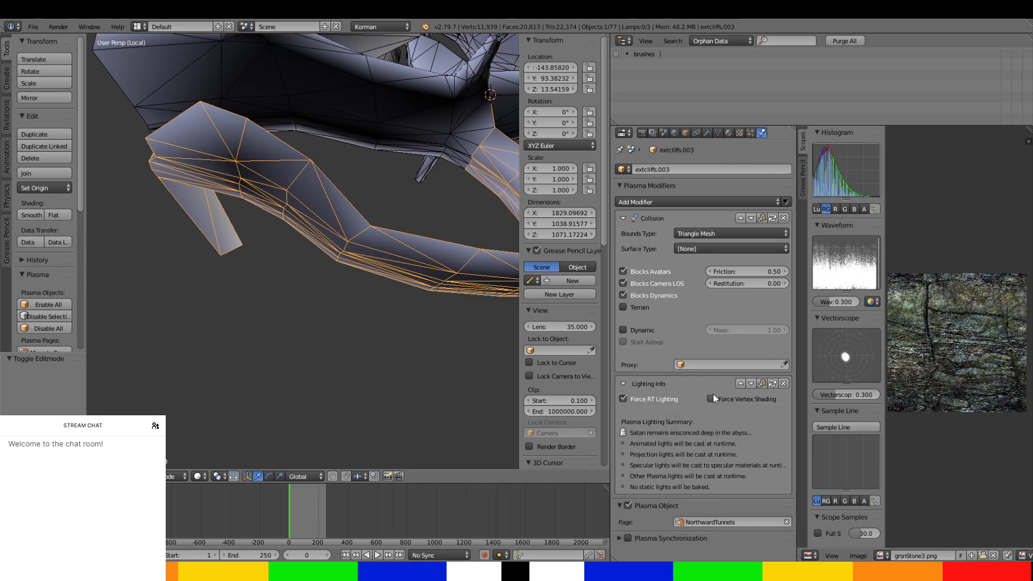
In the extcliffs mesh, delete the stray sliver face left along the vertical crease of the tunnel shaft.
middle_click_drag(345, 322, 361, 227)
right_click(295, 295)
scroll(302, 304, "up", 4)
scroll(305, 309, "down", 2)
key("Tab")
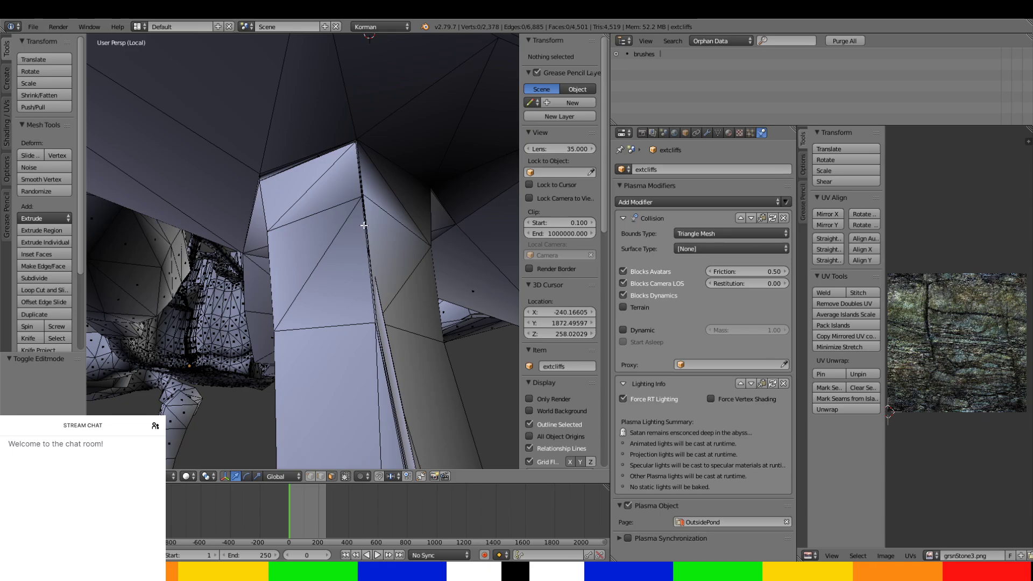
right_click(364, 225)
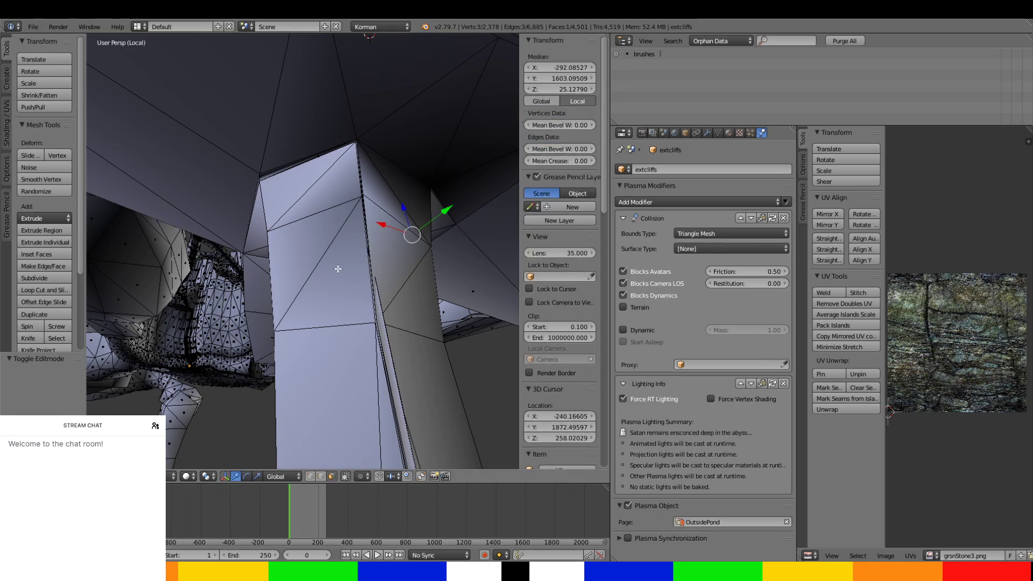
key("x")
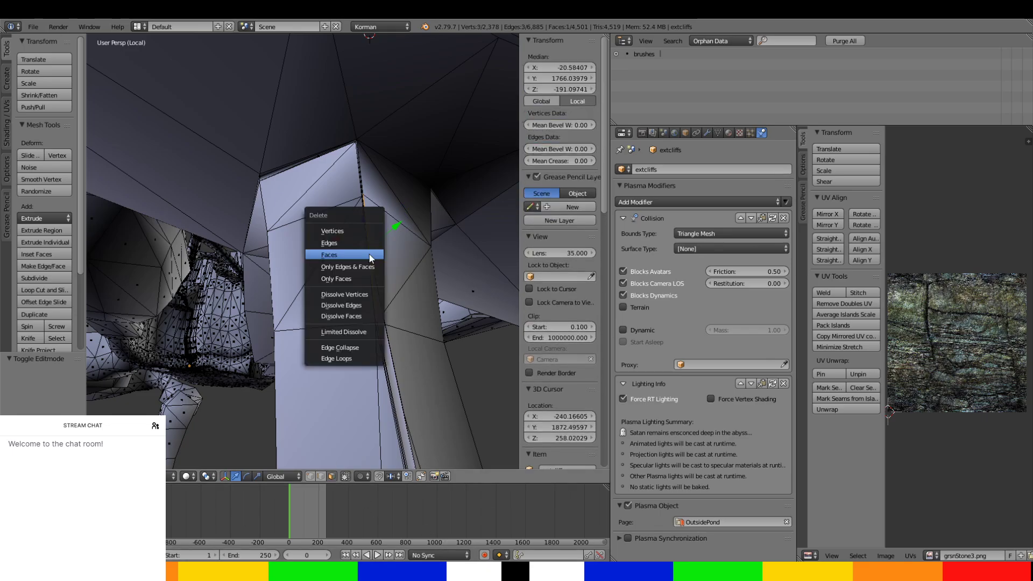
left_click(370, 254)
Delete the second thin leftover extcliffs face on the shaft's crease.
right_click(369, 253)
middle_click_drag(368, 253, 386, 289)
key("a")
right_click(389, 285)
key("x")
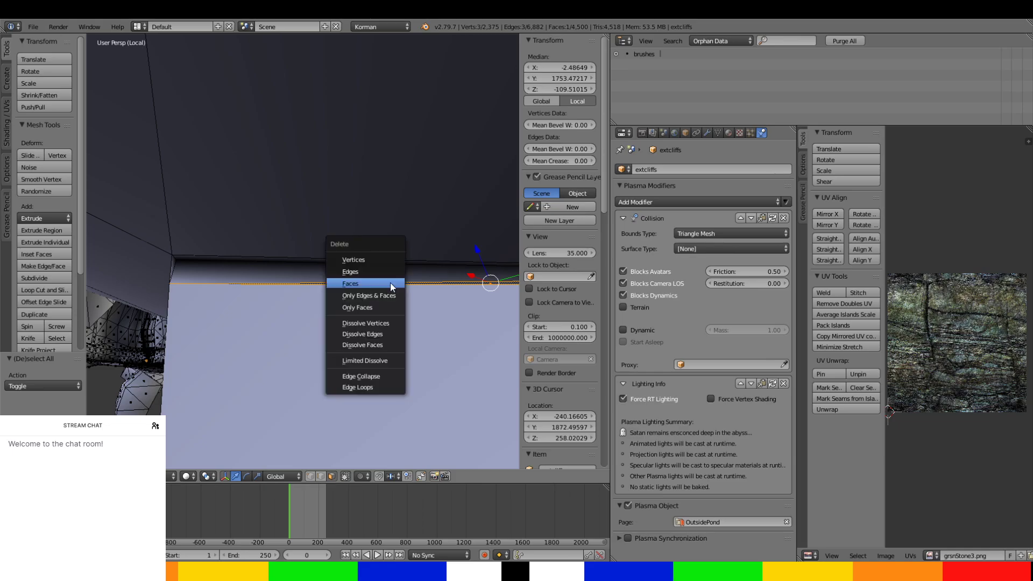
left_click(390, 284)
mouse_move(389, 286)
middle_mouse_down()
mouse_move(376, 282)
mouse_move(391, 327)
mouse_move(386, 297)
middle_mouse_up()
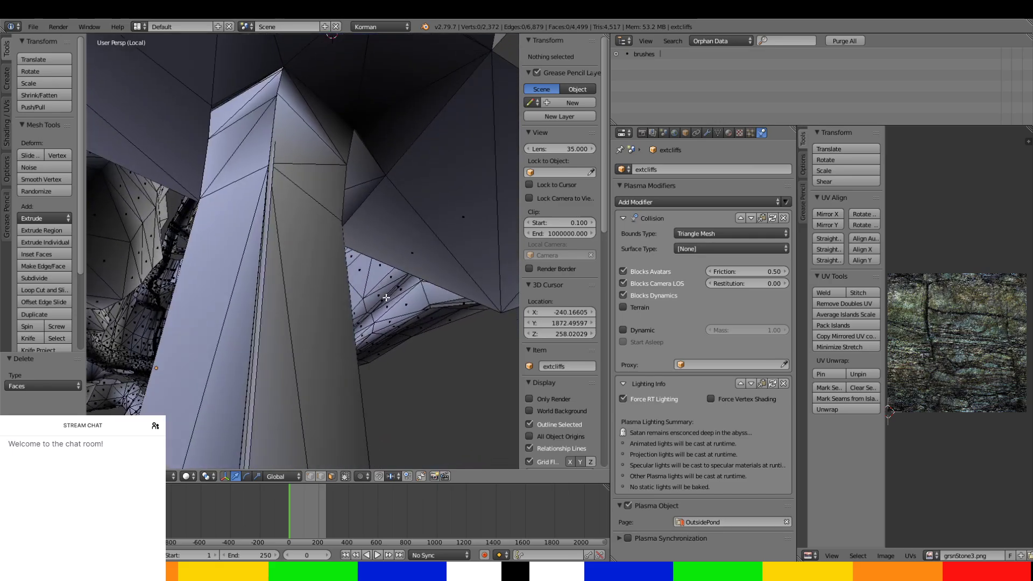
In the extcliffs.002 mesh, move two long edges on the shaft's crease along X, by about -7 and -18.
key("Tab")
left_click(292, 363)
key("Tab")
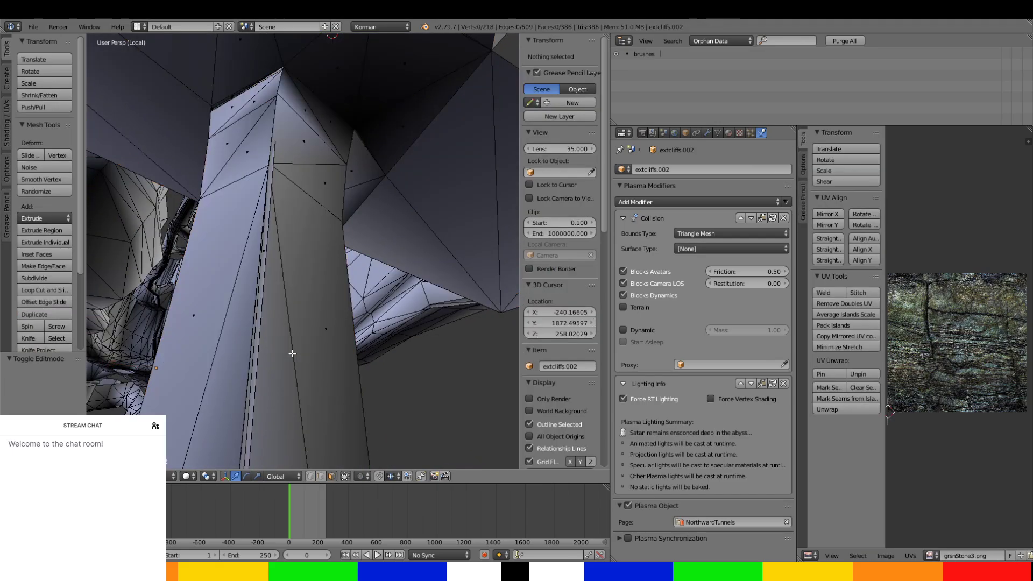
right_click(261, 335)
key("g")
key("x")
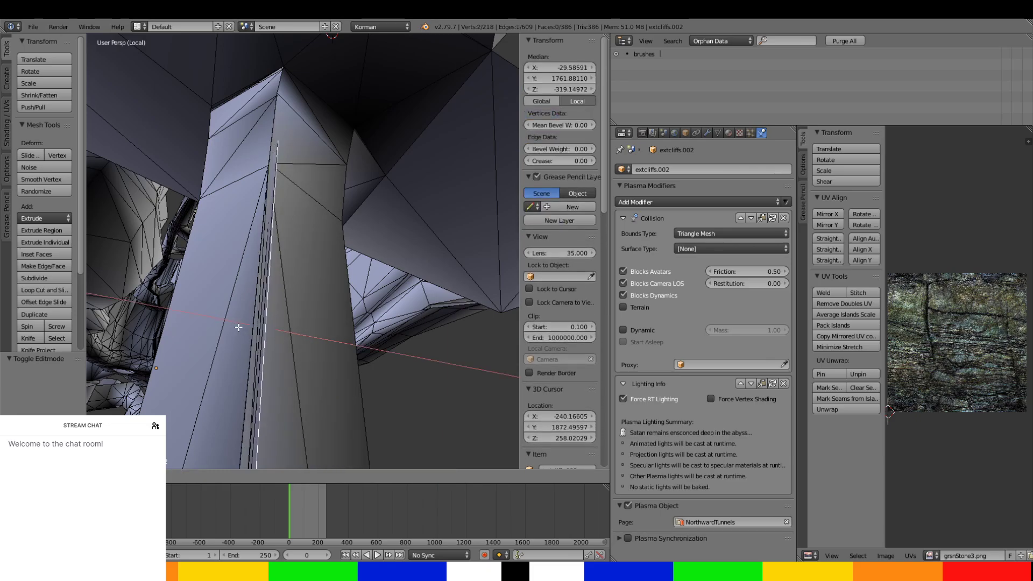
left_click(257, 305)
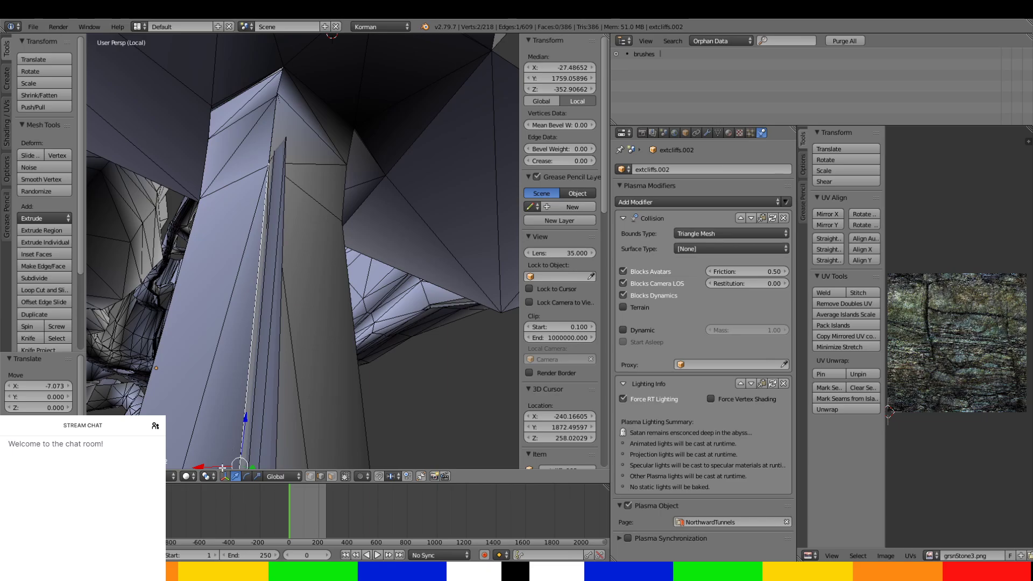
key("g")
key("x")
left_click(286, 46)
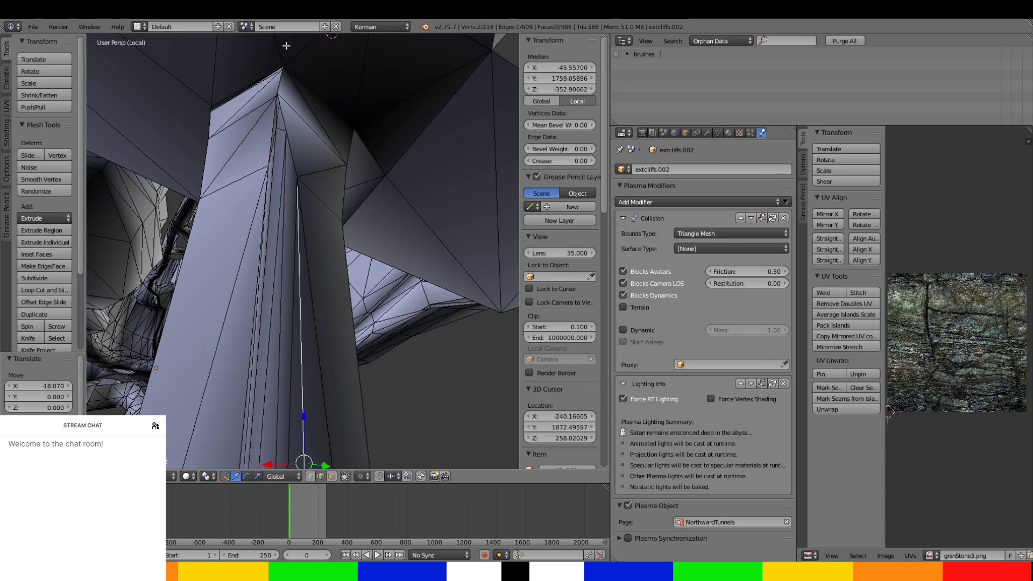
Reposition the crease's remaining edges along X and shift the short edge at its upper end about -8 along Y.
middle_click_drag(286, 45, 288, 417)
middle_click_drag(220, 330, 226, 323)
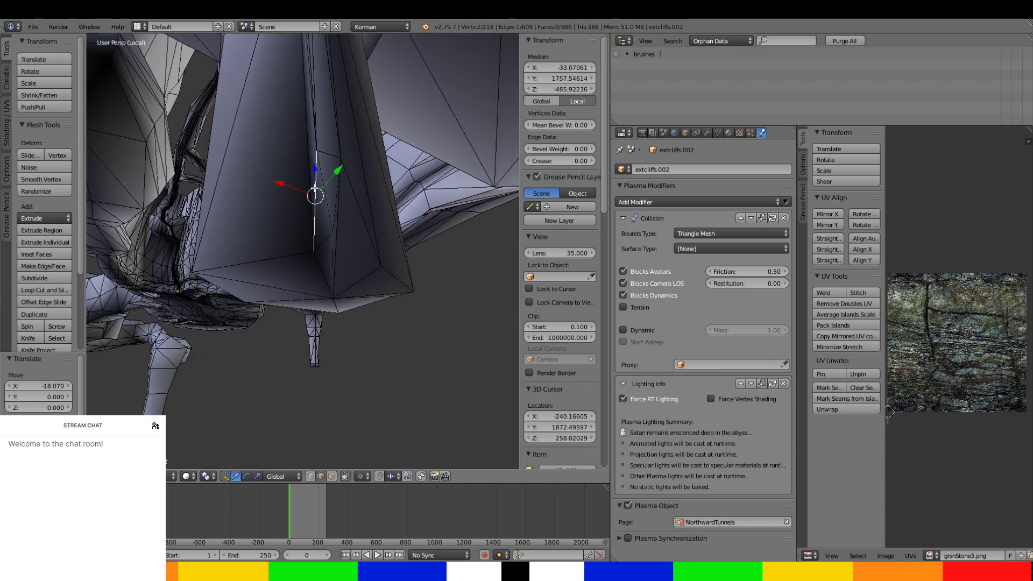
middle_click_drag(315, 189, 307, 229, "shift")
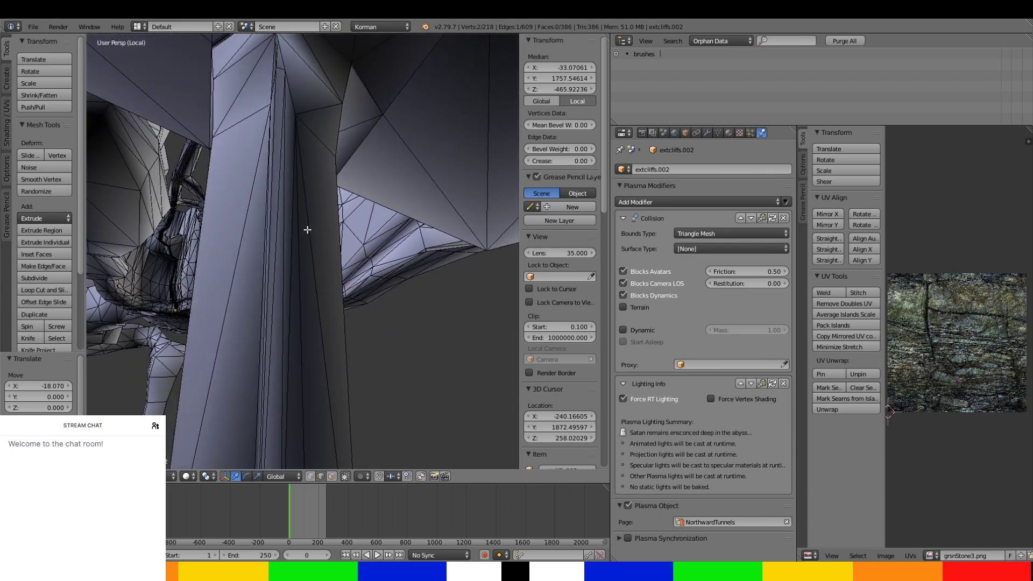
right_click(271, 202, "ctrl")
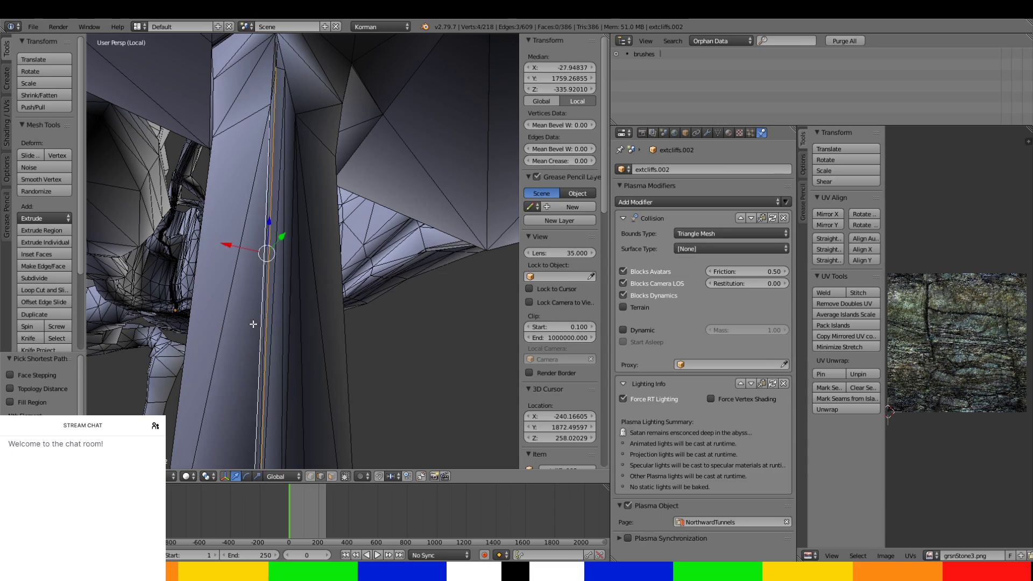
left_click_drag(238, 250, 280, 253)
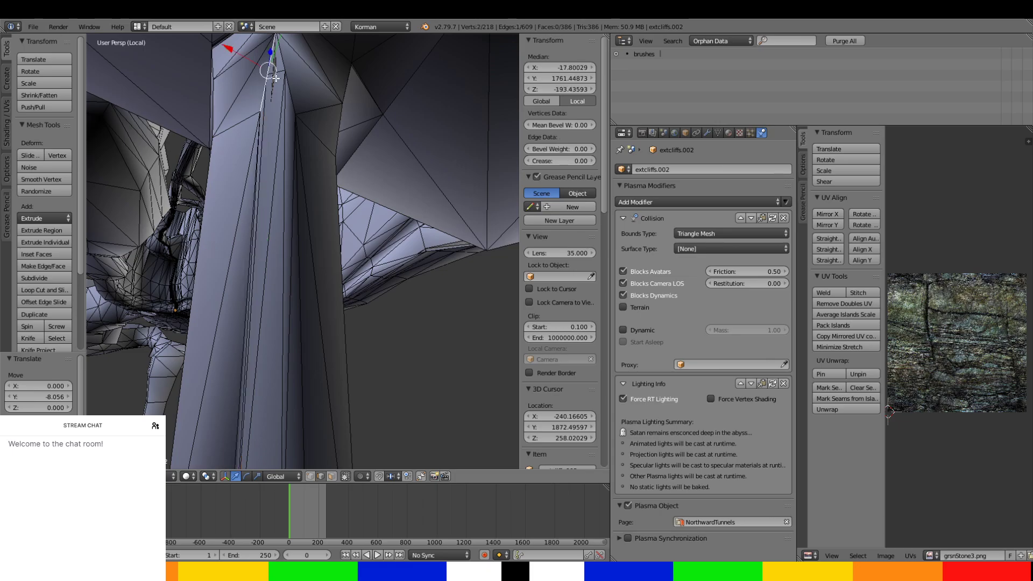
middle_click_drag(276, 78, 283, 152)
scroll(276, 117, "up", 2)
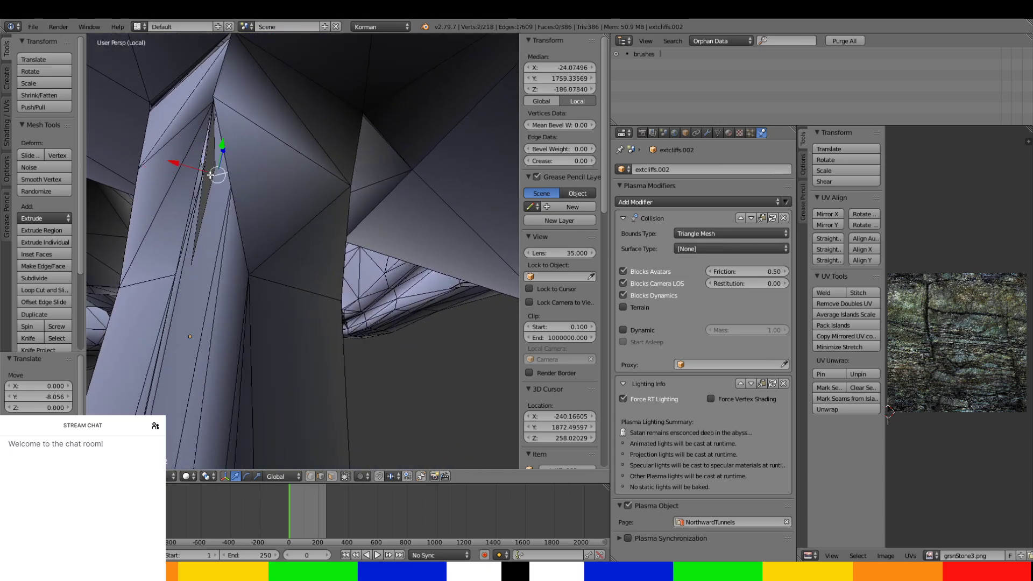
Return to the extcliffs mesh and delete the sliver face protruding through the upper end of the shaft's crease.
left_click(331, 476)
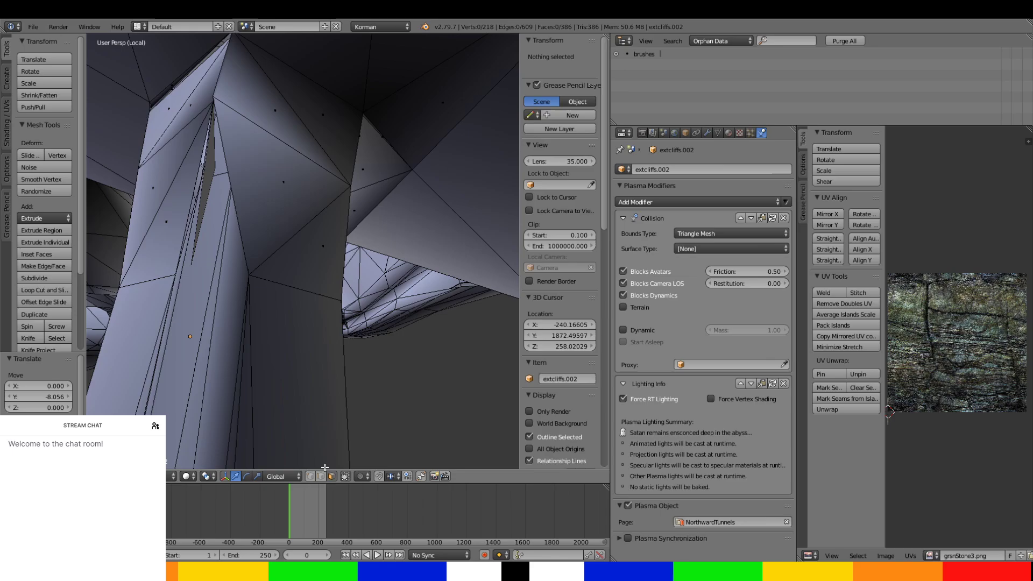
right_click(213, 171)
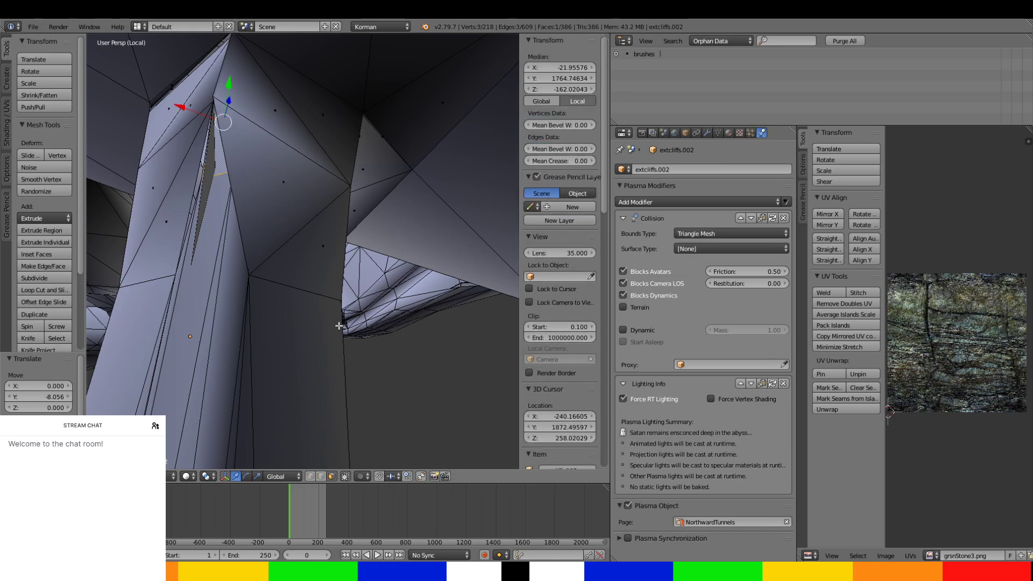
key("Tab")
right_click(208, 167)
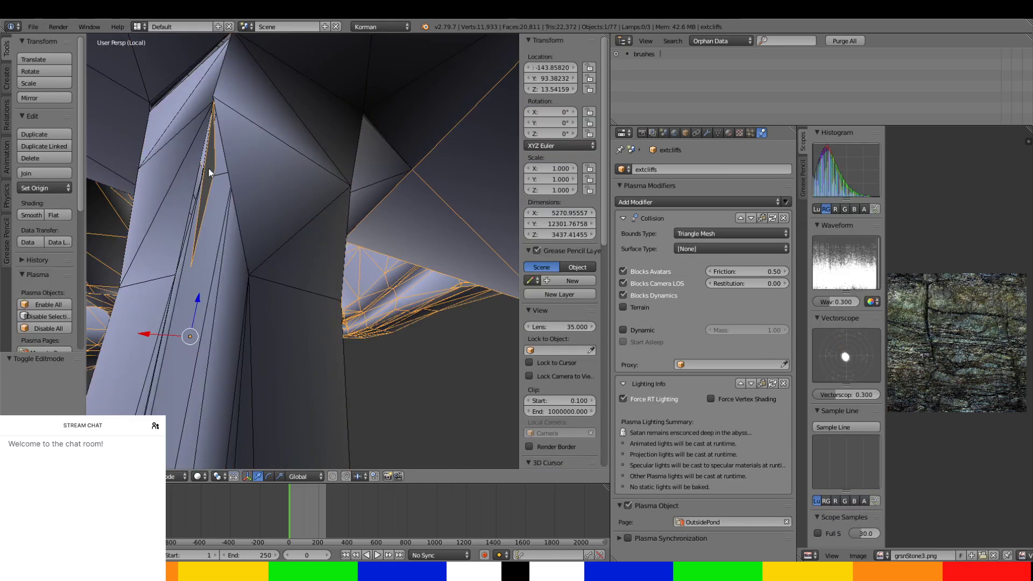
key("Tab")
right_click(208, 169)
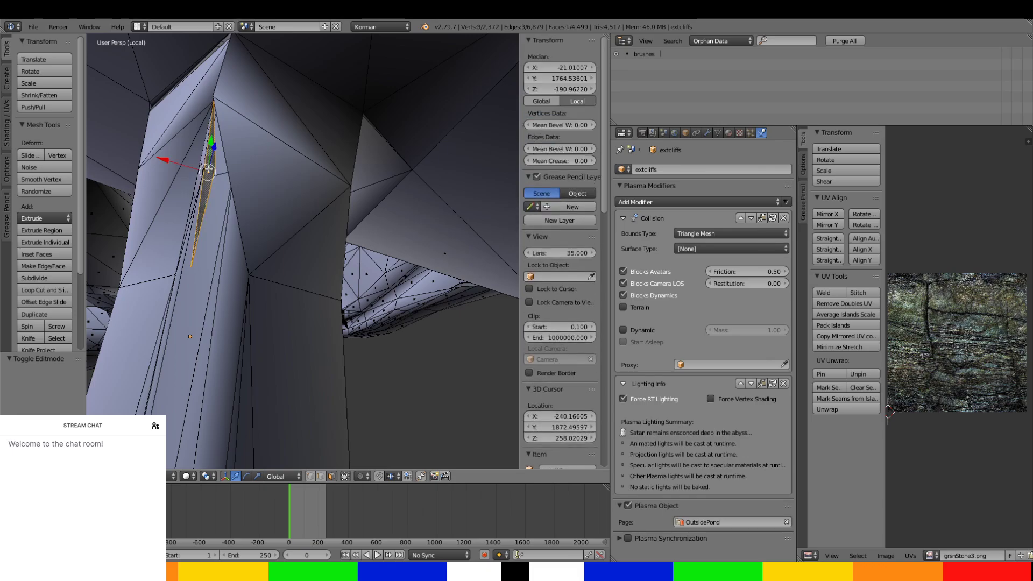
key("x")
left_click(219, 179)
Return to the extcliffs.002 mesh and shift the faces on the shaft's creased side along X, by about 10.
middle_click_drag(235, 237, 284, 256)
scroll(242, 234, "down", 5)
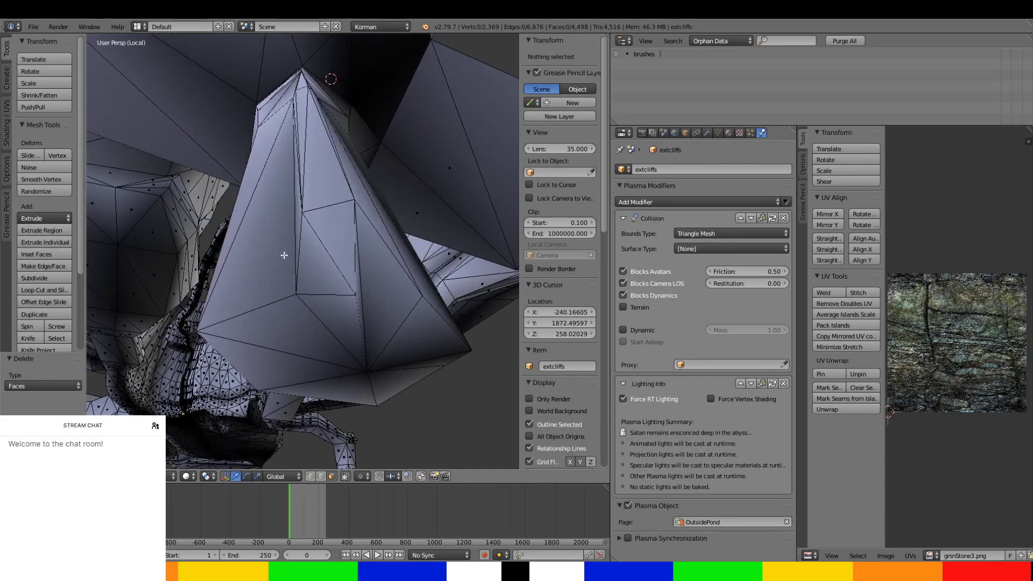
right_click(292, 218)
key("Tab")
right_click(293, 218)
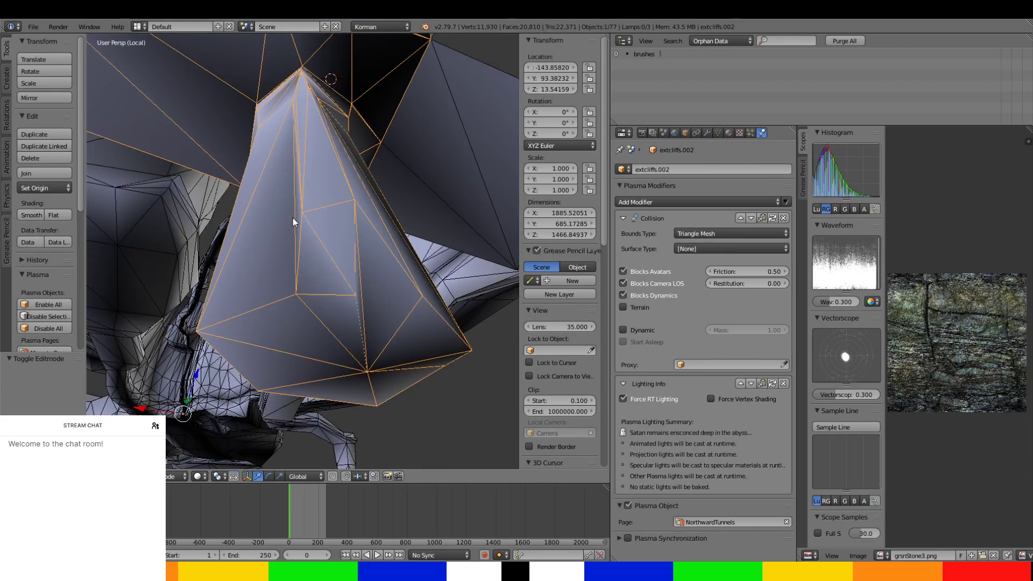
key("Tab")
right_click(303, 183)
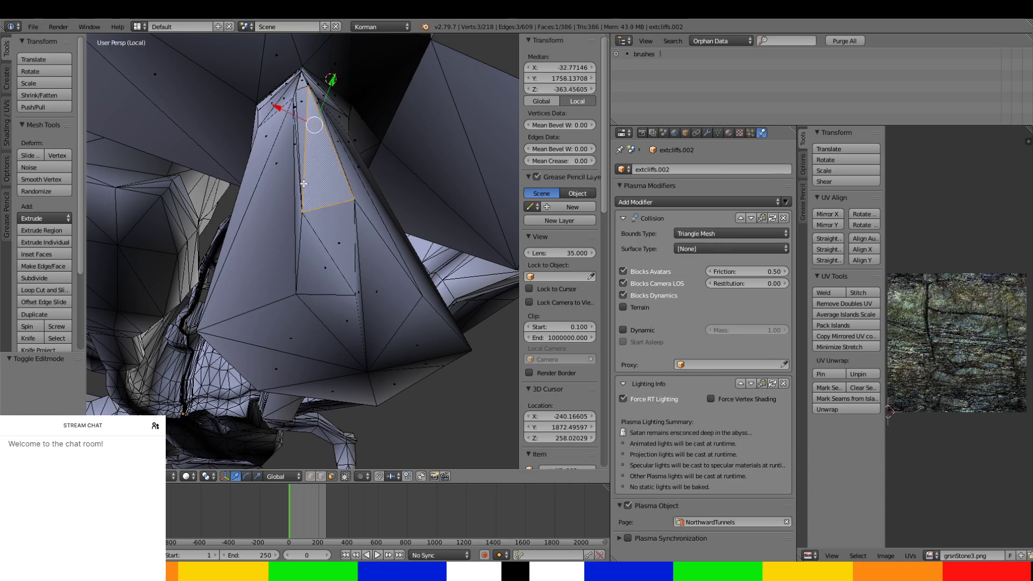
left_click_drag(320, 113, 249, 121)
right_click(293, 228, "ctrl")
Select the strip of faces running down the shaft's creased side and move it about -11.4 along X.
right_click(341, 286)
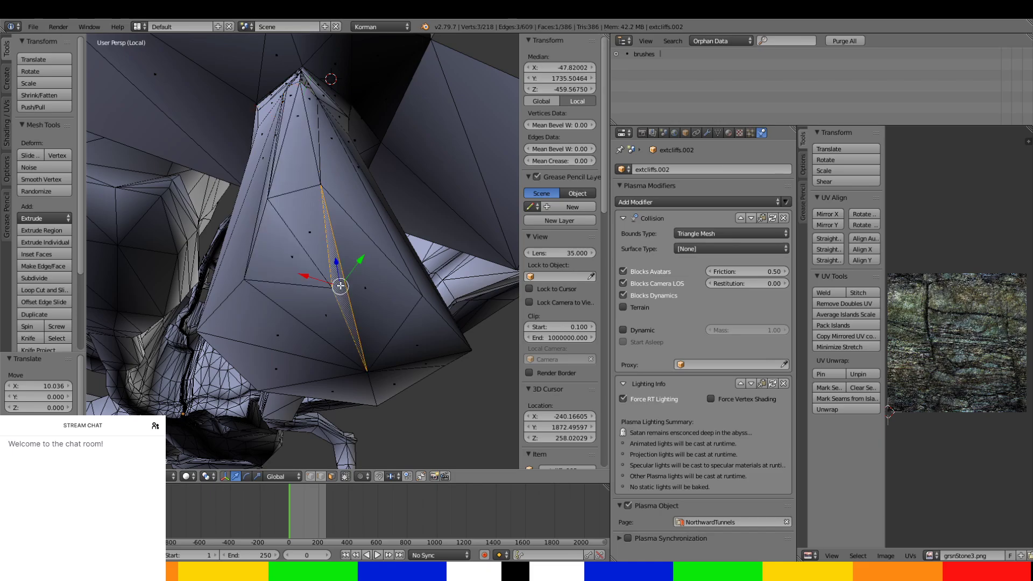
mouse_move(353, 276)
left_mouse_down()
mouse_move(378, 266)
mouse_move(350, 268)
left_mouse_up()
mouse_move(350, 267)
middle_mouse_down()
mouse_move(346, 291)
mouse_move(361, 290)
mouse_move(364, 272)
mouse_move(344, 274)
middle_mouse_up()
scroll(346, 291, "down", 4)
scroll(361, 291, "up", 3)
right_click(294, 262, "ctrl")
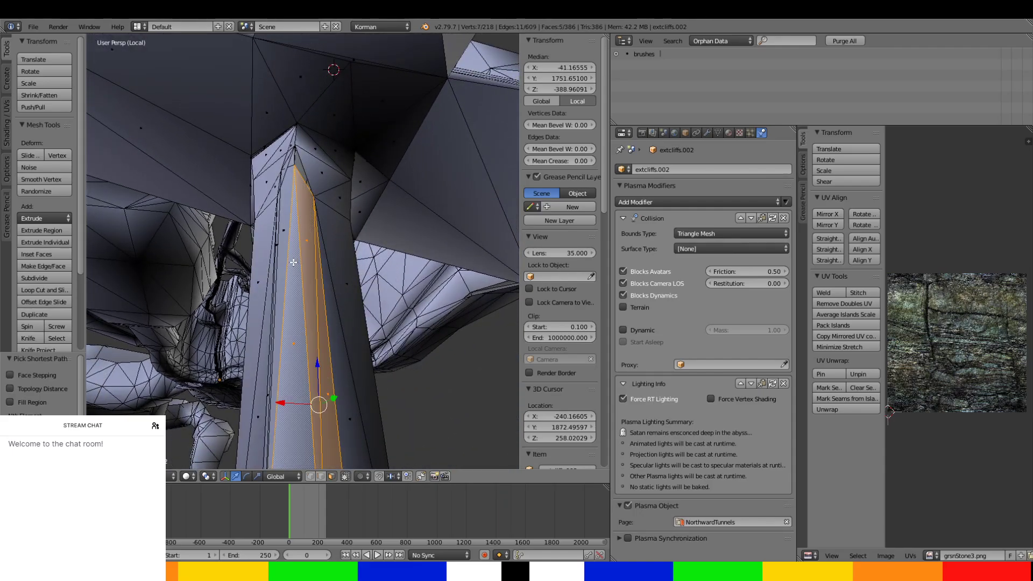
right_click(267, 285, "ctrl")
middle_click_drag(270, 296, 282, 297)
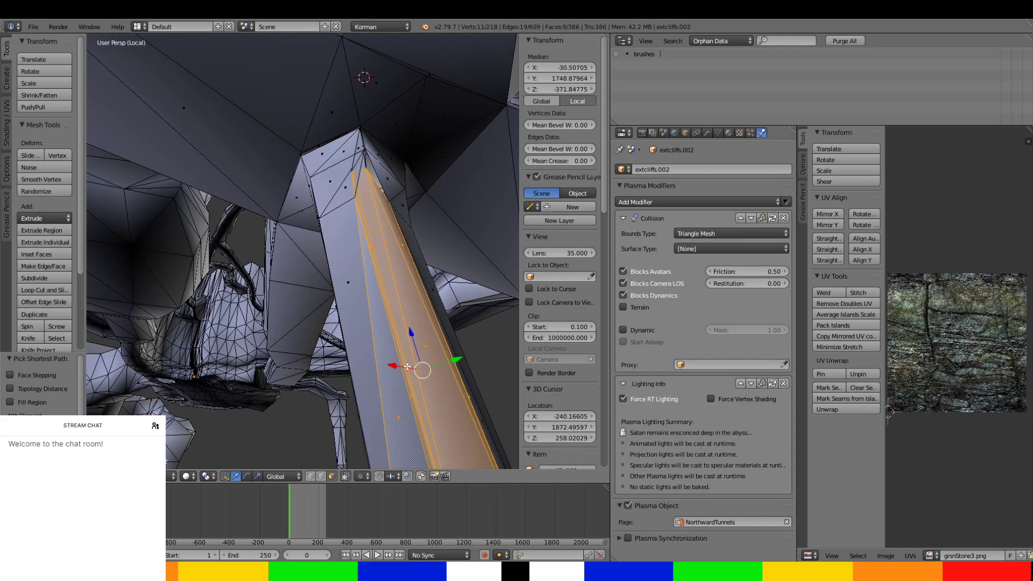
left_click_drag(408, 367, 451, 373)
middle_click_drag(449, 373, 409, 341)
Lower the selected strip of shaft faces about 36 along Z.
key("g")
key("z")
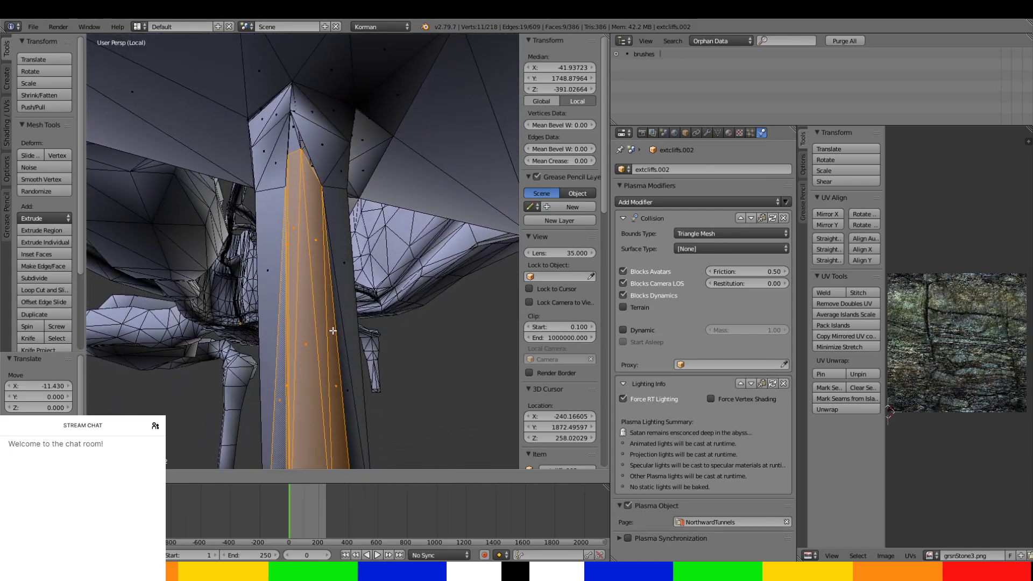
left_click(335, 344)
scroll(314, 240, "up", 5)
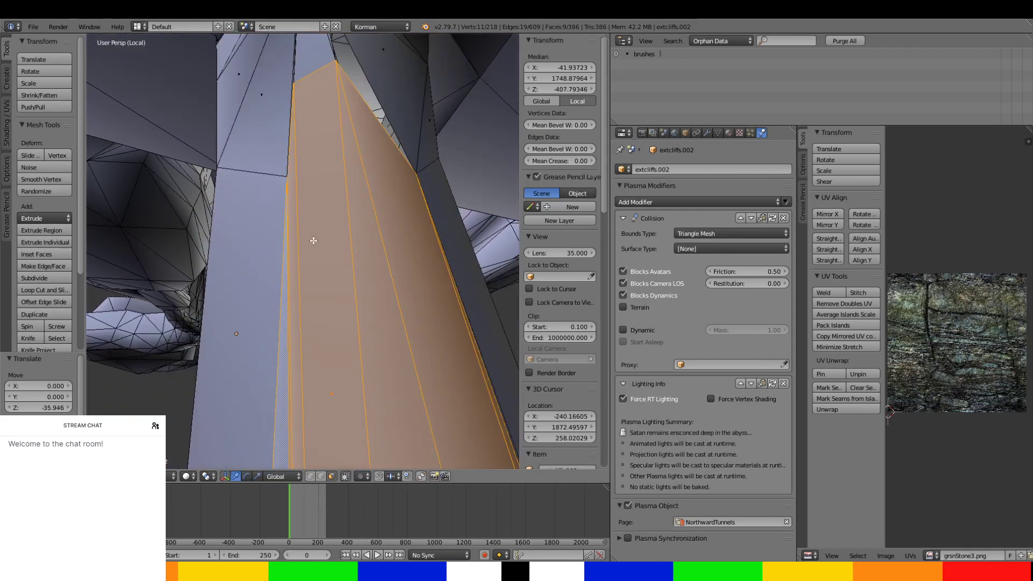
Spread the faces on either side of the shaft's crease along X, one by about 15 and the other by about -17.
scroll(314, 241, "down", 5)
right_click(278, 298)
key("g")
key("x")
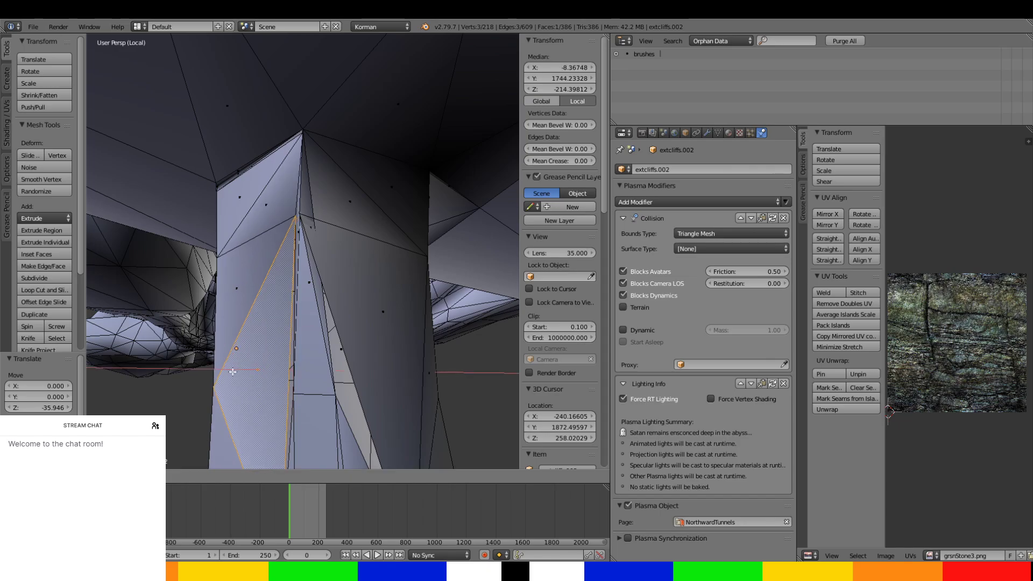
left_click(230, 323)
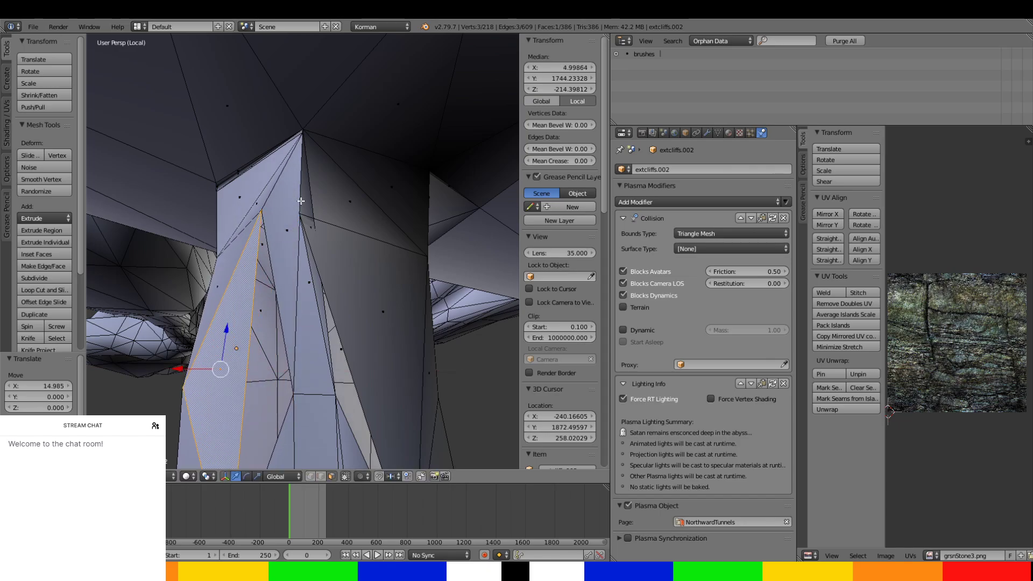
right_click(311, 215)
left_click_drag(320, 212, 326, 257)
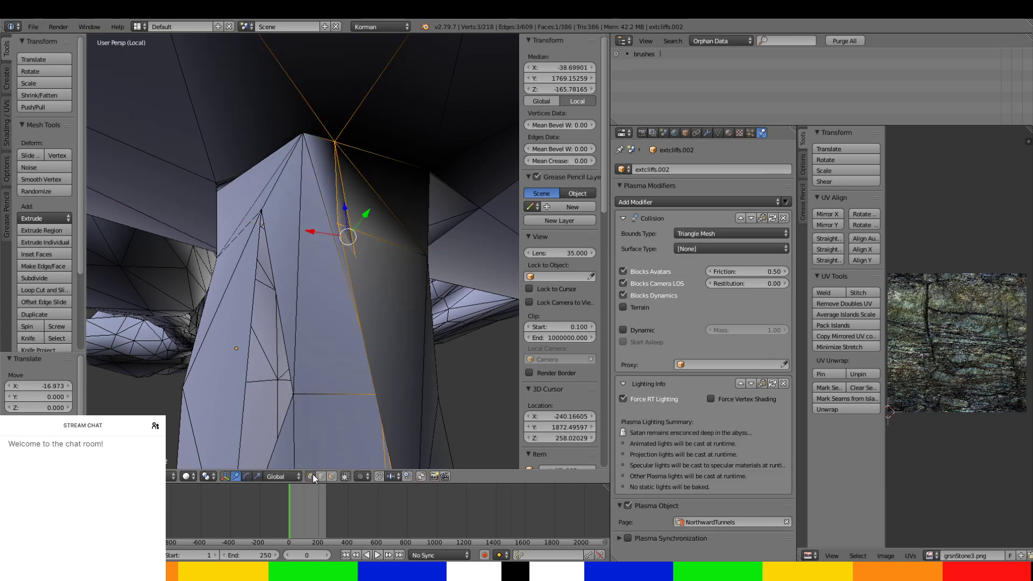
Select the vertex beside the shaft's upper end and move it about -38.8 along X and -18.3 along Y.
right_click(338, 223)
left_click_drag(322, 221, 400, 248)
middle_click_drag(400, 248, 374, 212)
scroll(374, 212, "down", 3)
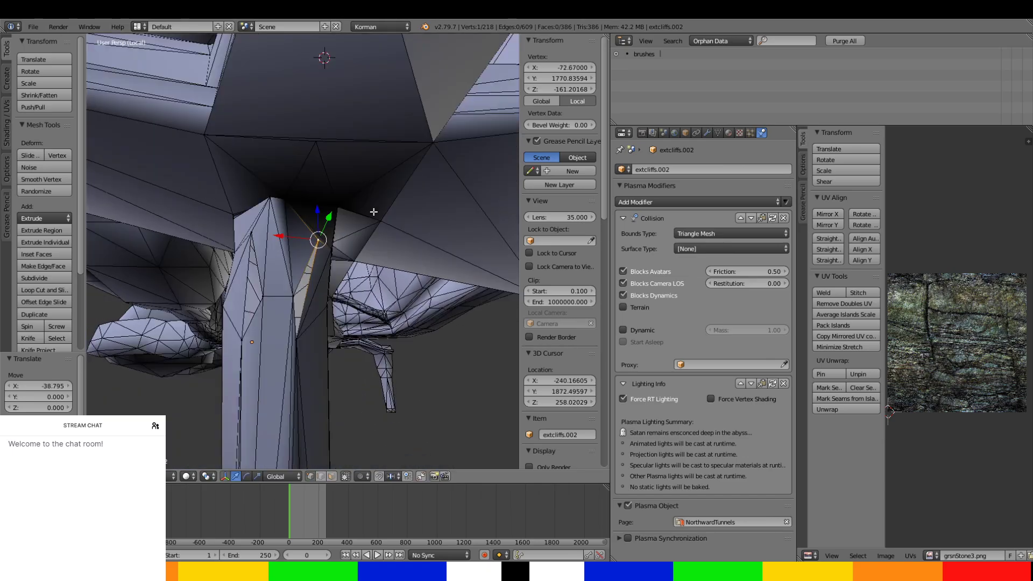
scroll(353, 233, "up", 4)
left_click_drag(353, 204, 341, 230)
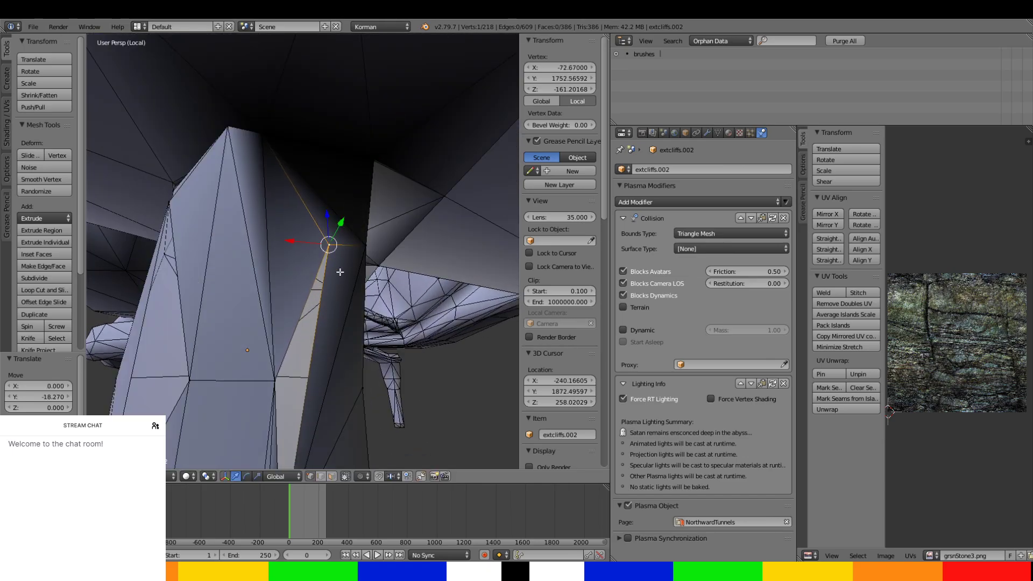
Fill the narrow gap running down from the moved vertex beside the shaft's crease with a face.
middle_click_drag(339, 269, 344, 318)
right_click(334, 405, "ctrl")
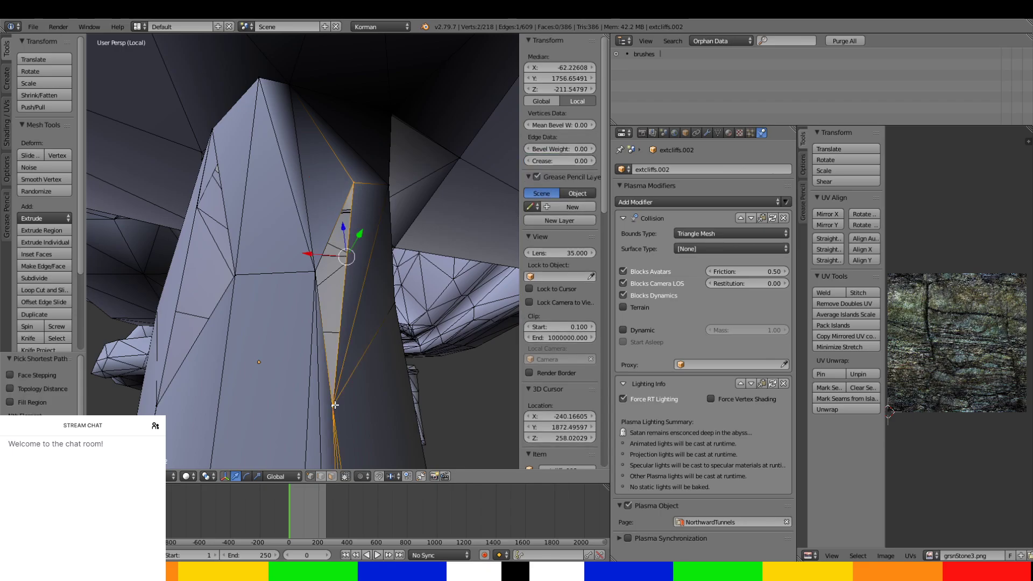
key("f")
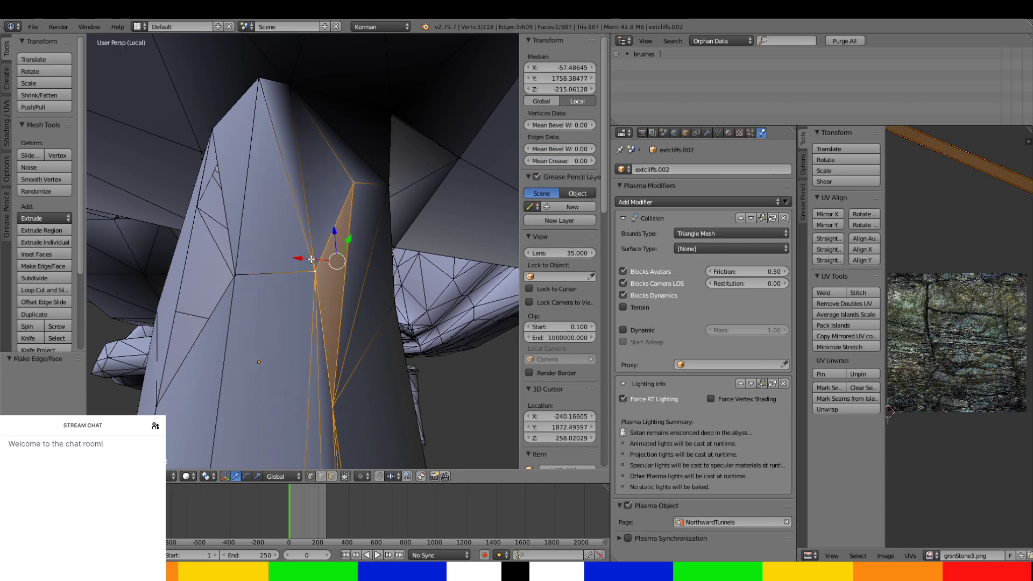
Close the tall triangular gap on the shaft's opposite side with a face between its three corner vertices.
right_click(241, 275)
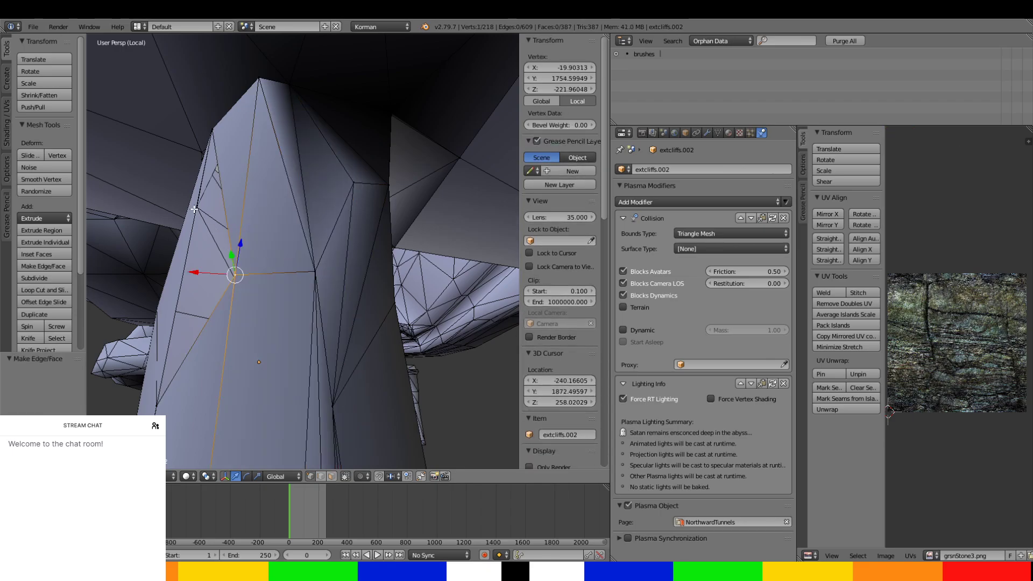
middle_click_drag(195, 206, 207, 213)
mouse_move(293, 233)
middle_mouse_down()
mouse_move(283, 231)
mouse_move(305, 235)
mouse_move(280, 224)
middle_mouse_up()
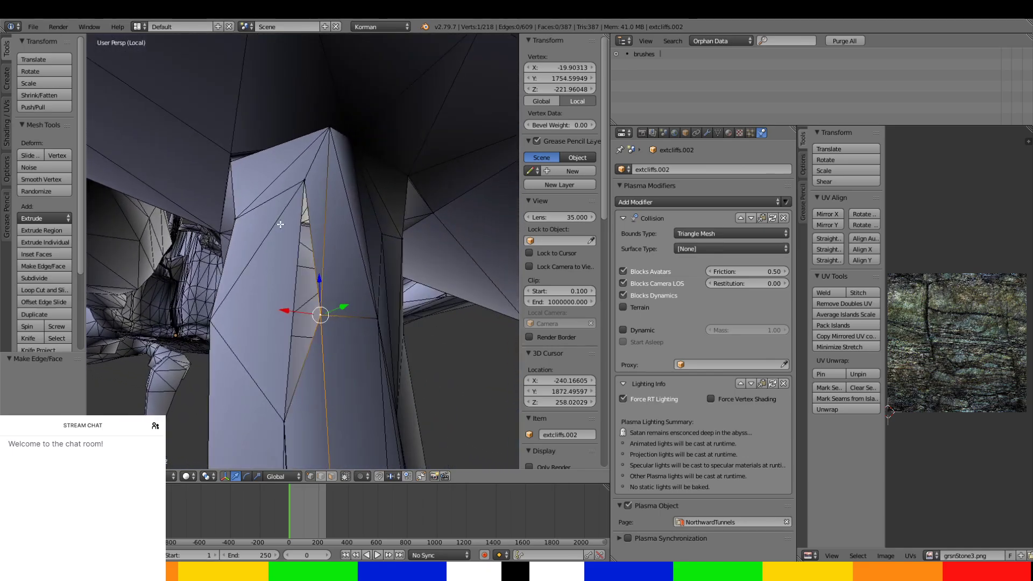
right_click(304, 181, "ctrl")
key("f")
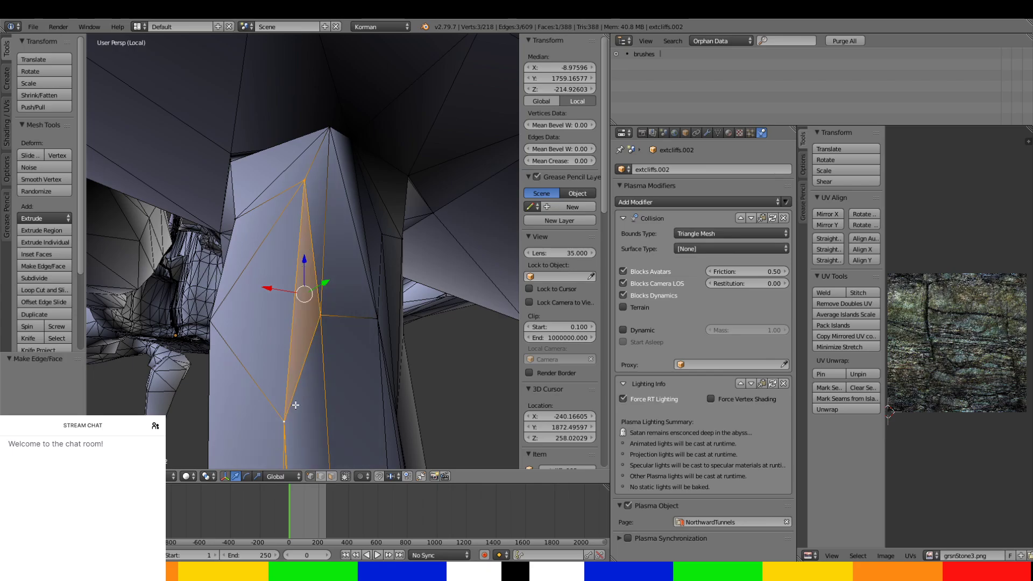
Finish editing the shaft object and start editing the main extcliffs mesh.
middle_click_drag(285, 412, 312, 333)
right_click(302, 301)
left_click(289, 302)
key("Tab")
right_click(244, 299)
key("Tab")
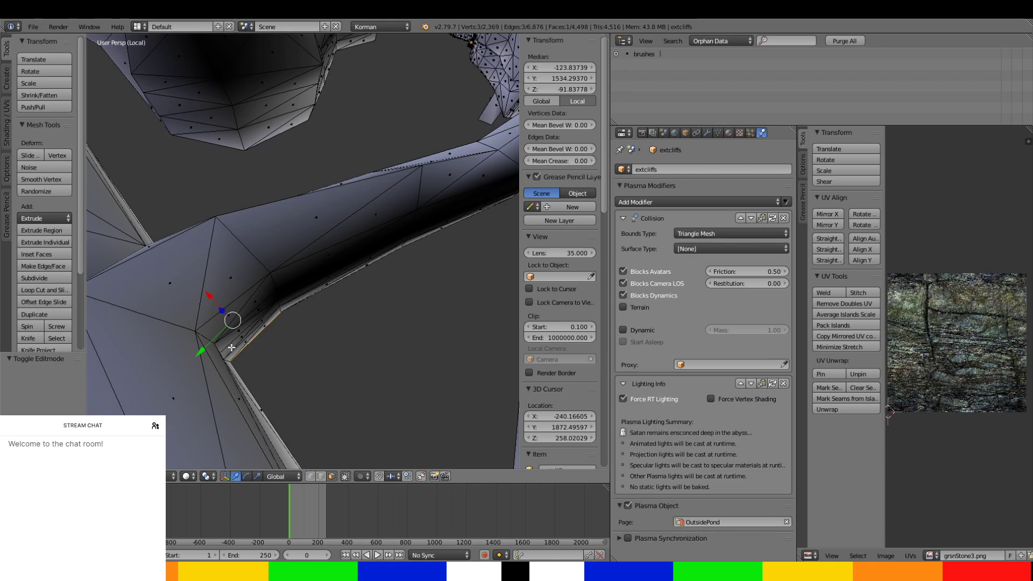
Select the faces all around the rock ledge where it joins the large cliff wall, including the adjoining span.
right_click(153, 264, "ctrl")
middle_click_drag(154, 264, 324, 120)
right_click(409, 265, "ctrl")
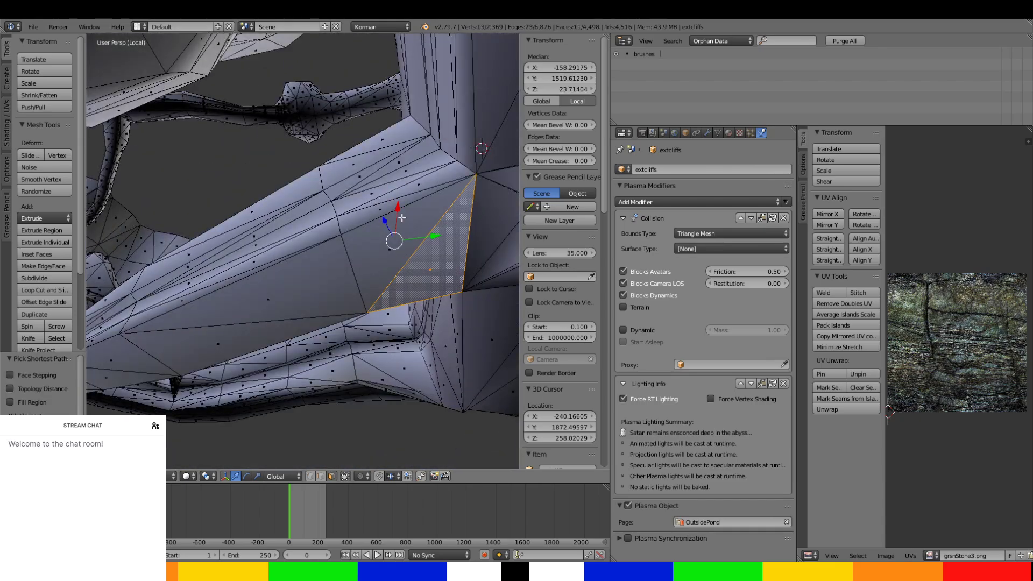
middle_click_drag(402, 218, 345, 265)
right_click(442, 232, "ctrl")
right_click(350, 235, "ctrl")
right_click(379, 312, "ctrl")
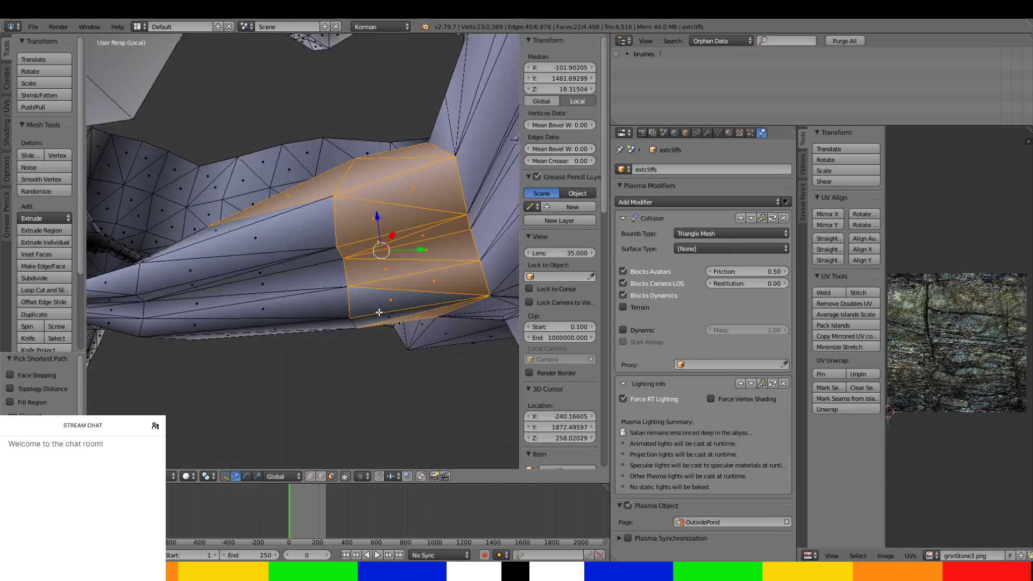
right_click(340, 328, "ctrl")
right_click(199, 238, "ctrl")
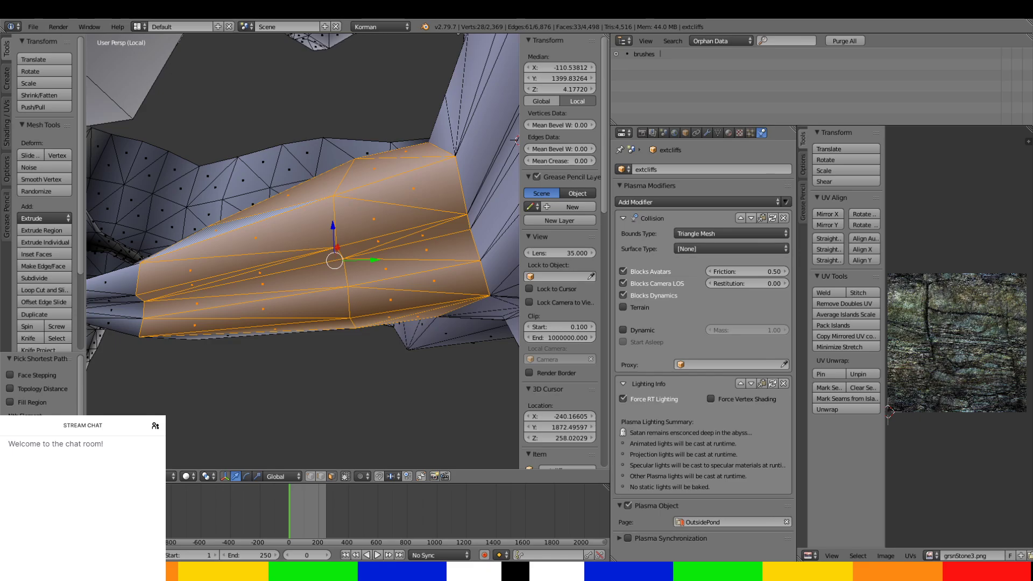
Extend the face selection across the ledge's other side and along its next long span.
middle_click_drag(299, 271, 341, 169)
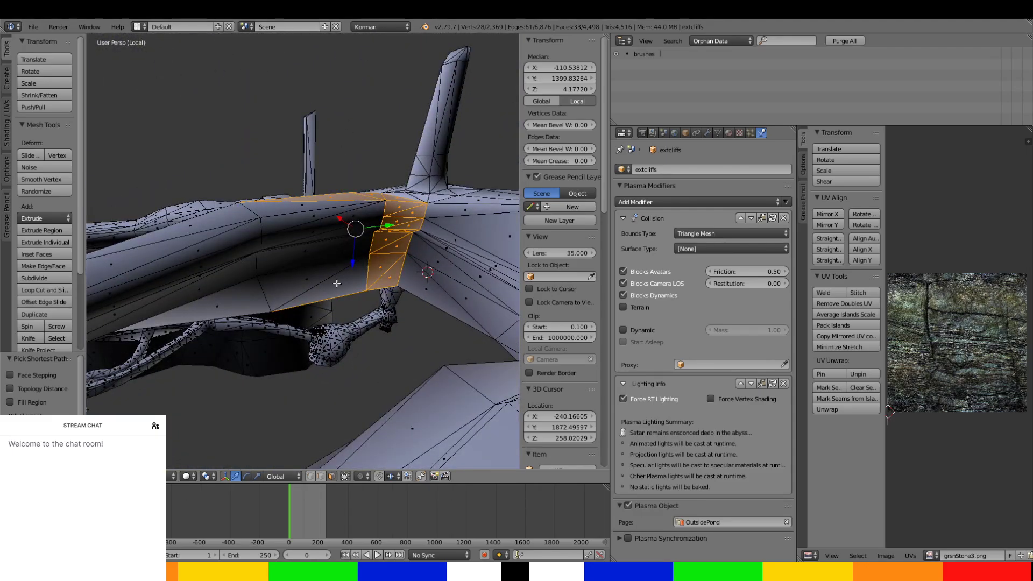
right_click(246, 311, "shift")
right_click(196, 226, "shift")
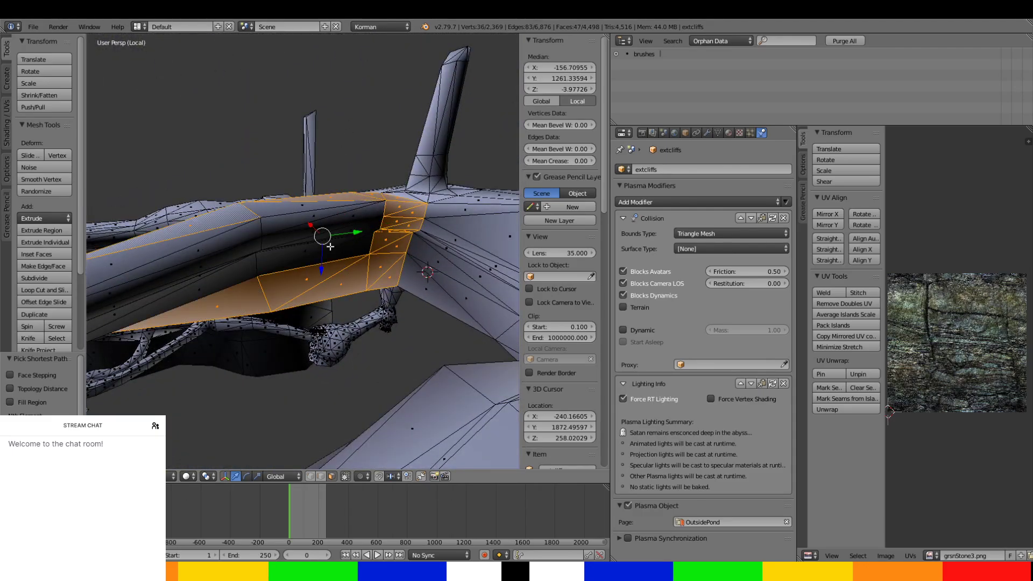
right_click(330, 246, "shift")
right_click(206, 287, "shift")
right_click(173, 249, "shift")
middle_click_drag(173, 249, 308, 255)
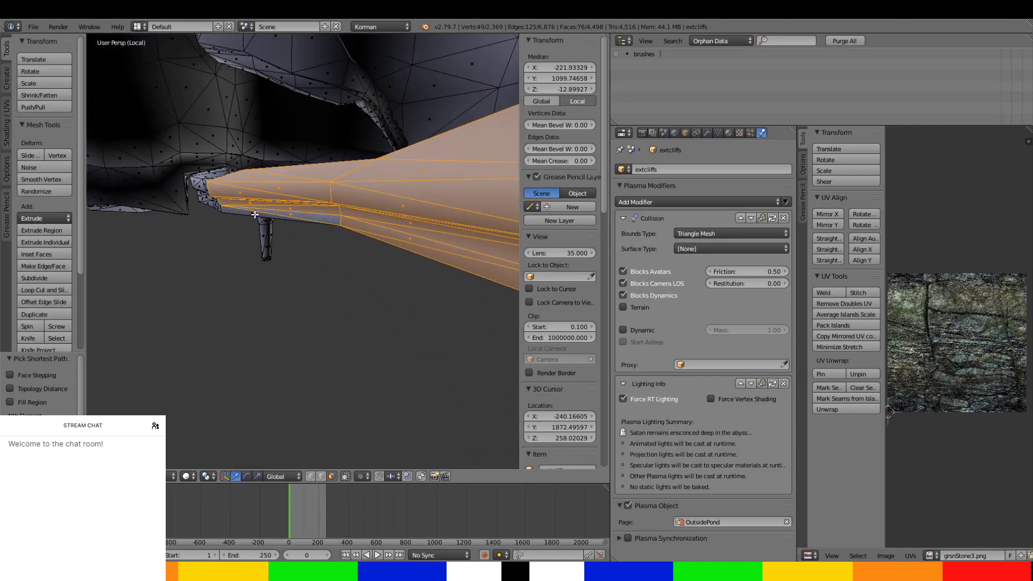
Add the tapering span's remaining faces up to the bend above the small hanging pillar.
middle_click_drag(300, 287, 266, 240)
left_click_drag(266, 240, 332, 121, "ctrl")
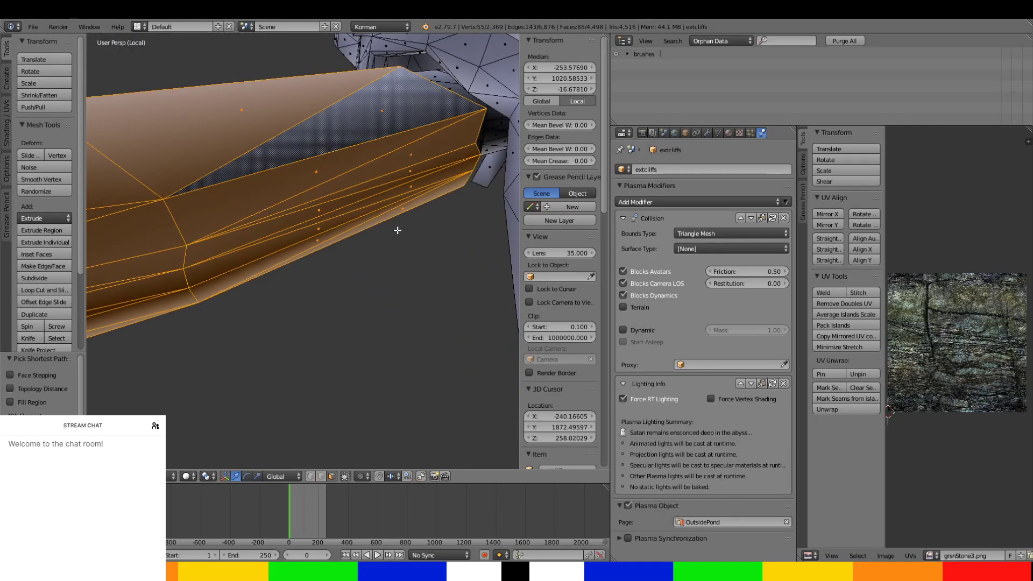
middle_click_drag(397, 230, 107, 293)
middle_click_drag(172, 243, 271, 290)
left_click(224, 203, "shift")
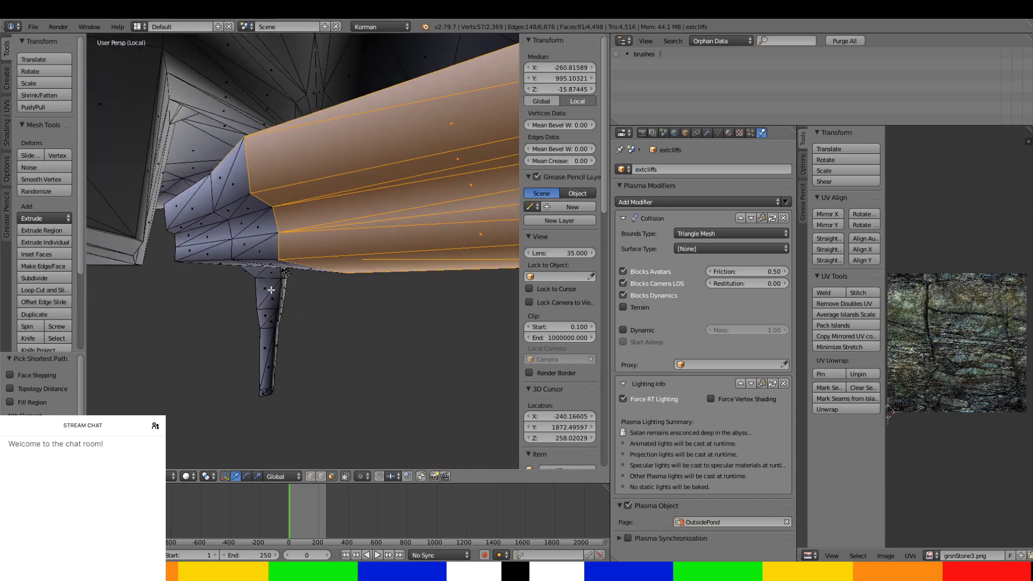
middle_click_drag(264, 251, 349, 321)
left_click(348, 321, "shift")
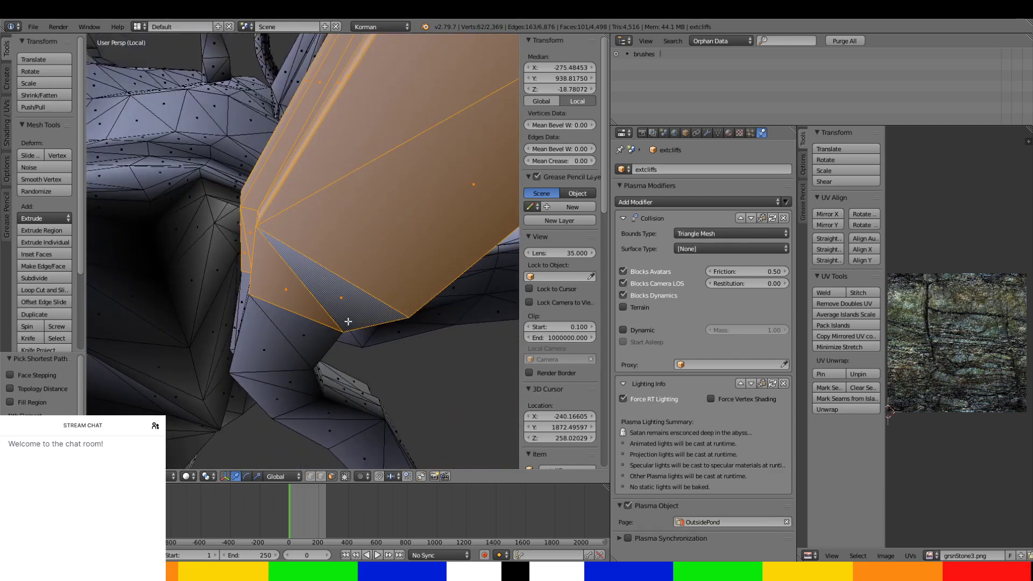
key("ctrl+z")
Add the faces around the ledge's bend and its narrow outer edge beyond the pillar to the selection.
left_click(243, 350, "ctrl")
middle_click_drag(243, 350, 315, 391)
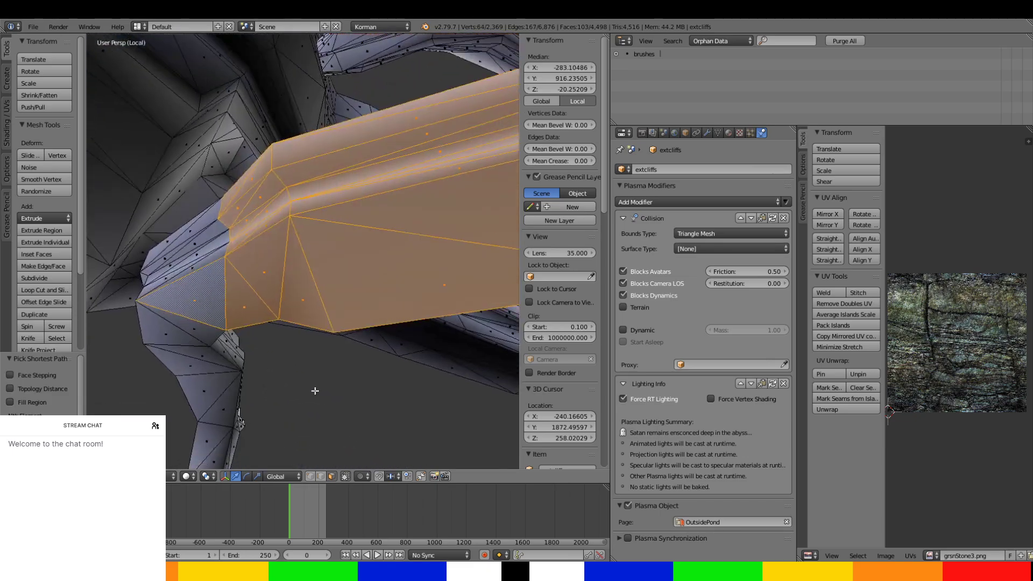
middle_click_drag(242, 347, 462, 194)
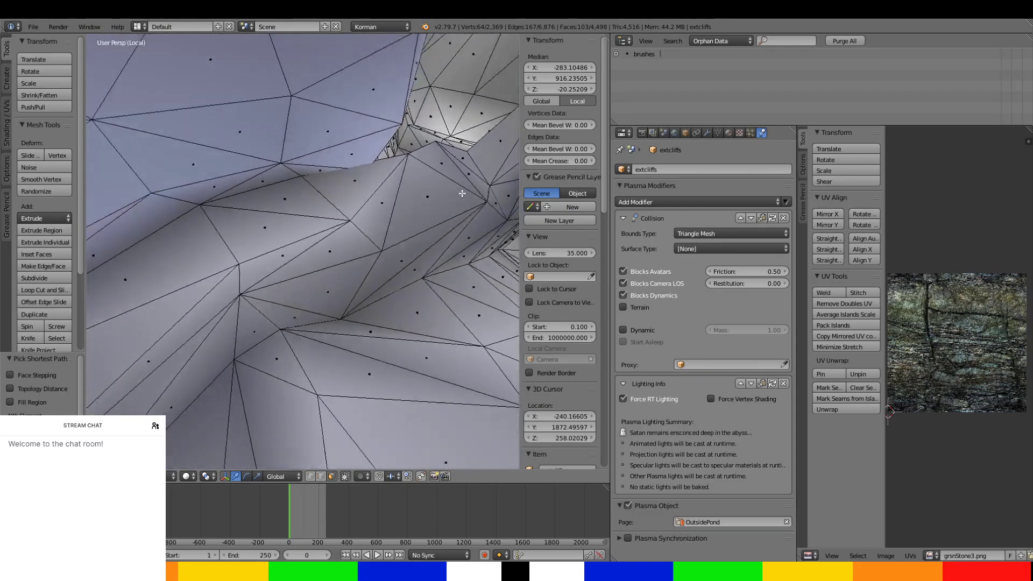
middle_click_drag(265, 233, 414, 209)
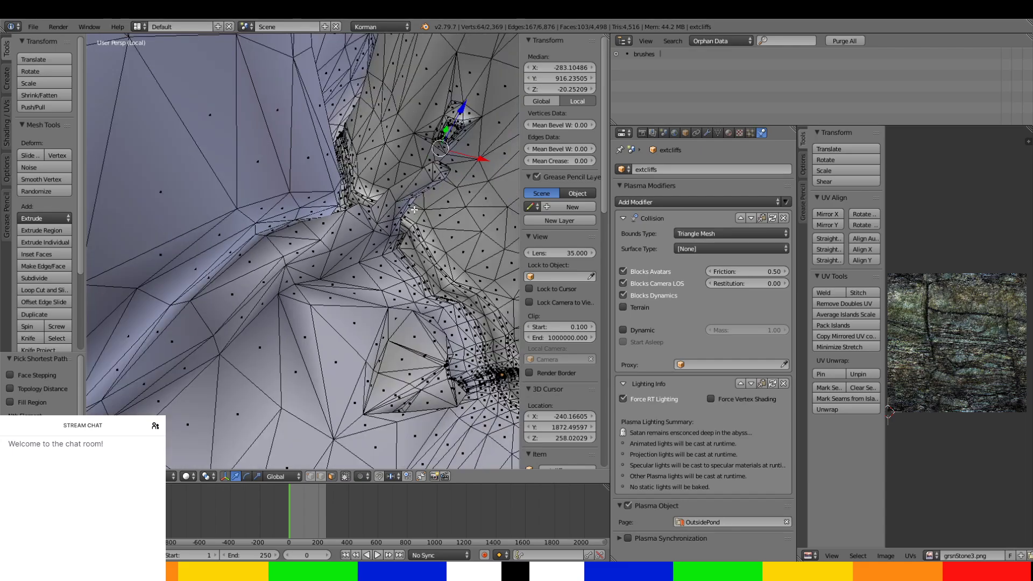
middle_click_drag(176, 387, 311, 129)
middle_click_drag(315, 244, 383, 281)
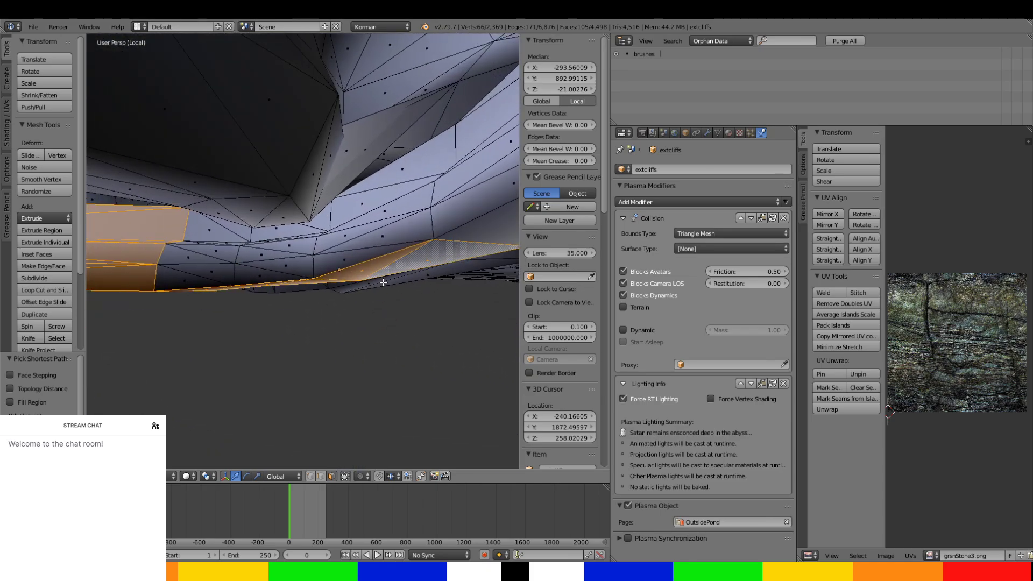
Add the rows of side faces past the bend and the ledge's broad upper faces to the selection.
left_click(226, 223, "ctrl")
left_click(199, 277, "ctrl")
left_click(399, 229, "ctrl")
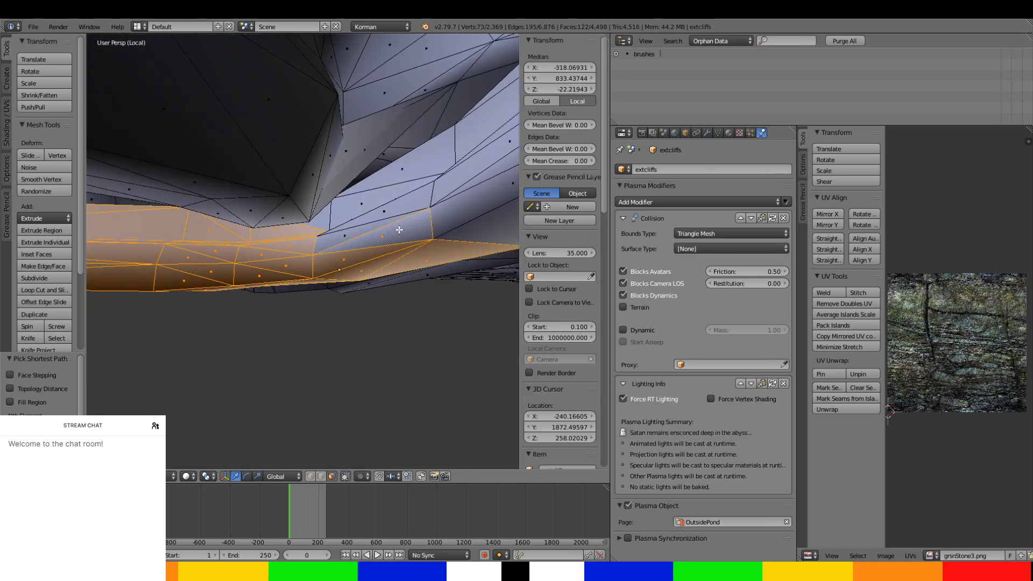
right_click(386, 183, "ctrl")
right_click(324, 222, "ctrl")
middle_click_drag(324, 223, 134, 363)
right_click(295, 215, "ctrl")
right_click(260, 335, "ctrl")
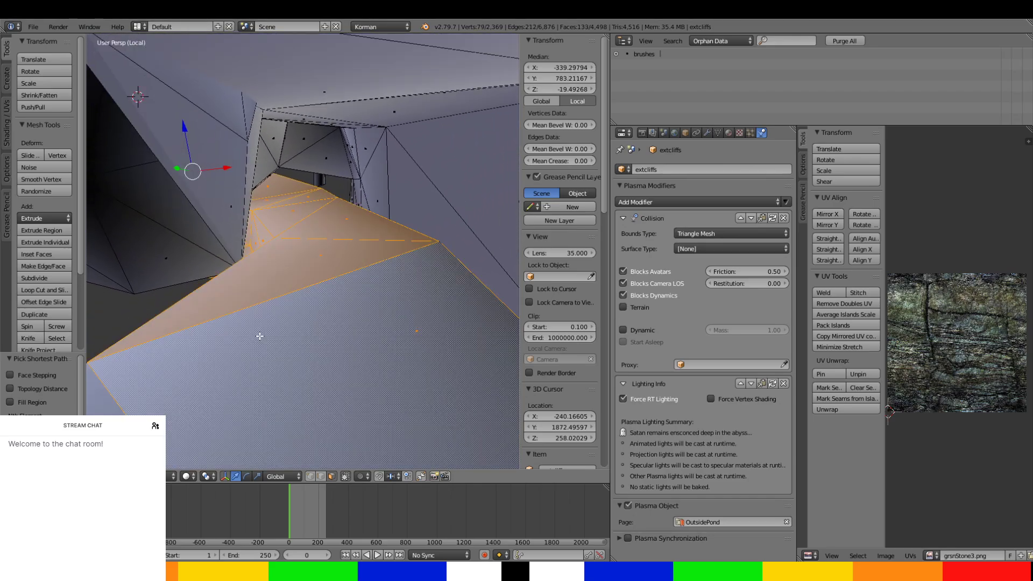
Fill in the unselected side strips of the ledge's middle stretch and continue the selection onto its next top faces.
middle_click_drag(263, 338, 213, 308)
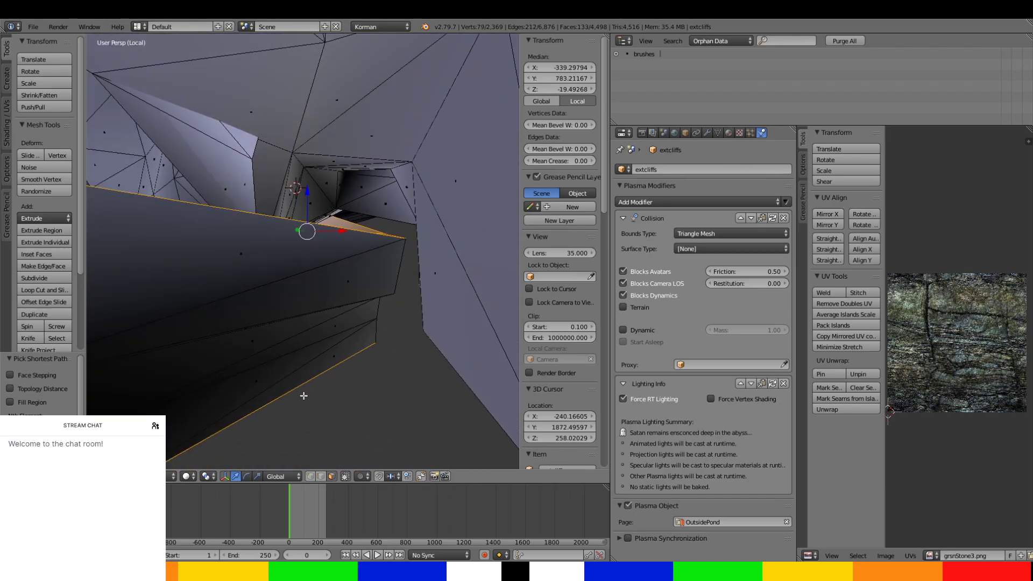
right_click(304, 375, "ctrl")
middle_click_drag(303, 375, 222, 293)
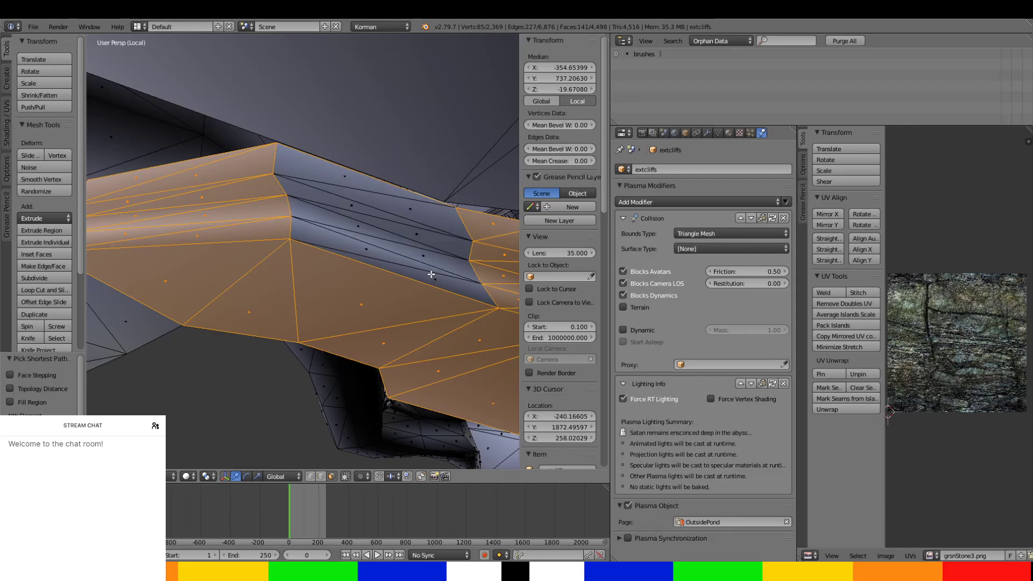
key("ctrl+z")
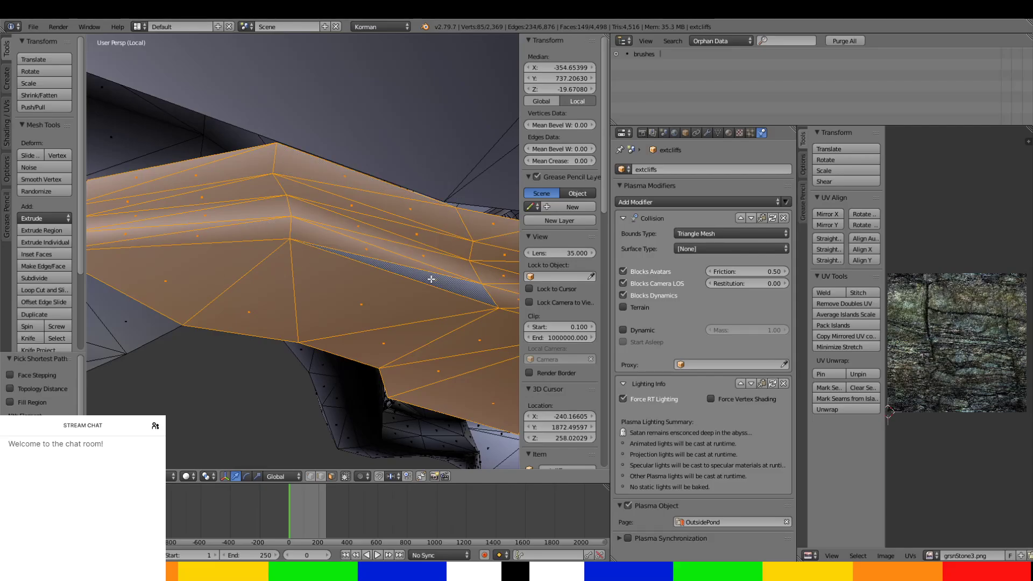
middle_click_drag(431, 274, 446, 247)
left_click(200, 316, "ctrl")
middle_click_drag(201, 315, 300, 396)
left_click(173, 207, "ctrl")
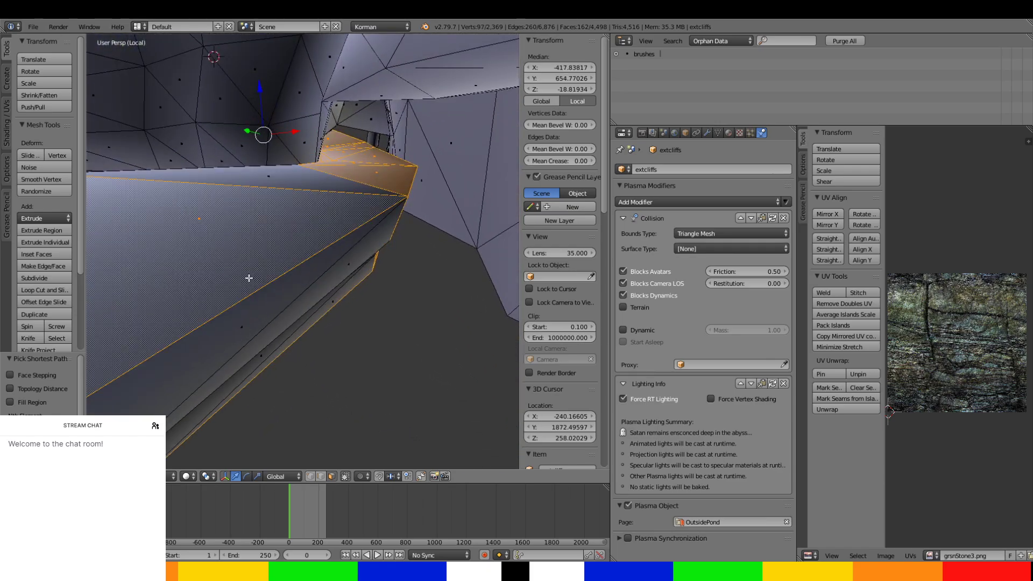
Select the side strips and sloping top faces of the ledge's following curved section.
middle_click_drag(249, 279, 367, 320)
left_click(330, 283, "ctrl")
middle_click_drag(330, 283, 454, 299)
left_click(366, 356, "ctrl")
left_click(362, 234, "ctrl")
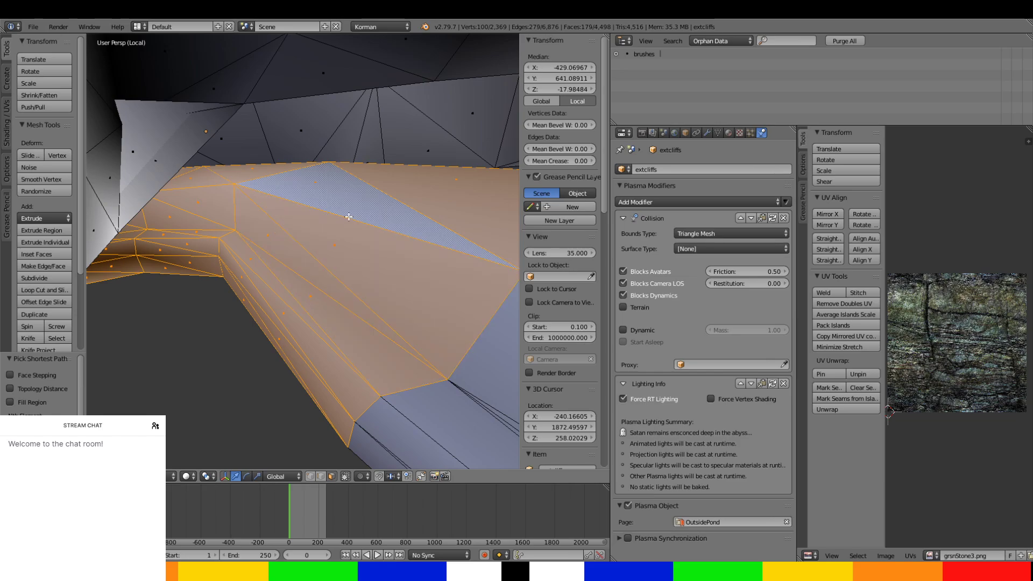
Extend the selection over the ledge's last straight section to the top of the leg at its end.
middle_click_drag(347, 216, 302, 208)
left_click(337, 278, "ctrl")
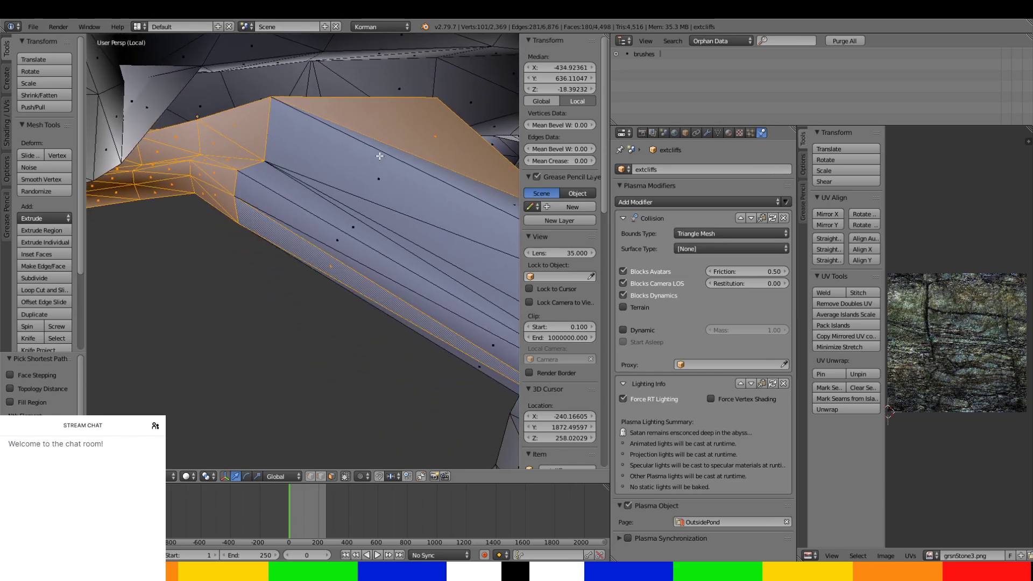
left_click(390, 153, "ctrl")
middle_click_drag(392, 154, 366, 344)
left_click(318, 140, "ctrl")
left_click(369, 351, "ctrl")
left_click(365, 362, "ctrl")
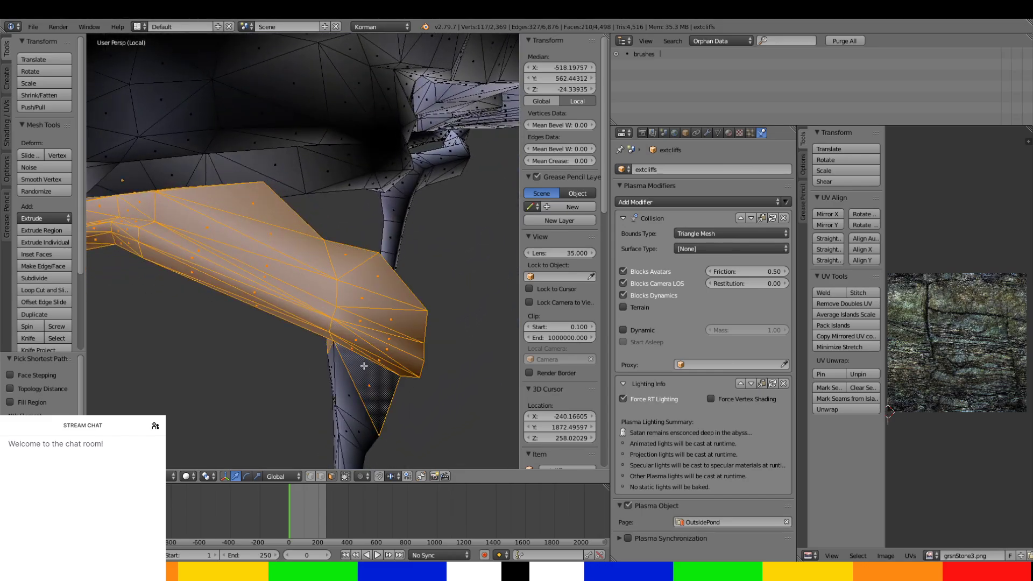
Add the ledge's end faces and the upper faces of the hanging leg to the selection.
left_click(348, 380, "ctrl")
left_click(330, 365, "ctrl")
middle_click_drag(359, 359, 263, 341)
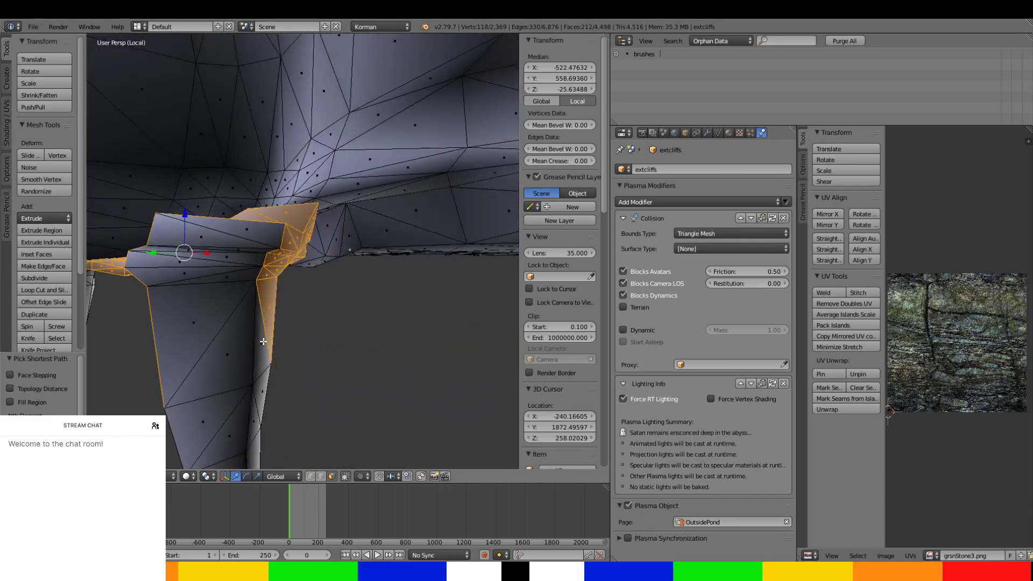
right_click(260, 375, "ctrl")
right_click(227, 365, "ctrl")
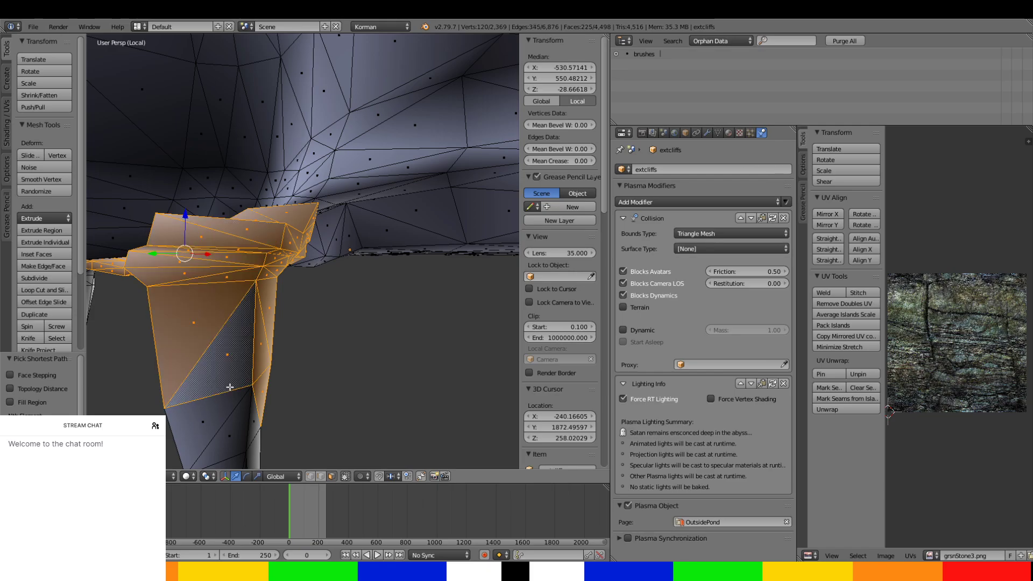
Select the faces down the hanging leg to its lower tip.
middle_click_drag(231, 393, 263, 145, "shift")
right_click(285, 290, "ctrl")
middle_click_drag(285, 289, 244, 300)
right_click(235, 297, "ctrl")
right_click(213, 106, "ctrl")
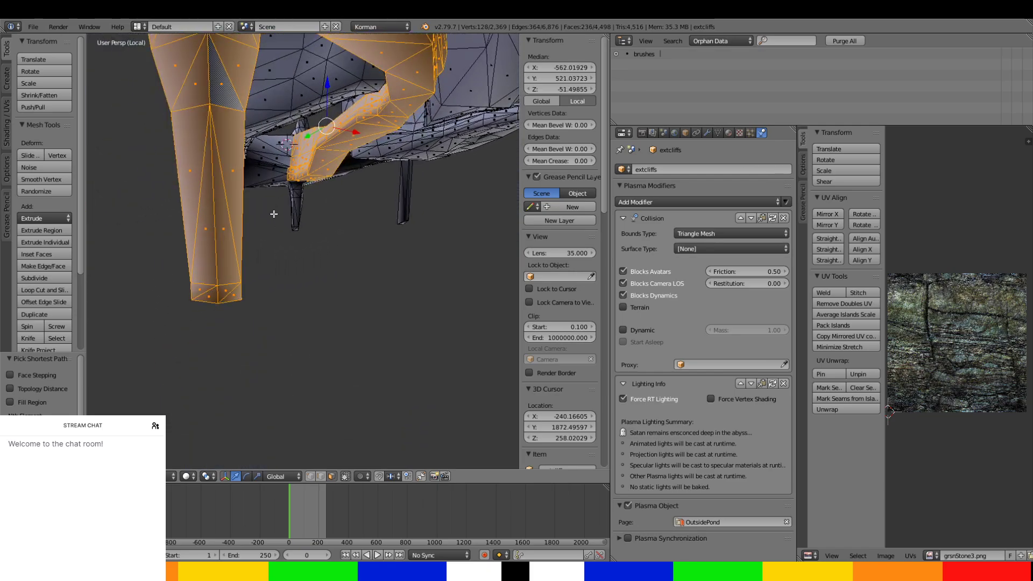
Add the hanging leg's missed side and tip faces to complete the ledge selection.
middle_click_drag(274, 214, 119, 195)
scroll(285, 268, "up", 2)
right_click(282, 289, "ctrl")
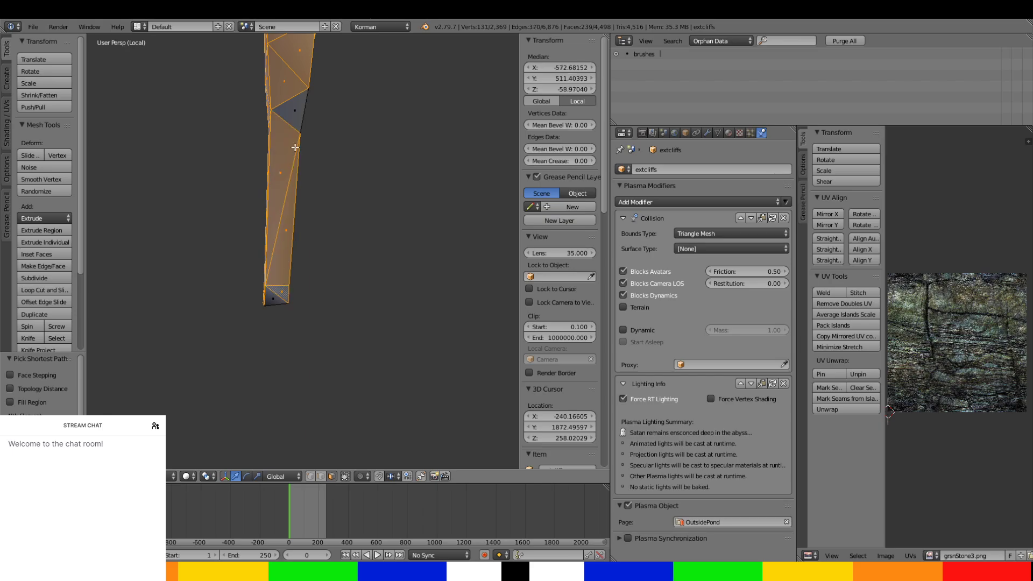
right_click(303, 108, "ctrl")
right_click(270, 301, "ctrl")
middle_click_drag(288, 283, 244, 229)
right_click(380, 193, "ctrl")
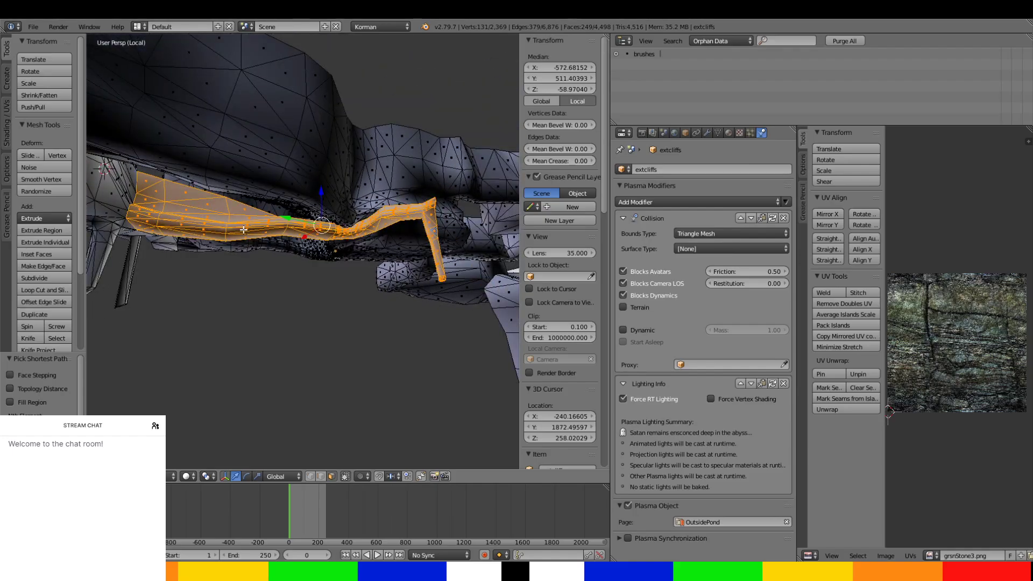
Separate the selected ledge faces into their own object and leave Edit Mode.
key("p")
left_click(429, 218)
key("Tab")
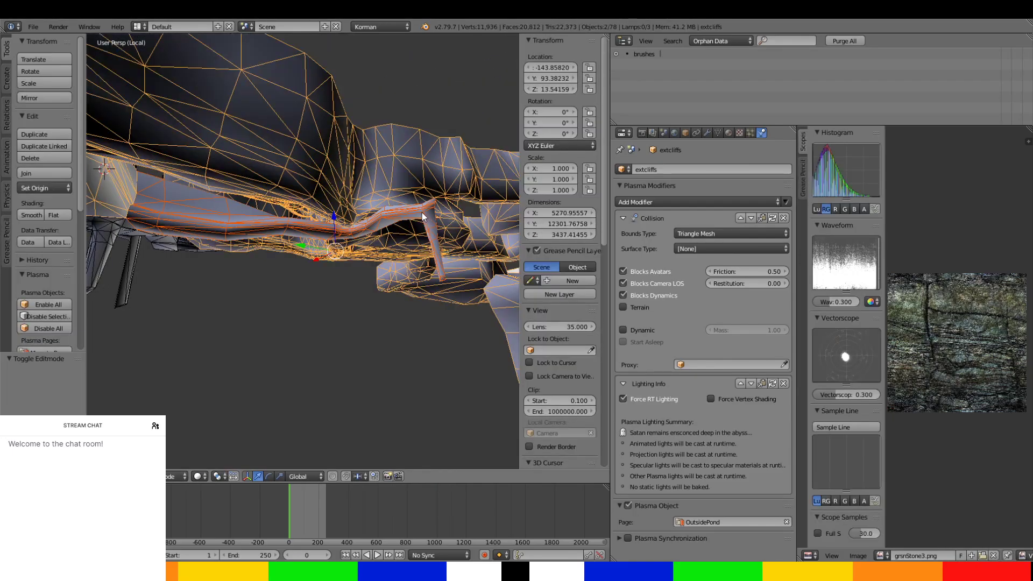
Assign the newly separated ledge object with the hanging leg to the NorthwardTunnels page.
right_click(422, 212)
left_click(726, 522)
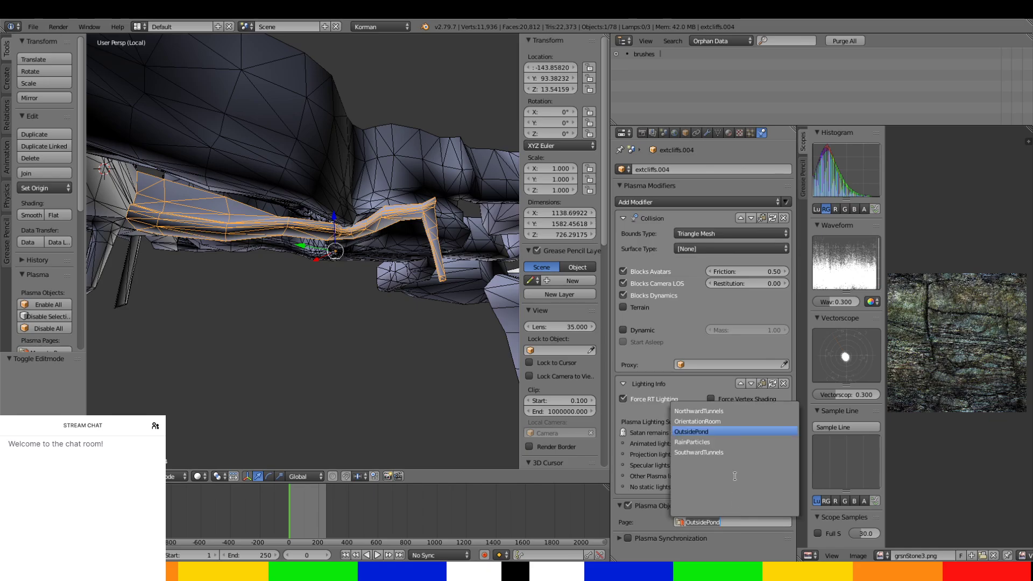
left_click(710, 414)
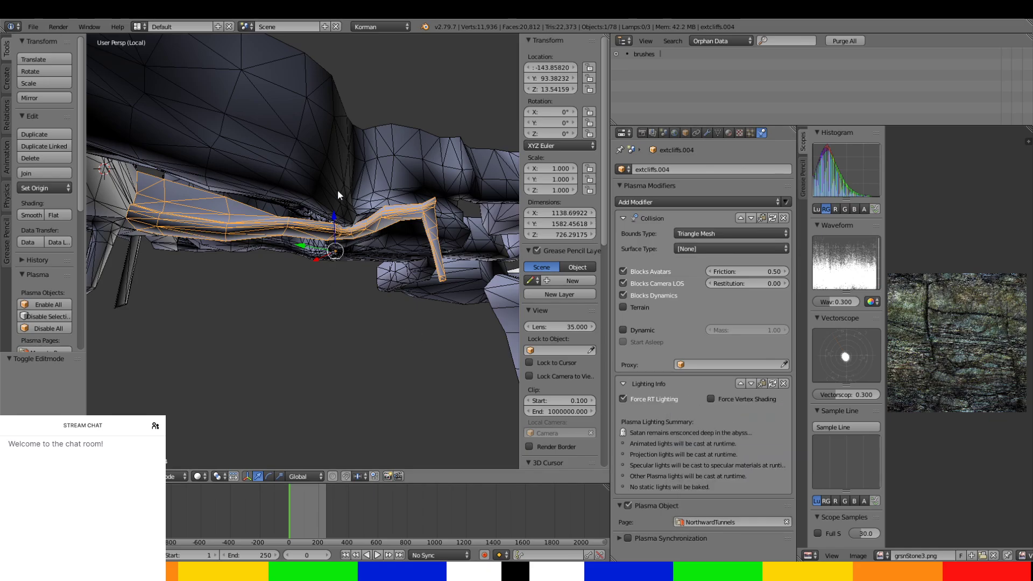
Rename the separated ledge object as northcliff-drainage-DE.
middle_click_drag(302, 195, 376, 226)
left_click(719, 168)
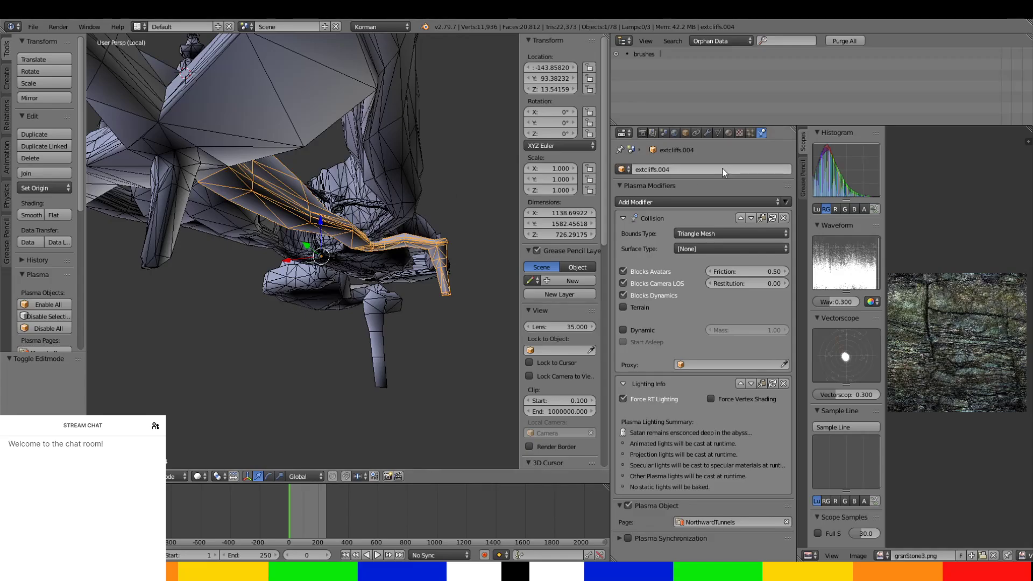
type("northcliff-dra")
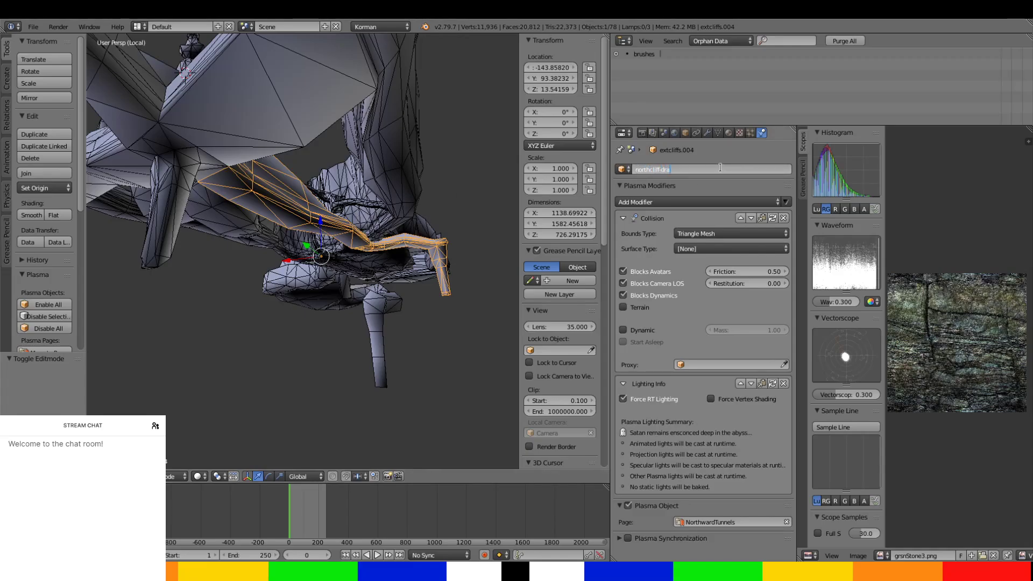
type("inage-DE")
key("Return")
Rename the long arching drainage tunnel, extcliffs.003, as northcliffdrainage-DE2.
middle_click_drag(286, 223, 241, 188)
right_click(240, 188)
double_click(689, 170)
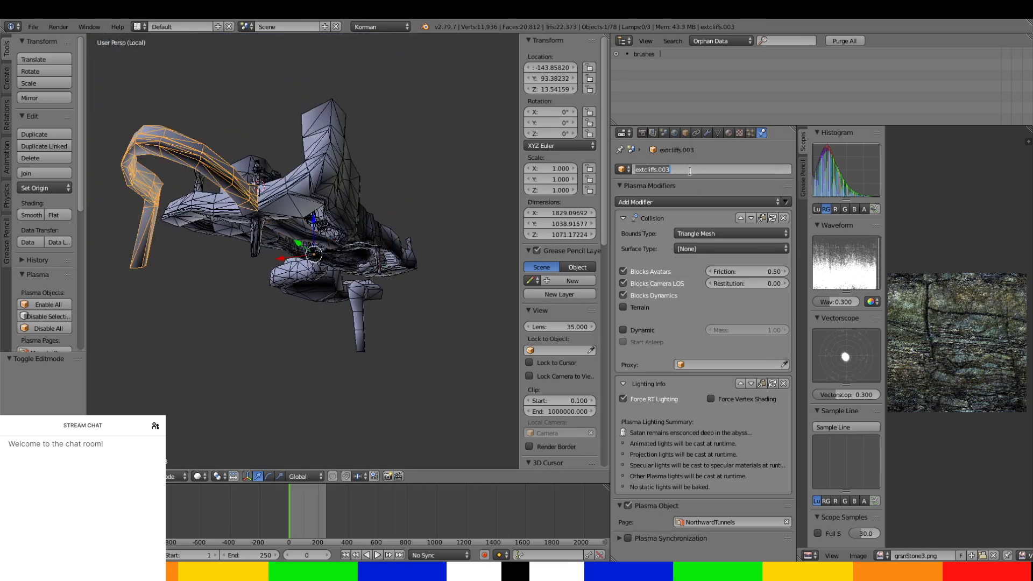
type("northcliffdrainage")
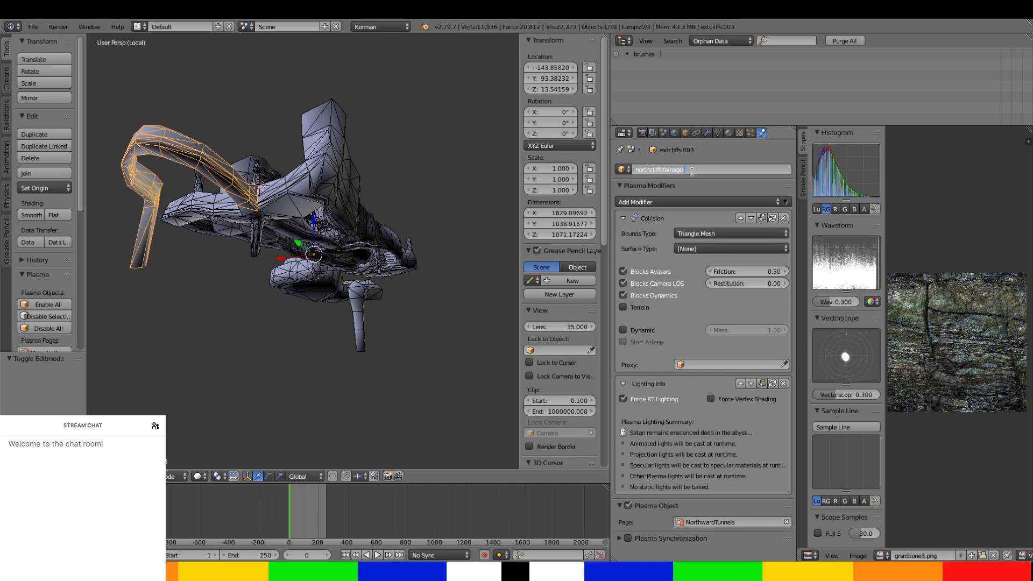
type("-CDC")
type("2")
key("Return")
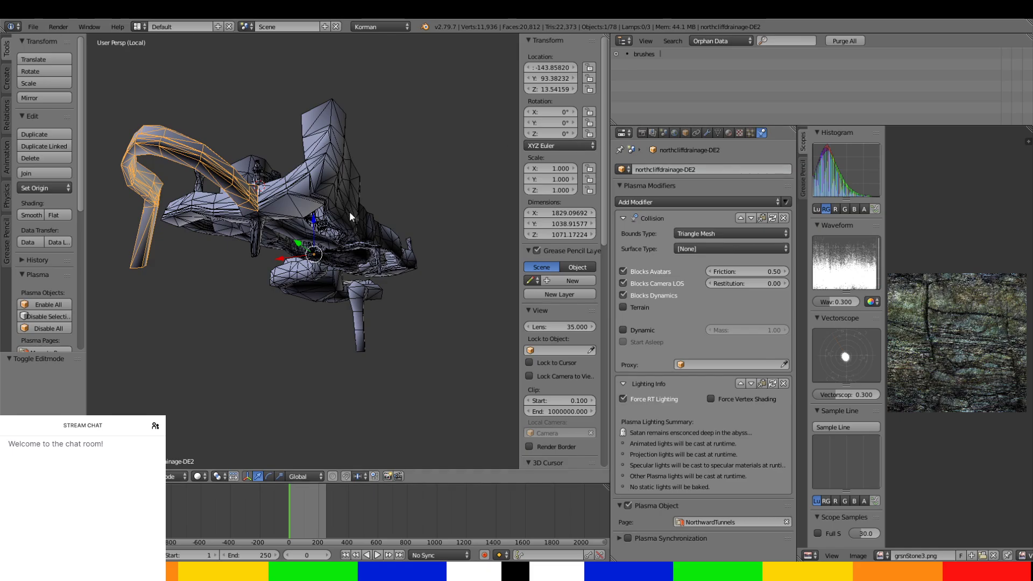
Correct the arching tunnel's name to northcliff-drainage-DE2 and compare it with the neighbouring ledge object's name.
scroll(362, 280, "up", 2)
right_click(304, 231)
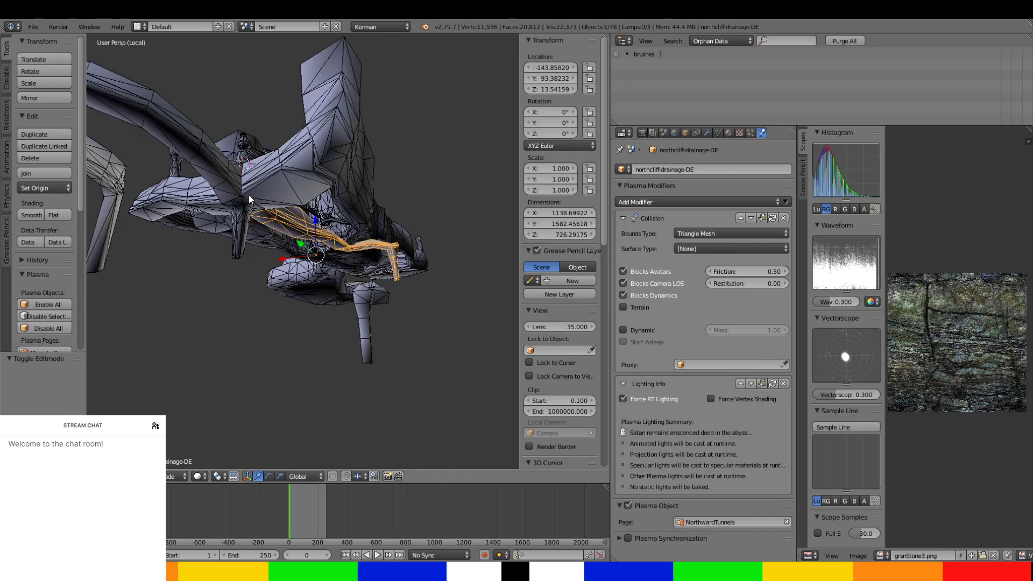
right_click(179, 138)
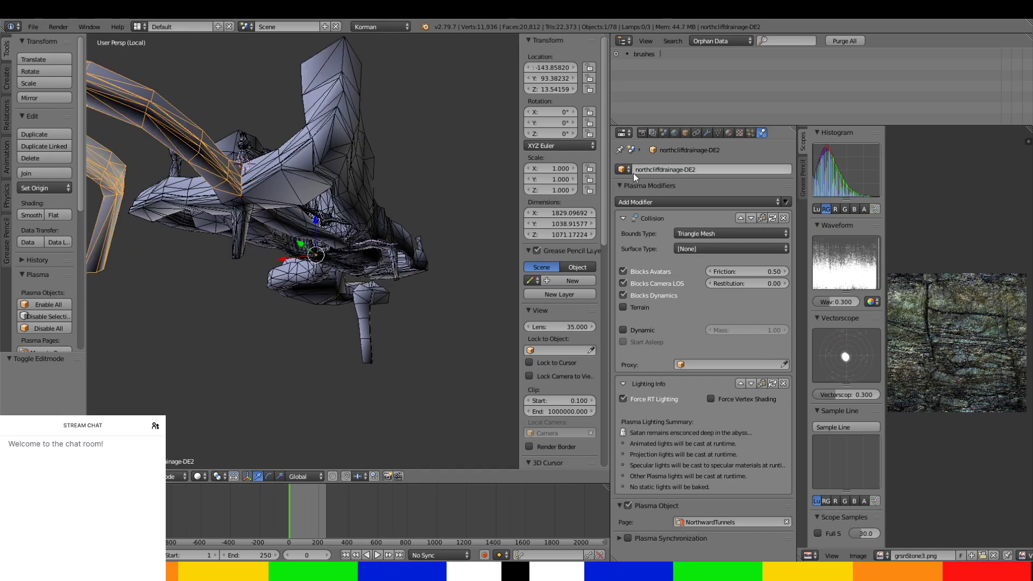
left_click(679, 170)
left_click(660, 169)
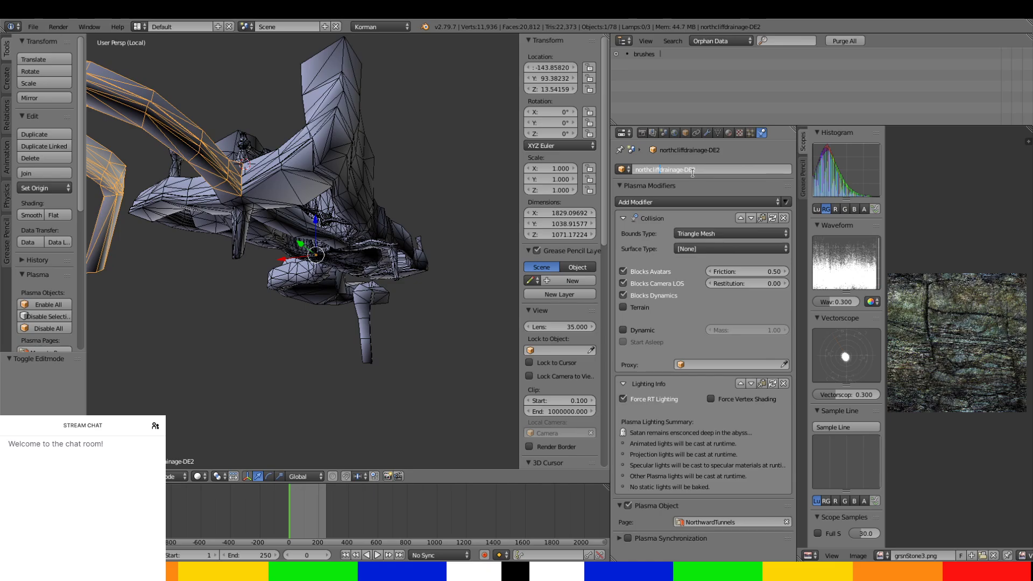
type("-")
key("Return")
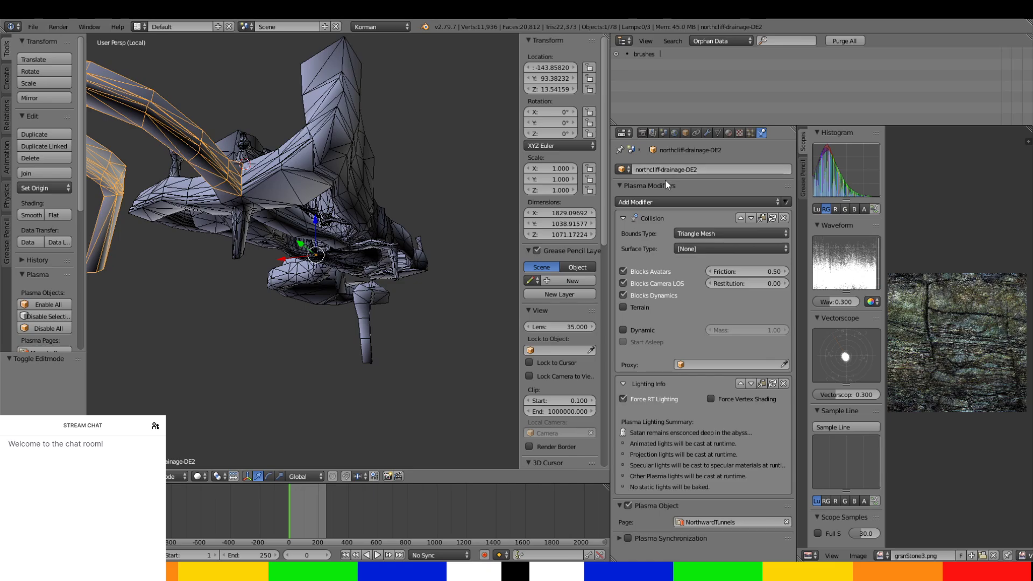
right_click(292, 227)
right_click(193, 157)
right_click(281, 218)
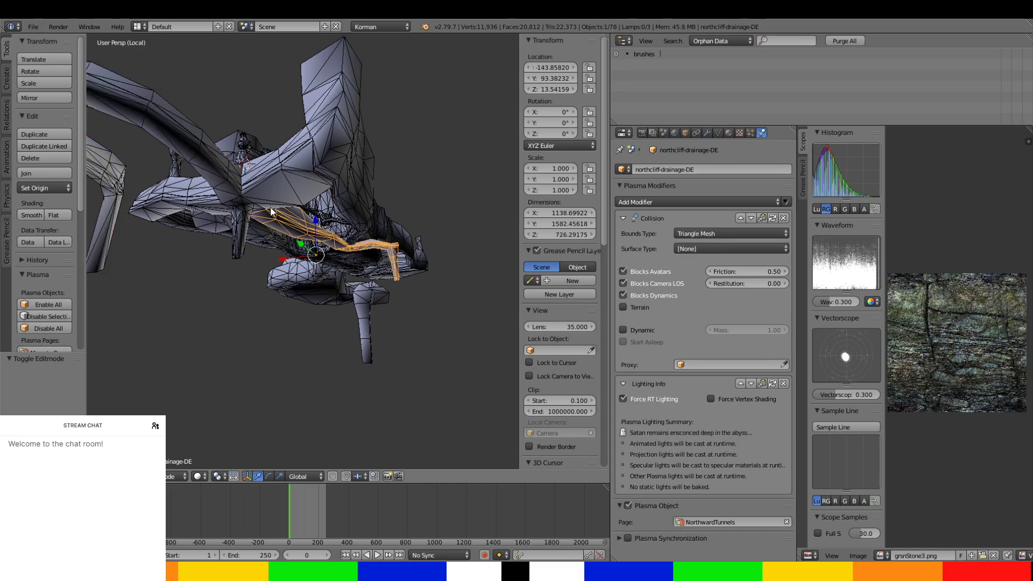
right_click(220, 158)
Rename the straight tunnel with the vertical shafts, extcliffs.002, as NorthCliff-NE.
middle_click_drag(220, 159, 289, 246)
right_click(288, 159)
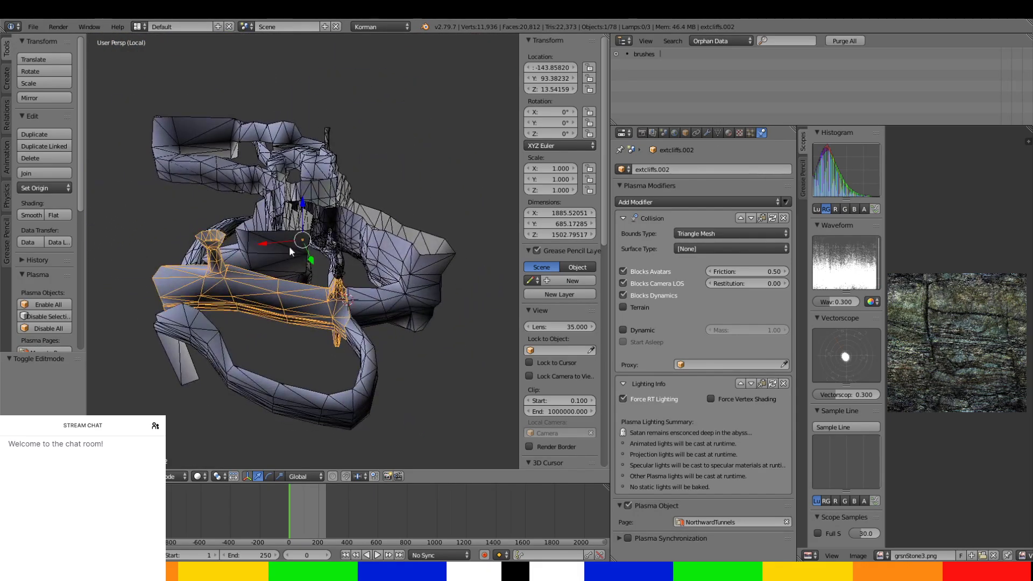
left_click(692, 168)
type("NorthCliff")
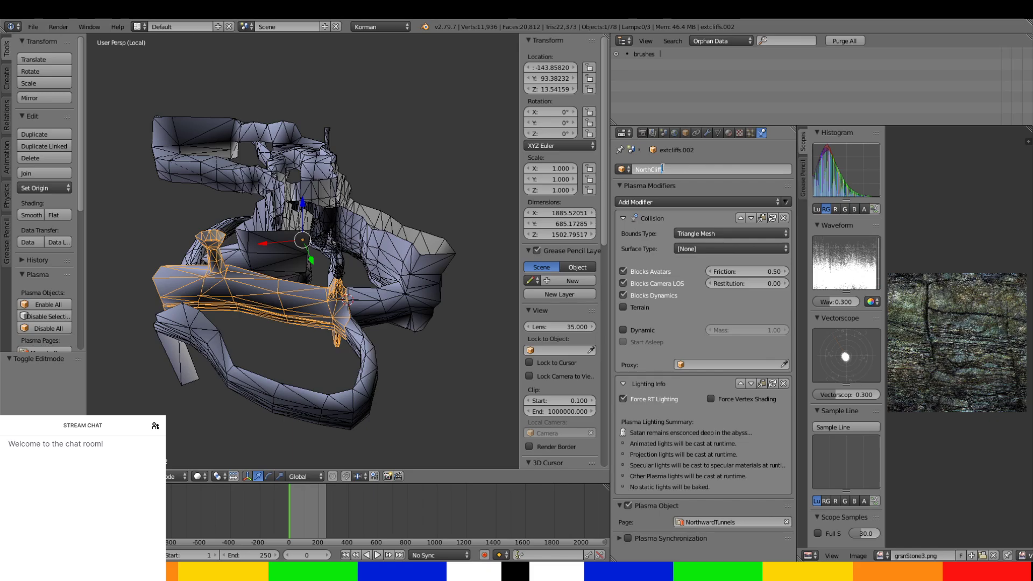
key("Return")
middle_click_drag(333, 179, 129, 247)
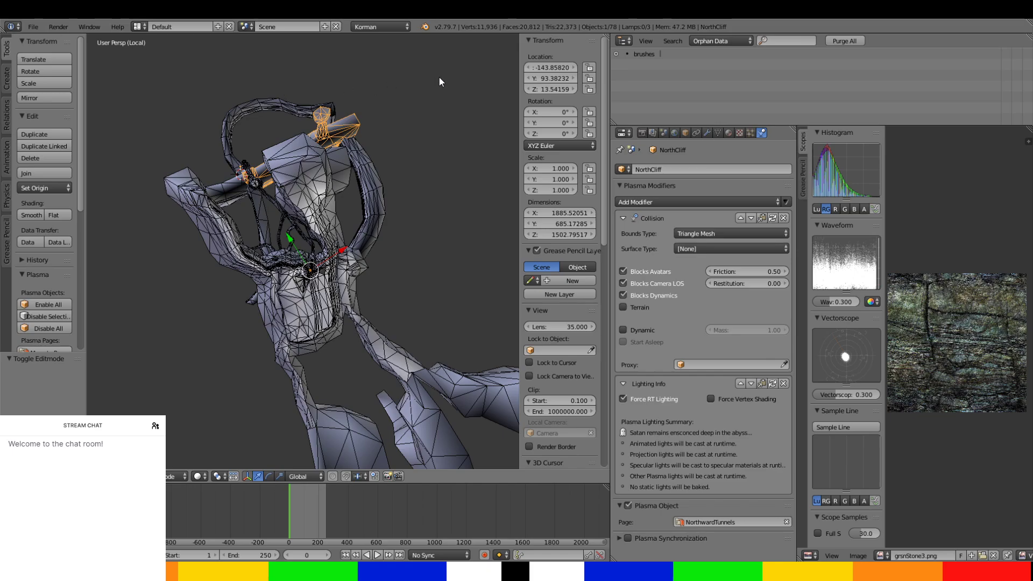
left_click(715, 168)
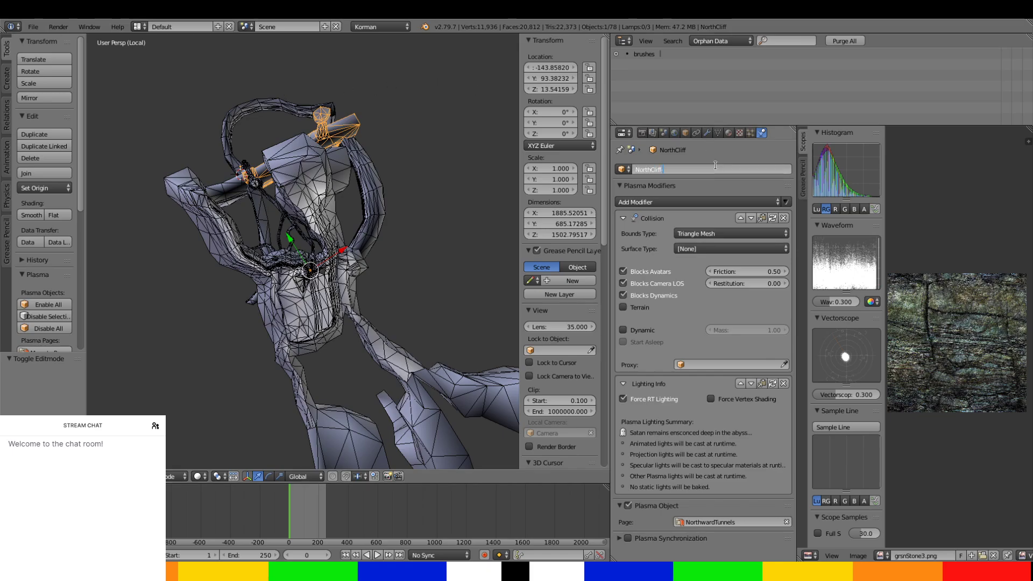
key("Return")
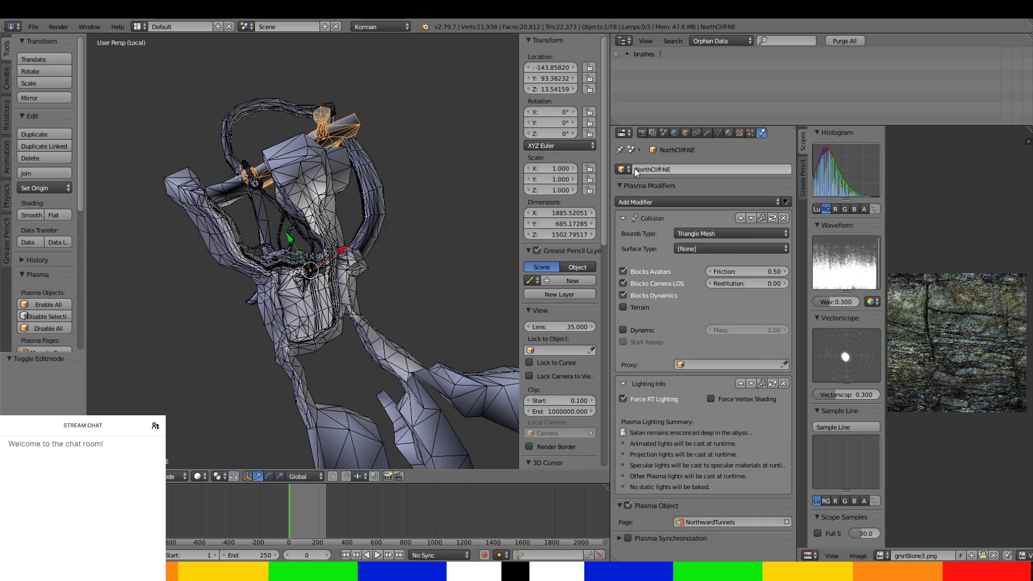
Change the straight tunnel's name to NorthTunnel-NE.
left_click(694, 167)
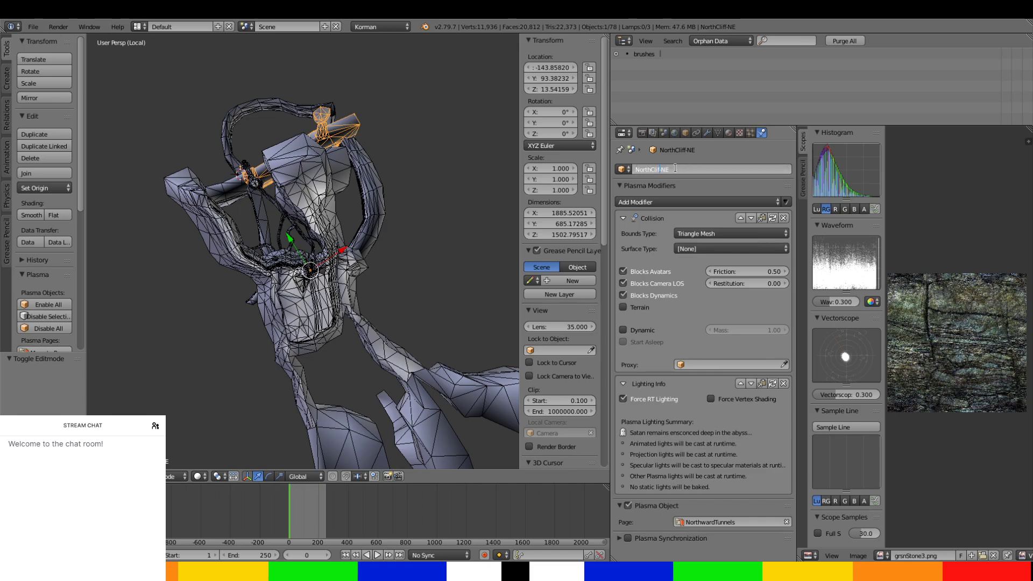
key("BackSpace")
key("BackSpace")
key("BackSpace")
key("BackSpace")
key("BackSpace")
type("Tunnel")
key("Return")
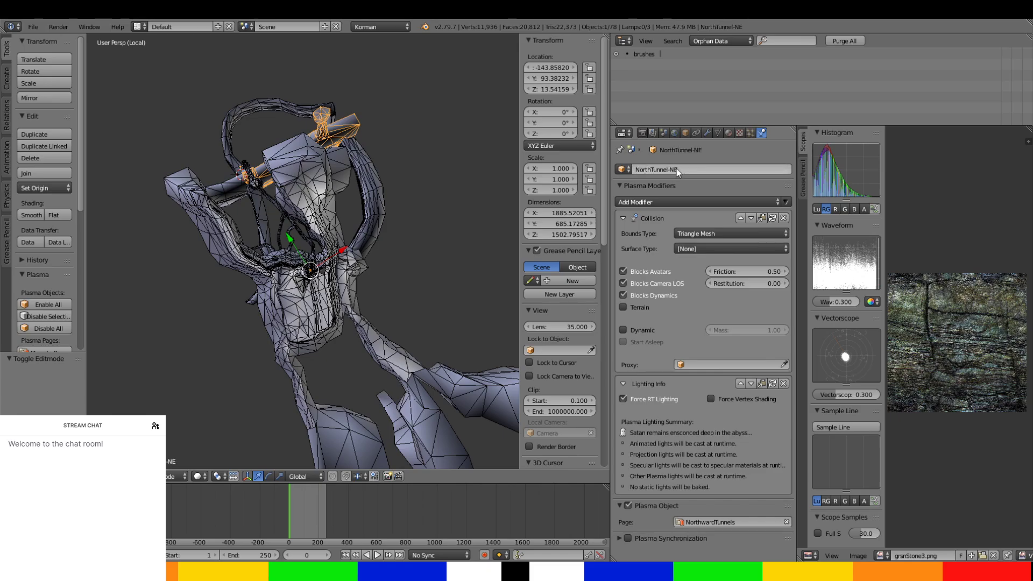
Rename the curved side tunnel, extcliffs.001, as NorthTunnel-SOUTH.
right_click(375, 173)
left_click(672, 167)
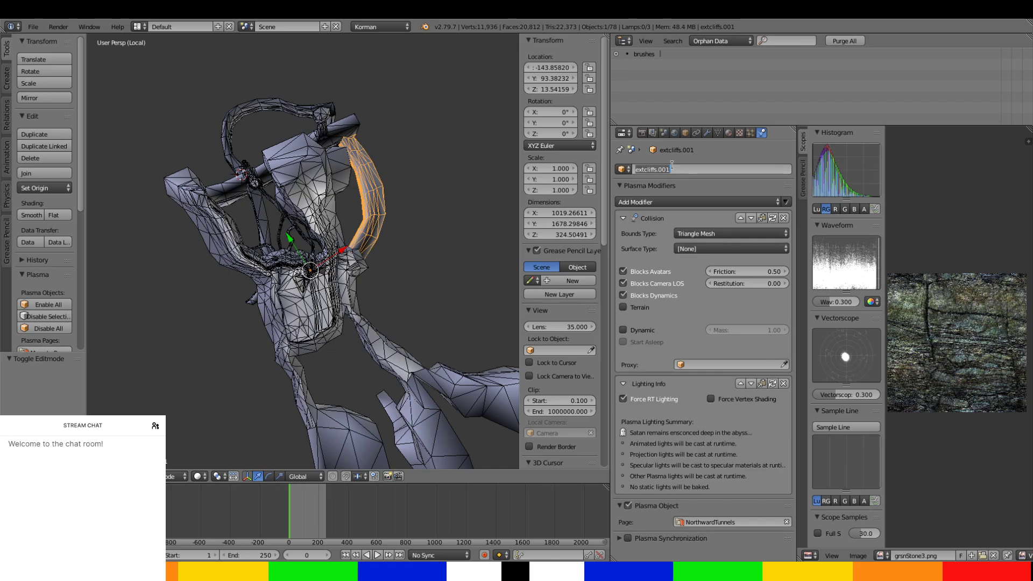
type("N")
type("TH")
key("Return")
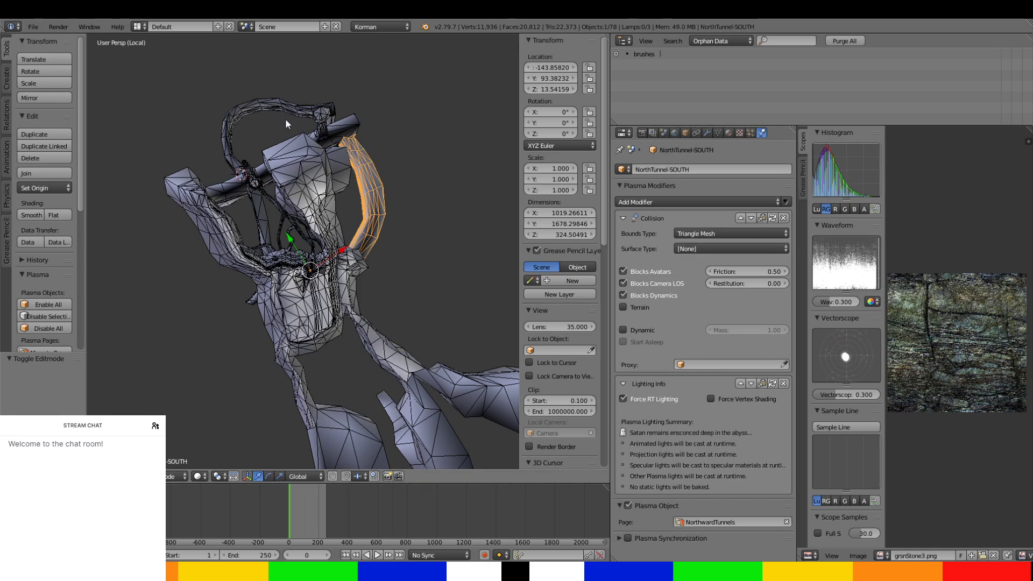
middle_click_drag(285, 118, 172, 205)
scroll(296, 140, "up", 4)
scroll(311, 232, "down", 3)
scroll(338, 295, "up", 3)
middle_click_drag(338, 295, 340, 321)
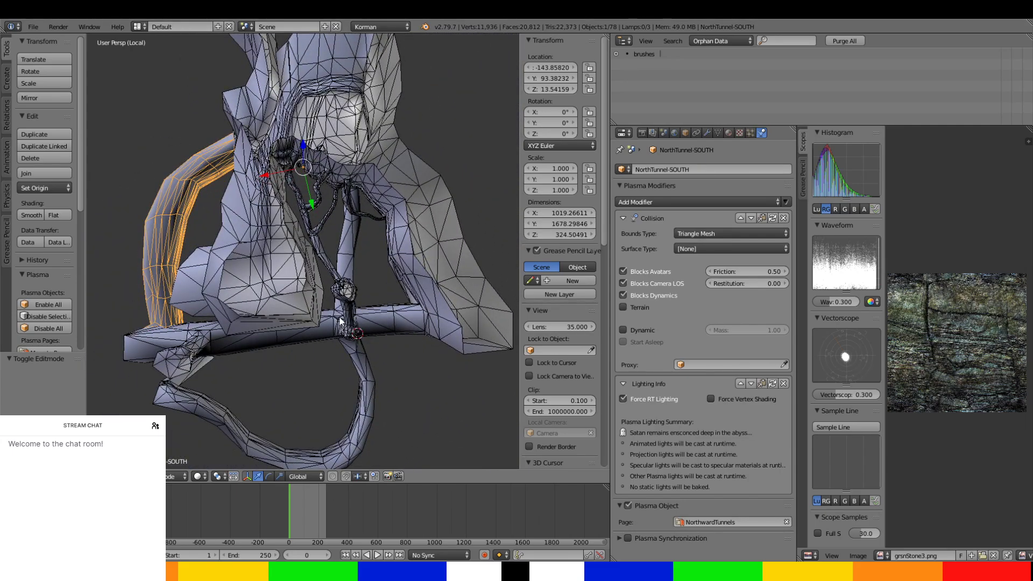
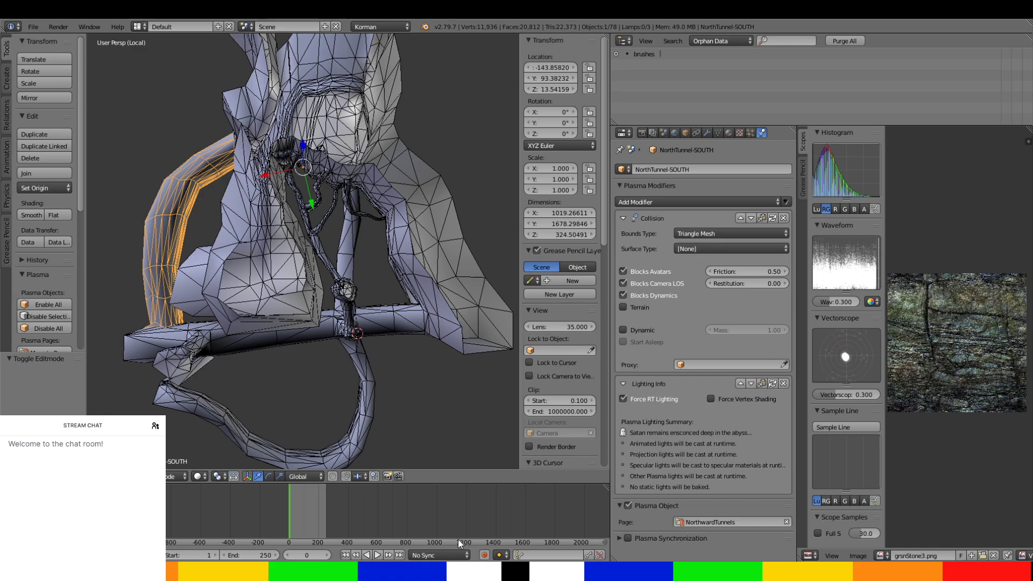
Select the main exterior cliffs object, extcliffs, and open its mesh for editing near the cliff seam.
middle_click_drag(198, 325, 224, 313)
scroll(237, 301, "up", 5)
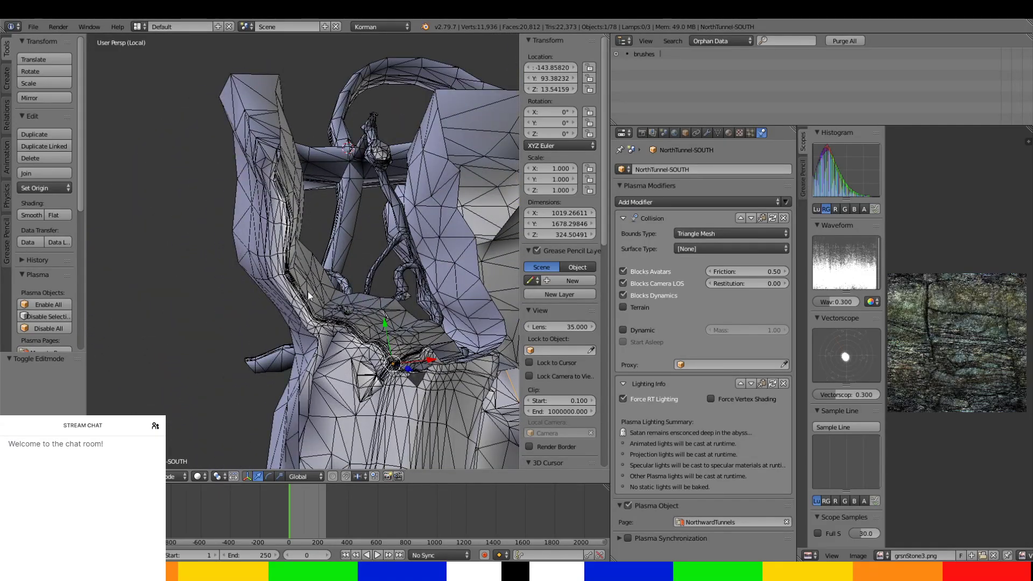
middle_click_drag(334, 302, 298, 300)
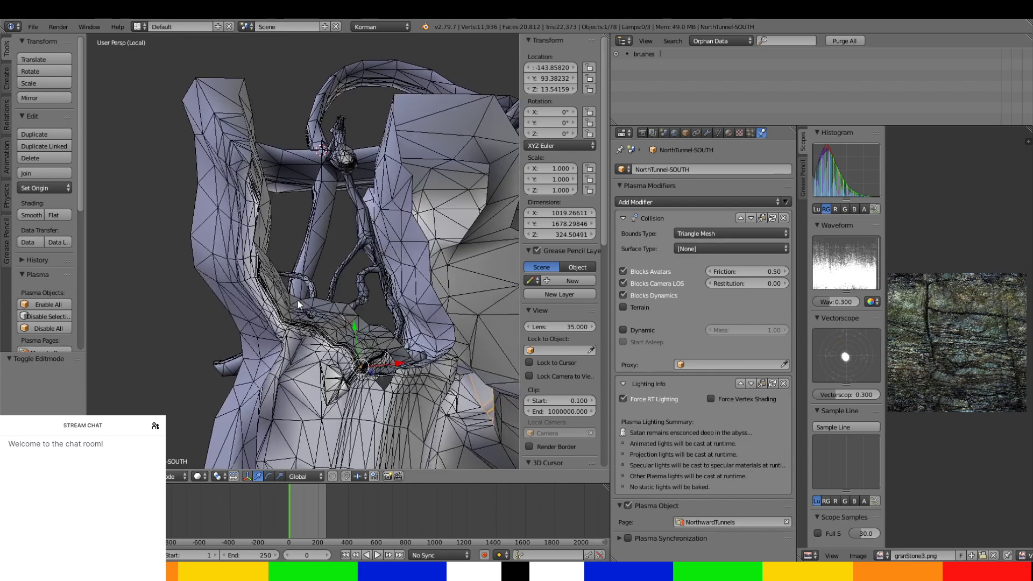
middle_click_drag(275, 340, 370, 173, "shift")
right_click(273, 228)
middle_click_drag(368, 168, 282, 166)
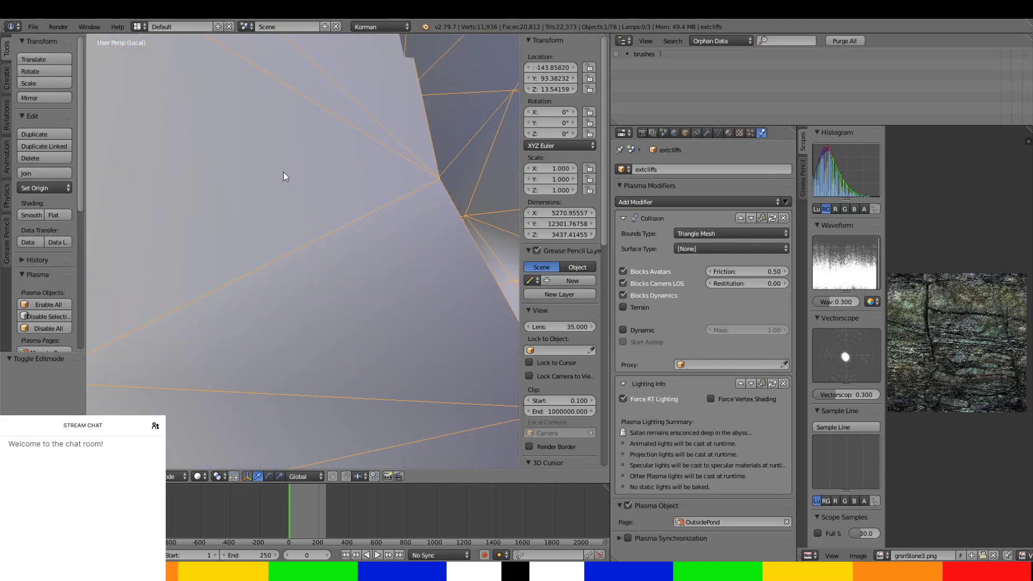
key("Tab")
middle_click_drag(396, 221, 387, 222)
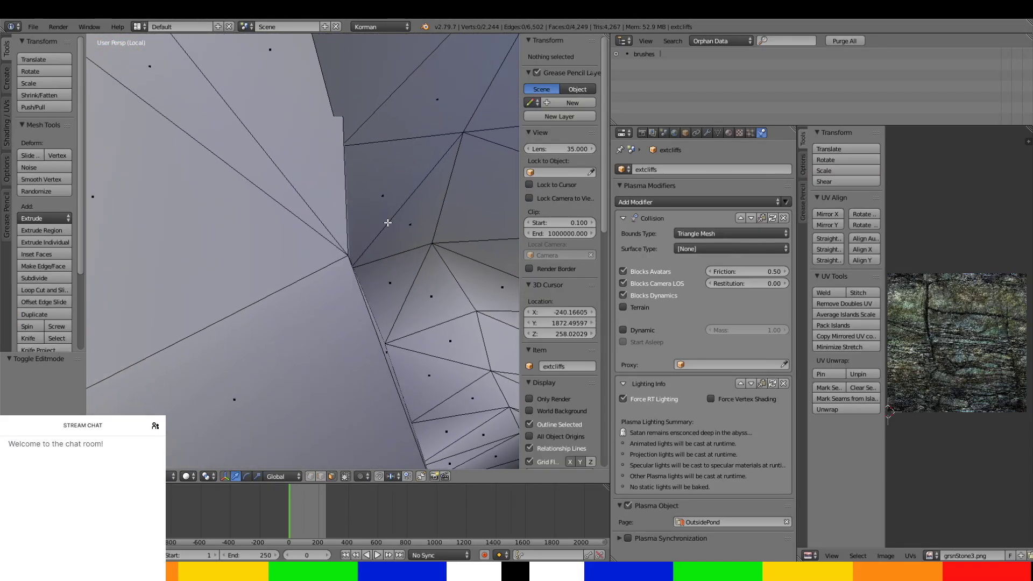
Move the triangular face beside the cliff seam about -20.7 units along X.
right_click(346, 92)
scroll(369, 135, "down", 5)
scroll(334, 222, "up", 3)
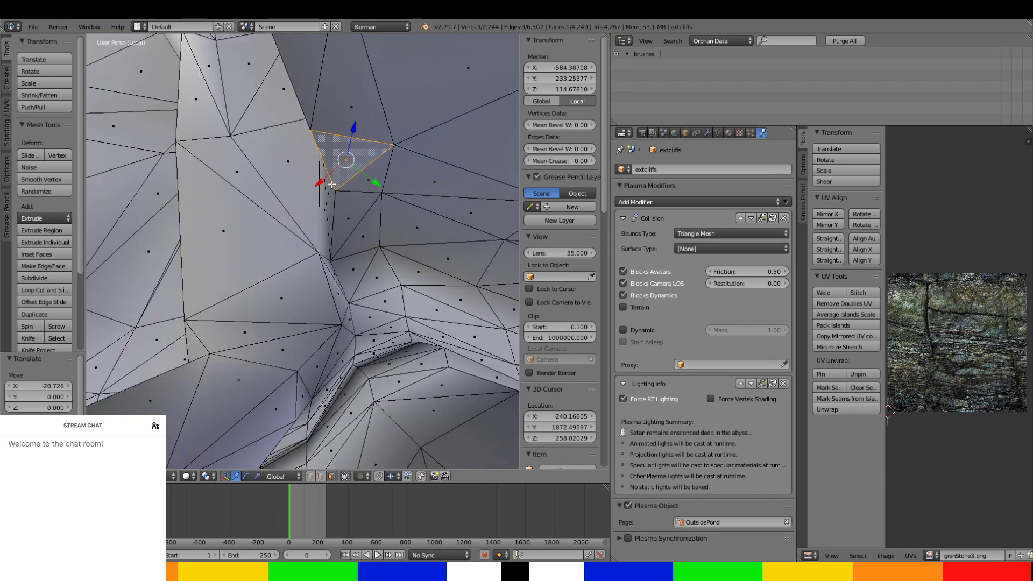
Select the narrow sliver faces along the cliff seam and nudge them along X, finishing with a move of about -0.785.
middle_click_drag(332, 184, 345, 226)
scroll(336, 236, "up", 3)
right_click(388, 96)
middle_click_drag(387, 95, 378, 91)
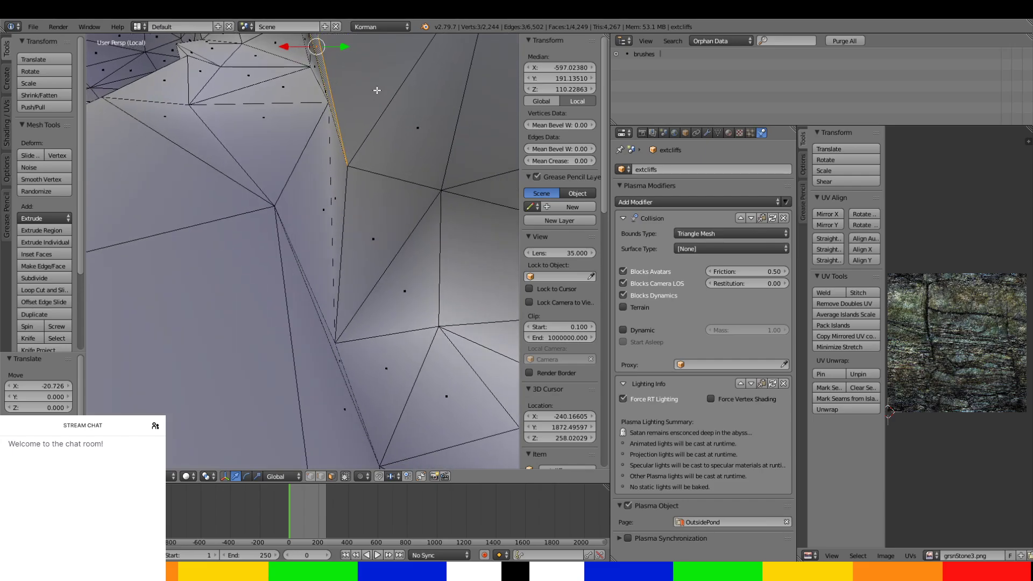
left_click_drag(331, 201, 338, 197)
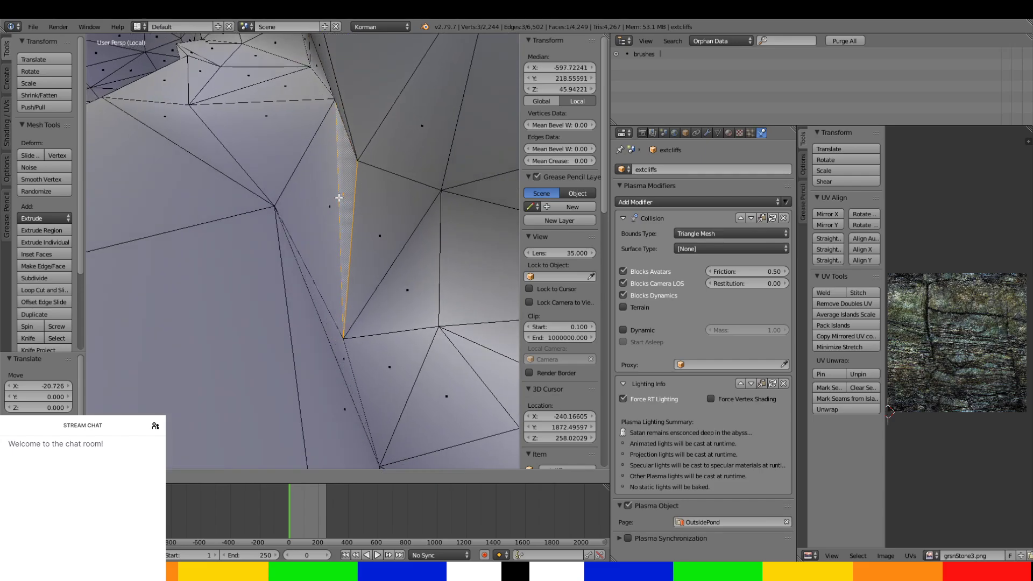
middle_click_drag(334, 201, 420, 176)
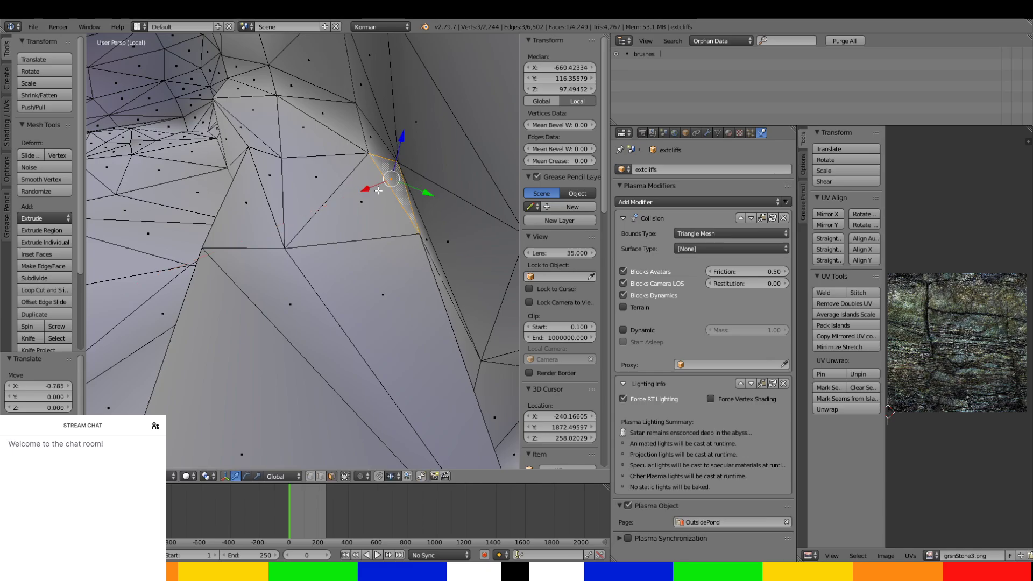
Reposition individual vertices along the cliff seam, shifting the lower ledge vertex about -14.249 units along X.
middle_click_drag(379, 190, 400, 419)
scroll(409, 211, "up", 4)
scroll(409, 210, "down", 4)
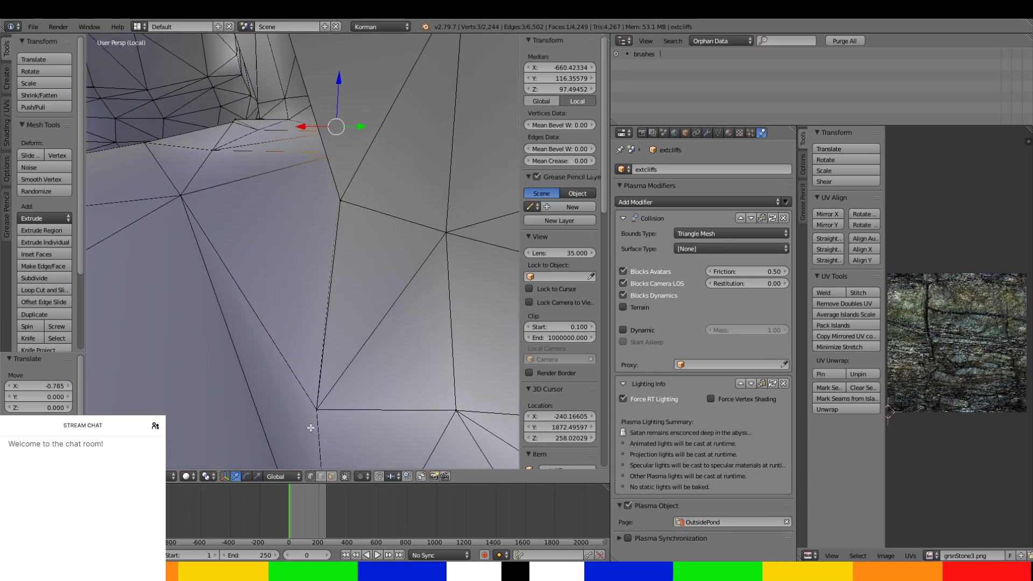
right_click(335, 200)
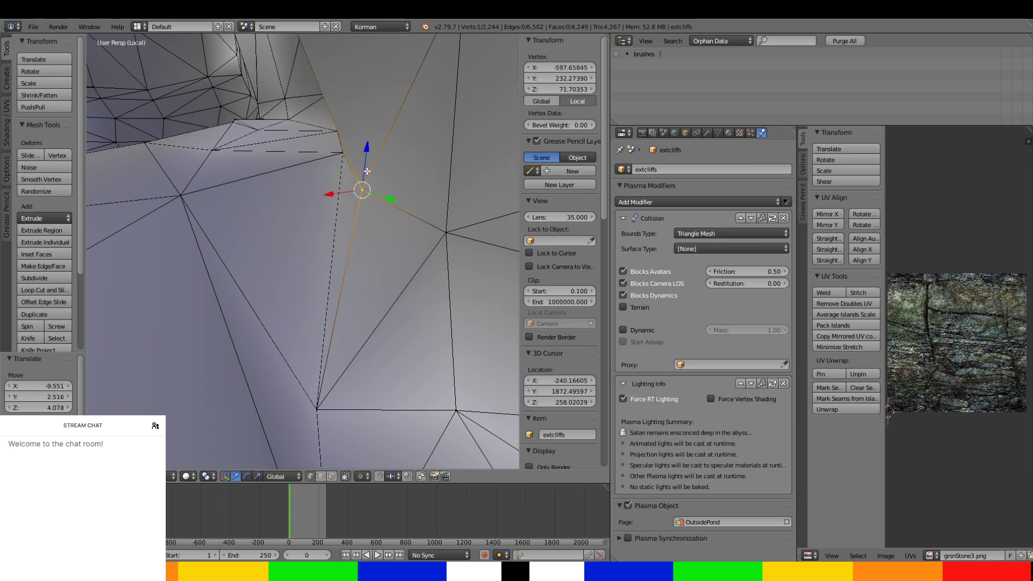
middle_click_drag(370, 138, 250, 405)
middle_click_drag(298, 238, 244, 346)
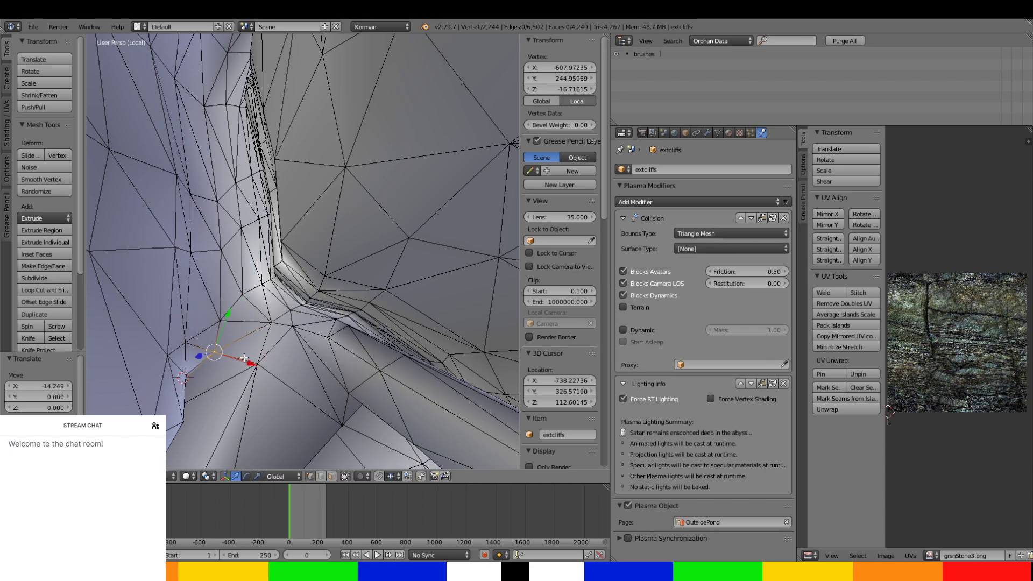
Move the upper seam vertex along X to about -620.1 and switch the mesh to face selection.
middle_click_drag(244, 358, 285, 282)
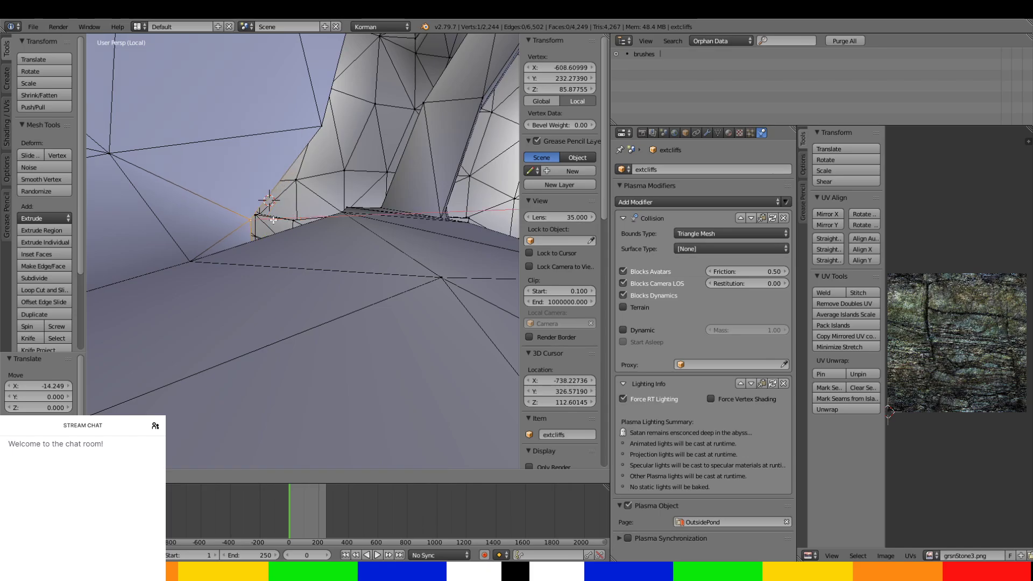
left_click_drag(262, 220, 261, 220)
middle_click_drag(261, 220, 353, 322)
left_click(292, 224)
key("Tab")
key("Tab")
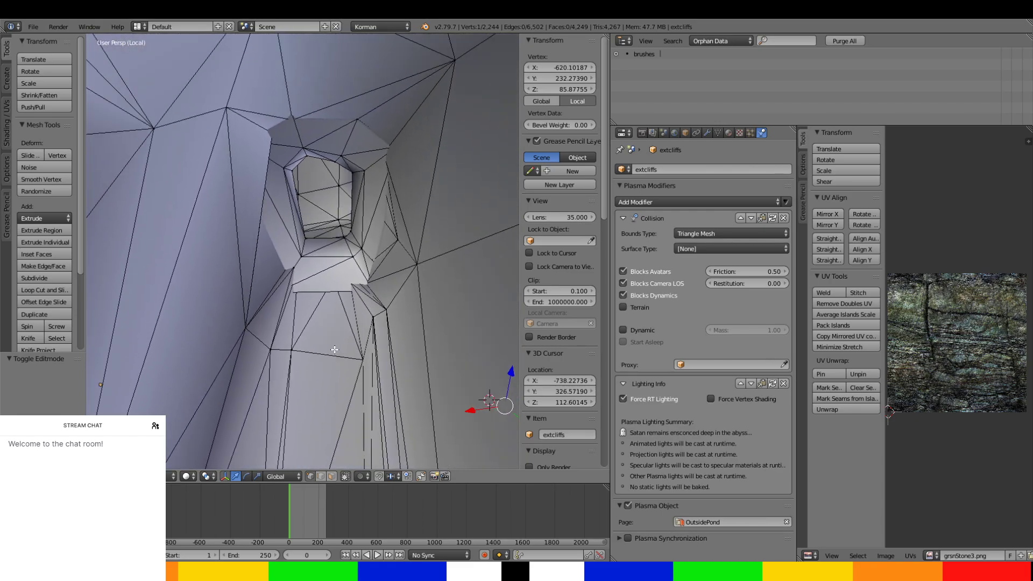
left_click(332, 477)
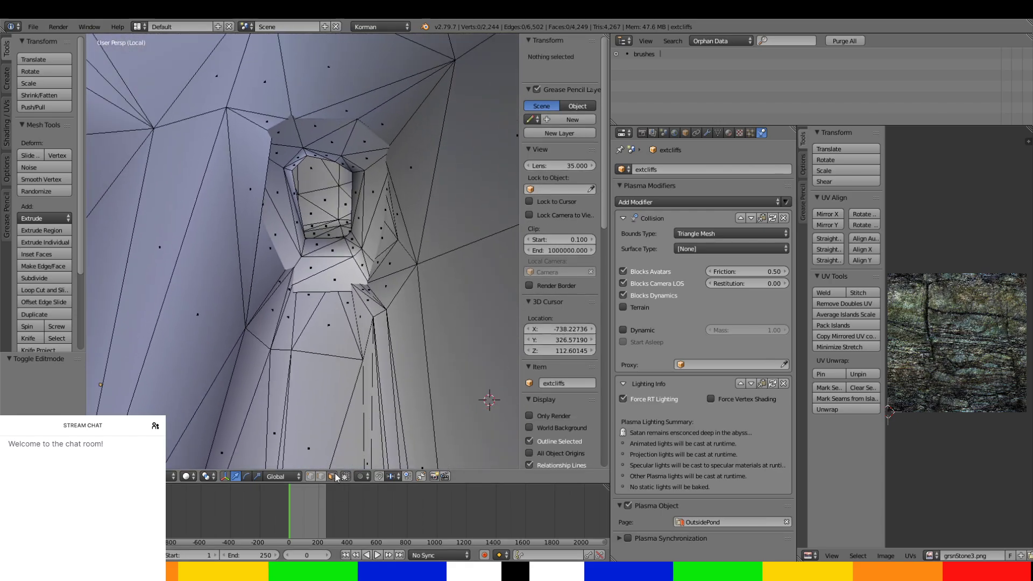
right_click(365, 141)
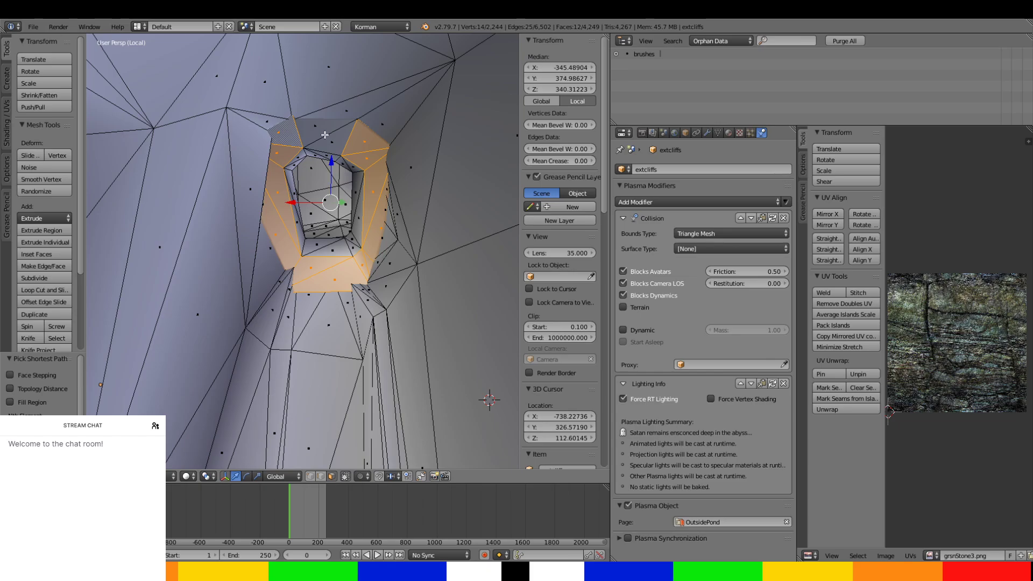
scroll(370, 223, "up", 5)
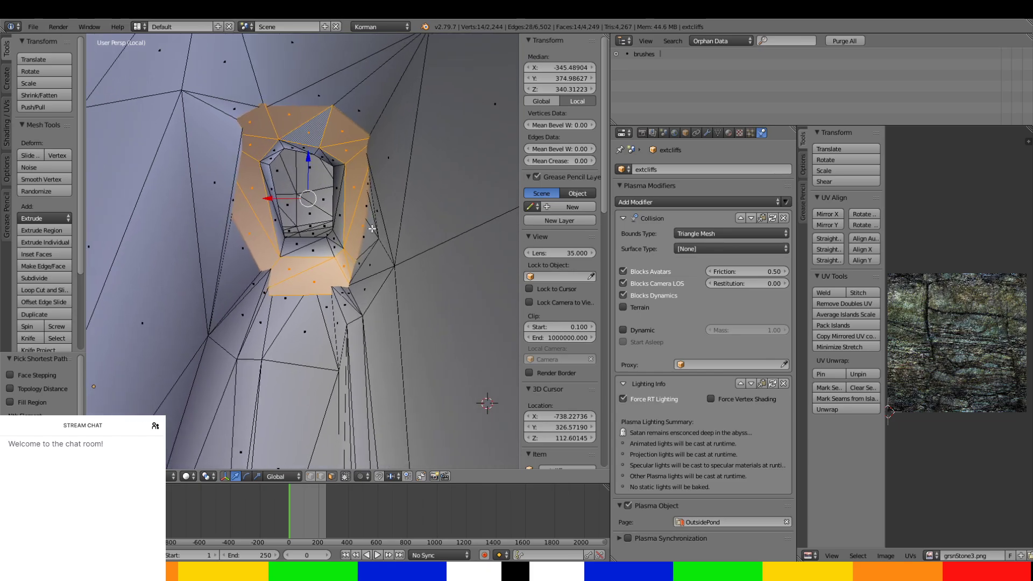
middle_click_drag(358, 322, 338, 315)
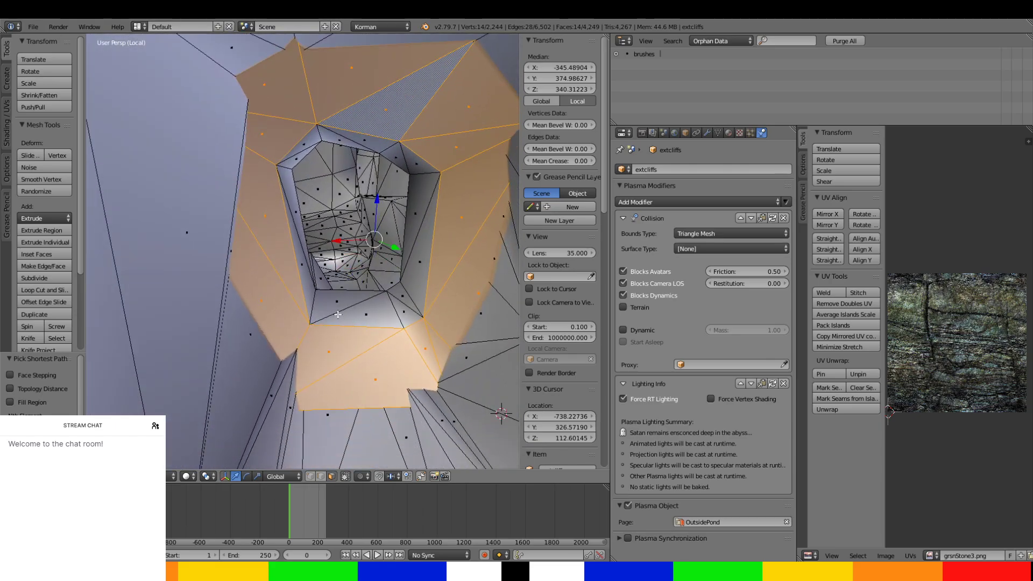
Select the cliff faces bordering the tunnel mouth along one side and around its lower edge.
right_click(221, 235)
right_click(263, 387, "ctrl")
right_click(340, 449, "ctrl")
right_click(482, 413, "ctrl")
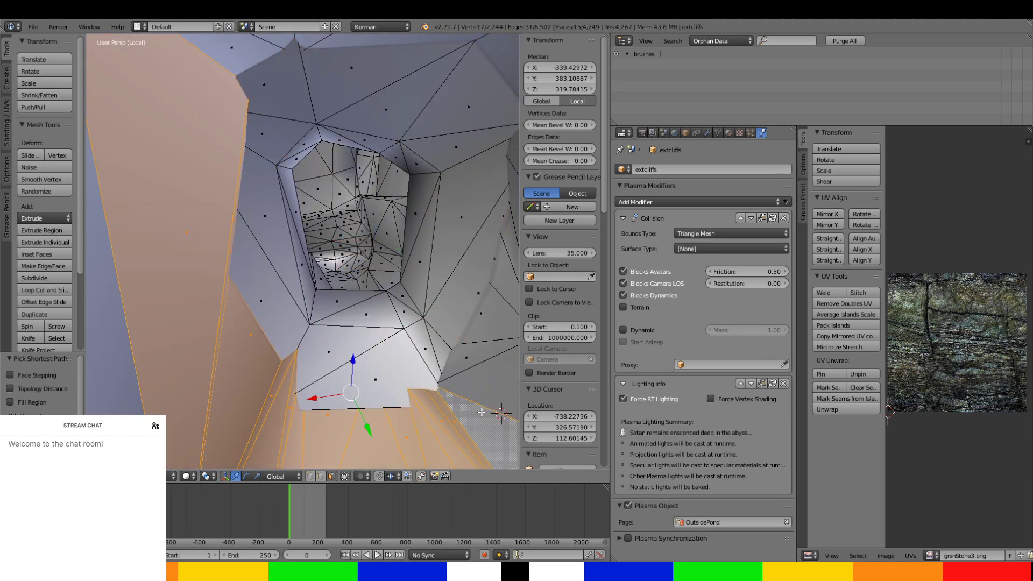
right_click(498, 330, "ctrl")
middle_click_drag(498, 324, 486, 336)
scroll(485, 344, "down", 2)
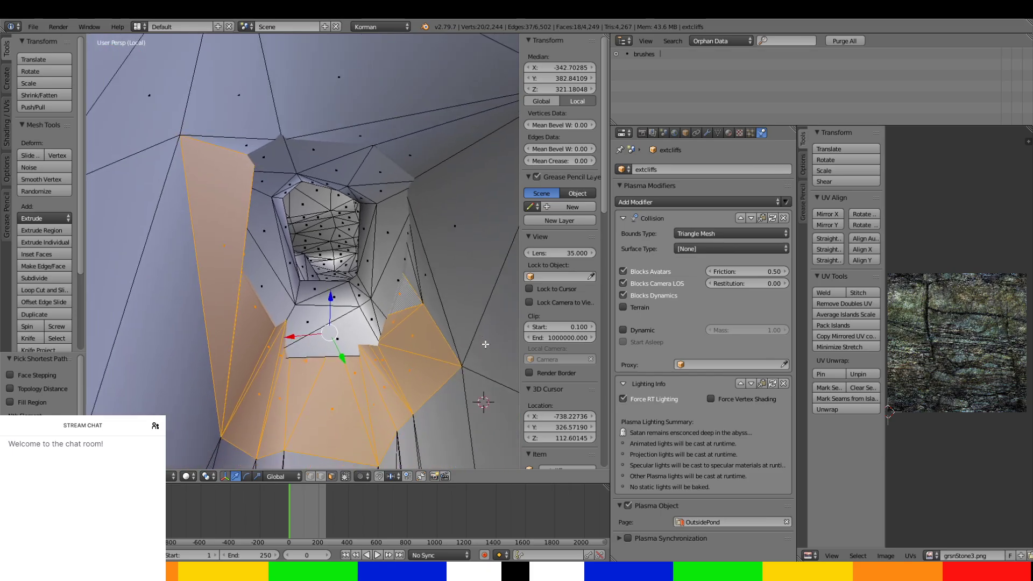
Extend the face selection across the cliff walls above and on both sides of the tunnel mouth.
right_click(456, 221, "ctrl")
right_click(256, 106, "ctrl")
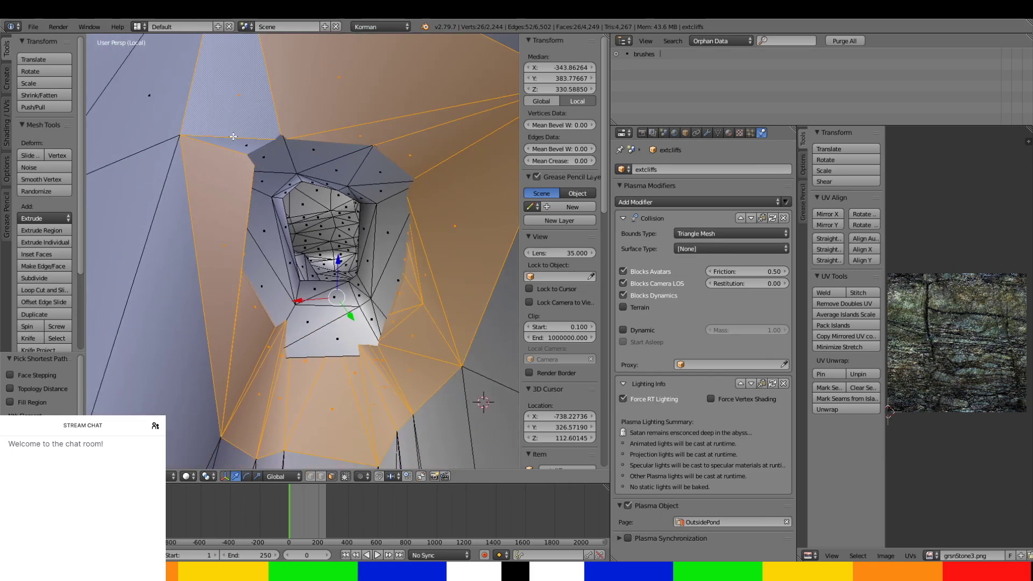
right_click(168, 312, "ctrl")
middle_click_drag(172, 329, 166, 339)
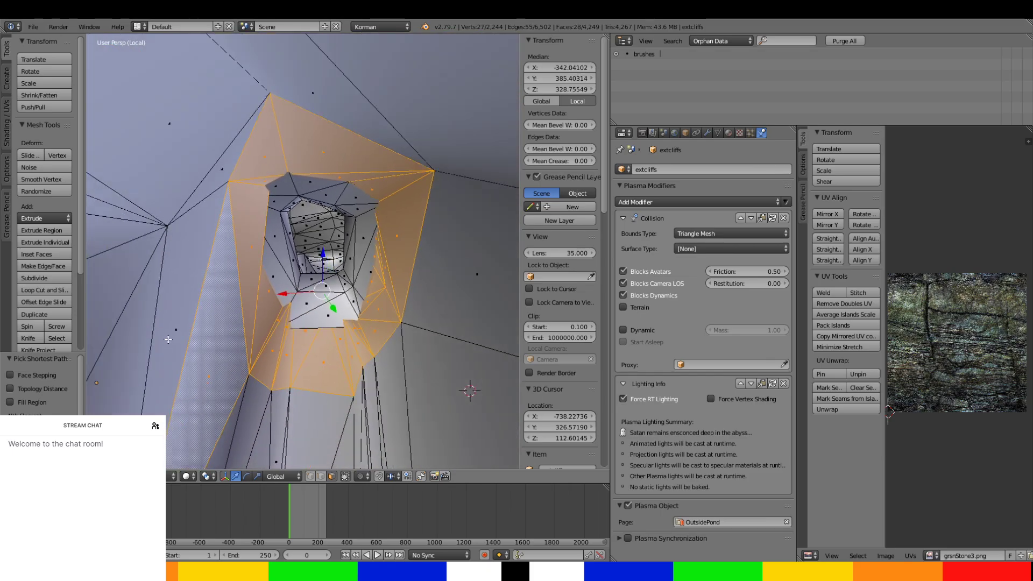
right_click(173, 293, "ctrl")
right_click(207, 104, "ctrl")
right_click(412, 109, "ctrl")
right_click(412, 110, "shift")
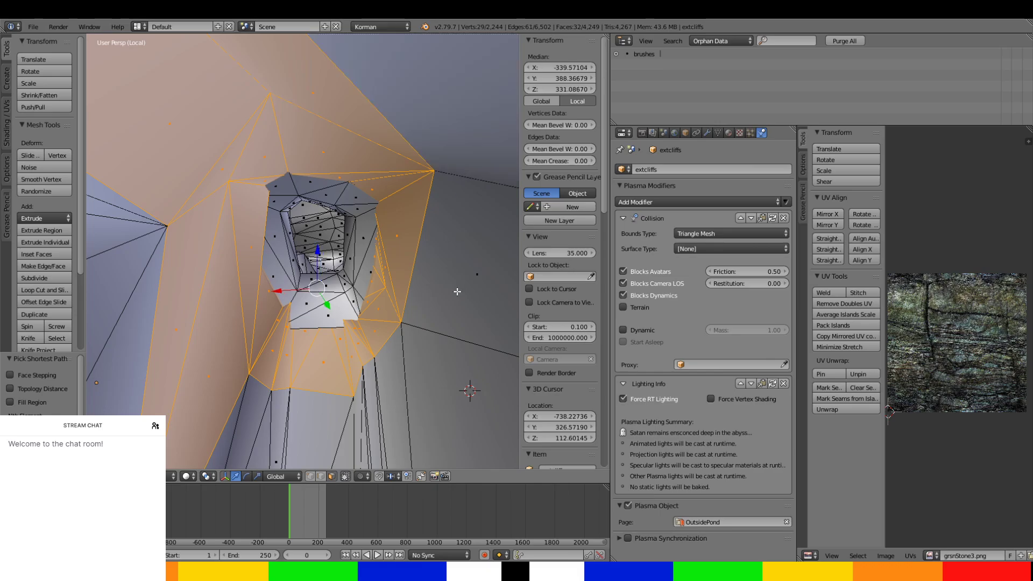
right_click(444, 129, "ctrl")
right_click(440, 395, "ctrl")
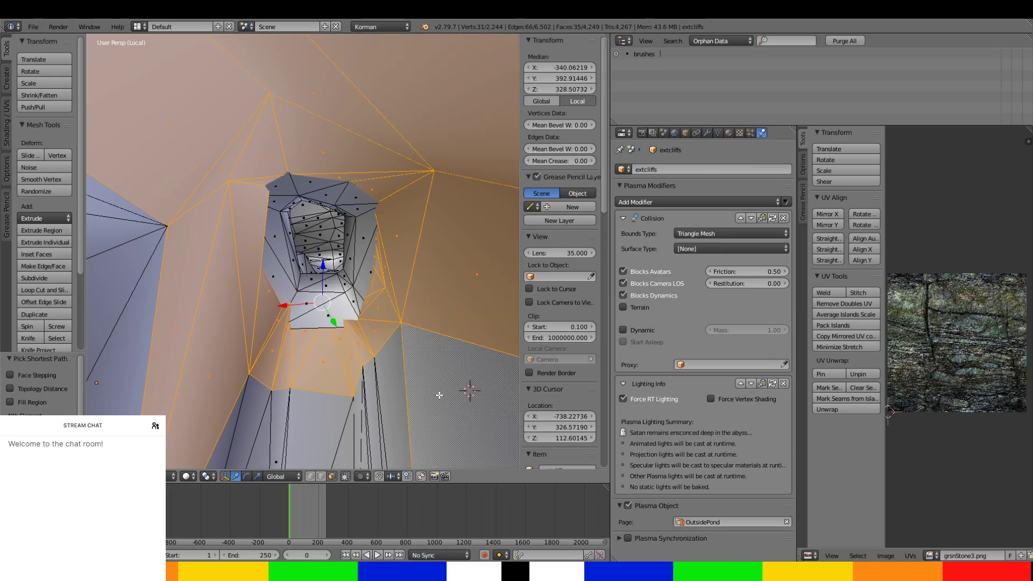
Add the passage floor in front of the tunnel mouth and its lower side walls to the selection.
right_click(237, 431, "ctrl")
middle_click_drag(236, 431, 242, 380)
scroll(243, 409, "down", 2)
right_click(242, 380, "ctrl")
right_click(412, 416, "ctrl")
right_click(448, 370, "ctrl")
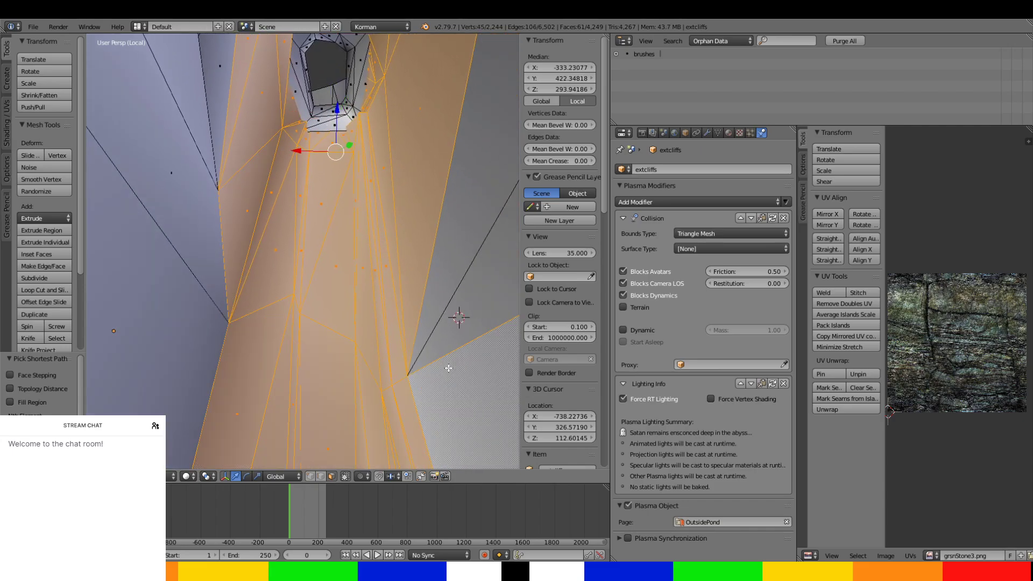
right_click(459, 282, "ctrl")
right_click(171, 282, "ctrl")
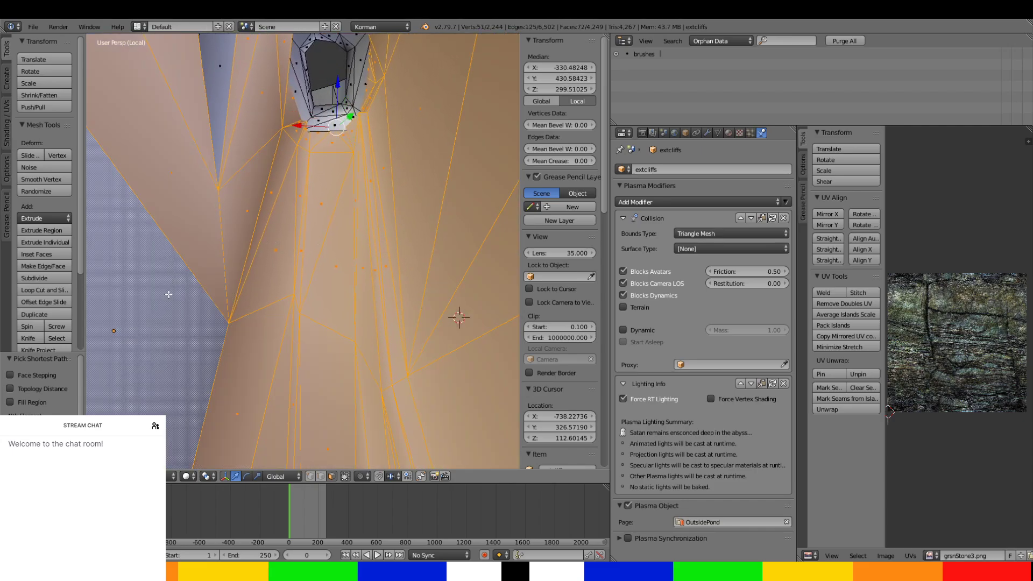
Add the remaining side wall faces and the ceiling faces above the passage to the selection.
middle_click_drag(169, 295, 172, 346)
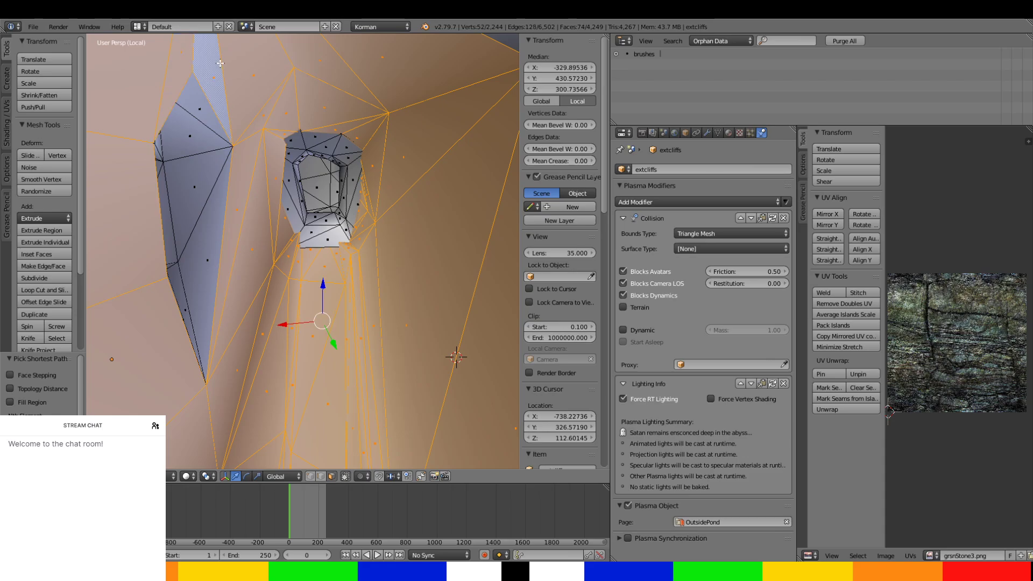
mouse_move(218, 220)
middle_mouse_down()
mouse_move(231, 223)
mouse_move(215, 222)
middle_mouse_up()
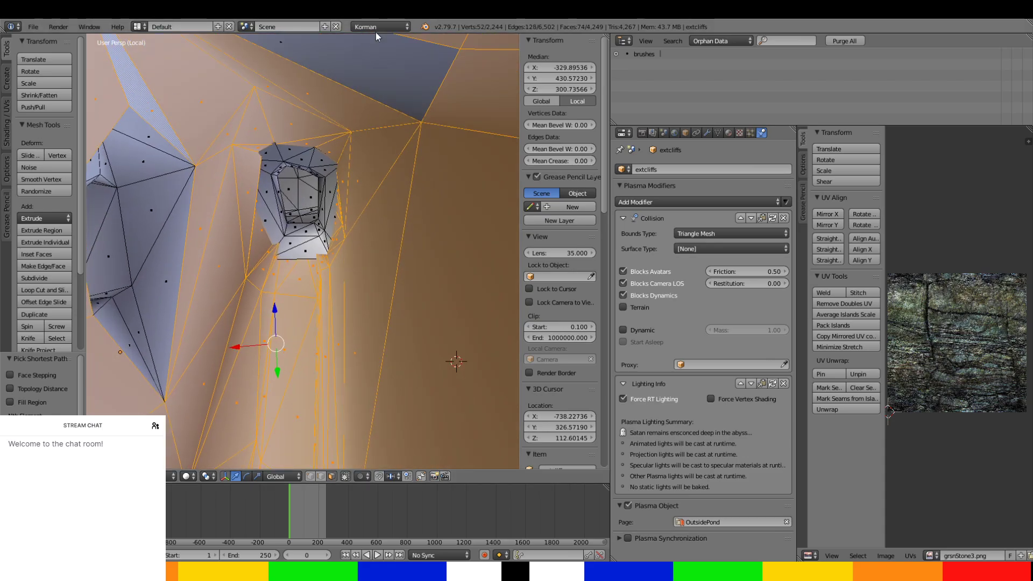
right_click(376, 64, "ctrl")
scroll(360, 163, "down", 8)
Extend the selection over the passage's outer shell, including its underside and upper edge faces.
middle_click_drag(360, 163, 266, 196)
right_click(324, 223, "ctrl")
right_click(354, 360, "ctrl")
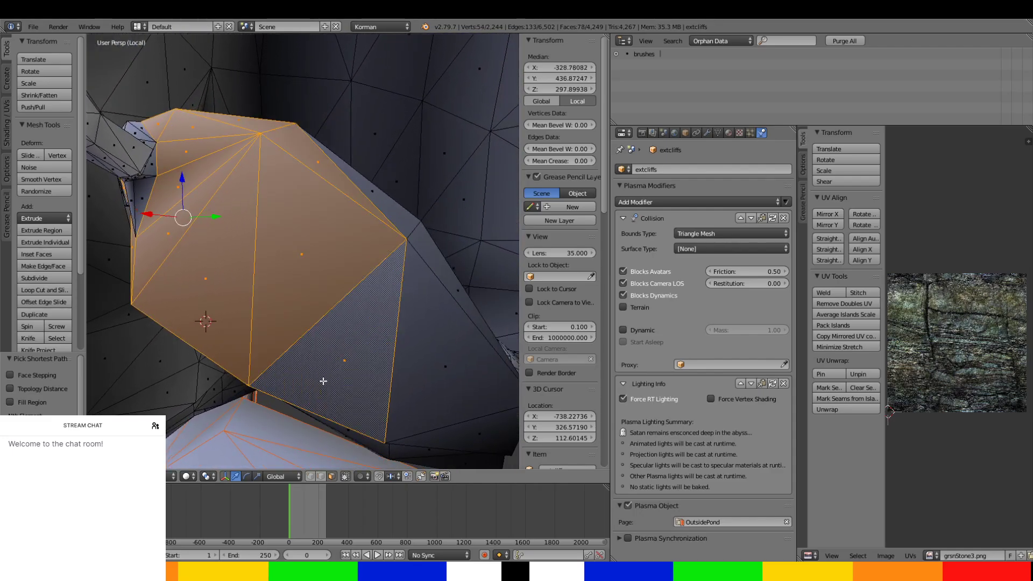
middle_click_drag(323, 381, 342, 162)
right_click(330, 208, "ctrl")
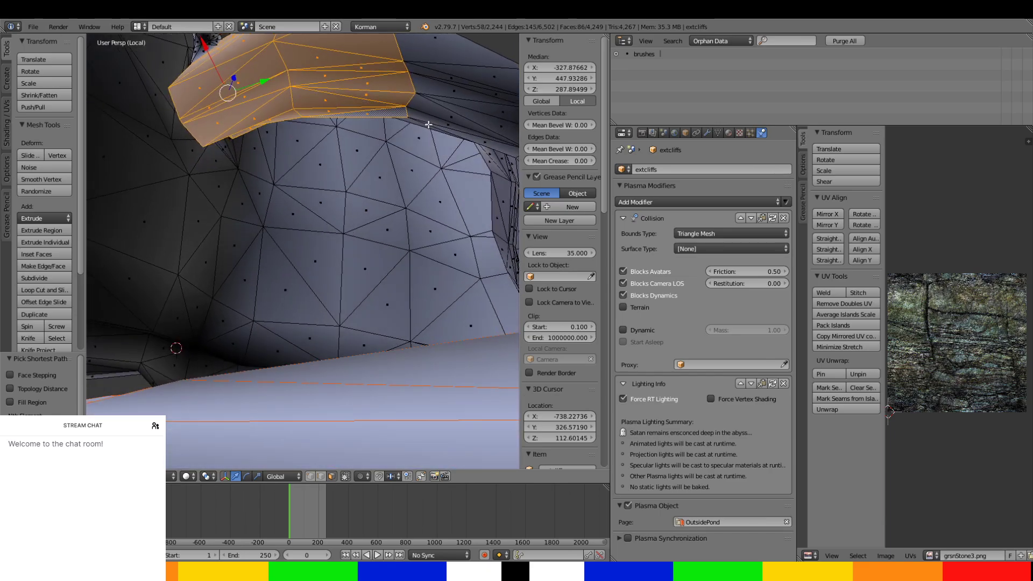
middle_click_drag(427, 90, 402, 150)
right_click(332, 191, "ctrl")
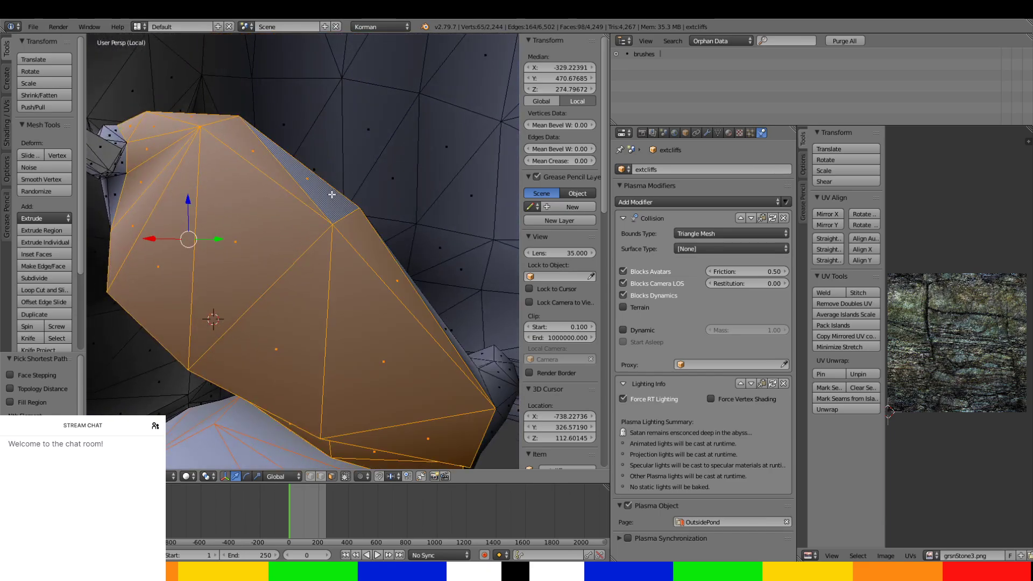
middle_click_drag(333, 191, 326, 224)
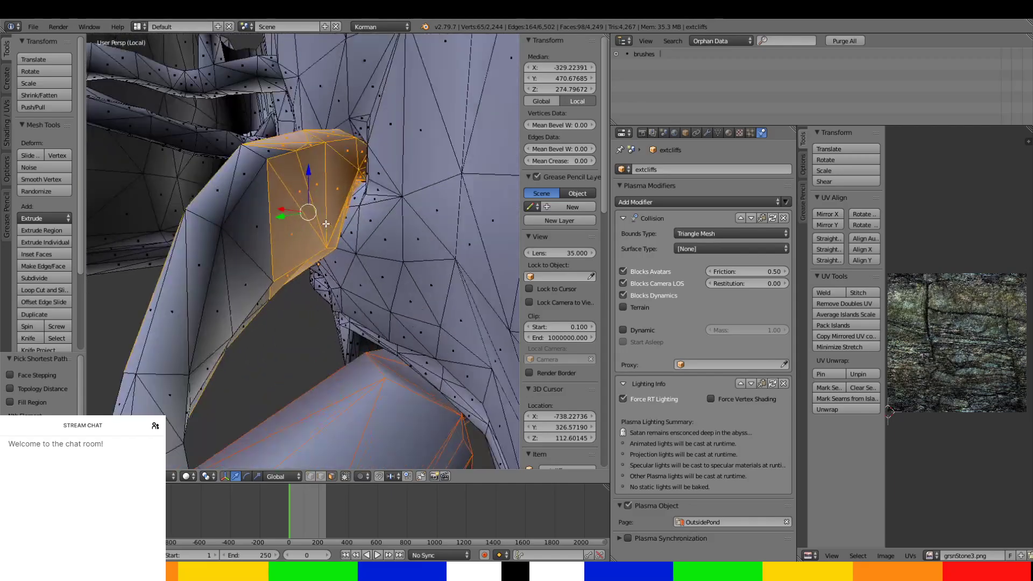
Extend the face selection over the passage's side wall and underside faces leading away from the tunnel junction.
middle_click_drag(275, 287, 334, 237)
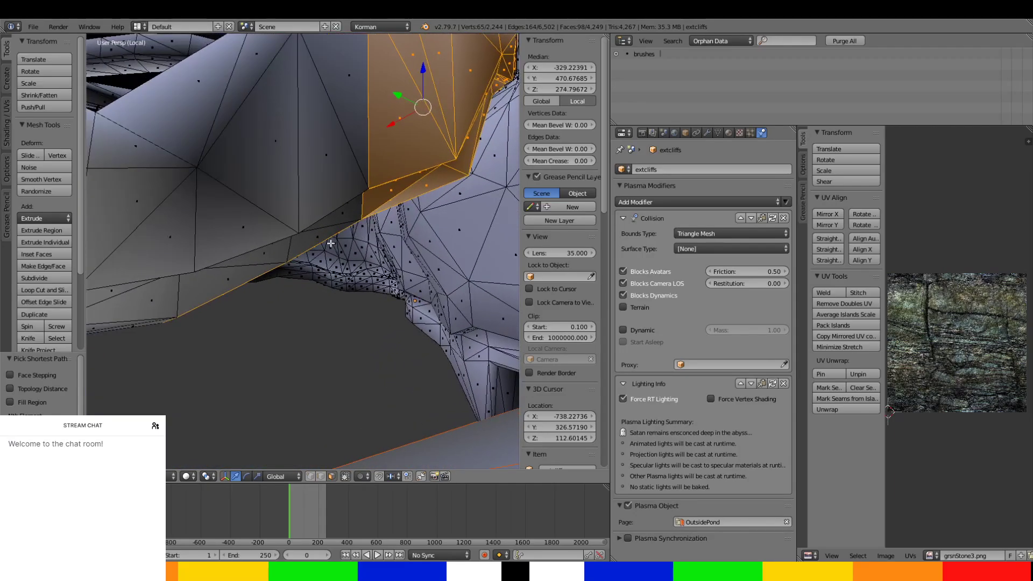
right_click(327, 235, "ctrl")
right_click(221, 81, "ctrl")
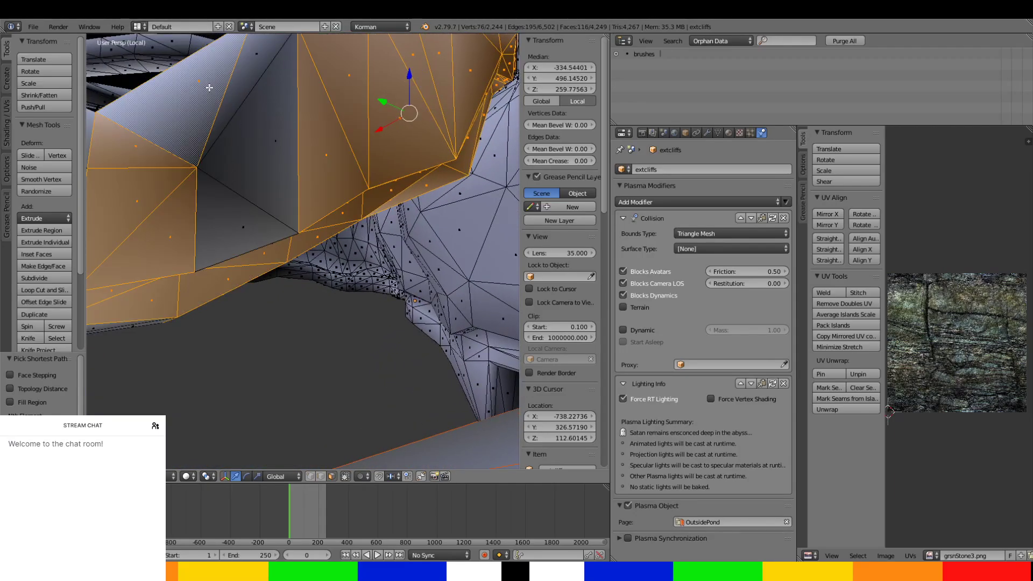
middle_click_drag(237, 244, 273, 133)
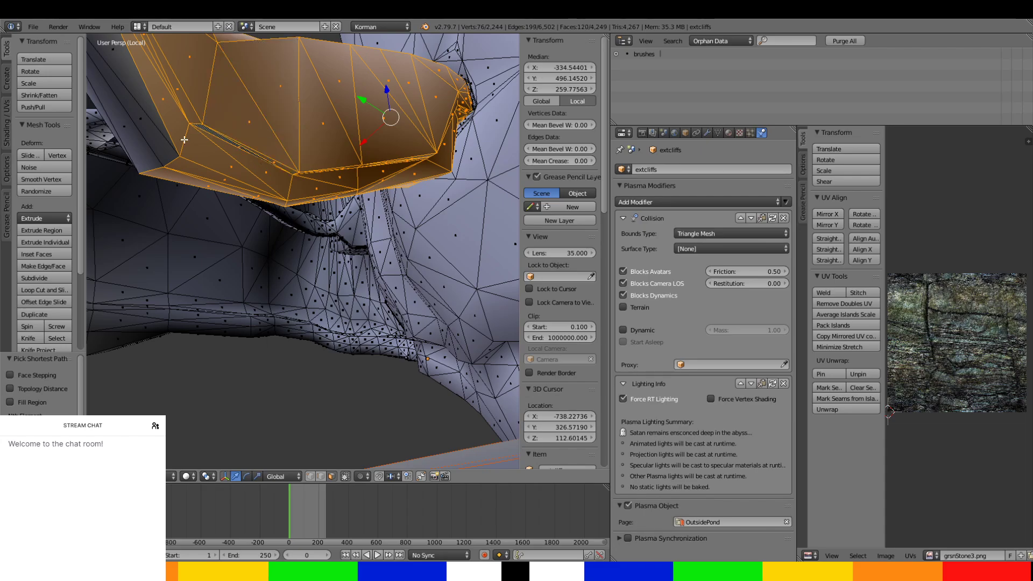
middle_click_drag(128, 155, 333, 162)
right_click(331, 180, "ctrl")
middle_click_drag(265, 217, 292, 201)
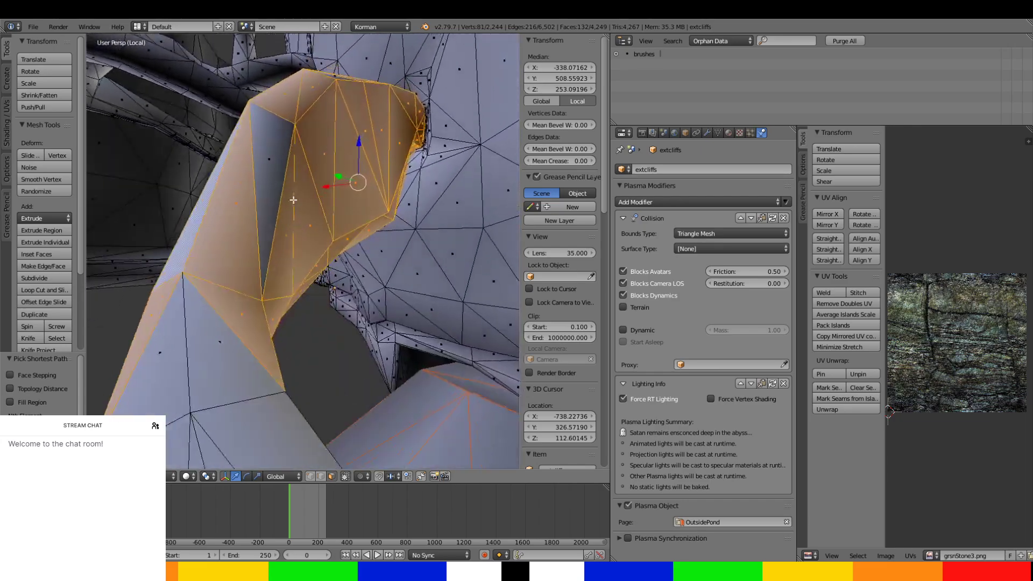
Add the remaining faces around the passage's bend and the outer wall faces just beyond it to the selection.
right_click(263, 178, "ctrl")
right_click(176, 357, "ctrl")
middle_click_drag(230, 293, 232, 252)
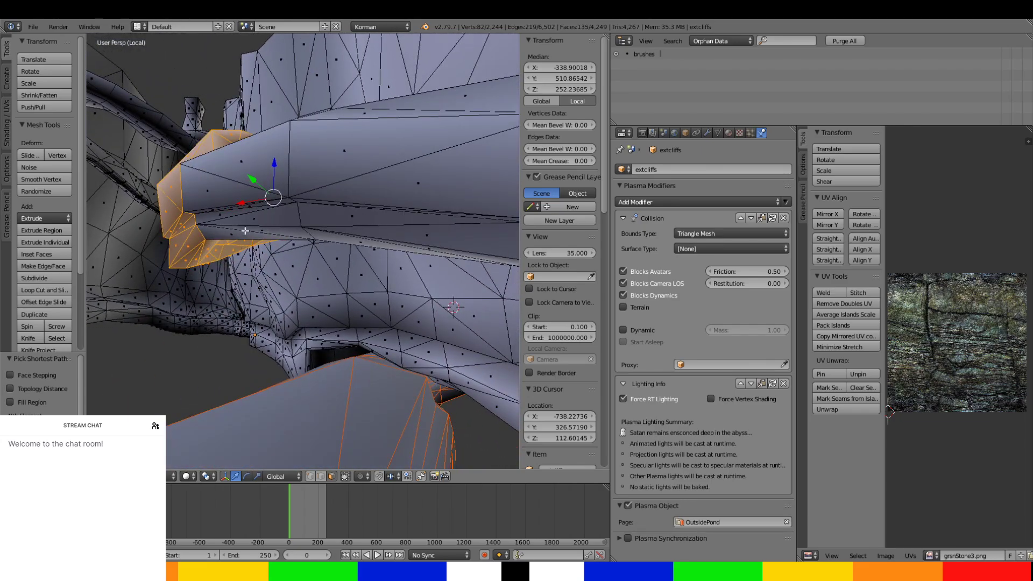
right_click(241, 233, "ctrl")
middle_click_drag(291, 174, 321, 328)
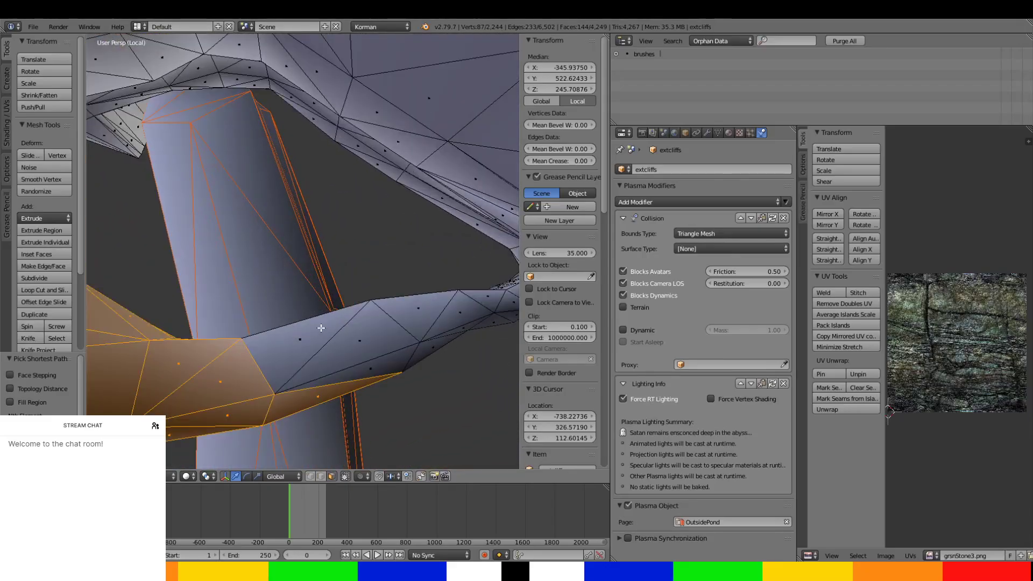
right_click(377, 370, "ctrl")
Continue the selection inside the passage, adding the next ring of wall, ceiling and floor faces.
middle_click_drag(378, 370, 281, 268)
middle_click_drag(354, 307, 321, 205)
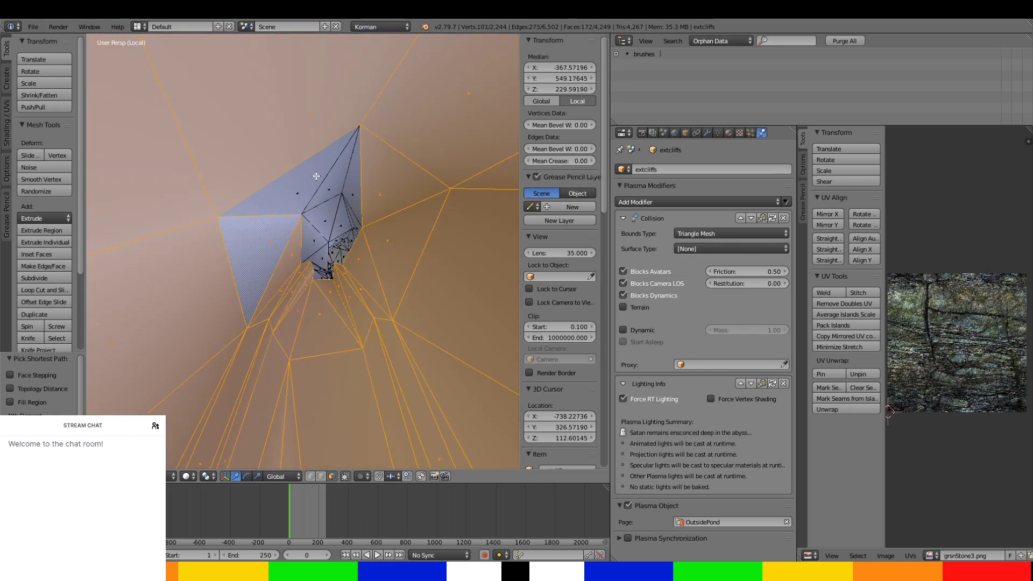
scroll(358, 194, "up", 4)
middle_click_drag(357, 201, 334, 296)
right_click(388, 405, "ctrl")
right_click(253, 389, "ctrl")
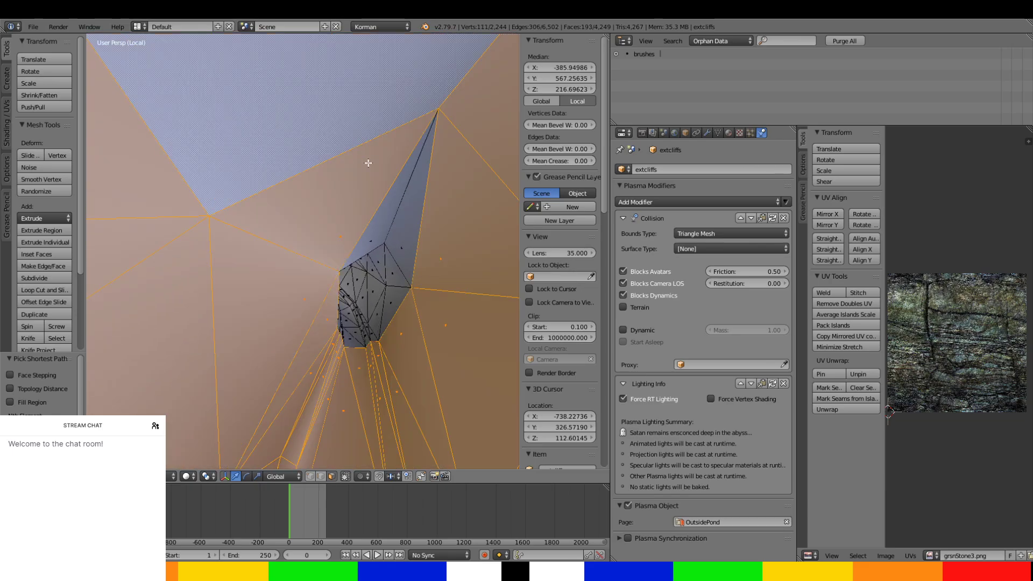
Add the wall, floor and ceiling faces deeper inside the passage to the selection.
middle_click_drag(409, 251, 437, 291)
middle_click_drag(403, 247, 347, 182)
right_click(253, 383, "ctrl")
right_click(215, 250, "ctrl")
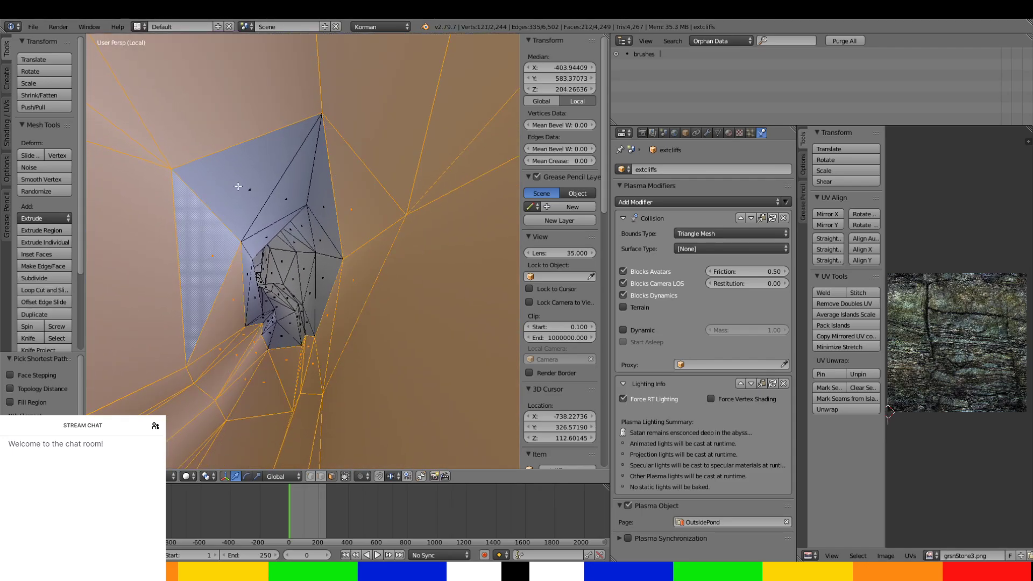
scroll(327, 272, "up", 3)
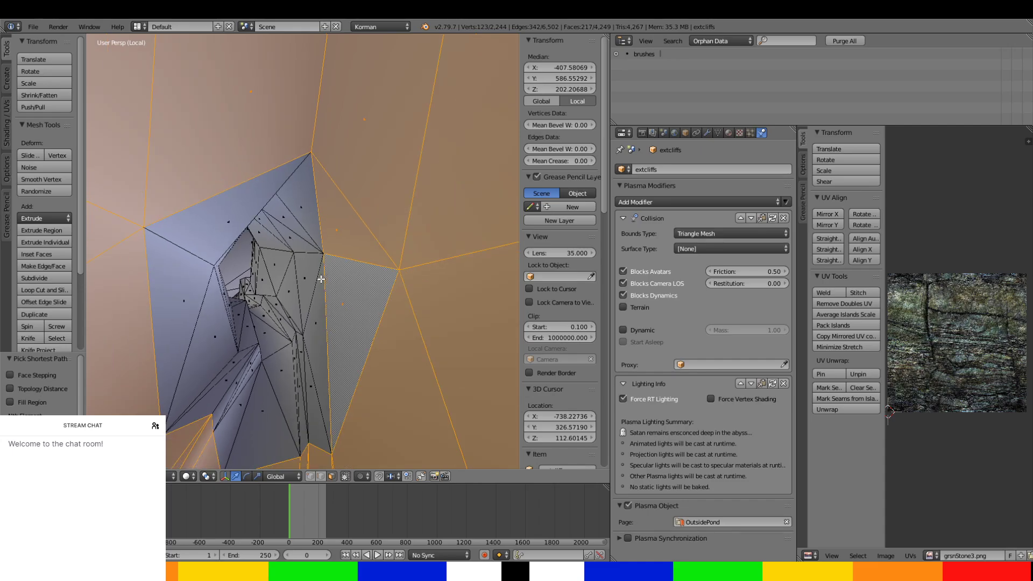
right_click(201, 386, "ctrl")
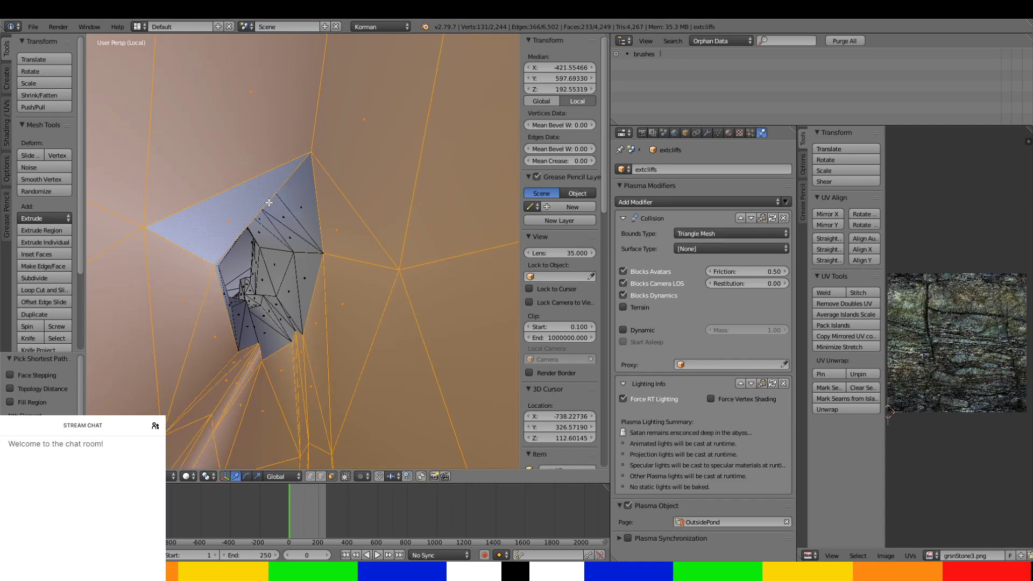
Extend the selection along the passage's outer wall and underside towards its far end at the cliffs.
middle_click_drag(282, 311, 369, 327)
scroll(369, 328, "down", 4)
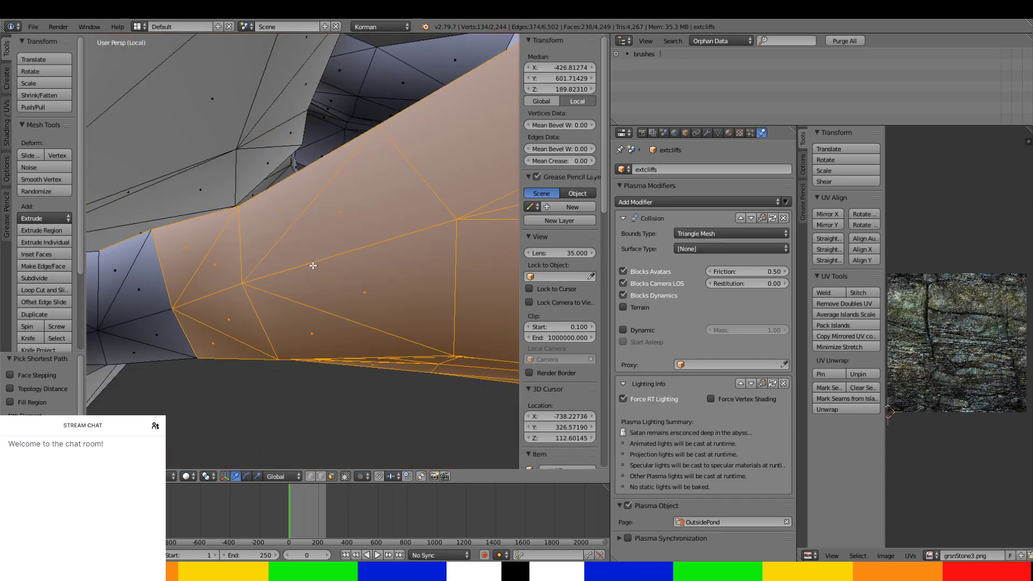
middle_click_drag(314, 265, 501, 105, "shift")
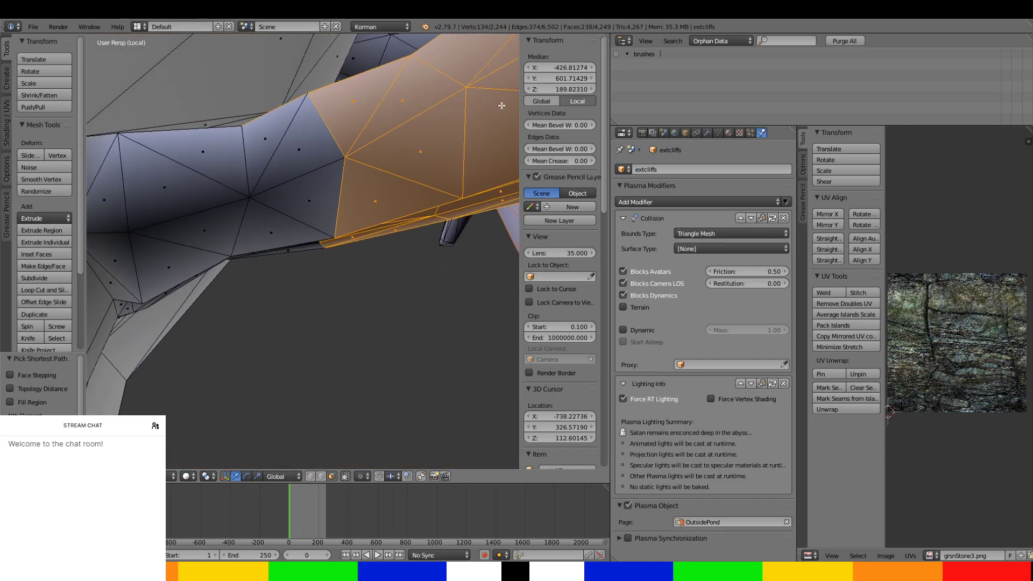
right_click(274, 124, "ctrl")
middle_click_drag(273, 123, 252, 210)
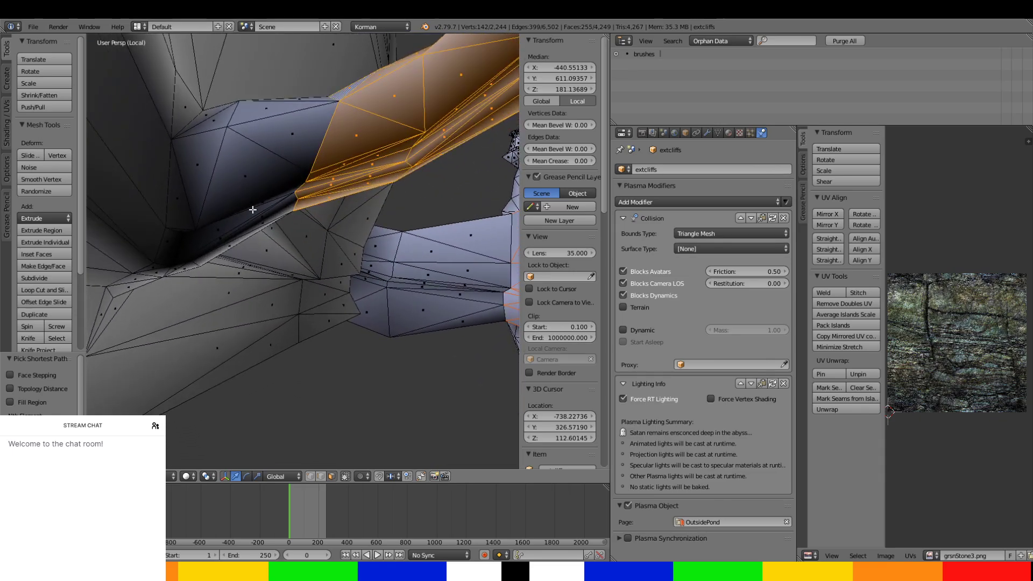
middle_click_drag(284, 106, 264, 176)
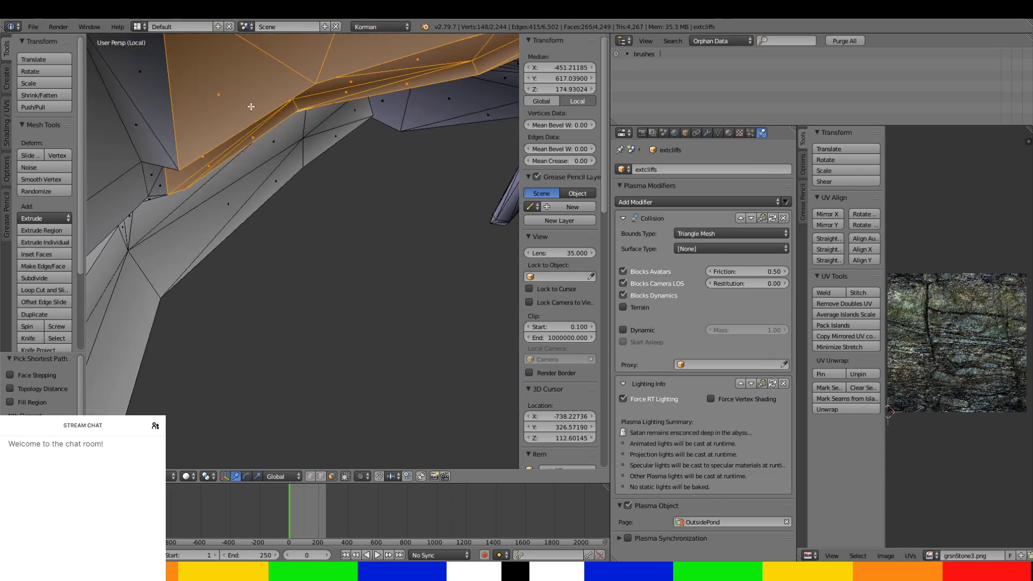
Add the last passage section's side wall and floor faces, up to where it meets the cliff wall, to the selection.
middle_click_drag(251, 106, 493, 356, "shift")
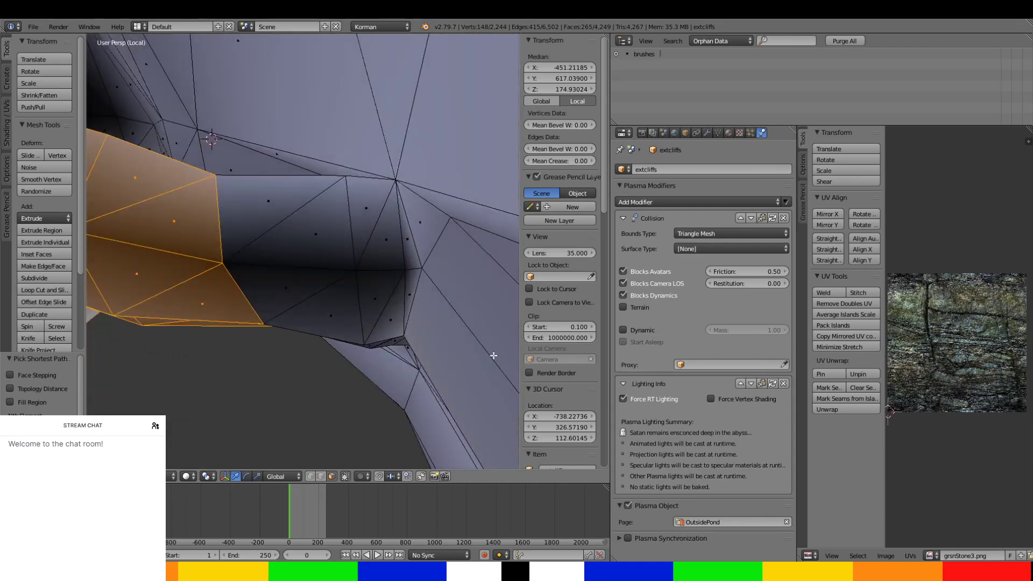
right_click(325, 331, "ctrl")
middle_click_drag(334, 323, 373, 408)
middle_click_drag(296, 308, 274, 147)
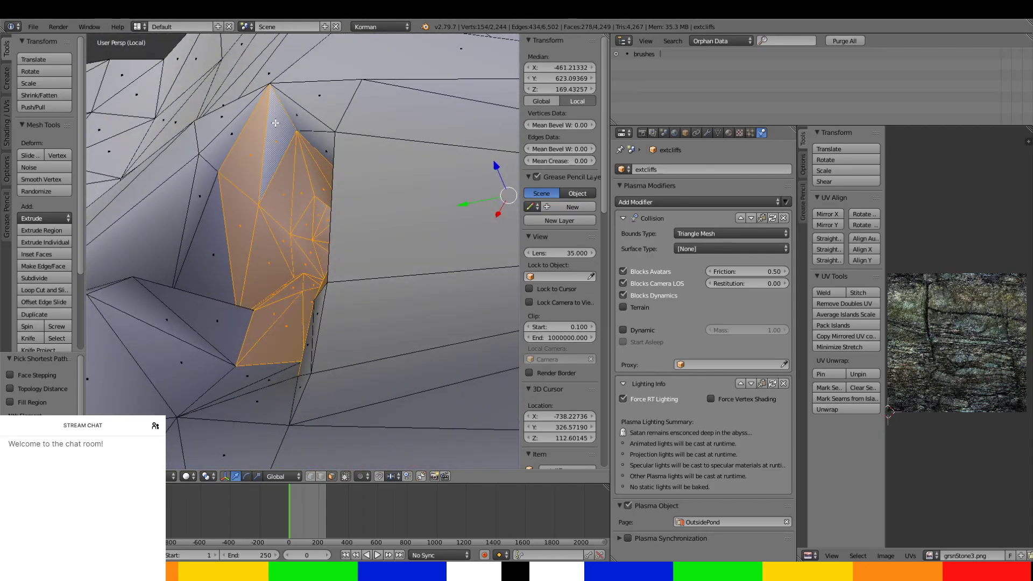
right_click(206, 270, "ctrl")
middle_click_drag(215, 285, 306, 318)
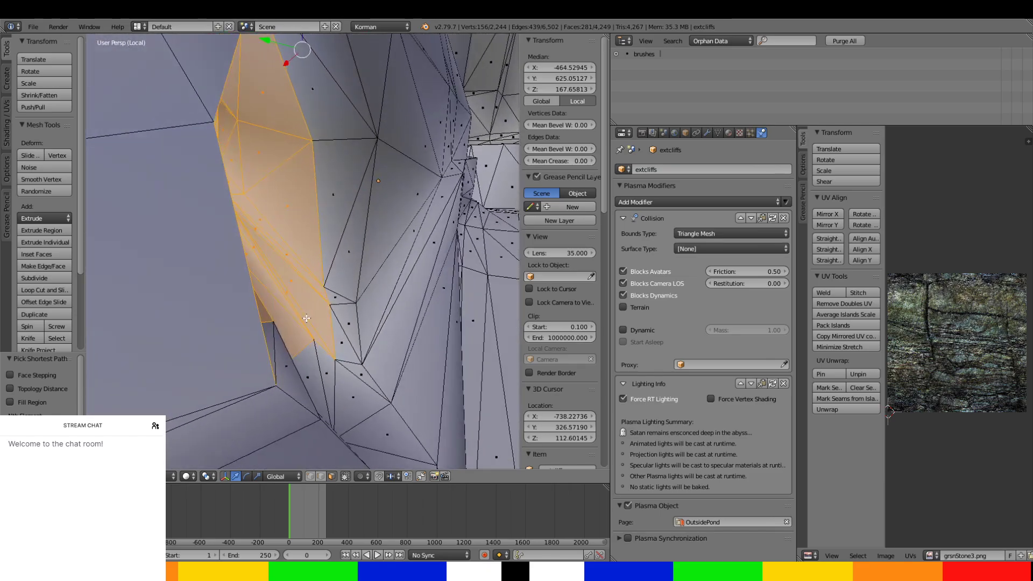
Complete the selection with the small faces in the opening's lower corner and the tapered faces below it.
right_click(341, 92, "ctrl")
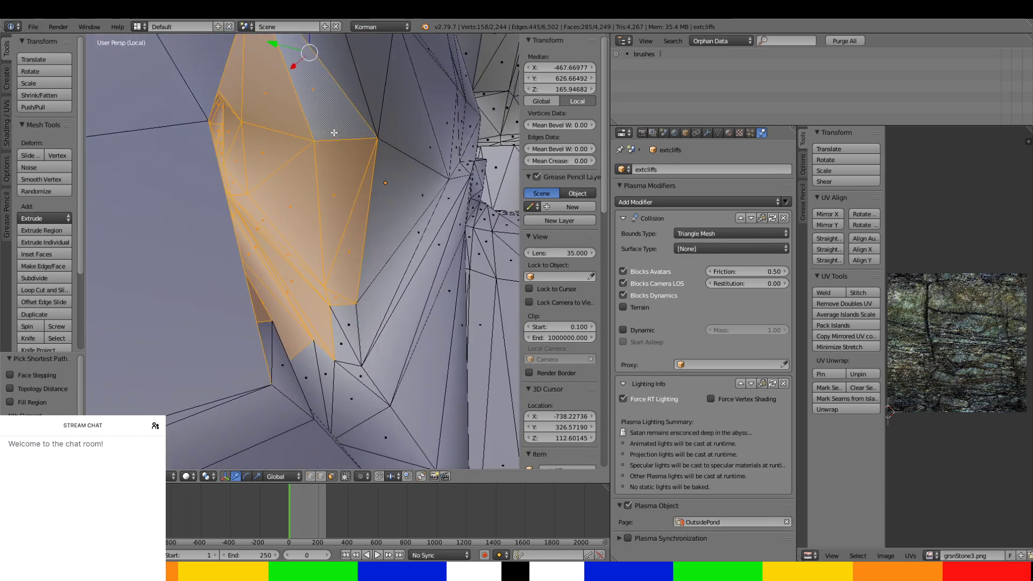
middle_click_drag(341, 93, 254, 307)
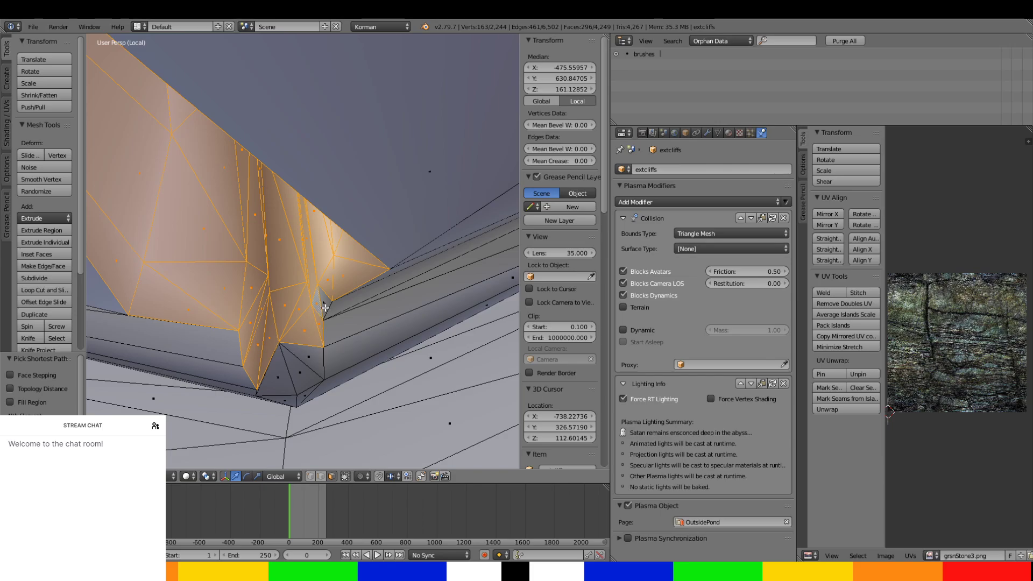
middle_click_drag(291, 386, 255, 350)
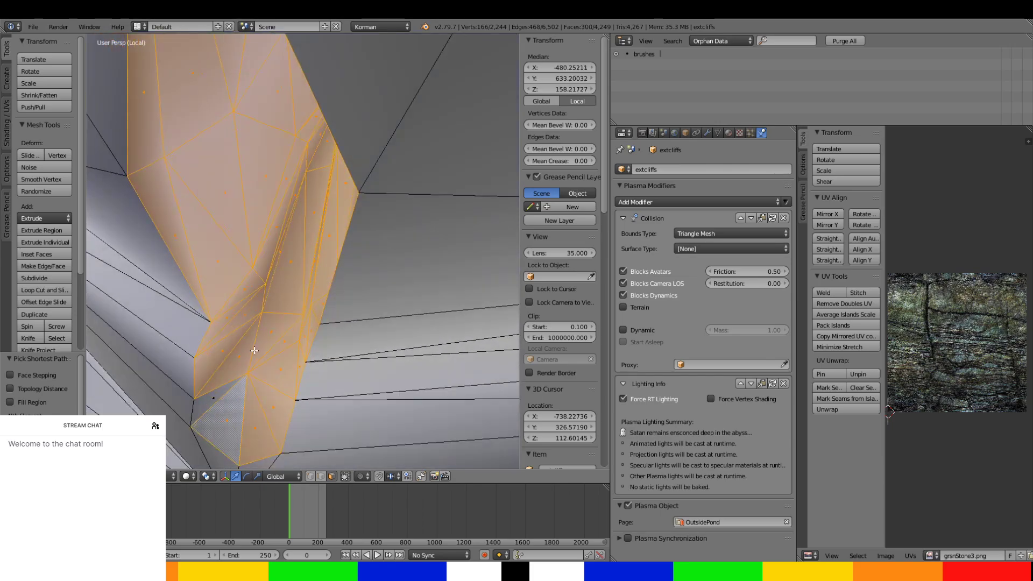
right_click(214, 402, "shift")
scroll(216, 404, "down", 2)
middle_click_drag(218, 407, 356, 272, "shift")
right_click(305, 306, "shift")
Separate the selected passage faces from extcliffs into their own object and leave mesh editing.
scroll(268, 304, "down", 4)
key("KP_Decimal")
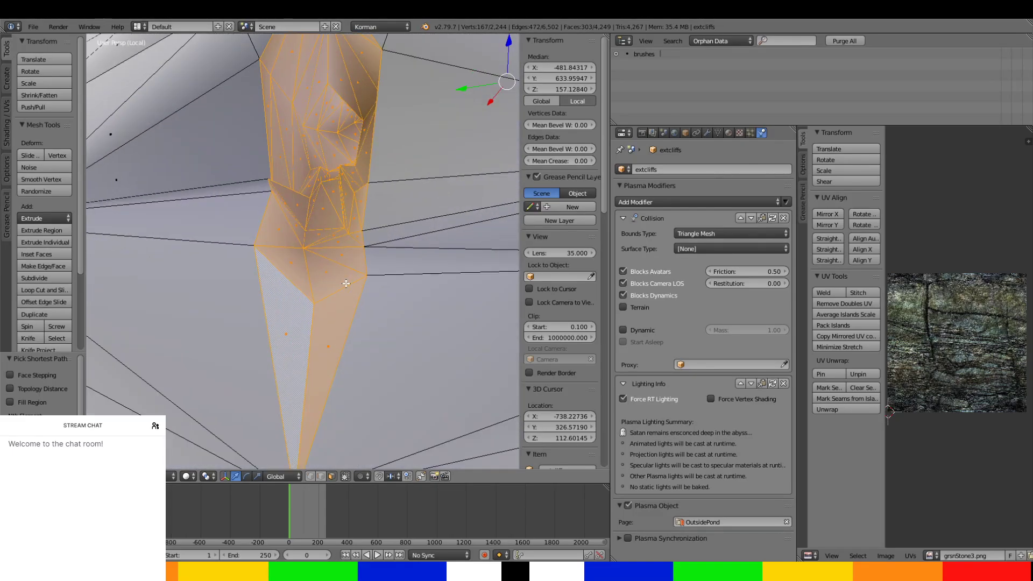
scroll(346, 284, "down", 3)
key("x")
left_click(328, 273)
middle_click_drag(328, 272, 203, 311)
scroll(398, 270, "down", 4)
scroll(134, 297, "down", 4)
key("Tab")
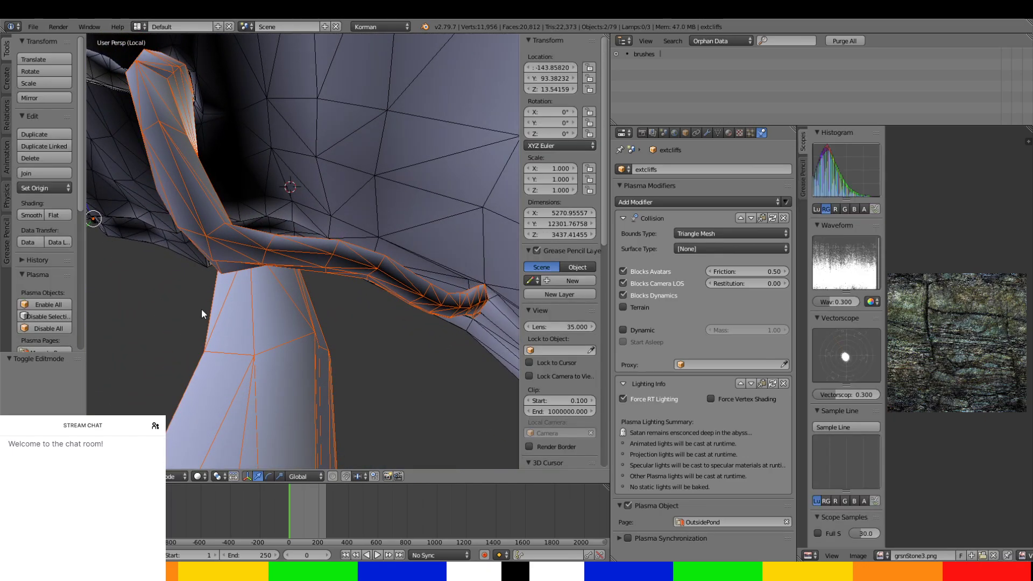
Select the separated passage object, assign it to the NorthwardTunnels page and rename it NorthTunnelBridgeCeption.
right_click(211, 236)
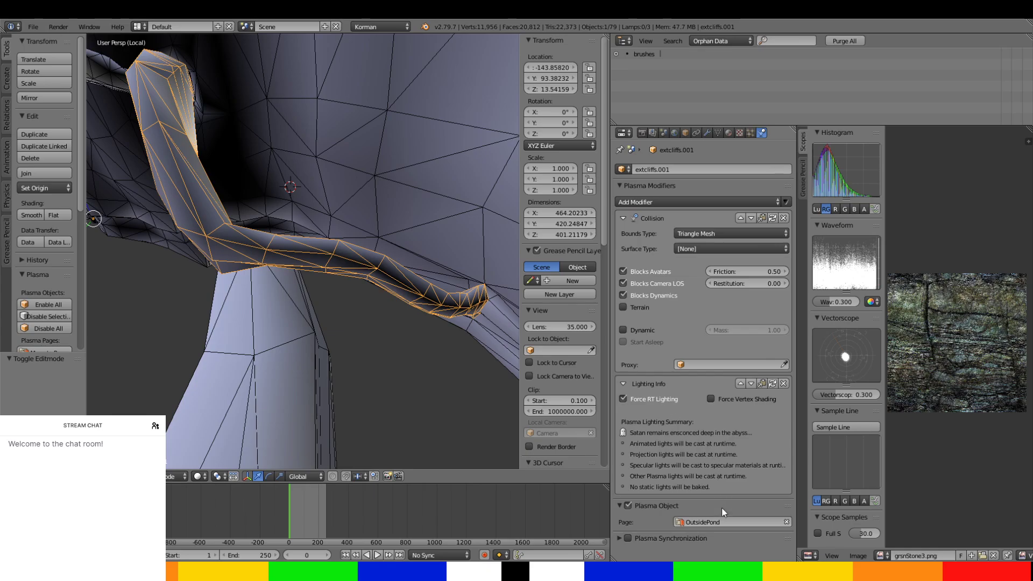
left_click(721, 519)
left_click(709, 411)
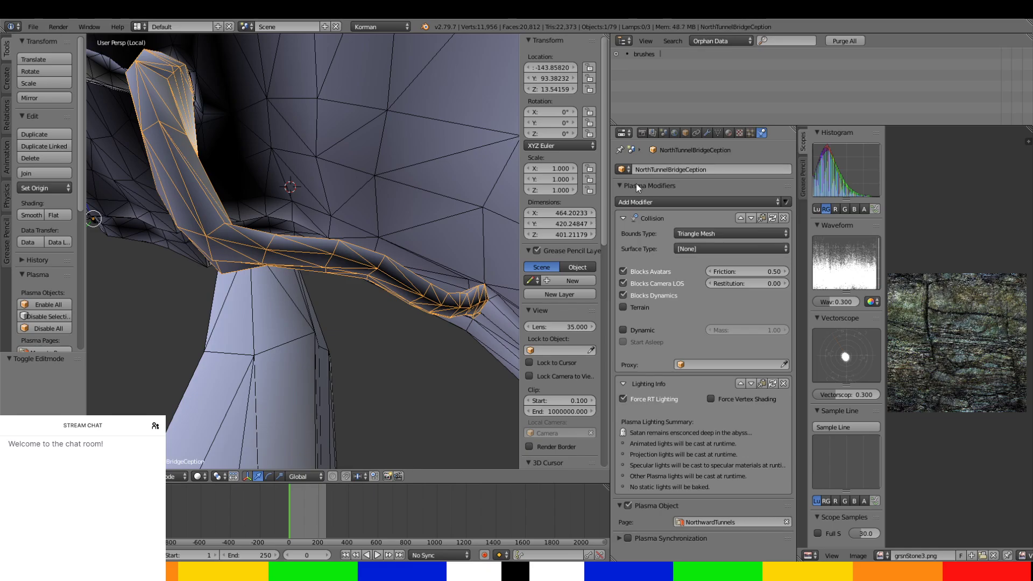
Reopen the extcliffs mesh for editing and select all of its faces.
scroll(305, 302, "down", 5)
middle_click_drag(306, 302, 359, 227)
scroll(344, 230, "up", 4)
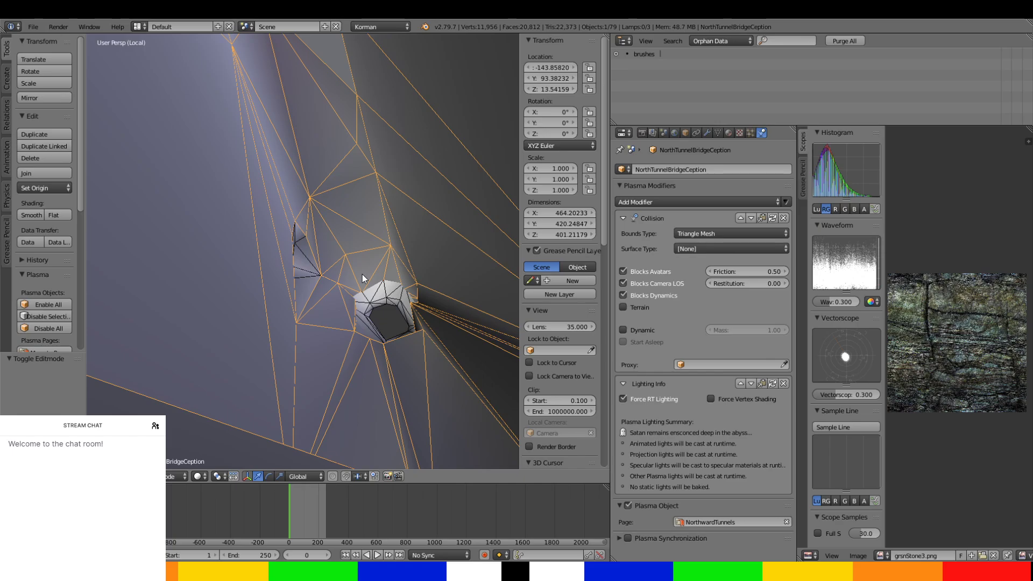
middle_click_drag(366, 279, 243, 396)
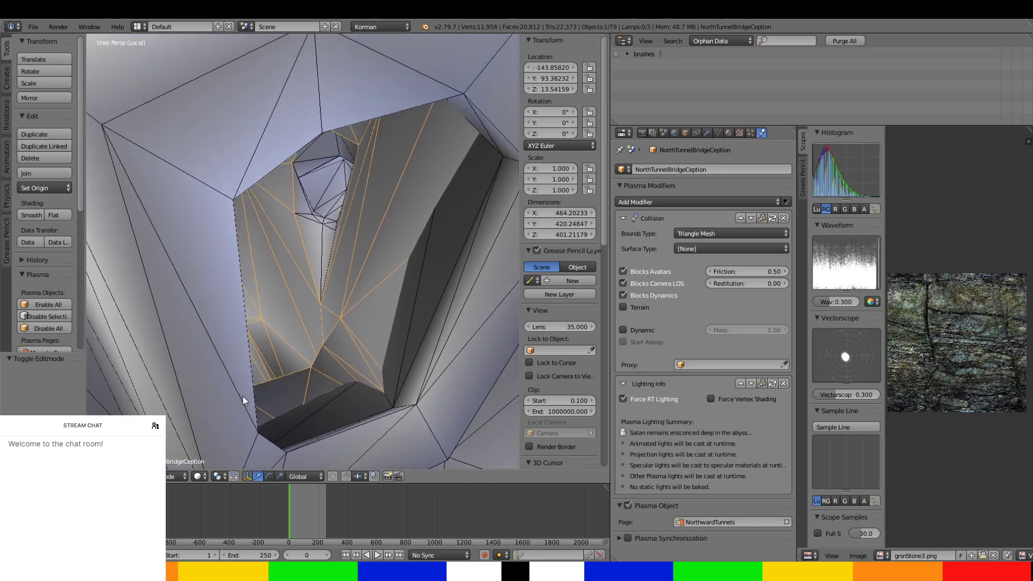
right_click(411, 326)
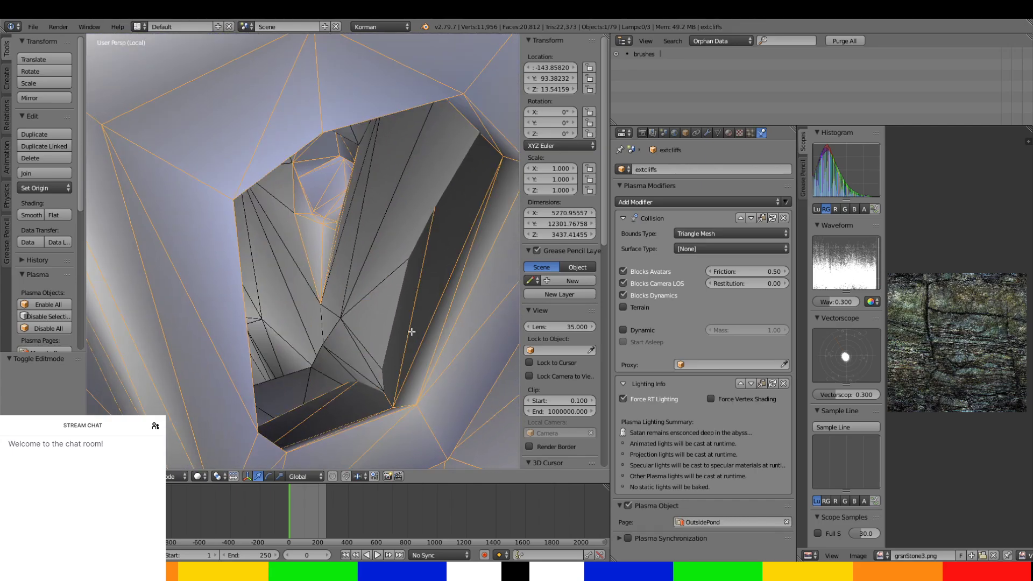
key("Tab")
key("a")
key("a")
key("a")
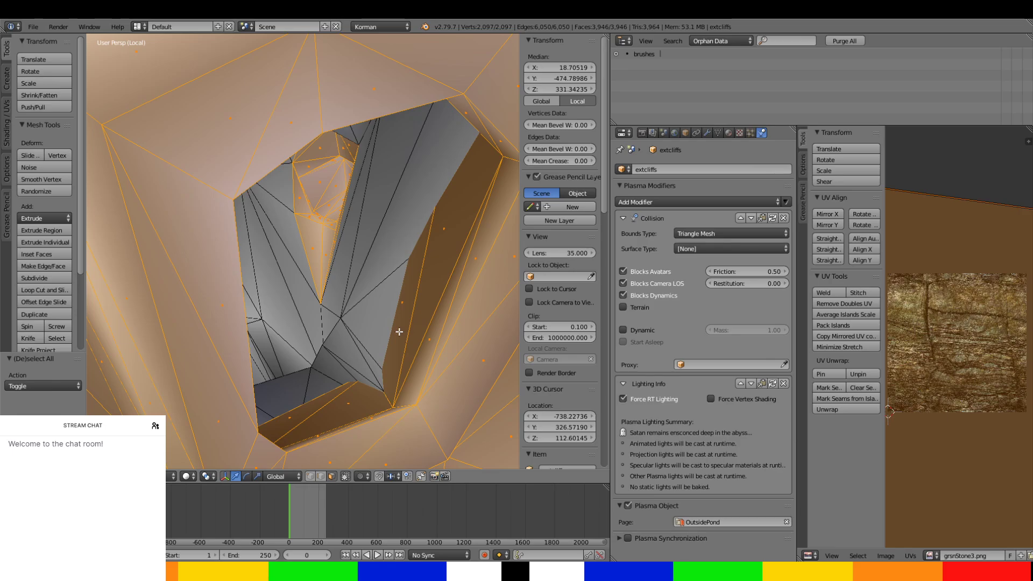
Examine the remaining tunnel mouth and the junction between the side passage and the large tunnel.
middle_click_drag(400, 332, 96, 286)
middle_click_drag(62, 344, 70, 292)
middle_click_drag(161, 274, 352, 394)
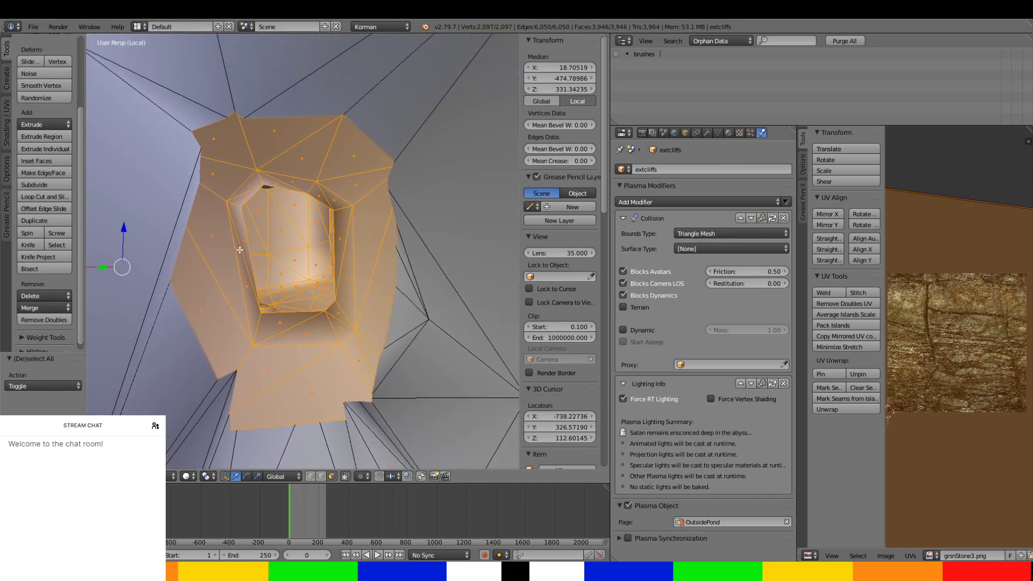
middle_click_drag(240, 249, 385, 264)
scroll(276, 235, "up", 5)
middle_click_drag(296, 234, 398, 329)
scroll(321, 235, "down", 6)
scroll(321, 235, "up", 2)
scroll(321, 236, "down", 1)
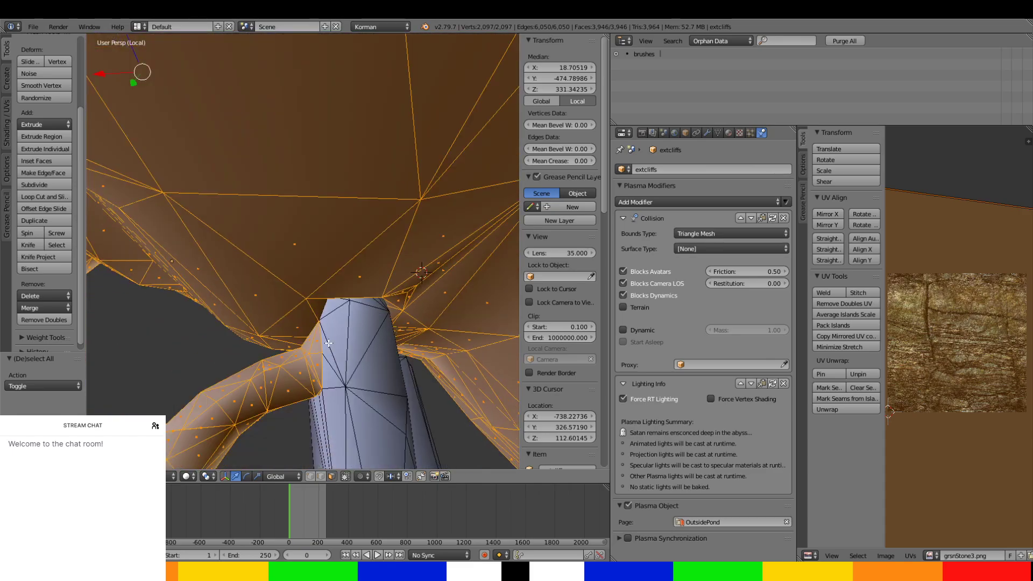
Select the connected faces around the junction where the side passage meets the large tunnel.
right_click(322, 341)
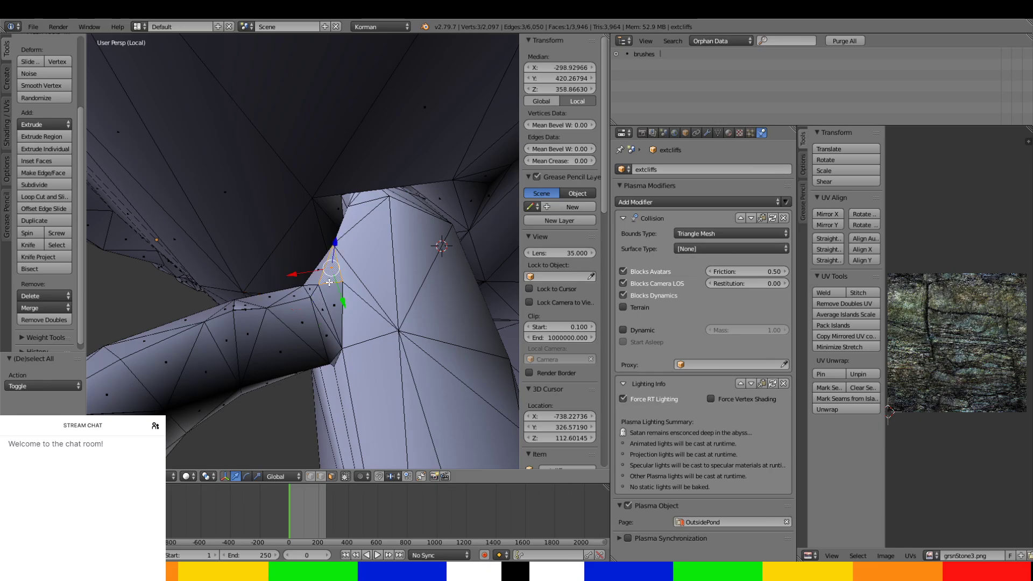
middle_click_drag(329, 281, 288, 216)
middle_click_drag(295, 251, 291, 275)
middle_click_drag(264, 226, 384, 265)
middle_click_drag(470, 323, 385, 425)
left_click(376, 436, "ctrl")
left_click(357, 369, "shift")
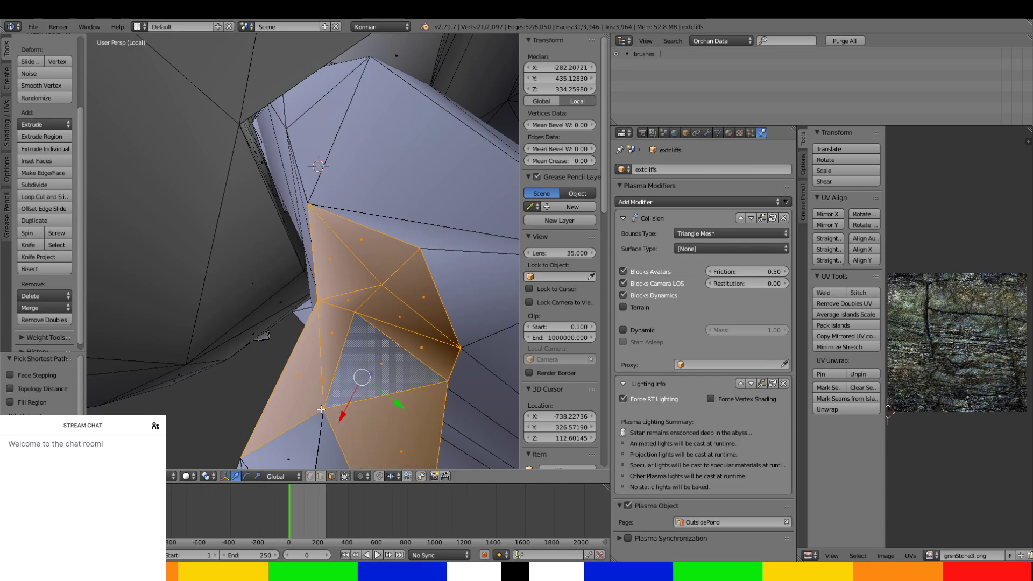
scroll(315, 397, "down", 2)
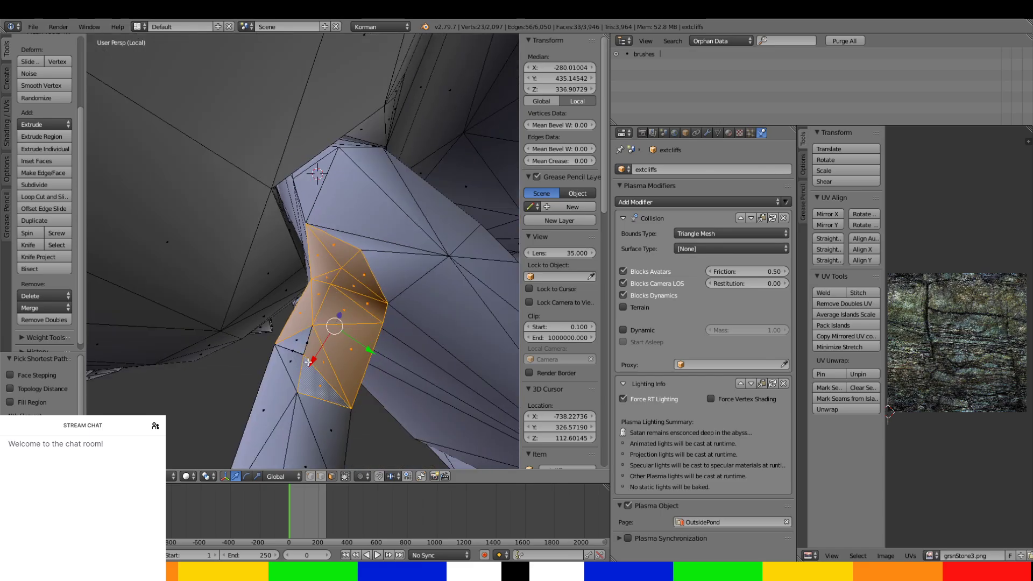
scroll(341, 369, "up", 2)
middle_click_drag(307, 362, 282, 309)
scroll(306, 369, "up", 2)
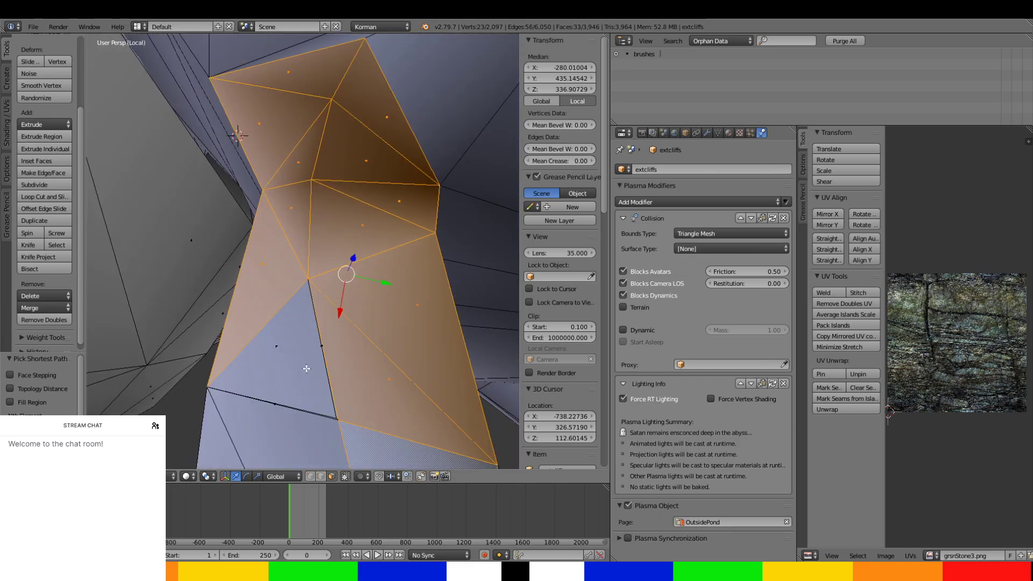
Reposition the triangular face on the side passage near the junction, including moves of -0.644 on X and -1.249 on Z.
right_click(311, 398)
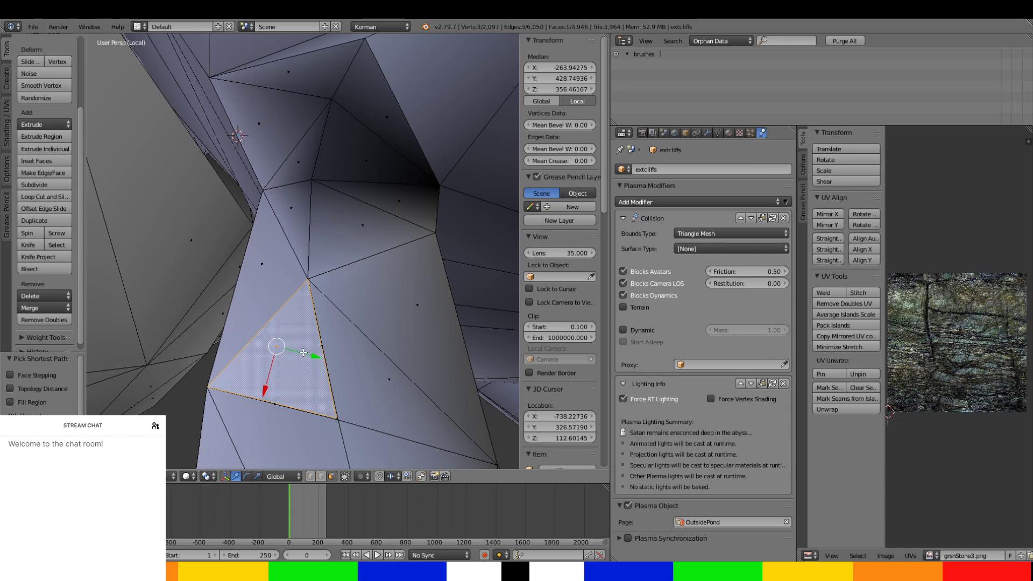
left_click_drag(303, 352, 293, 349)
left_click_drag(253, 386, 257, 378)
middle_click_drag(258, 378, 259, 365)
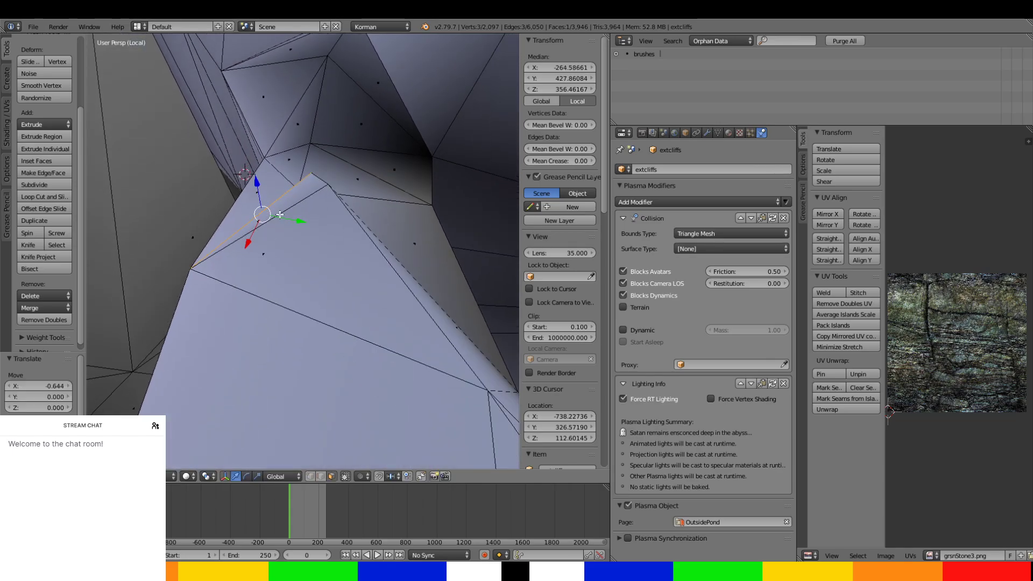
left_click_drag(257, 184, 279, 206)
left_click_drag(237, 168, 233, 181)
middle_click_drag(233, 183, 247, 219)
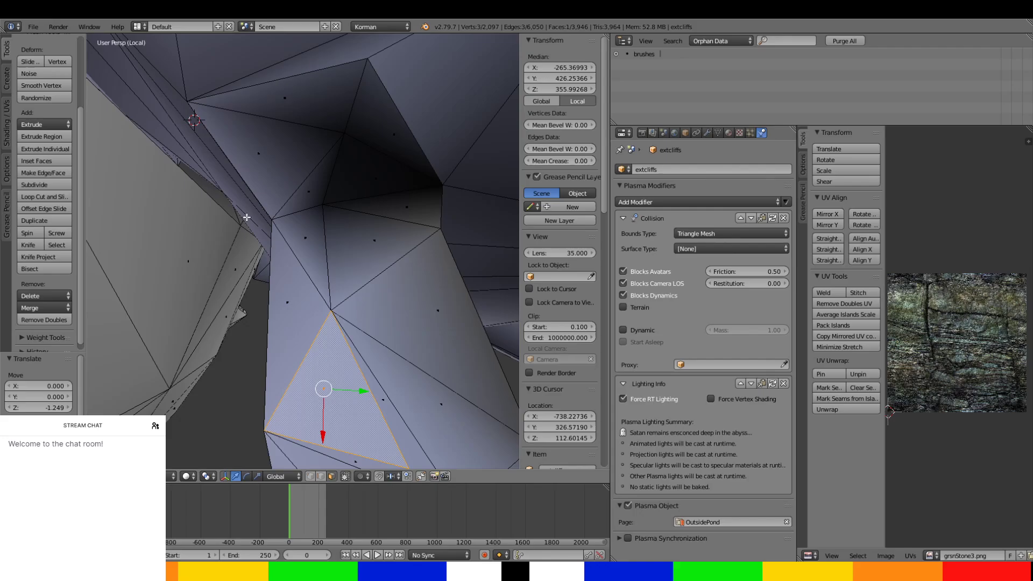
Nudge the adjacent side passage face near the junction by -0.049 along Y.
right_click(294, 279)
left_click_drag(327, 305, 327, 306)
middle_click_drag(327, 306, 280, 316)
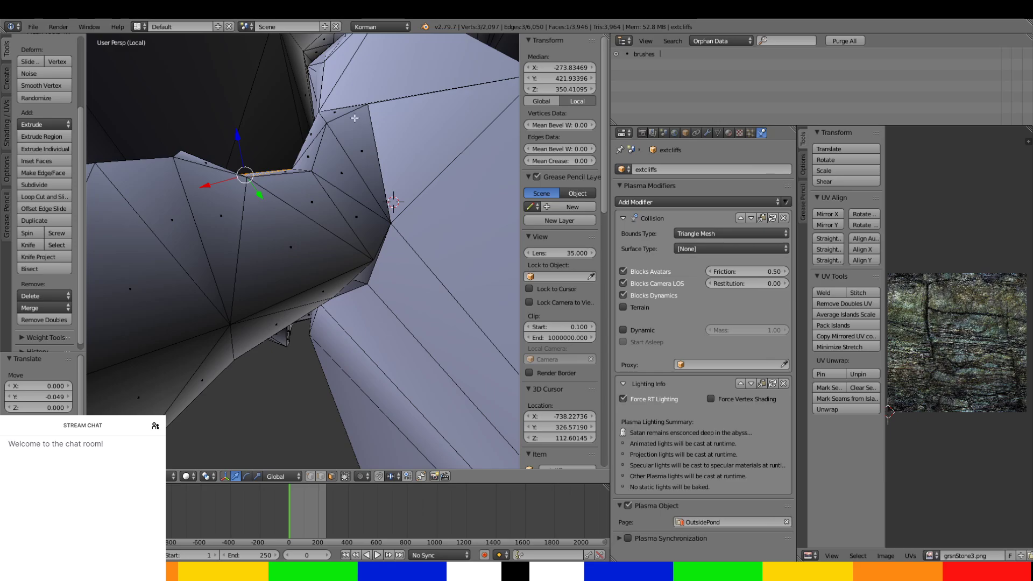
Select the chain of narrow faces where the underside of the side passage joins the large tunnel.
middle_click_drag(356, 263, 356, 142)
right_click(351, 230, "ctrl")
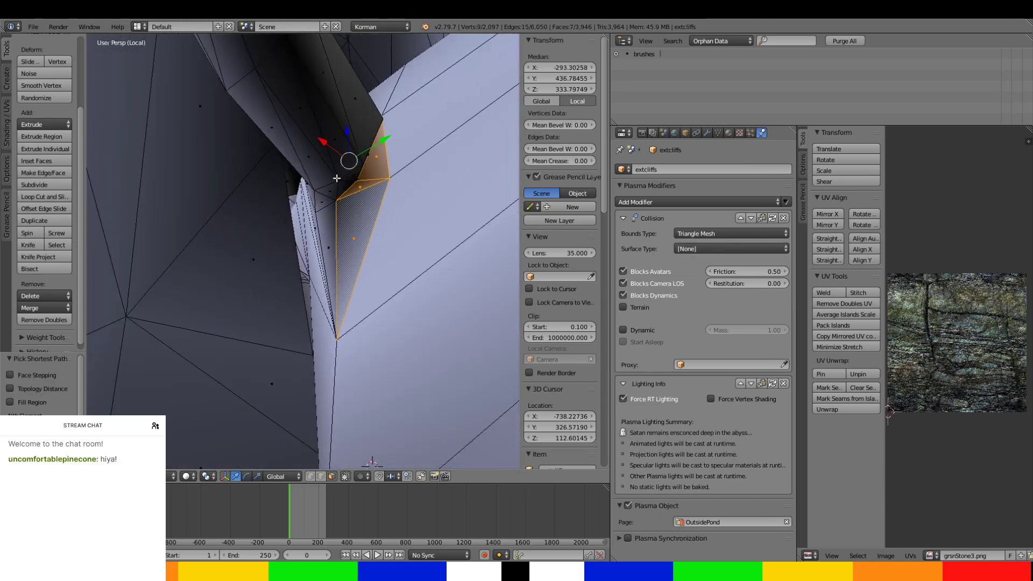
key("ctrl+z")
right_click(367, 220, "ctrl")
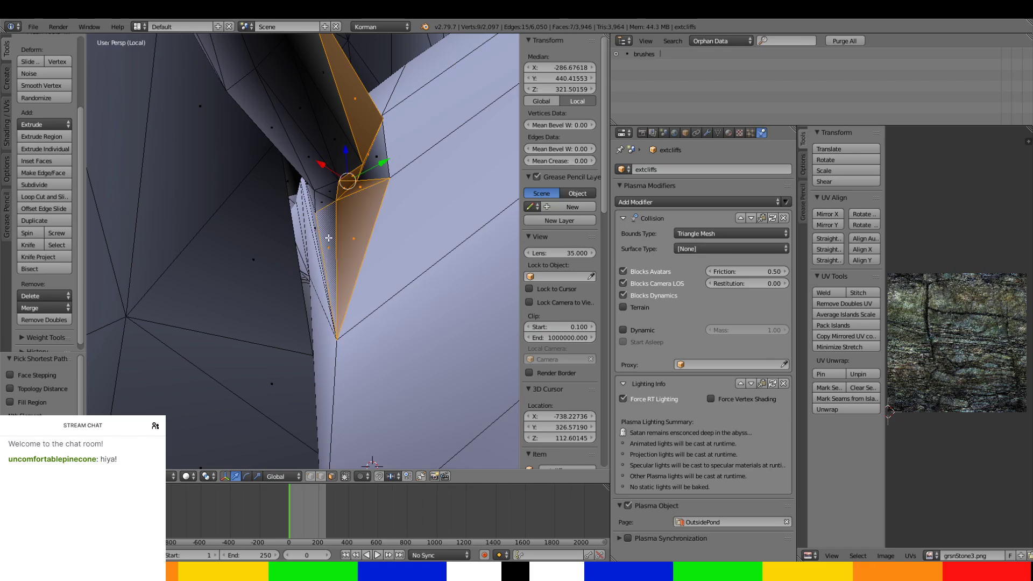
middle_click_drag(374, 161, 474, 196)
right_click(312, 167, "ctrl")
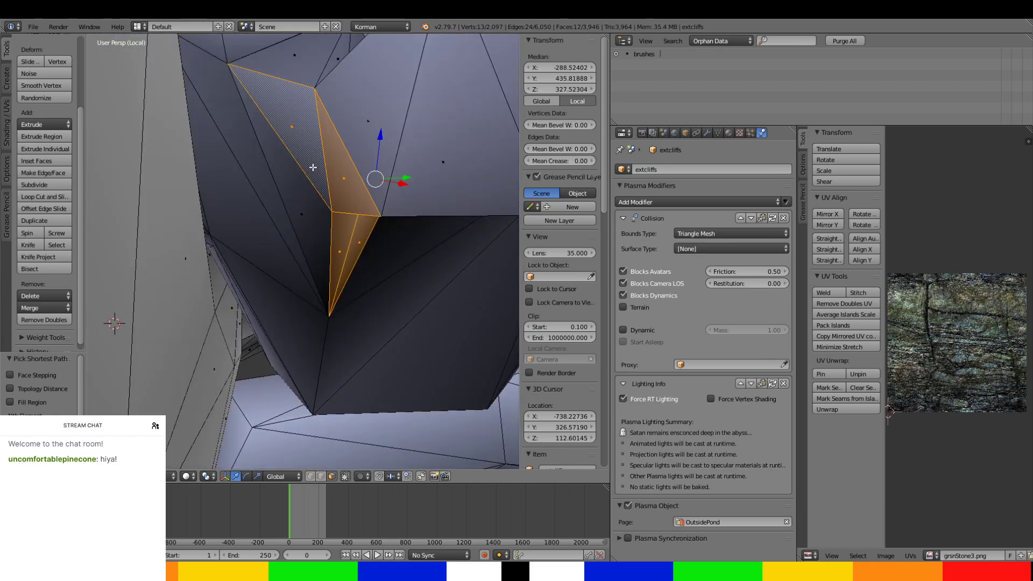
right_click(309, 180, "ctrl")
middle_click_drag(310, 180, 362, 187)
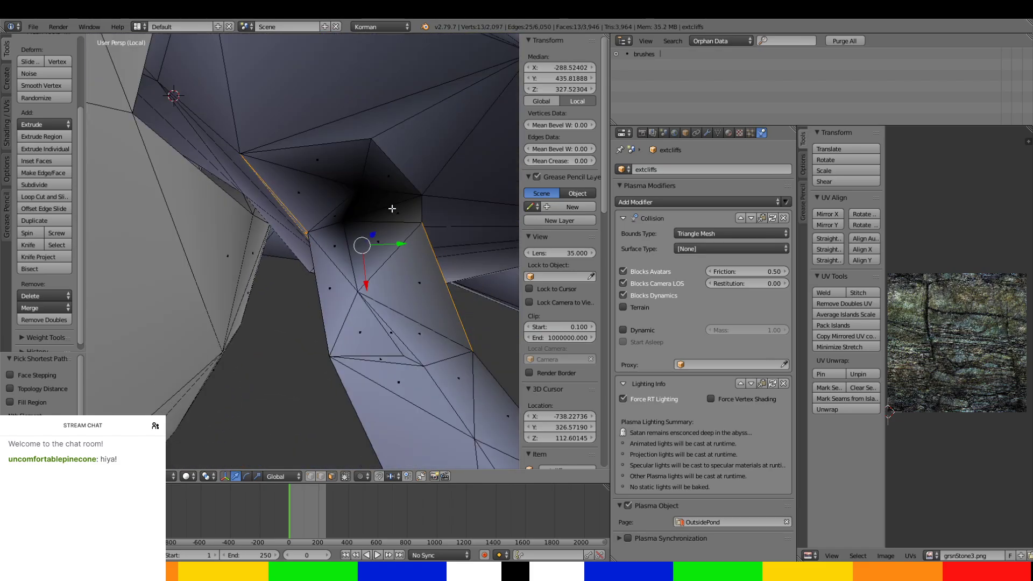
Extend the face selection around the junction and over the first section of the side passage.
right_click(343, 322, "ctrl")
right_click(410, 372, "ctrl")
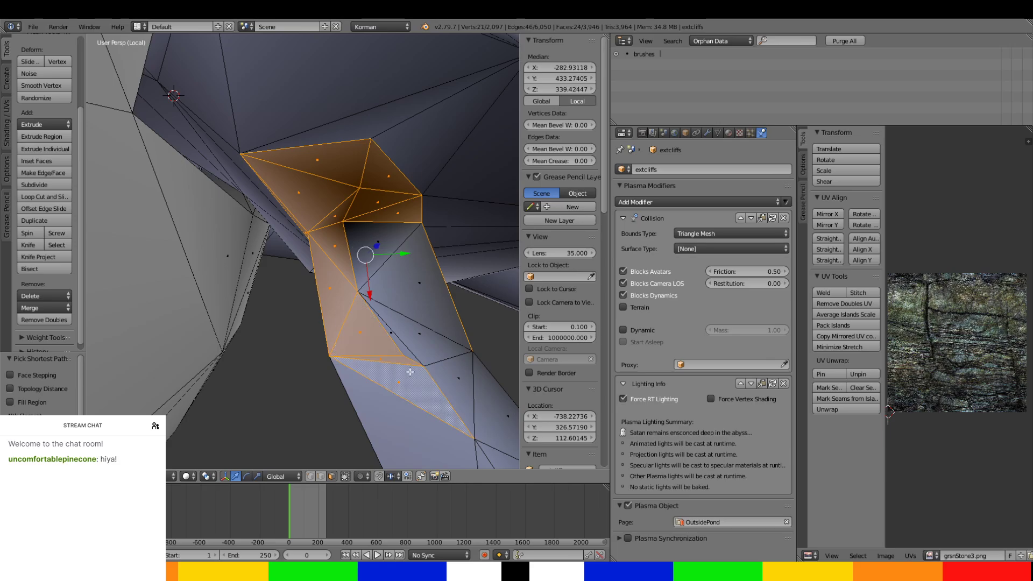
right_click(448, 370, "ctrl")
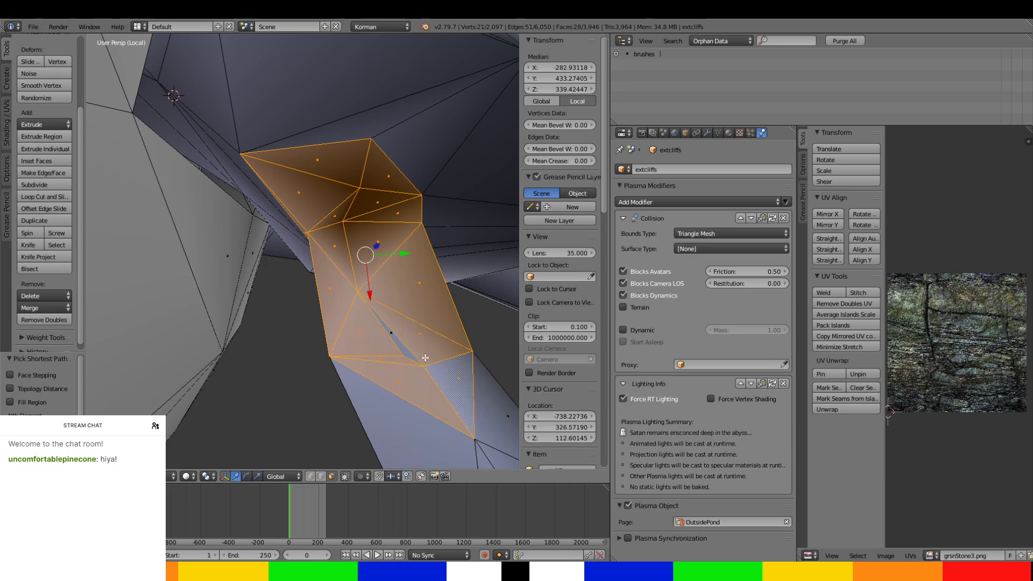
right_click(408, 417, "ctrl")
middle_click_drag(408, 417, 357, 192)
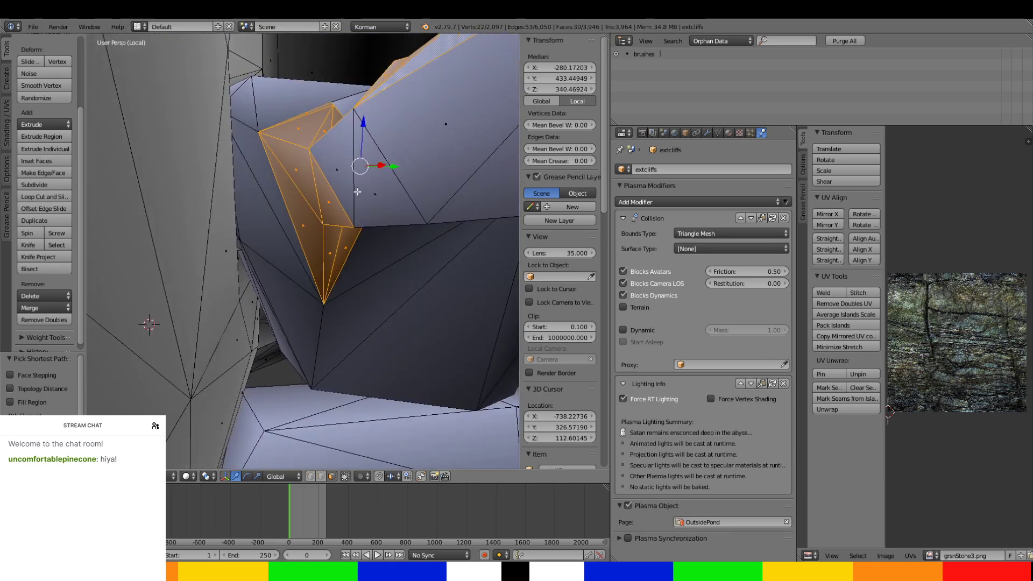
right_click(397, 162, "ctrl")
mouse_move(397, 162)
middle_mouse_down()
mouse_move(447, 166)
mouse_move(383, 156)
middle_mouse_up()
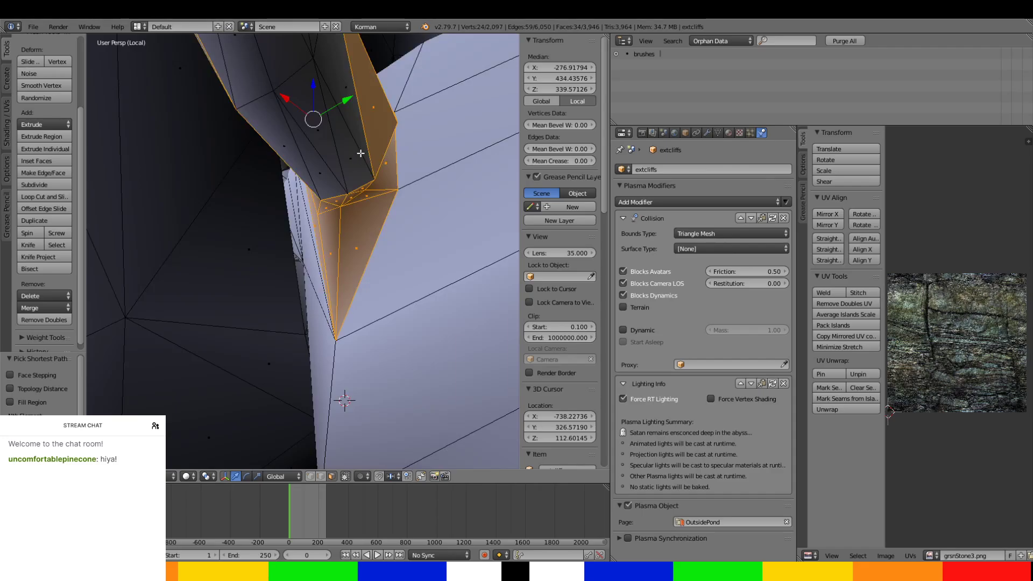
right_click(358, 149)
key("ctrl+z")
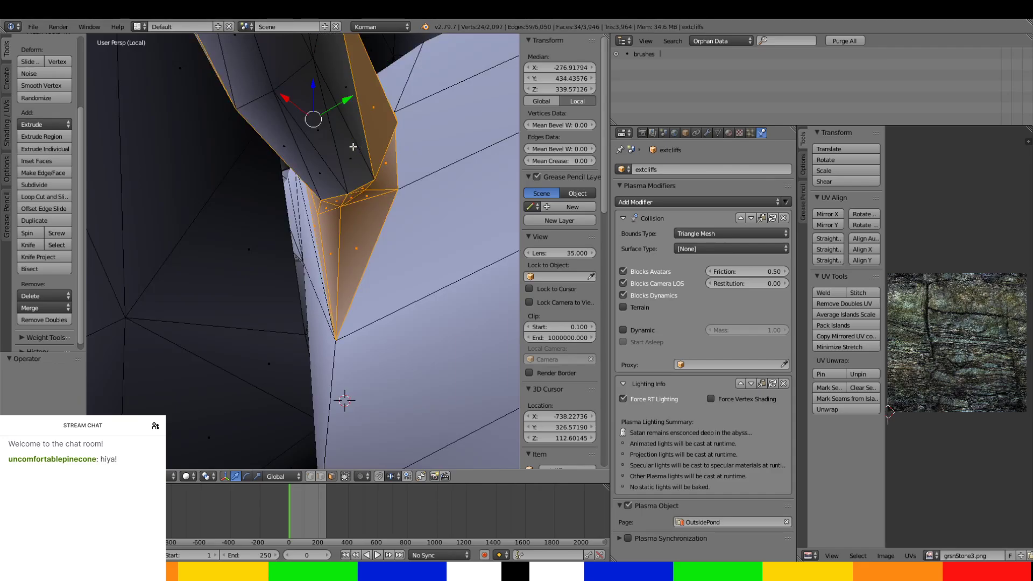
Add the side passage's underside faces and the next wall section to the face selection.
right_click(343, 111, "ctrl")
right_click(285, 131, "ctrl")
middle_click_drag(293, 143, 187, 348)
right_click(152, 363, "ctrl")
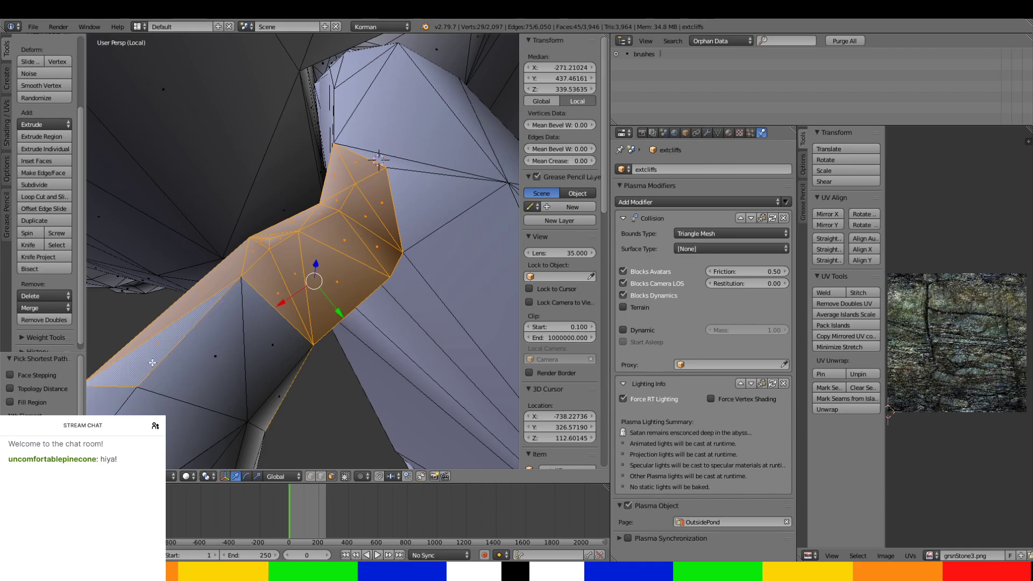
middle_click_drag(238, 398, 169, 261)
right_click(130, 199, "ctrl")
middle_click_drag(130, 200, 228, 145)
Add the remaining large wall faces around the side passage's bend to the face selection.
middle_click_drag(304, 90, 285, 208)
right_click(296, 168, "ctrl")
middle_click_drag(296, 169, 277, 323)
right_click(262, 186, "ctrl")
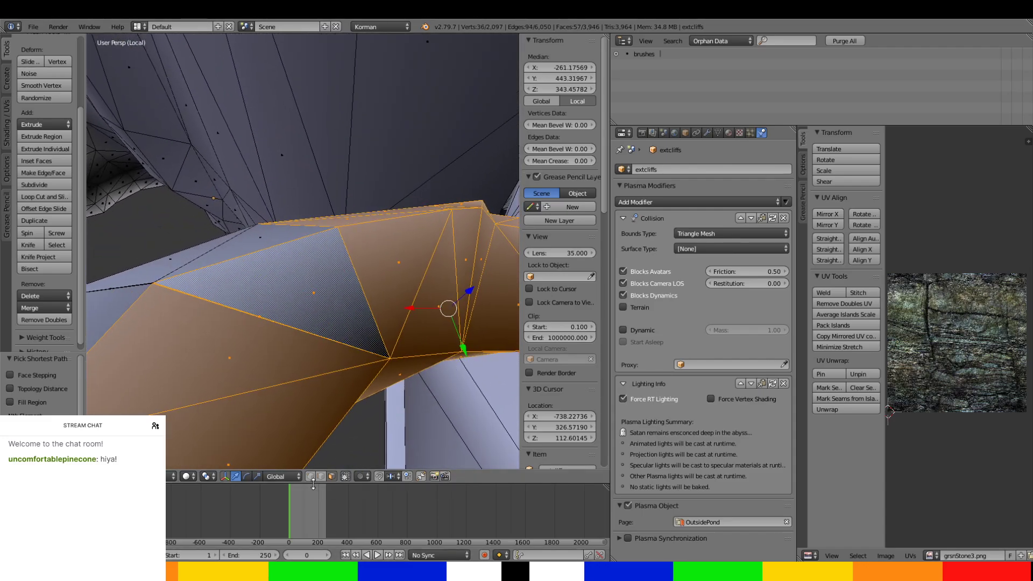
right_click(294, 371, "ctrl")
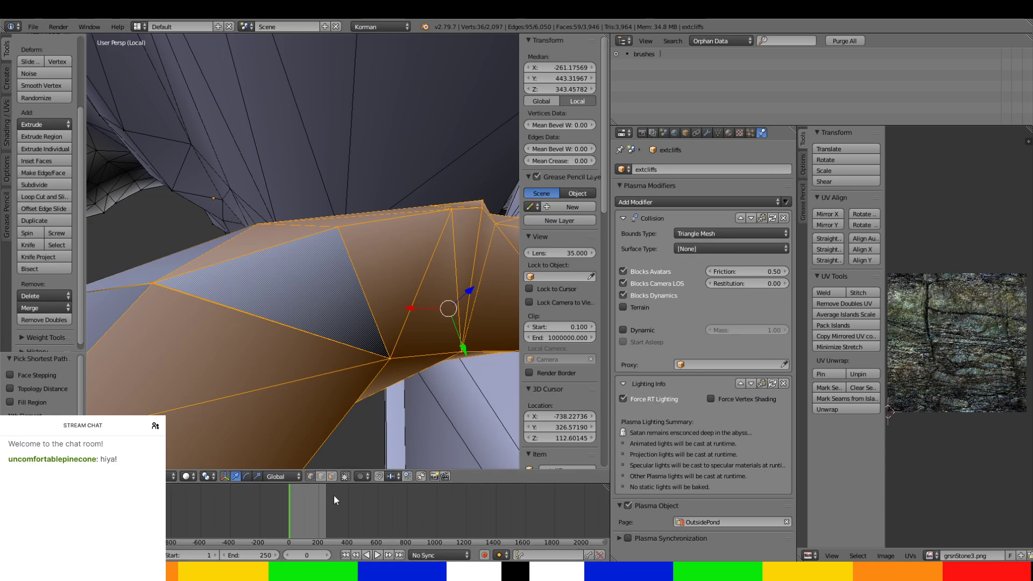
In edge selection, reposition an edge crossing the side passage wall along Y, shifting it 1.745 and -2.364.
right_click(272, 326)
left_click_drag(269, 330, 297, 370)
mouse_move(298, 370)
middle_mouse_down()
mouse_move(235, 376)
mouse_move(357, 406)
mouse_move(317, 384)
mouse_move(314, 369)
middle_mouse_up()
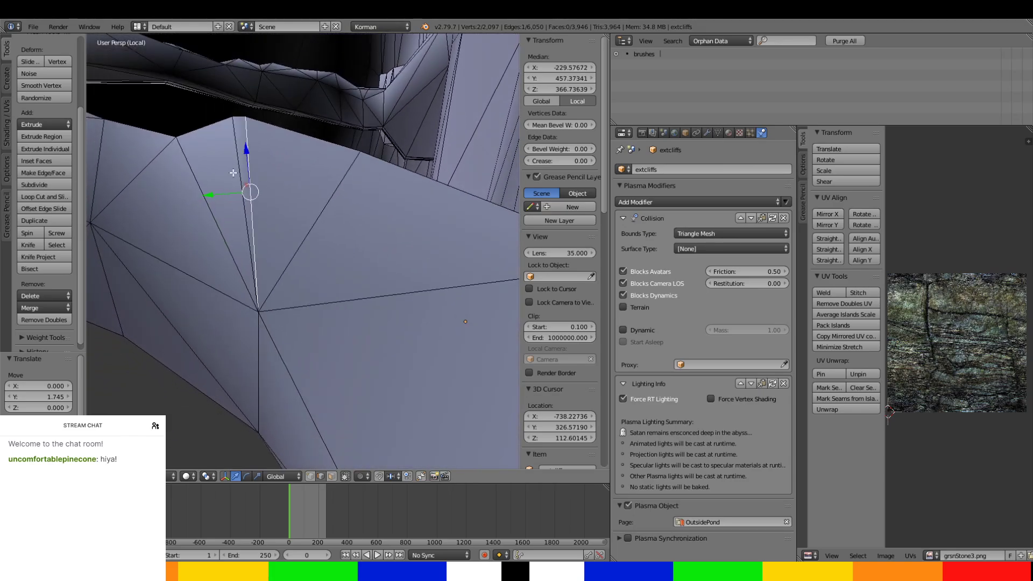
left_click_drag(228, 192, 251, 205)
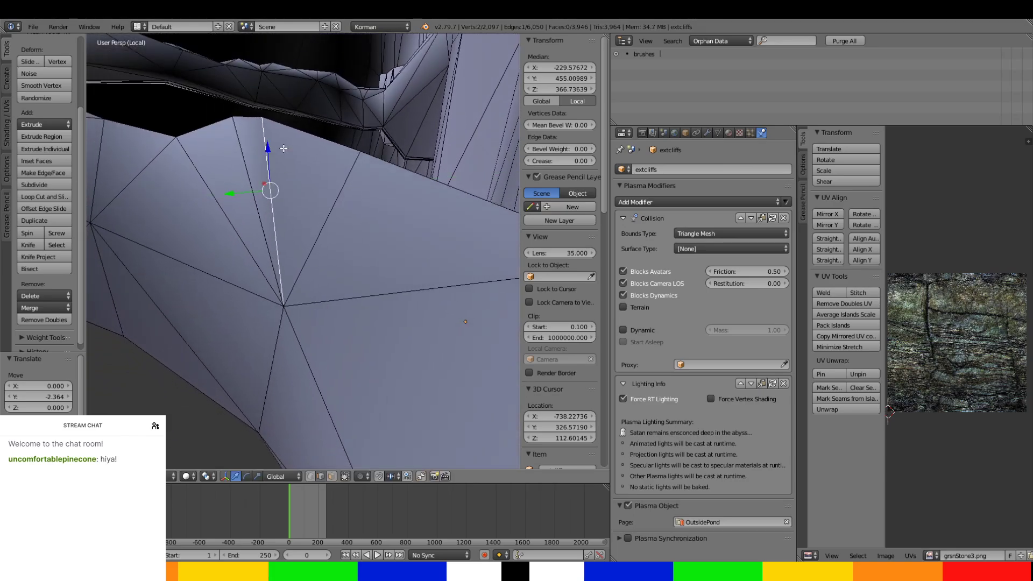
left_click_drag(269, 147, 272, 153)
Adjust edges farther along the side passage, including a 0.277 move along X.
middle_click_drag(273, 154, 311, 292)
left_click_drag(382, 305, 380, 308)
middle_click_drag(379, 308, 263, 318)
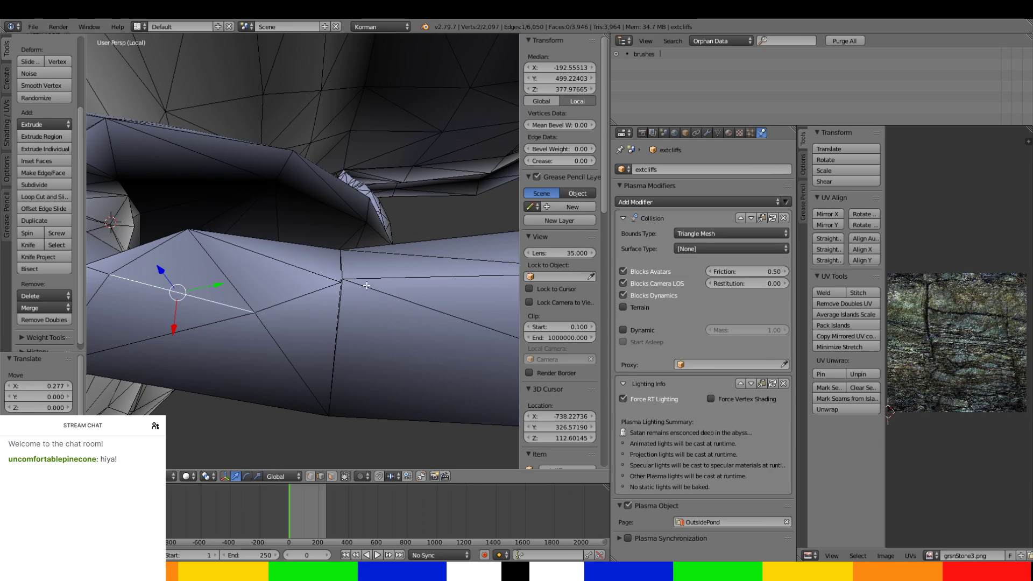
middle_click_drag(367, 286, 381, 248)
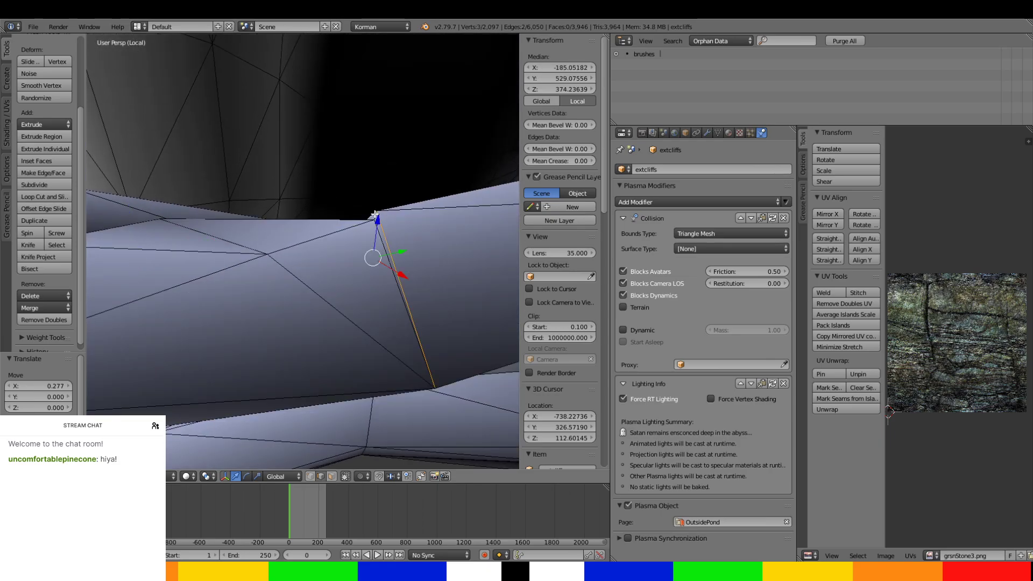
left_click_drag(406, 256, 420, 254)
Reposition another edge on the passage by 0.574 along Y.
middle_click_drag(420, 254, 286, 309)
middle_click_drag(348, 357, 171, 272)
right_click(242, 254)
left_click_drag(279, 285, 284, 290)
middle_click_drag(288, 292, 350, 323)
In face selection, select the large cliff faces below, beside and above the small tunnel opening.
left_click(332, 476)
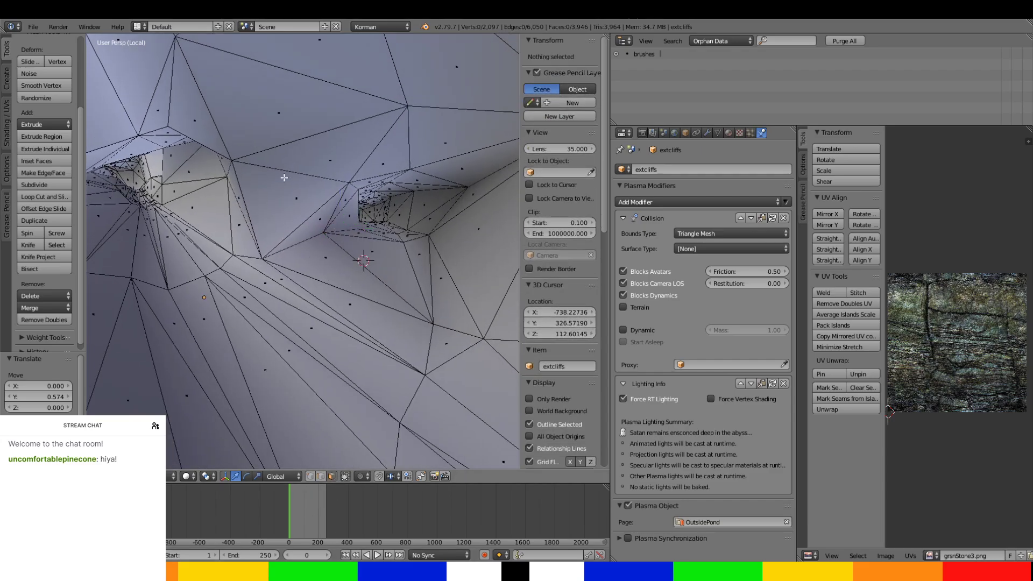
left_click(296, 199)
left_click(485, 274, "ctrl")
right_click(409, 335, "ctrl")
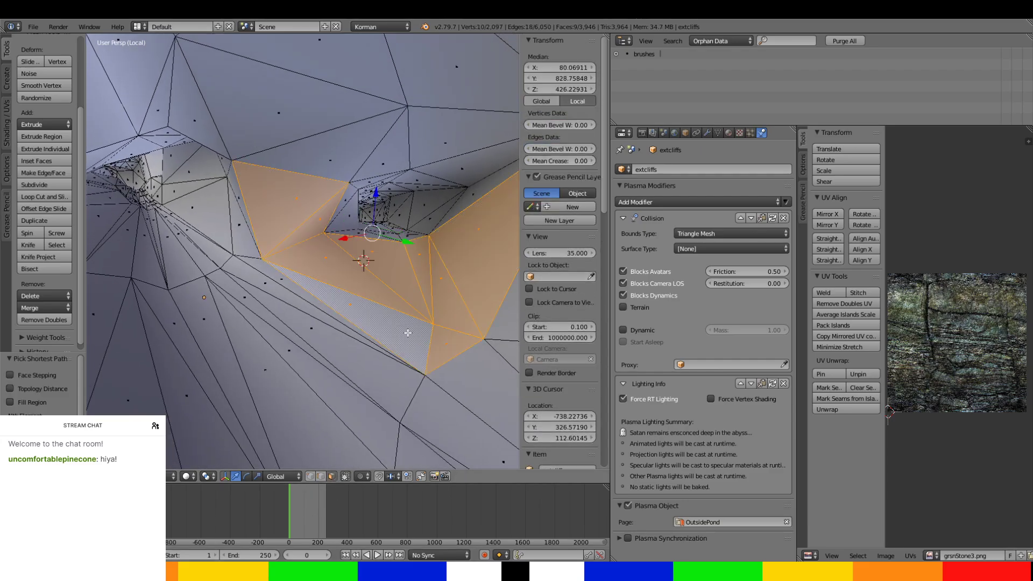
middle_click_drag(408, 334, 362, 286)
right_click(287, 205, "ctrl")
right_click(358, 190, "ctrl")
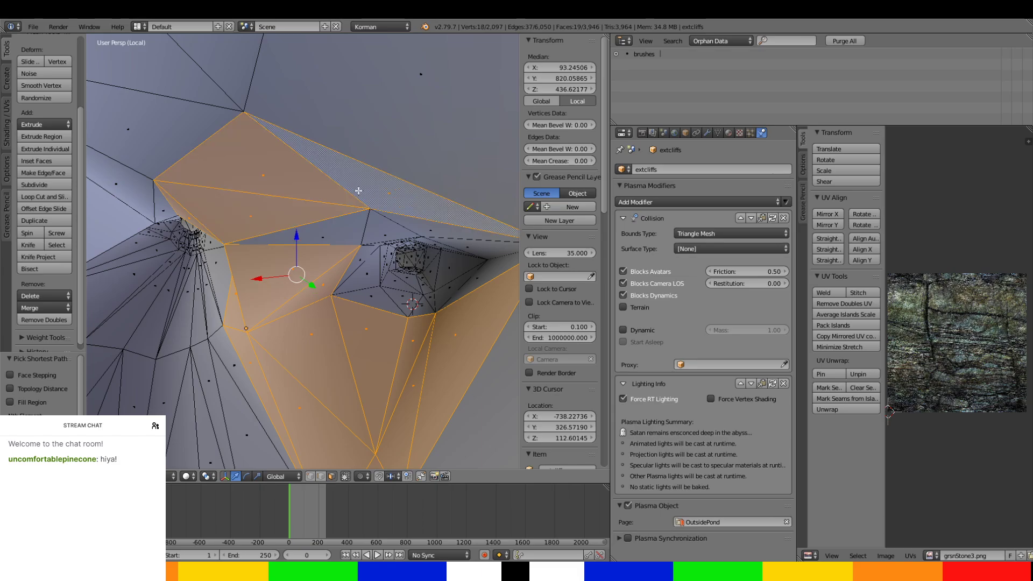
Complete the ring of selected cliff faces around the small tunnel opening and add the lower faces inside its mouth.
right_click(344, 239, "ctrl")
middle_click_drag(344, 239, 400, 209)
scroll(400, 209, "up", 1)
right_click(453, 278, "ctrl")
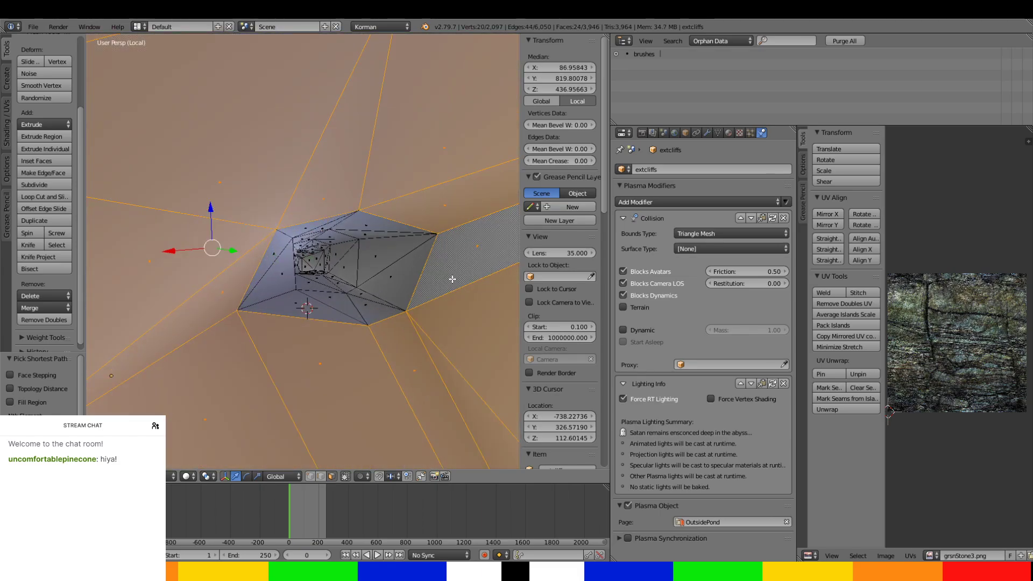
right_click(287, 289, "ctrl")
scroll(339, 324, "up", 2)
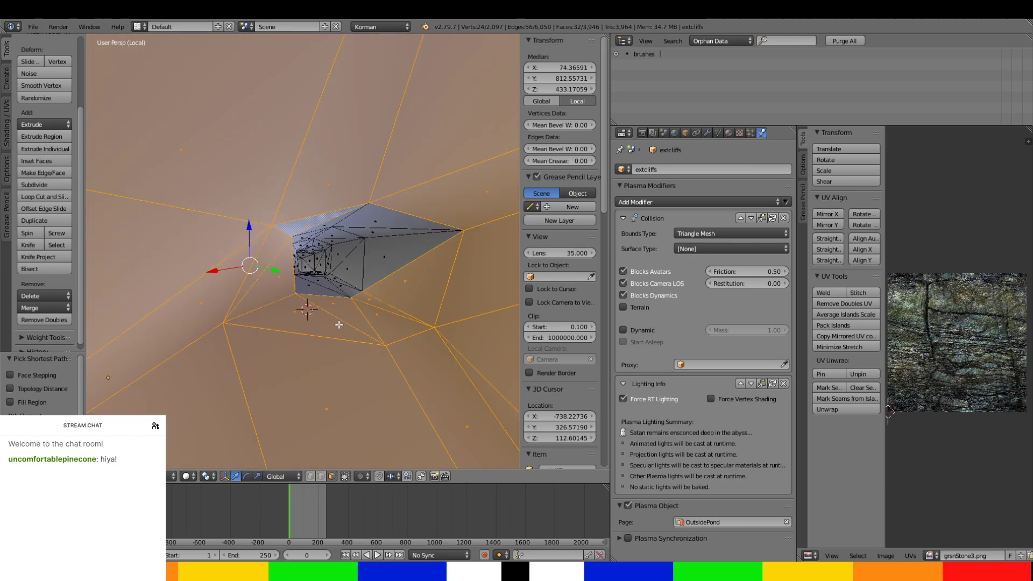
Extend the selection inward over the next rings of faces inside the small tunnel.
middle_click_drag(333, 306, 272, 59)
middle_click_drag(300, 207, 292, 43)
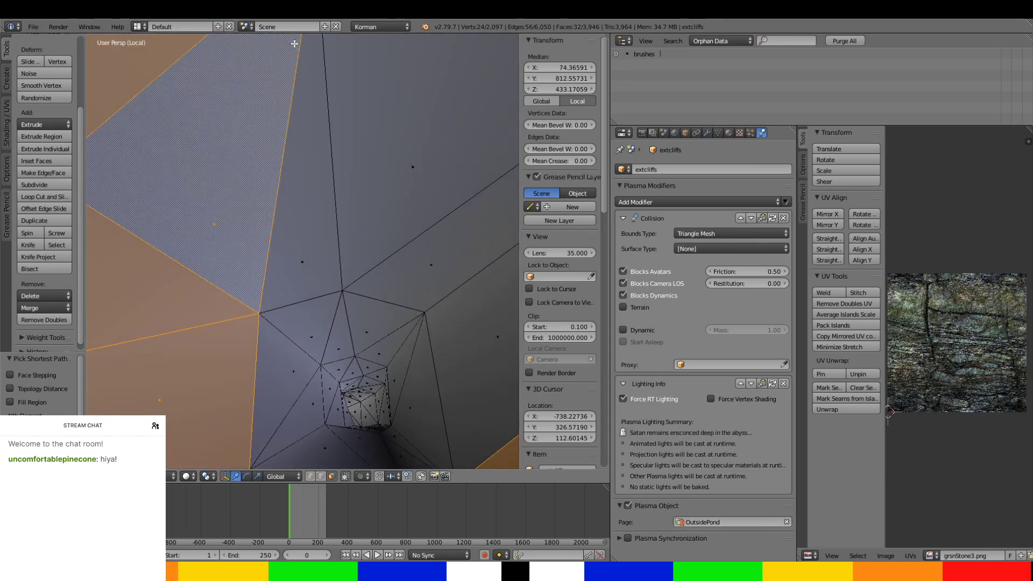
right_click(443, 117, "ctrl")
right_click(473, 305, "ctrl")
right_click(296, 421, "ctrl")
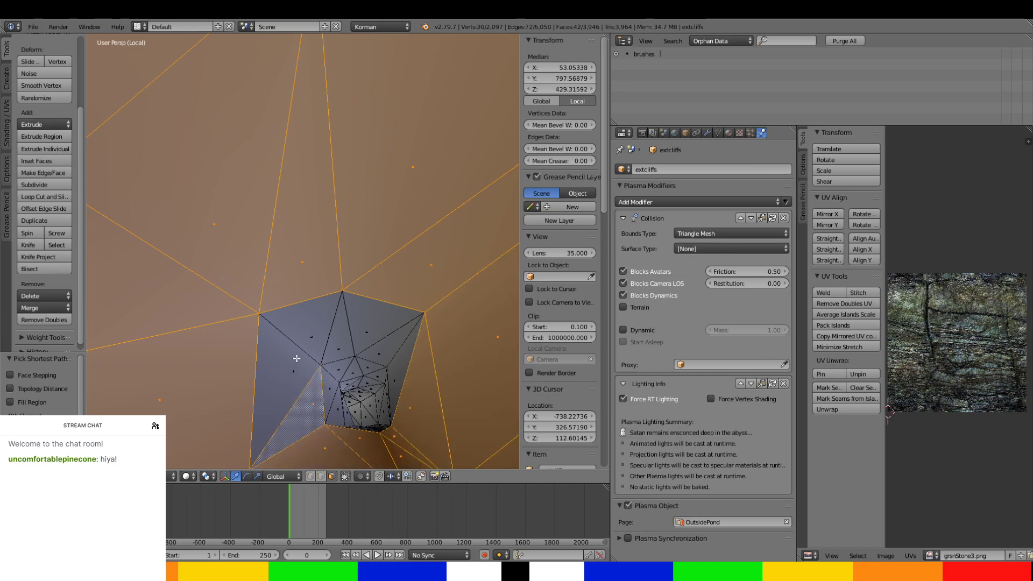
right_click(295, 357, "ctrl")
right_click(381, 347, "ctrl")
right_click(397, 368, "ctrl")
Extend the face selection around the next ring of faces deeper inside the small tunnel.
middle_click_drag(371, 360, 377, 455)
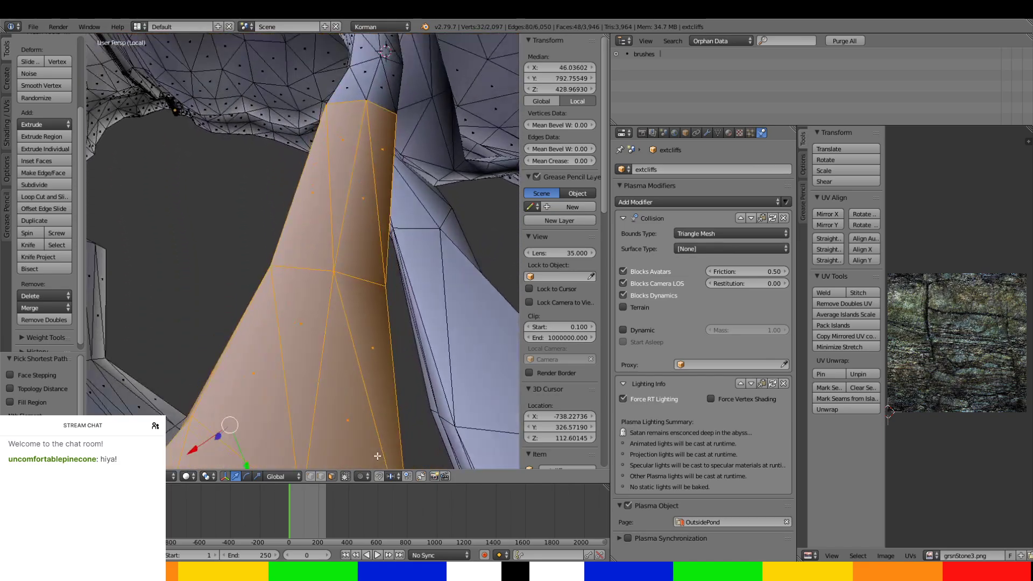
middle_click_drag(339, 73, 235, 232, "shift")
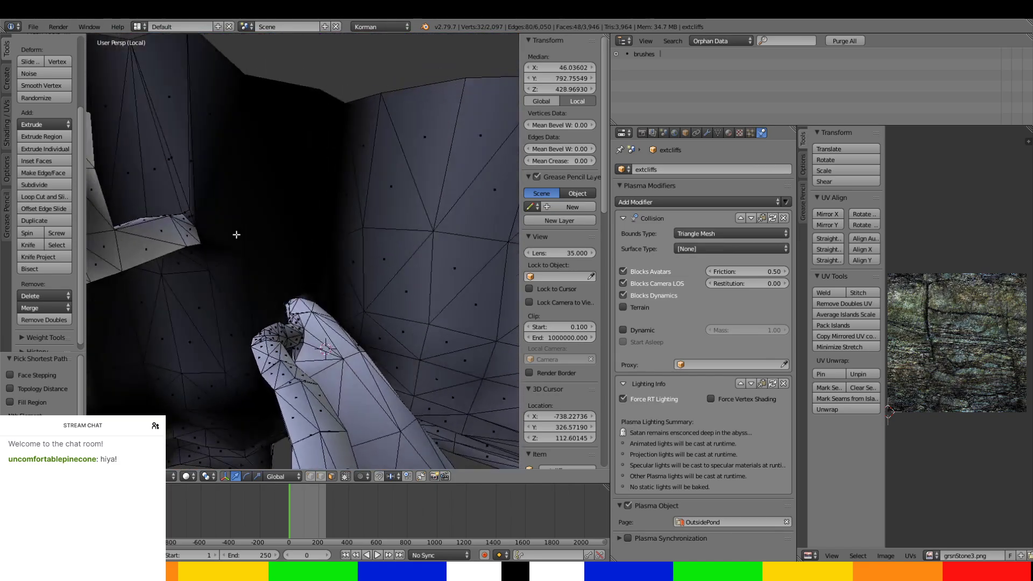
middle_click_drag(263, 267, 242, 209)
scroll(248, 216, "down", 1)
right_click(257, 158, "ctrl")
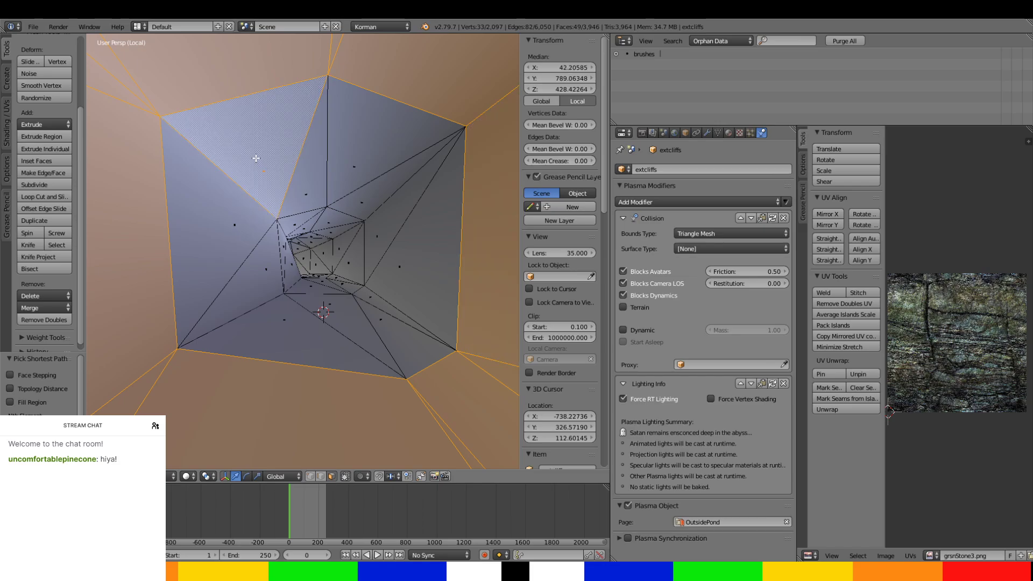
right_click(414, 217, "ctrl")
right_click(371, 342, "ctrl")
right_click(254, 298, "ctrl")
right_click(252, 224, "ctrl")
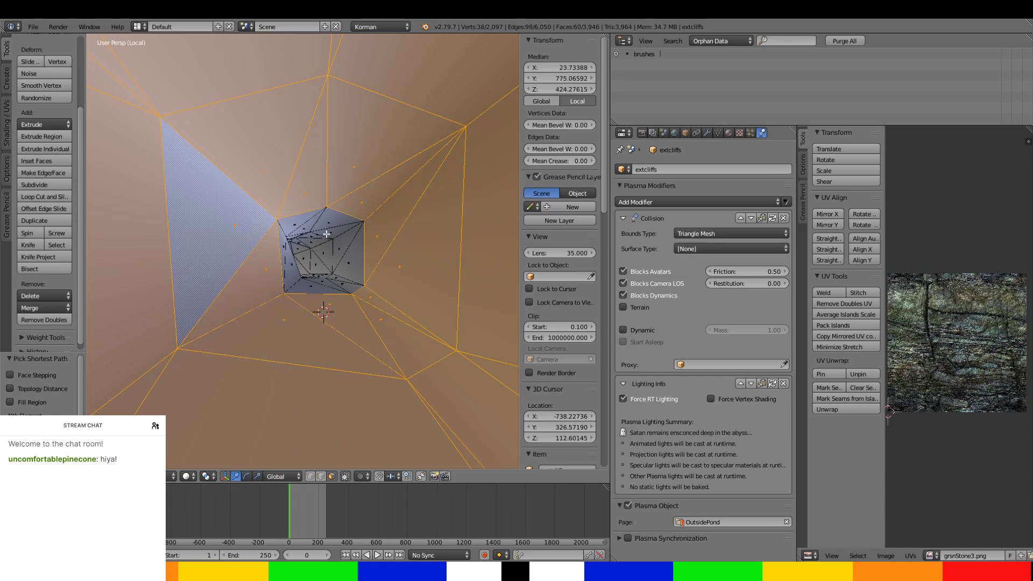
Continue the face selection from outside along the small tunnel, covering the following two rings on all sides.
middle_click_drag(294, 243, 310, 365)
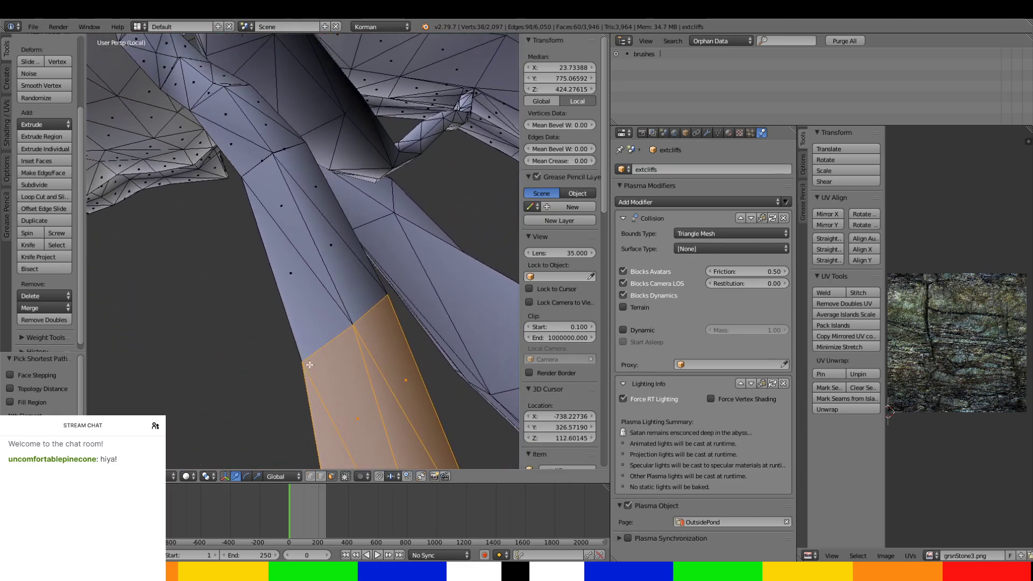
right_click(308, 287, "ctrl")
right_click(328, 205, "ctrl")
middle_click_drag(328, 205, 259, 120)
right_click(299, 316, "ctrl")
middle_click_drag(304, 314, 459, 354)
right_click(329, 239, "ctrl")
middle_click_drag(161, 320, 192, 418)
right_click(313, 227, "ctrl")
right_click(207, 219, "ctrl")
right_click(176, 169, "ctrl")
scroll(216, 177, "up", 6)
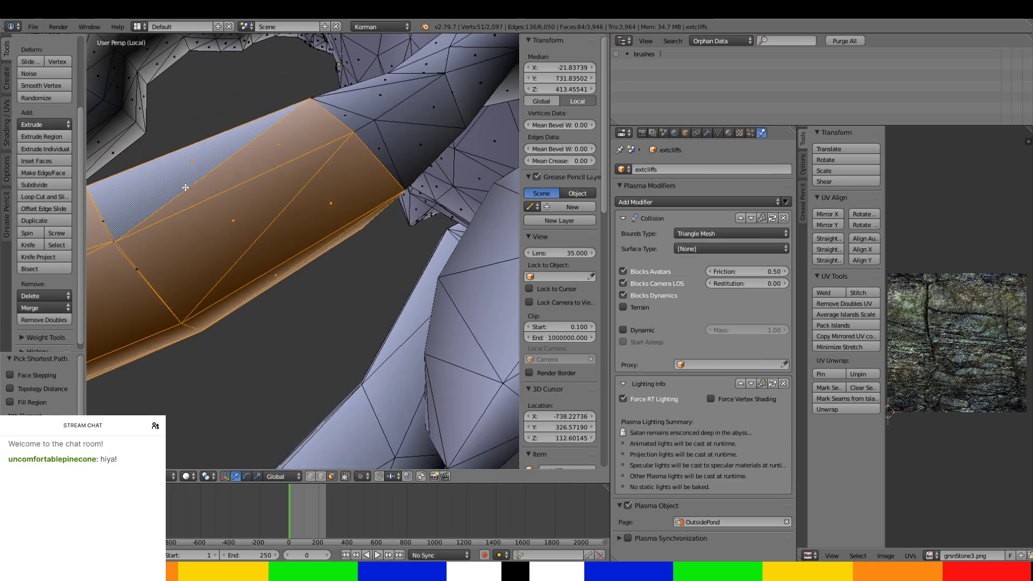
In edge selection, move one edge of the tunnel's ring -1.620 along Y and another 1.415 along Y, then return to face selection.
middle_click_drag(274, 208, 107, 252)
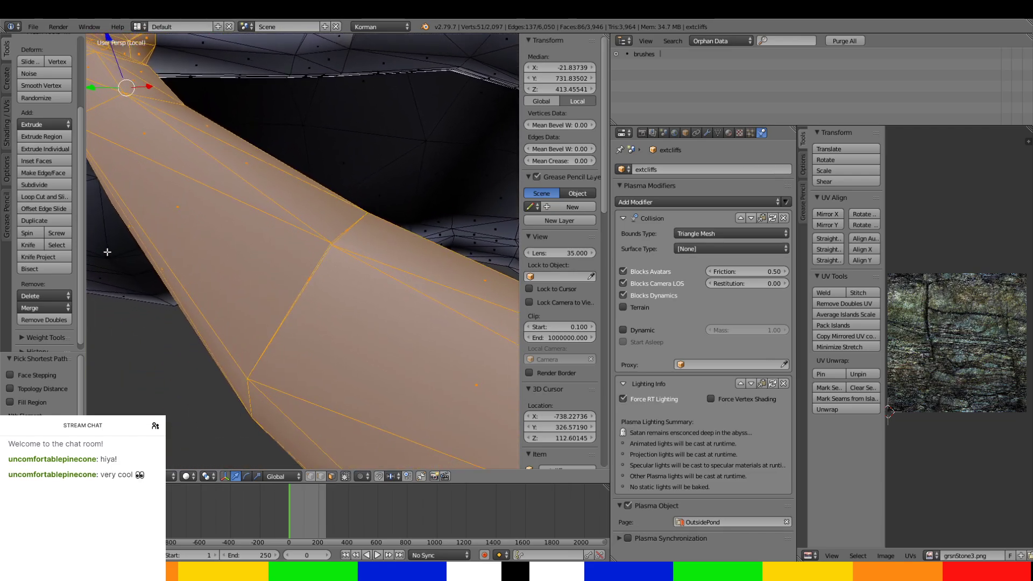
left_click(320, 477)
right_click(318, 262)
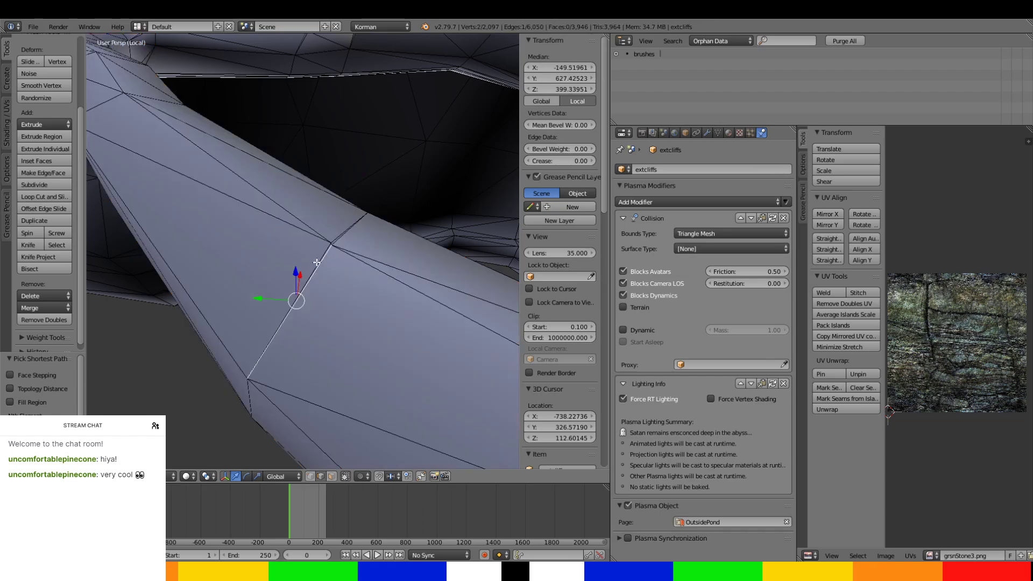
left_click_drag(274, 301, 291, 311)
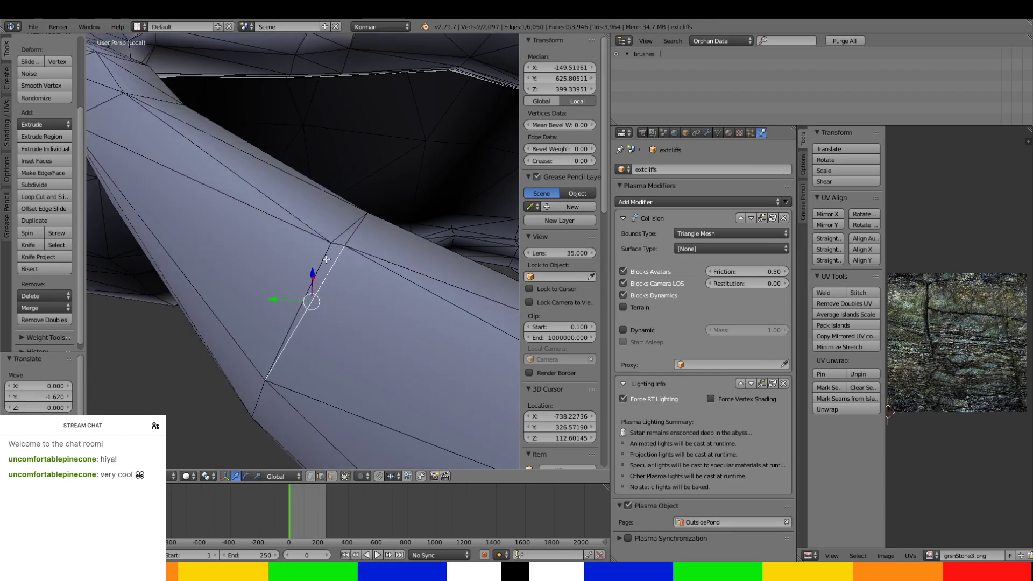
left_click_drag(316, 227, 309, 226)
middle_click_drag(310, 226, 386, 171)
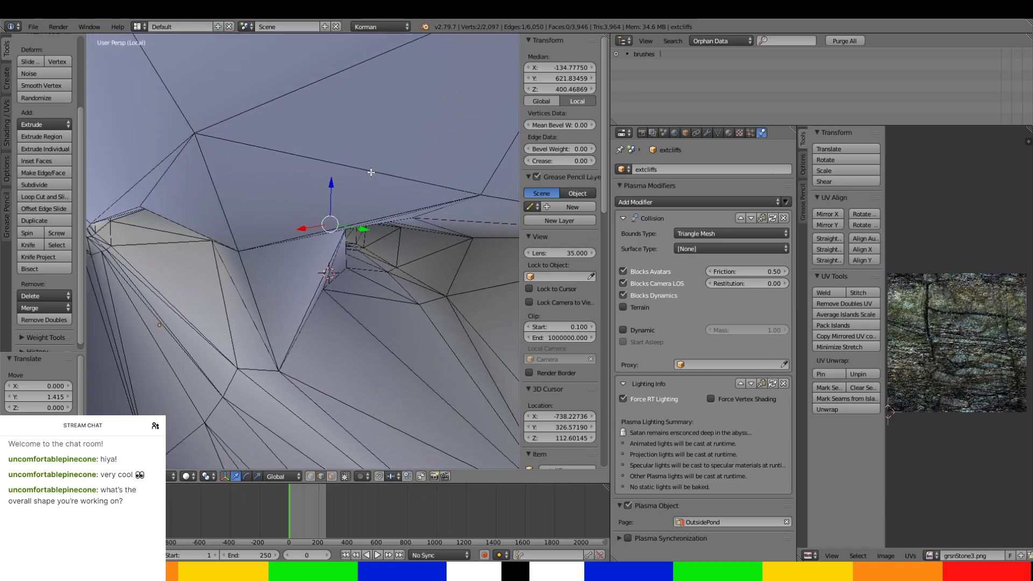
left_click(332, 477)
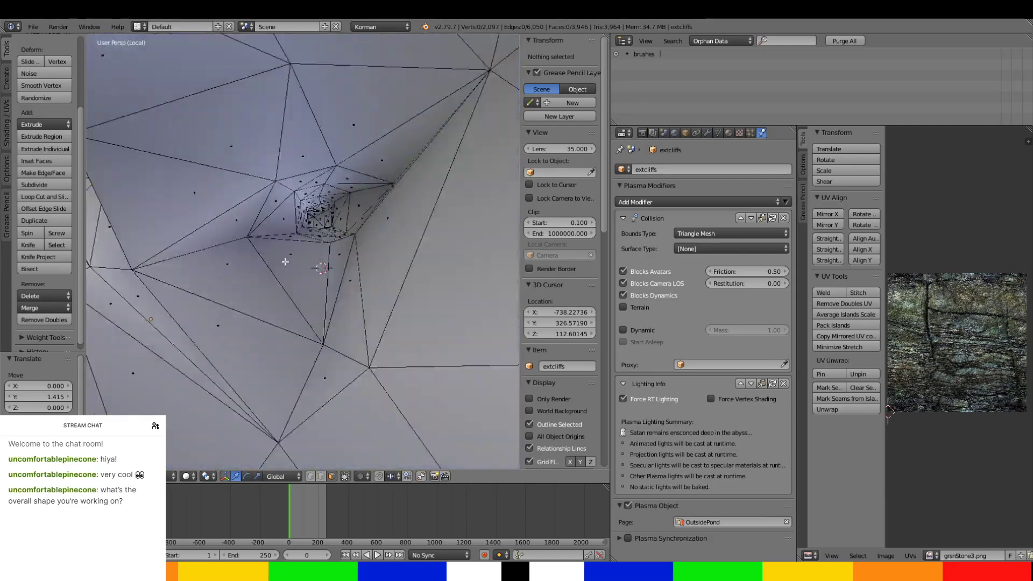
Select the ring of cliff faces below, beside and above the small tunnel opening.
middle_click_drag(321, 283, 268, 254)
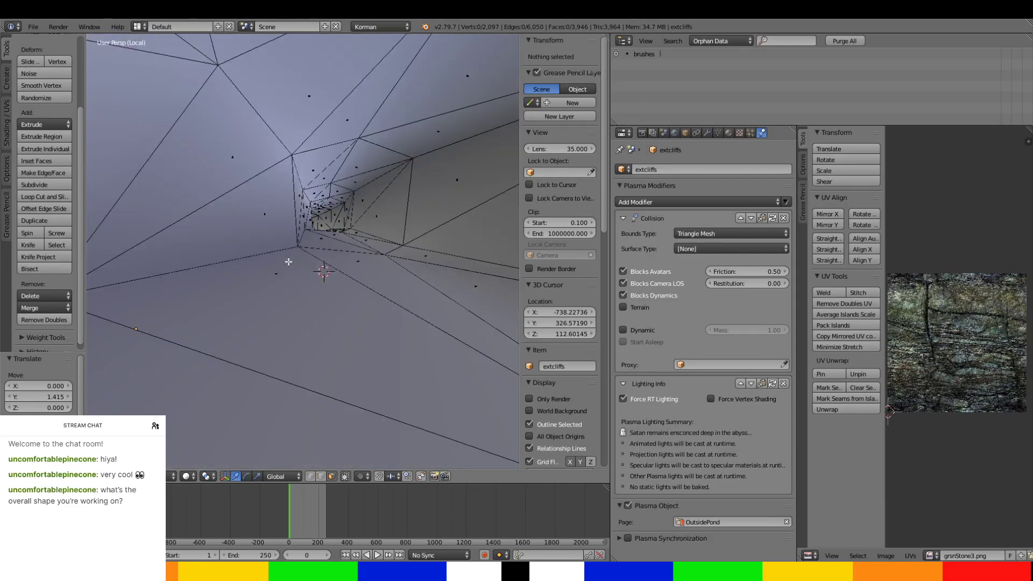
scroll(269, 305, "up", 4)
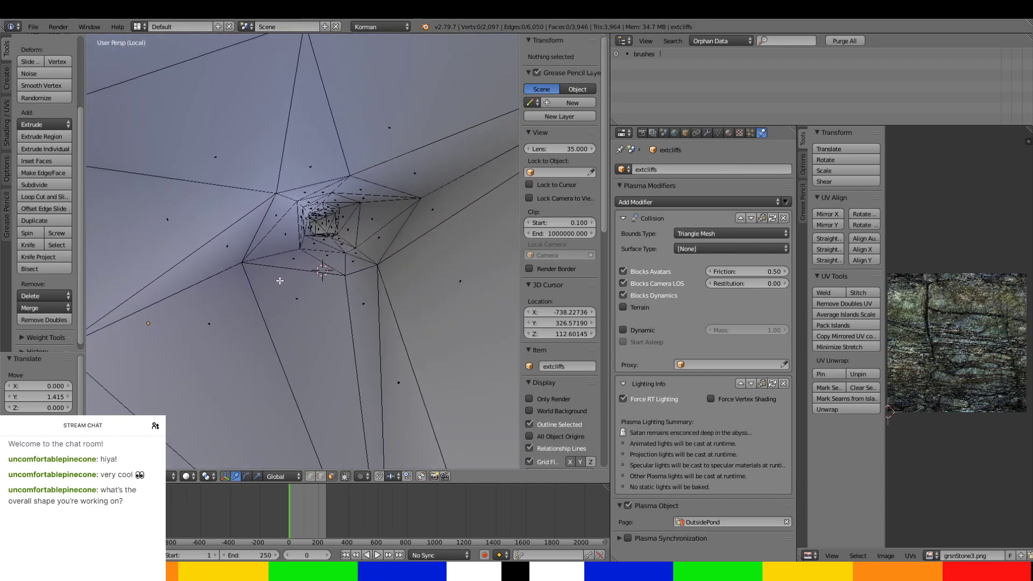
scroll(280, 295, "down", 4)
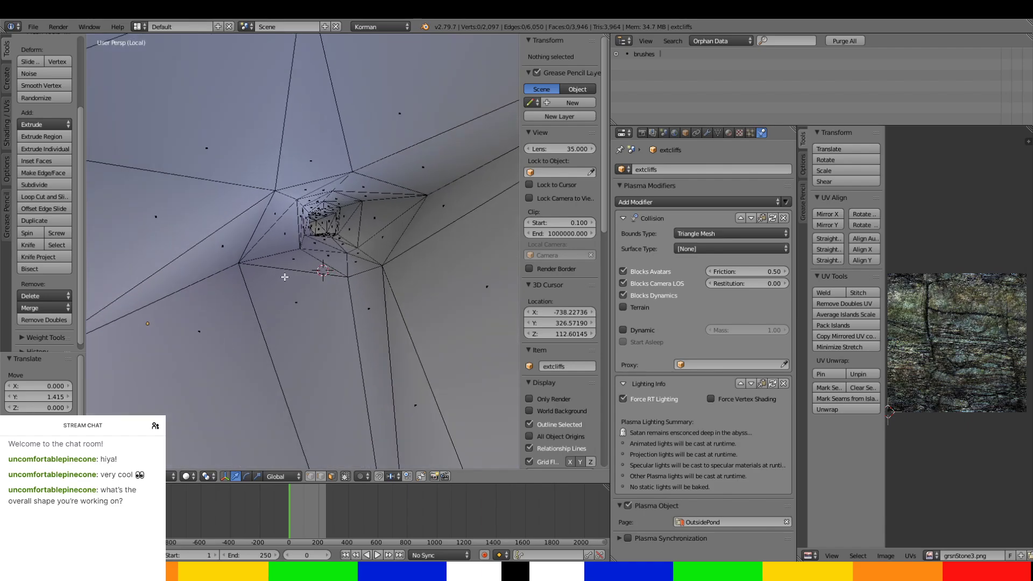
scroll(283, 283, "up", 1, "shift")
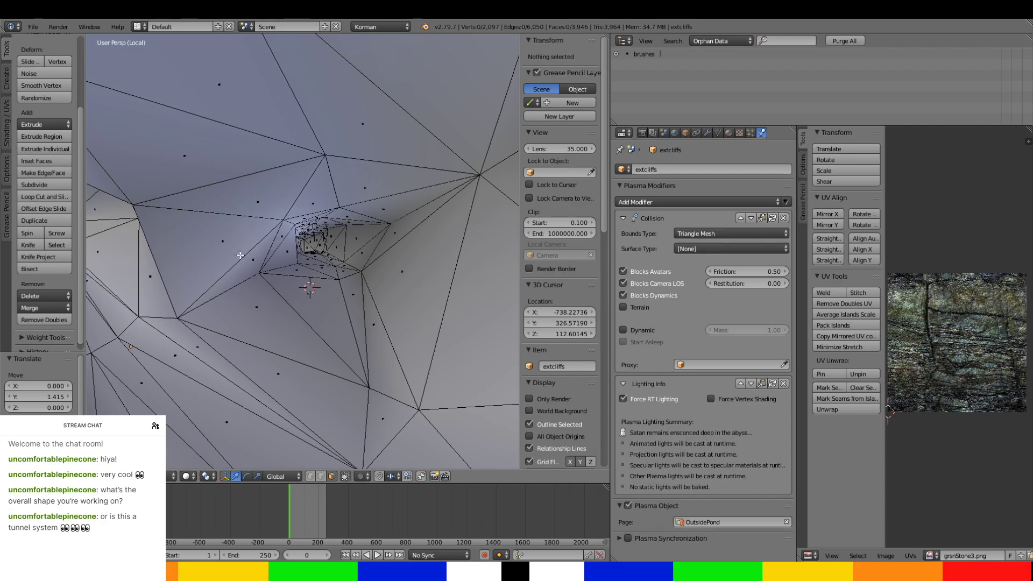
right_click(221, 242)
right_click(356, 321, "ctrl")
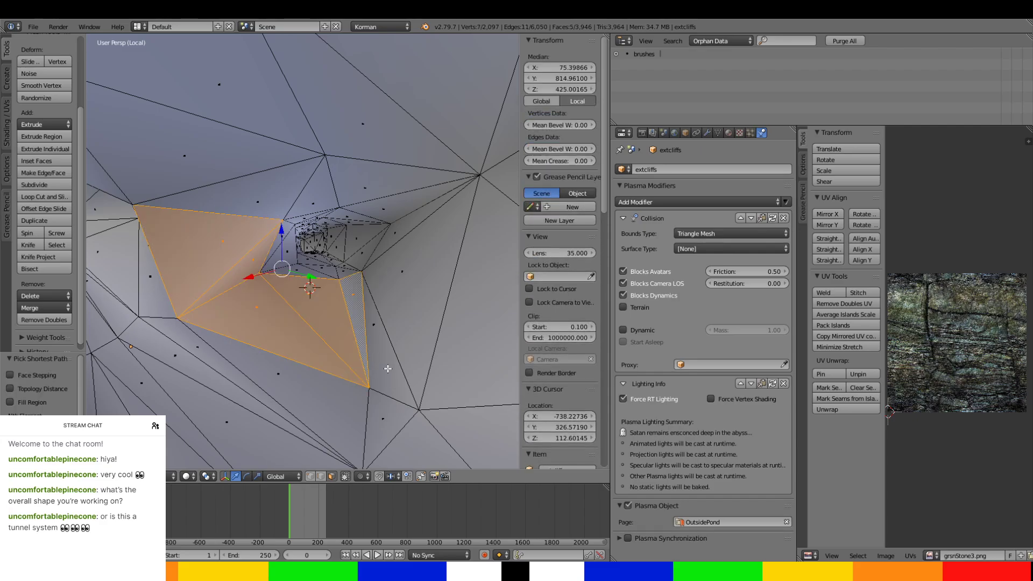
right_click(207, 157, "ctrl")
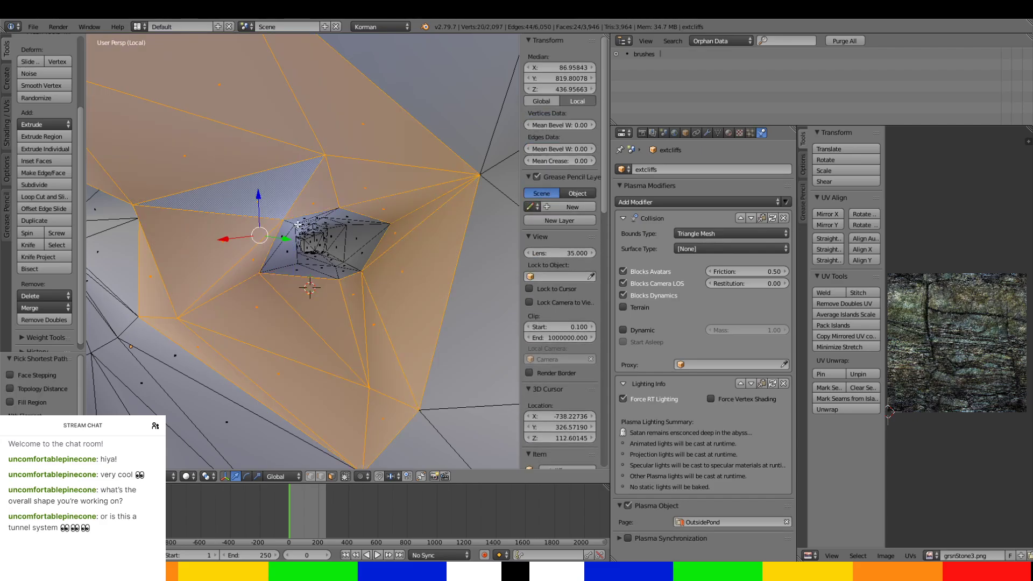
Start a new face selection with the first ring of faces at the mouth of the small tunnel.
scroll(425, 168, "down", 6)
middle_click_drag(429, 191, 297, 301)
scroll(269, 330, "up", 2)
scroll(218, 234, "up", 5)
middle_click_drag(217, 235, 291, 281, "shift")
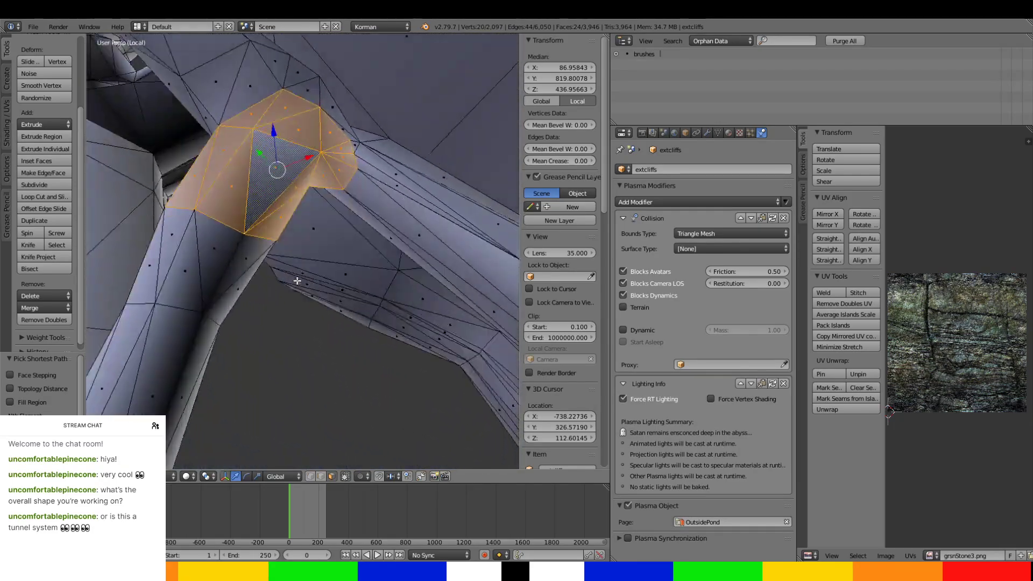
scroll(289, 239, "up", 4)
right_click(257, 157)
middle_click_drag(257, 157, 311, 198)
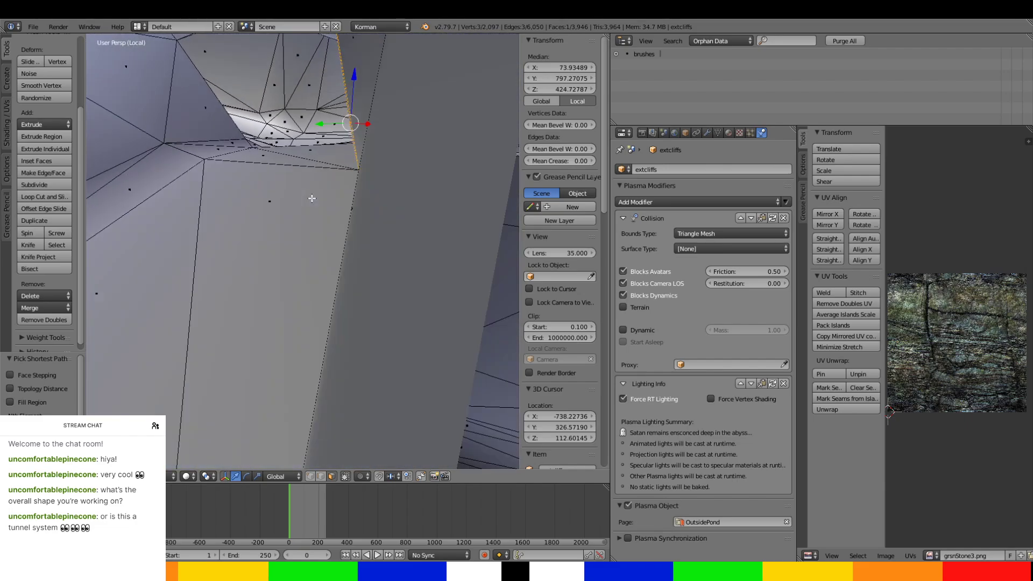
right_click(200, 113, "ctrl")
middle_click_drag(192, 117, 228, 148)
right_click(346, 65, "ctrl")
right_click(425, 114, "ctrl")
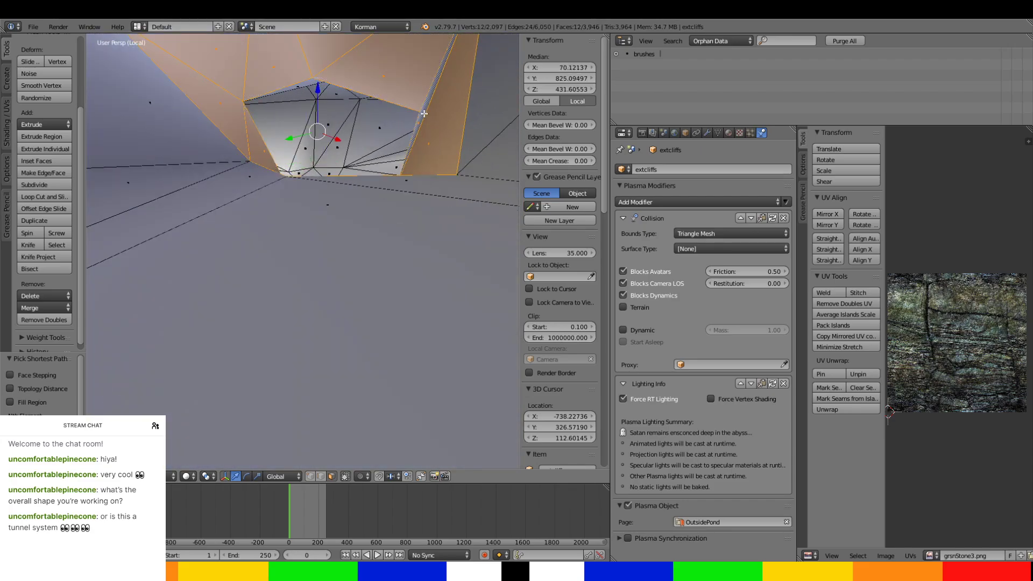
Add the second ring of tunnel faces to the selection, including floor, side walls and ceiling.
scroll(429, 170, "down", 3)
mouse_move(429, 169)
middle_mouse_down()
mouse_move(457, 173)
mouse_move(431, 184)
middle_mouse_up()
right_click(436, 254, "ctrl")
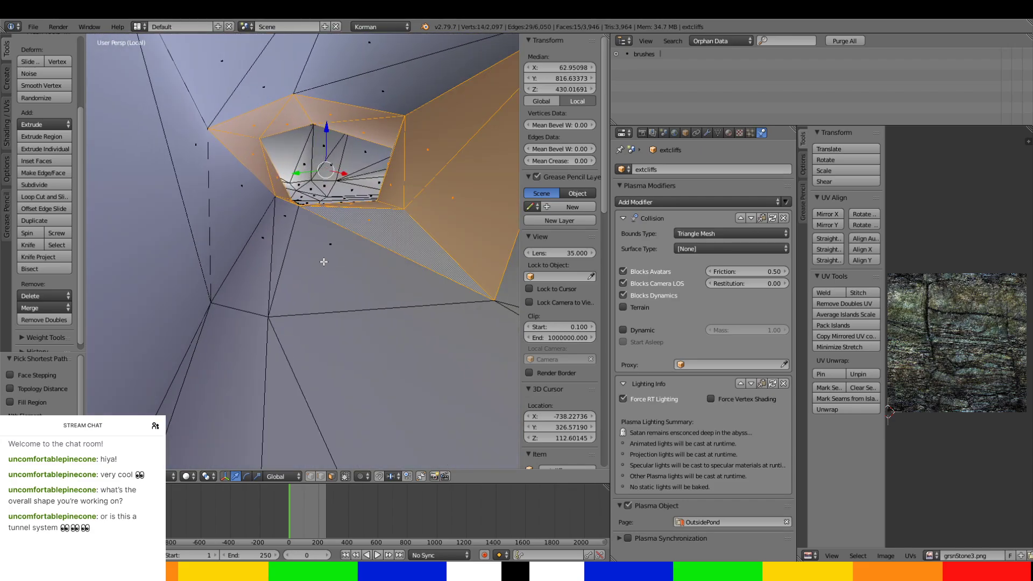
right_click(255, 266, "ctrl")
right_click(206, 165, "ctrl")
right_click(247, 80, "ctrl")
right_click(390, 91, "ctrl")
Add the third ring of tunnel faces to the selection, from the floor around to the ceiling.
middle_click_drag(397, 148, 376, 196)
right_click(388, 242, "ctrl")
right_click(268, 341, "ctrl")
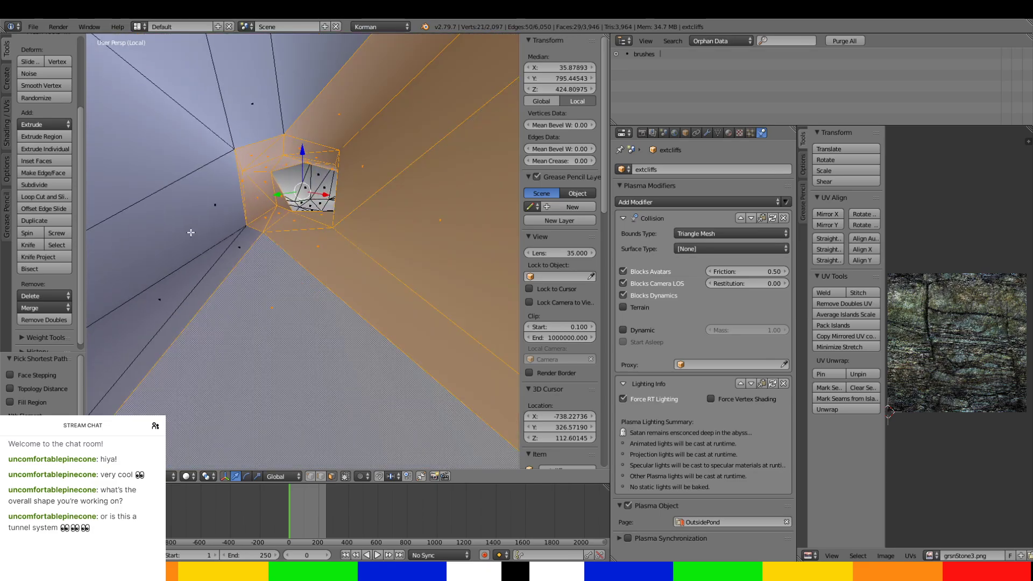
right_click(191, 232, "ctrl")
right_click(222, 106, "ctrl")
right_click(304, 98, "ctrl")
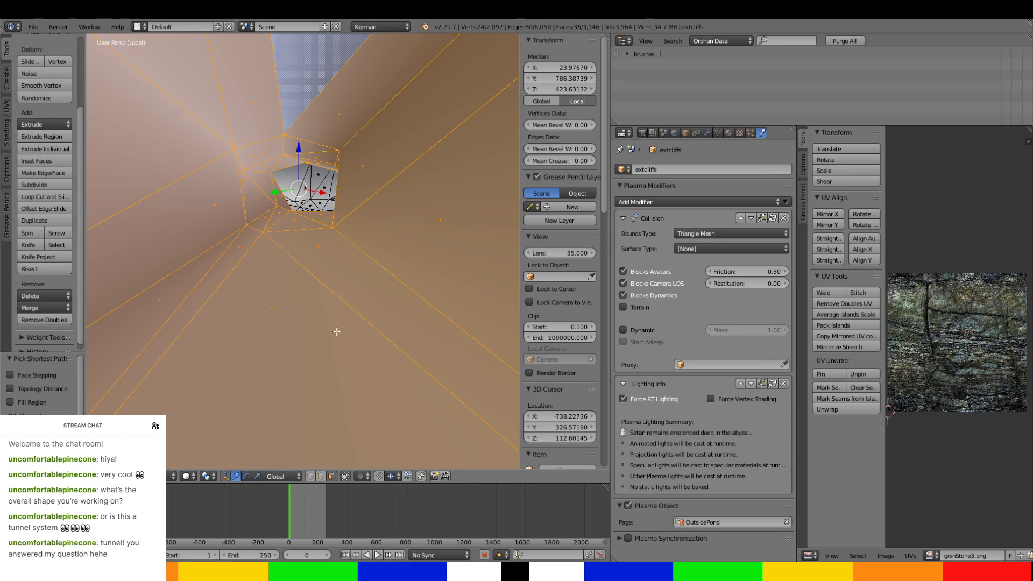
Extend the selection over the fourth ring of faces along the small tunnel.
scroll(321, 314, "down", 8)
scroll(313, 350, "up", 4)
middle_click_drag(314, 346, 316, 350)
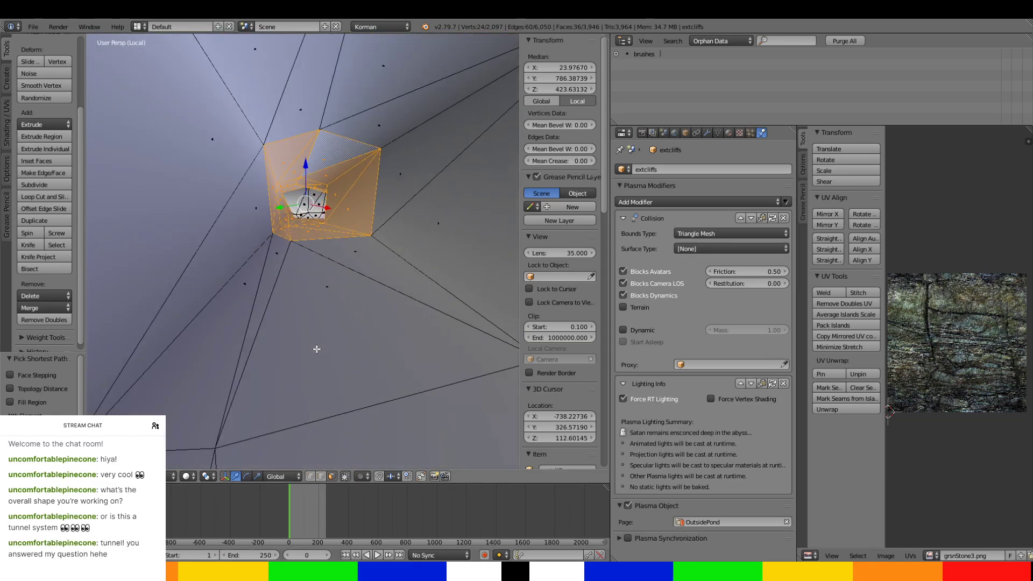
right_click(318, 332, "ctrl")
right_click(191, 198, "ctrl")
right_click(208, 126, "shift")
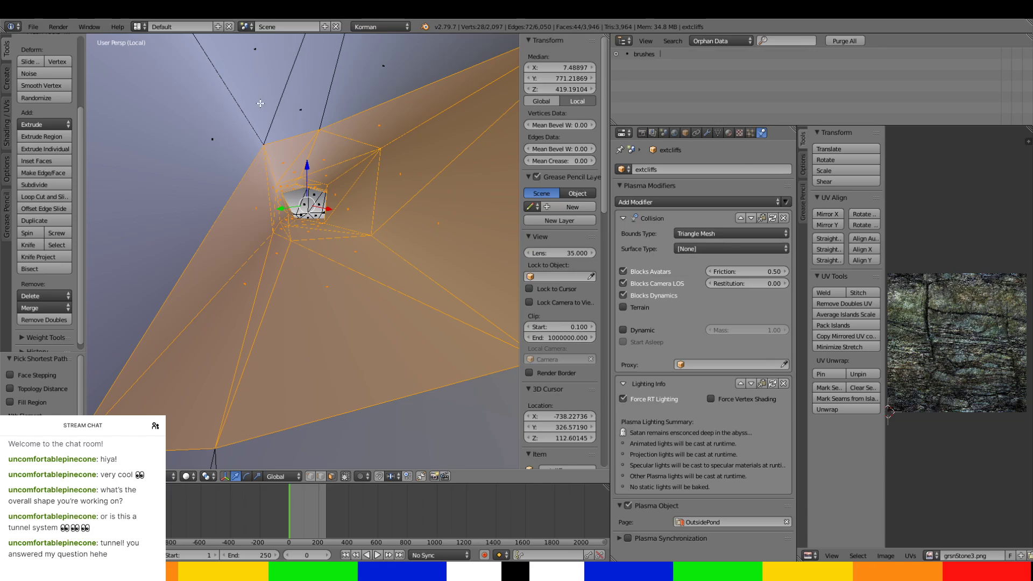
right_click(288, 74, "shift")
right_click(356, 81, "ctrl")
right_click(142, 182, "ctrl")
scroll(244, 256, "down", 4)
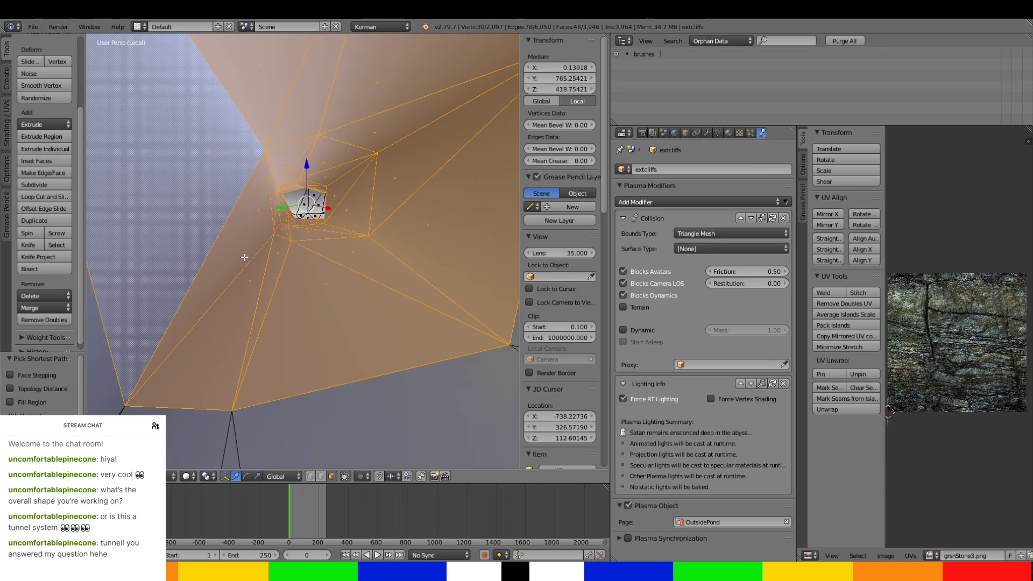
Extend the selection over the fifth ring of faces, where the small tunnel bends.
middle_click_drag(237, 270, 227, 297)
right_click(192, 257, "ctrl")
right_click(189, 153, "ctrl")
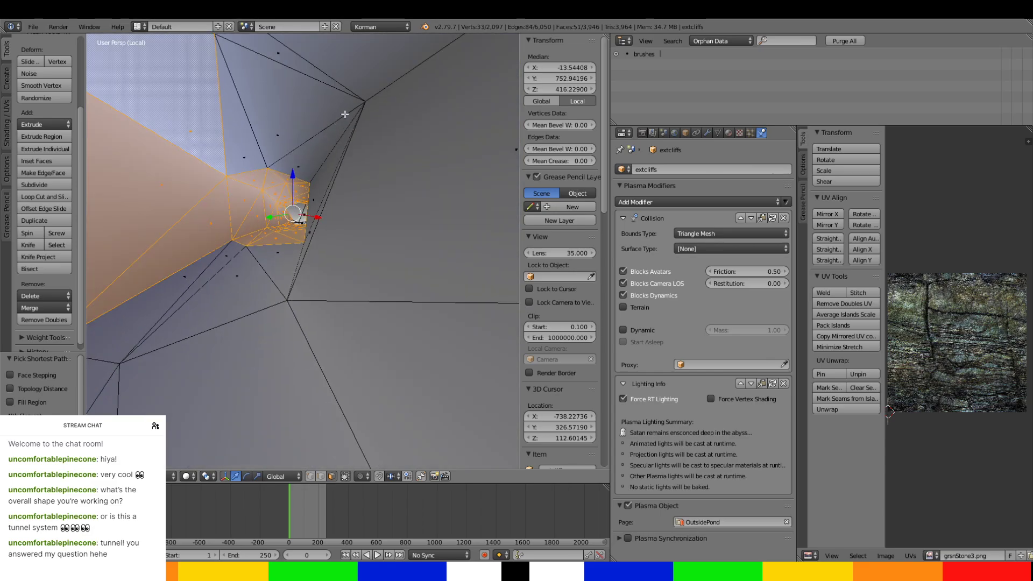
right_click(344, 113, "ctrl")
middle_click_drag(351, 212, 354, 237)
right_click(286, 309, "ctrl")
right_click(362, 235, "ctrl")
right_click(353, 161, "ctrl")
Extend the selection over the sixth ring of tunnel faces, including the remaining ceiling faces.
scroll(353, 234, "down", 1)
right_click(360, 307, "ctrl")
right_click(154, 352, "ctrl")
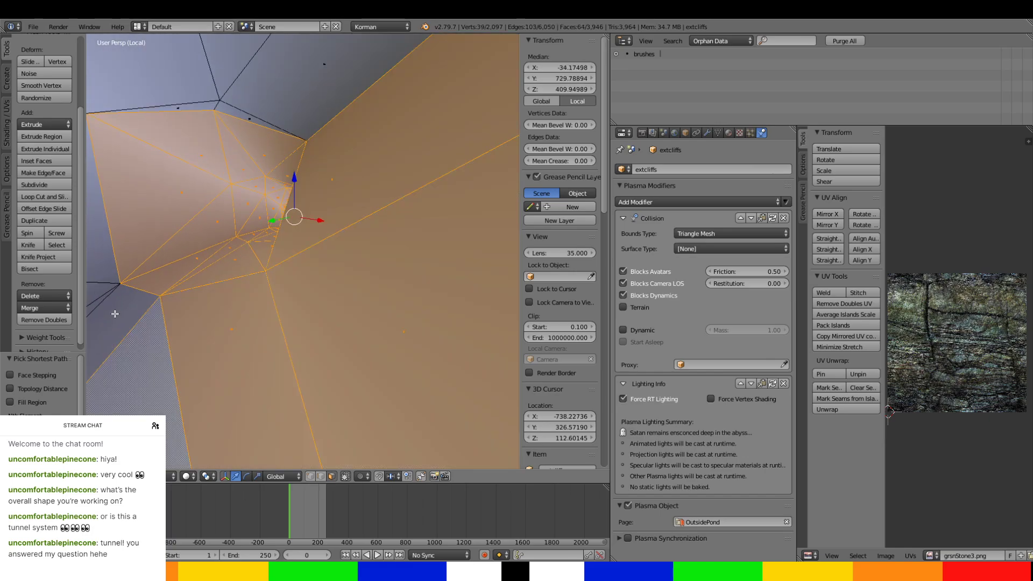
right_click(115, 313, "ctrl")
right_click(159, 90, "ctrl")
right_click(246, 125, "ctrl")
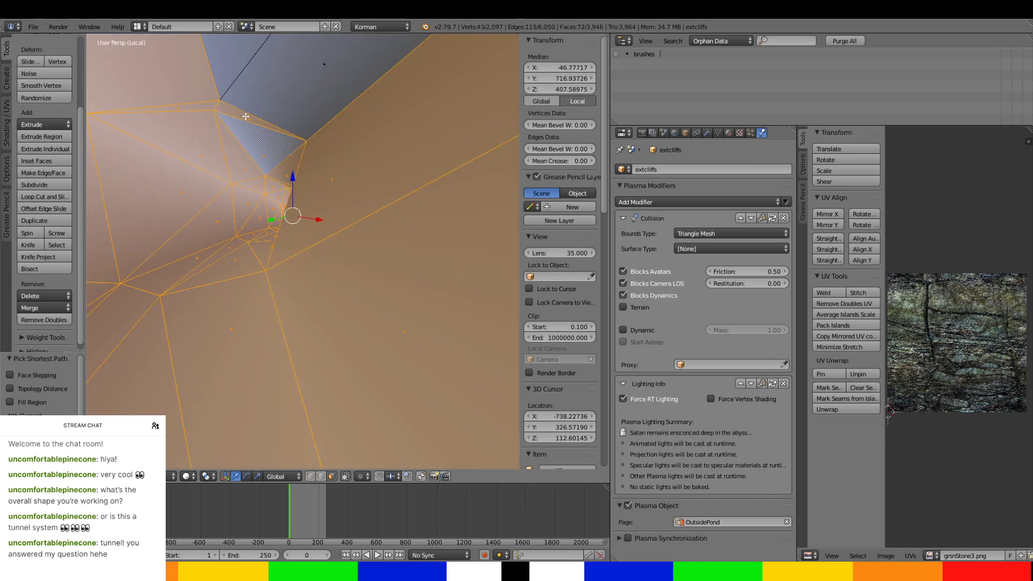
right_click(267, 64, "ctrl")
key("ctrl+z")
right_click(266, 64, "ctrl")
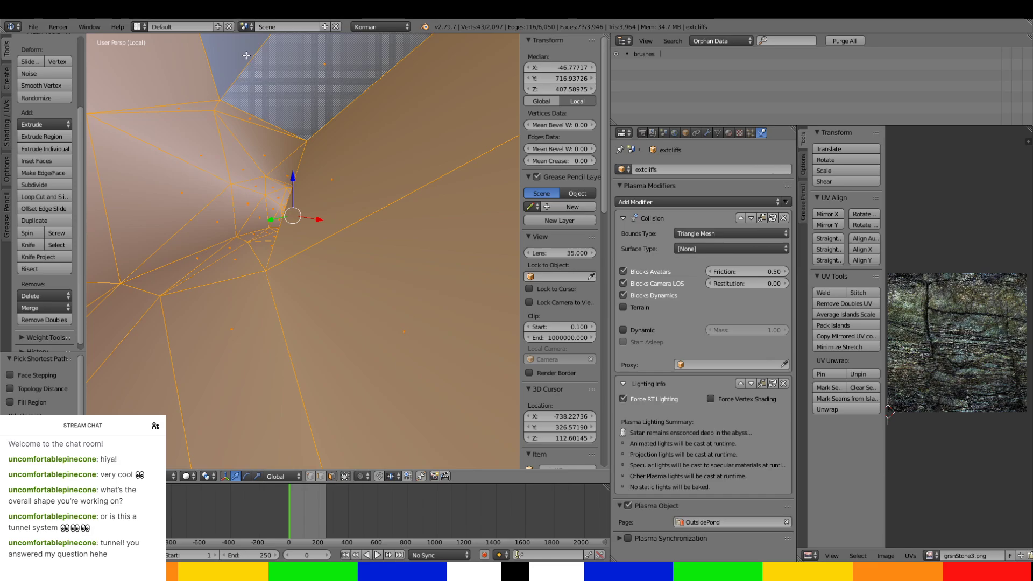
right_click(246, 51, "ctrl")
Extend the selection over the seventh ring of tunnel faces and check the selected stretch from outside.
scroll(284, 160, "down", 5)
scroll(283, 179, "up", 3)
scroll(283, 179, "up", 1)
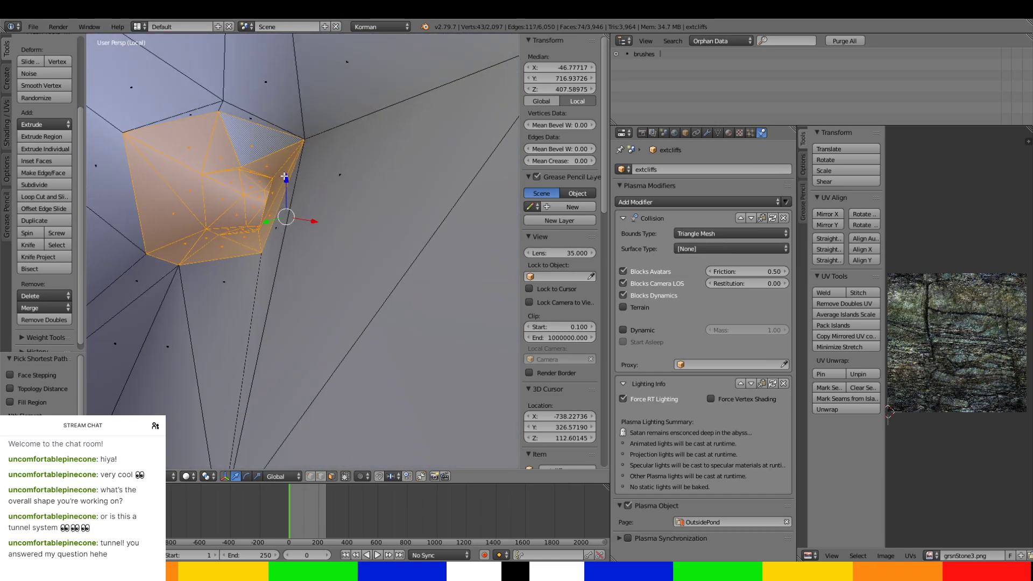
right_click(226, 110, "ctrl")
right_click(215, 107, "ctrl")
right_click(199, 67, "ctrl")
right_click(313, 184, "ctrl")
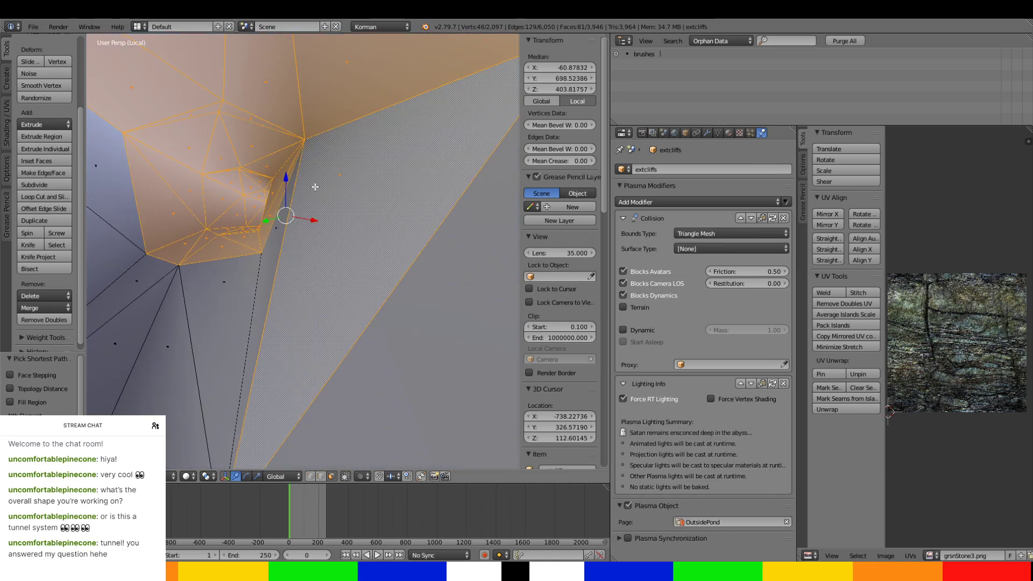
right_click(266, 302, "ctrl")
right_click(146, 337, "ctrl")
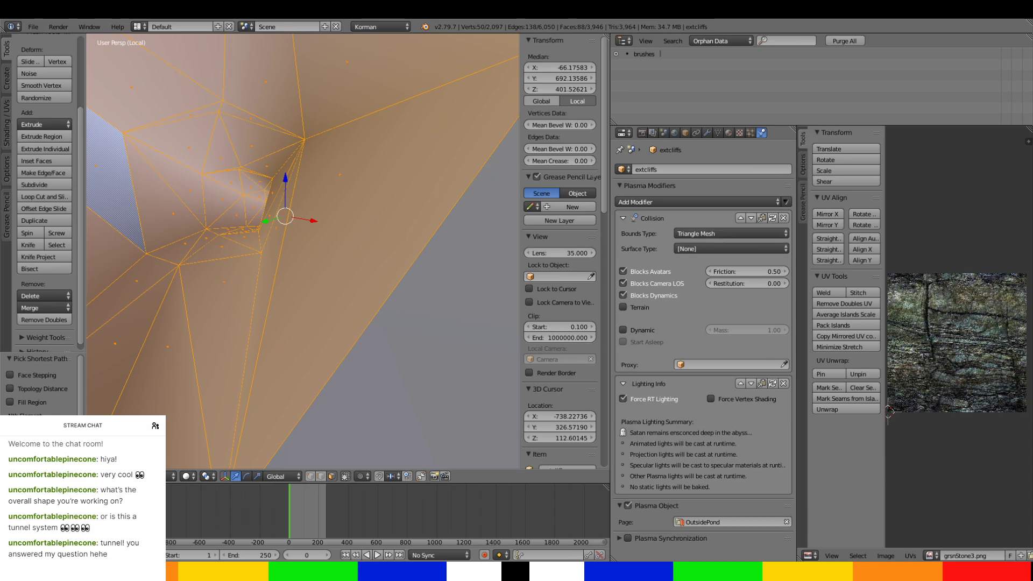
scroll(372, 307, "down", 10)
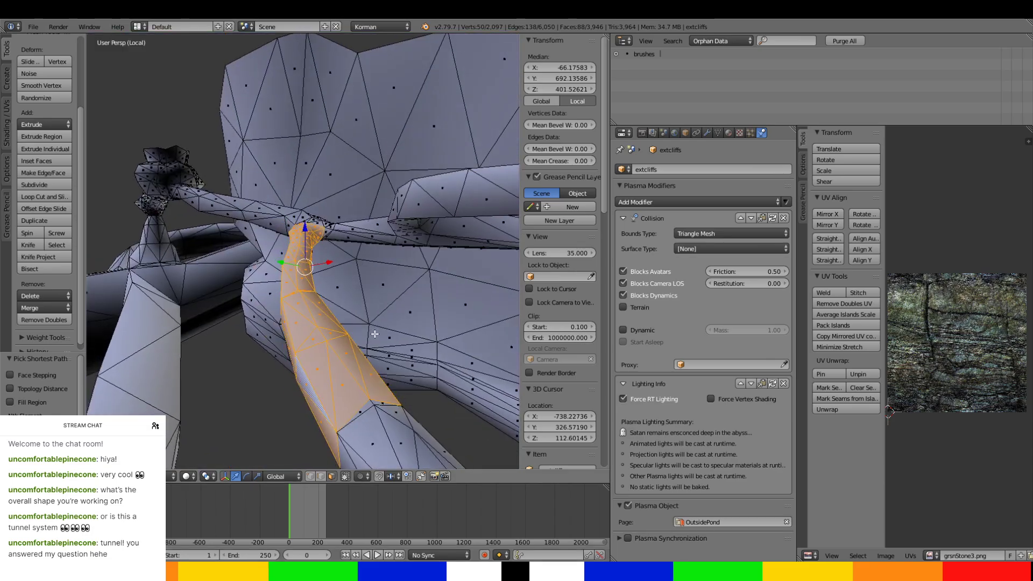
middle_click_drag(372, 307, 419, 352)
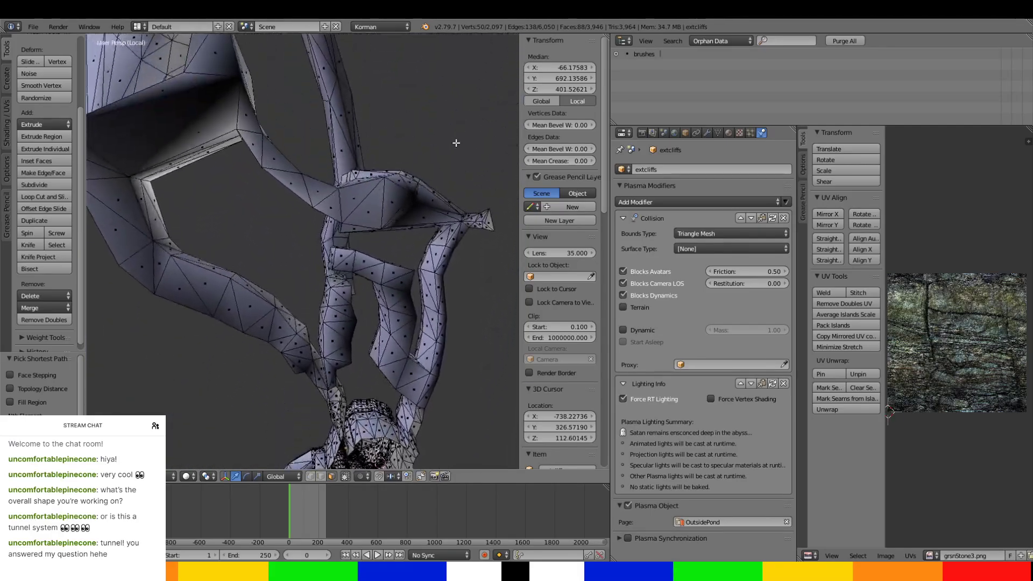
Extend the selection over the next faces of the small tunnel, beyond the seventh ring.
middle_click_drag(456, 143, 358, 40)
scroll(435, 315, "up", 4)
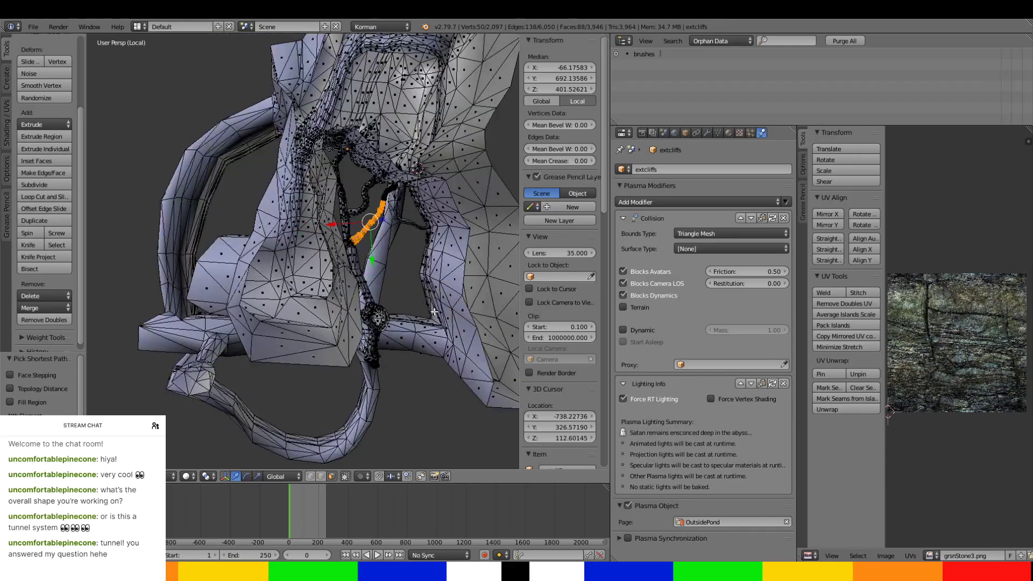
middle_click_drag(434, 314, 89, 293)
scroll(88, 292, "up", 3)
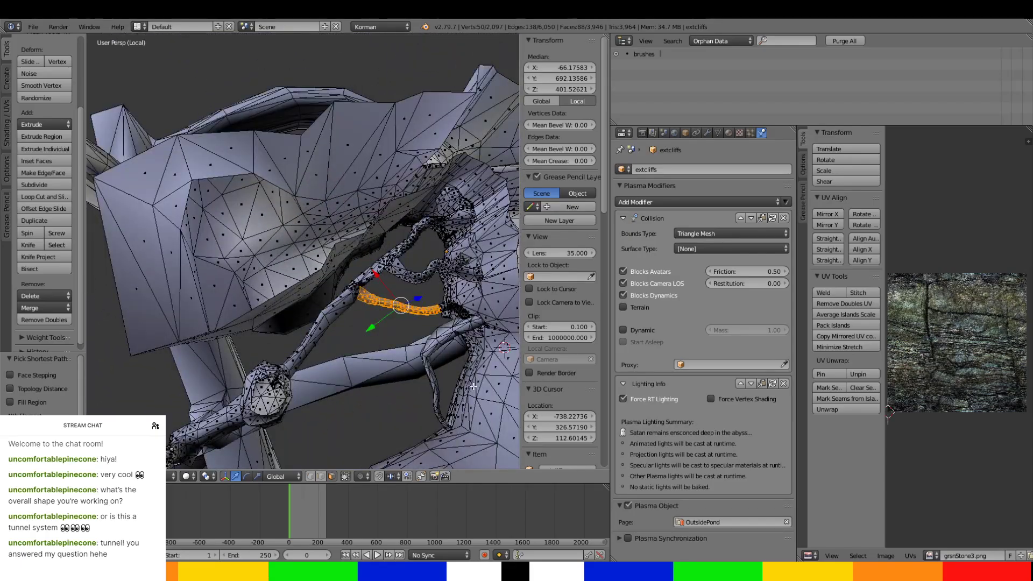
middle_click_drag(473, 386, 374, 295)
scroll(393, 334, "up", 4)
scroll(374, 295, "up", 2)
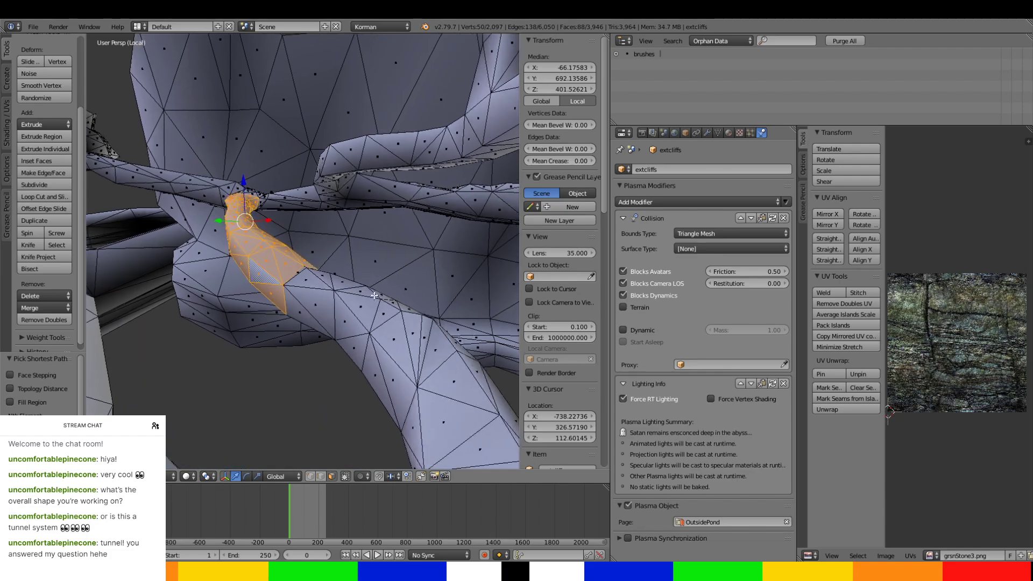
scroll(374, 295, "up", 3)
left_click(305, 297, "ctrl")
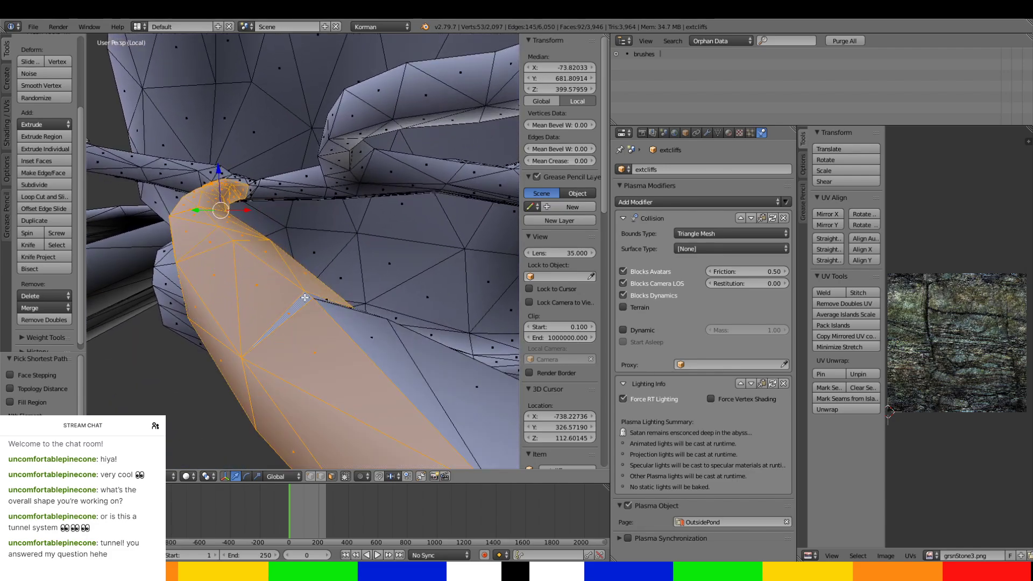
left_click(359, 327, "ctrl")
right_click(334, 302, "ctrl")
middle_click_drag(334, 302, 375, 324)
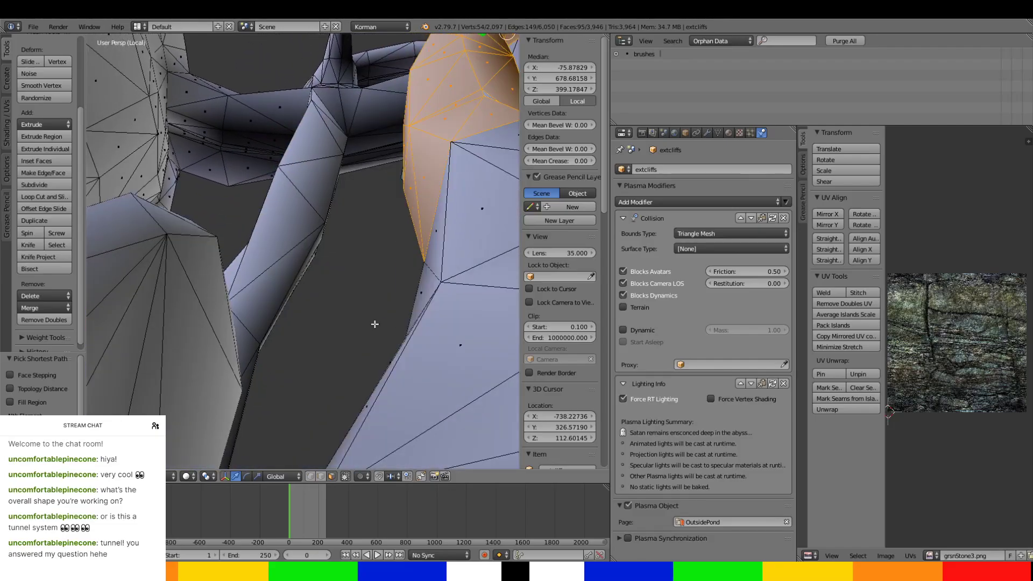
Extend the selection along the tunnel's middle stretch, covering its side and underside faces.
right_click(443, 286, "ctrl")
middle_click_drag(433, 242, 434, 296)
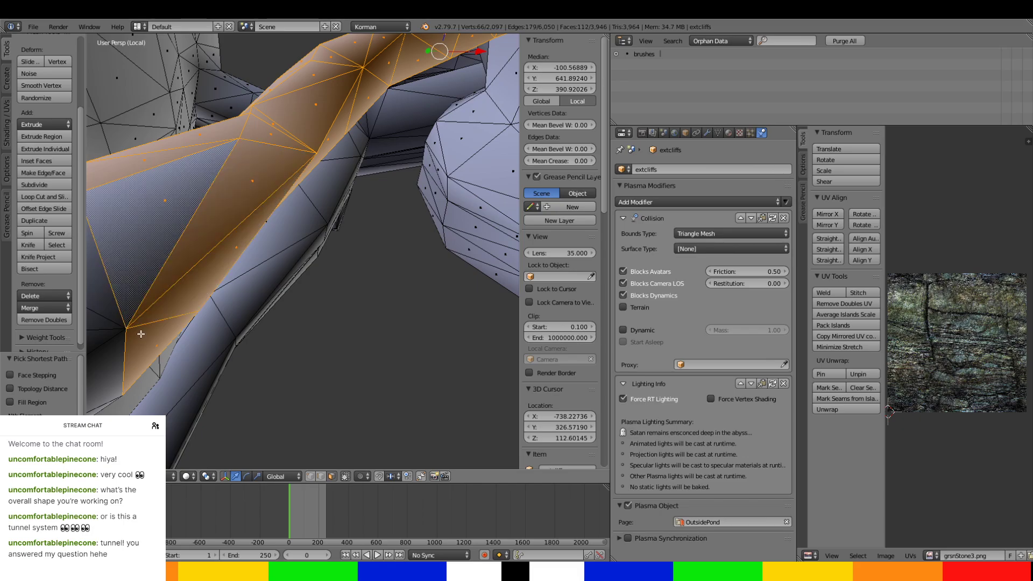
middle_click_drag(141, 334, 150, 391)
right_click(178, 345, "ctrl")
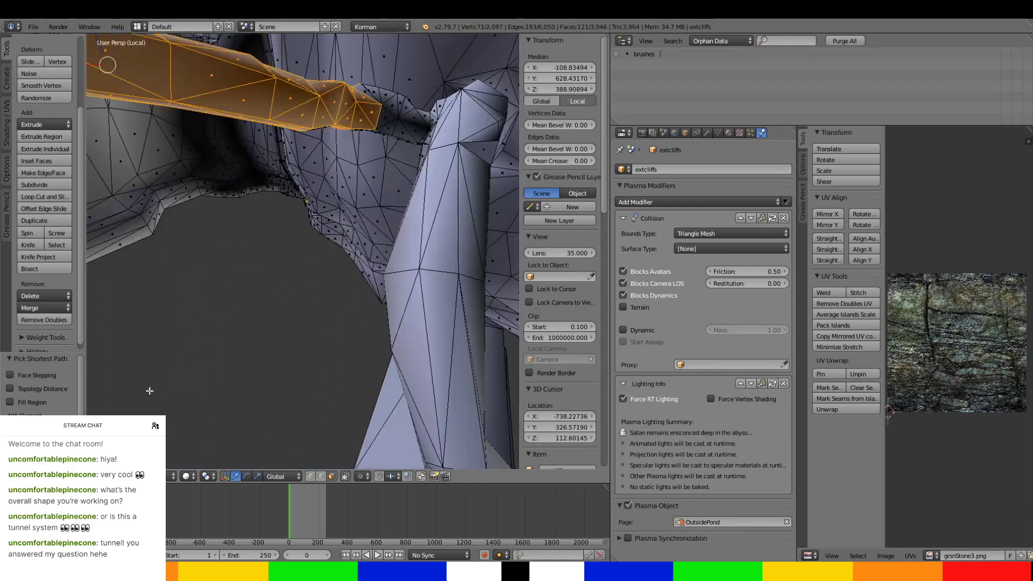
Extend the selection along the tunnel up to the start of its junction with the larger neighbouring tunnel.
middle_click_drag(210, 315, 222, 297)
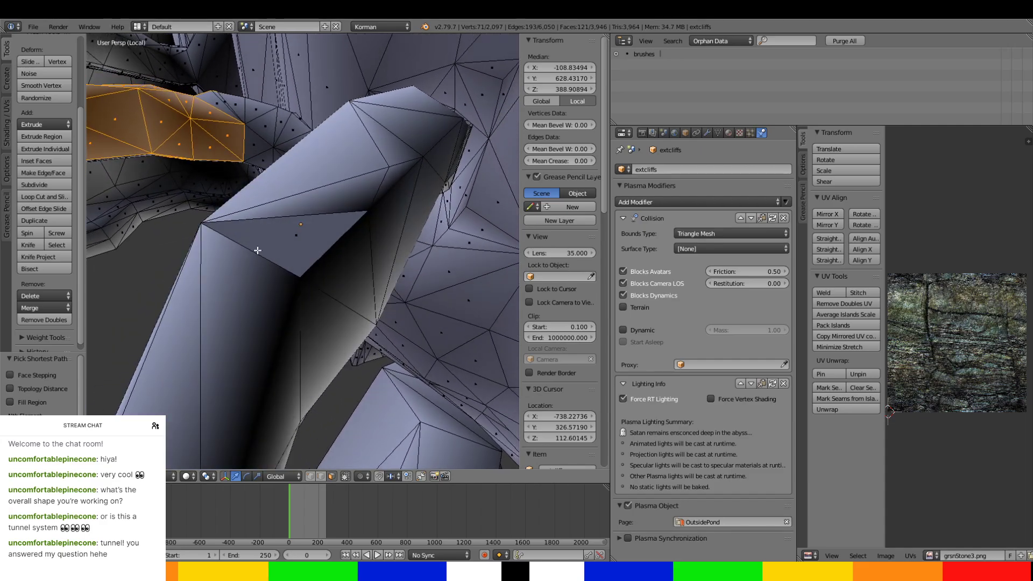
middle_click_drag(242, 215, 300, 254)
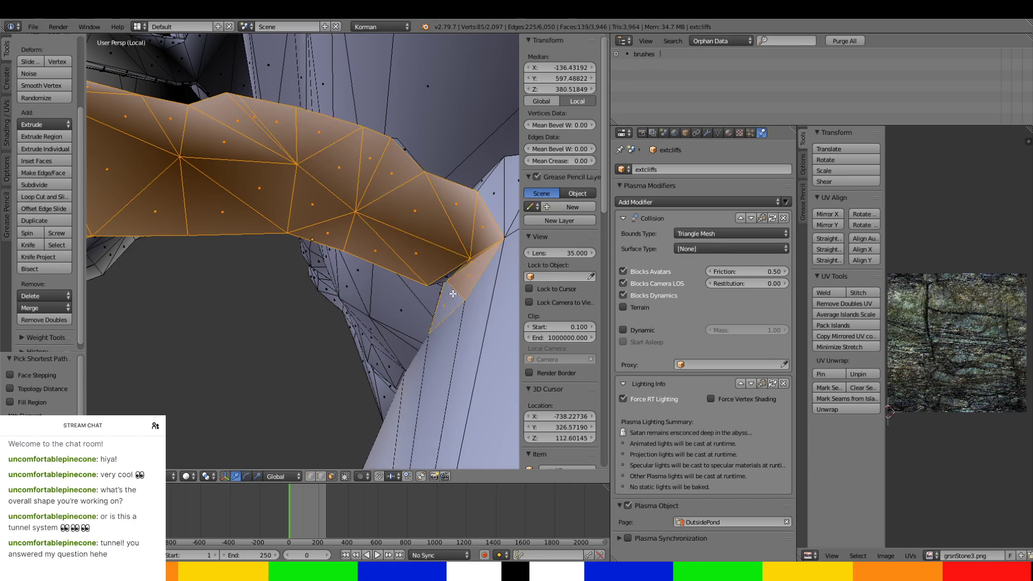
middle_click_drag(453, 293, 266, 338)
left_click(361, 225, "ctrl")
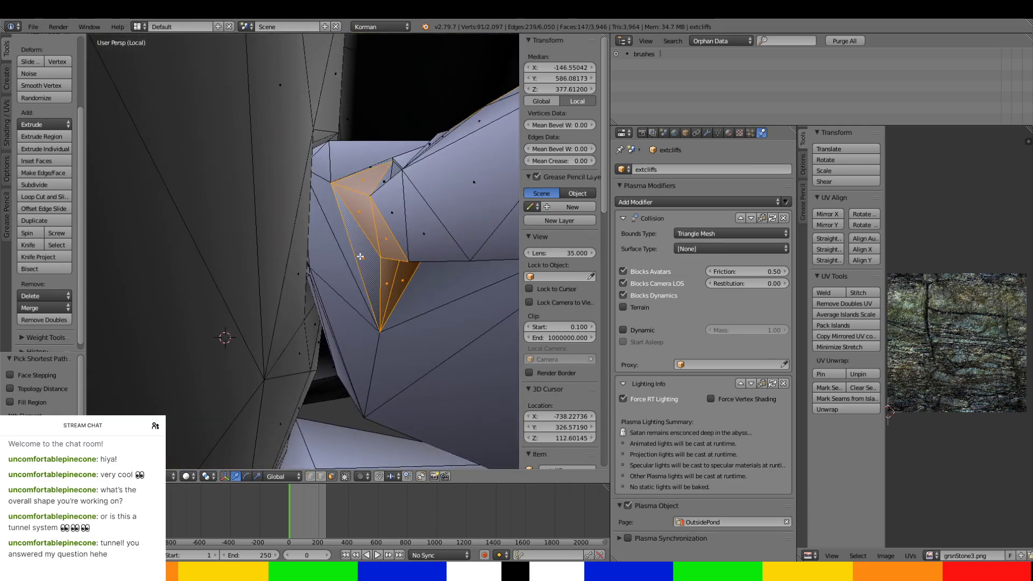
Add the narrow faces at the tunnel's junction end to the selection.
middle_click_drag(359, 257, 361, 319)
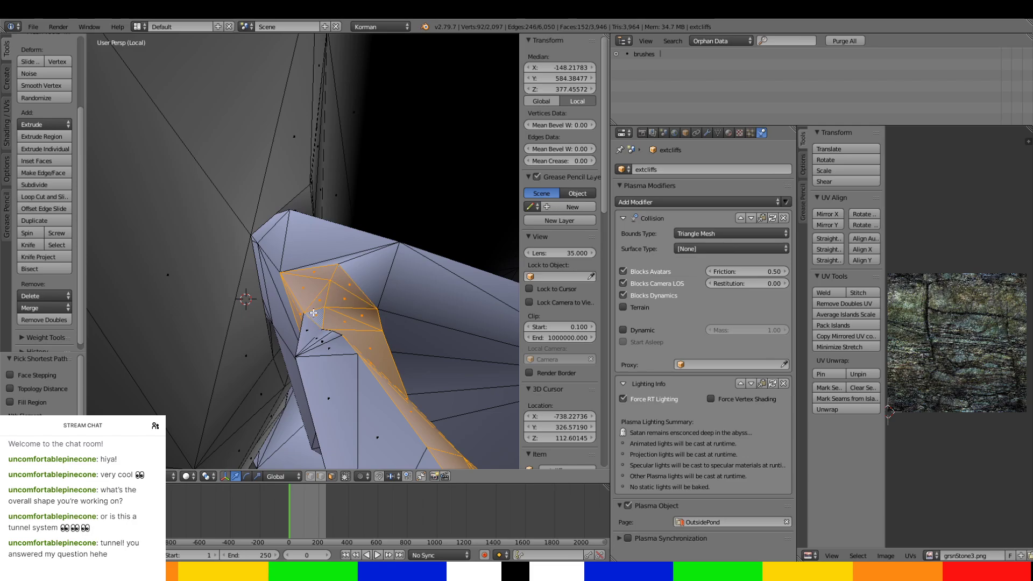
left_click(360, 436, "ctrl")
middle_click_drag(343, 396, 329, 408)
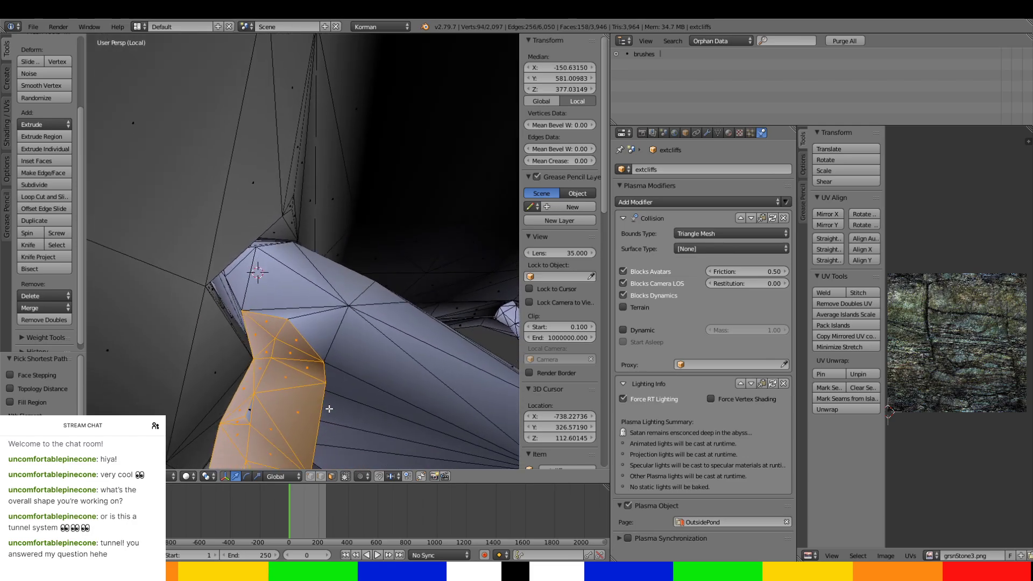
mouse_move(249, 413)
middle_mouse_down()
mouse_move(286, 425)
mouse_move(262, 411)
middle_mouse_up()
middle_click_drag(310, 325, 286, 335)
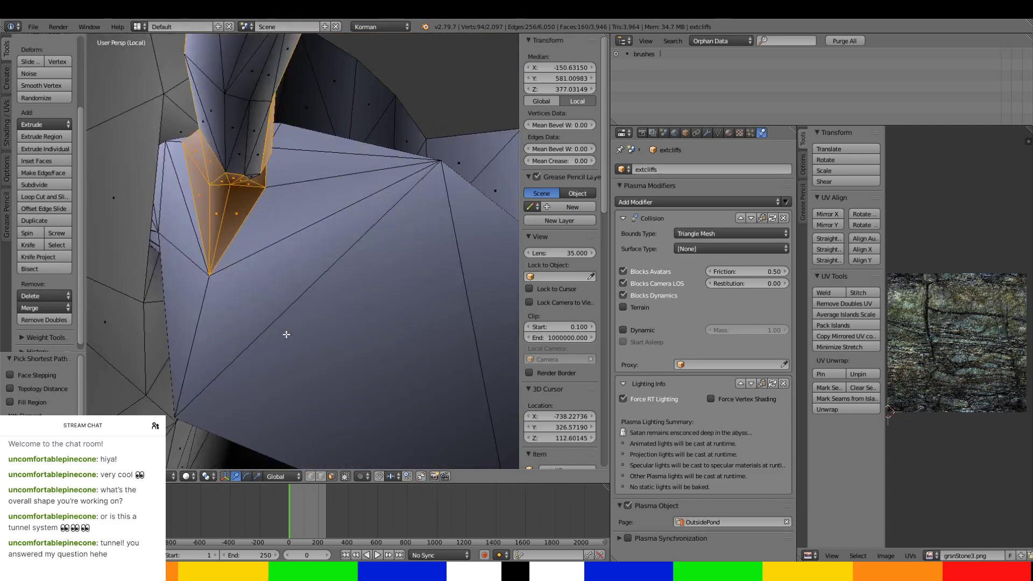
Add the unselected wall faces just before the tunnel's junction end to the selection.
right_click(234, 119, "ctrl")
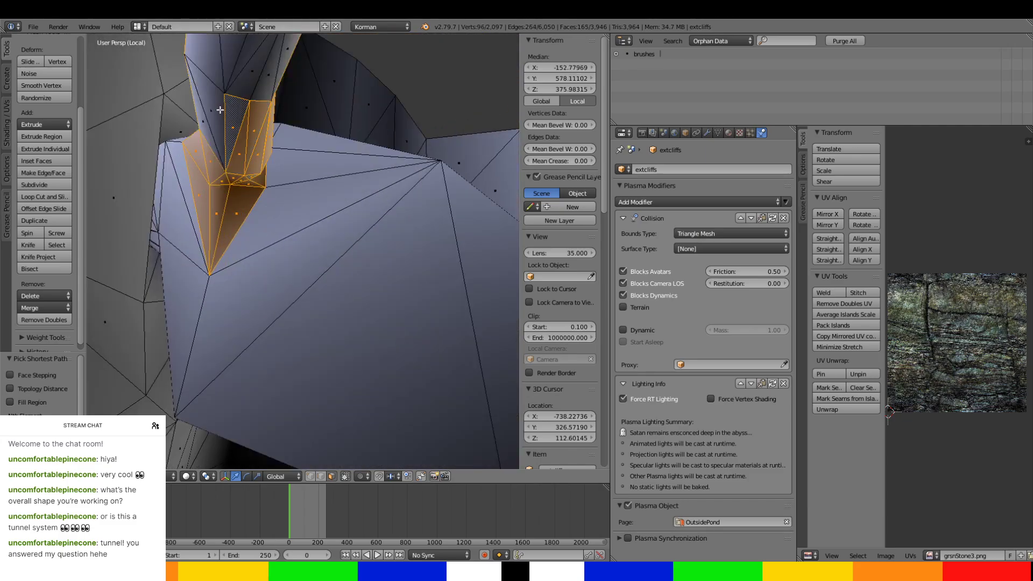
right_click(199, 107, "ctrl")
middle_click_drag(203, 104, 388, 252)
right_click(137, 140, "ctrl")
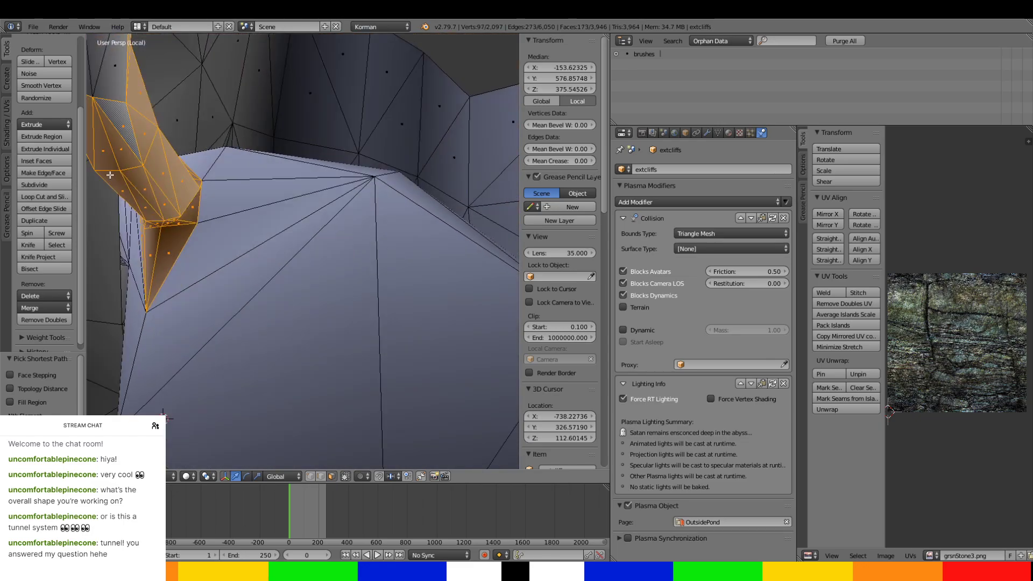
middle_click_drag(136, 140, 135, 239)
right_click(138, 99, "ctrl")
middle_click_drag(138, 99, 333, 195)
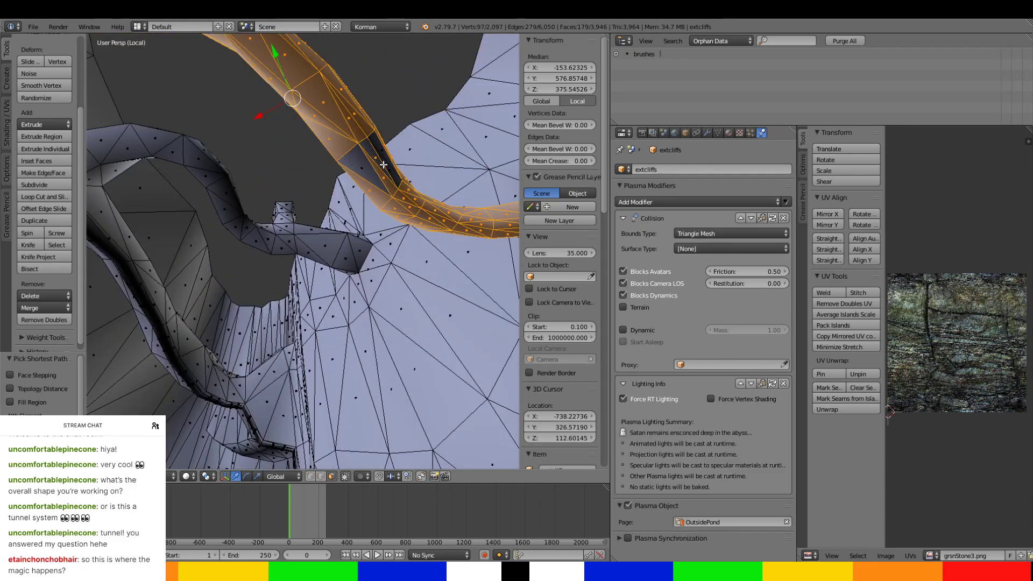
Add the last missing tunnel faces, separate the selection into its own object and select that object.
middle_click_drag(359, 160, 444, 263)
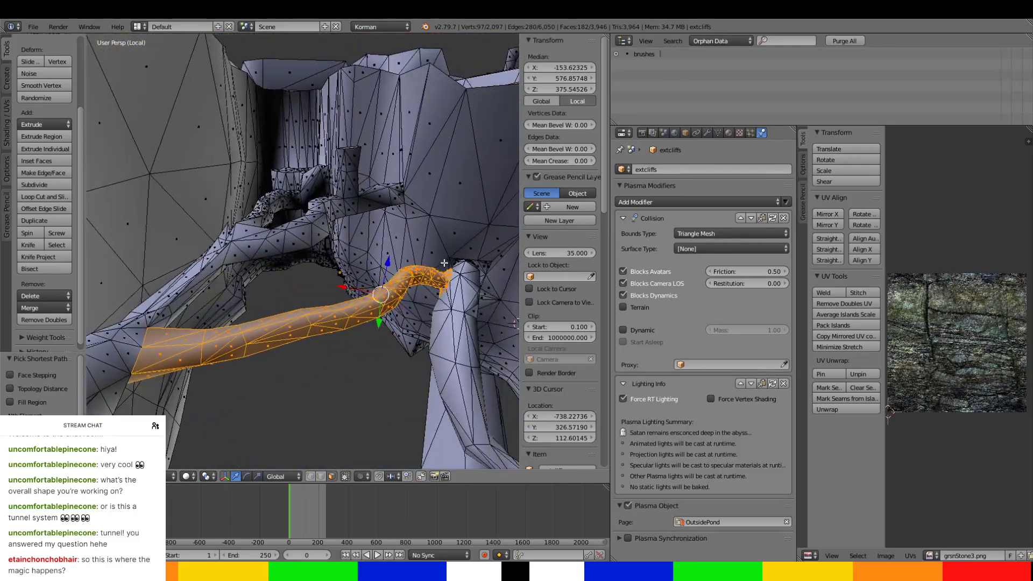
key("p")
left_click(444, 264)
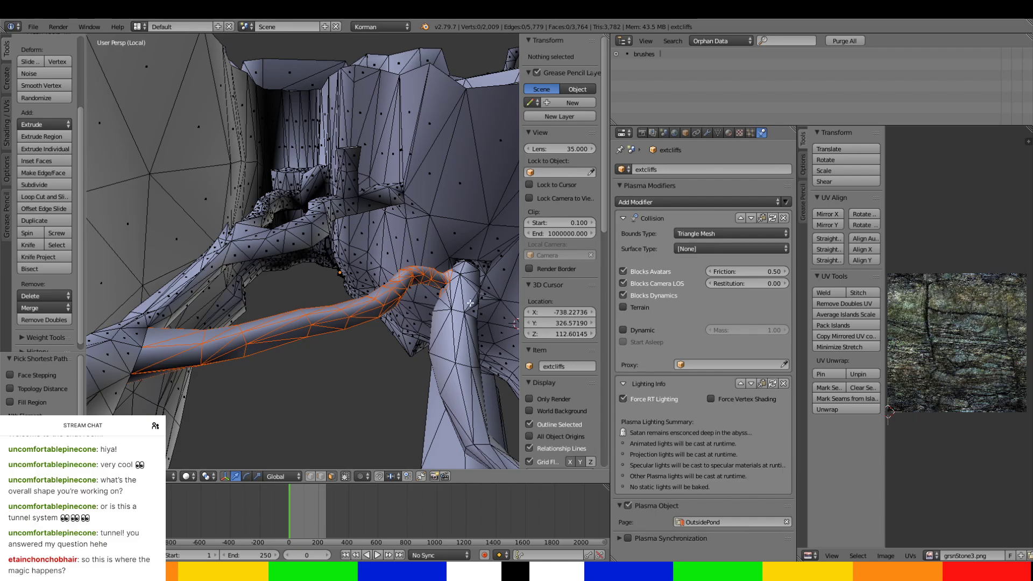
key("Tab")
right_click(411, 285)
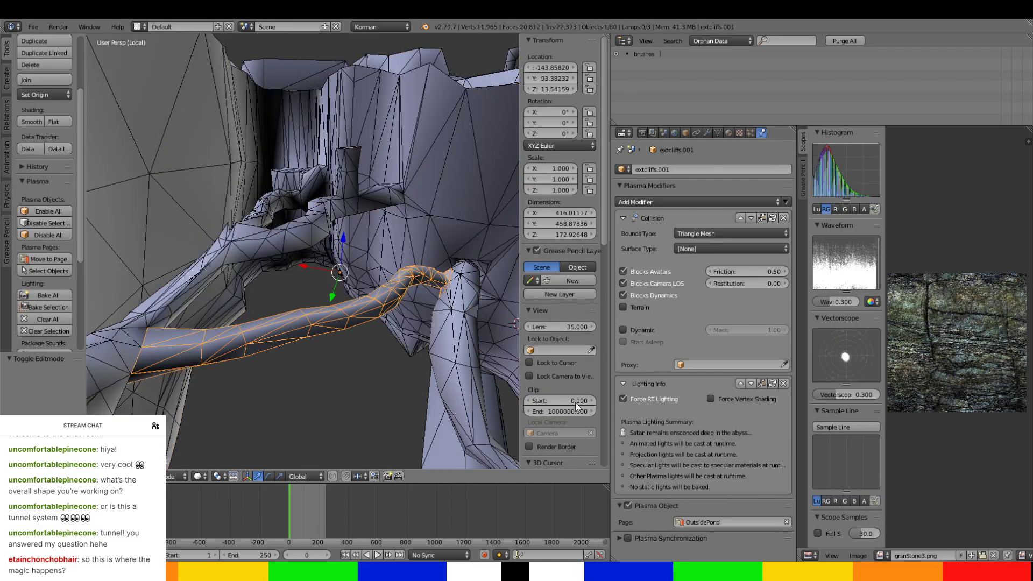
Assign the separated tunnel to the NorthwardTunnels page and rename it NorthTunnelBridgePrelude.
left_click(710, 520)
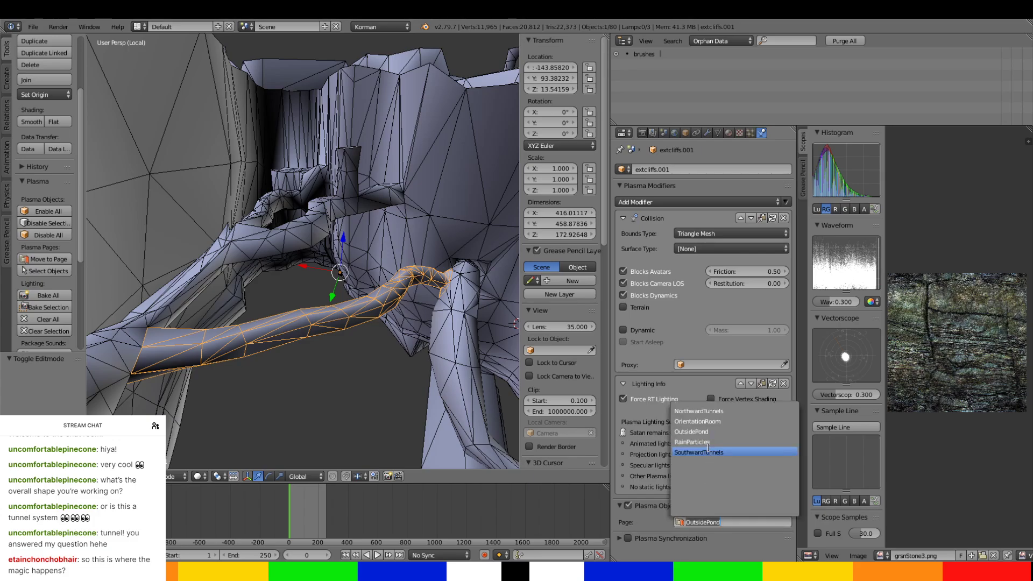
left_click(705, 410)
left_click(690, 169)
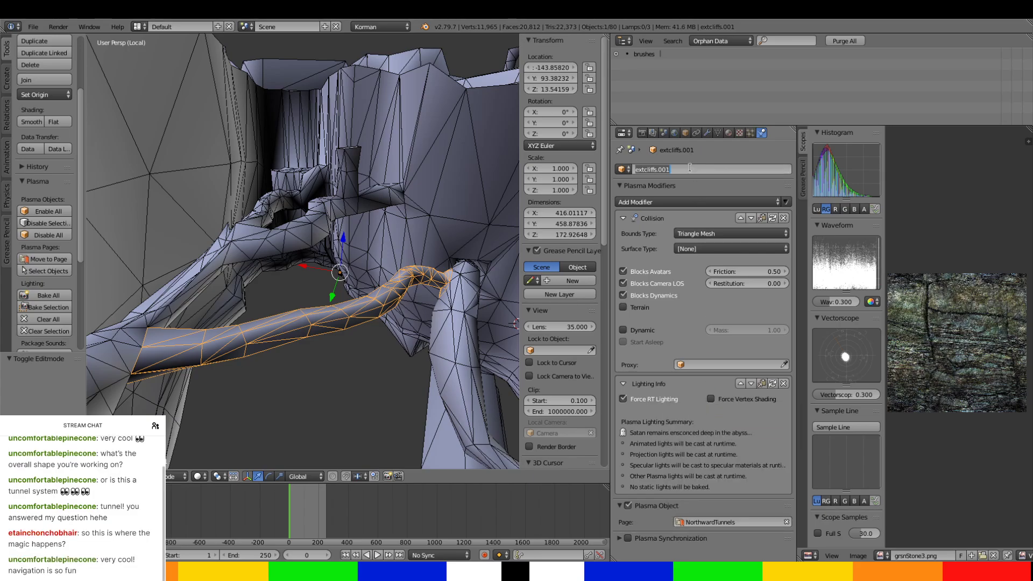
right_click(456, 295)
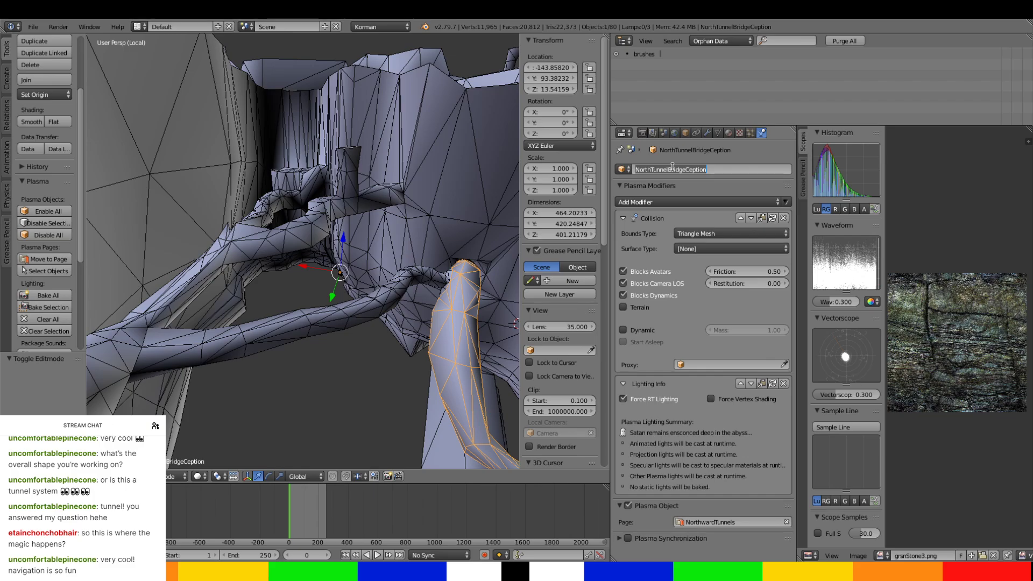
right_click(376, 311)
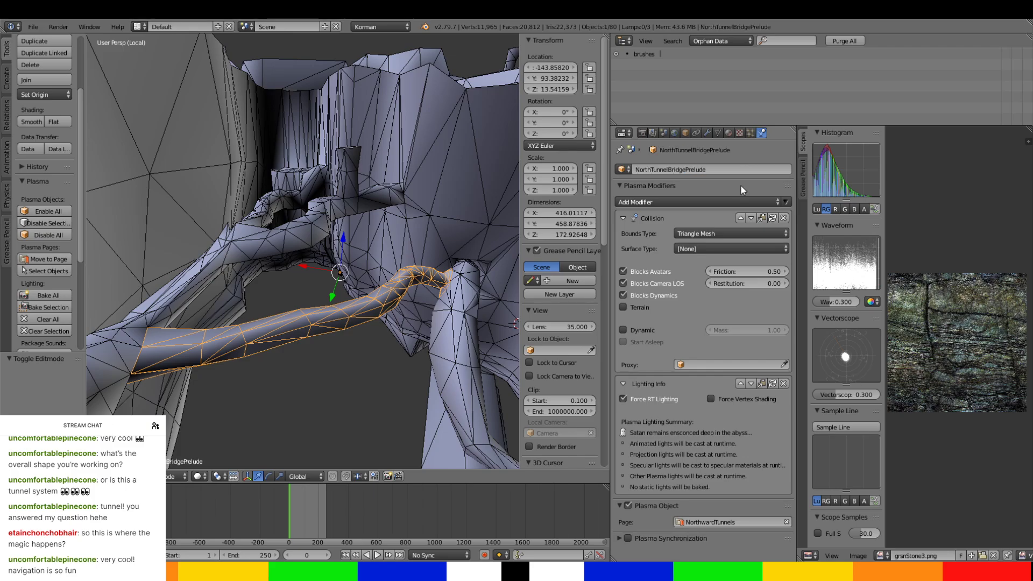
Delete the stray triangular face of the extcliffs mesh on the side of the NorthTunnelBridgeCeption tunnel.
right_click(473, 300)
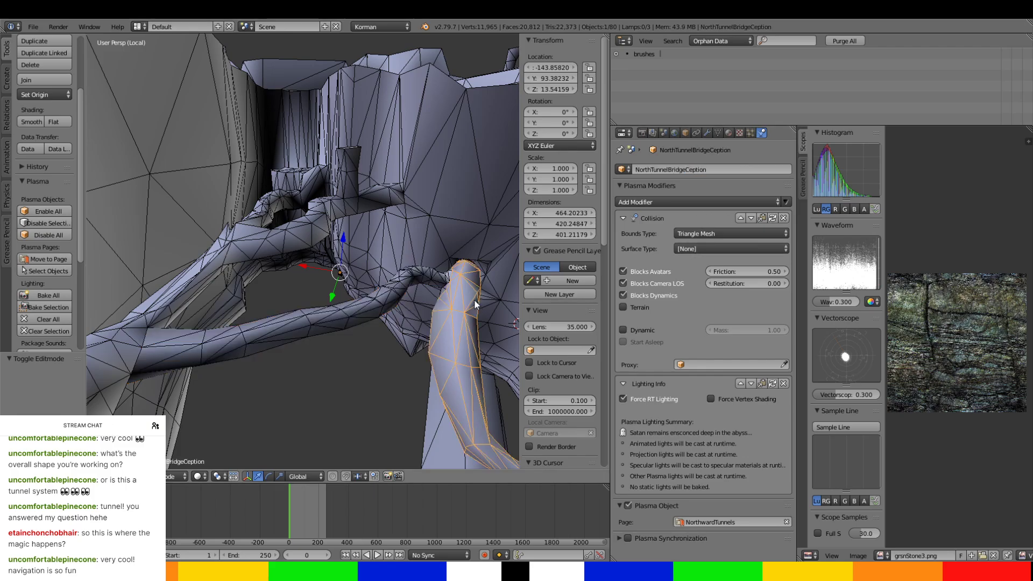
right_click(475, 304)
right_click(472, 299)
middle_click_drag(472, 299, 361, 270)
right_click(370, 273)
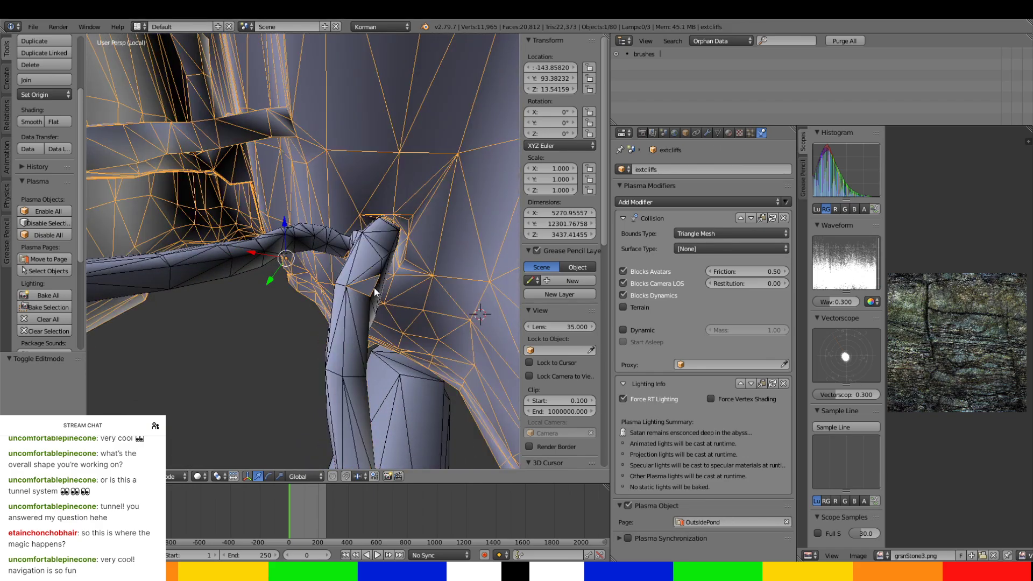
key("Tab")
right_click(373, 287)
key("x")
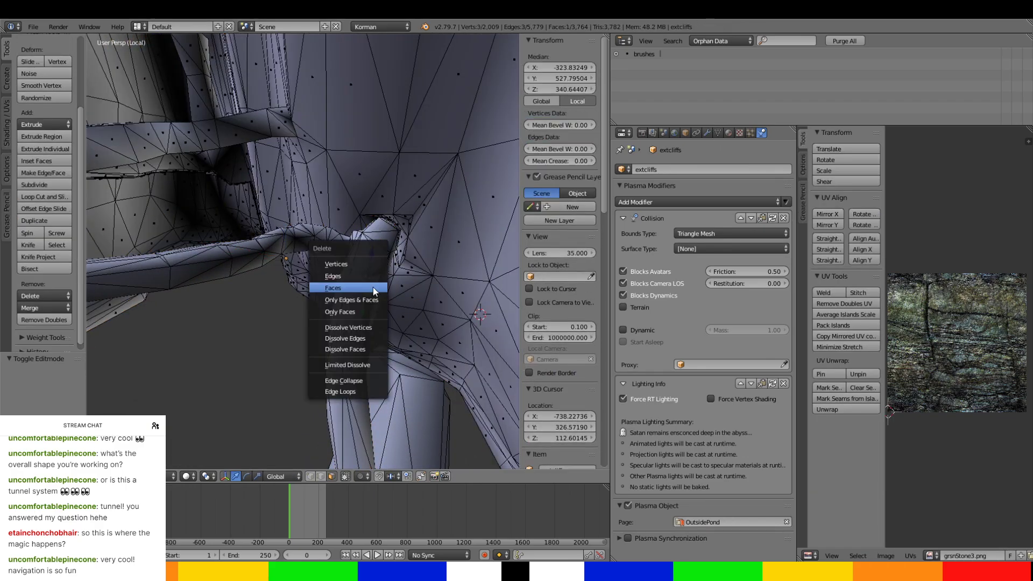
left_click(373, 287)
key("Tab")
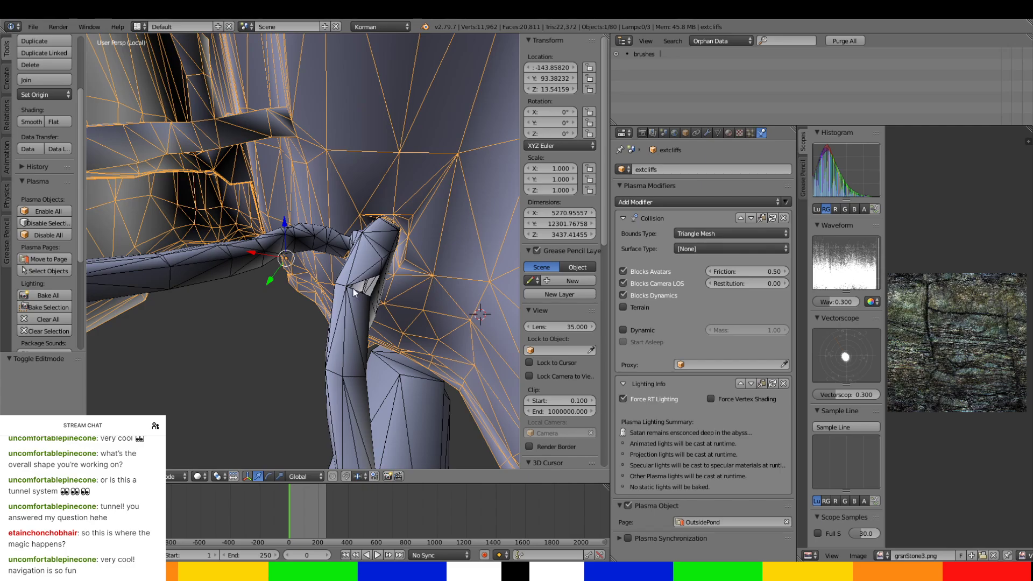
Select the three edges around the triangular hole in the NorthTunnelBridgeCeption mesh.
right_click(366, 270)
middle_click_drag(364, 268, 335, 275)
key("Tab")
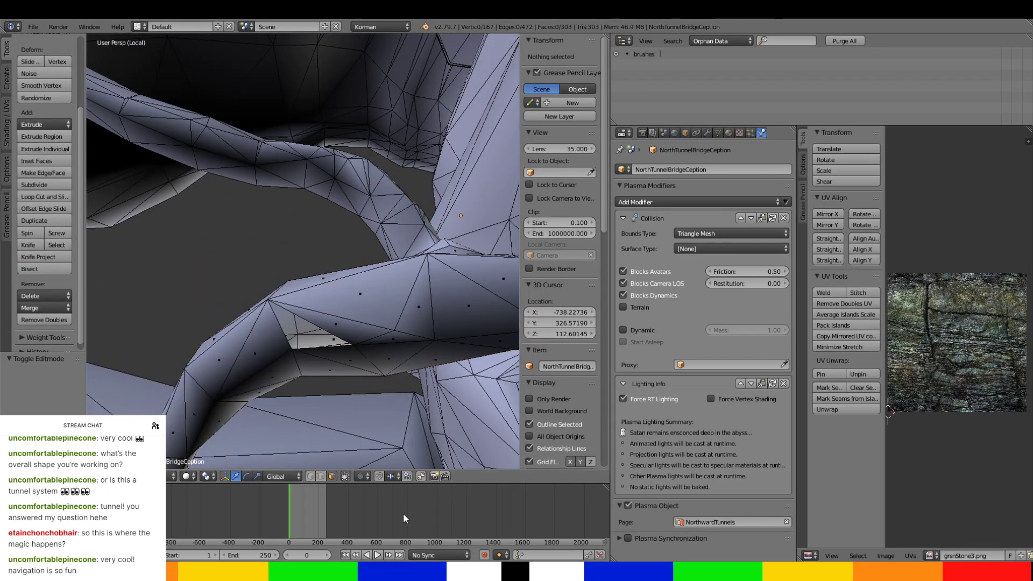
right_click(281, 326)
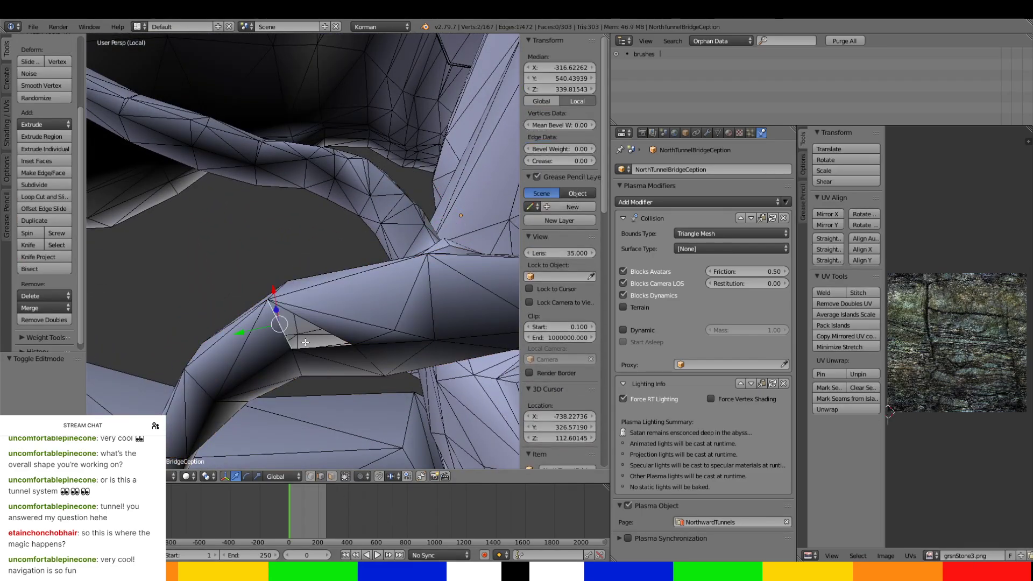
right_click(326, 350, "ctrl")
middle_click_drag(325, 349, 318, 315)
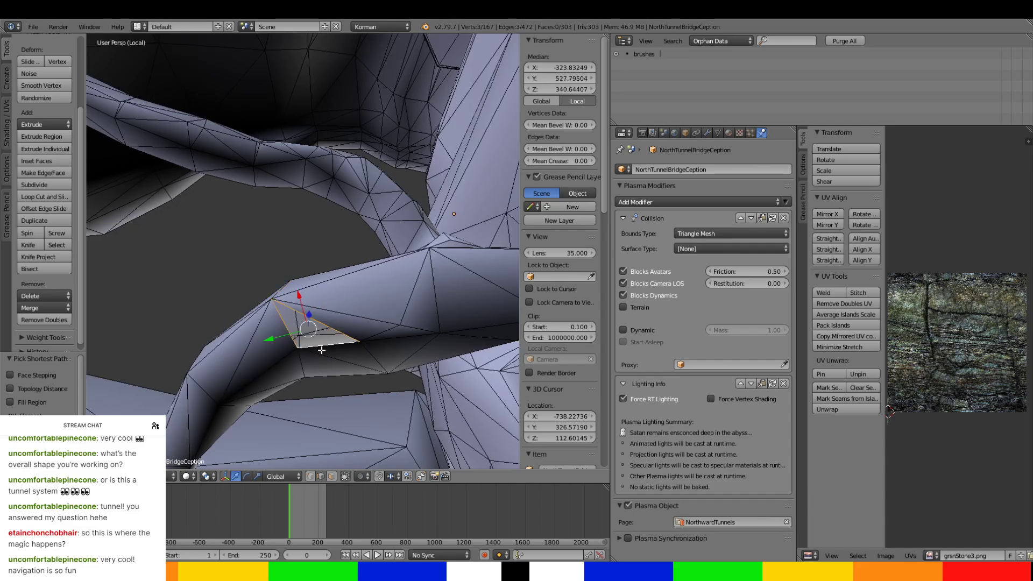
Extrude the hole's three edges straight up about 71 units to form a vertical shaft.
middle_click_drag(322, 350, 351, 354)
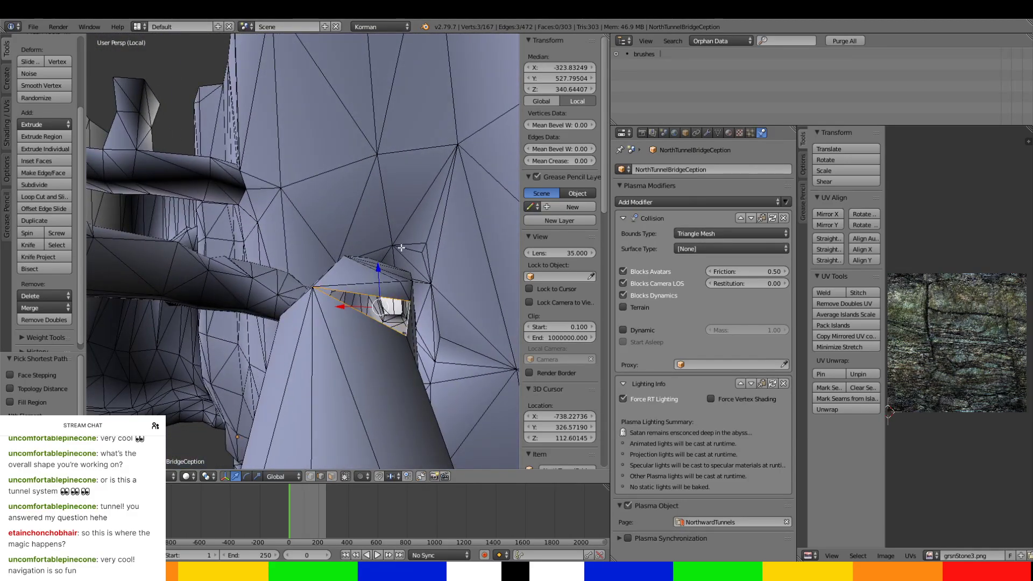
key("e")
left_click(403, 38)
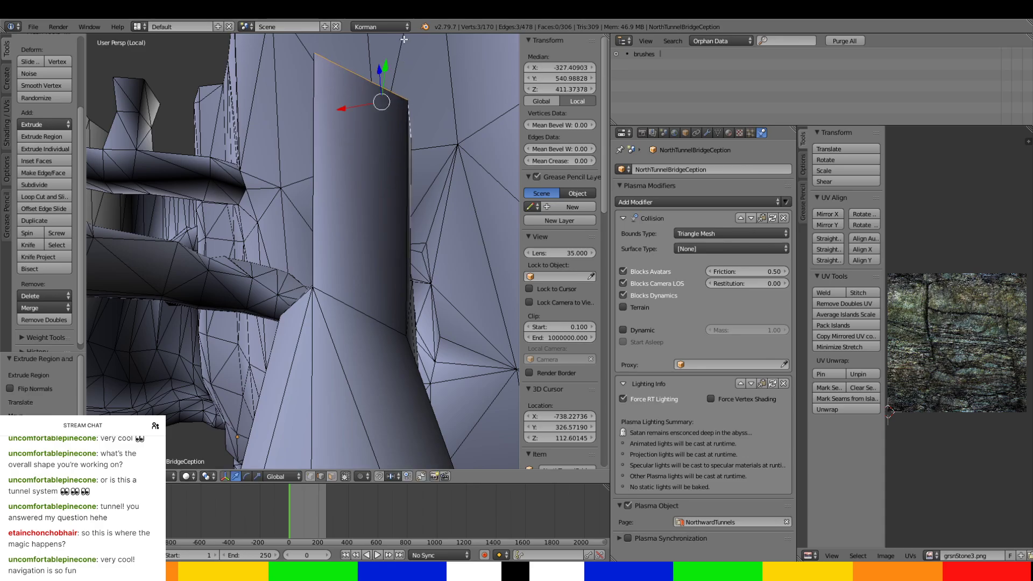
Move the shaft's upper edges to about X -318.5, Y 522.1, aligning them with the cliff surface above.
middle_click_drag(404, 38, 242, 218)
left_click_drag(128, 160, 173, 144)
middle_click_drag(173, 151, 318, 265)
left_click_drag(400, 271, 348, 270)
middle_click_drag(348, 270, 332, 173)
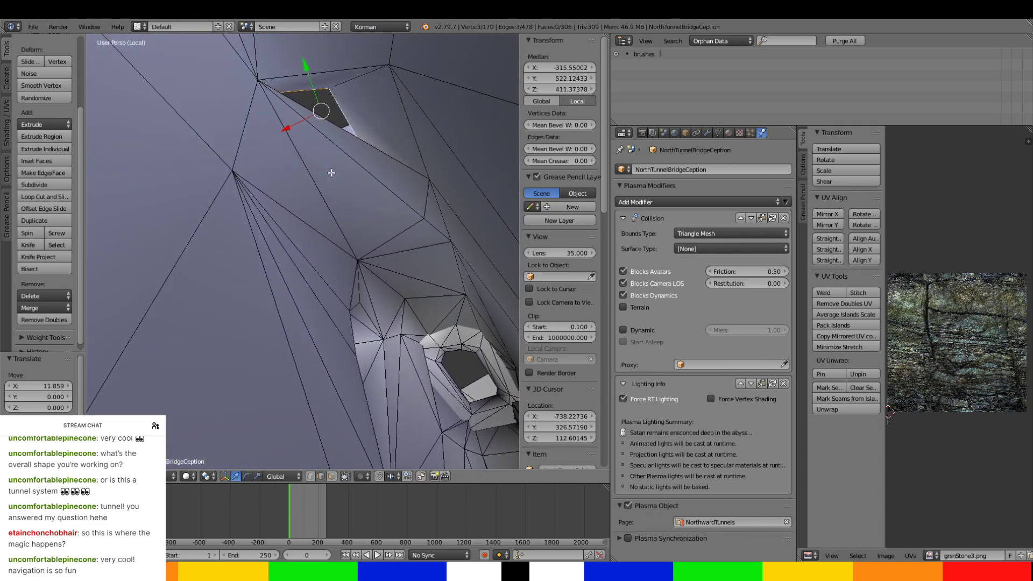
middle_click_drag(337, 125, 324, 169)
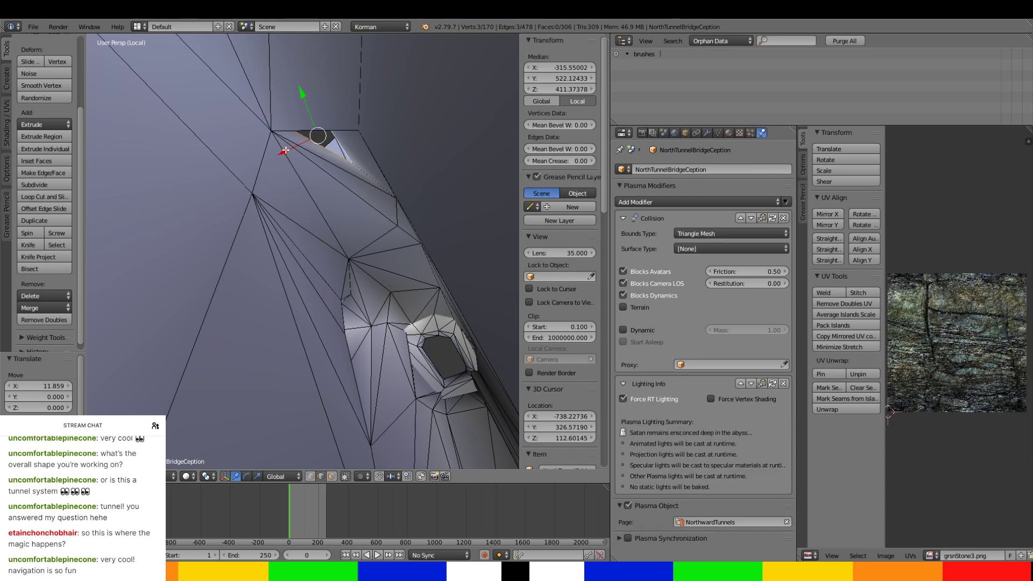
left_click_drag(285, 150, 292, 147)
middle_click_drag(292, 147, 290, 69)
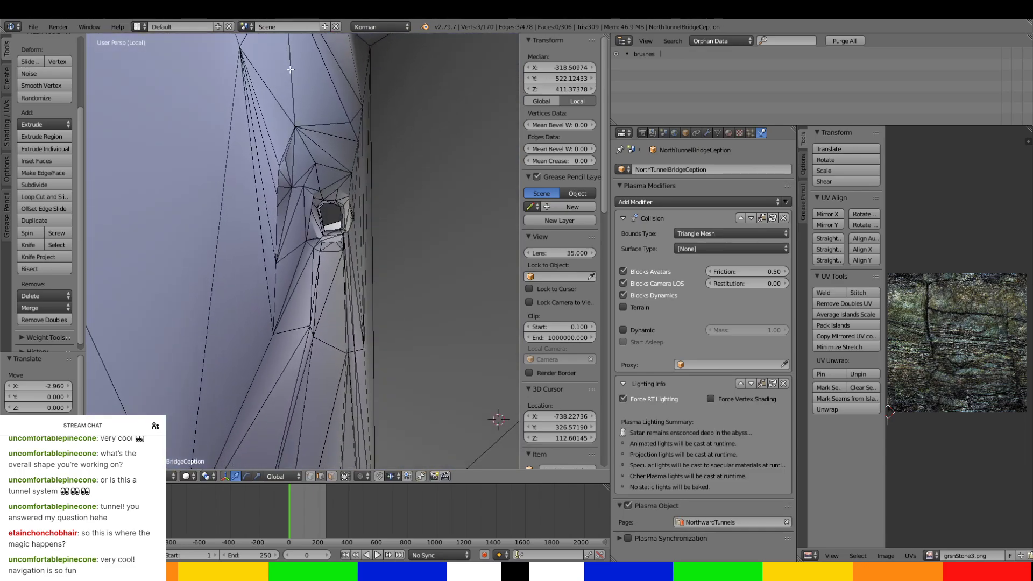
Delete three triangular faces from the side of the NorthTunnelBridgeCeption tunnel beside the shaft.
middle_click_drag(307, 110, 361, 236)
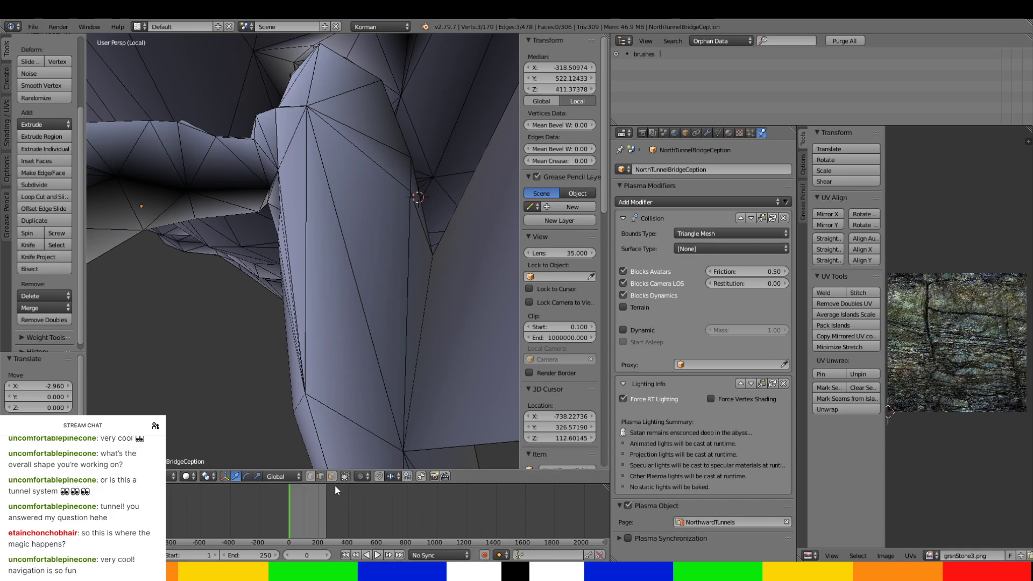
right_click(489, 303)
key("x")
left_click(484, 304)
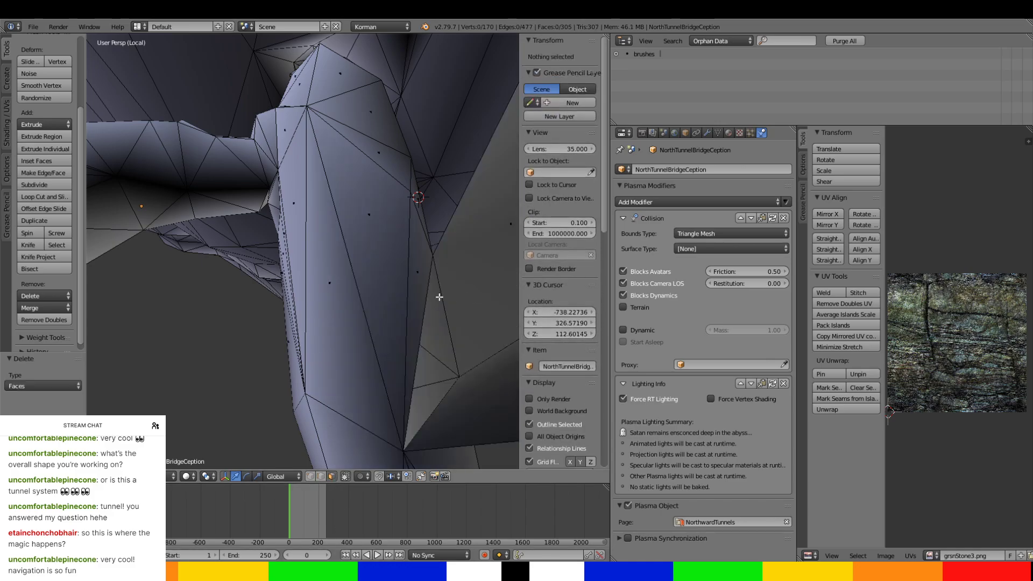
right_click(438, 293)
key("x")
left_click(419, 278)
right_click(388, 241)
key("x")
left_click(388, 242)
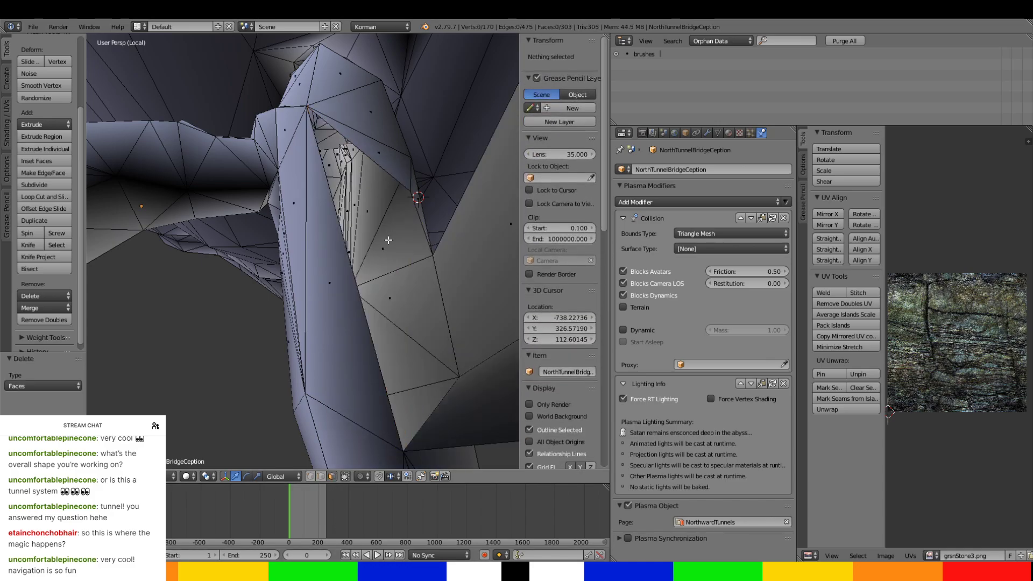
Extrude three connected border edges of the opened hole straight up to form more shaft walls, reaching about Z 427.1.
middle_click_drag(388, 242, 387, 268)
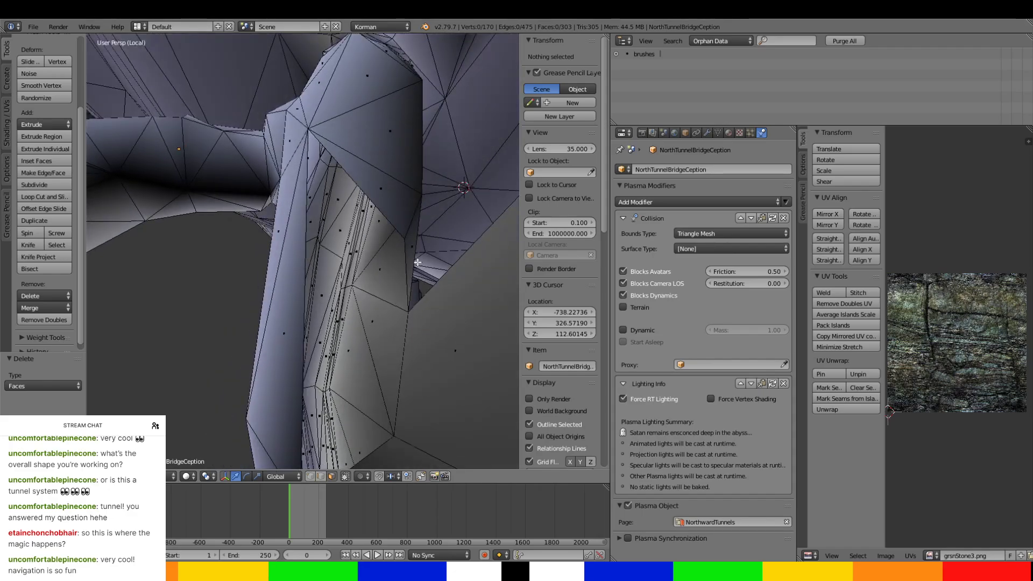
right_click(405, 259)
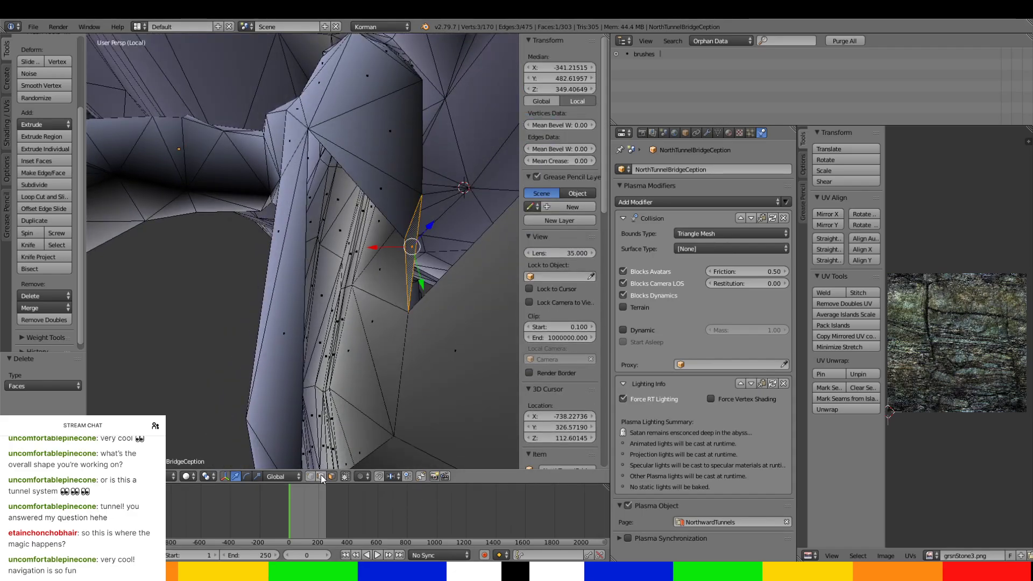
right_click(384, 206, "ctrl")
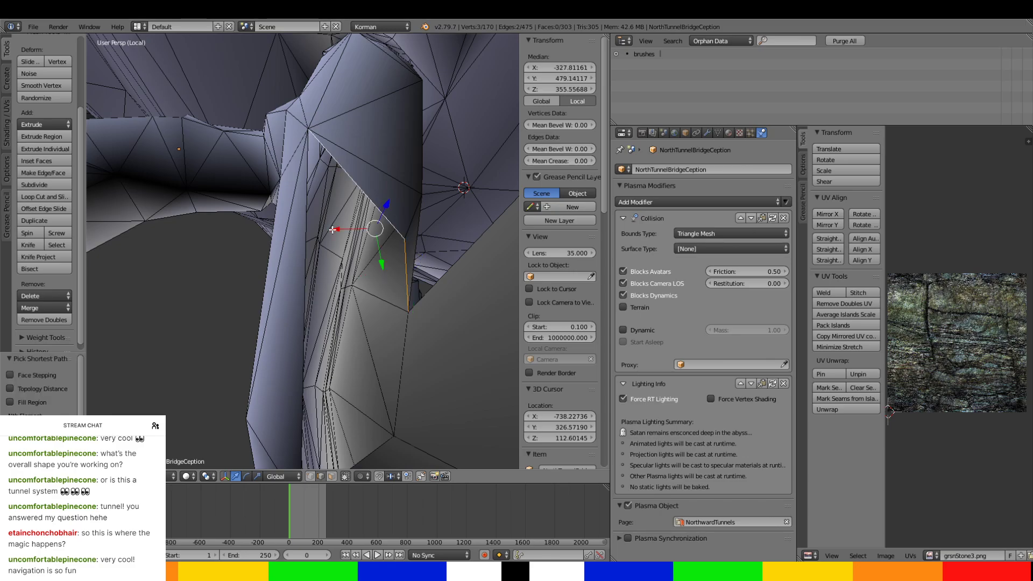
right_click(302, 289, "ctrl")
middle_click_drag(302, 289, 285, 231)
key("e")
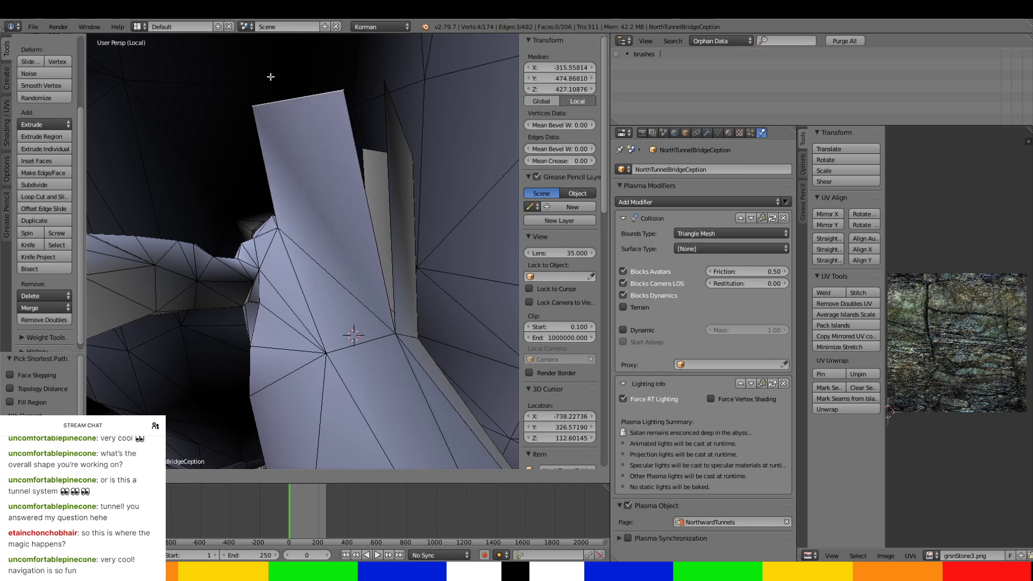
left_click(270, 77)
Fill the gap between the extruded shaft walls with two triangular faces.
middle_click_drag(271, 77, 341, 264)
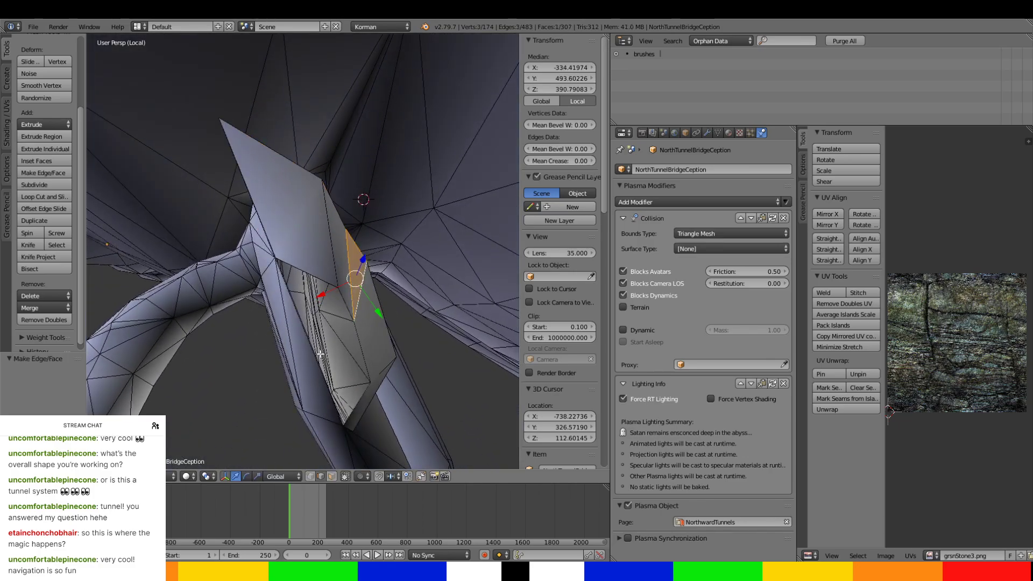
middle_click_drag(320, 354, 355, 296)
right_click(351, 286)
key("f")
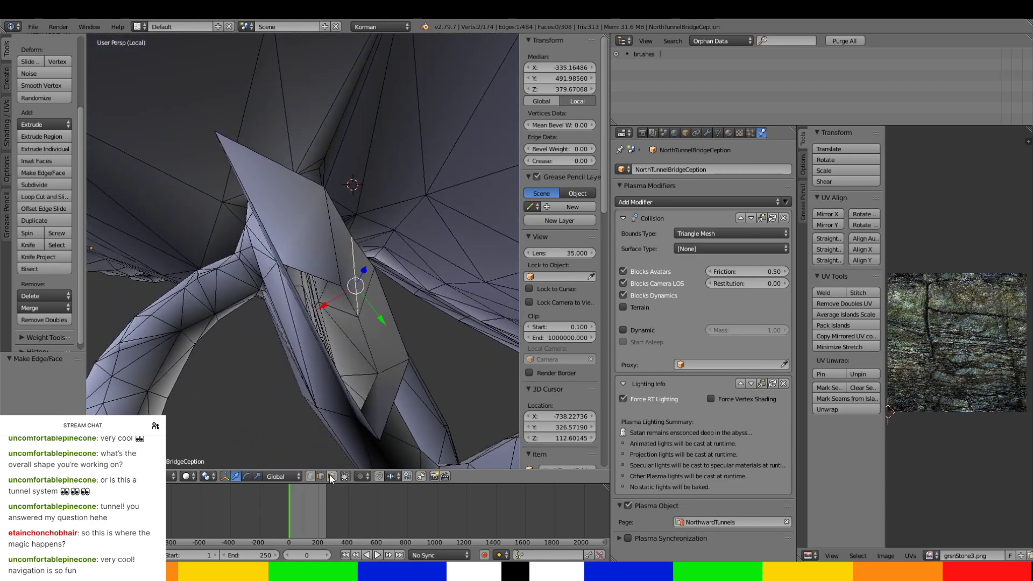
Move the shaft's new upper triangular face about -10.7 units along X.
left_click(332, 476)
right_click(360, 293)
left_click_drag(346, 292, 352, 290)
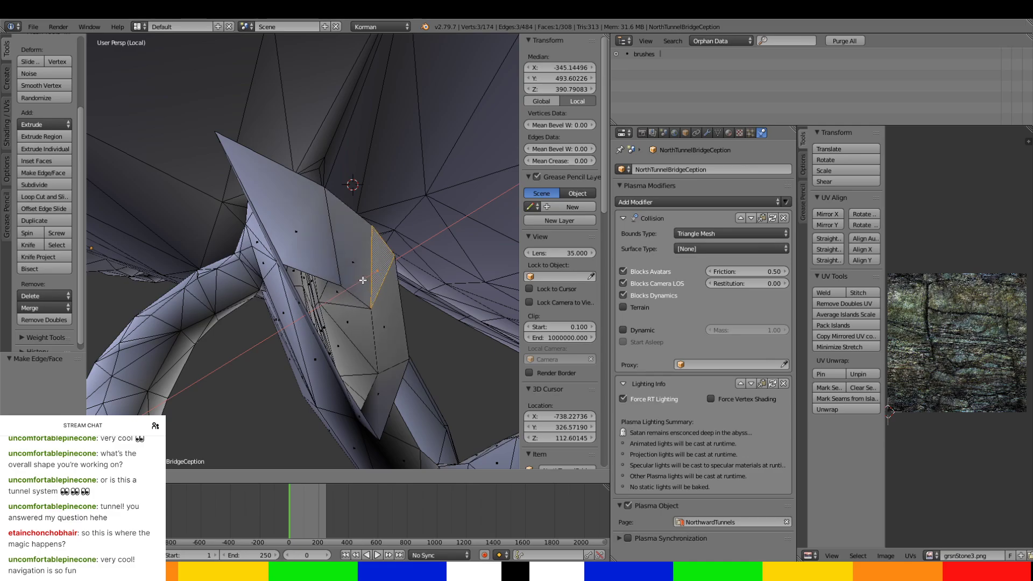
left_click(363, 280)
middle_click_drag(363, 281, 253, 309)
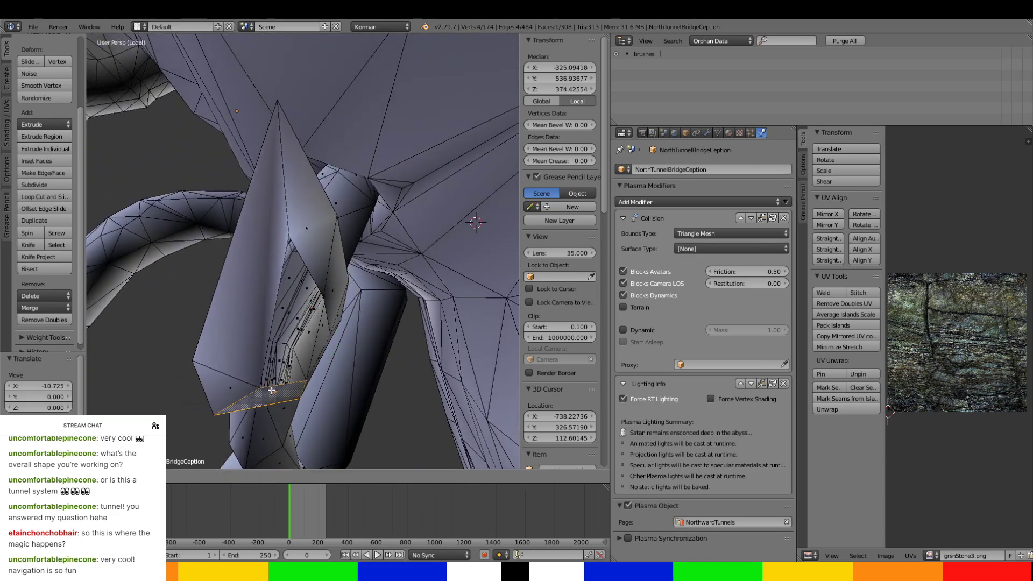
Move the four-sided face of the shaft's opposite wall about 7.1 units along X.
right_click(244, 291)
left_click_drag(232, 276, 223, 275)
middle_click_drag(223, 274, 283, 110)
middle_click_drag(350, 248, 304, 66)
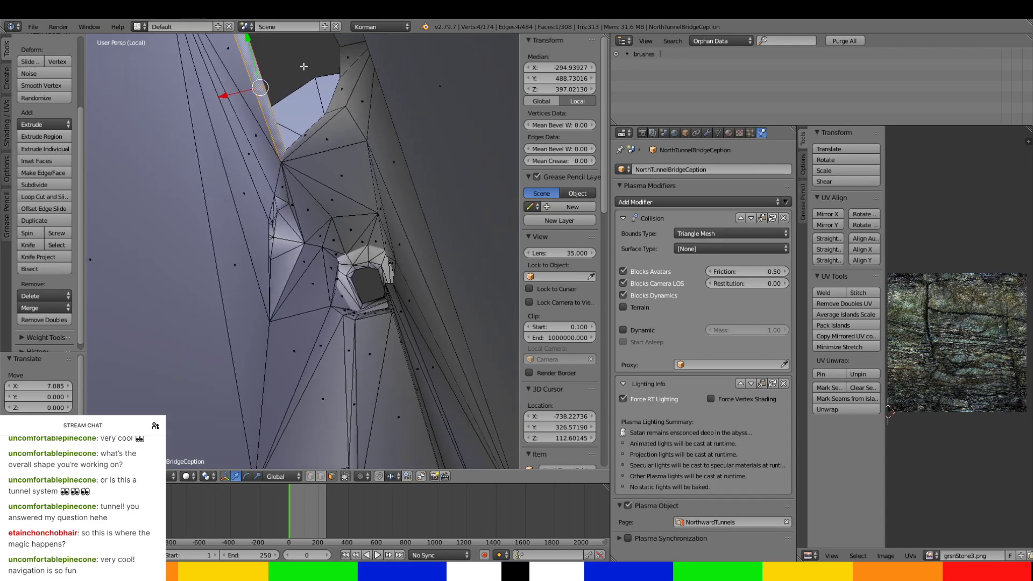
Raise the shaft's whole upper rim vertically to about Z 662.3, near the cliff's top edge, and leave Edit Mode.
middle_click_drag(300, 187, 325, 450)
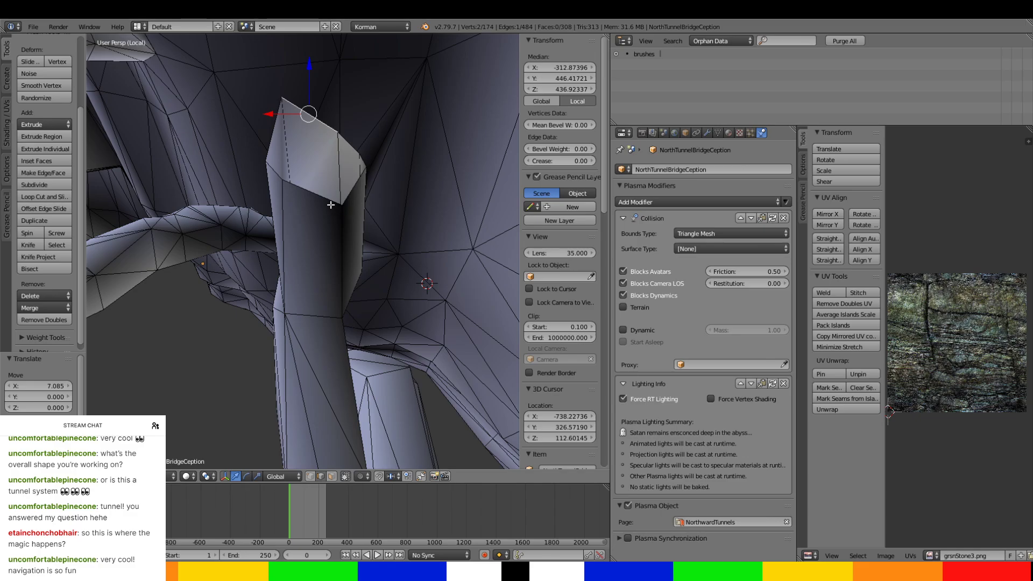
right_click(277, 139, "ctrl")
scroll(275, 128, "down", 3)
left_click_drag(314, 162, 313, 154)
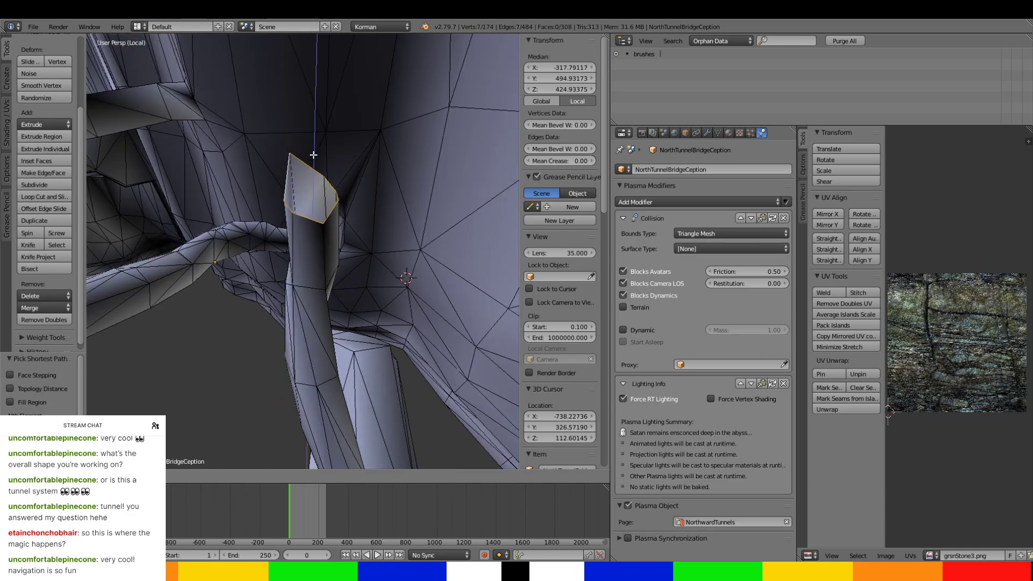
middle_click_drag(339, 220, 318, 155)
scroll(327, 79, "up", 3)
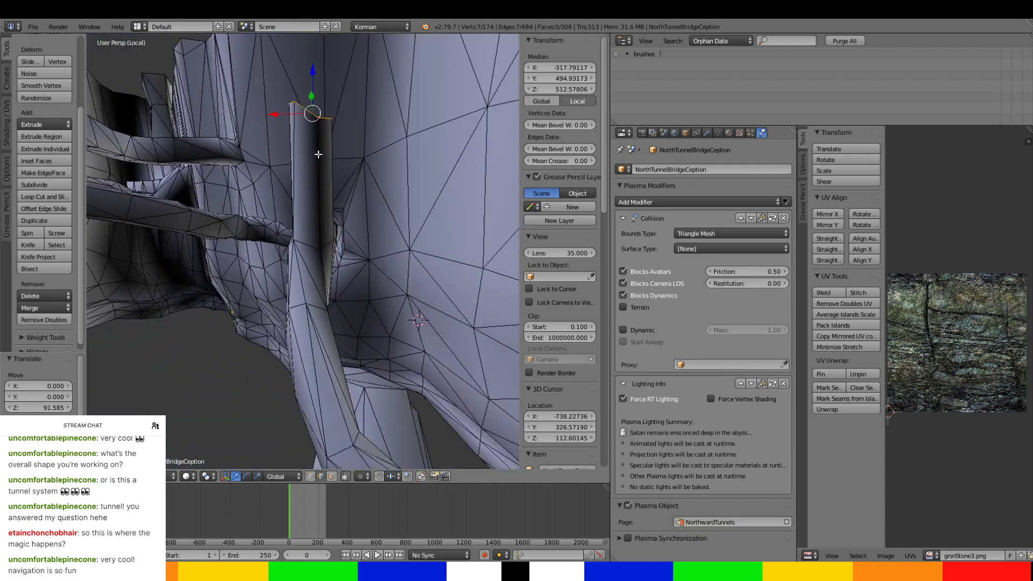
left_click_drag(314, 95, 314, 20)
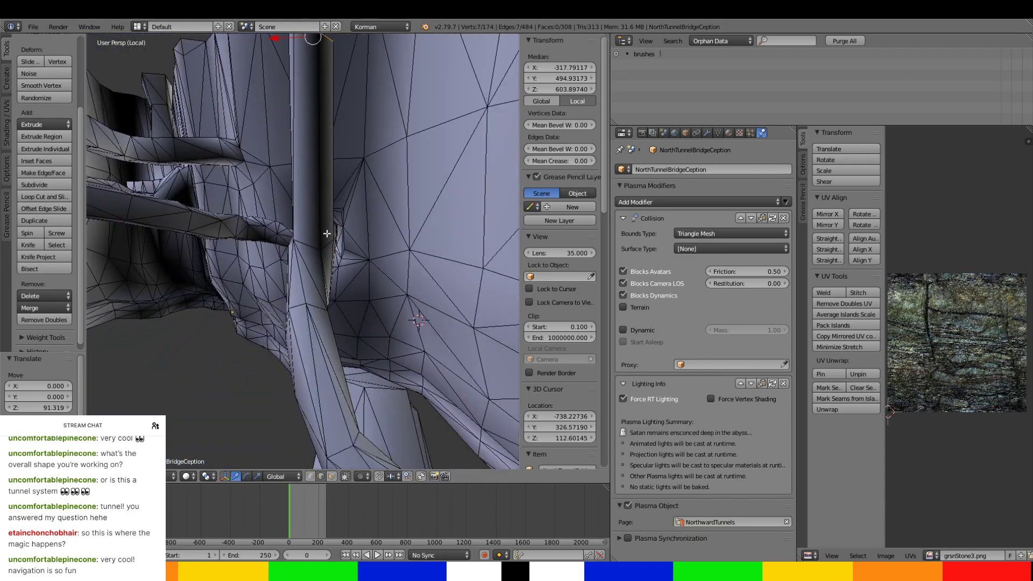
middle_click_drag(327, 234, 329, 350, "shift")
left_click_drag(314, 163, 312, 118)
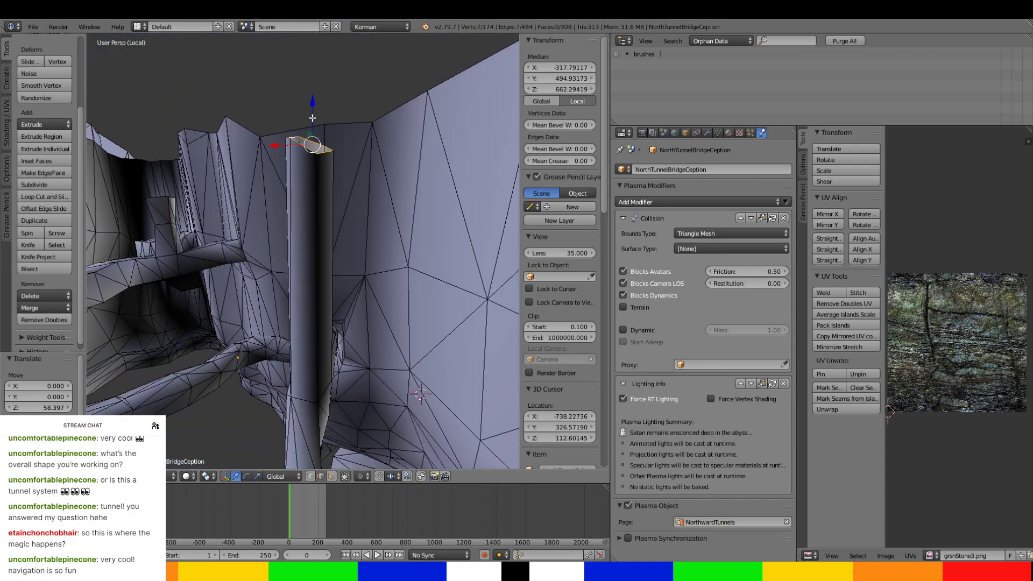
middle_click_drag(312, 118, 297, 42)
middle_click_drag(349, 195, 368, 256)
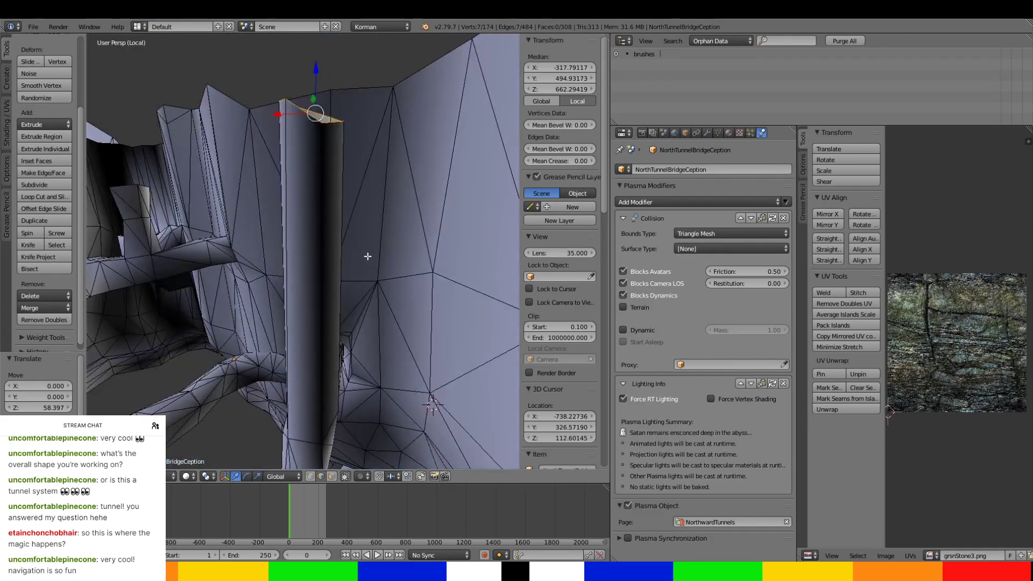
key("Tab")
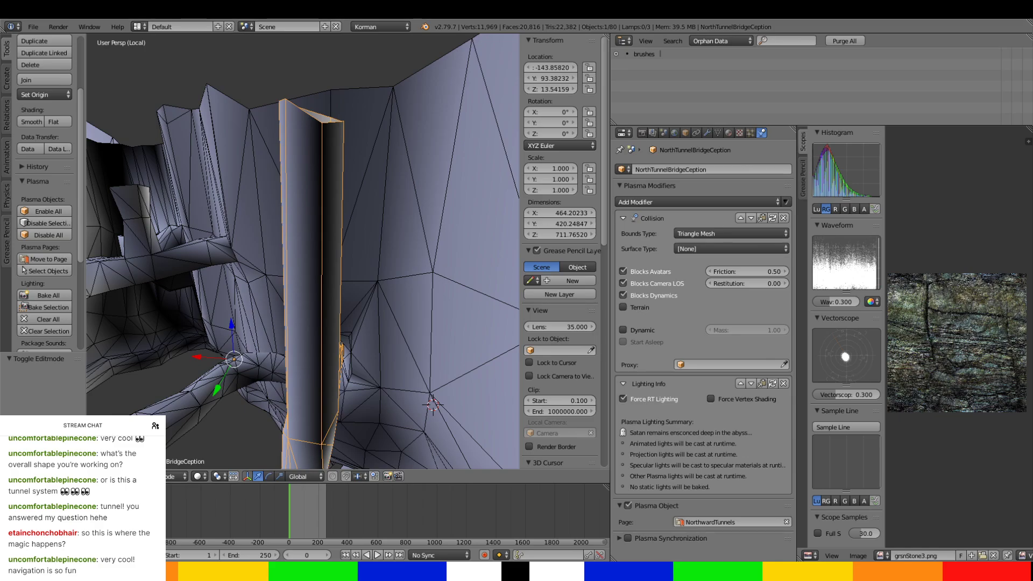
Select the extcliffs object and open its mesh in Edit Mode at the narrow ridge beside the cliffs.
middle_click_drag(417, 360, 359, 379)
scroll(312, 324, "down", 4)
scroll(312, 324, "up", 3)
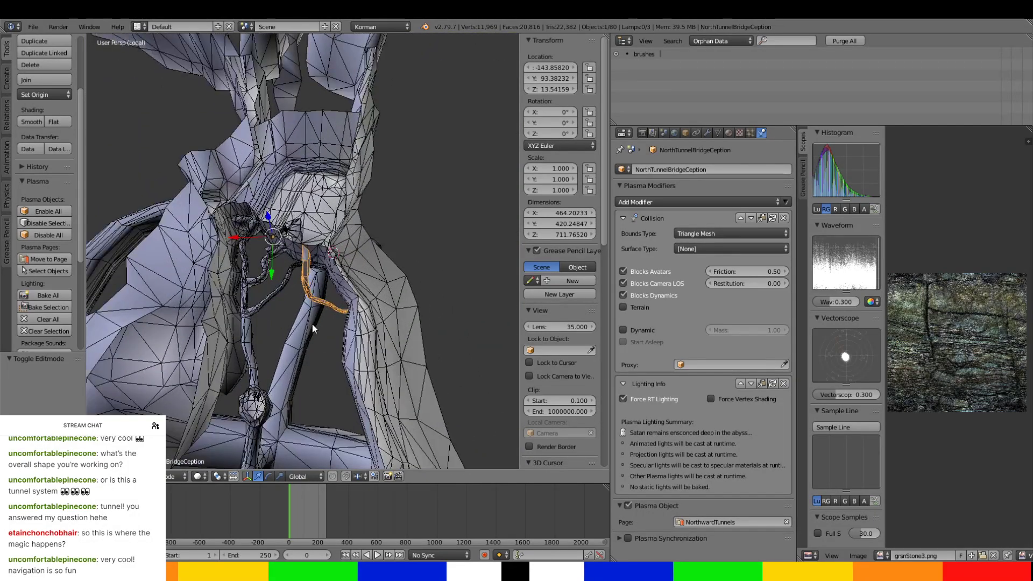
right_click(250, 342)
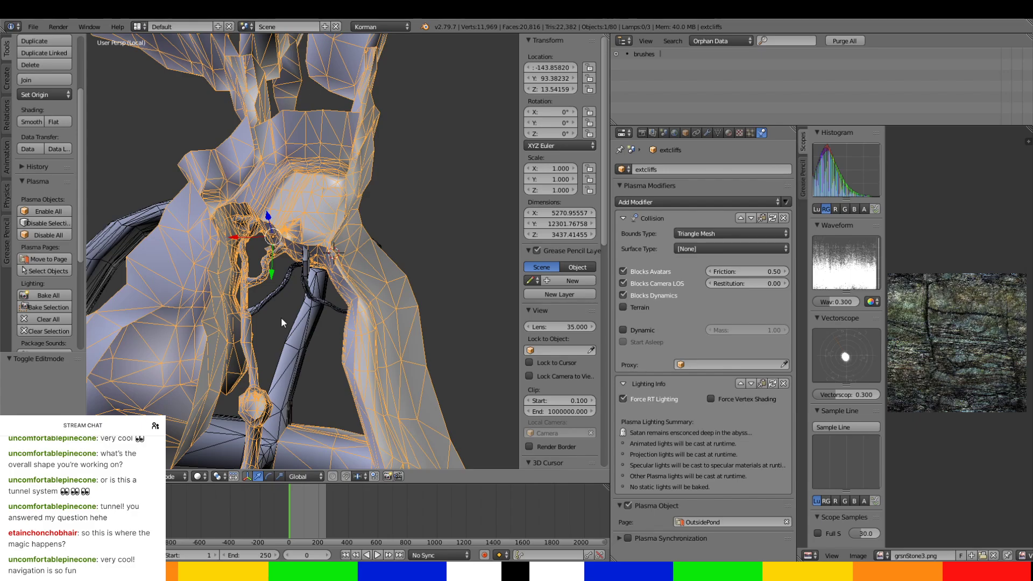
scroll(281, 318, "down", 5)
middle_click_drag(281, 318, 366, 310)
scroll(330, 351, "up", 4)
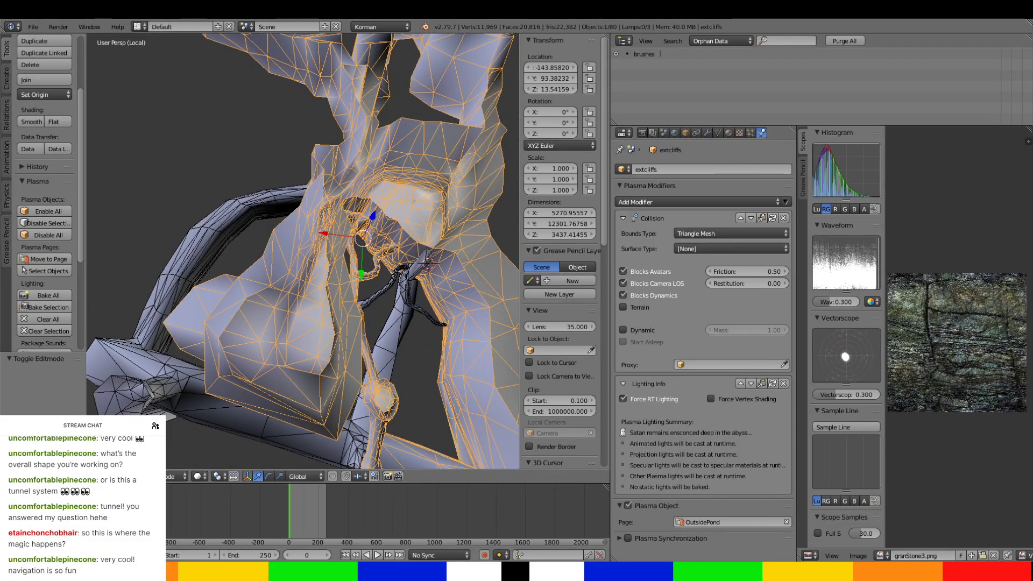
middle_click_drag(314, 386, 363, 309)
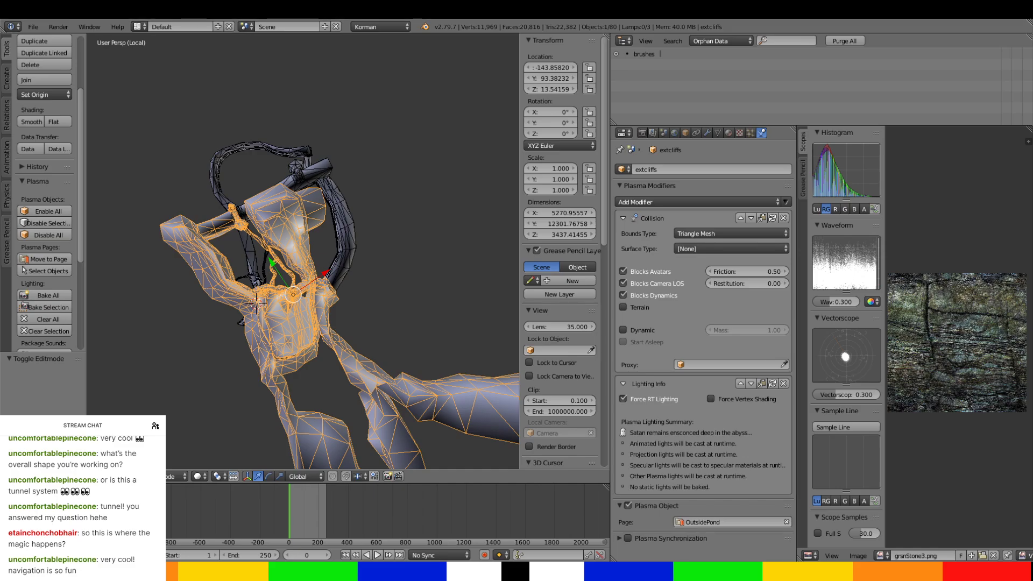
scroll(369, 347, "up", 3)
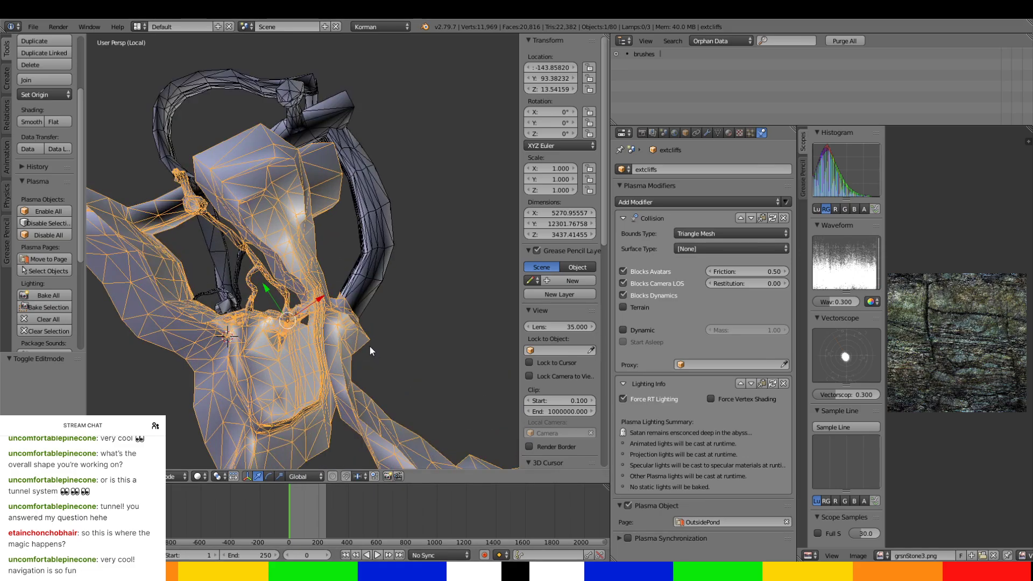
middle_click_drag(370, 347, 300, 266, "shift")
scroll(448, 315, "up", 4)
scroll(277, 235, "up", 4)
left_click_drag(0, 0, 0, 0)
scroll(291, 276, "up", 3)
mouse_move(299, 266)
middle_mouse_down("shift")
mouse_move(331, 247)
mouse_move(319, 269)
middle_mouse_up("shift")
key("Tab")
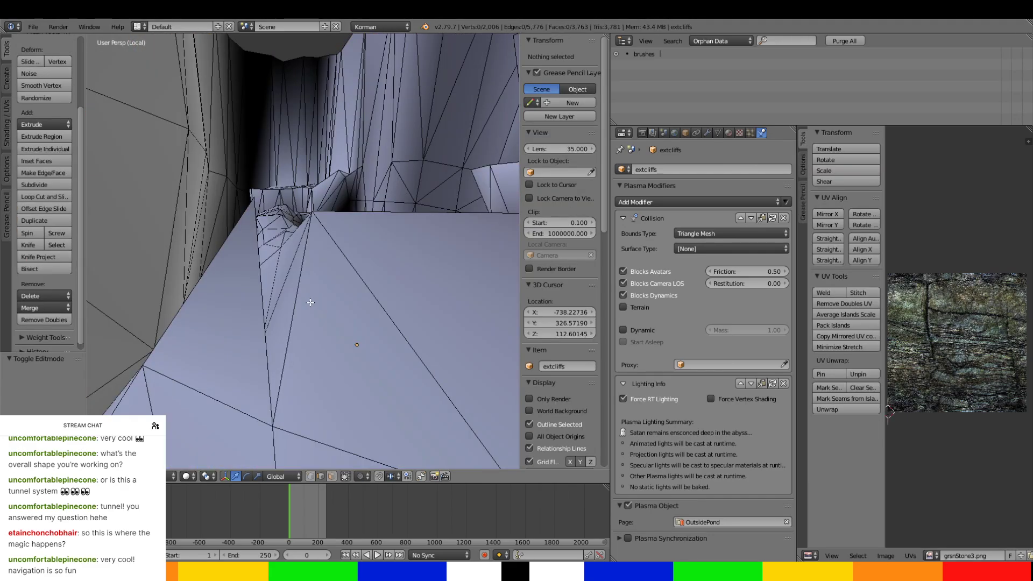
Delete the loose vertex overlapping the top corner of the extcliffs ridge.
left_click_drag(280, 483, 311, 477)
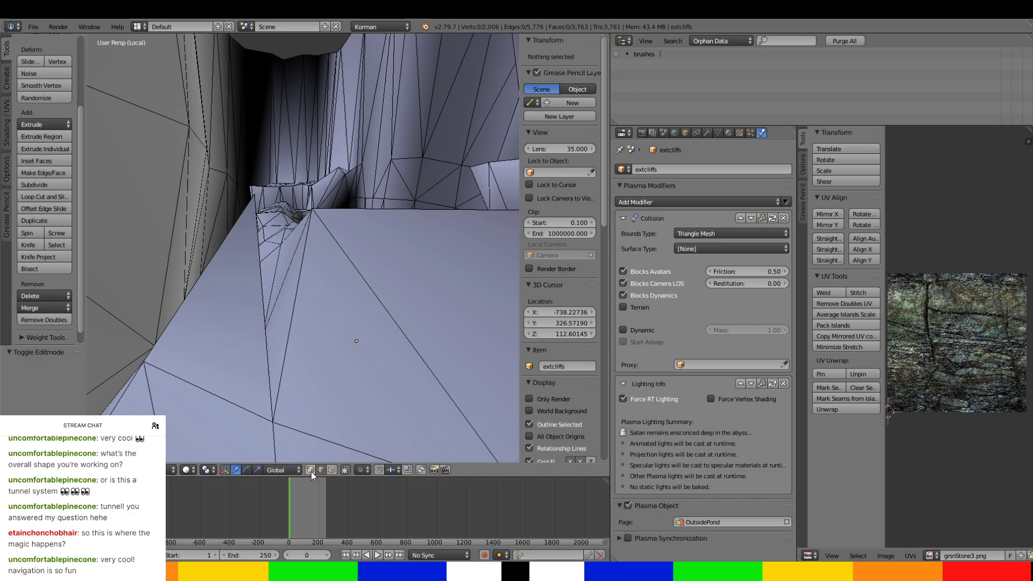
right_click(254, 216)
middle_click_drag(254, 194, 255, 213)
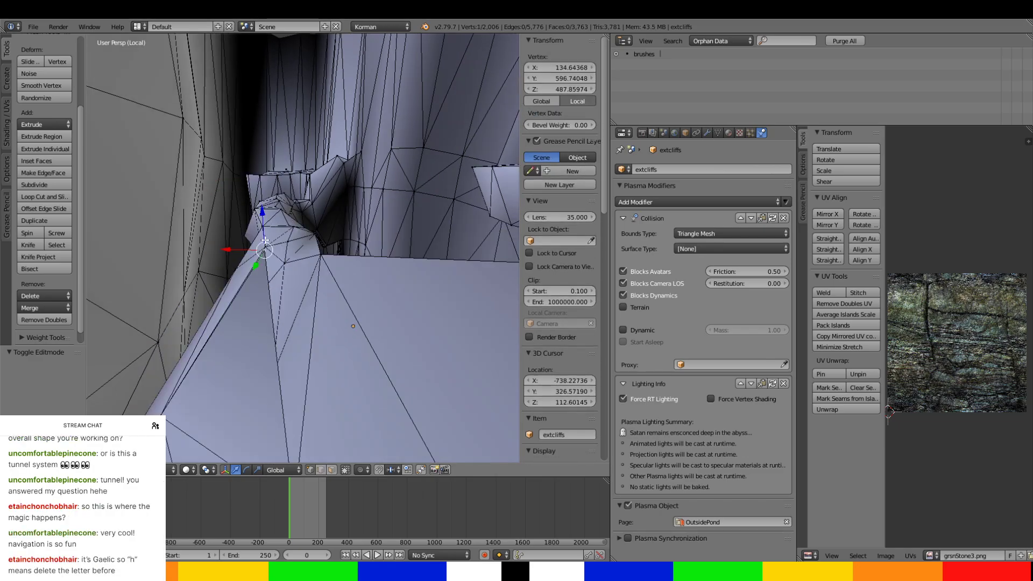
left_click_drag(265, 235, 265, 257)
middle_click_drag(266, 257, 303, 285)
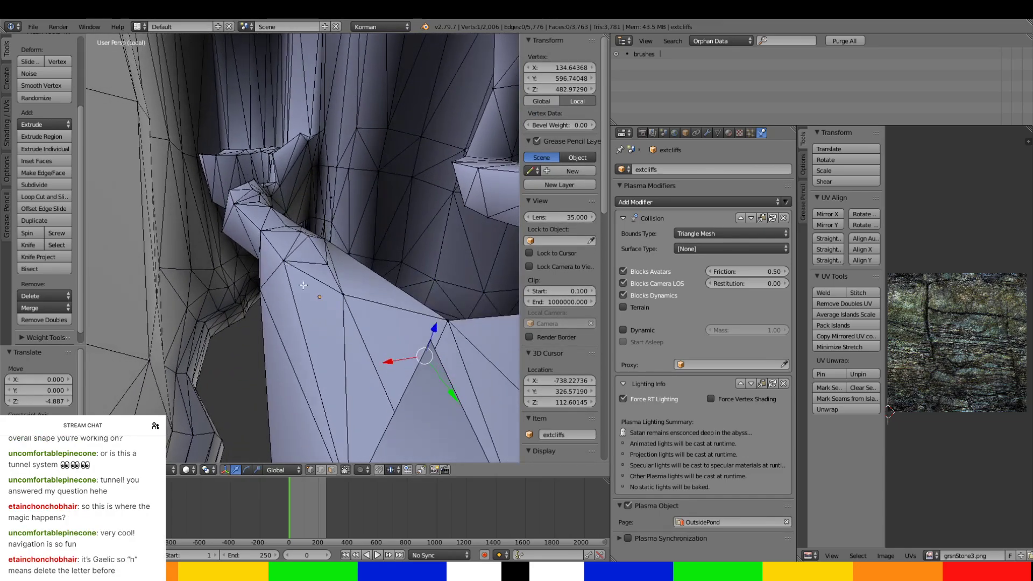
left_click_drag(451, 384, 422, 346)
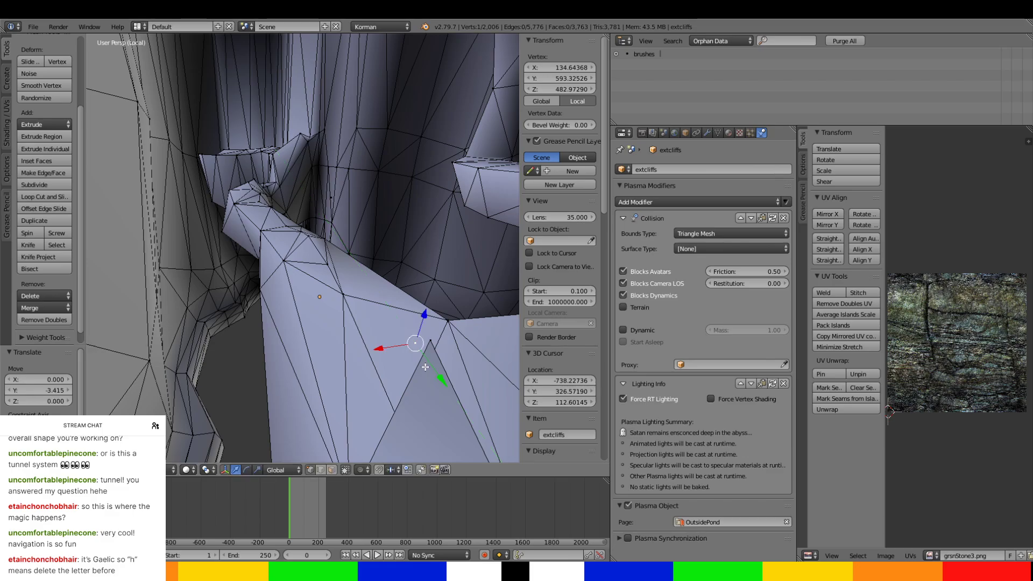
key("x")
left_click(418, 346)
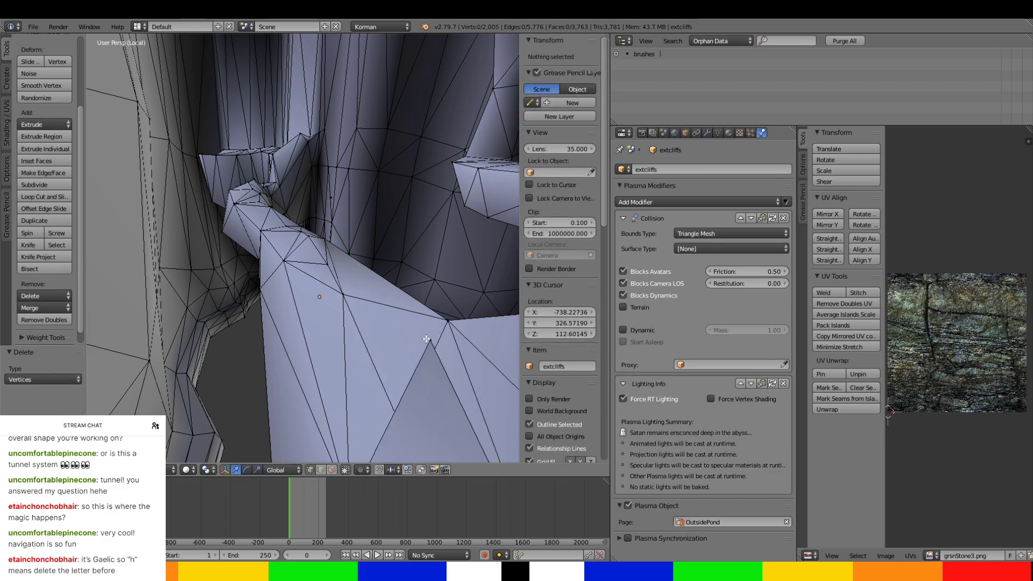
Lower the ridge's connected corner vertex about 35.1 units to Z 452.8 and shift it to about Y 601.4.
right_click(428, 346)
left_click_drag(434, 314, 431, 424)
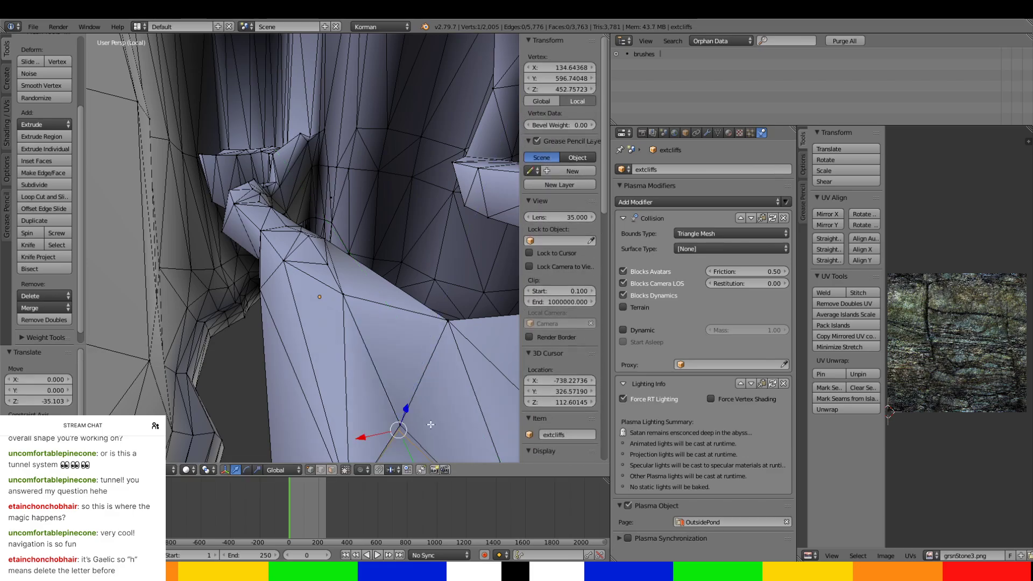
middle_click_drag(426, 412, 420, 402)
left_click_drag(400, 403, 402, 414)
middle_click_drag(402, 414, 336, 342)
mouse_move(277, 329)
left_mouse_down()
mouse_move(271, 341)
mouse_move(275, 326)
left_mouse_up()
middle_click_drag(276, 326, 299, 298)
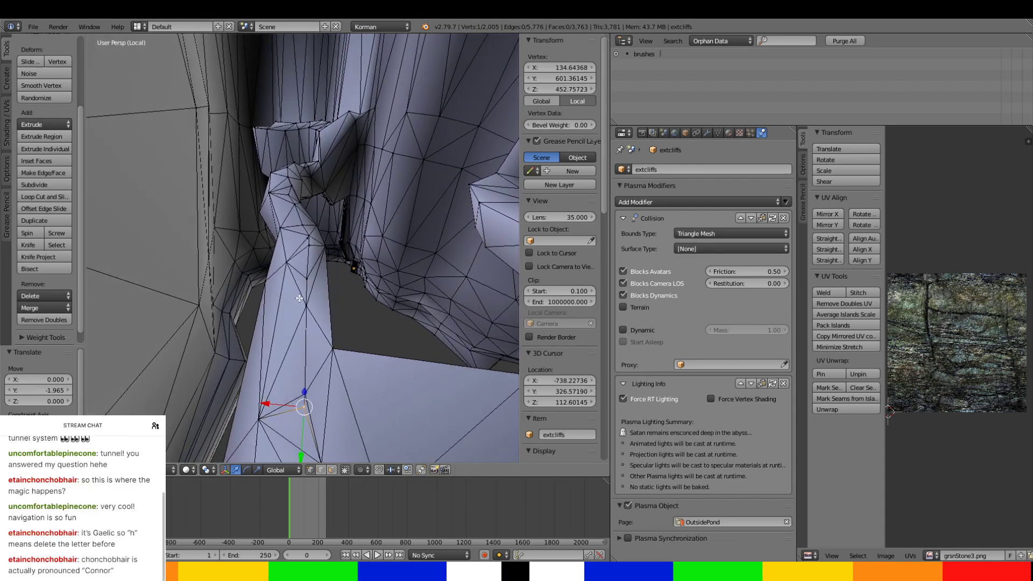
Delete the second loose vertex farther along the ridge and shift the mesh vertex there about -0.6 units along X.
key("x")
left_click(305, 240)
middle_click_drag(306, 240, 339, 246)
right_click(323, 243)
left_click(313, 240)
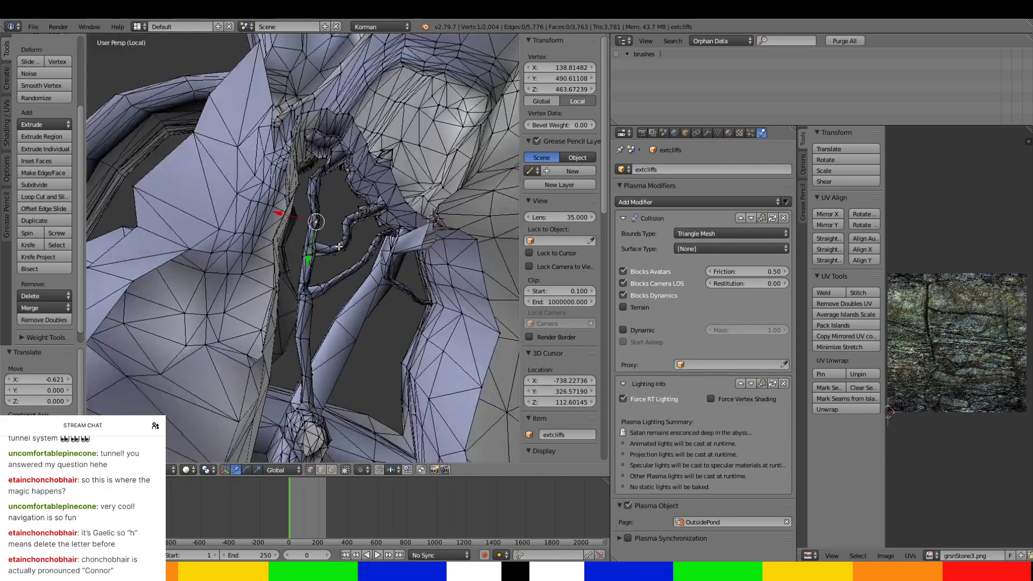
Select the steep seam edge on the shaft's flared base and move it about 6.03 units along Y to Y 1731.03.
middle_click_drag(315, 340, 292, 224)
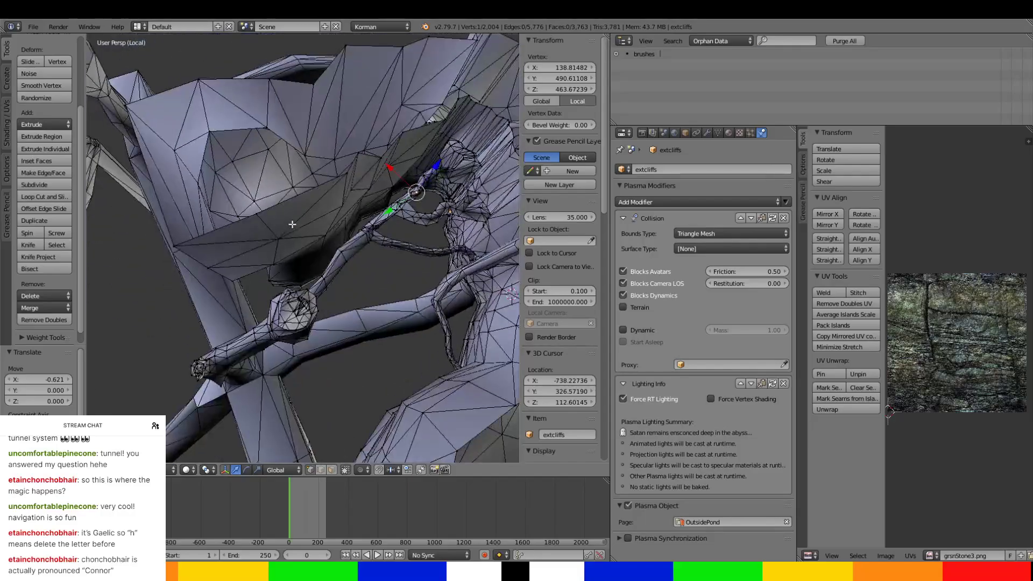
middle_click_drag(305, 265, 268, 308)
key("a")
scroll(268, 308, "up", 3)
right_click(273, 340)
mouse_move(269, 344)
middle_mouse_down()
mouse_move(295, 353)
mouse_move(257, 357)
middle_mouse_up()
scroll(296, 351, "up", 4)
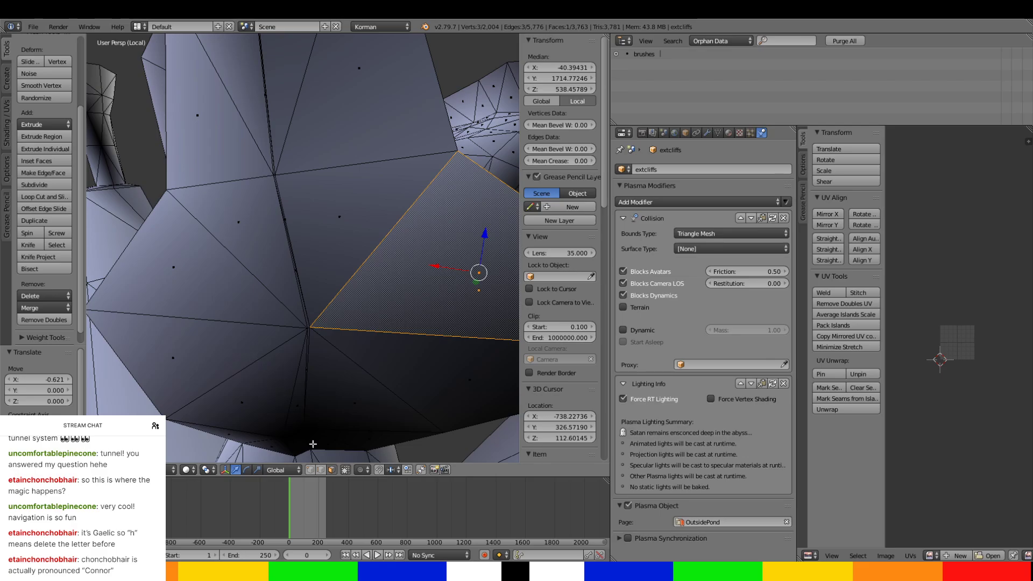
right_click(277, 263)
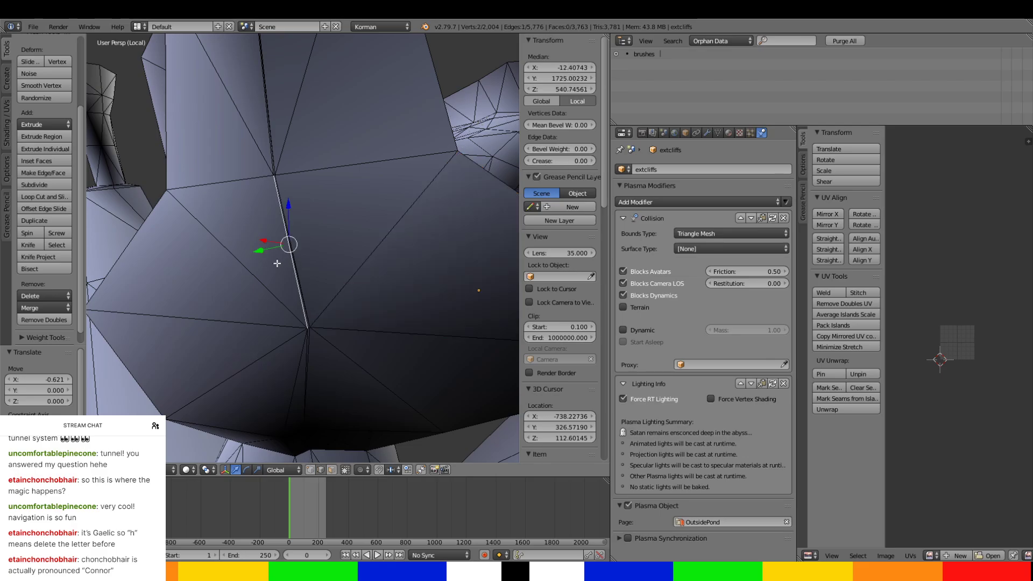
left_click_drag(262, 254, 238, 257)
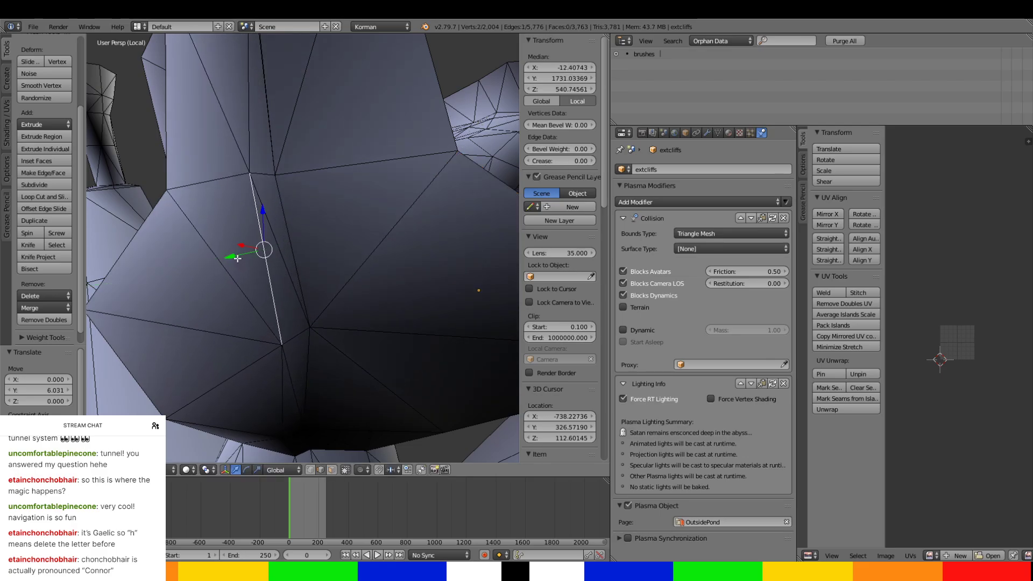
Shift the shaft edge below the rim to about X 3.56, Y 1720.76, and nudge the geometry at the rim 0.092 along Y.
mouse_move(238, 257)
middle_mouse_down()
mouse_move(235, 242)
mouse_move(241, 267)
middle_mouse_up()
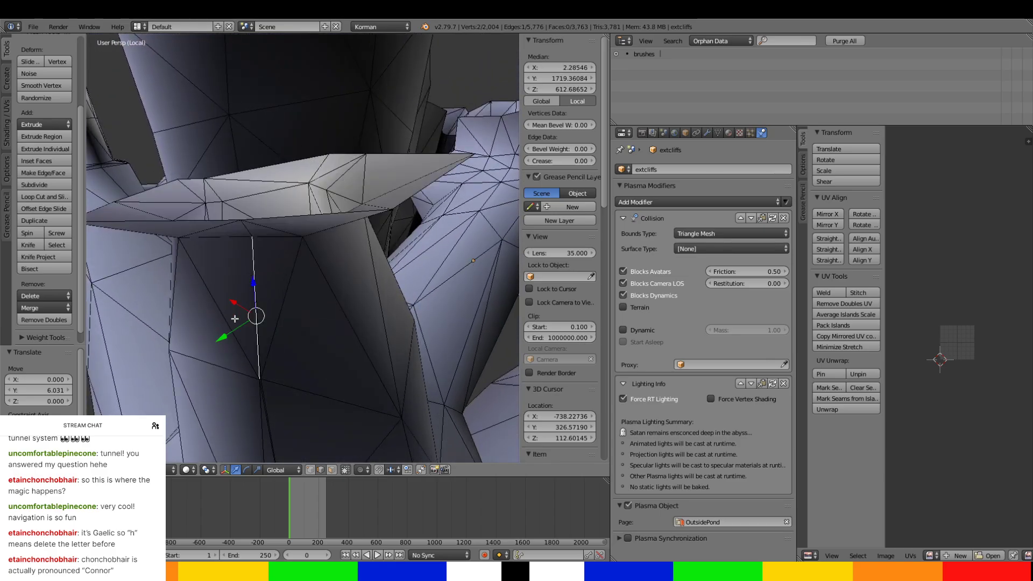
left_click_drag(225, 341, 227, 337)
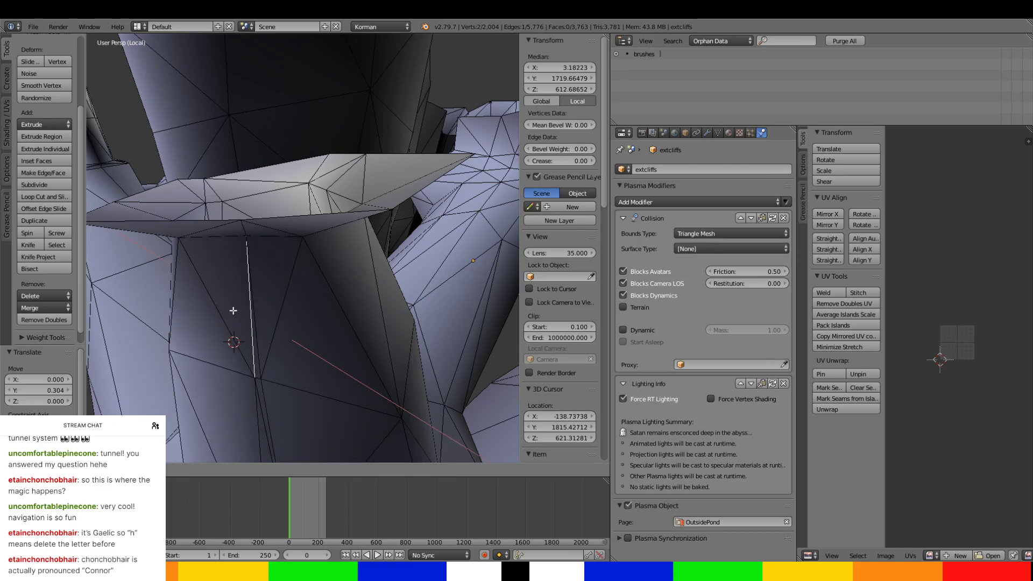
left_click_drag(229, 328, 228, 327)
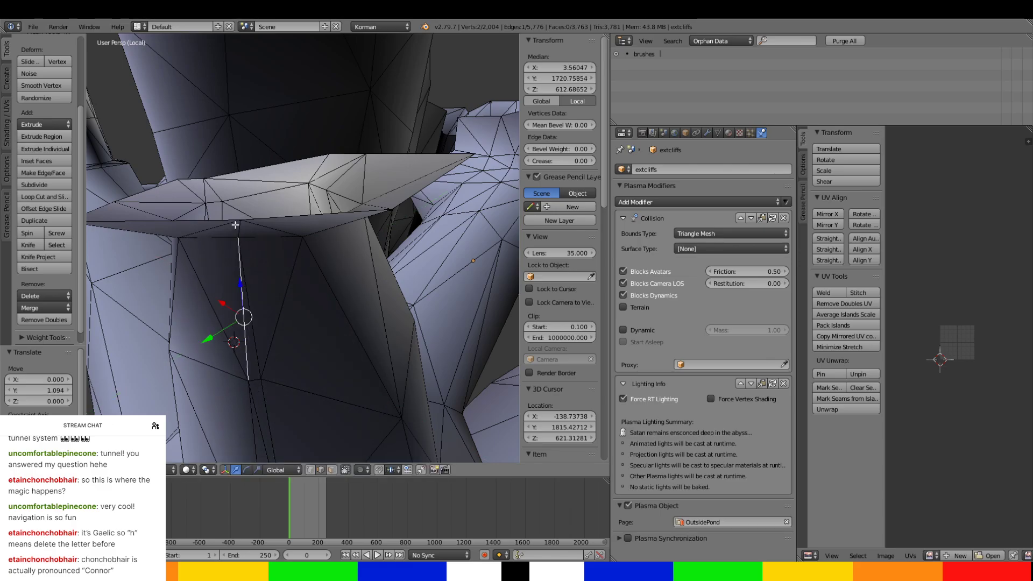
left_click_drag(234, 231, 223, 236)
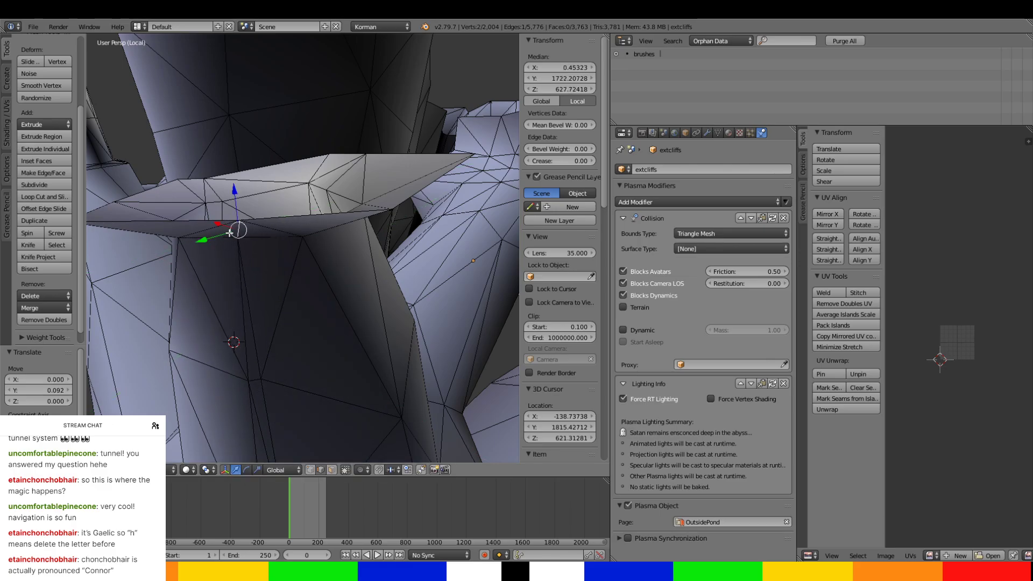
Switch to face selection and start selecting the faces around the narrow neck beneath the shaft's flared base.
middle_click_drag(230, 232, 330, 431)
left_click(333, 469)
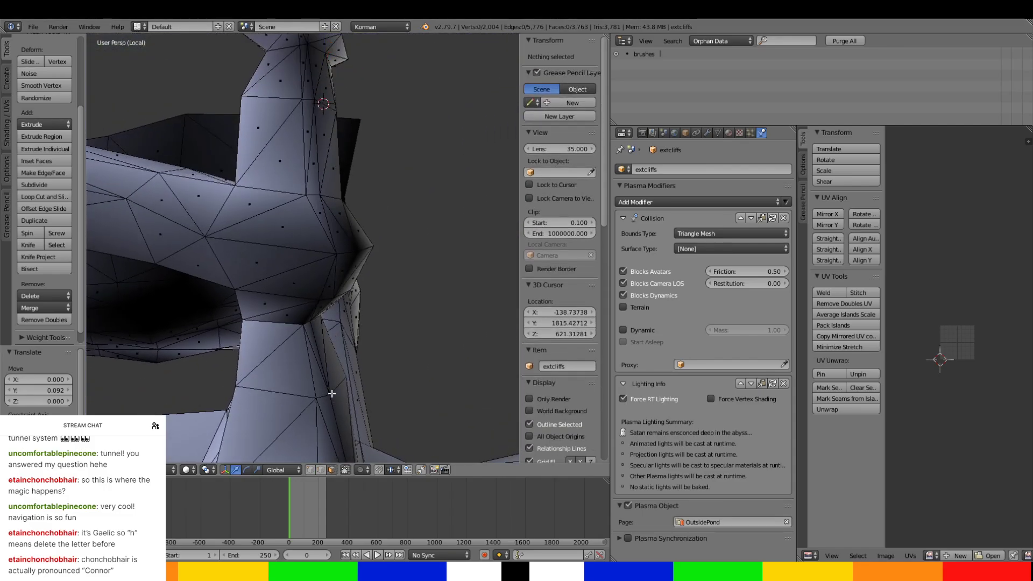
middle_click_drag(332, 392, 294, 233)
right_click(342, 292)
right_click(387, 245, "ctrl")
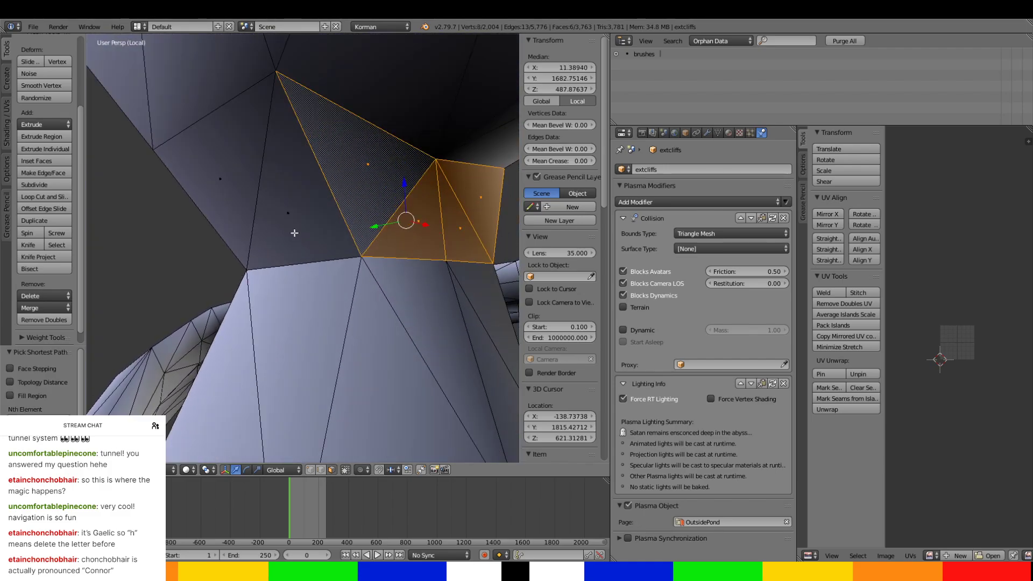
middle_click_drag(363, 255, 375, 259)
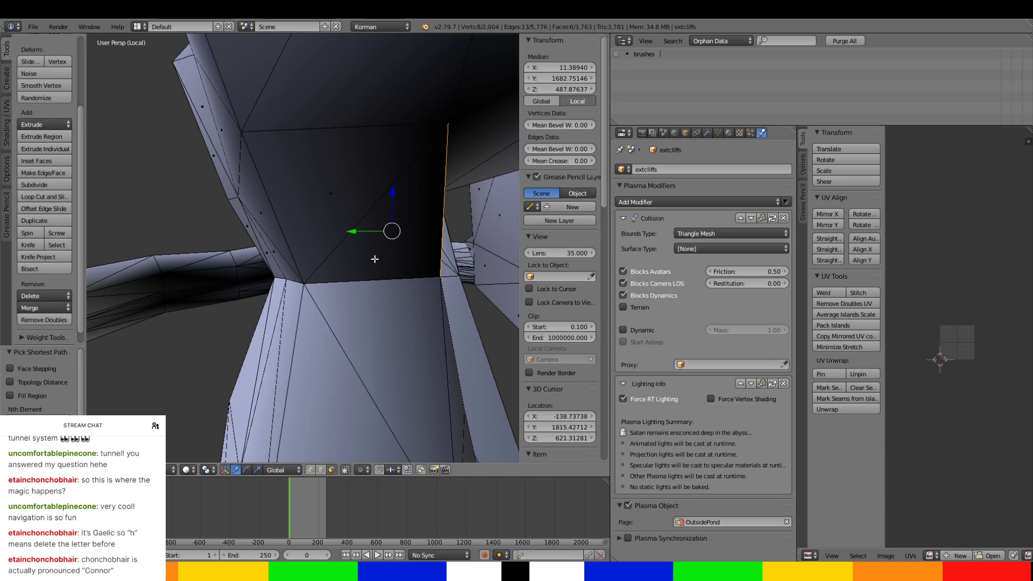
right_click(279, 230, "ctrl")
Add the remaining neck faces around the far side of the shaft to the selection, undoing the stray path selection.
middle_click_drag(279, 230, 404, 240)
right_click(165, 243, "ctrl")
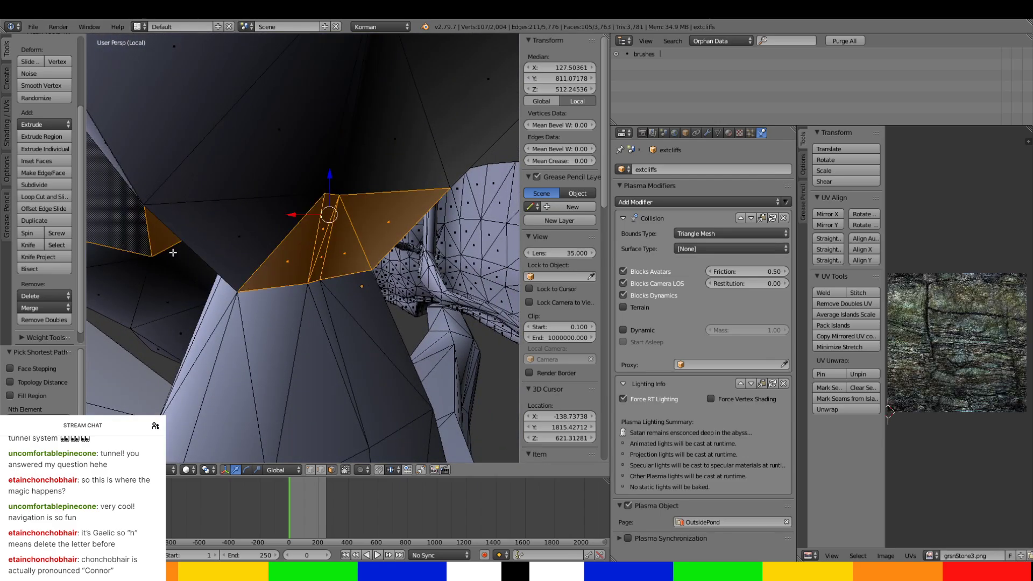
key("ctrl+z")
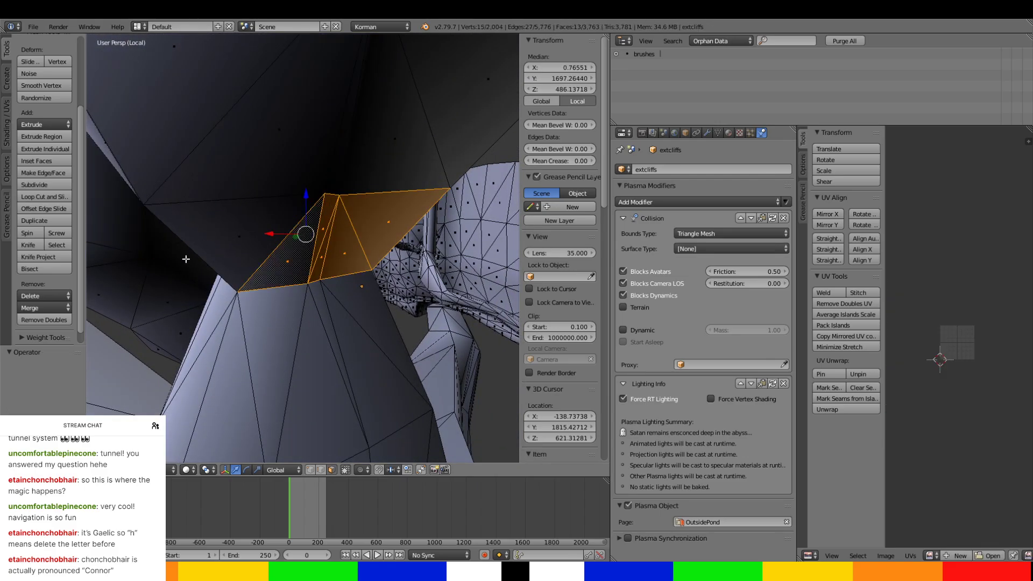
middle_click_drag(196, 239, 275, 221)
right_click(275, 221, "ctrl")
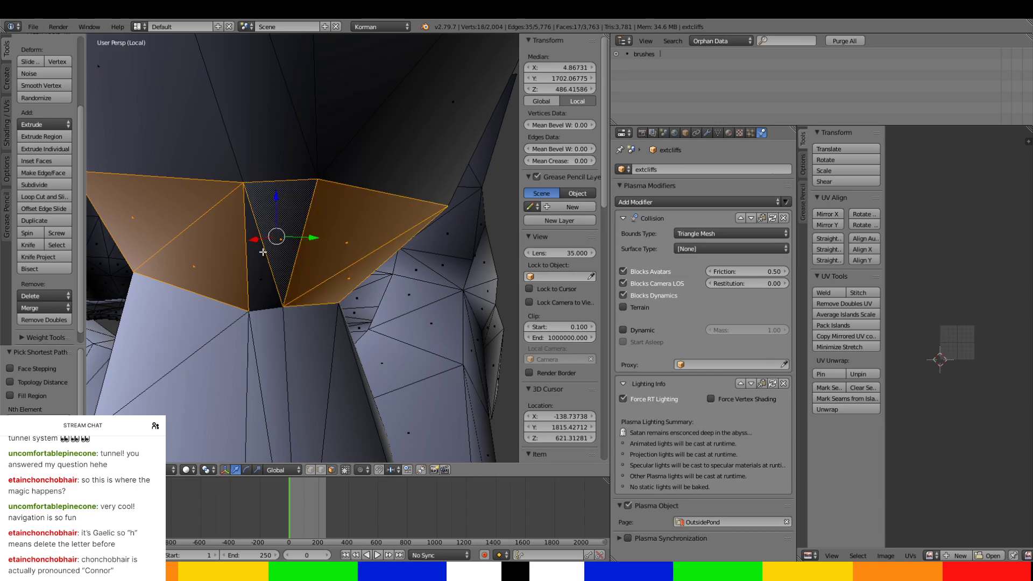
right_click(263, 252, "ctrl")
Extend the face selection from the neck ring onto the widening underside of the shaft's flared base.
right_click(213, 120, "ctrl")
right_click(429, 139, "ctrl")
middle_click_drag(429, 139, 306, 140)
right_click(364, 154, "ctrl")
right_click(396, 187, "ctrl")
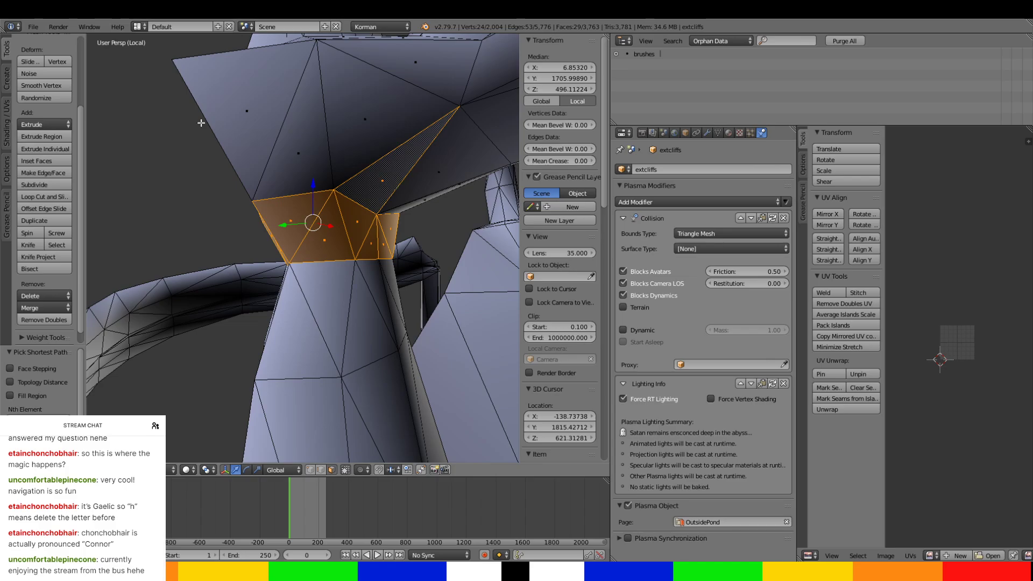
right_click(211, 120, "ctrl")
middle_click_drag(214, 116, 349, 164)
right_click(277, 129, "ctrl")
right_click(231, 119, "ctrl")
right_click(174, 193)
middle_click_drag(164, 192, 243, 201)
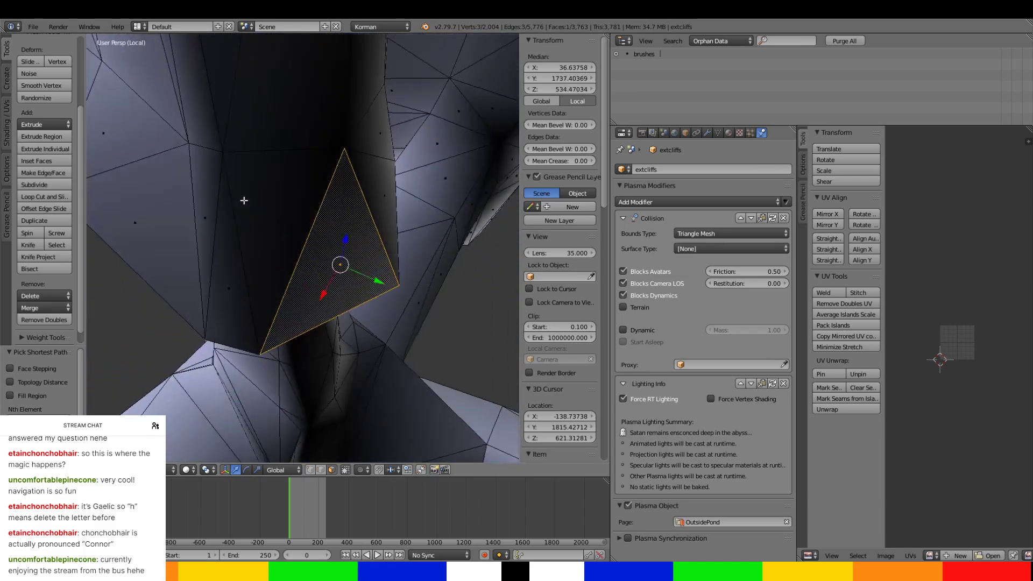
right_click(221, 247, "ctrl")
middle_click_drag(220, 247, 210, 197)
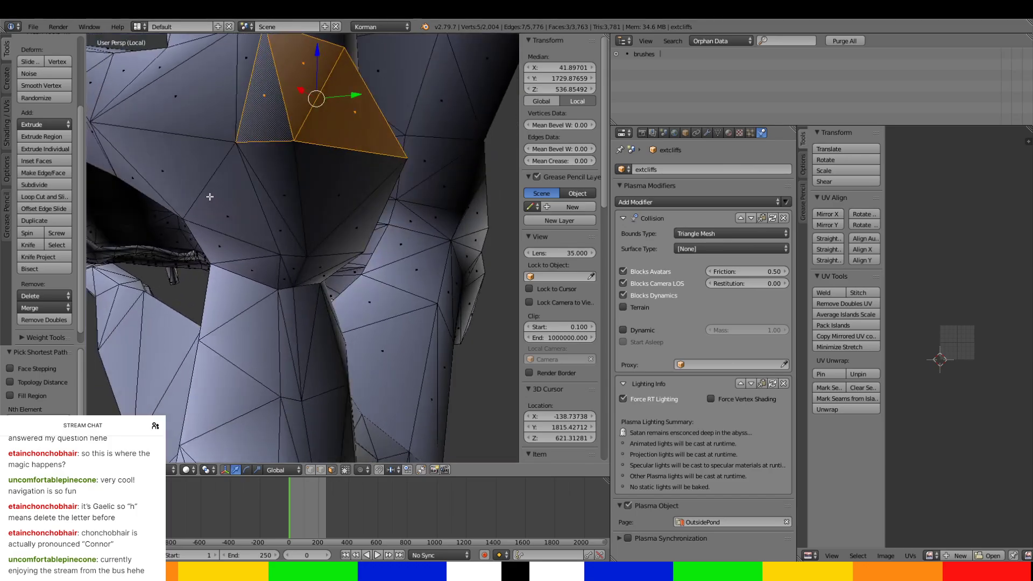
key("ctrl+z")
key("ctrl+z")
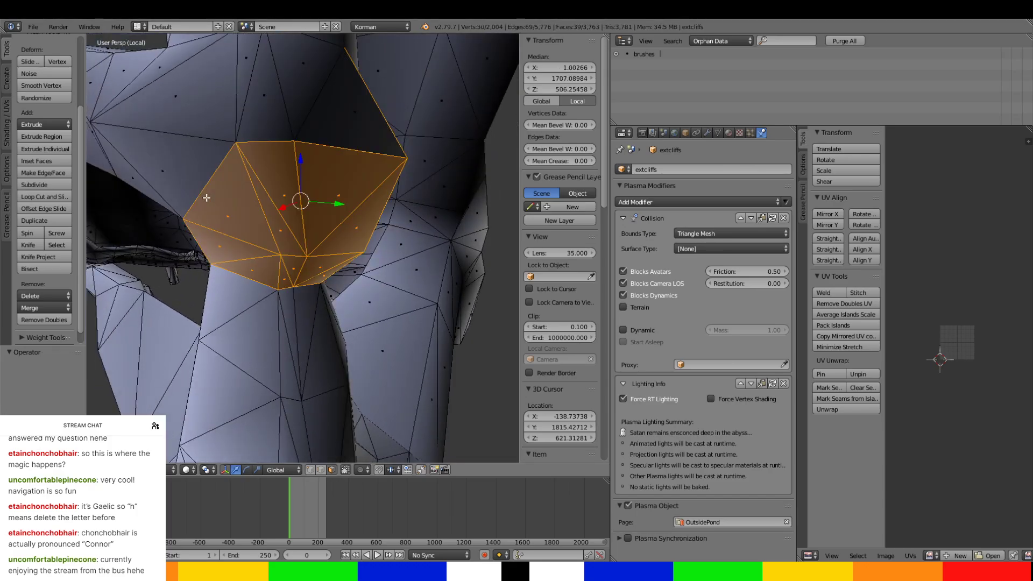
Add the next faces around the outside of the shaft's flared base to the selection.
right_click(222, 67, "ctrl")
middle_click_drag(178, 175, 290, 152)
right_click(207, 132, "ctrl")
middle_click_drag(180, 142, 293, 167)
right_click(230, 97, "ctrl")
right_click(264, 186, "ctrl")
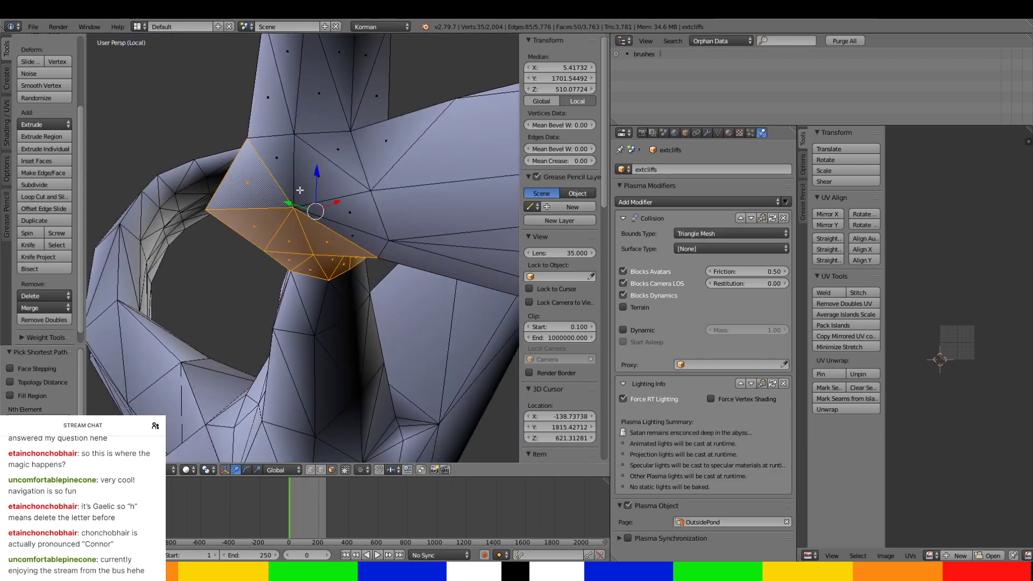
Add the faces where the flared base meets the side tunnel and the bottom of the shaft wall.
right_click(352, 238, "ctrl")
right_click(278, 73, "ctrl")
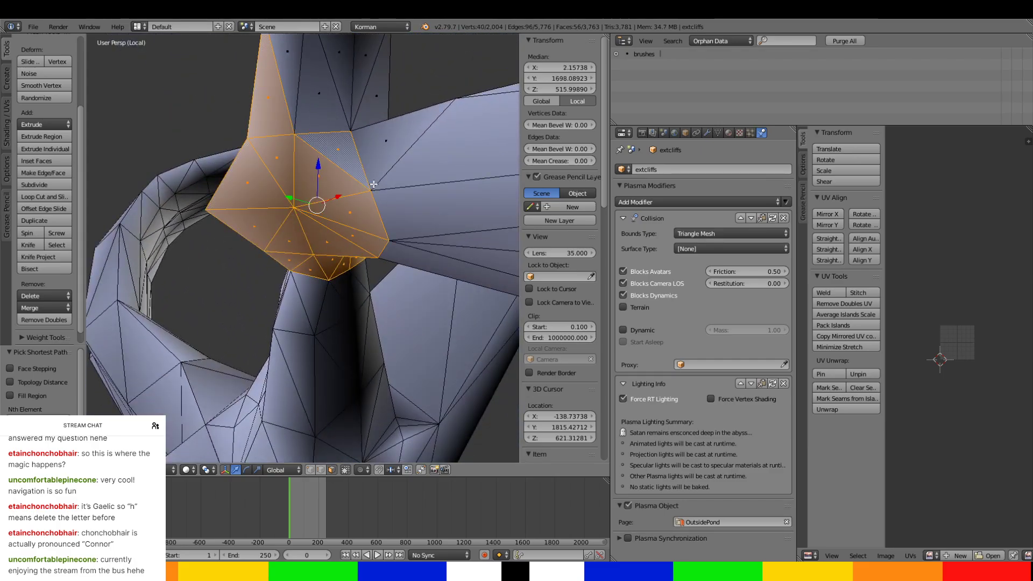
right_click(402, 248, "ctrl")
right_click(310, 75, "ctrl")
middle_click_drag(310, 76, 250, 155)
right_click(338, 241, "ctrl")
Add the lower shaft wall faces above the flared base, undoing the pick that replaced the selection.
middle_click_drag(310, 218, 160, 187)
right_click(318, 151)
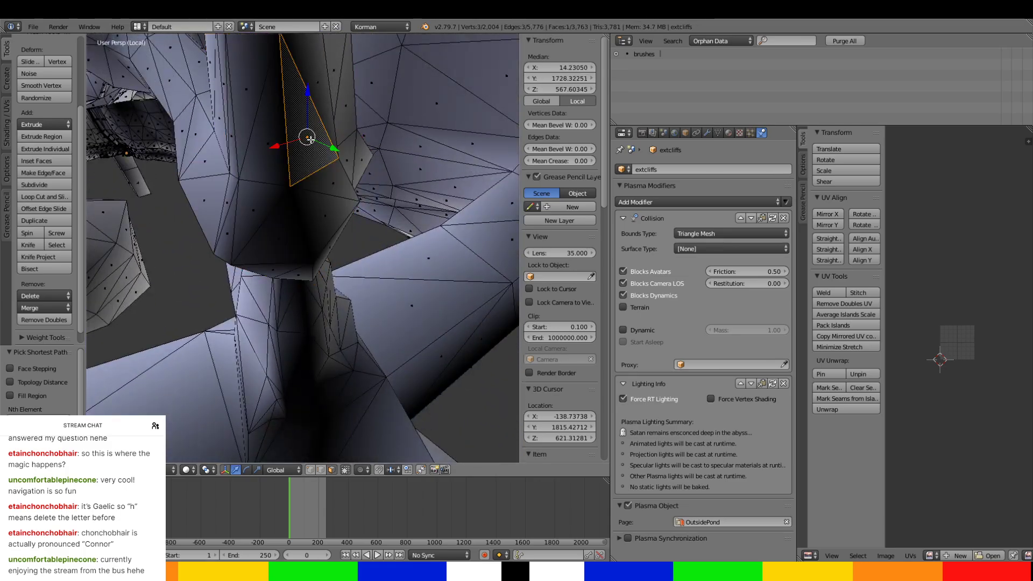
key("ctrl+z")
middle_click_drag(311, 140, 265, 203)
right_click(295, 204, "ctrl")
right_click(256, 87, "ctrl")
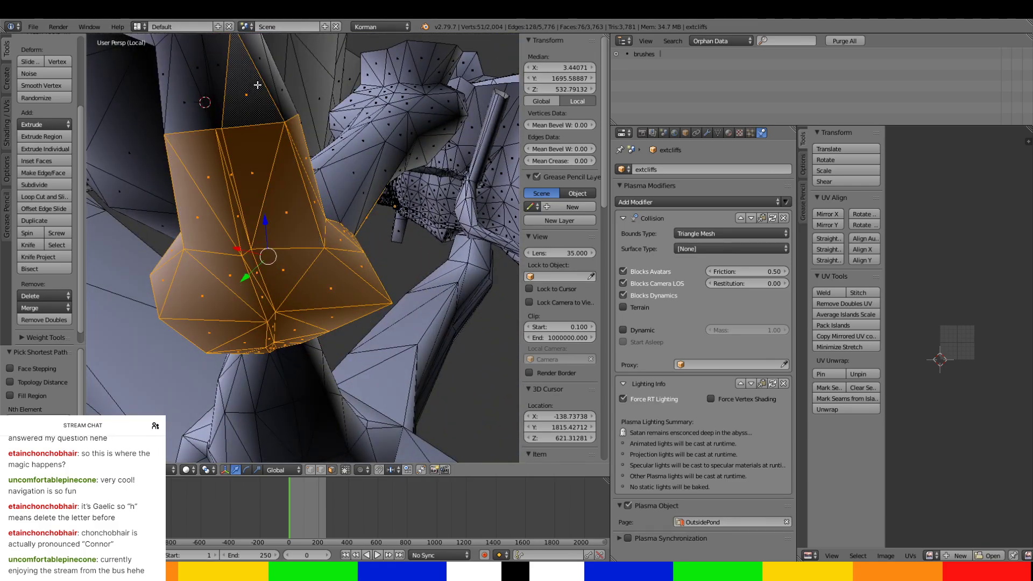
Extend the face selection up the shaft walls to just below the wide rim.
middle_click_drag(256, 88, 411, 231)
right_click(361, 74, "ctrl")
scroll(411, 231, "down", 2)
scroll(398, 226, "up", 2)
right_click(351, 207, "ctrl")
scroll(351, 214, "down", 6)
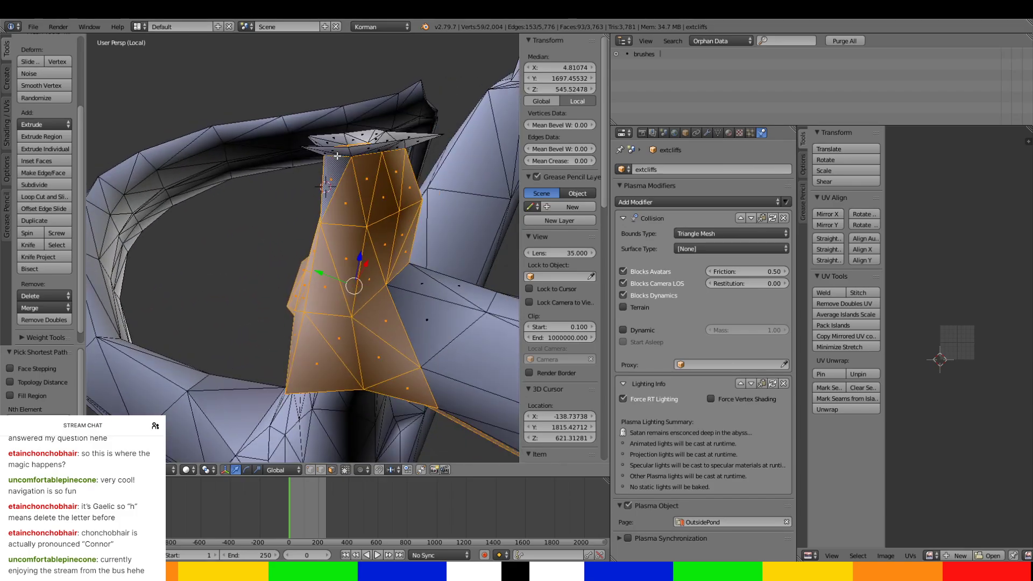
Add the faces of the wide rim around the top of the shaft to the selection.
middle_click_drag(351, 214, 296, 106)
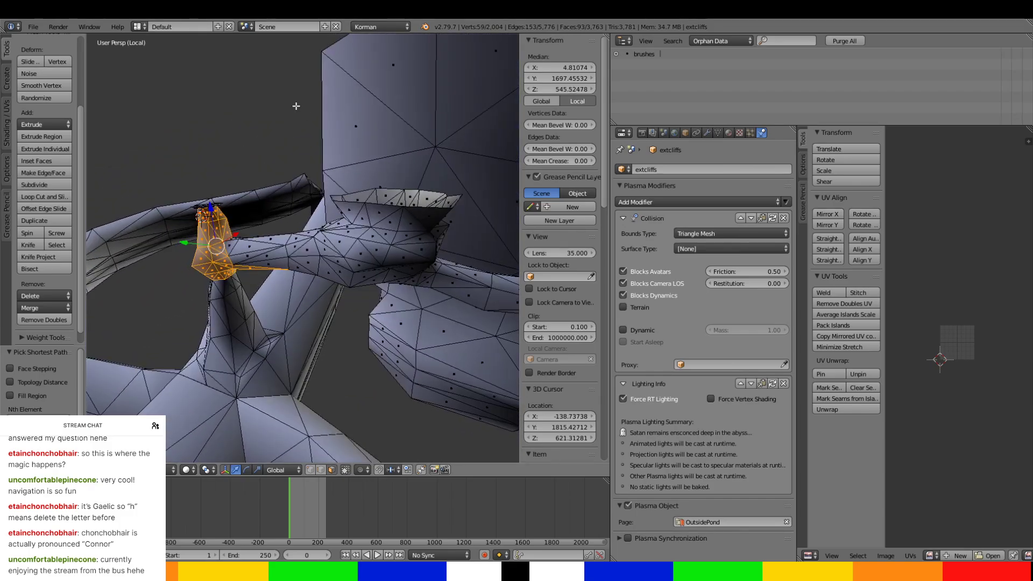
scroll(186, 214, "up", 2)
scroll(183, 213, "up", 6)
scroll(185, 214, "down", 6)
middle_click_drag(186, 215, 416, 380)
right_click(293, 261, "ctrl")
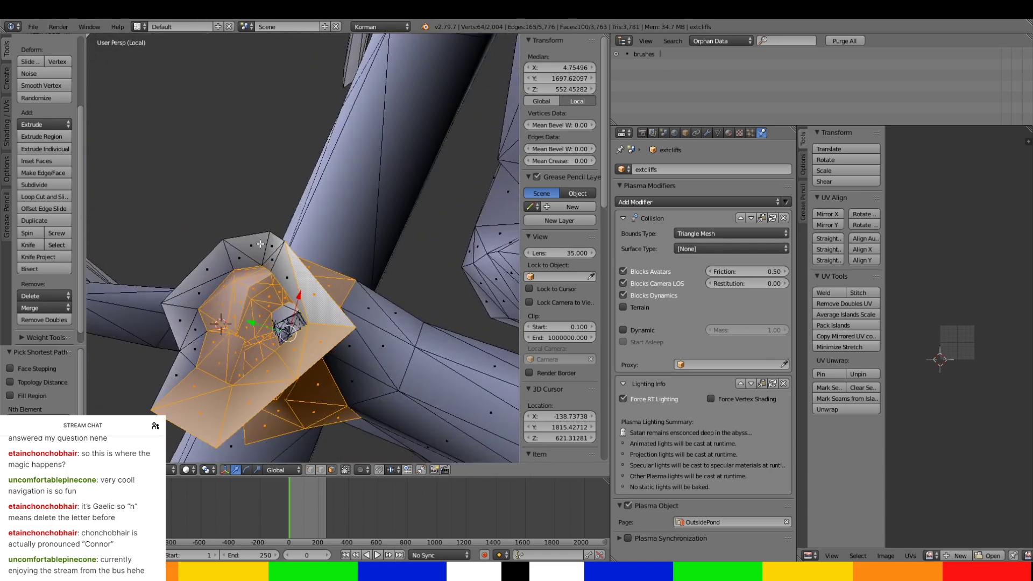
right_click(220, 264, "ctrl")
right_click(183, 331, "ctrl")
right_click(179, 373, "ctrl")
Extend the selection from the flared base onto the first section of the adjoining side tunnel, including its underside.
middle_click_drag(197, 378, 140, 137)
right_click(316, 289, "ctrl")
right_click(366, 342, "ctrl")
right_click(323, 237, "ctrl")
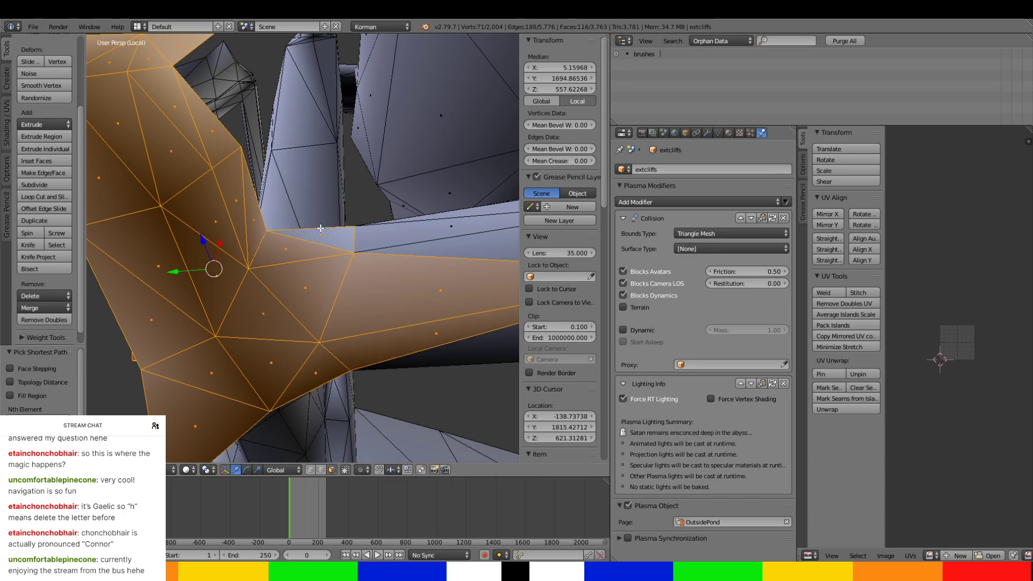
middle_click_drag(322, 237, 269, 197)
right_click(290, 272, "ctrl")
right_click(297, 303, "ctrl")
right_click(222, 181, "ctrl")
Add the next section of side tunnel faces, around its sides and underside, toward the larger basin.
scroll(235, 185, "down", 2)
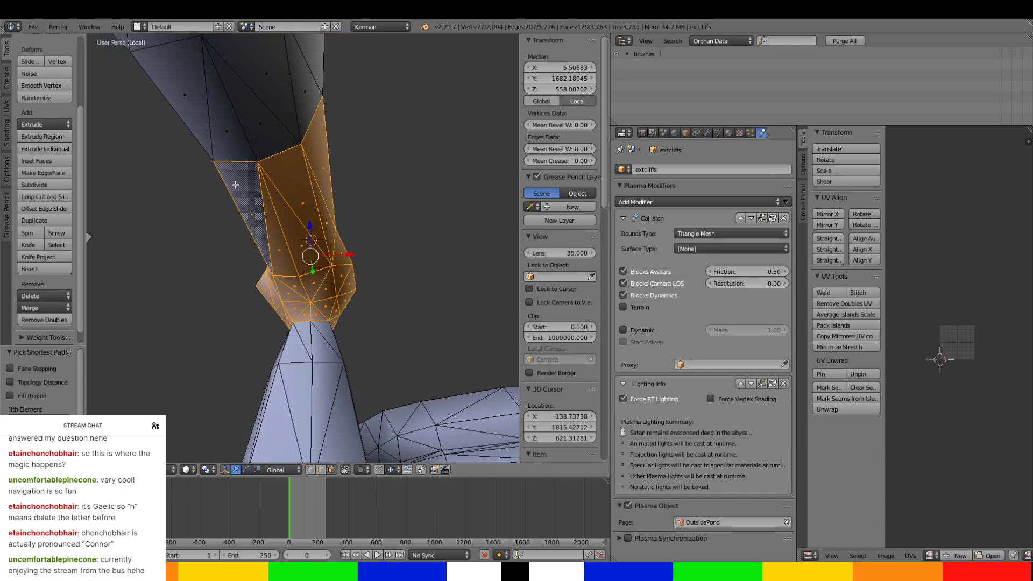
right_click(229, 119, "ctrl")
right_click(200, 102, "ctrl")
right_click(324, 95, "ctrl")
middle_click_drag(324, 95, 296, 182)
right_click(216, 286, "ctrl")
middle_click_drag(216, 287, 321, 267)
right_click(412, 287, "ctrl")
right_click(338, 221, "ctrl")
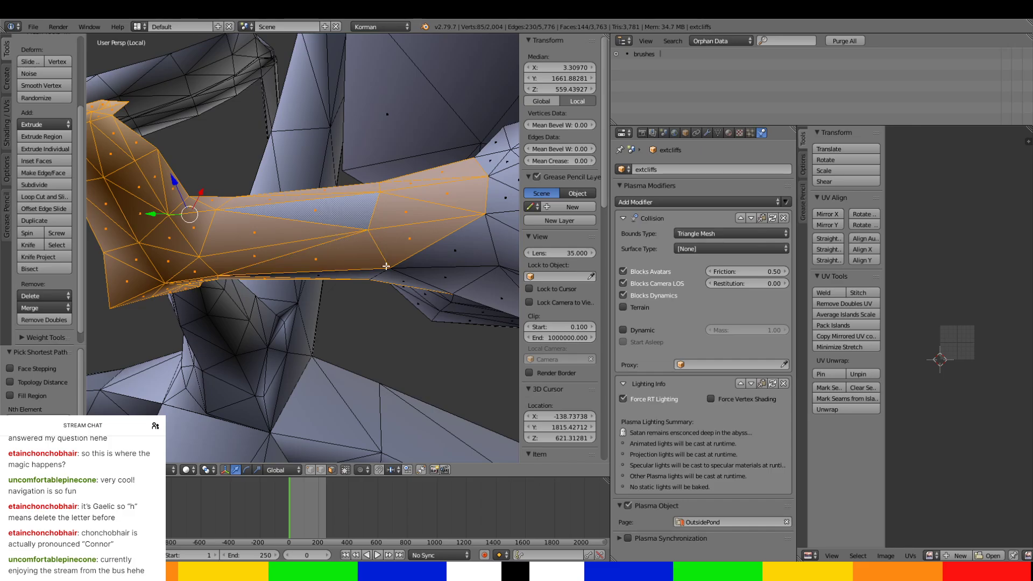
right_click(416, 284, "ctrl")
right_click(370, 269, "ctrl")
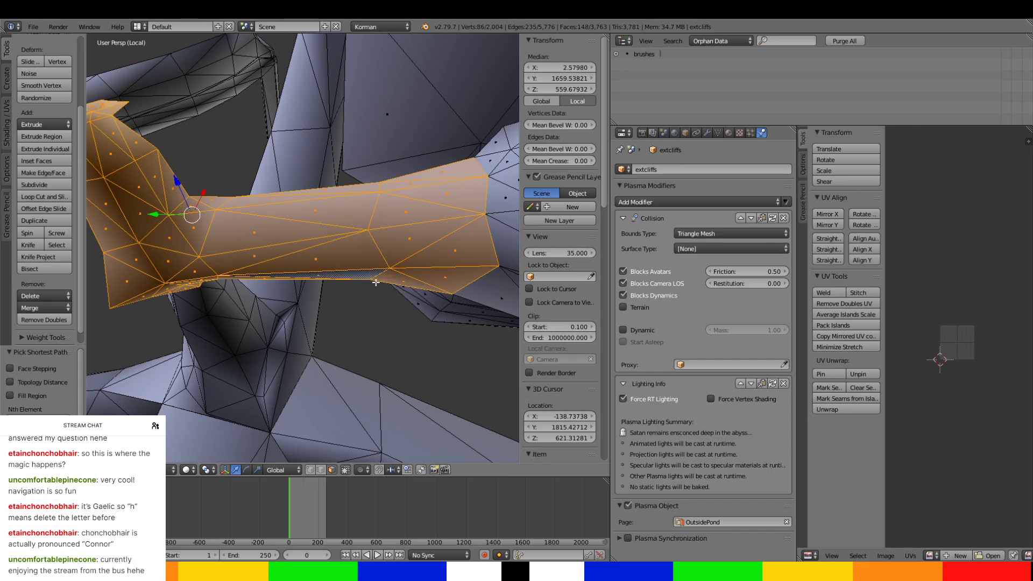
Add the faces where the side tunnel widens toward the basin, undoing the pick that replaced the selection.
middle_click_drag(370, 270, 336, 192)
right_click(336, 192, "ctrl")
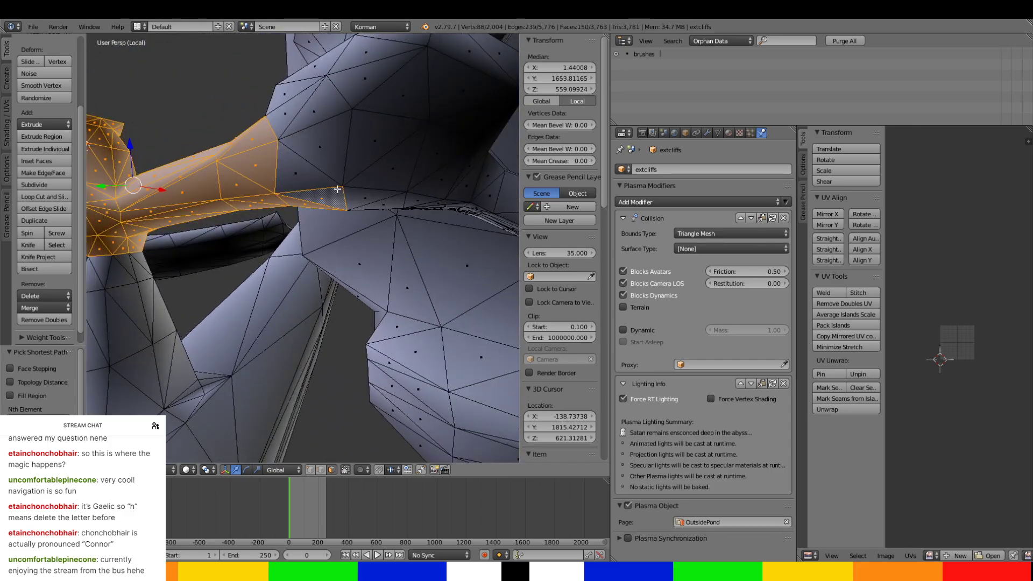
right_click(317, 113, "ctrl")
right_click(300, 86, "ctrl")
right_click(321, 65, "ctrl")
middle_click_drag(321, 65, 124, 168)
right_click(123, 169, "ctrl")
right_click(119, 182)
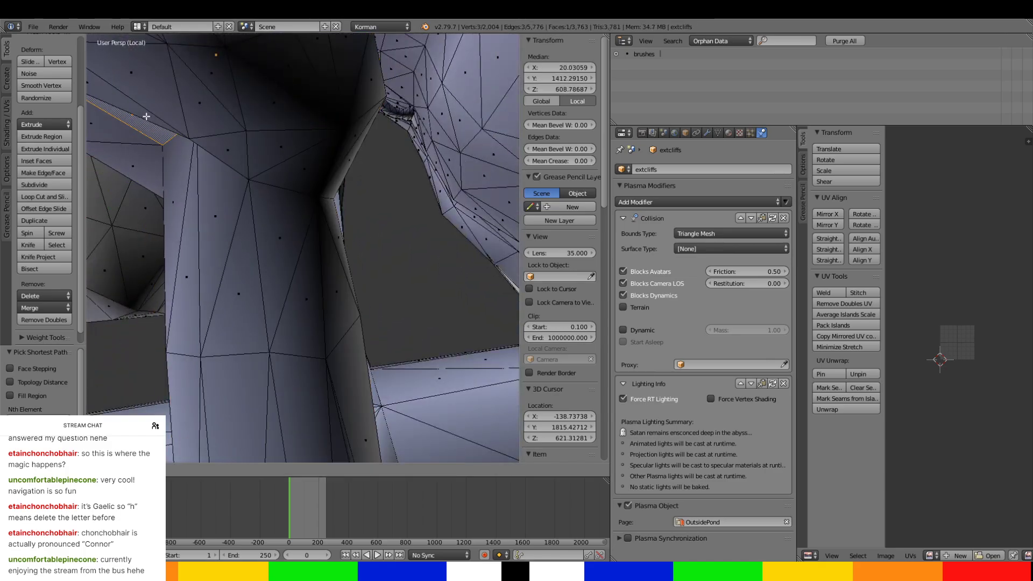
key("ctrl+z")
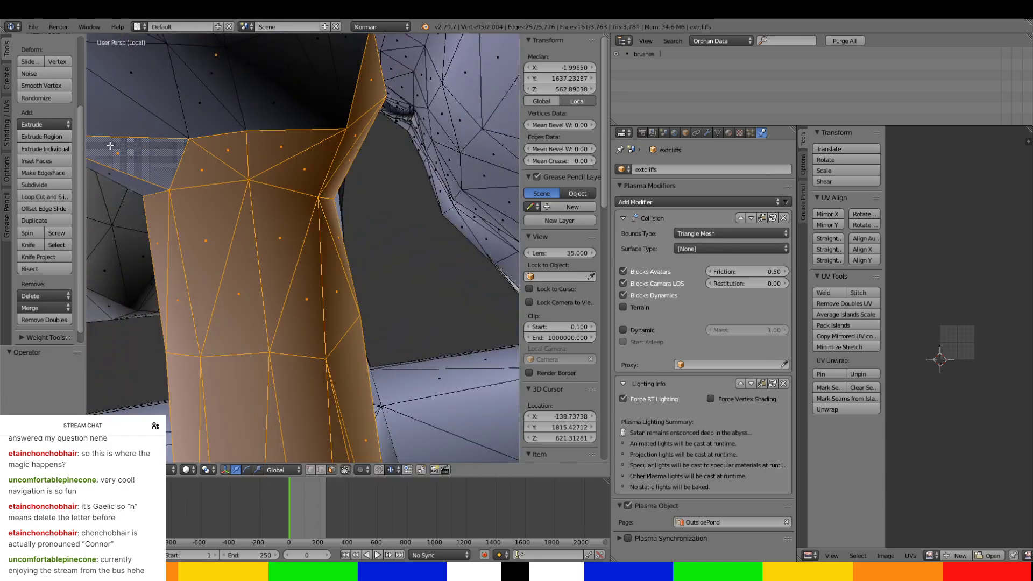
right_click(331, 85, "ctrl")
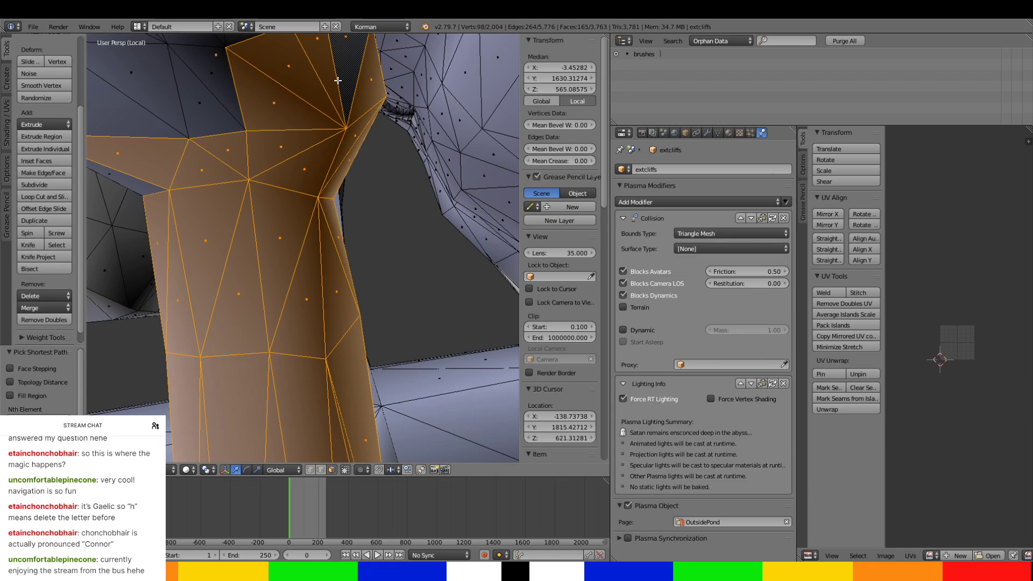
Extend the face selection along the side tunnel, including its remaining side and underside faces near the basin.
right_click(146, 103, "ctrl")
middle_click_drag(131, 106, 229, 177)
right_click(226, 223, "ctrl")
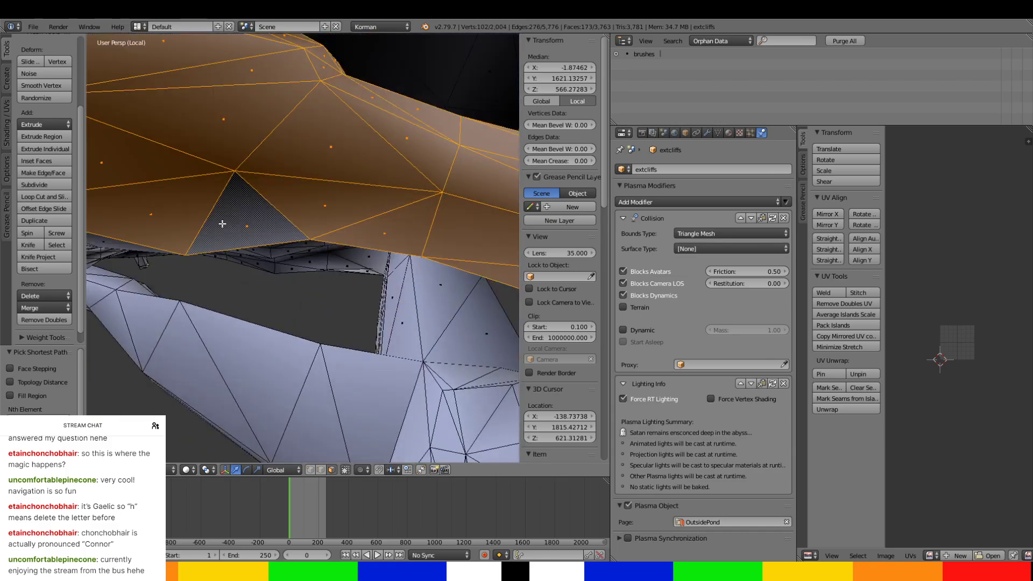
middle_click_drag(225, 225, 299, 156)
right_click(309, 226, "ctrl")
right_click(401, 215, "ctrl")
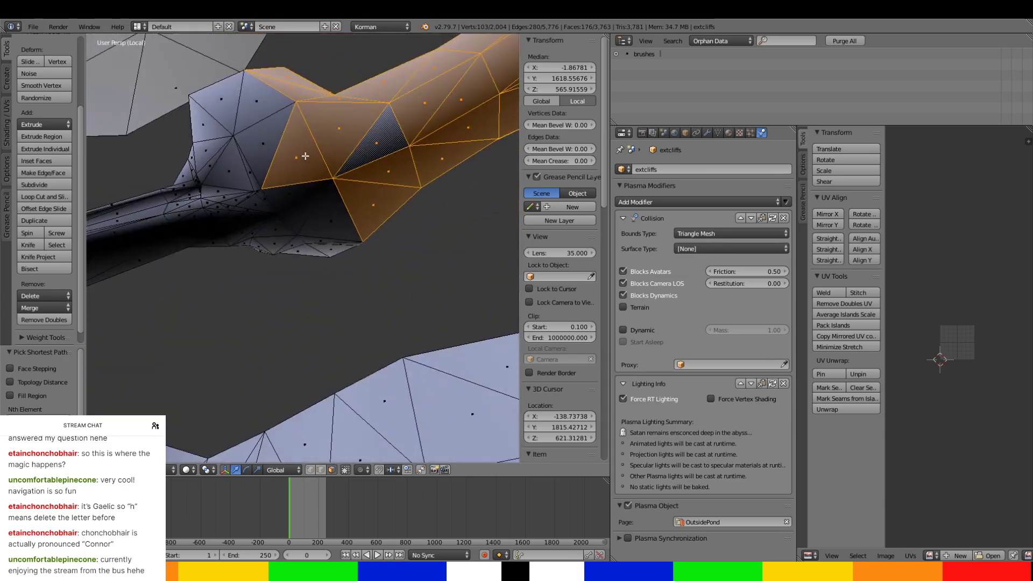
right_click(322, 214, "ctrl")
right_click(310, 245, "ctrl")
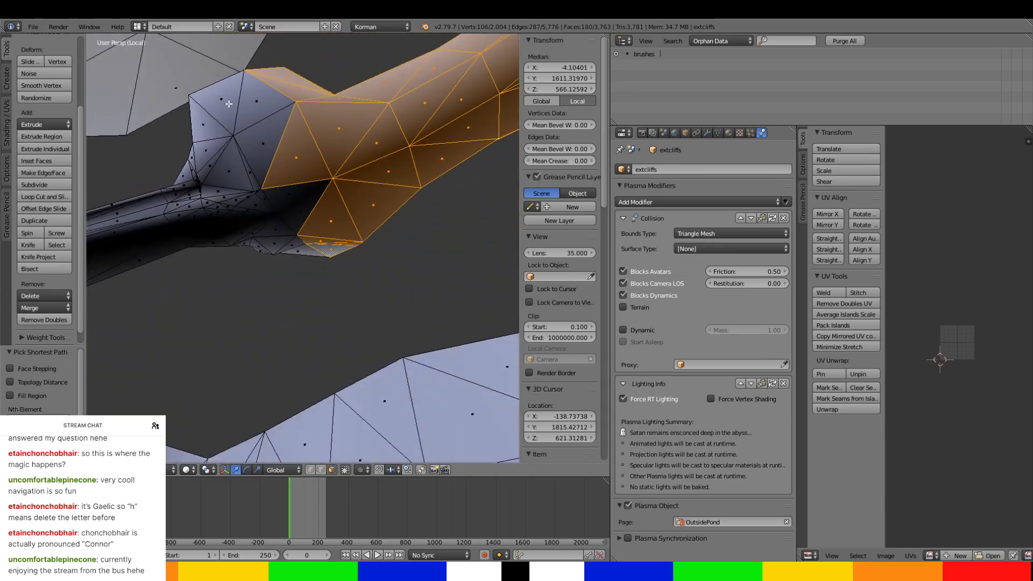
Add the bulging end of the side tunnel and the small dense faces at its lower joint to the selection.
right_click(228, 104, "ctrl")
right_click(211, 139, "ctrl")
right_click(246, 184, "ctrl")
right_click(299, 244, "ctrl")
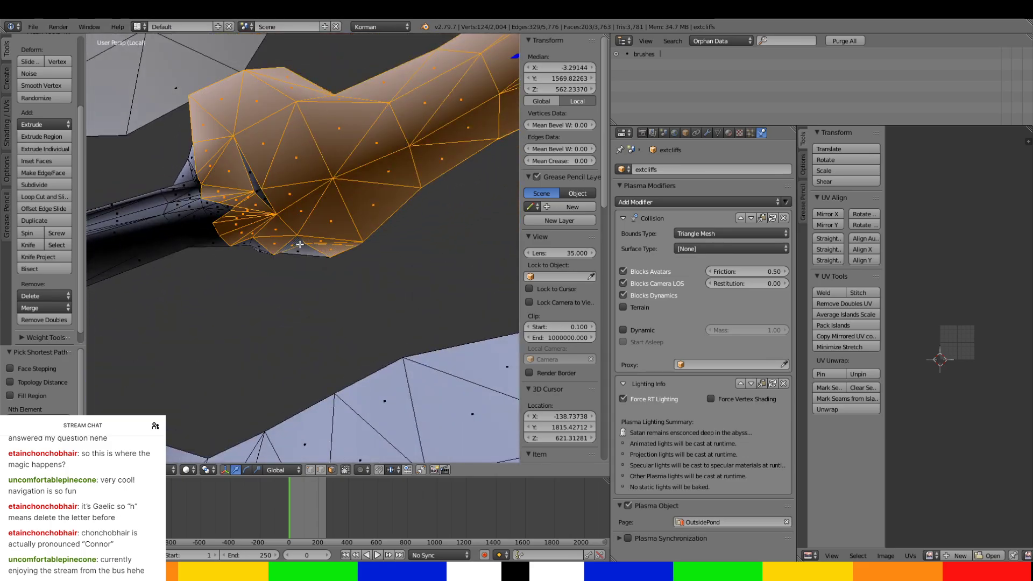
right_click(256, 183, "ctrl")
right_click(298, 249, "ctrl")
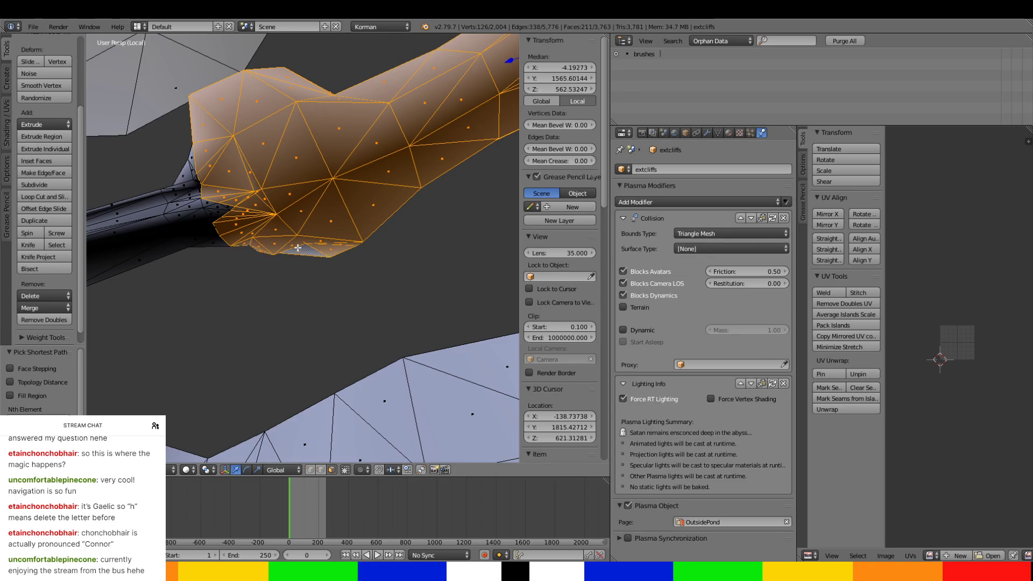
Add the first band of lower basin wall faces next to the tunnel joint to the selection.
middle_click_drag(301, 249, 383, 228)
scroll(384, 210, "up", 1)
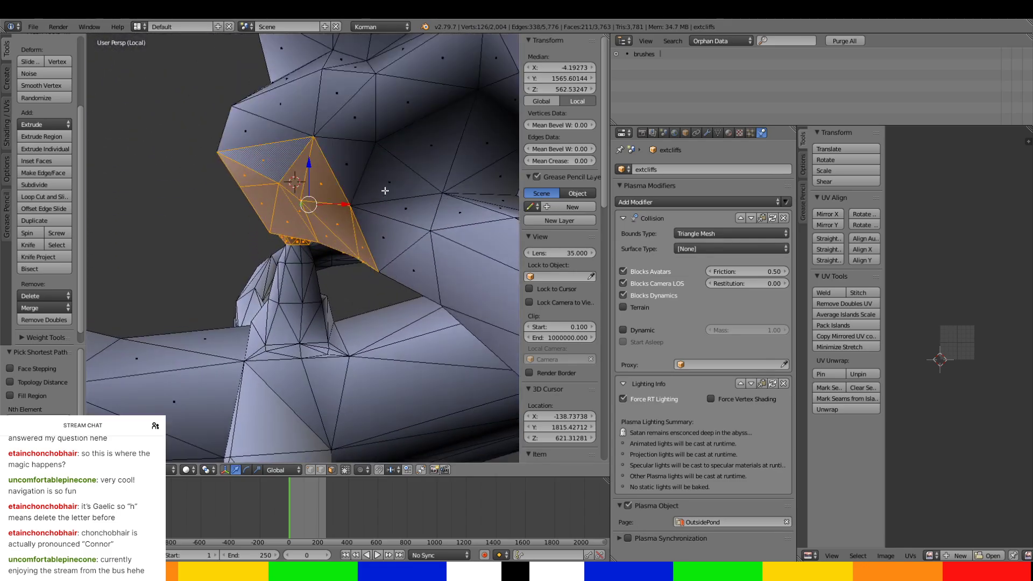
right_click(385, 189, "ctrl")
right_click(350, 102, "ctrl")
right_click(262, 111, "ctrl")
middle_click_drag(262, 111, 191, 222)
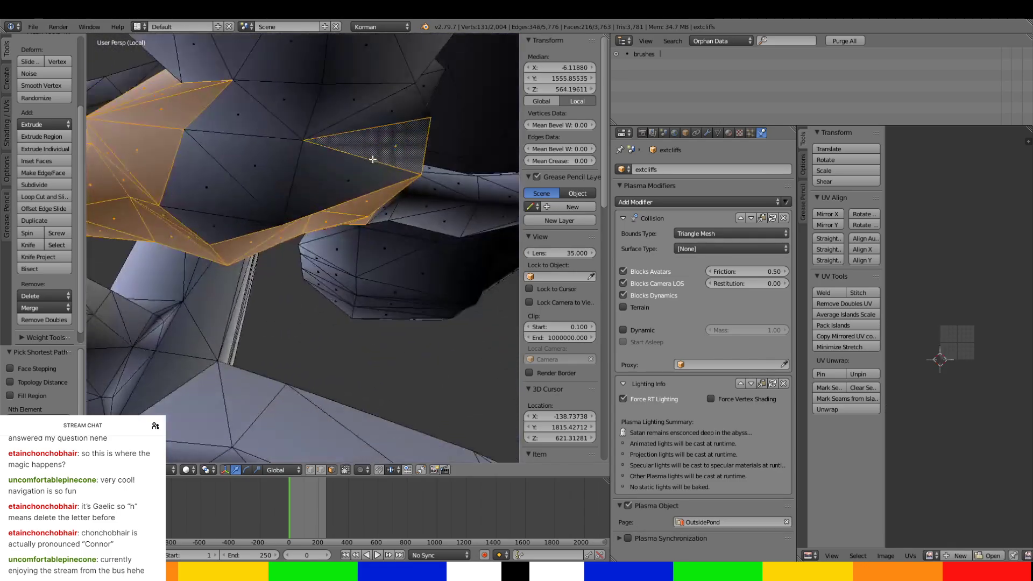
right_click(218, 219, "ctrl")
right_click(273, 99, "ctrl")
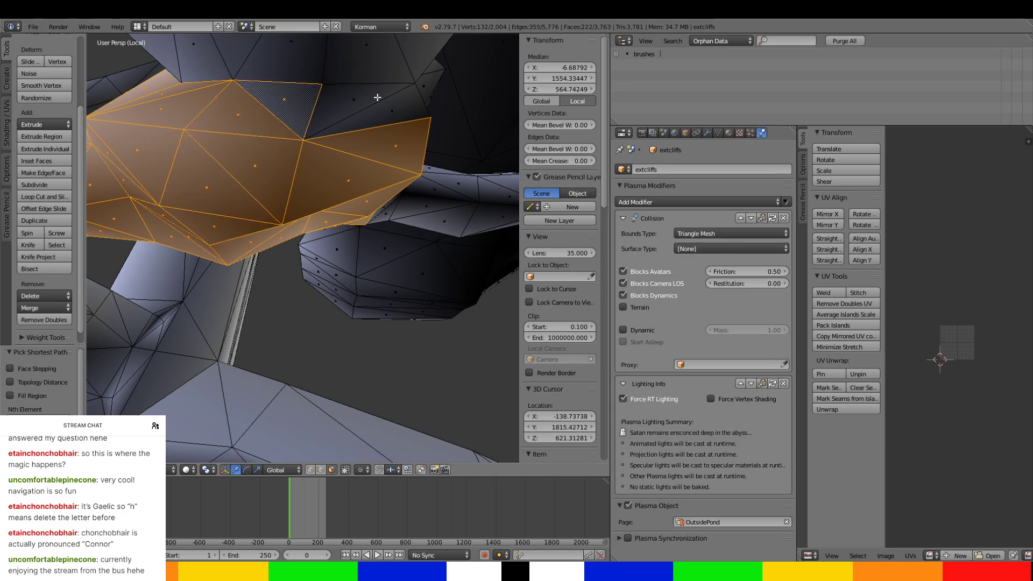
right_click(409, 102, "ctrl")
Continue the selection around the basin's lower wall, above the branching tunnels, and onto its underside.
scroll(409, 103, "down", 4)
middle_click_drag(409, 102, 424, 157)
right_click(435, 208, "ctrl")
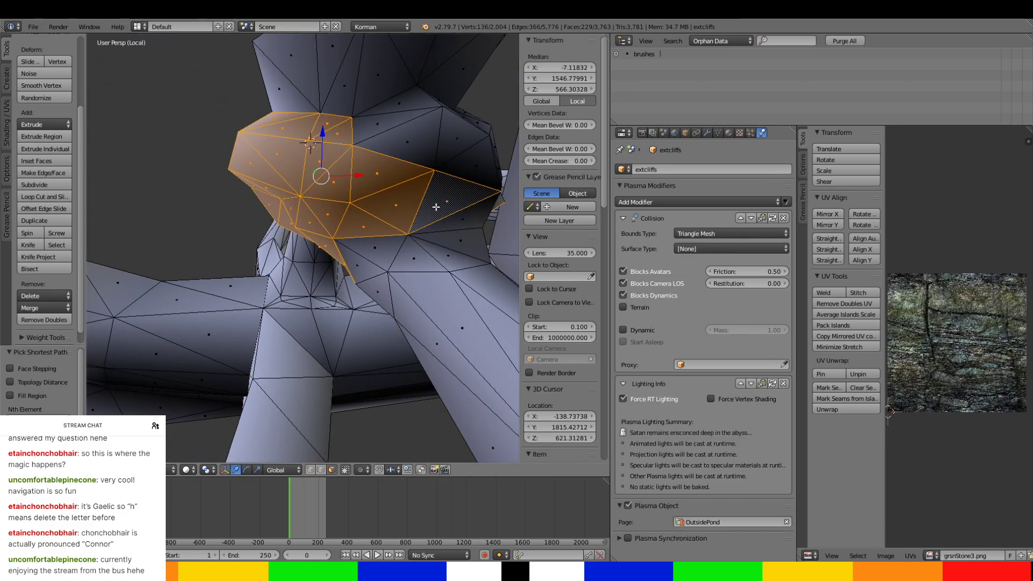
middle_click_drag(436, 210, 357, 189)
right_click(360, 195, "ctrl")
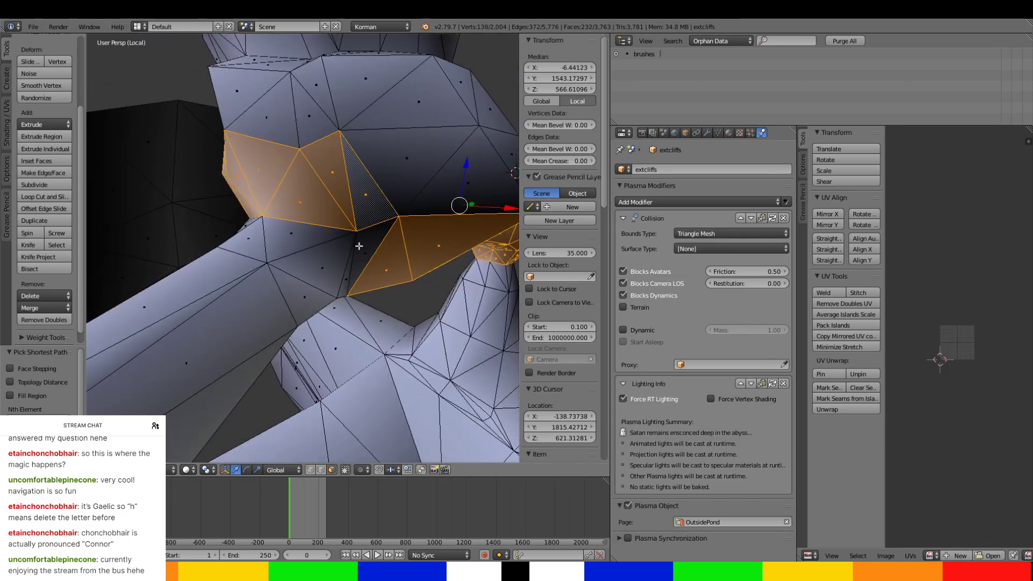
right_click(347, 277, "ctrl")
middle_click_drag(337, 237, 273, 166)
scroll(318, 203, "up", 2)
right_click(312, 167, "ctrl")
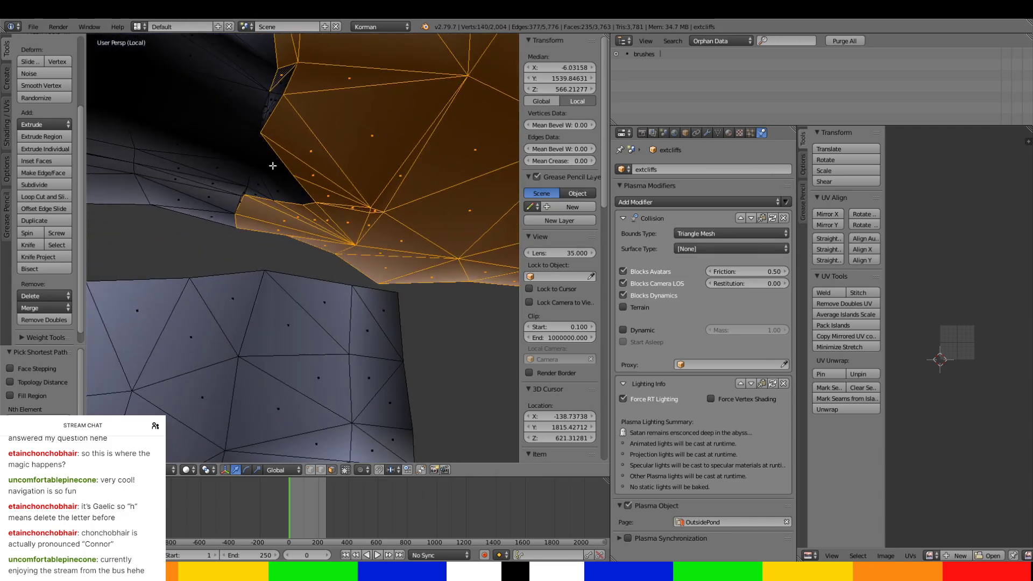
Add the dark recessed faces and small gap triangles where the narrow passage meets the basin.
right_click(273, 166, "ctrl")
right_click(263, 188, "ctrl")
right_click(306, 192, "ctrl")
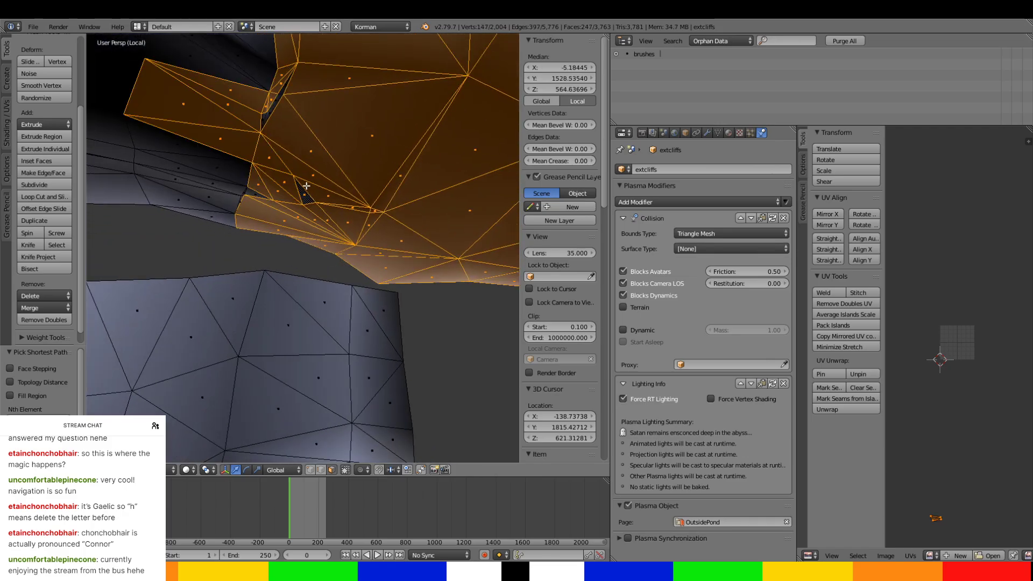
right_click(284, 88, "ctrl")
right_click(263, 120, "ctrl")
right_click(232, 224, "ctrl")
right_click(249, 193, "ctrl")
Add the remaining unselected faces on the basin's lower body, working around its sides.
middle_click_drag(241, 199, 370, 247)
right_click(351, 138, "ctrl")
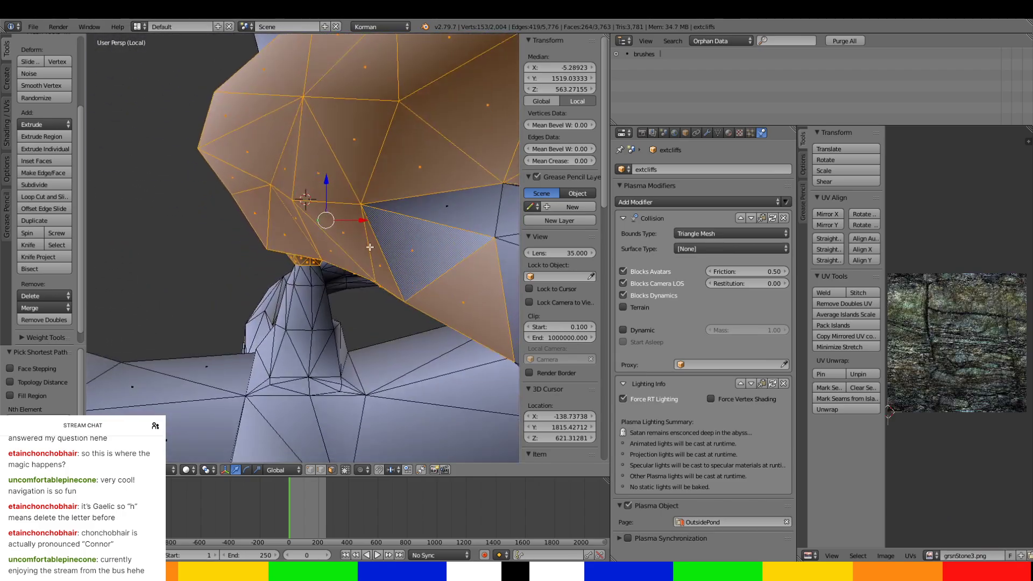
right_click(508, 205, "ctrl")
middle_click_drag(497, 213, 250, 292)
right_click(409, 259, "ctrl")
right_click(200, 329, "ctrl")
right_click(186, 213, "ctrl")
right_click(458, 181, "ctrl")
right_click(478, 258, "ctrl")
Add the upper band of faces just below the basin's flared collar to the selection.
scroll(481, 252, "down", 4)
middle_click_drag(482, 252, 247, 181)
right_click(311, 191, "ctrl")
right_click(247, 181, "ctrl")
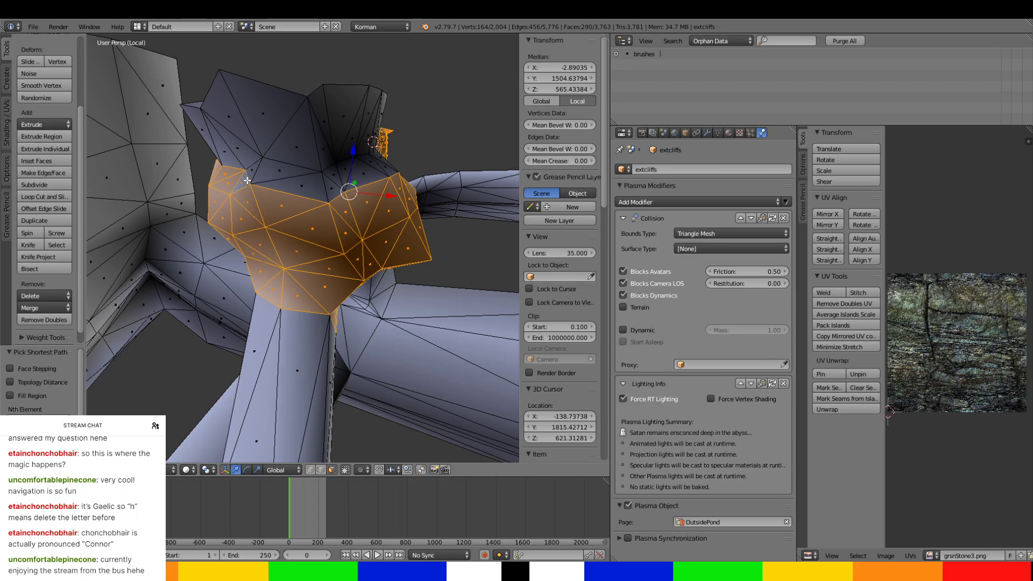
right_click(387, 172, "ctrl")
middle_click_drag(370, 188, 281, 200)
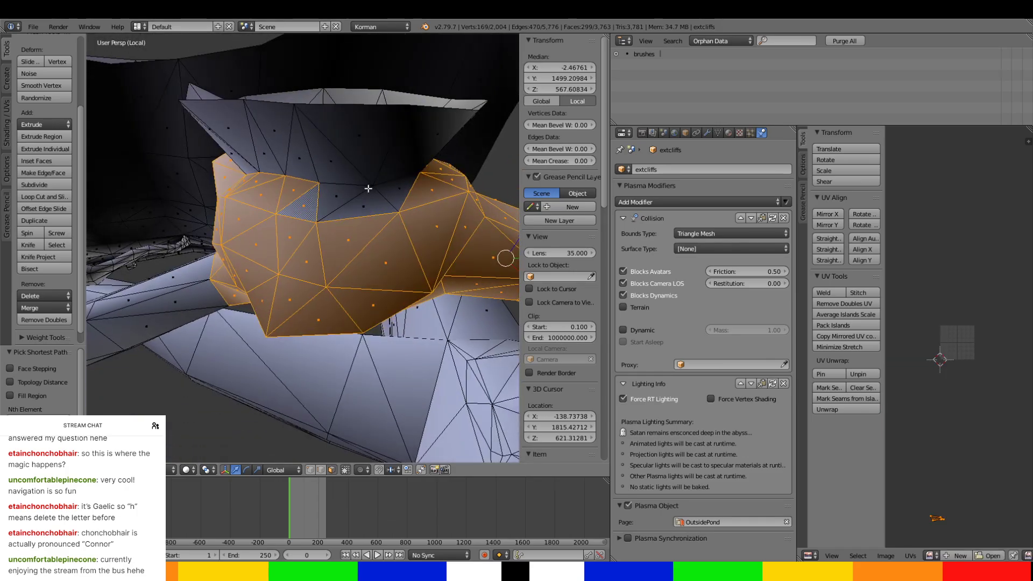
Add all faces of the basin's flared collar, around its full circumference, to the selection.
right_click(395, 188, "ctrl")
right_click(375, 150, "ctrl")
right_click(264, 153, "ctrl")
right_click(219, 131, "ctrl")
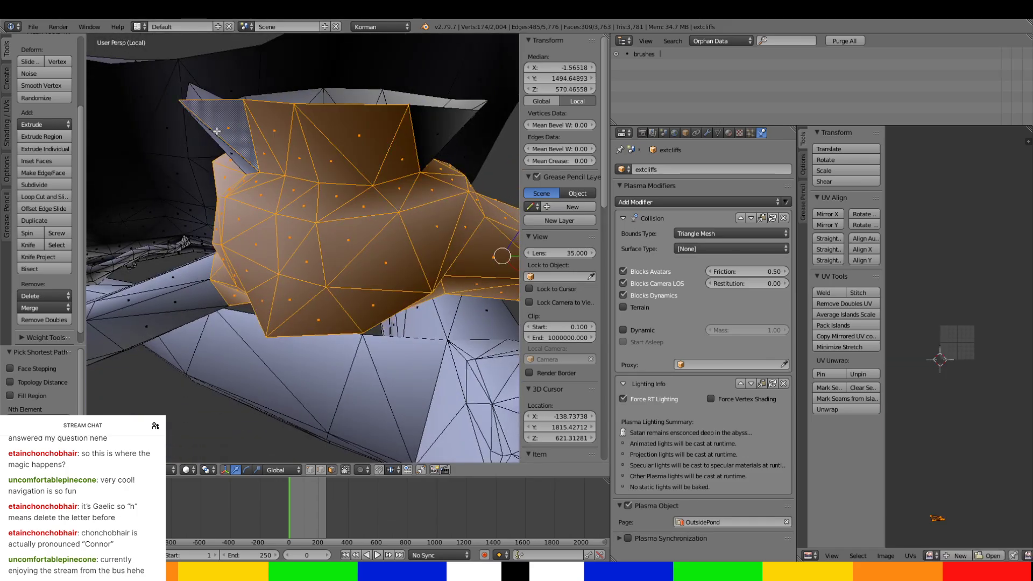
middle_click_drag(219, 132, 356, 139)
right_click(227, 155, "ctrl")
right_click(246, 102, "ctrl")
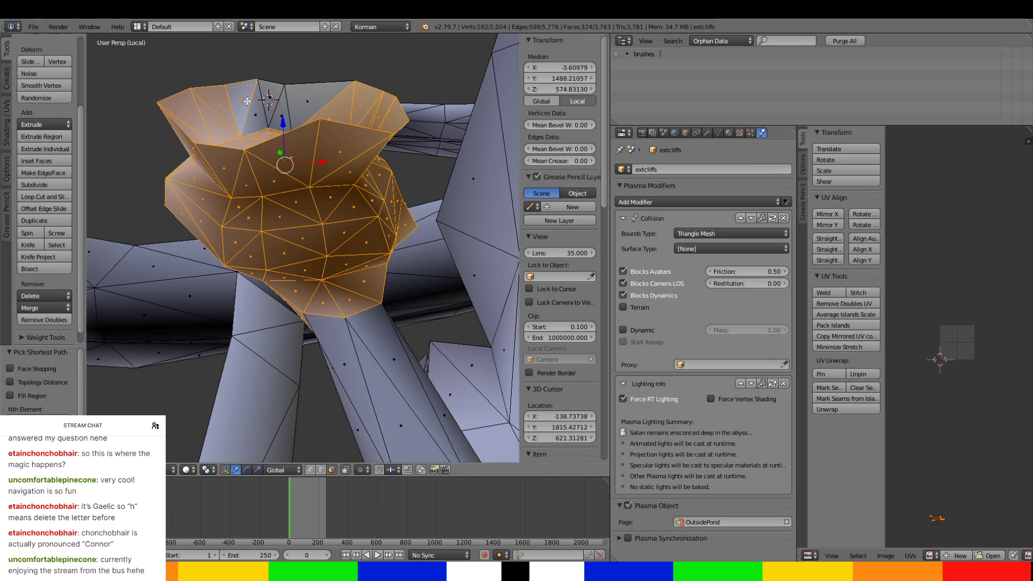
right_click(327, 93, "ctrl")
middle_click_drag(327, 93, 338, 211)
scroll(445, 218, "up", 3)
Separate the selected tunnel and basin faces into a new object and leave mesh editing.
key("x")
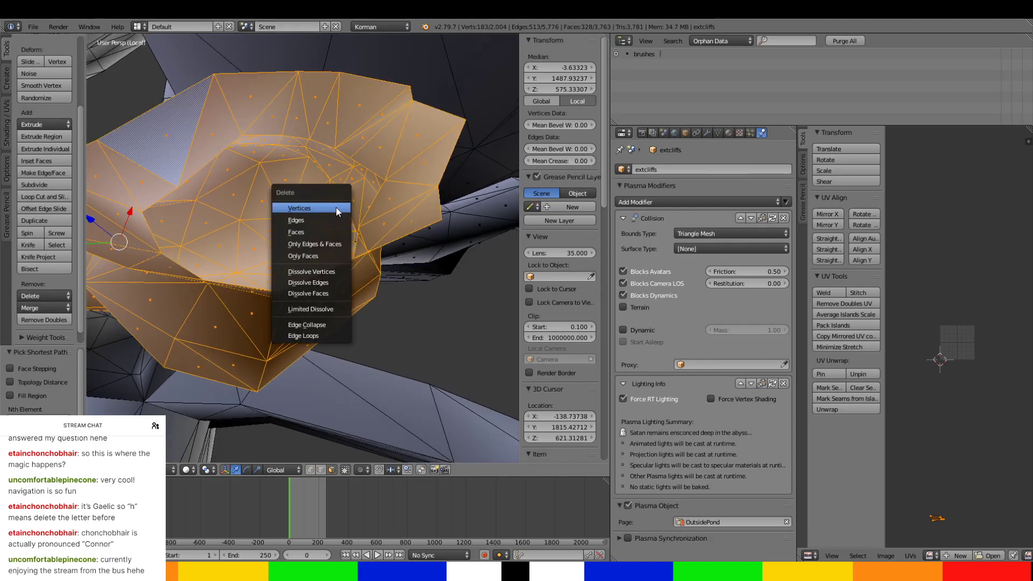
key("Escape")
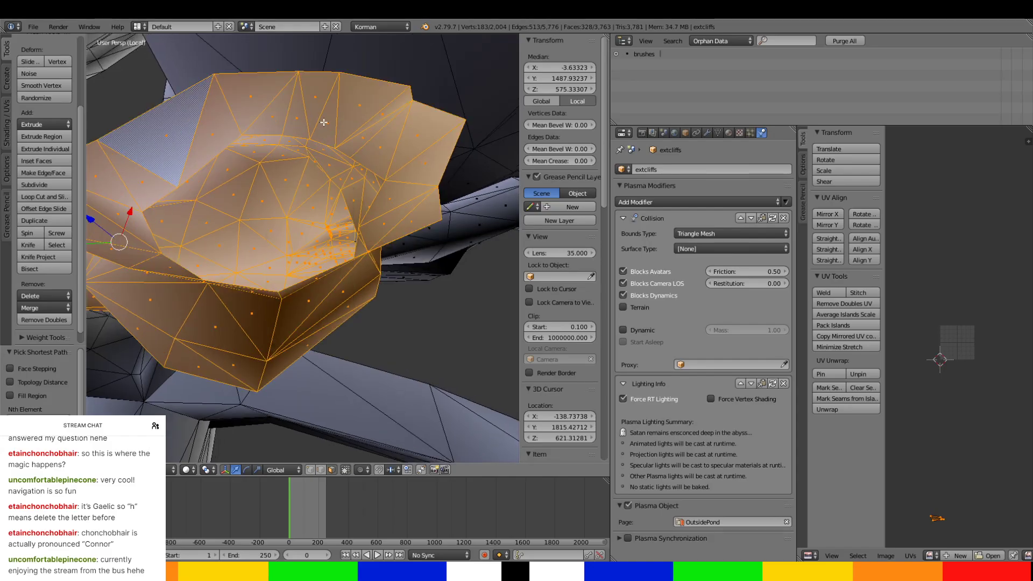
key("p")
left_click(328, 137)
key("Tab")
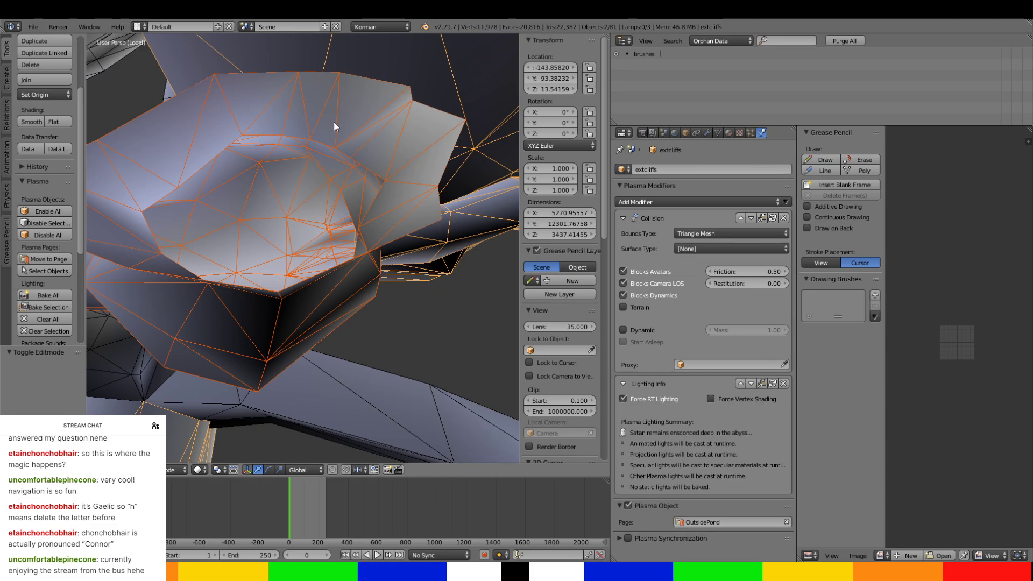
Select the separated tunnel and basin object and start its new name with "North".
right_click(333, 122)
left_click(708, 169)
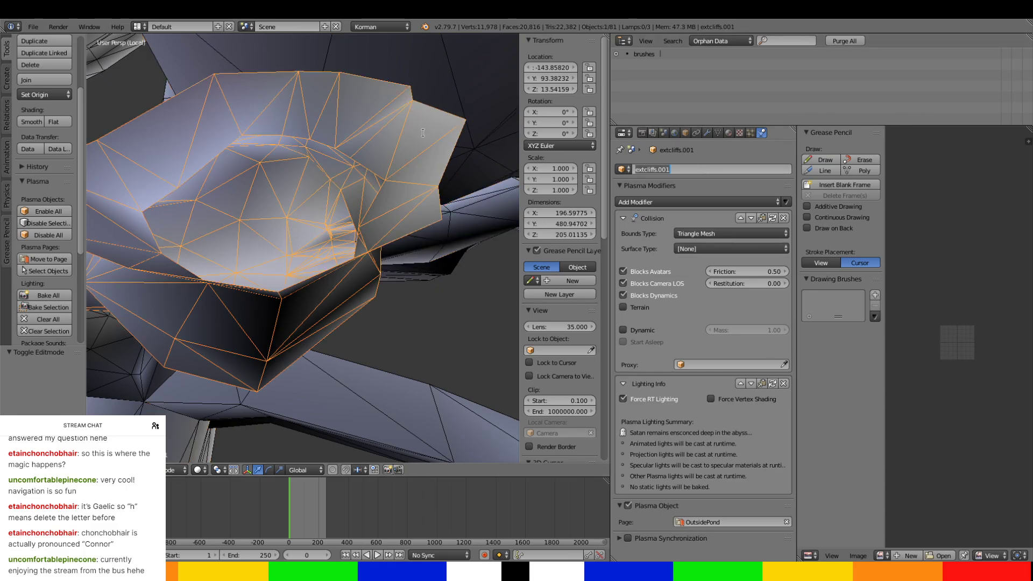
type("NorthTunnels")
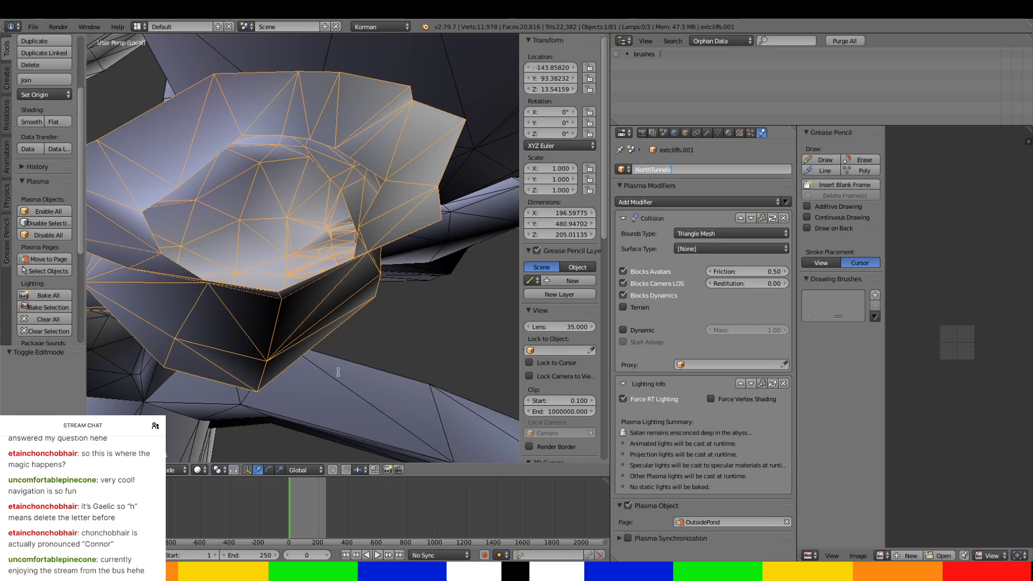
Rename the separated tunnel and basin object as NorthTunnels-Resized3.
key("Return")
middle_click_drag(389, 383, 404, 249)
left_click(732, 167)
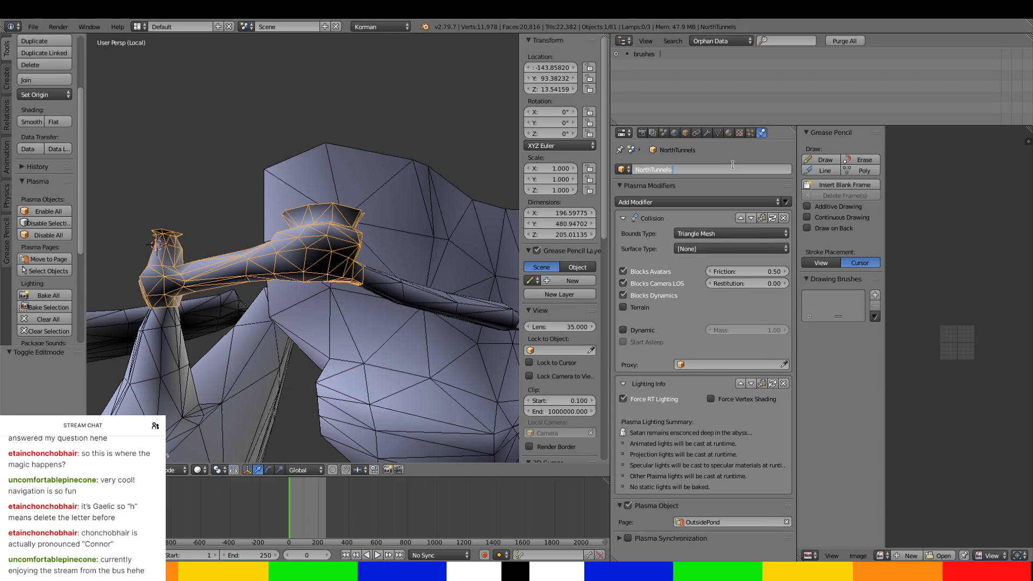
type("d3")
key("Return")
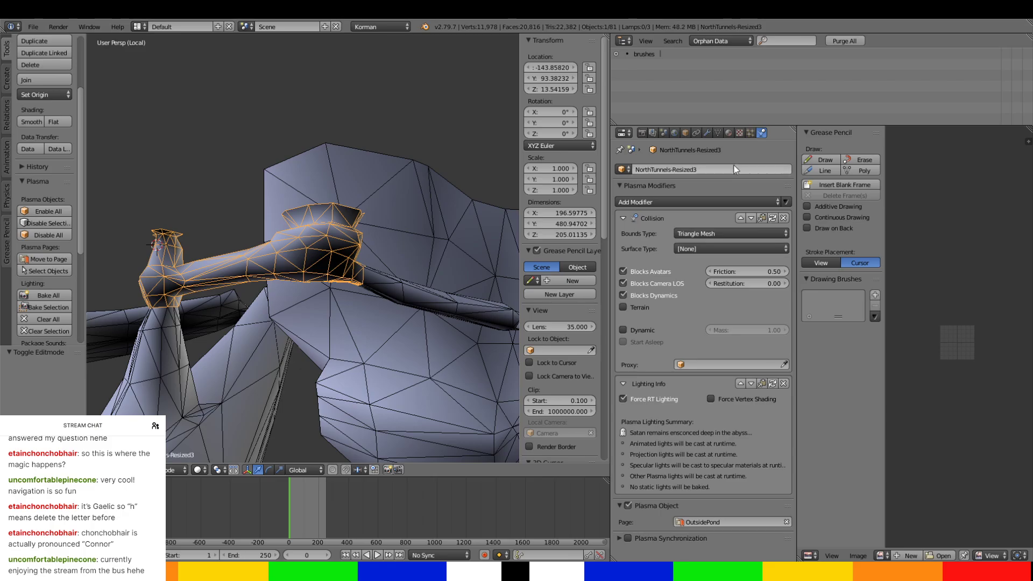
Open the extcliffs mesh for editing and select the first passage faces where it meets the separated north tunnel object.
middle_click_drag(288, 230, 337, 265)
right_click(244, 230)
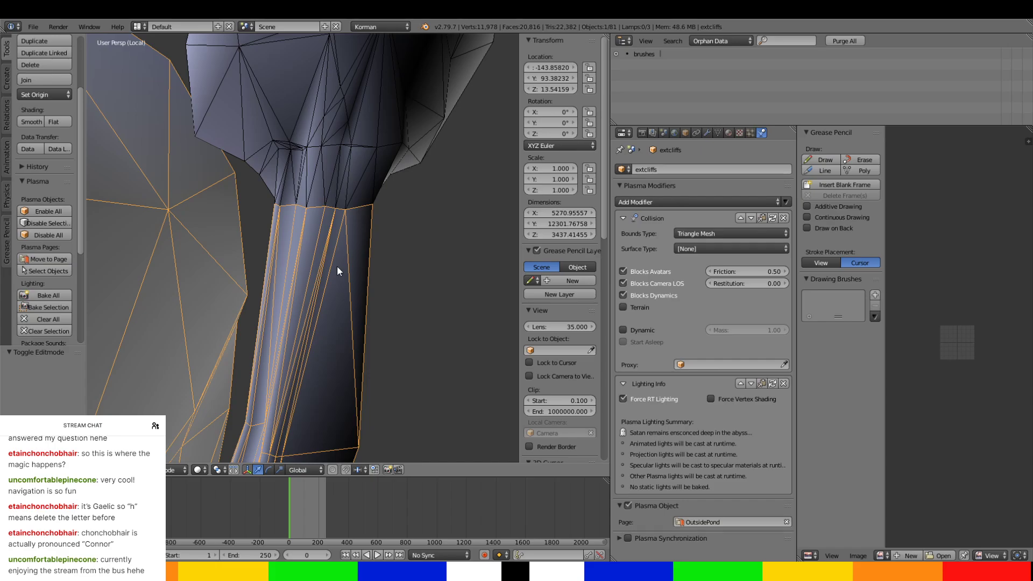
key("Tab")
middle_click_drag(426, 257, 281, 389)
right_click(291, 326, "ctrl")
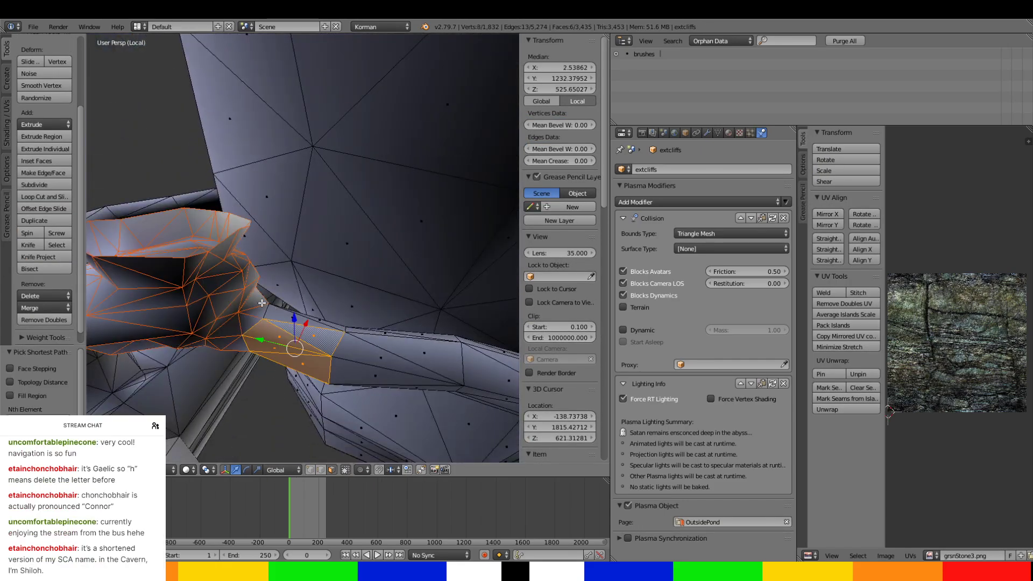
right_click(275, 313, "ctrl")
middle_click_drag(267, 312, 193, 158)
right_click(282, 304, "ctrl")
middle_click_drag(282, 304, 239, 243)
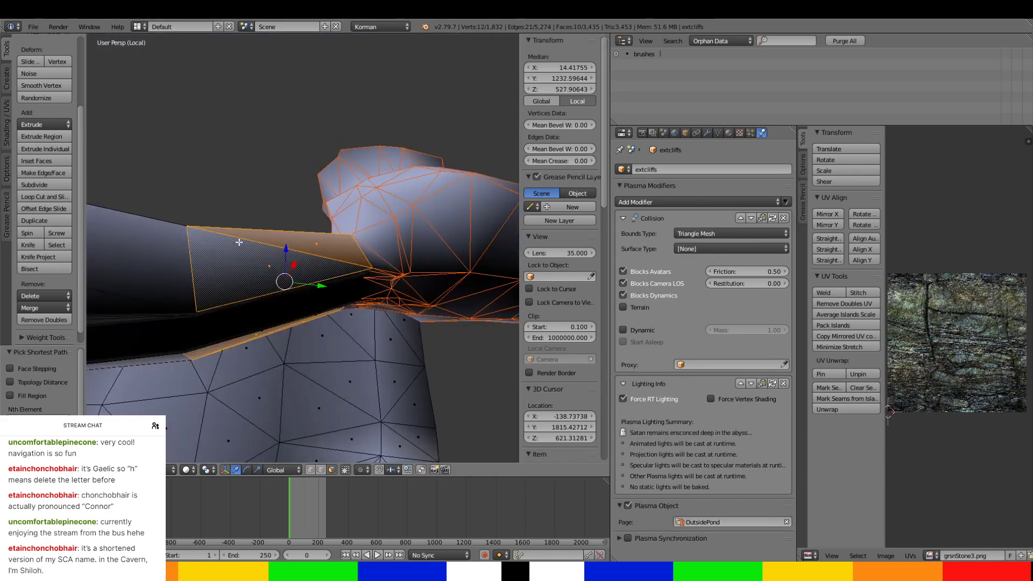
Add the ribbed side faces between the upper and lower strips of the passage's first section to the selection.
right_click(257, 329)
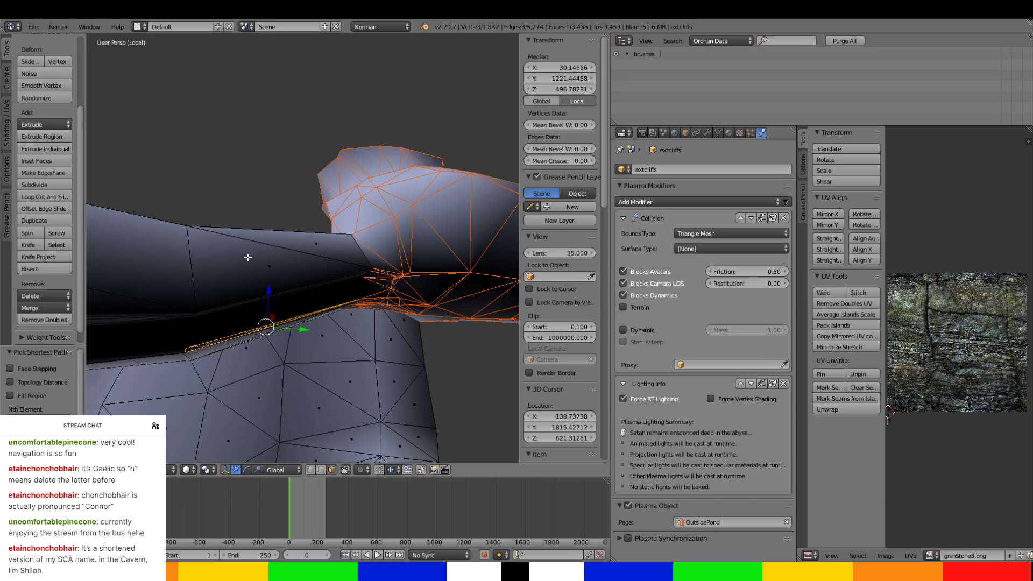
key("ctrl+z")
middle_click_drag(247, 257, 241, 289)
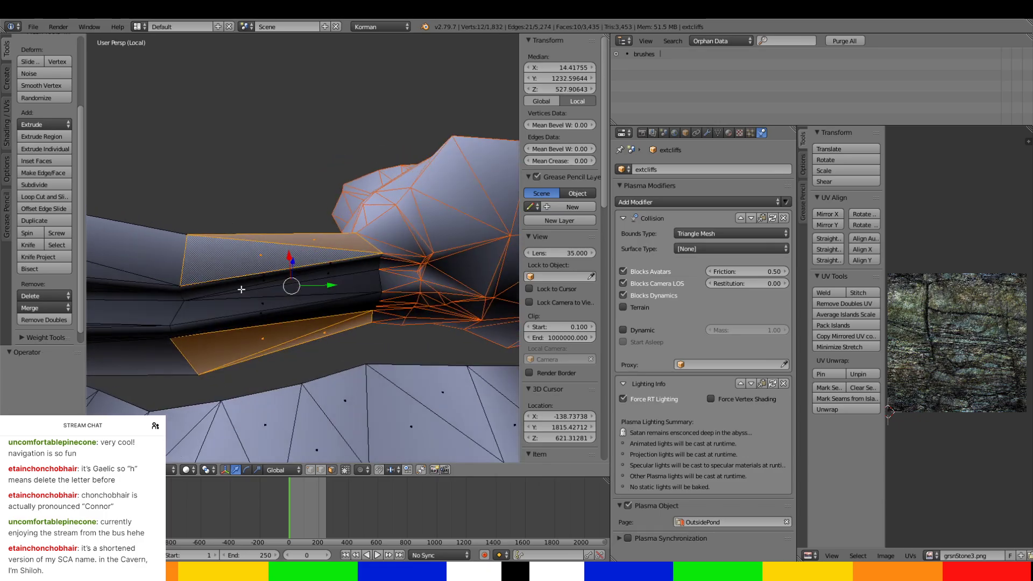
right_click(334, 308, "ctrl")
middle_click_drag(326, 311, 291, 288)
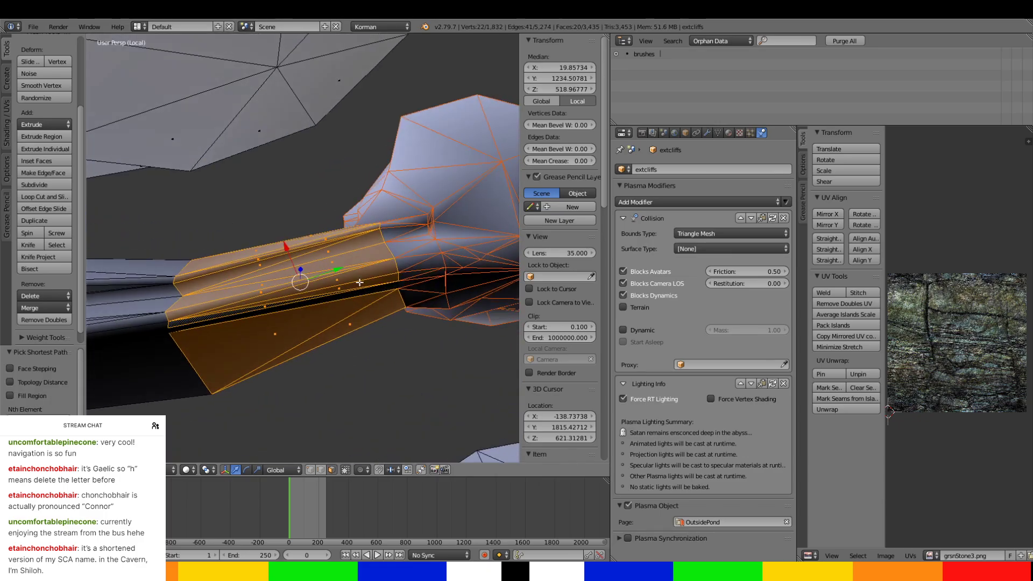
Extend the face selection to the passage's second section, covering its underside, sides and upper surface.
right_click(189, 378, "ctrl")
right_click(146, 280, "ctrl")
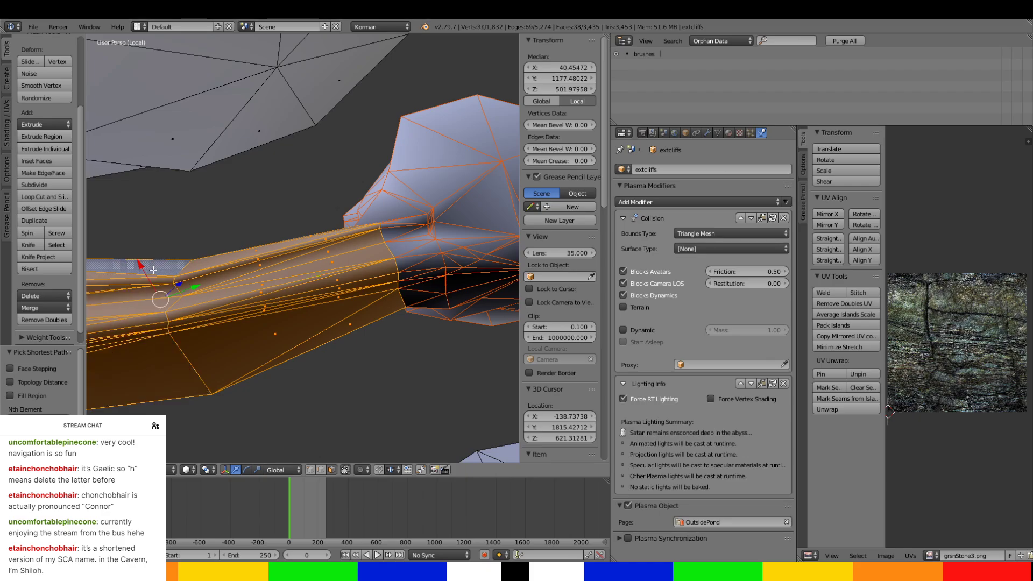
middle_click_drag(151, 280, 312, 295)
right_click(426, 308, "ctrl")
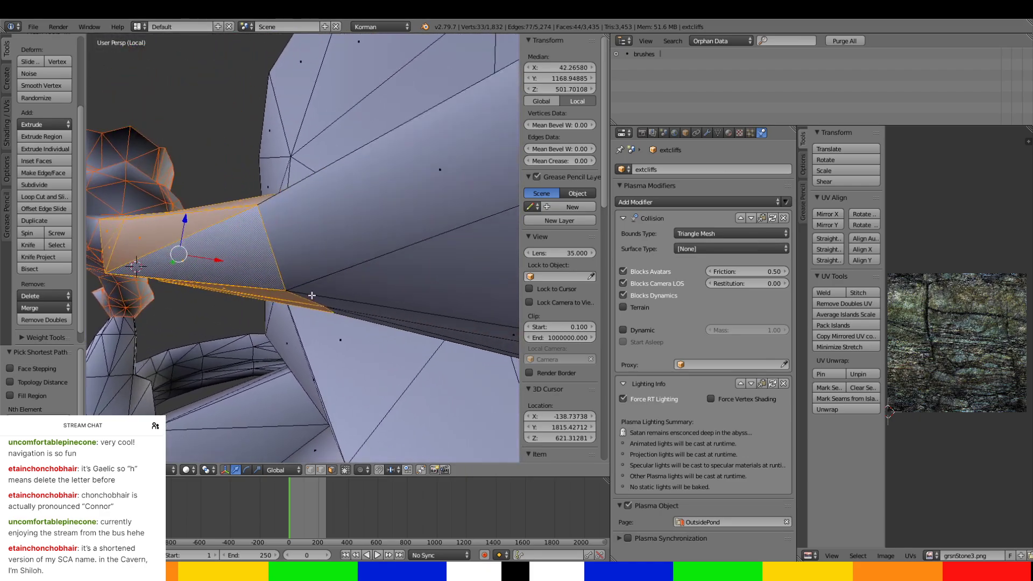
right_click(401, 319, "ctrl")
right_click(367, 210, "ctrl")
middle_click_drag(395, 307, 378, 286)
right_click(370, 208, "ctrl")
middle_click_drag(339, 207, 298, 210)
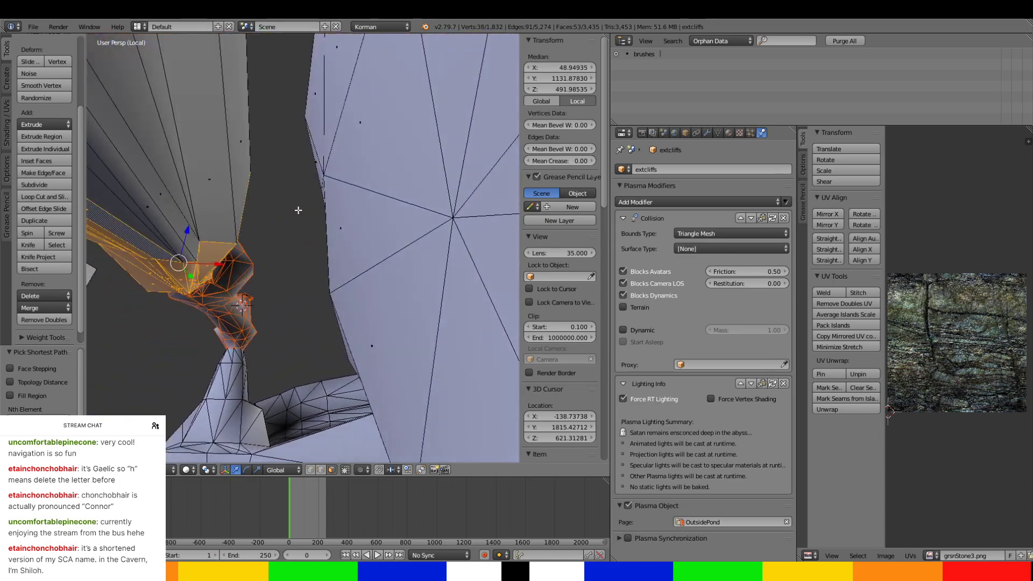
Continue the face selection along the widening passage until it reaches the junction with the first supporting pillar.
right_click(185, 204)
key("ctrl+z")
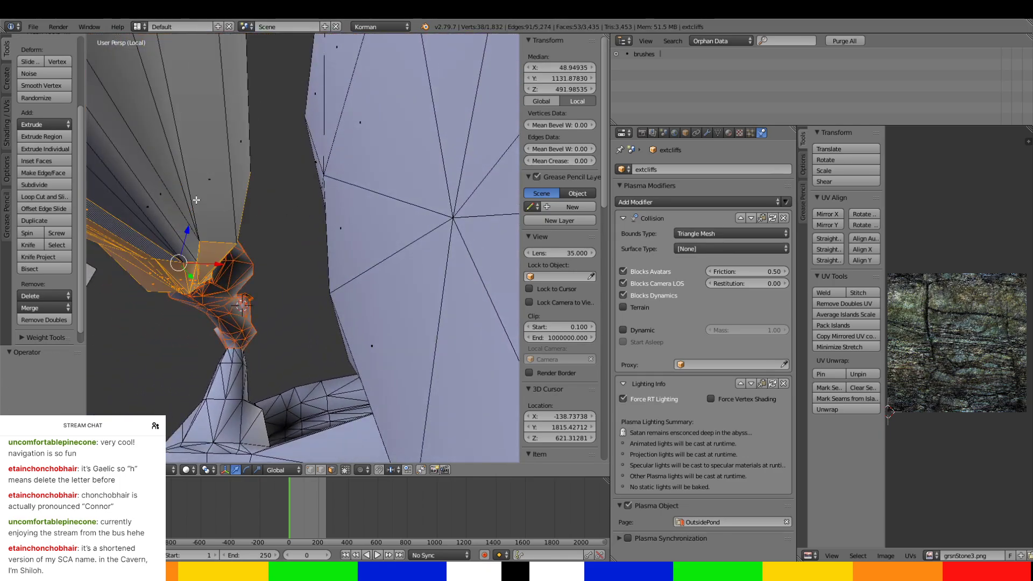
right_click(232, 172, "ctrl")
middle_click_drag(241, 164, 260, 301)
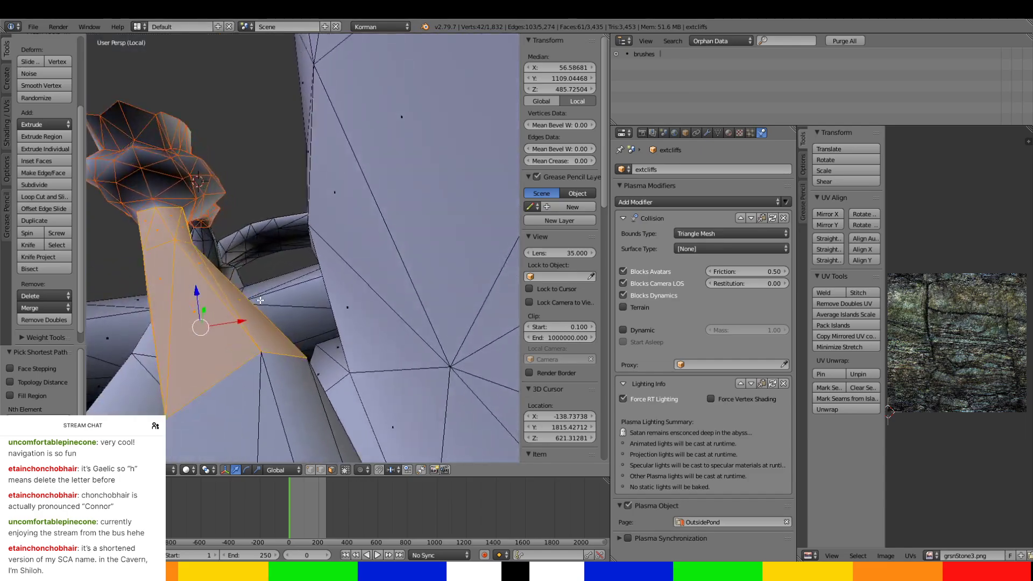
right_click(245, 418, "ctrl")
middle_click_drag(245, 418, 200, 302)
right_click(360, 305, "ctrl")
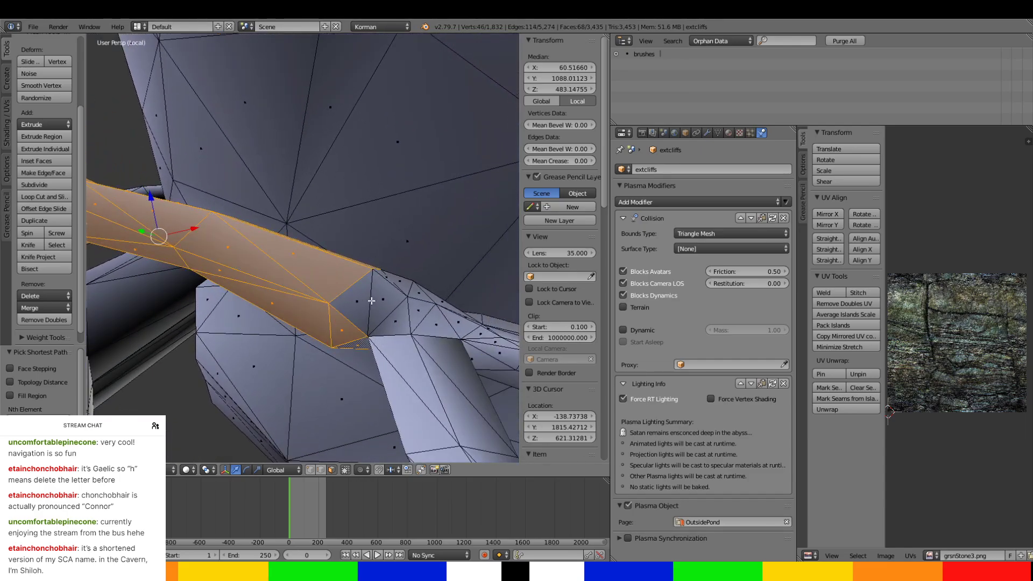
Add the passage faces directly above the pillar junction, keeping the large adjoining cliff faces out of the selection.
right_click(377, 302, "ctrl")
right_click(400, 315, "ctrl")
right_click(448, 323, "ctrl")
right_click(399, 276, "ctrl")
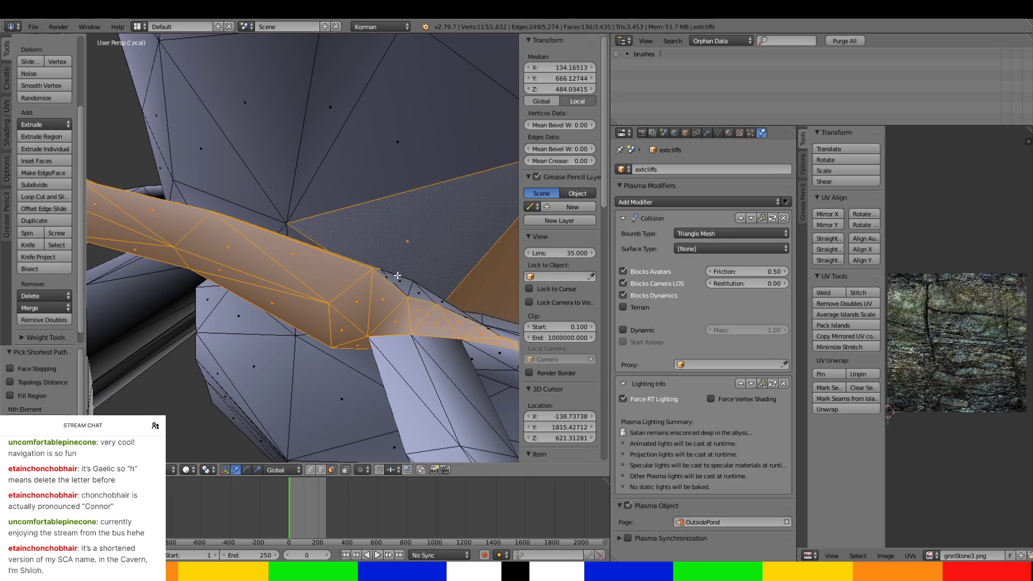
middle_click_drag(396, 276, 374, 287)
key("ctrl+z")
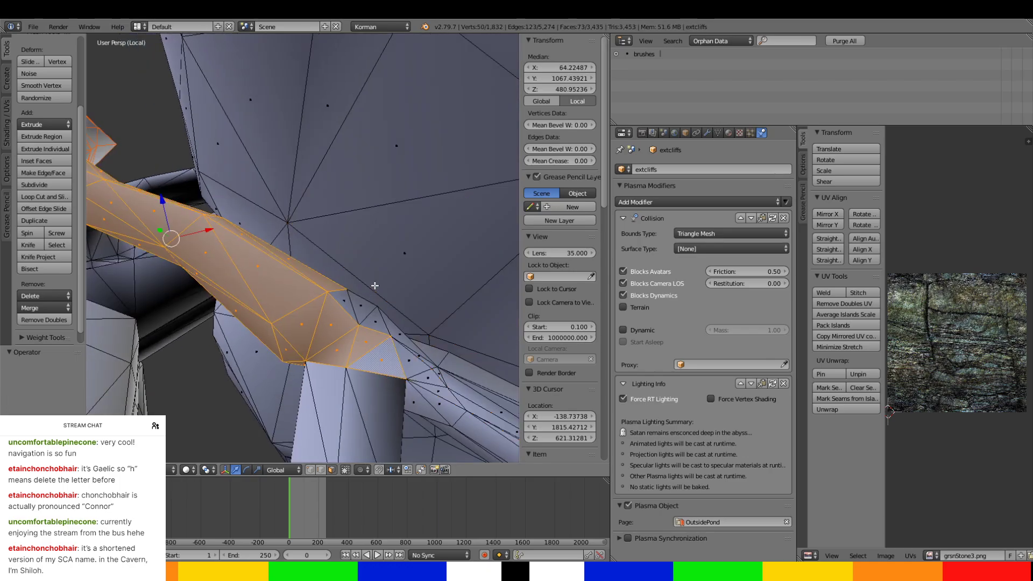
Add the small upper-edge triangles at the pillar junction and the faces just beyond it to the selection.
right_click(345, 307)
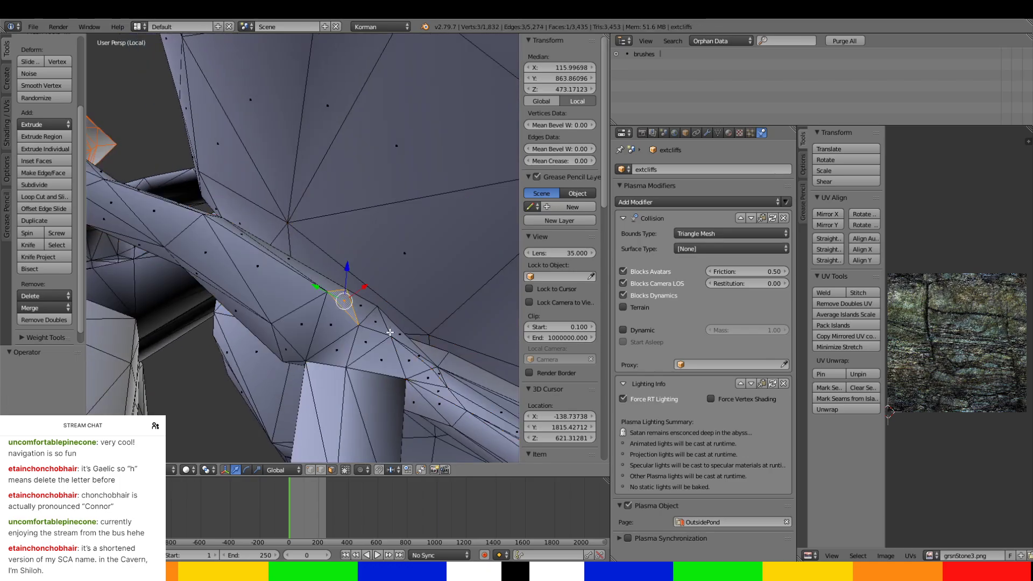
key("ctrl+z")
right_click(339, 299, "ctrl")
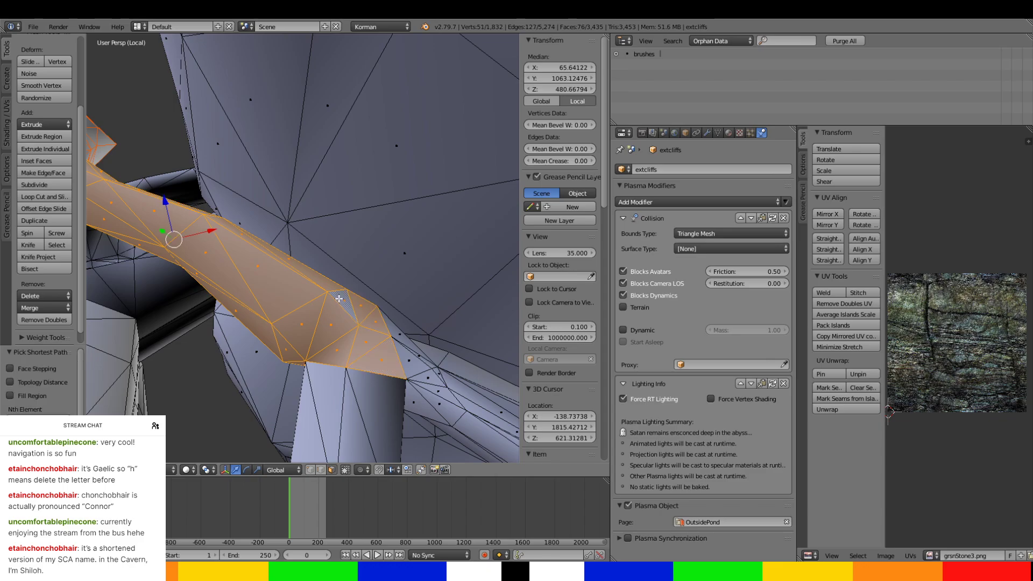
right_click(419, 373, "ctrl")
right_click(431, 401, "ctrl")
middle_click_drag(432, 400, 355, 299)
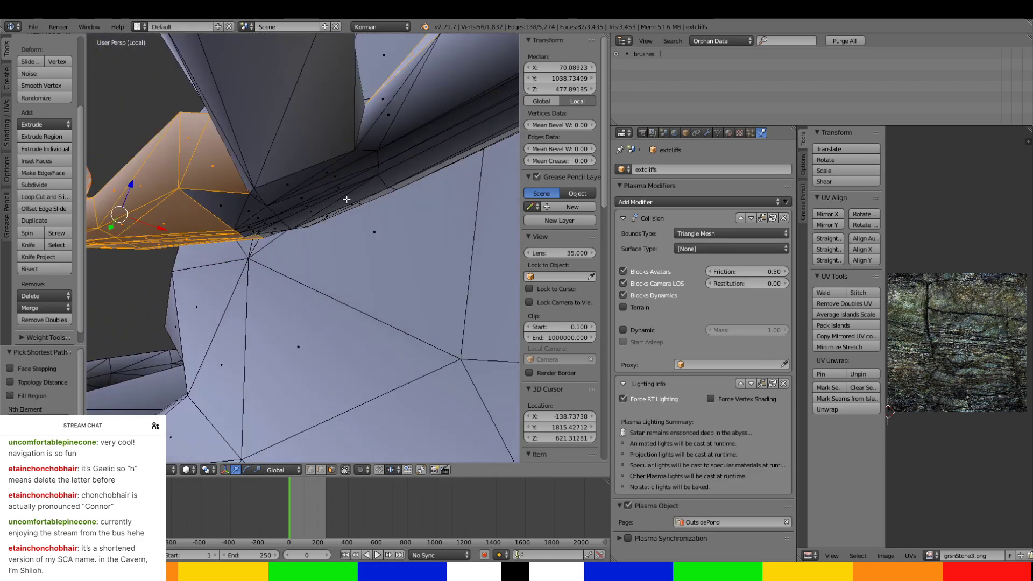
Add the narrow strips on the hidden side of the pillar junction and the adjoining passage faces to the selection.
right_click(346, 199, "ctrl")
right_click(236, 205, "ctrl")
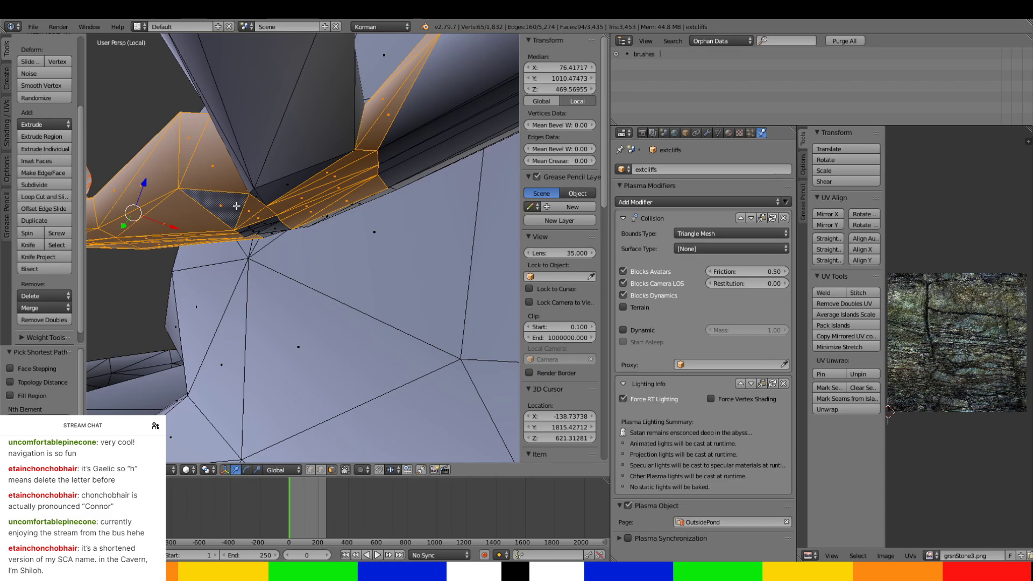
right_click(279, 188, "ctrl")
right_click(269, 232, "ctrl")
middle_click_drag(269, 231, 223, 254)
right_click(211, 255, "ctrl")
right_click(196, 286, "ctrl")
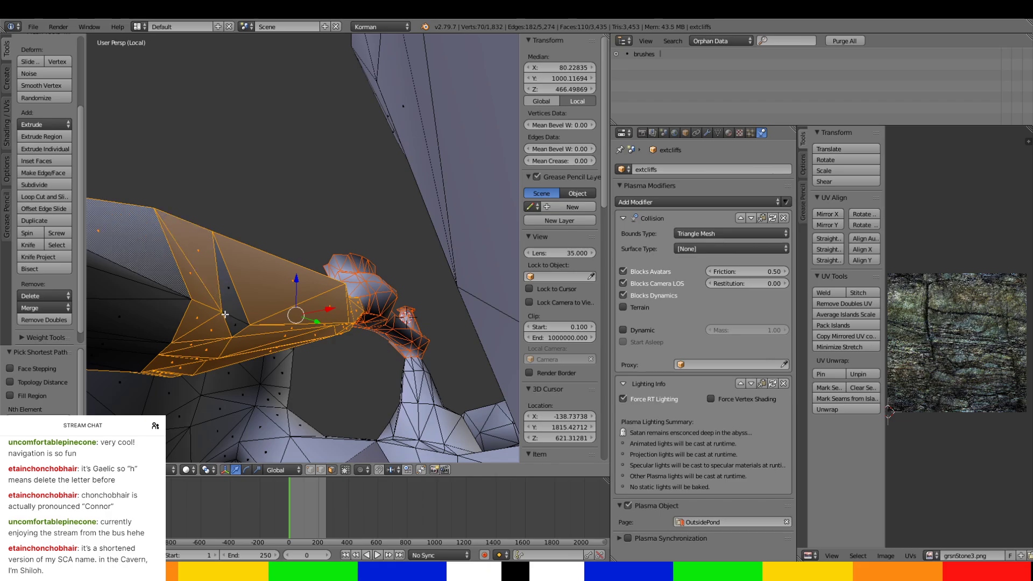
Fill the unselected gaps on the passage's far side around the pillar junction.
right_click(225, 315, "ctrl")
right_click(225, 297, "ctrl")
right_click(159, 326, "ctrl")
middle_click_drag(150, 335, 189, 315)
right_click(189, 396, "ctrl")
right_click(197, 351, "ctrl")
right_click(214, 227, "ctrl")
Extend the face selection past the pillar junction onto the start of the narrow passage section beyond.
middle_click_drag(215, 226, 238, 244)
right_click(237, 313, "ctrl")
middle_click_drag(236, 313, 349, 341)
scroll(349, 342, "up", 2)
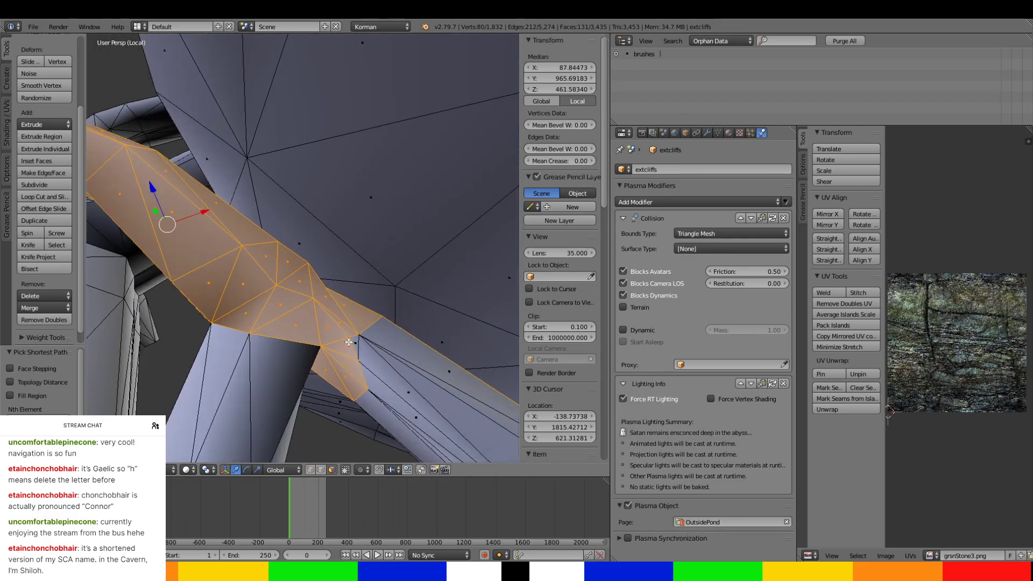
right_click(396, 413, "ctrl")
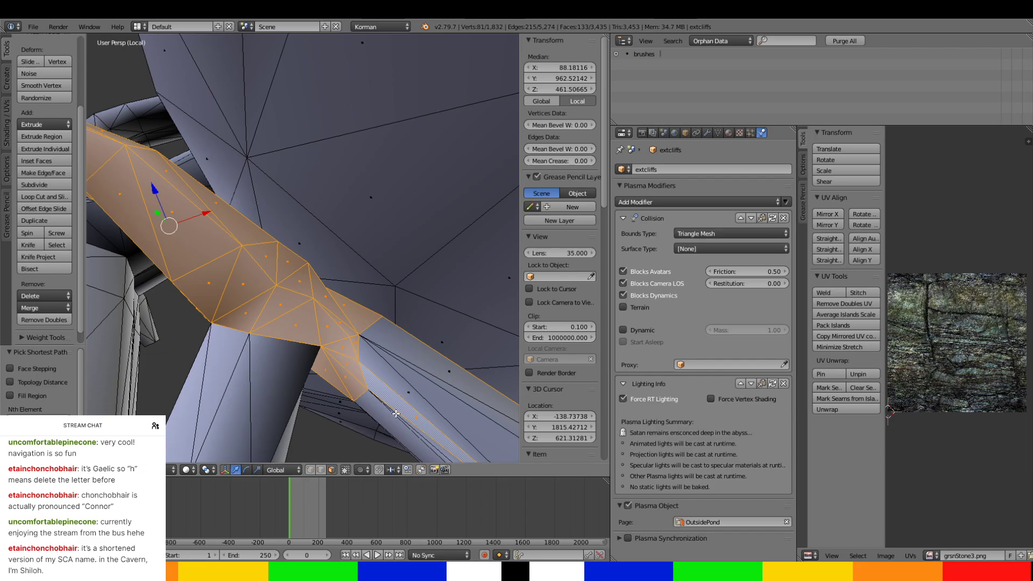
right_click(419, 366, "ctrl")
mouse_move(420, 363)
middle_mouse_down()
mouse_move(375, 233)
mouse_move(369, 281)
mouse_move(349, 305)
mouse_move(404, 371)
middle_mouse_up()
Continue the face selection along the broadening section beyond the narrow neck, down to its lower corner.
right_click(383, 260, "ctrl")
right_click(326, 311, "ctrl")
right_click(385, 332)
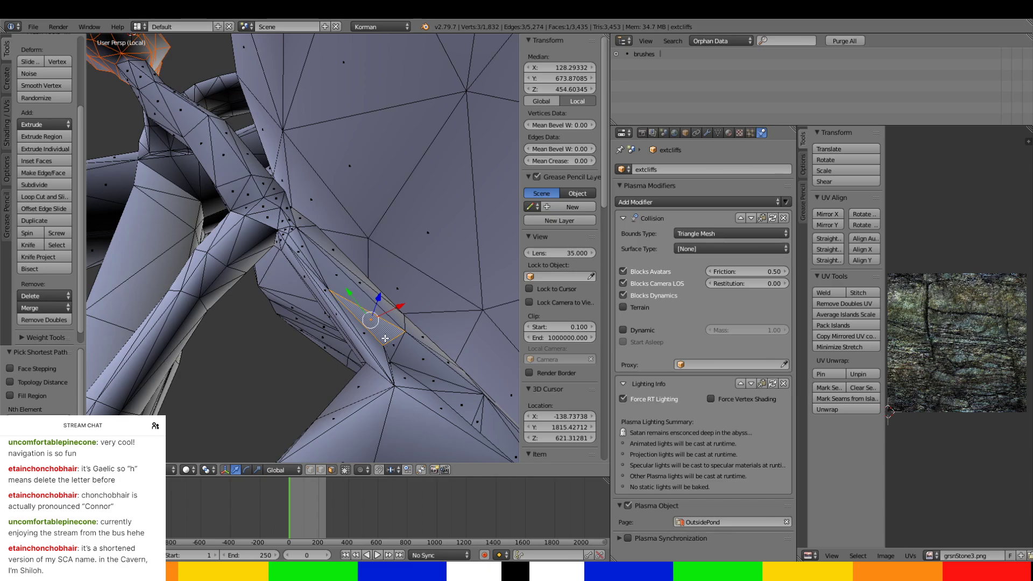
key("ctrl+z")
right_click(385, 338, "ctrl")
middle_click_drag(433, 337, 398, 346)
right_click(333, 399, "ctrl")
right_click(274, 397, "ctrl")
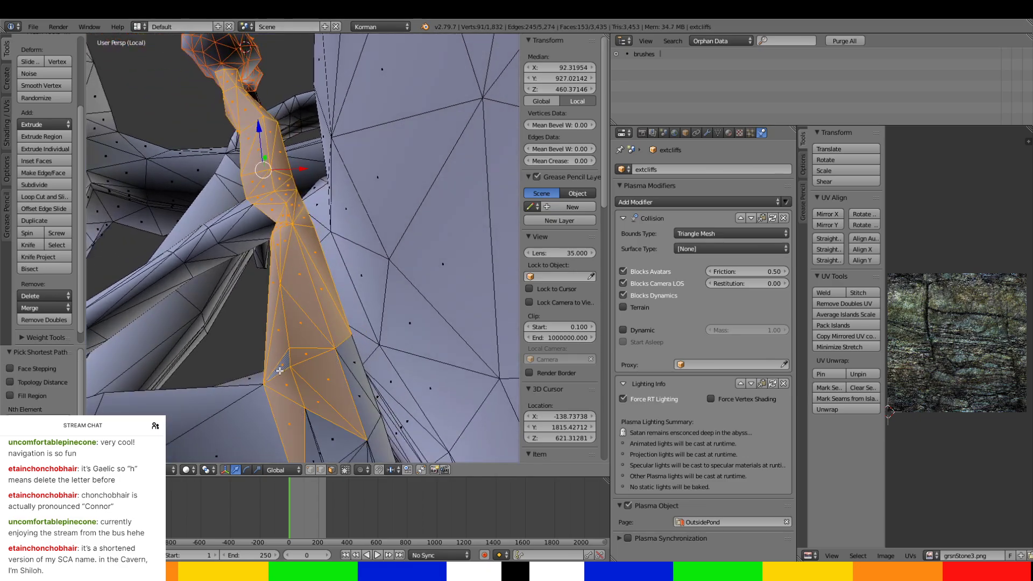
Add the remaining triangles across the front of the broad passage section and its lower end to the selection.
right_click(372, 380, "ctrl")
right_click(317, 442, "ctrl")
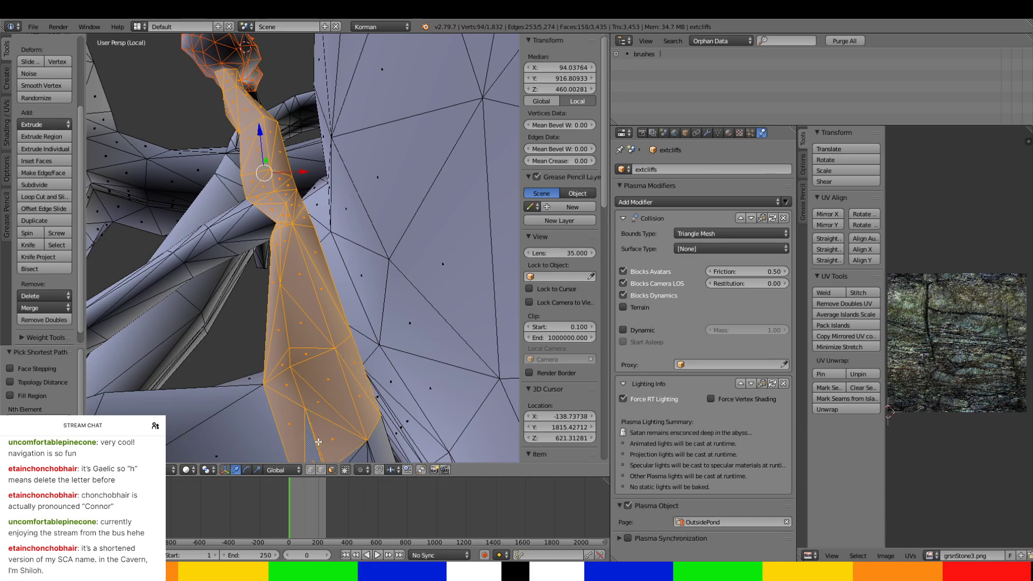
middle_click_drag(317, 441, 304, 416)
right_click(240, 366, "ctrl")
middle_click_drag(212, 346, 241, 395)
middle_click_drag(310, 408, 352, 421, "shift")
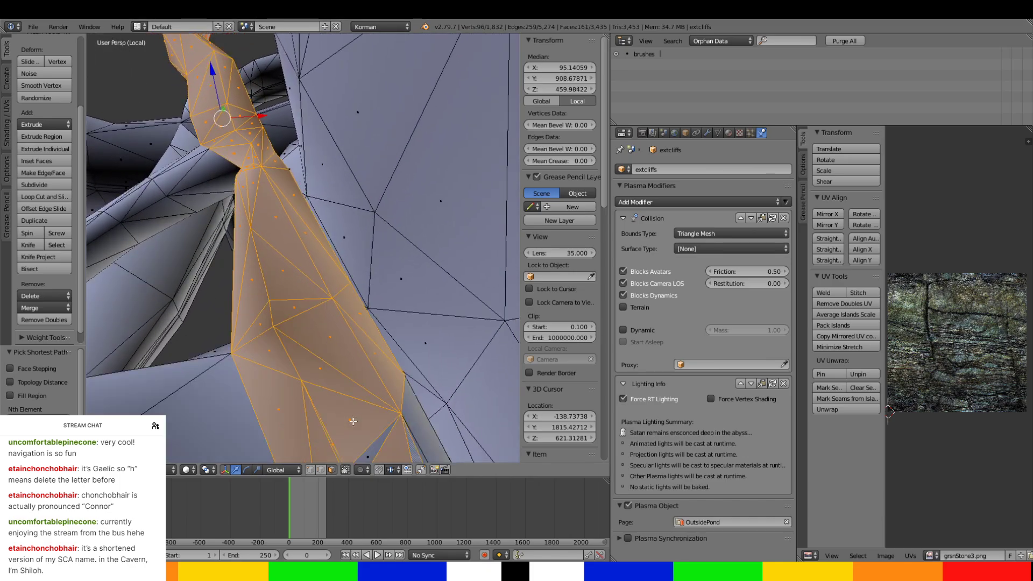
right_click(371, 458, "ctrl")
middle_click_drag(371, 458, 373, 334)
Add the thin underside strips and the far-side faces of the broad passage section to the selection.
right_click(334, 408, "ctrl")
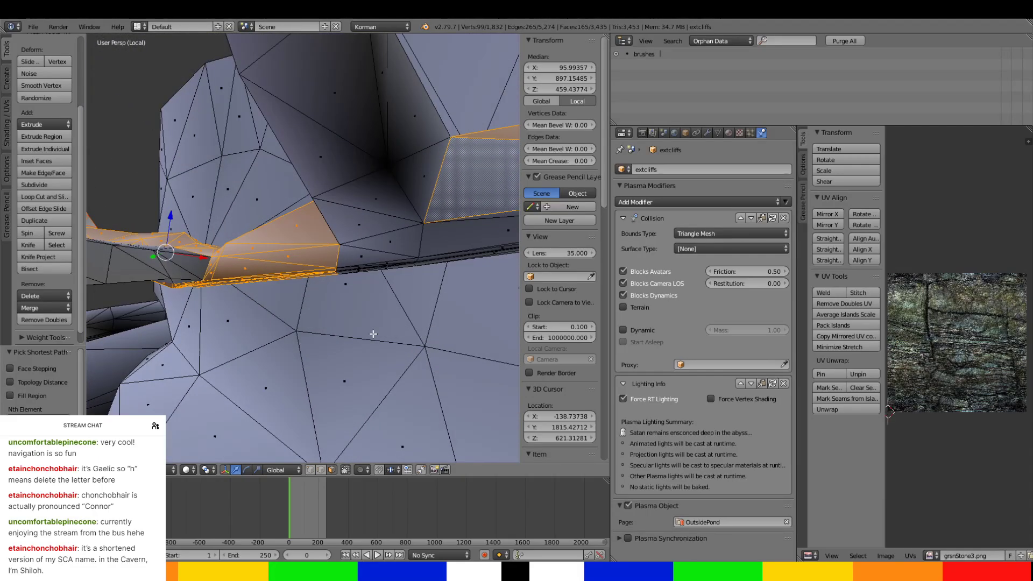
right_click(349, 265, "ctrl")
middle_click_drag(349, 265, 299, 203)
right_click(322, 190, "ctrl")
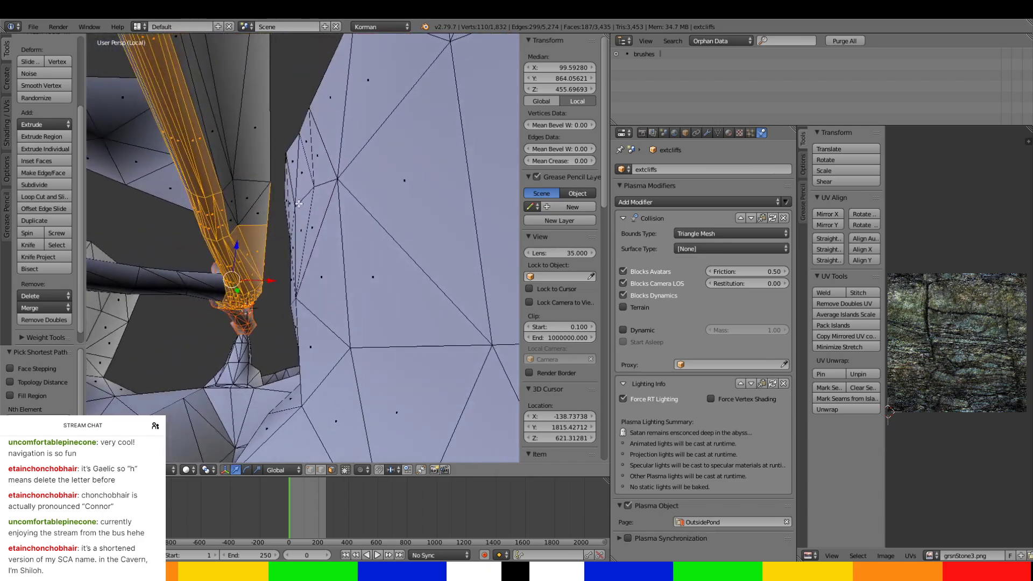
right_click(260, 211, "ctrl")
right_click(249, 159, "ctrl")
right_click(207, 136, "ctrl")
Add the long faces running down from the end of the broad section to the passage selection.
middle_click_drag(207, 137, 209, 238)
right_click(166, 344, "ctrl")
key("ctrl+z")
middle_click_drag(166, 345, 229, 338)
right_click(234, 367, "ctrl")
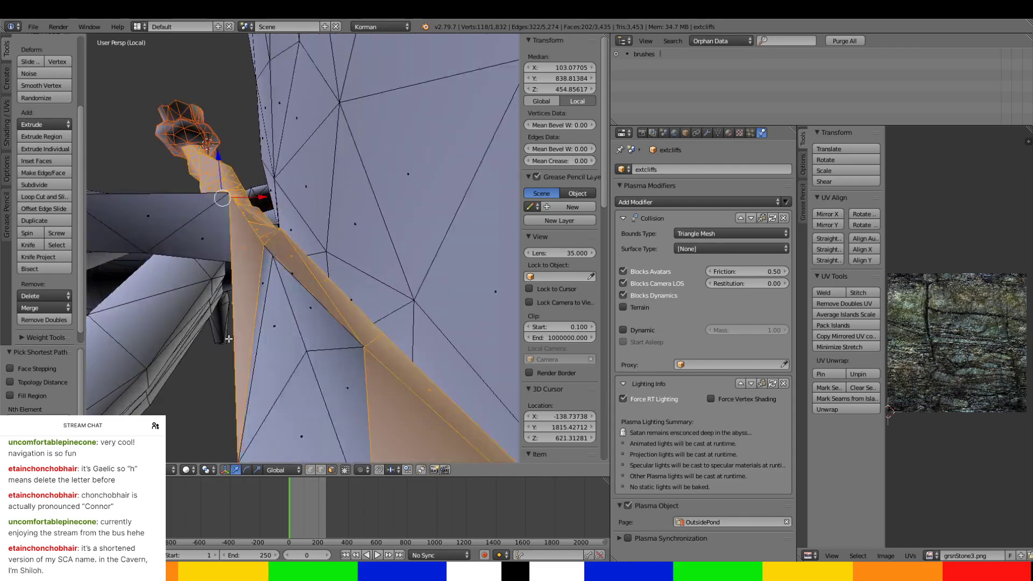
middle_click_drag(267, 277, 276, 320)
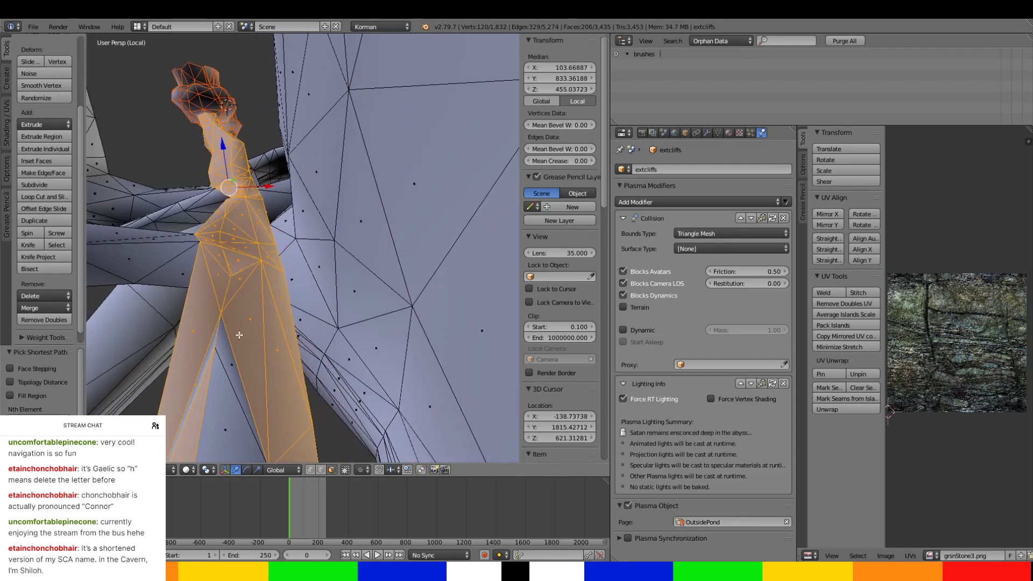
Fill the triangular gap between the long passage faces and extend the selection over the faces below it.
right_click(226, 352)
key("ctrl+z")
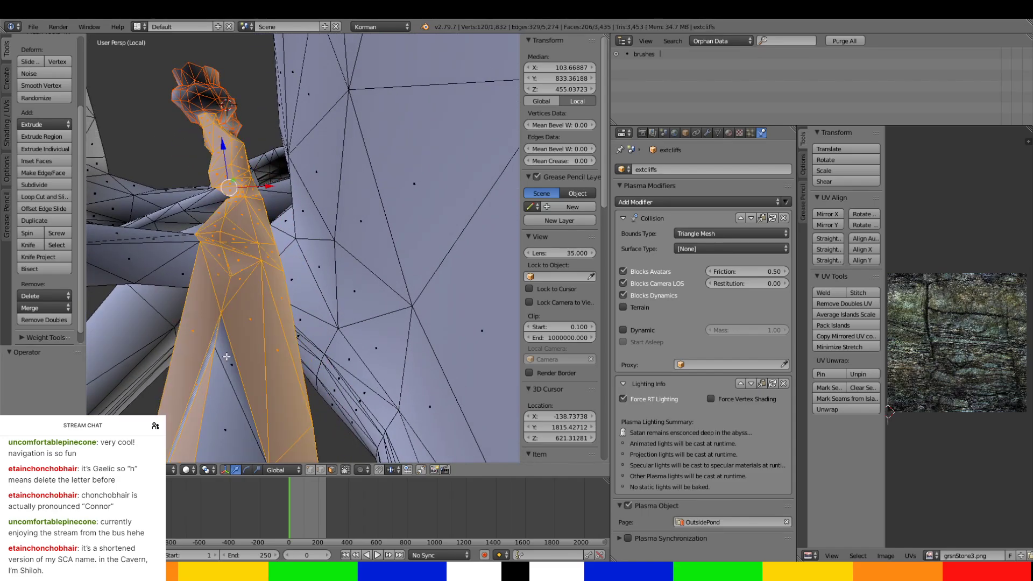
right_click(226, 357, "ctrl")
middle_click_drag(226, 357, 227, 359)
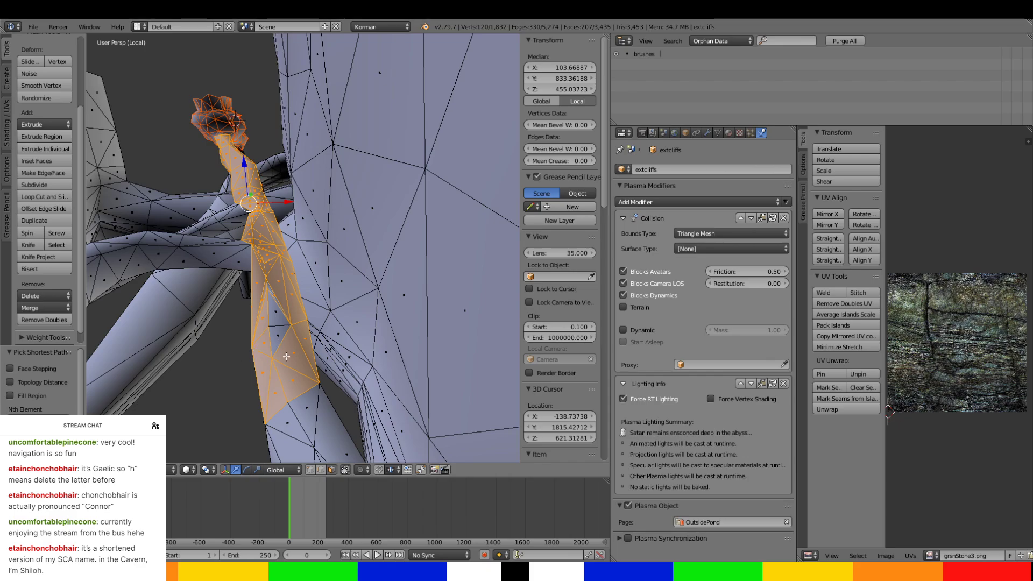
right_click(304, 413, "ctrl")
right_click(282, 431, "ctrl")
middle_click_drag(282, 431, 315, 383)
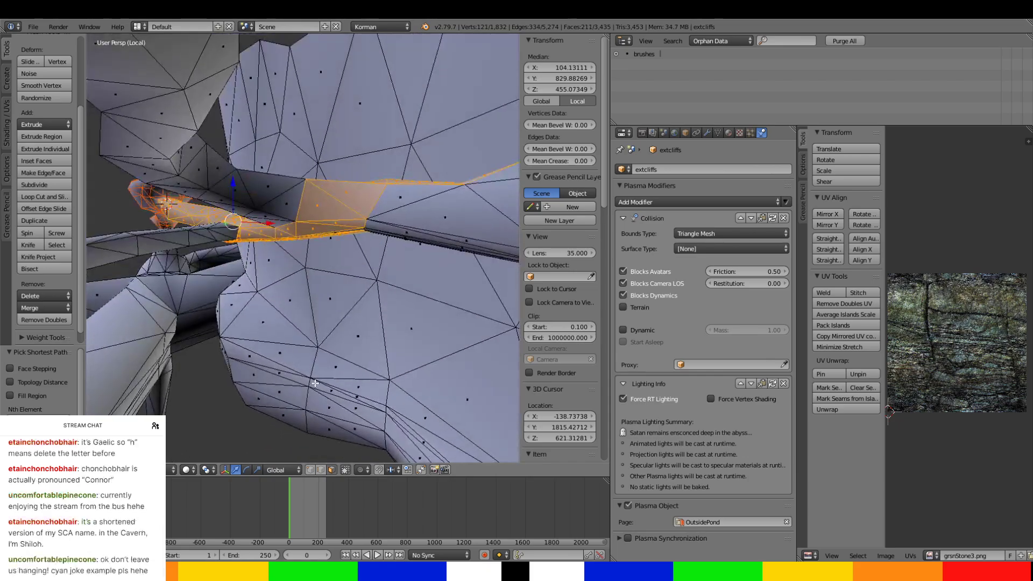
Extend the passage selection over the next faces below the long section, including those on its far side.
right_click(411, 243, "ctrl")
middle_click_drag(411, 244, 341, 282)
right_click(301, 170, "ctrl")
middle_click_drag(300, 170, 206, 252)
right_click(106, 186, "ctrl")
right_click(111, 233, "ctrl")
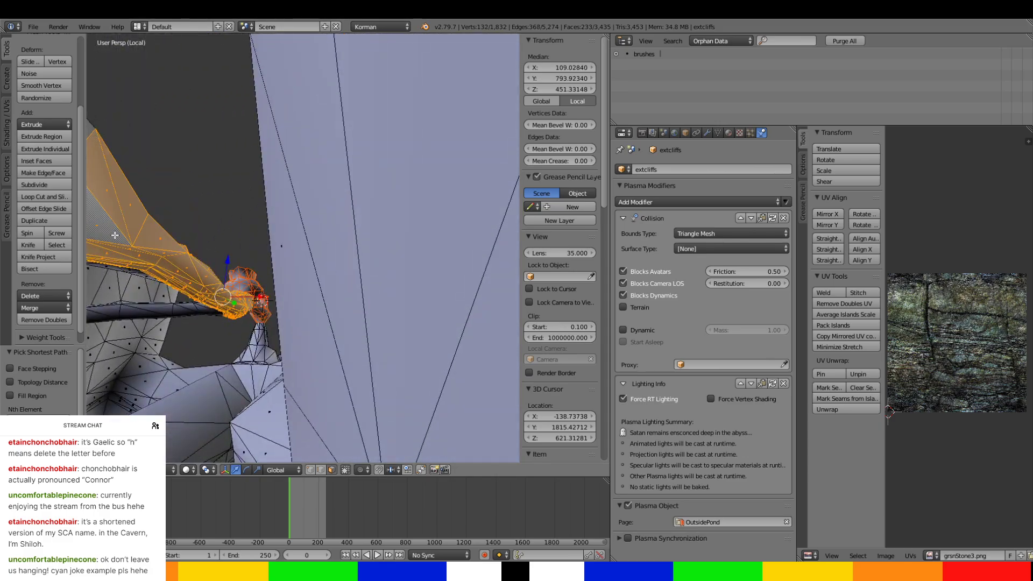
Add the narrow strips and broad upper faces of the following passage stretch to the selection.
middle_click_drag(114, 234, 176, 227)
right_click(196, 187, "ctrl")
right_click(195, 164, "ctrl")
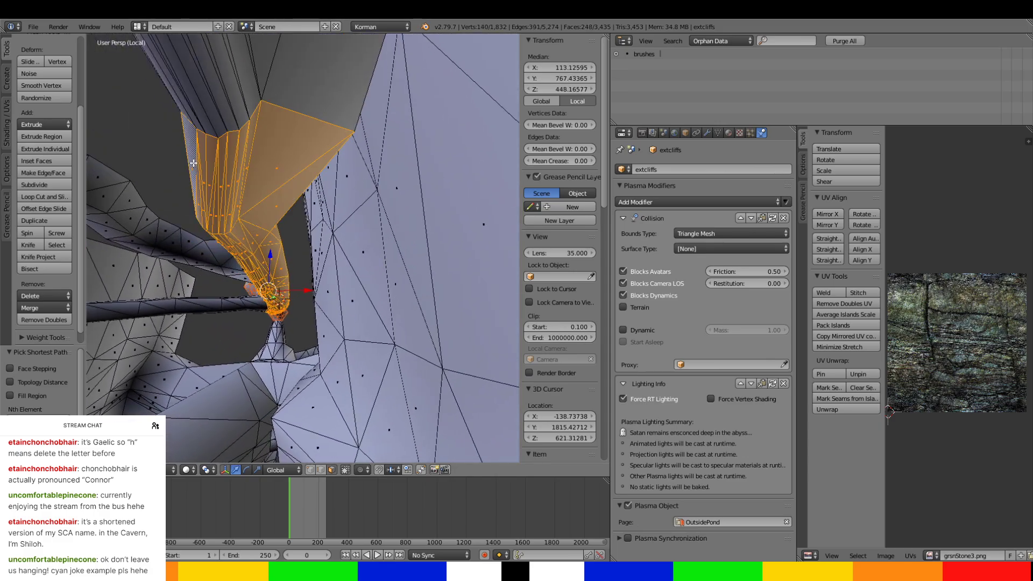
middle_click_drag(203, 170, 274, 222)
right_click(467, 285, "ctrl")
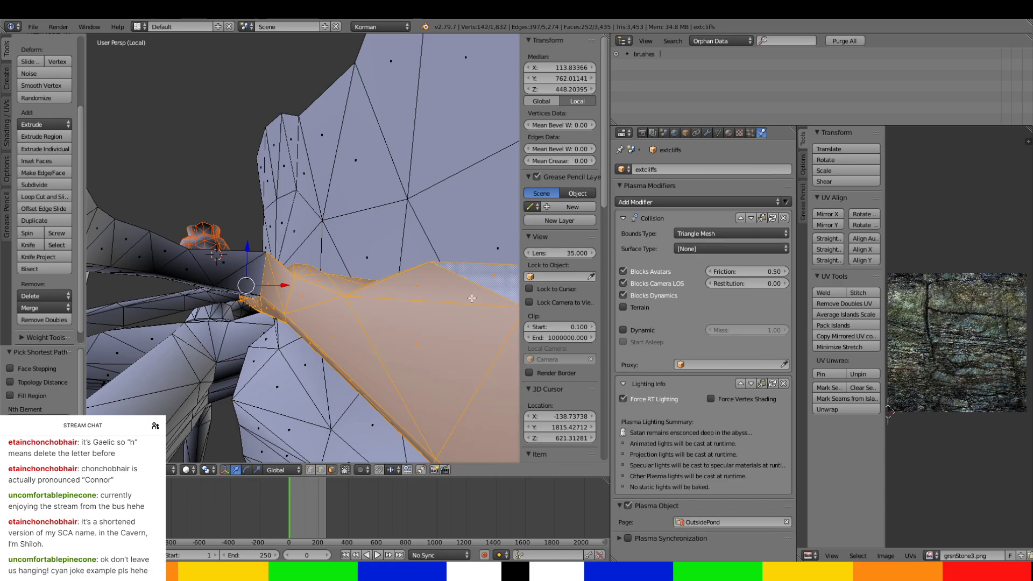
middle_click_drag(467, 286, 322, 293)
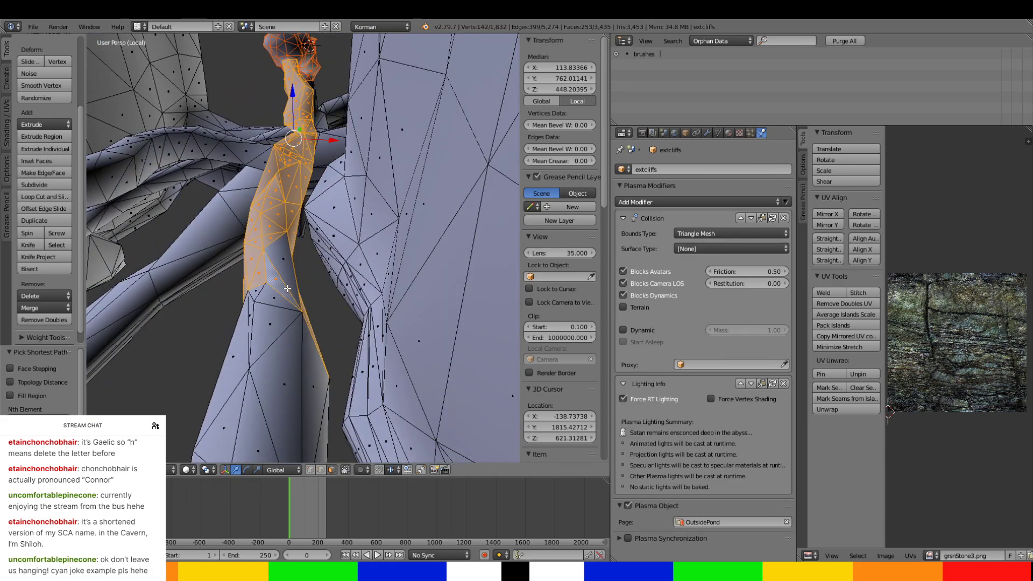
Add the tapering faces where the passage widens below the selected stretch to the selection.
right_click(265, 315, "ctrl")
right_click(243, 355, "ctrl")
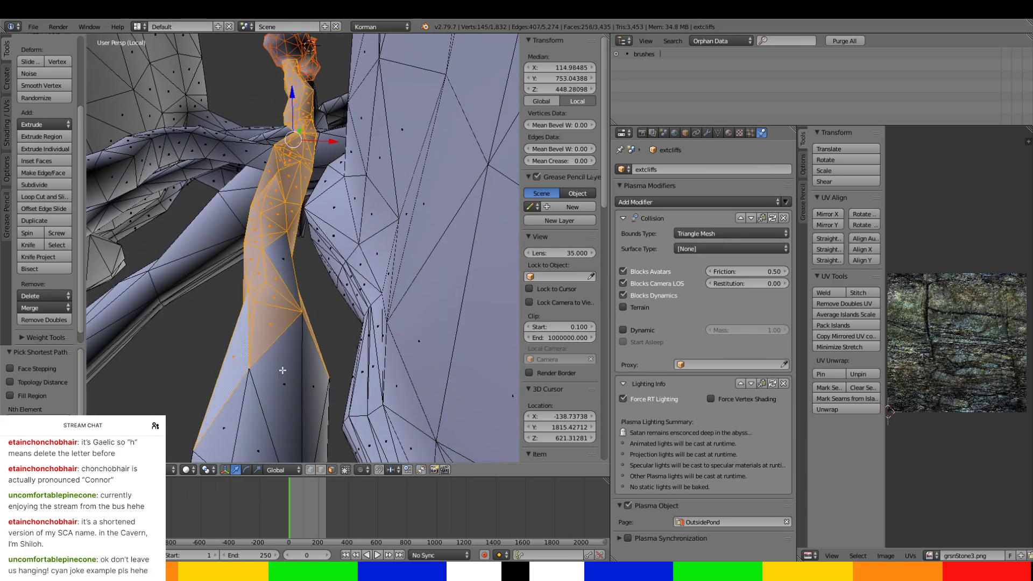
right_click(284, 370, "ctrl")
right_click(317, 379, "ctrl")
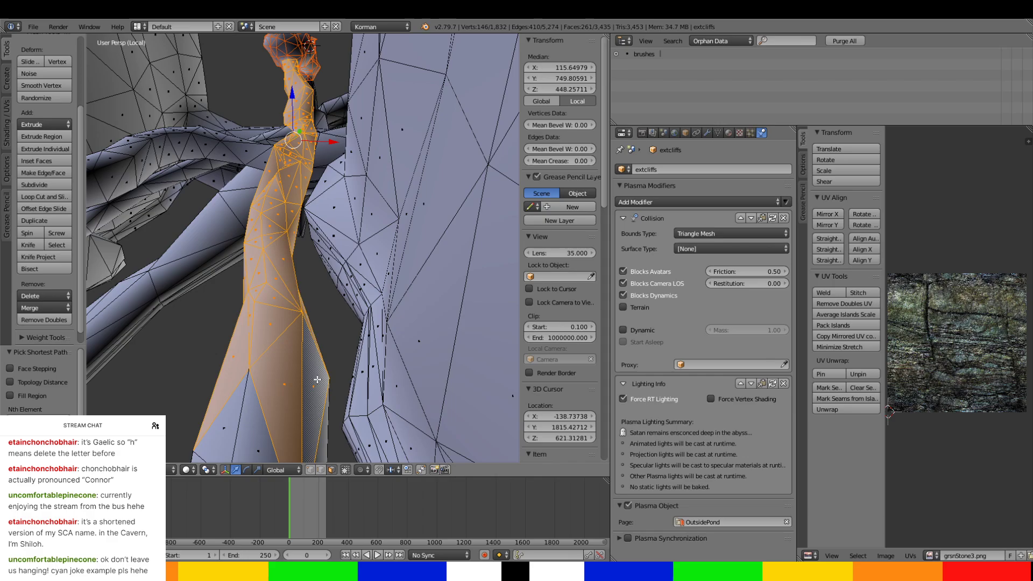
right_click(213, 419, "ctrl")
middle_click_drag(212, 420, 379, 199)
Add the broad far-side faces and the adjoining upper triangles of the widened passage to the selection.
right_click(405, 145, "ctrl")
right_click(279, 134, "ctrl")
right_click(278, 114, "ctrl")
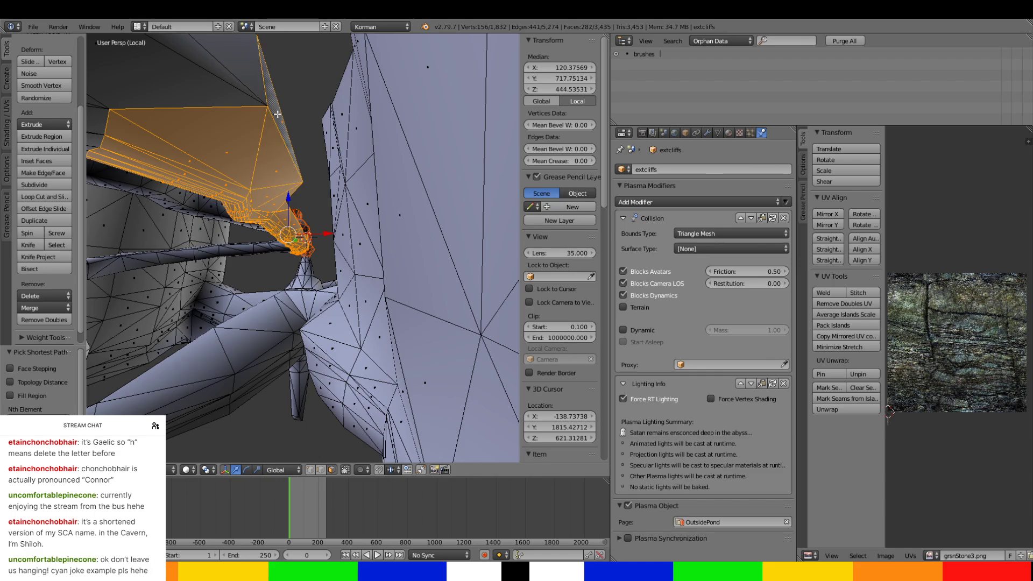
right_click(212, 91, "ctrl")
right_click(215, 51, "ctrl")
middle_click_drag(226, 103, 308, 211)
scroll(308, 212, "up", 1)
right_click(389, 171, "ctrl")
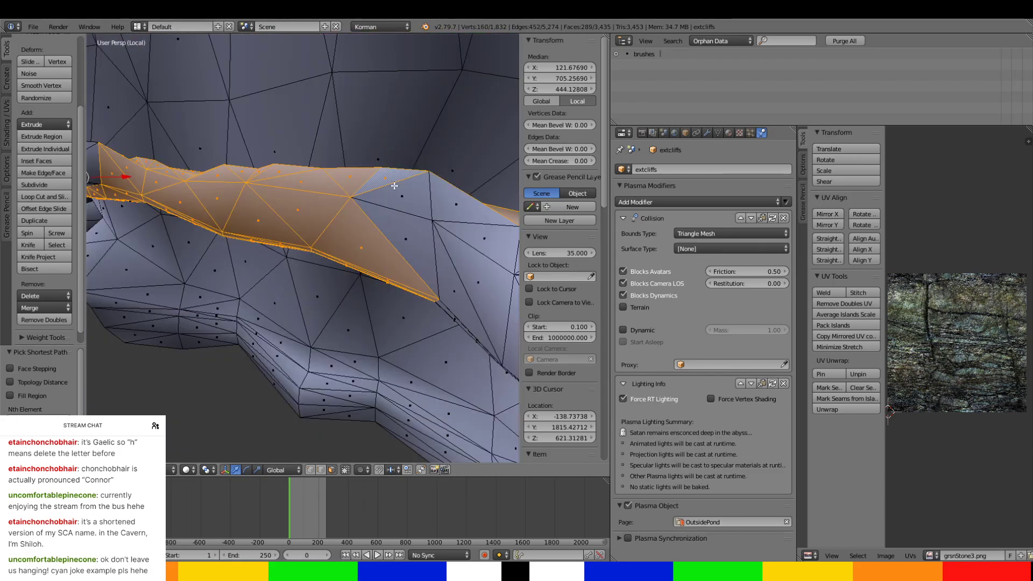
Continue the selection around the passage's bend, adding the triangles on its top and sides.
right_click(458, 305, "ctrl")
middle_click_drag(448, 291, 407, 302)
right_click(398, 253, "ctrl")
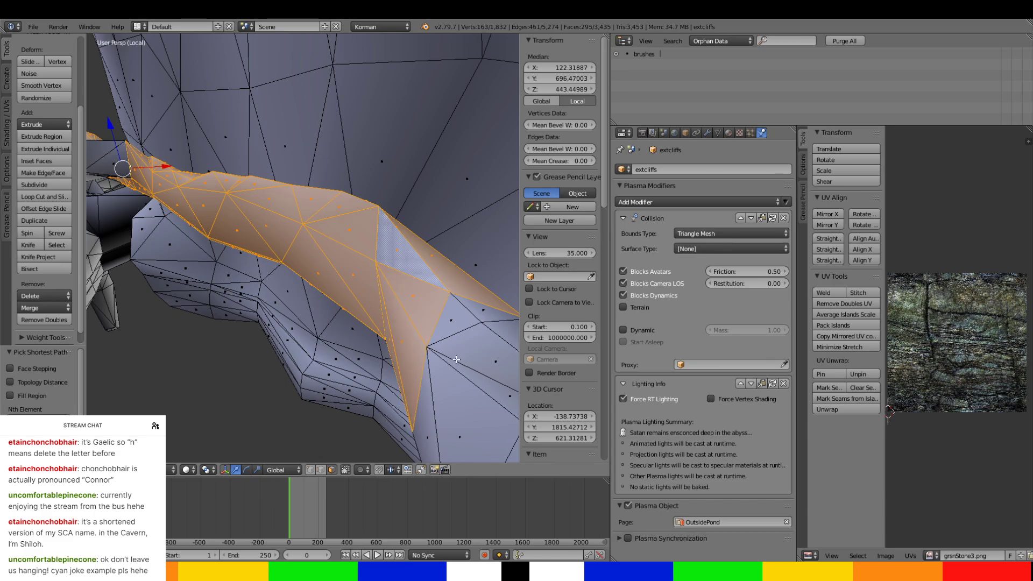
right_click(458, 425, "ctrl")
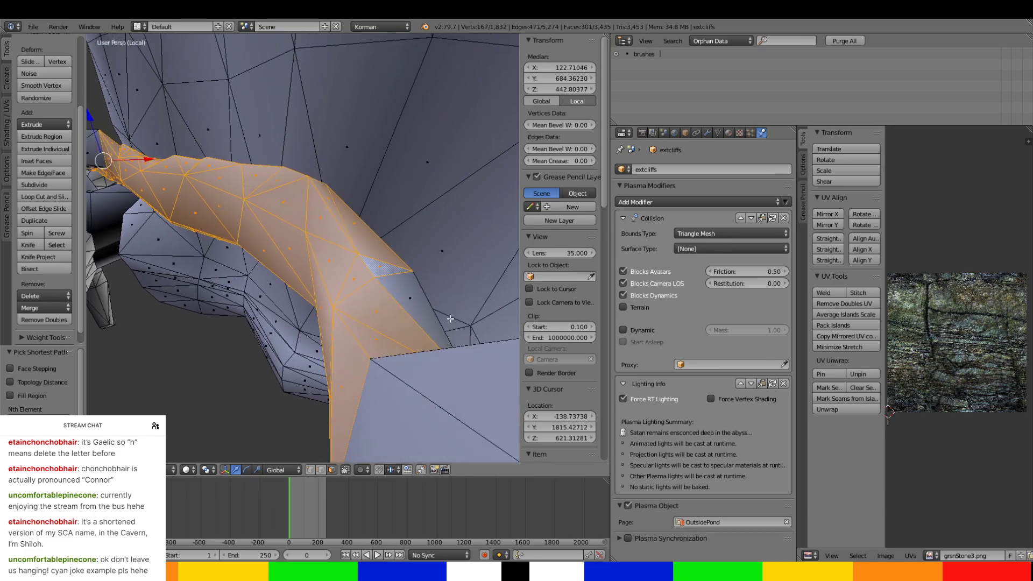
middle_click_drag(450, 318, 407, 242, "shift")
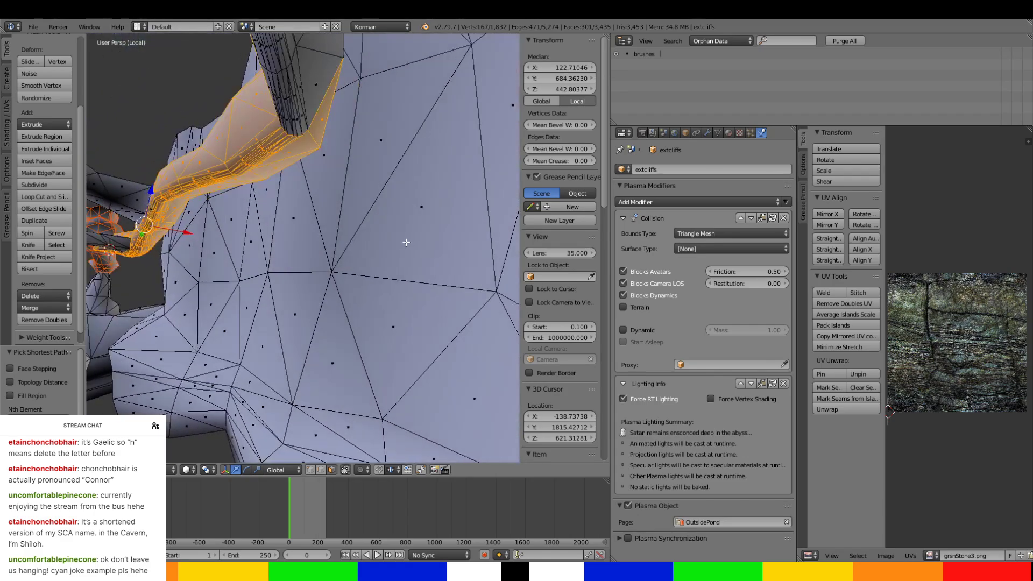
Add the thin underside strips and the small faces at the passage's cliff end to the selection.
middle_click_drag(325, 94, 352, 111)
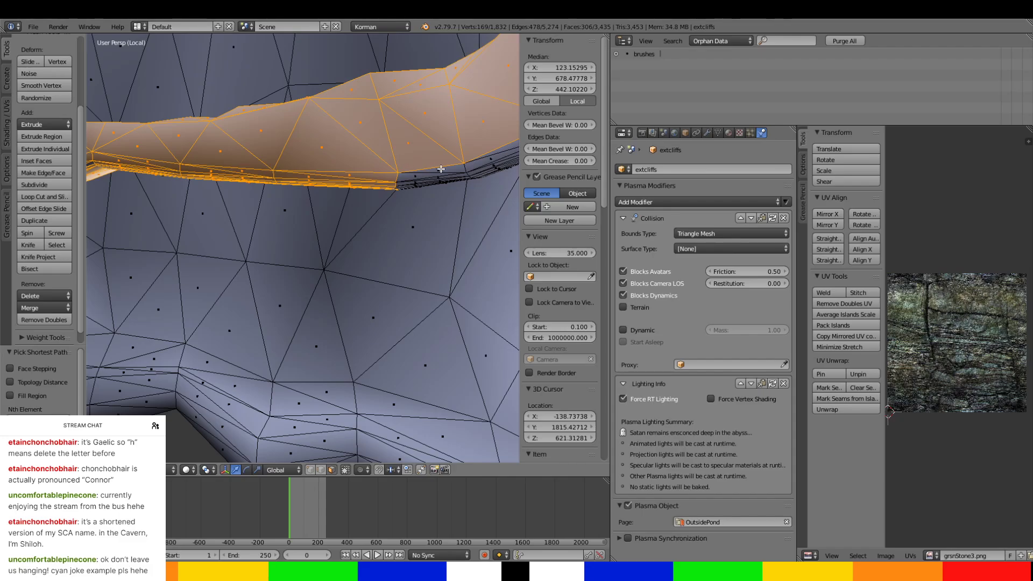
right_click(415, 194, "shift")
right_click(424, 171, "shift")
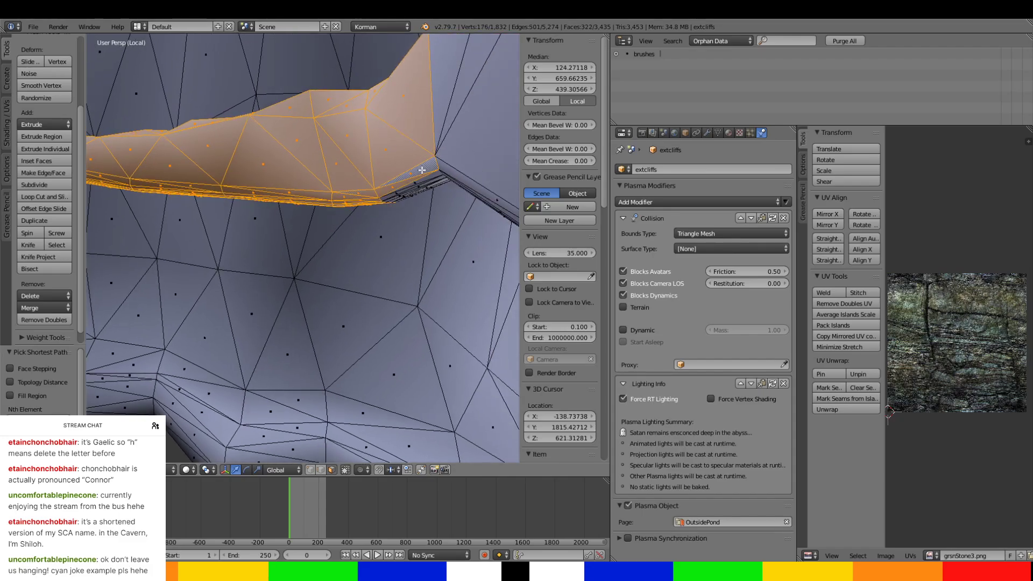
middle_click_drag(424, 171, 395, 151)
Separate the selected passage faces into their own object, leave Edit Mode, and select the new passage object.
middle_click_drag(216, 84, 251, 264)
scroll(332, 244, "up", 5)
scroll(306, 277, "down", 2)
key("x")
left_click(366, 186)
key("Tab")
right_click(287, 182)
scroll(287, 181, "down", 5)
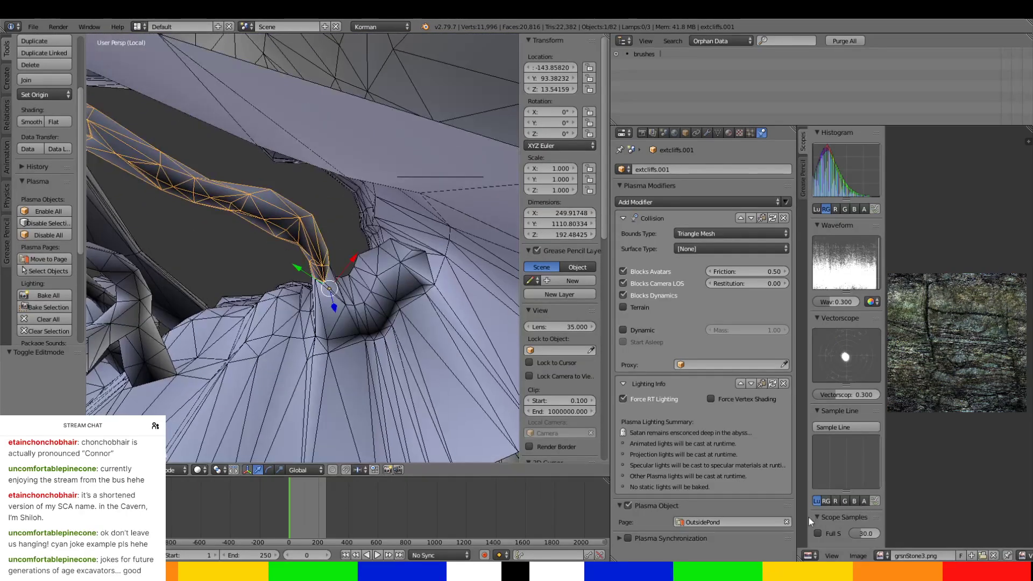
Assign the separated passage and NorthTunnels-Resized3 to the NorthwardTunnels page.
left_click(745, 522)
left_click(737, 412)
middle_click_drag(484, 310, 323, 189)
right_click(300, 167)
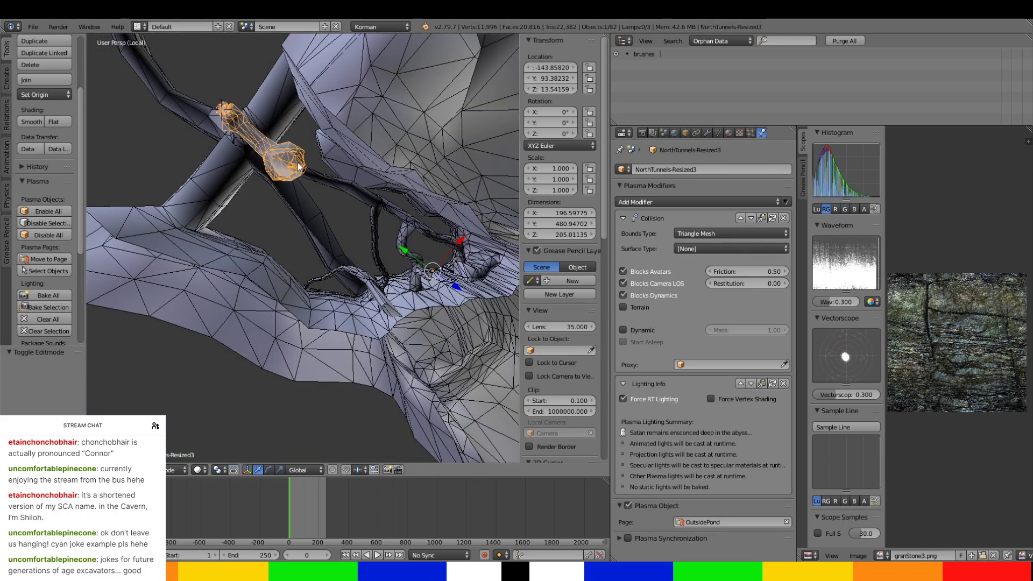
left_click(722, 526)
left_click(737, 411)
Rename the separated passage object extcliffs.001 as NorthTunnelExtCliffEntrance.
right_click(399, 214)
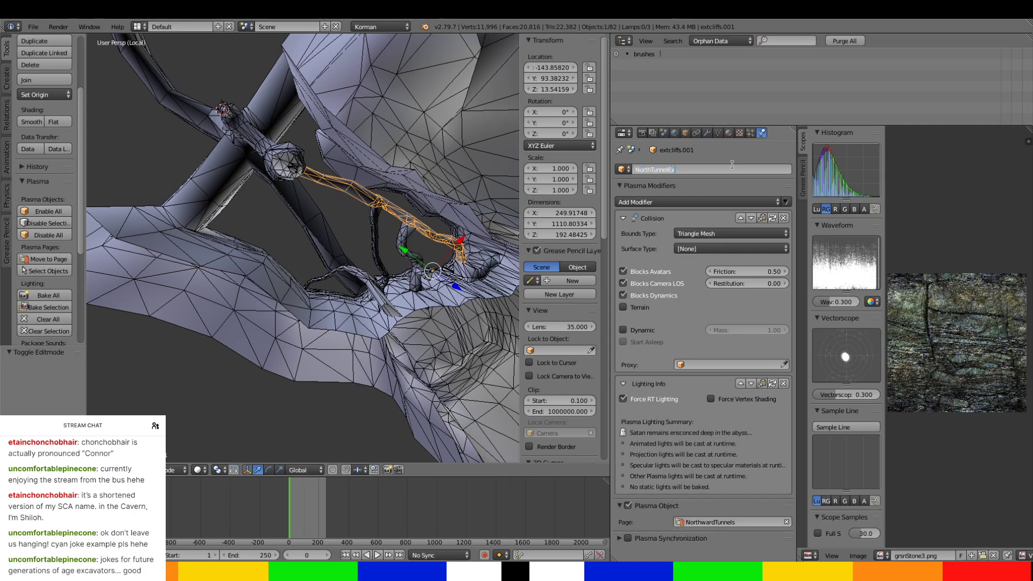
key("End")
type("Entrance")
key("Return")
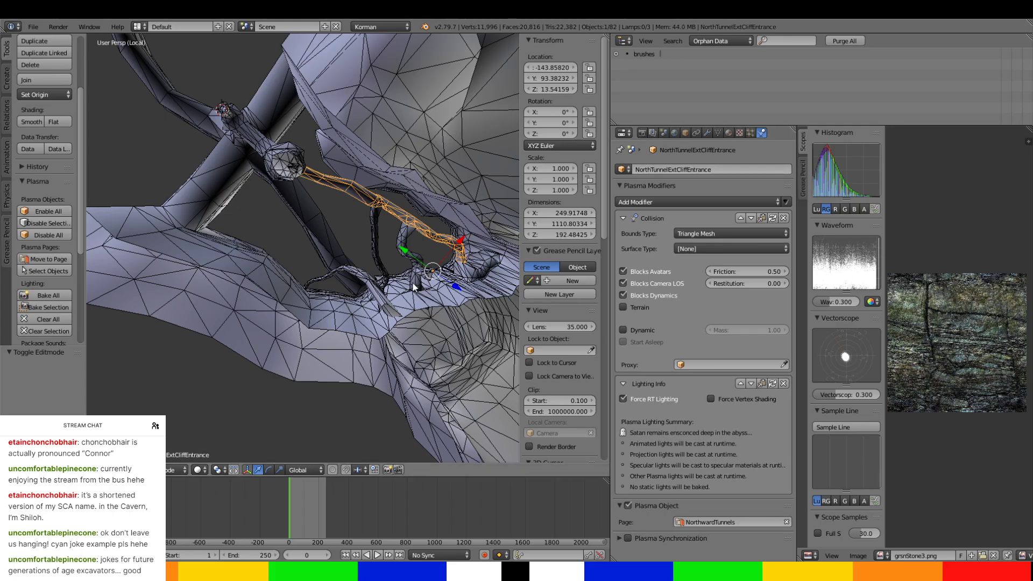
Edit the extcliffs mesh and select the first faces of the curved side passage where it meets the separated entrance tunnel.
middle_click_drag(412, 282, 370, 240)
right_click(382, 277)
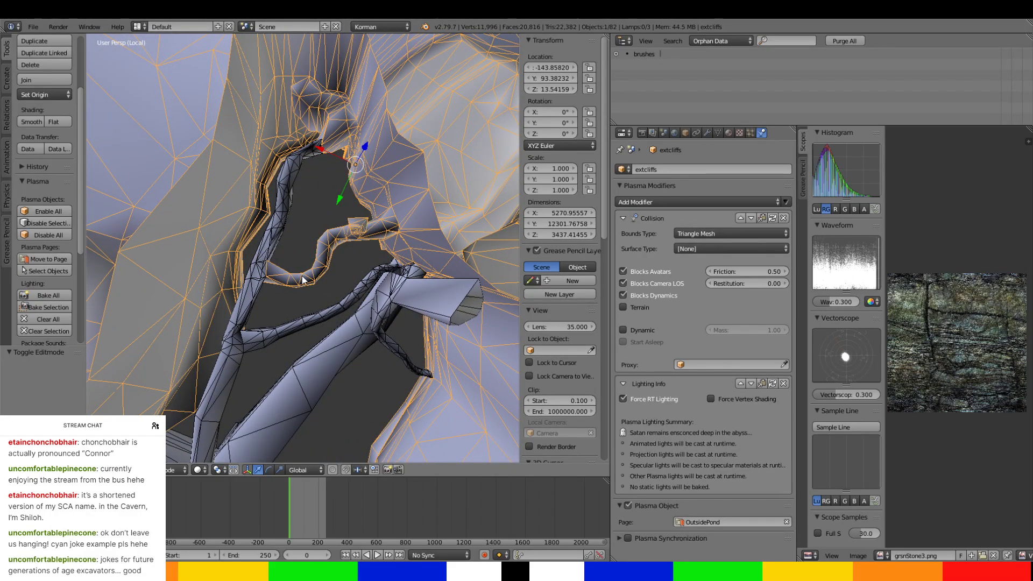
middle_click_drag(303, 279, 305, 212)
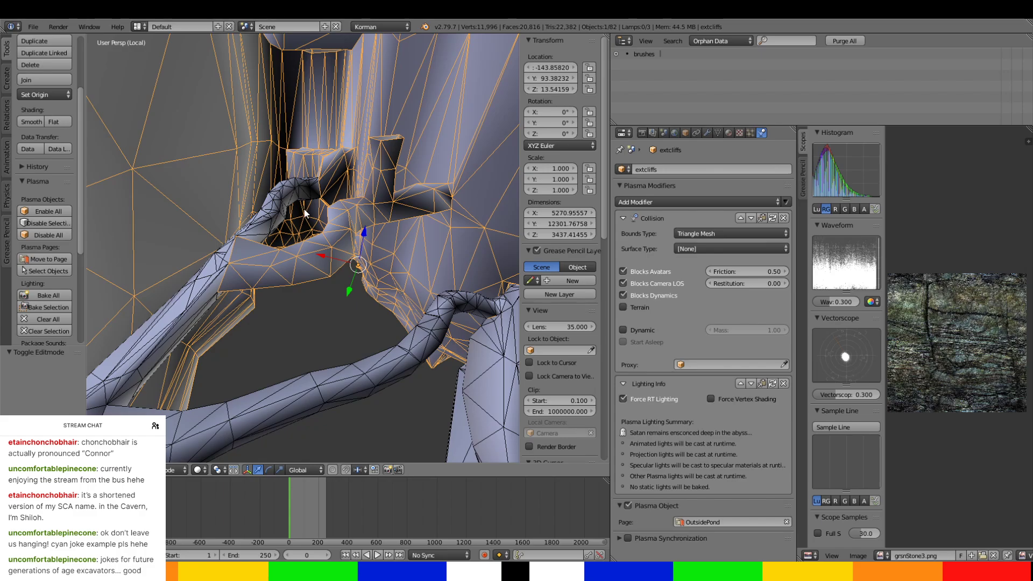
middle_click_drag(305, 212, 326, 251)
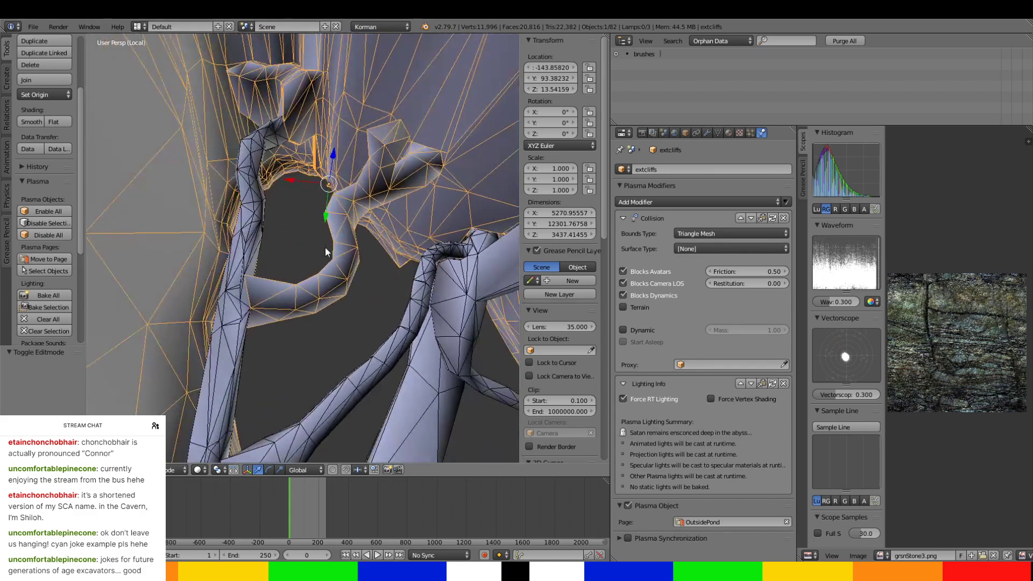
key("Tab")
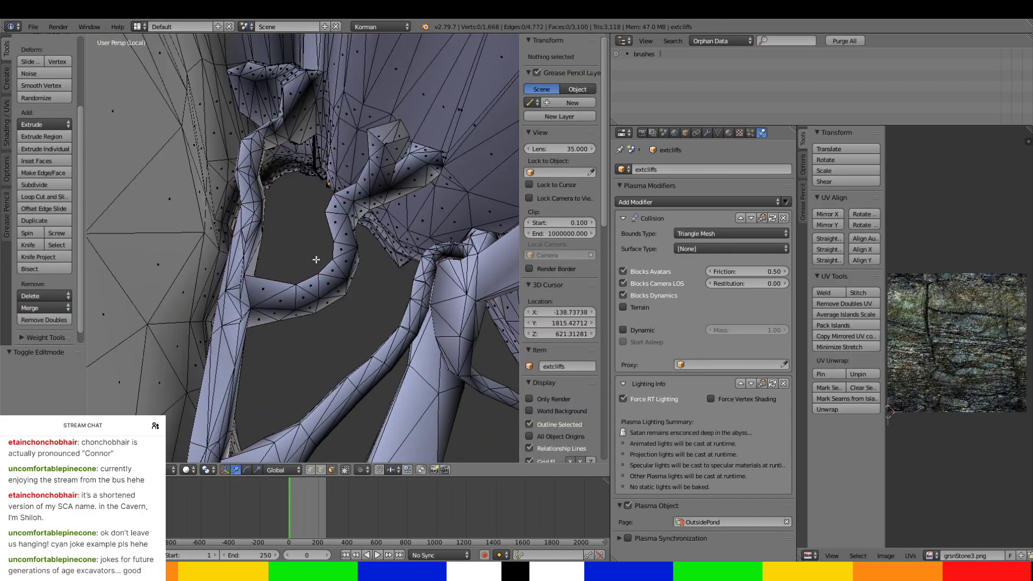
right_click(284, 289)
middle_click_drag(283, 288, 282, 254)
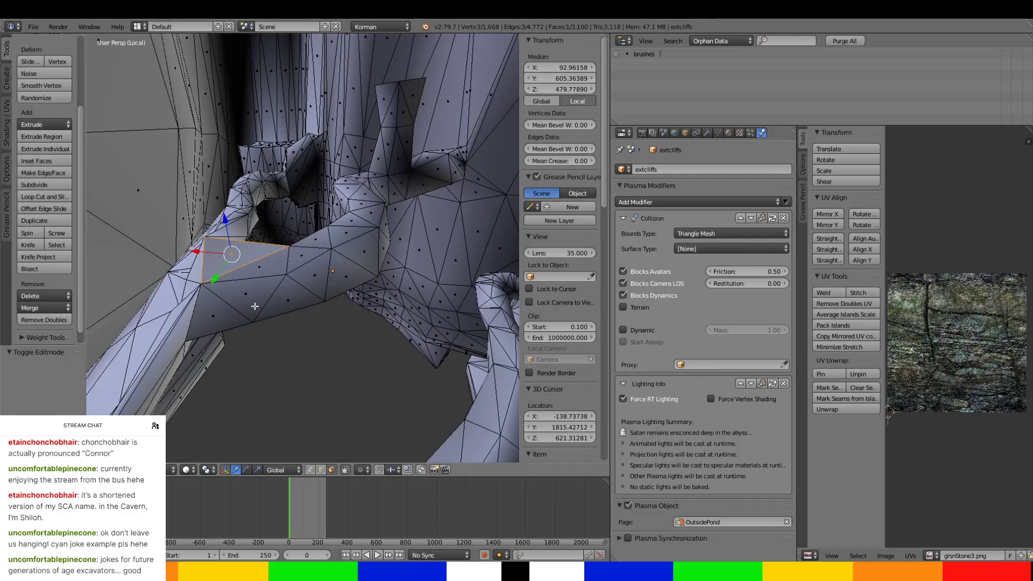
right_click(214, 325, "ctrl")
middle_click_drag(213, 325, 226, 226)
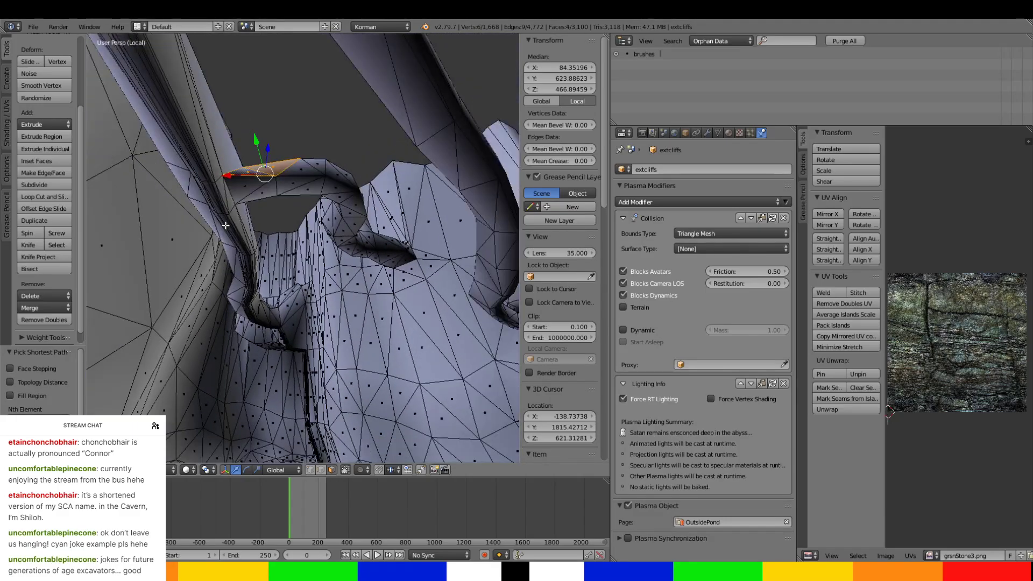
Add the underside faces at the side passage's tunnel end and the inner faces along its curve.
right_click(258, 196, "ctrl")
right_click(302, 191, "ctrl")
right_click(319, 153, "ctrl")
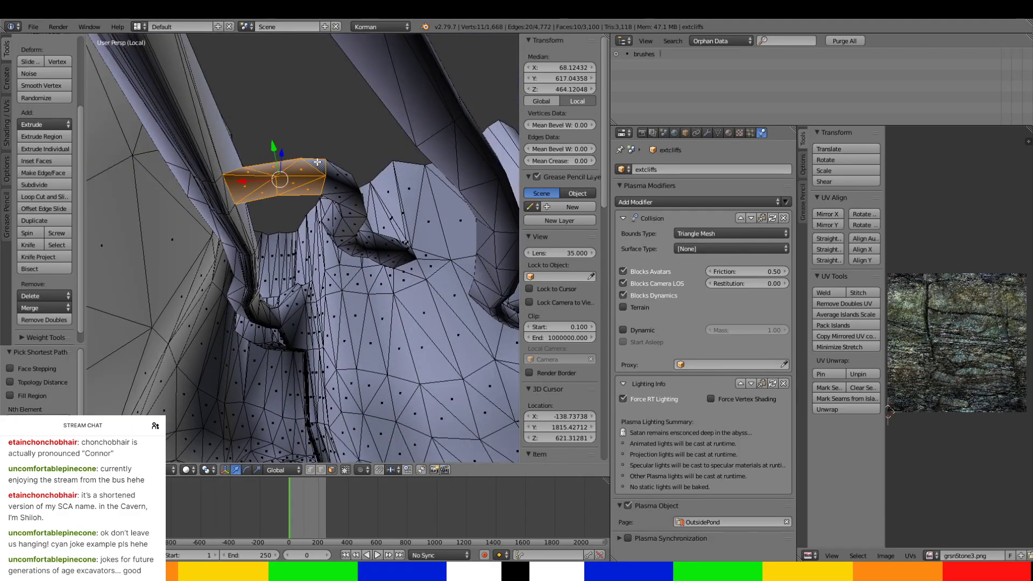
middle_click_drag(317, 167, 155, 185)
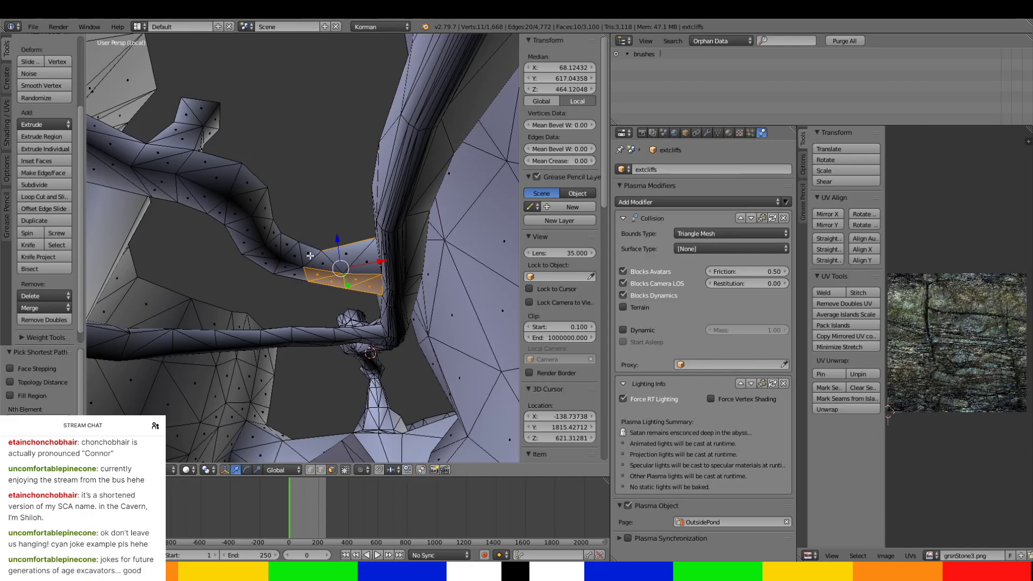
right_click(311, 255, "ctrl")
right_click(235, 204, "ctrl")
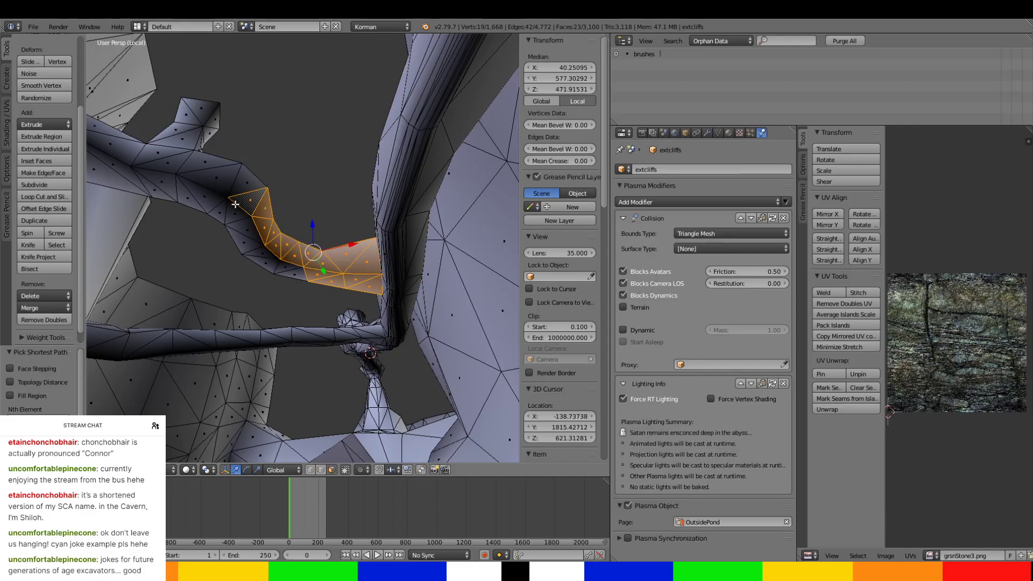
Add the outer-side faces of the side passage's curve and the adjoining faces just past the bend.
right_click(289, 276, "ctrl")
right_click(233, 187, "ctrl")
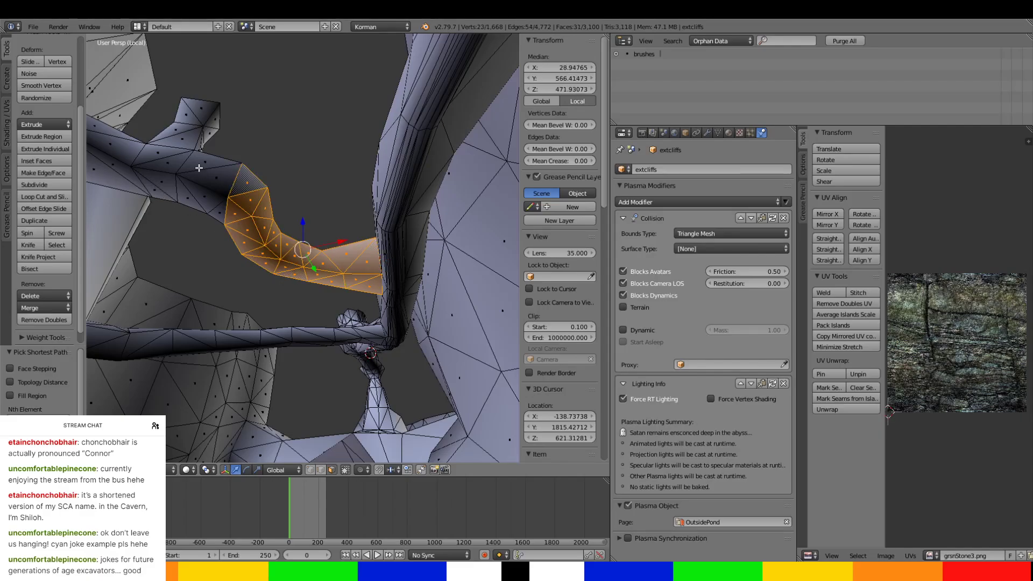
right_click(198, 167, "ctrl")
right_click(210, 203, "ctrl")
middle_click_drag(217, 211, 380, 262)
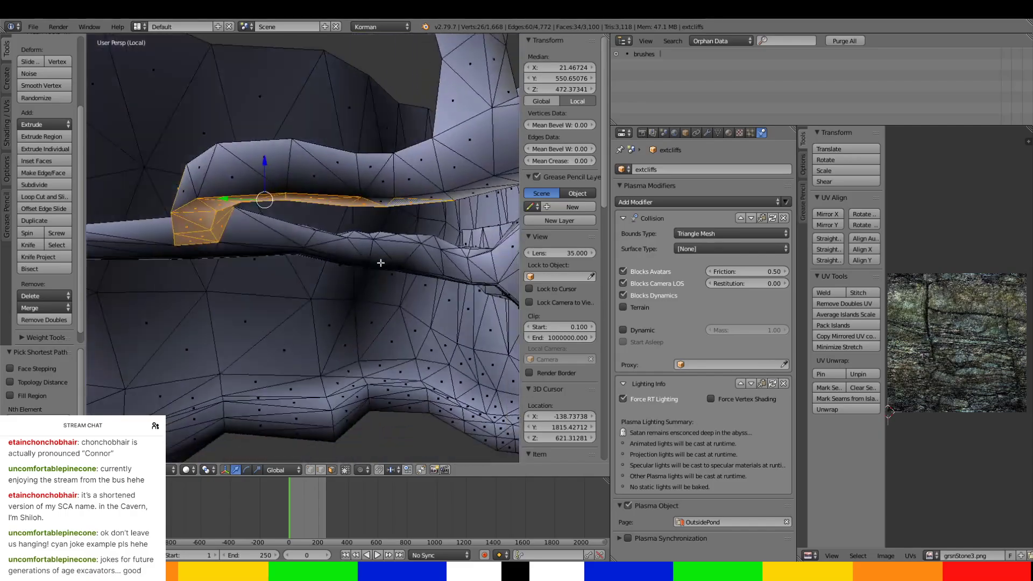
Add the long side of the curved passage and the faces leading into its upward branch to the selection.
right_click(184, 195, "ctrl")
right_click(419, 177, "ctrl")
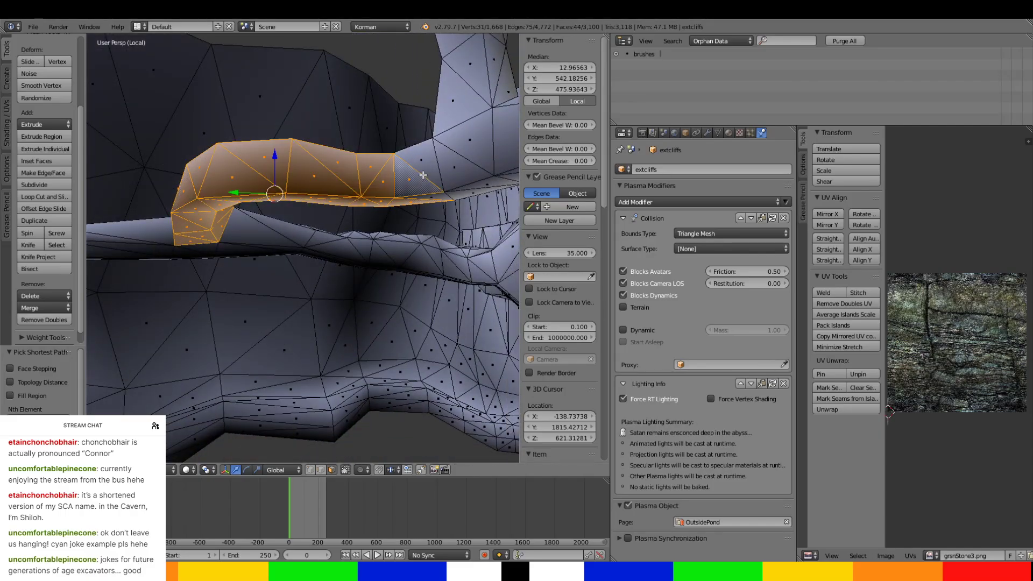
right_click(425, 161, "ctrl")
middle_click_drag(431, 176, 339, 105)
right_click(336, 101, "ctrl")
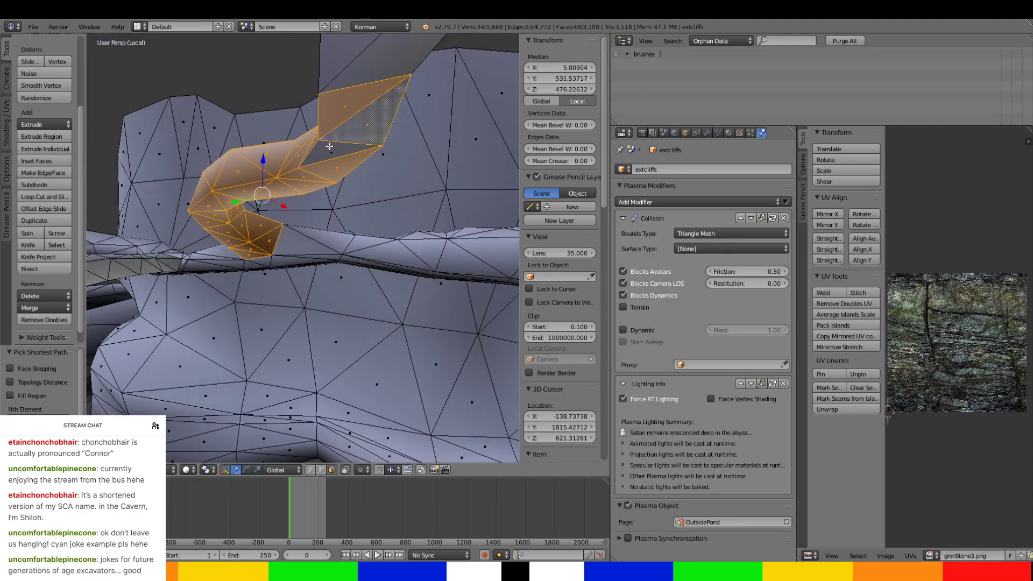
Fill in the remaining faces on the curved passage's top side and continue the selection toward the branch junction.
middle_click_drag(329, 146, 232, 252)
right_click(206, 272, "ctrl")
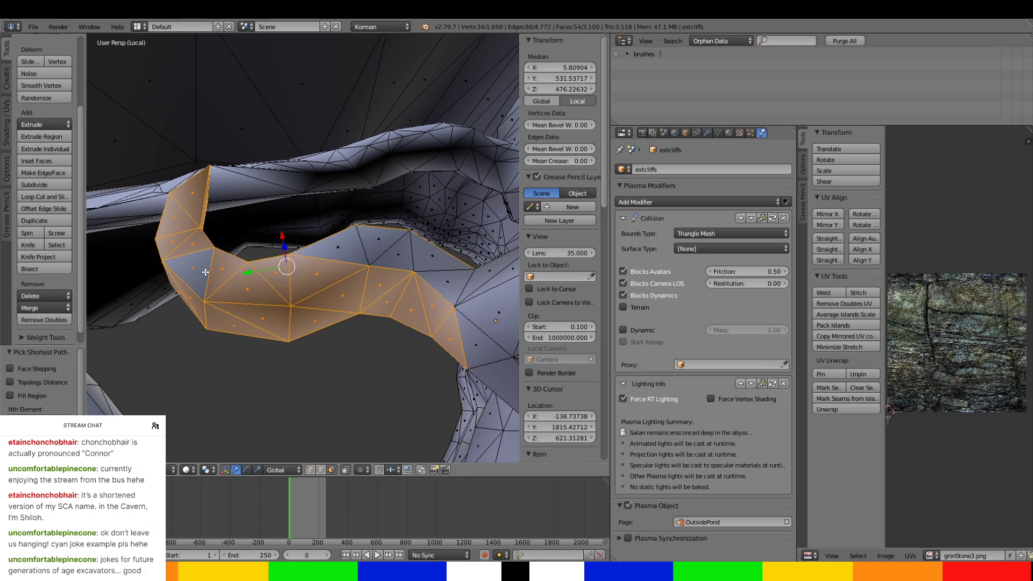
right_click(447, 280, "ctrl")
middle_click_drag(447, 299, 376, 232)
right_click(433, 209, "ctrl")
right_click(322, 166, "ctrl")
Add the upward branch's side faces and the faces beneath its junction with the side passage.
right_click(309, 134, "ctrl")
middle_click_drag(318, 153, 416, 164)
right_click(353, 196, "ctrl")
middle_click_drag(353, 195, 103, 180)
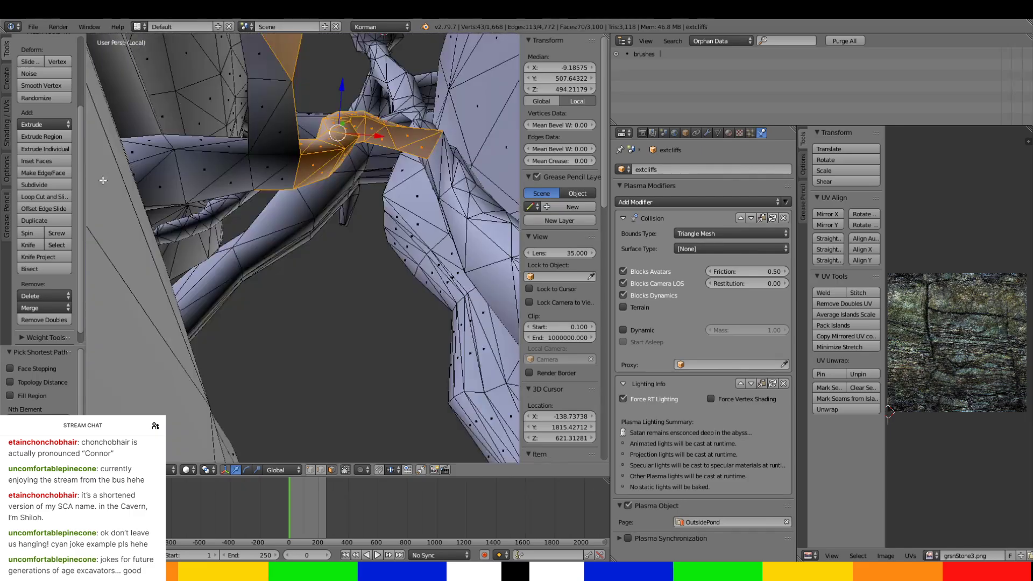
right_click(258, 144, "ctrl")
right_click(228, 189, "ctrl")
right_click(252, 84, "ctrl")
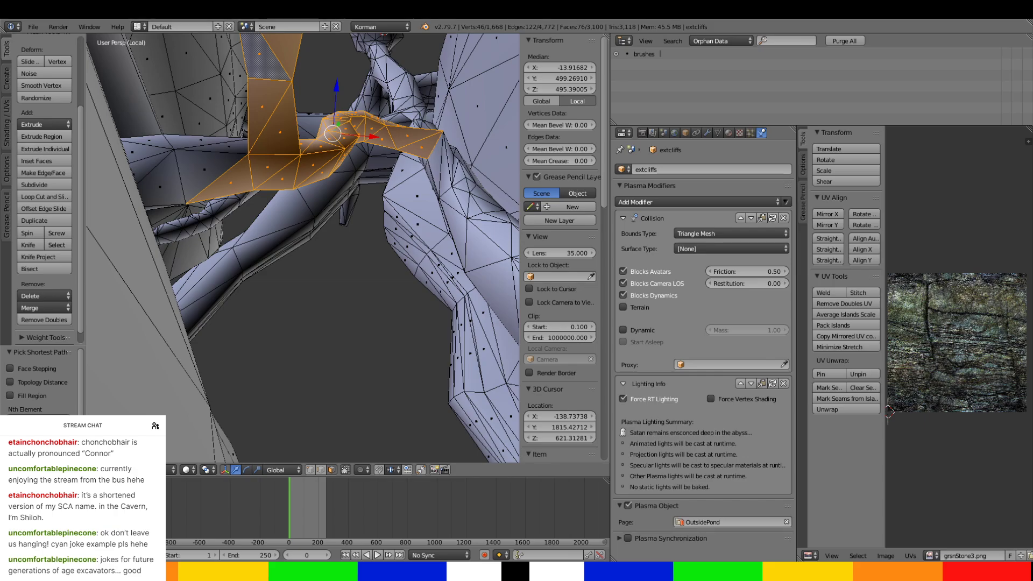
Add the side faces at the curved passage's far end, where it nears the cliff wall, to the selection.
middle_click_drag(362, 369, 397, 48)
scroll(397, 47, "up", 1)
scroll(398, 47, "up", 1)
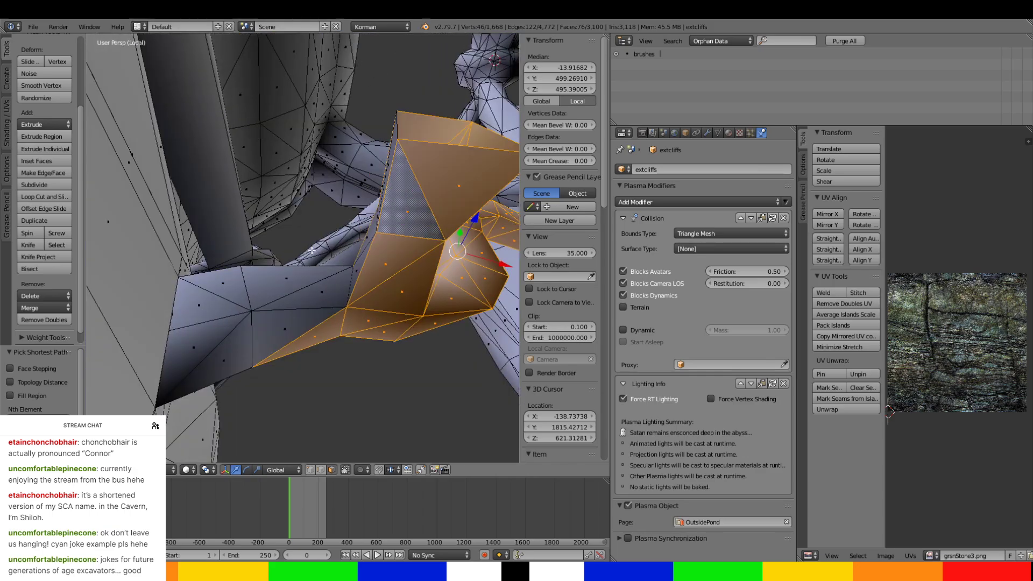
right_click(205, 297, "ctrl")
right_click(188, 338, "ctrl")
middle_click_drag(188, 337, 323, 277)
right_click(241, 292, "ctrl")
Add the remaining faces just inside the passage's opening onto the cliff, including those along its lower side.
scroll(323, 277, "up", 1)
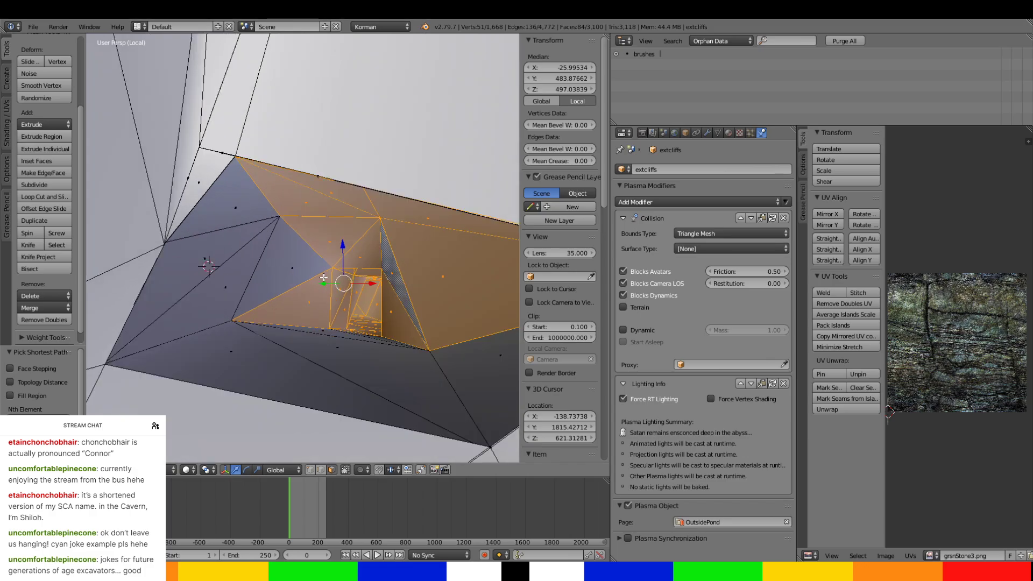
right_click(234, 206, "ctrl")
right_click(231, 345, "ctrl")
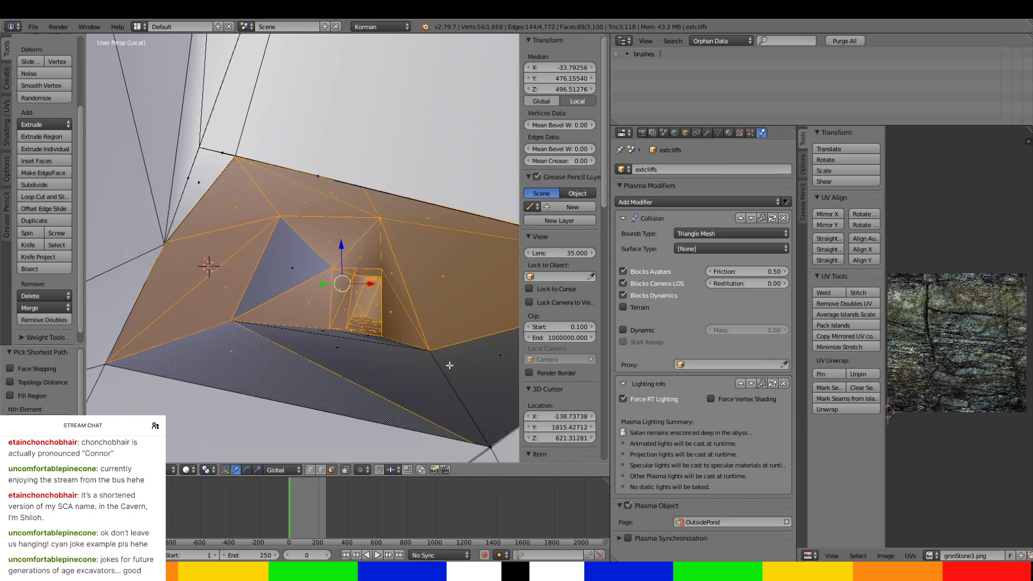
right_click(450, 365, "ctrl")
middle_click_drag(450, 366, 305, 248)
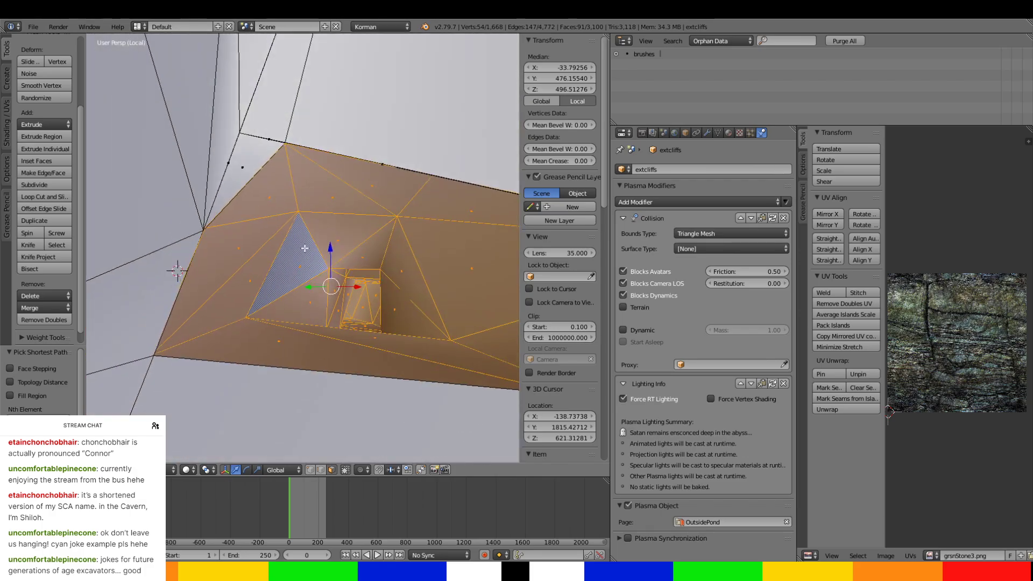
Add the unselected faces on the open side of the upward branch.
middle_click_drag(278, 163, 295, 258)
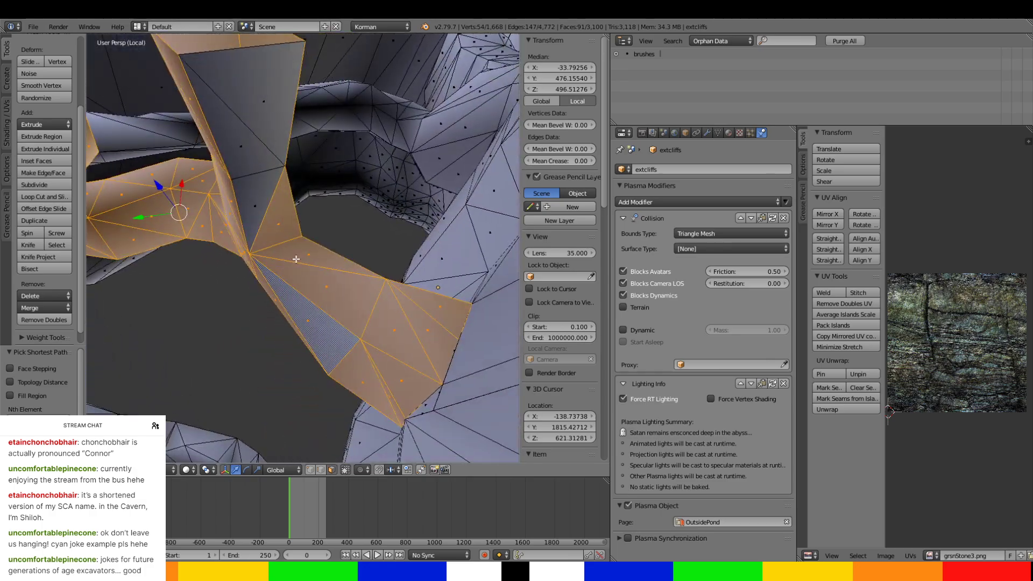
right_click(254, 96, "ctrl")
middle_click_drag(254, 96, 318, 224)
scroll(318, 223, "up", 5)
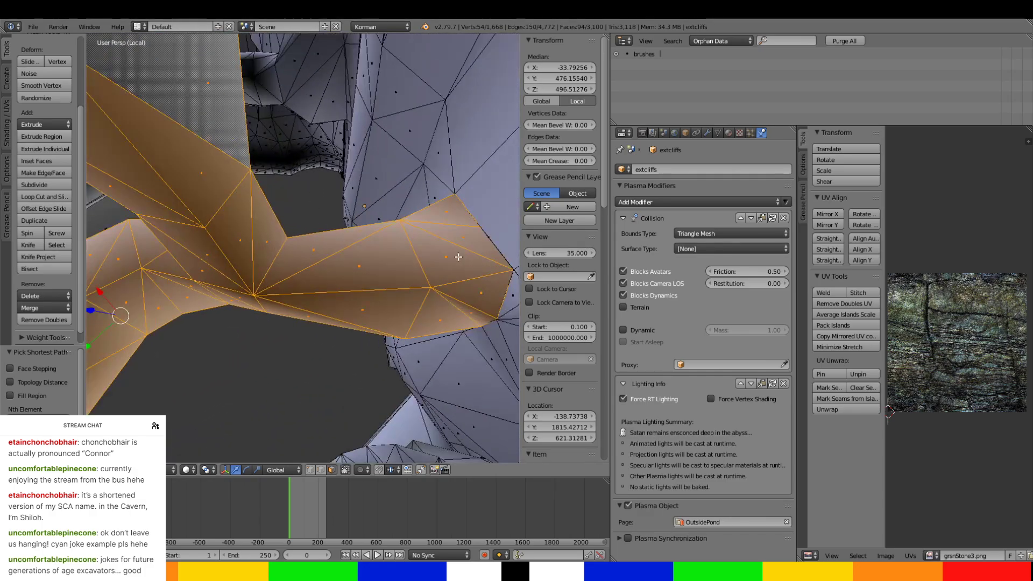
Try selecting only the faces around the passage's cliff opening and moving them 1.632 along X.
middle_click_drag(456, 256, 286, 299)
right_click(394, 212)
right_click(395, 304, "shift")
right_click(395, 292)
right_click(383, 184, "ctrl")
right_click(217, 306, "ctrl")
key("g")
key("x")
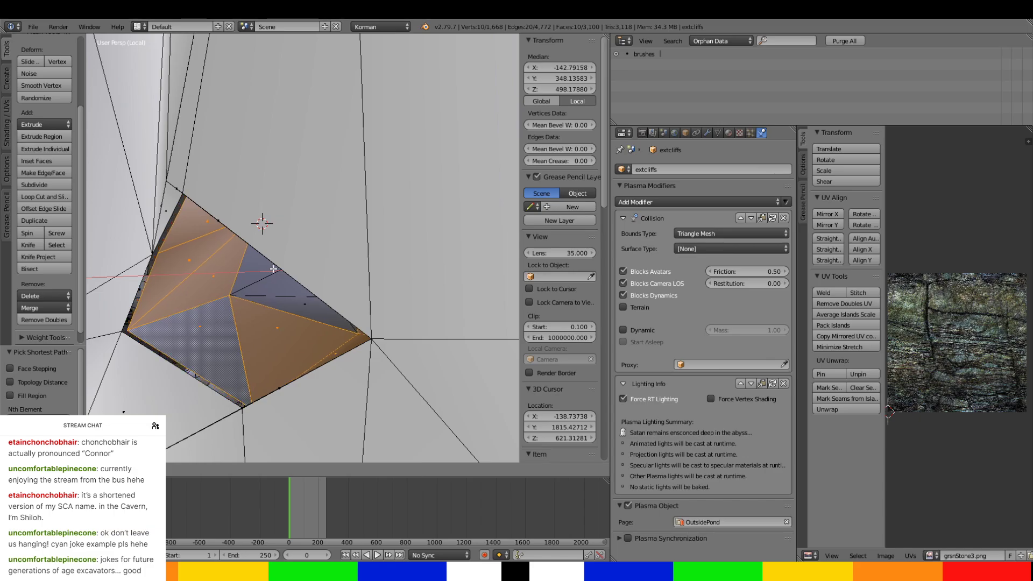
left_click(272, 265)
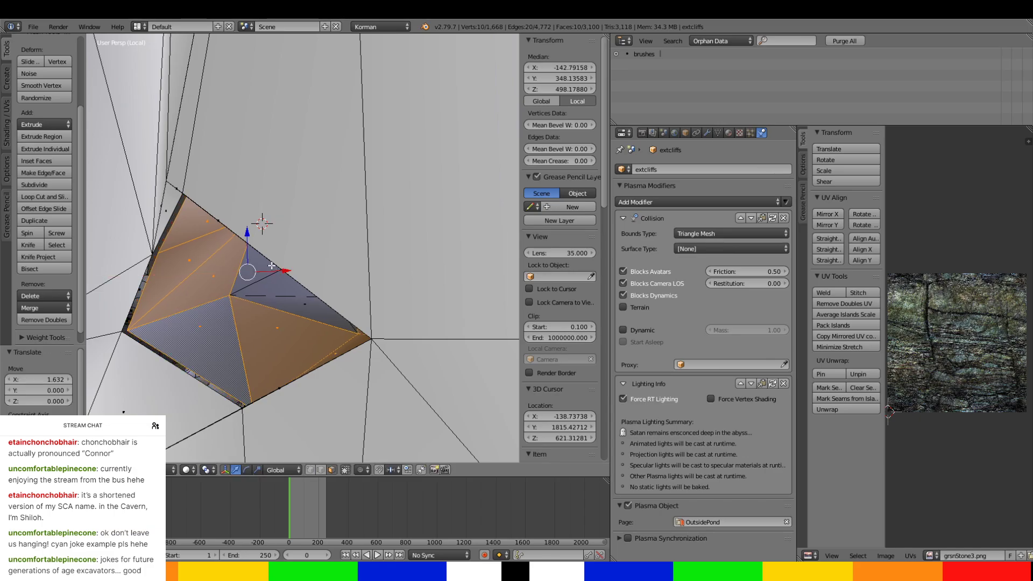
middle_click_drag(265, 278, 220, 324)
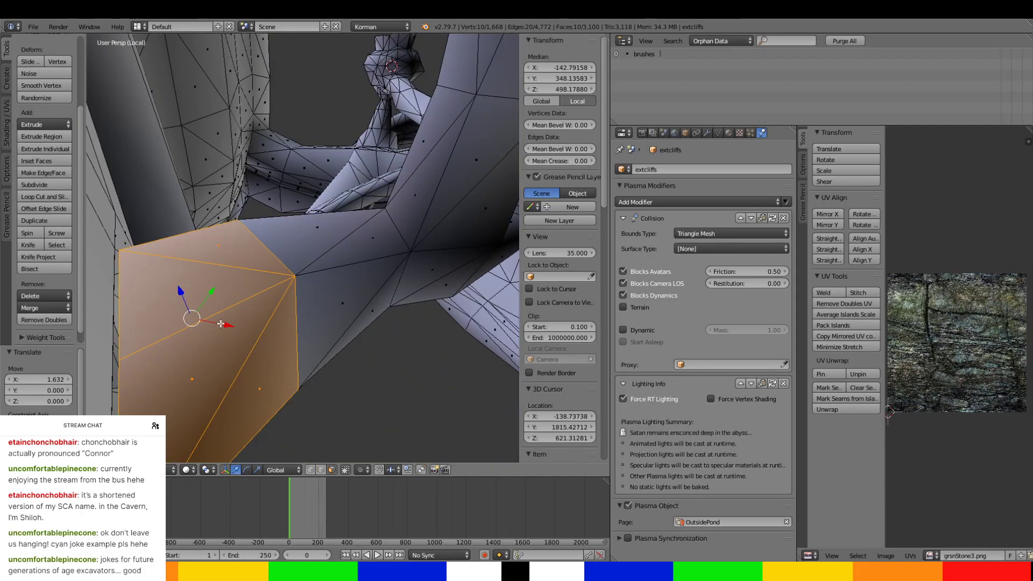
Undo the opening's X move and selection changes to restore the full passage selection.
key("ctrl+z")
key("ctrl+z")
key("ctrl+z")
key("ctrl+z")
key("ctrl+z")
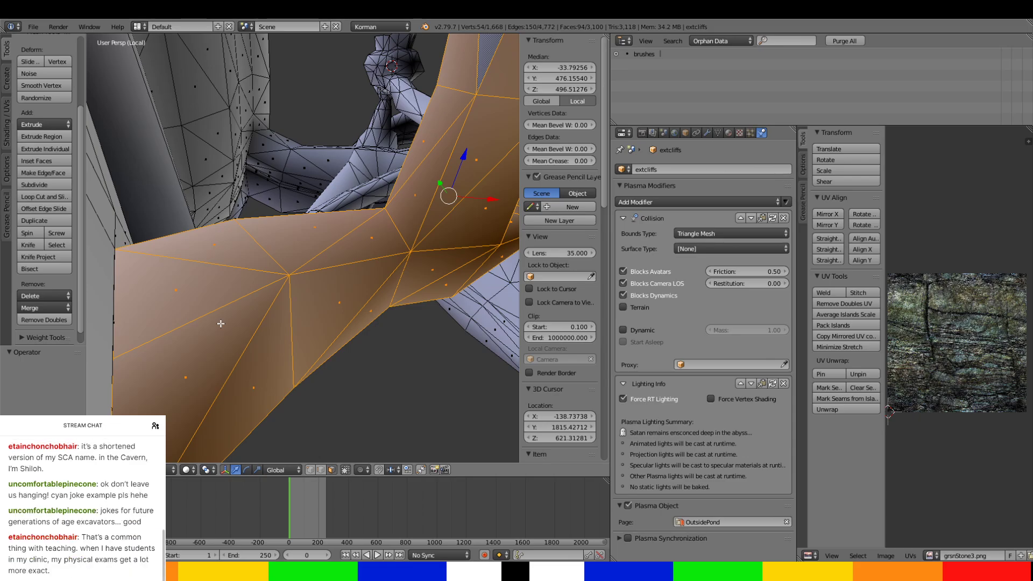
Add the last missing faces of the side passage and separate the selection into its own object.
middle_click_drag(147, 287, 350, 203)
scroll(383, 196, "up", 3)
scroll(443, 200, "up", 2)
left_click(337, 233, "ctrl")
middle_click_drag(306, 253, 423, 202)
scroll(328, 176, "down", 5)
key("p")
left_click(420, 202)
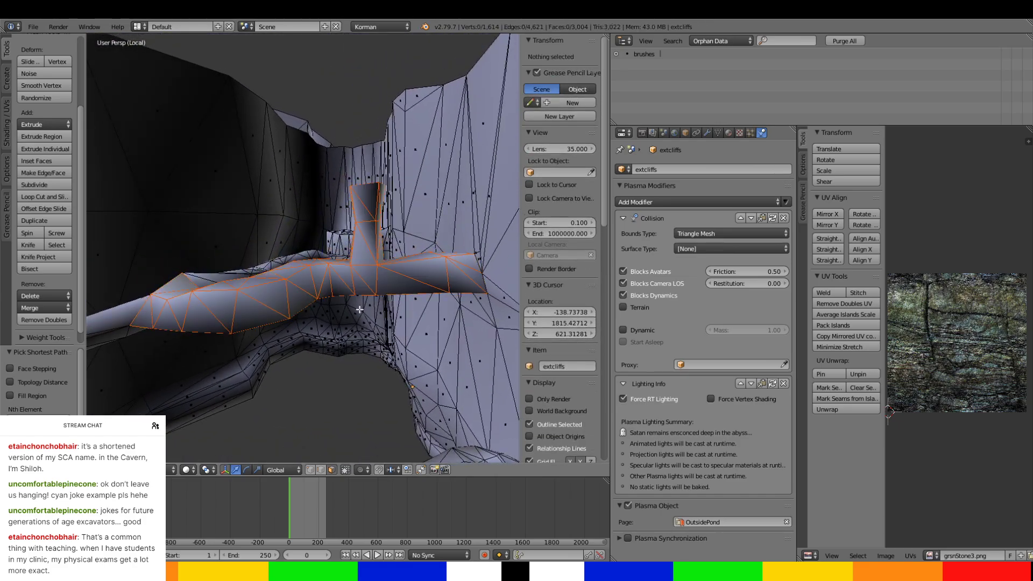
Leave mesh editing, select the separated side passage, and rename it northtunnel-coyotetrap.
key("Tab")
right_click(355, 261)
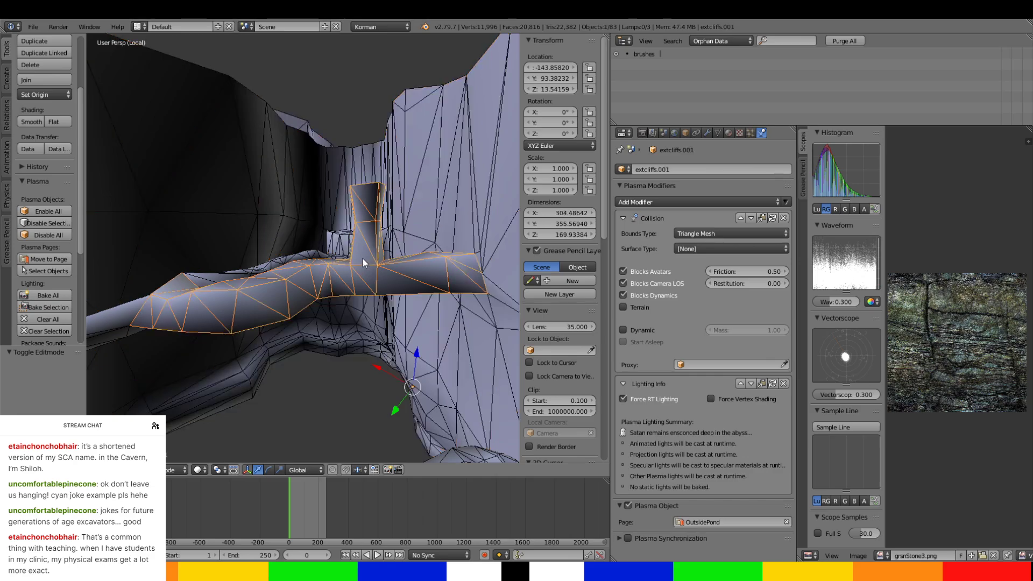
left_click(749, 168)
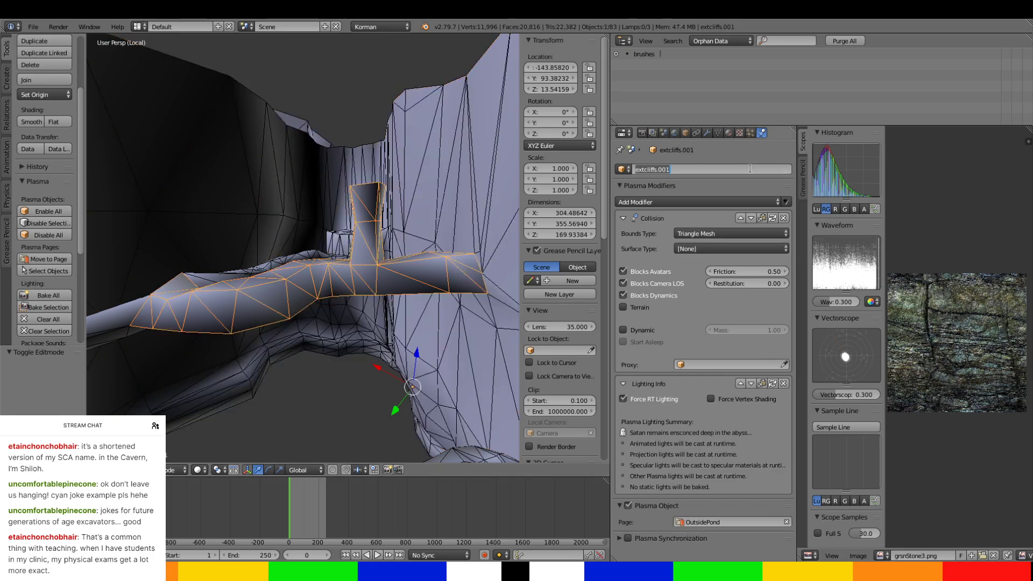
type("northtunnel-coy")
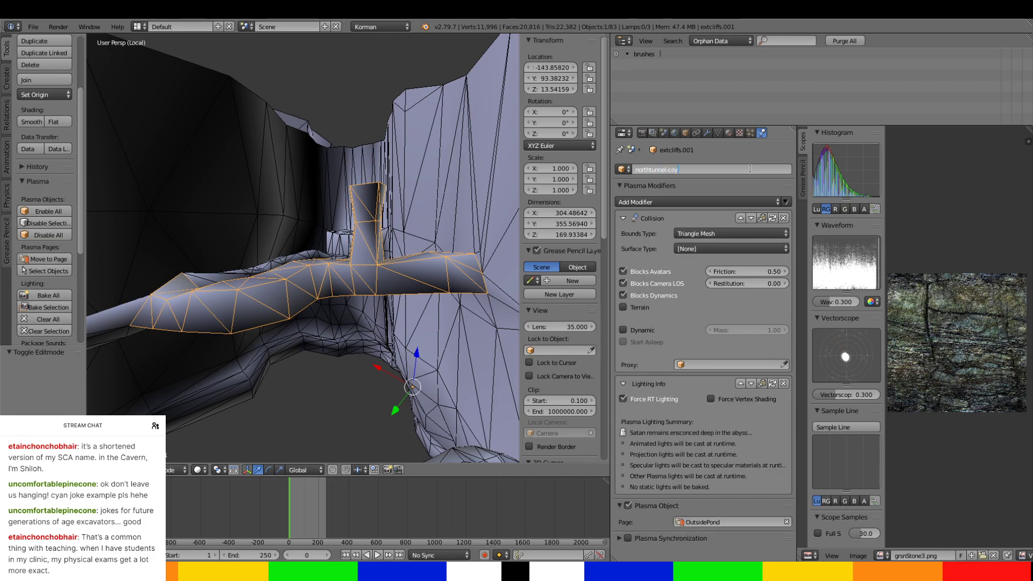
type("otetrap")
key("Return")
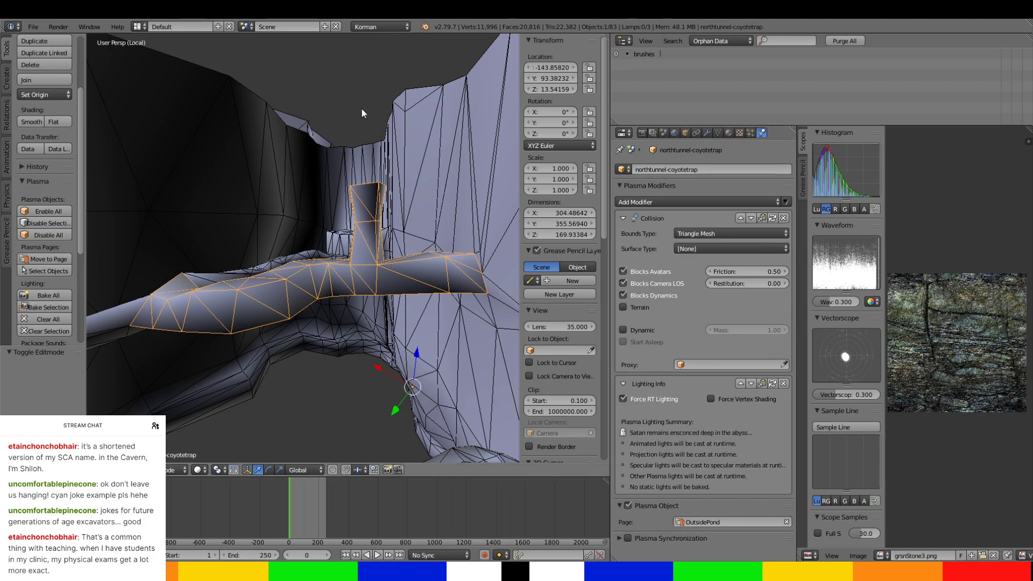
Examine the northtunnel-coyotetrap passage and how its opening meets the surrounding cliff wall.
middle_click_drag(360, 107, 244, 224)
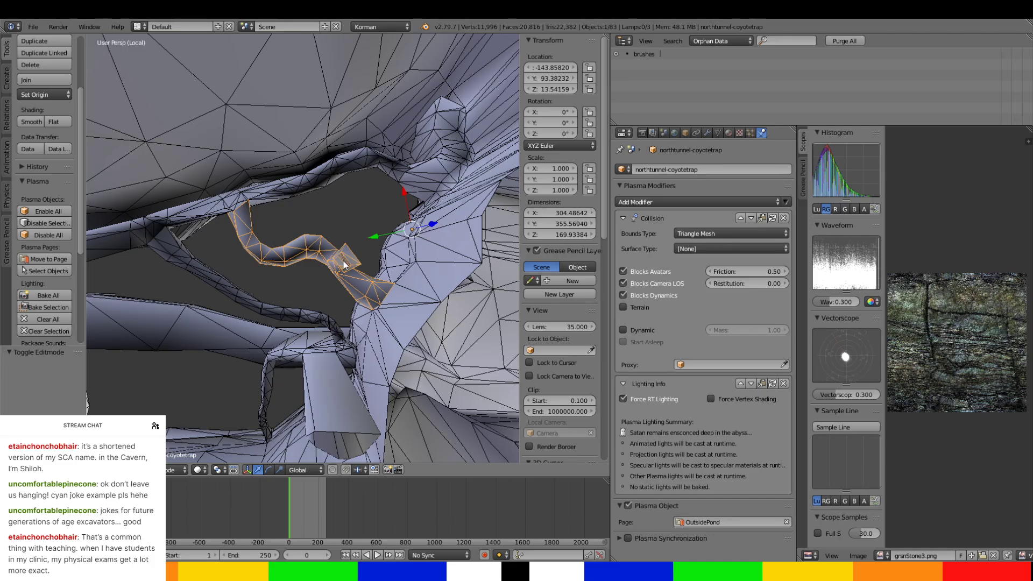
middle_click_drag(346, 265, 274, 257)
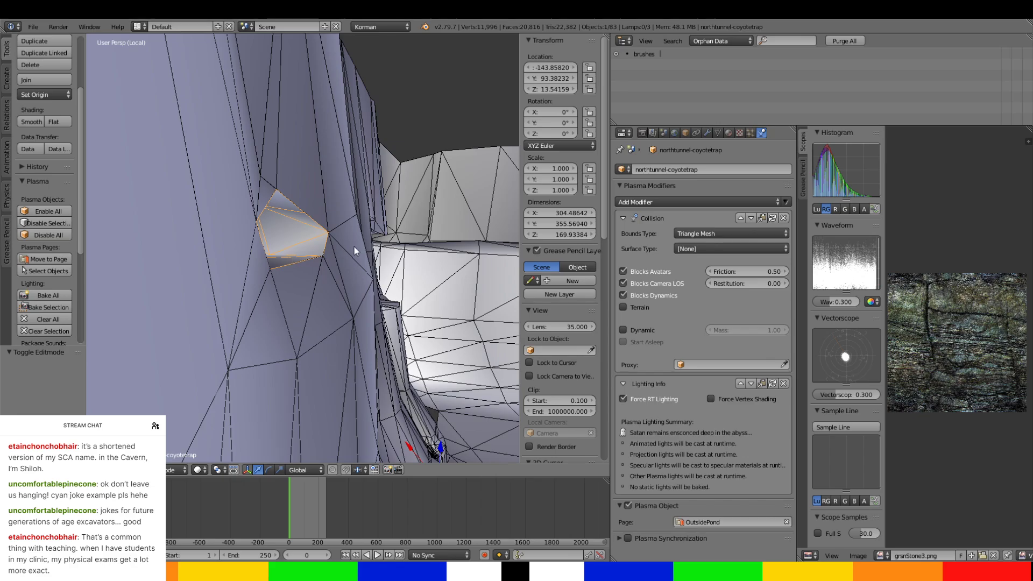
middle_click_drag(357, 247, 317, 161)
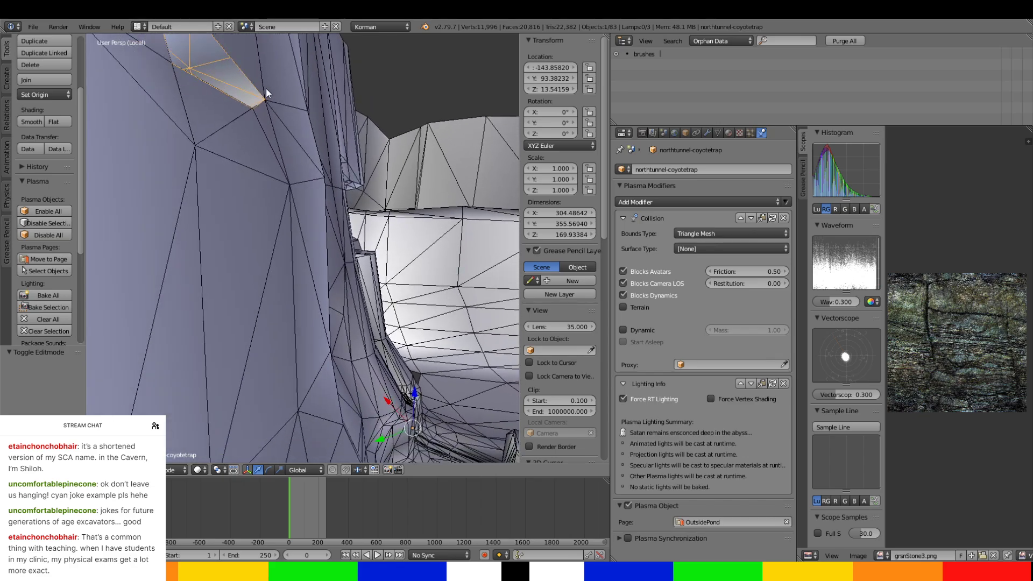
middle_click_drag(376, 206, 384, 351)
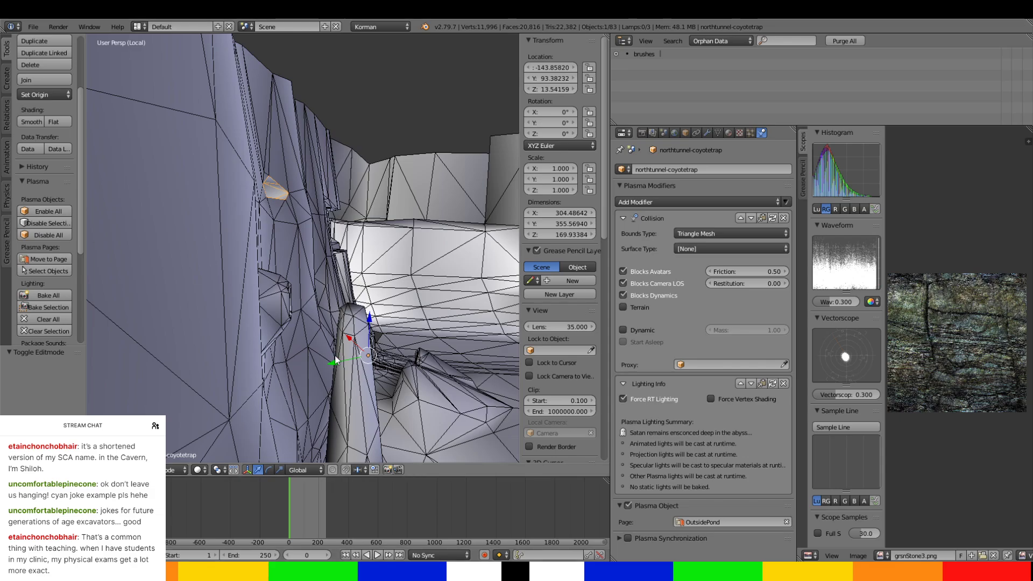
middle_click_drag(334, 358, 396, 379)
scroll(299, 334, "up", 2)
scroll(271, 315, "down", 1)
scroll(273, 309, "up", 4)
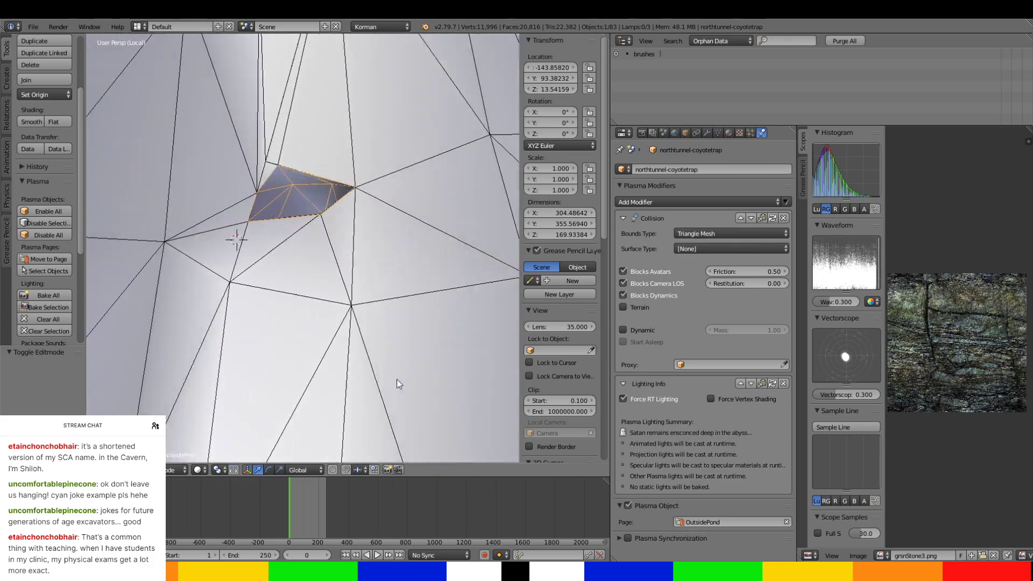
scroll(355, 235, "up", 4)
middle_click_drag(355, 235, 407, 256)
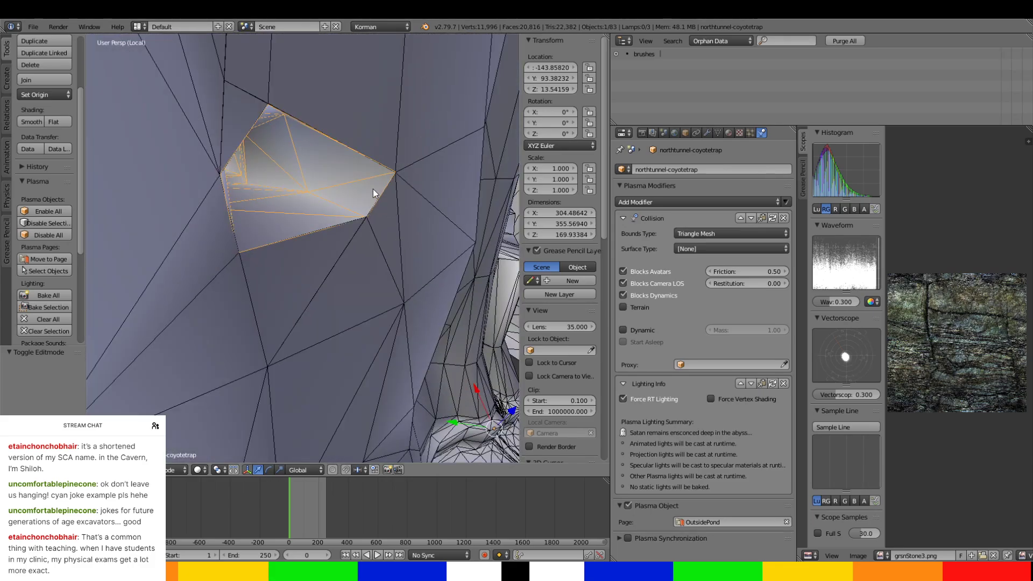
Start editing the northtunnel-coyotetrap mesh and select edges around its opening onto the cliff.
key("Tab")
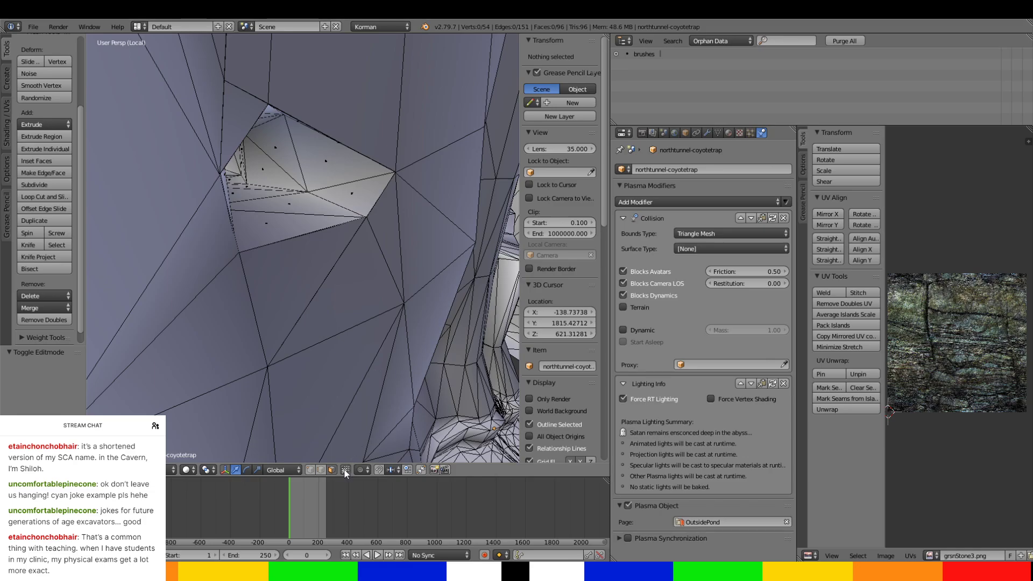
right_click(334, 130)
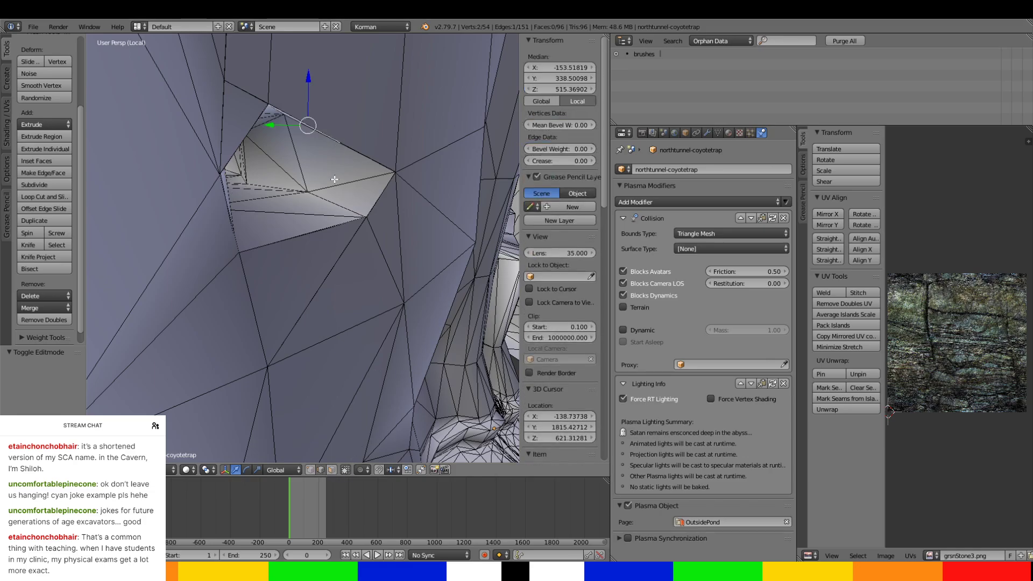
right_click(330, 230, "ctrl")
middle_click_drag(330, 230, 262, 241)
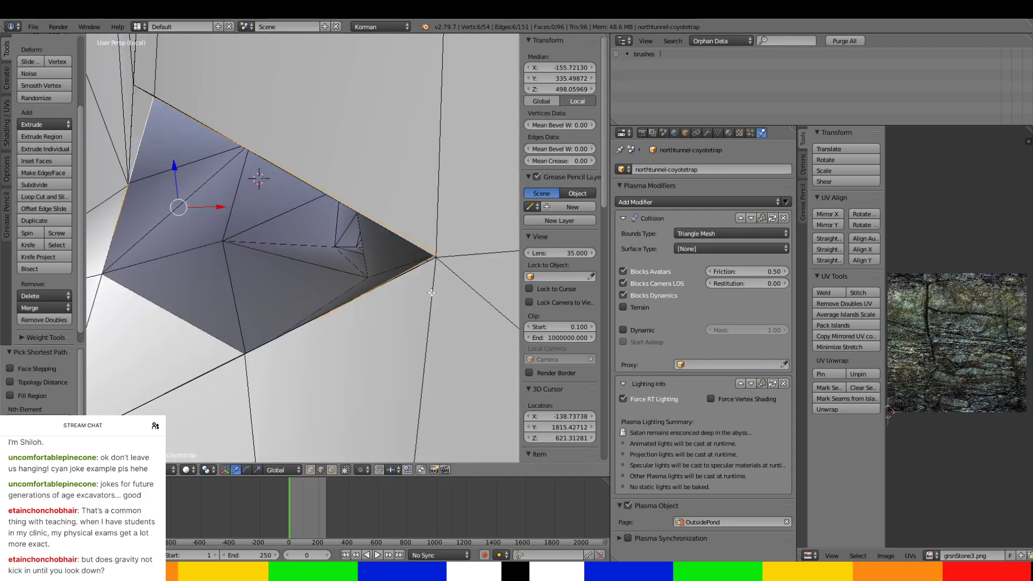
Switch to vertex selection and nudge the opening's pointed side corner to line up with the cliff edge, starting with -0.186 along X.
left_click(310, 470)
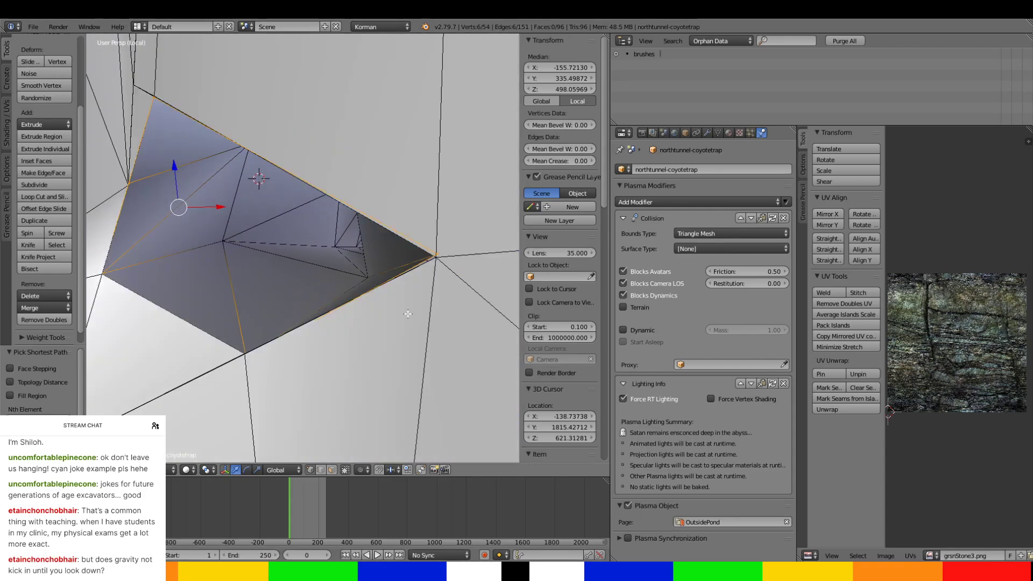
right_click(441, 262)
middle_click_drag(442, 262, 423, 309)
left_click_drag(423, 308, 419, 310)
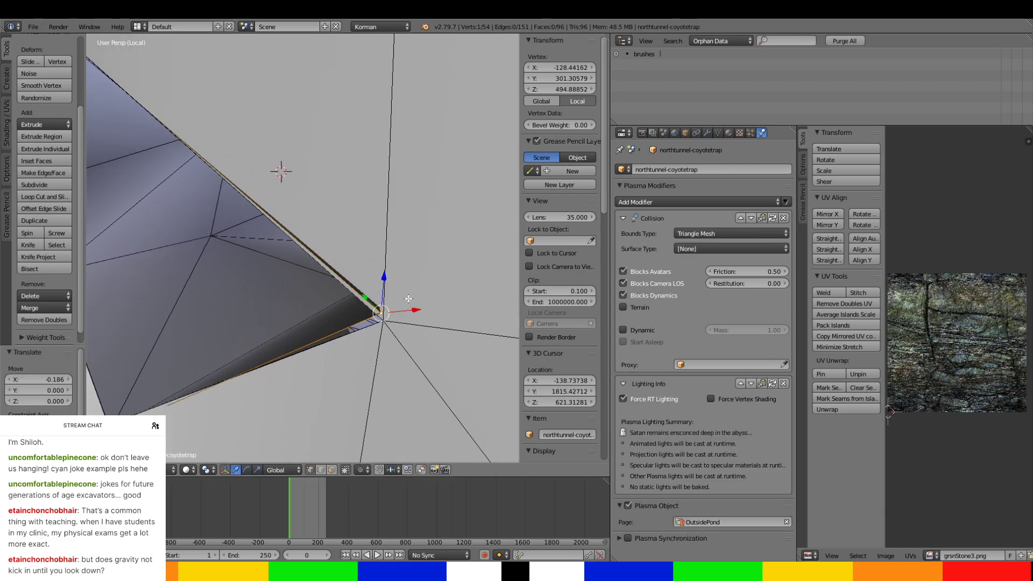
mouse_move(388, 275)
left_mouse_down()
mouse_move(381, 315)
mouse_move(404, 321)
mouse_move(377, 313)
mouse_move(404, 320)
mouse_move(389, 291)
left_mouse_up()
middle_click_drag(389, 291, 421, 291)
middle_click_drag(348, 292, 321, 293)
Select the opening's lower corner vertex and raise it 0.378 along Z toward the matching cliff vertex.
middle_click_drag(279, 261, 328, 336)
right_click(306, 378)
middle_click_drag(304, 380, 431, 273)
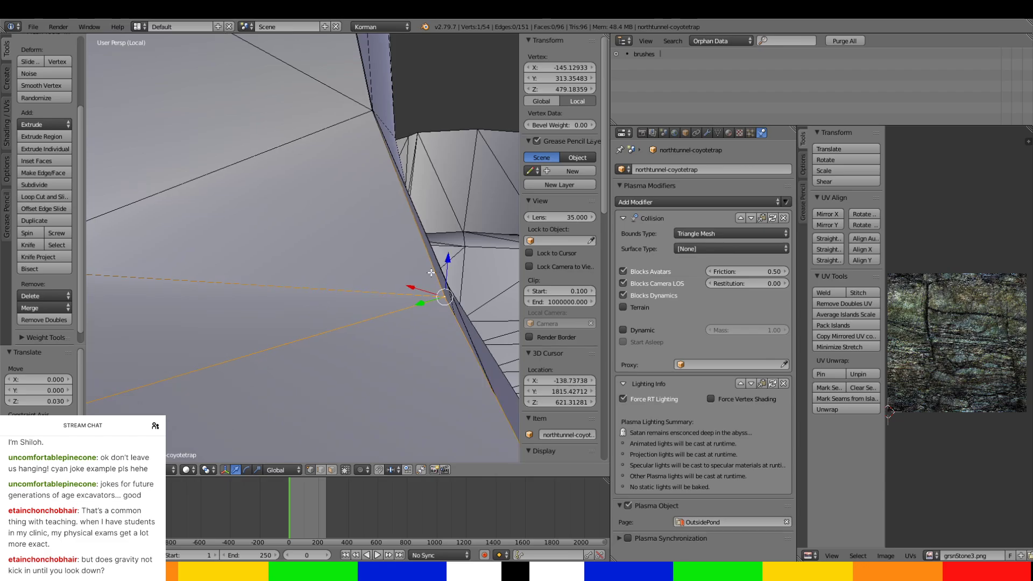
left_click_drag(451, 265, 451, 260)
middle_click_drag(451, 260, 403, 292)
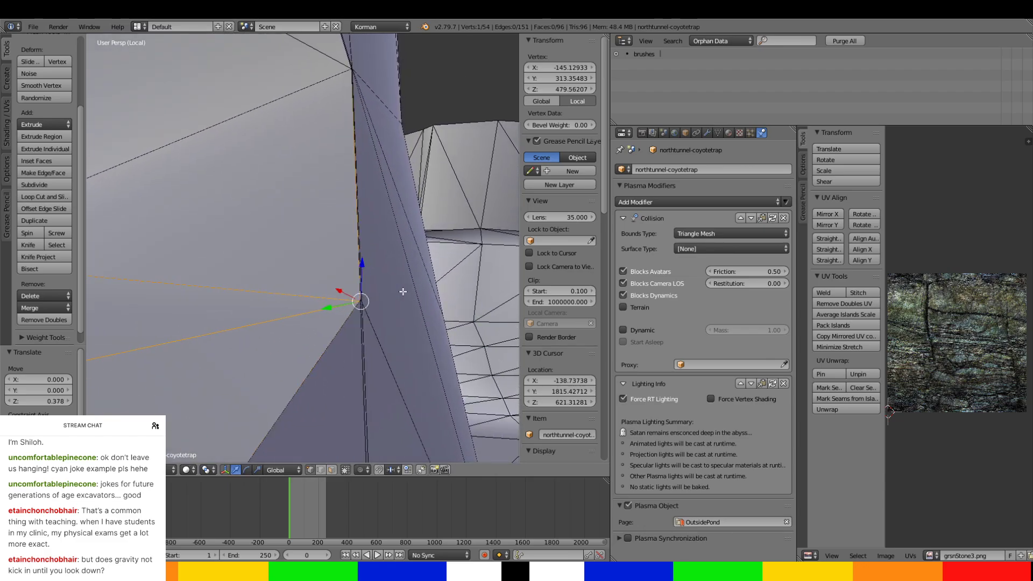
Fine-tune the lower corner vertex with small moves, including -0.097 along X and -0.092 along Z, to meet the cliff.
left_click_drag(340, 290, 343, 288)
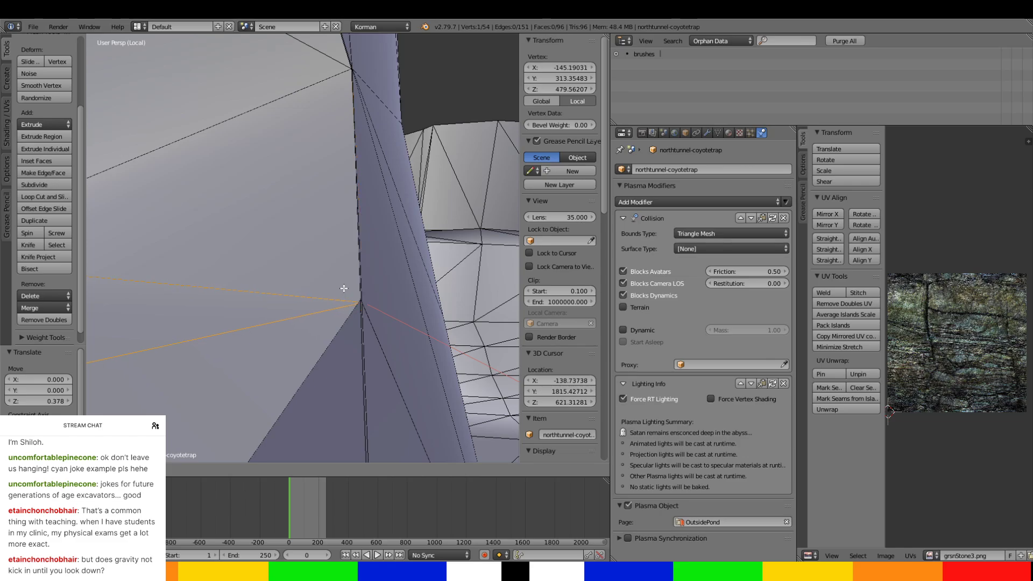
left_click(346, 286)
mouse_move(346, 286)
middle_mouse_down()
mouse_move(328, 286)
mouse_move(358, 284)
middle_mouse_up()
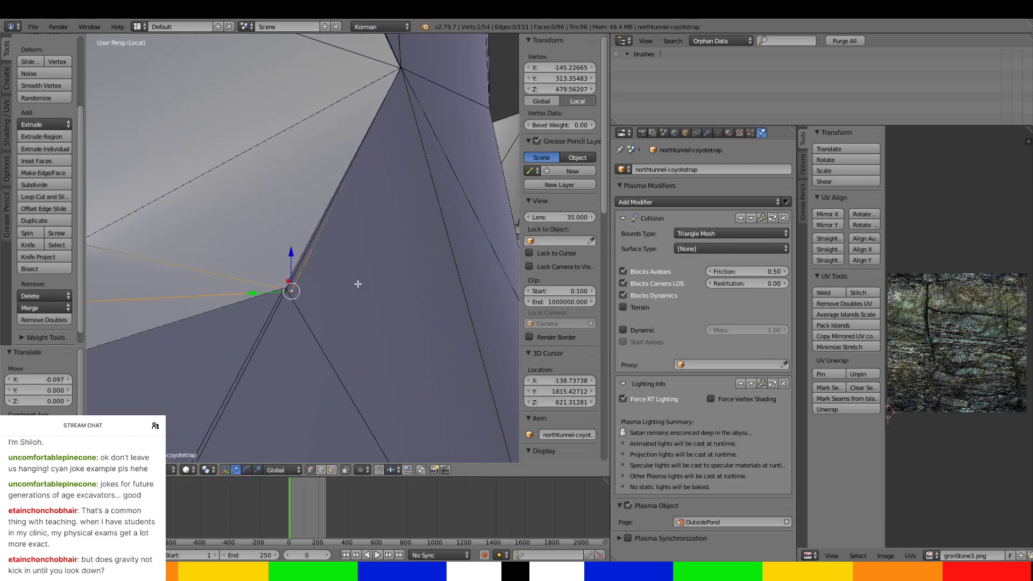
mouse_move(291, 271)
left_mouse_down()
mouse_move(287, 262)
mouse_move(265, 289)
mouse_move(284, 261)
left_mouse_up()
mouse_move(284, 261)
middle_mouse_down()
mouse_move(316, 273)
mouse_move(269, 269)
middle_mouse_up()
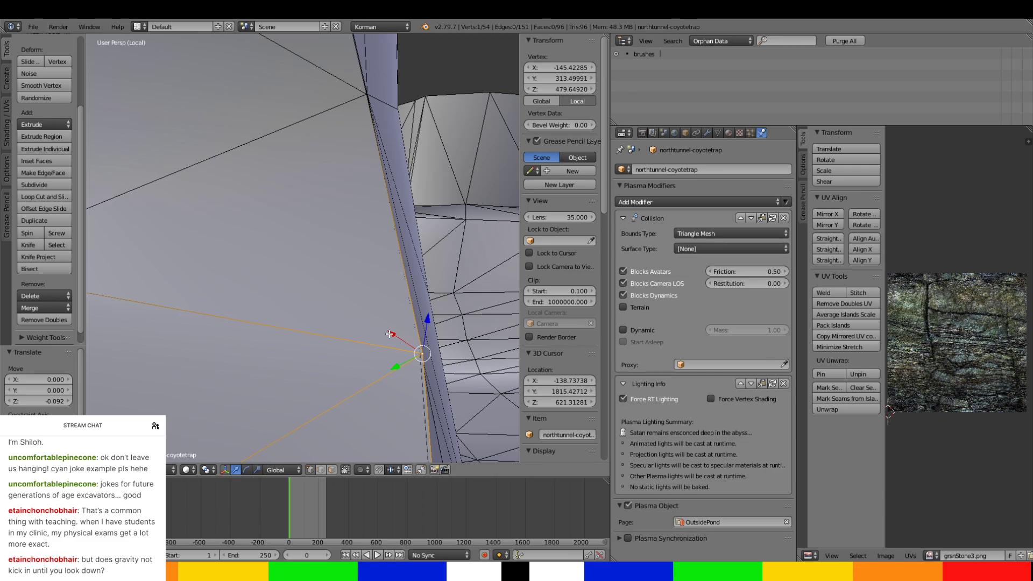
left_click_drag(411, 343, 406, 360)
middle_click_drag(406, 360, 274, 308)
Move the opening's opposite lower corner vertex along Y and X to about X -180.466, Y 357.726, aligning it with the cliff.
right_click(301, 323)
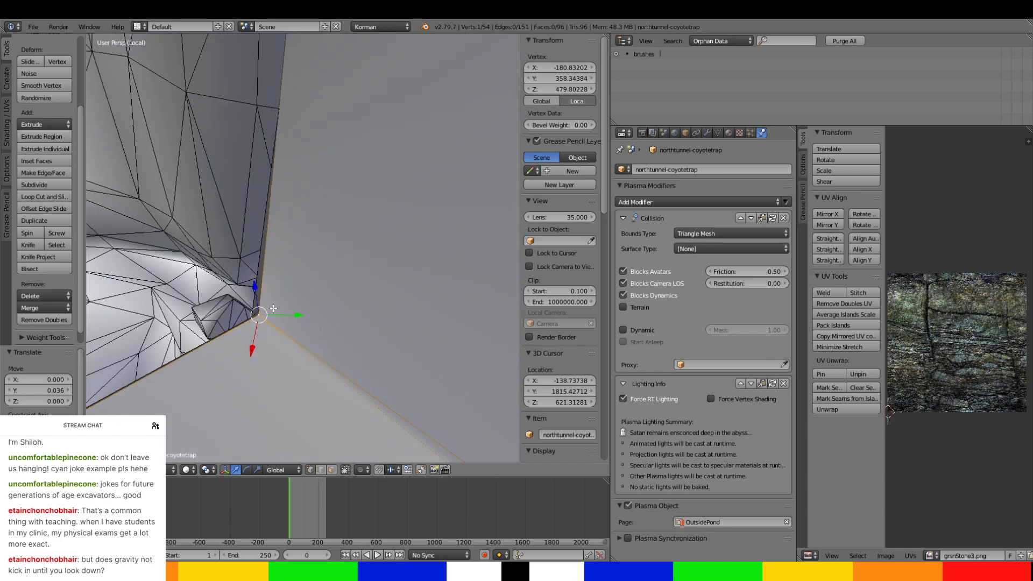
key("g")
key("y")
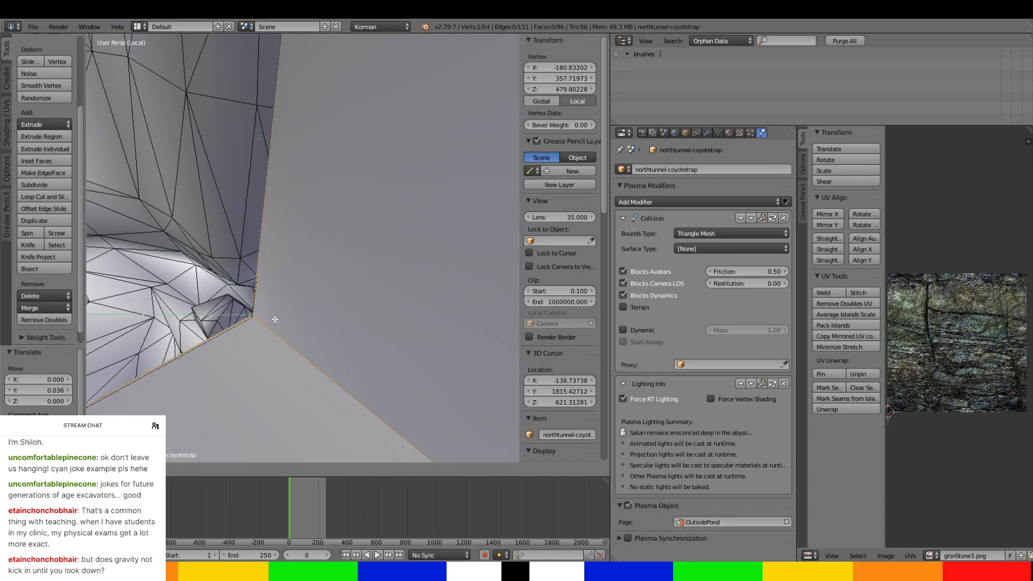
left_click(274, 319)
left_click_drag(275, 312, 248, 349)
middle_click_drag(249, 347, 305, 351)
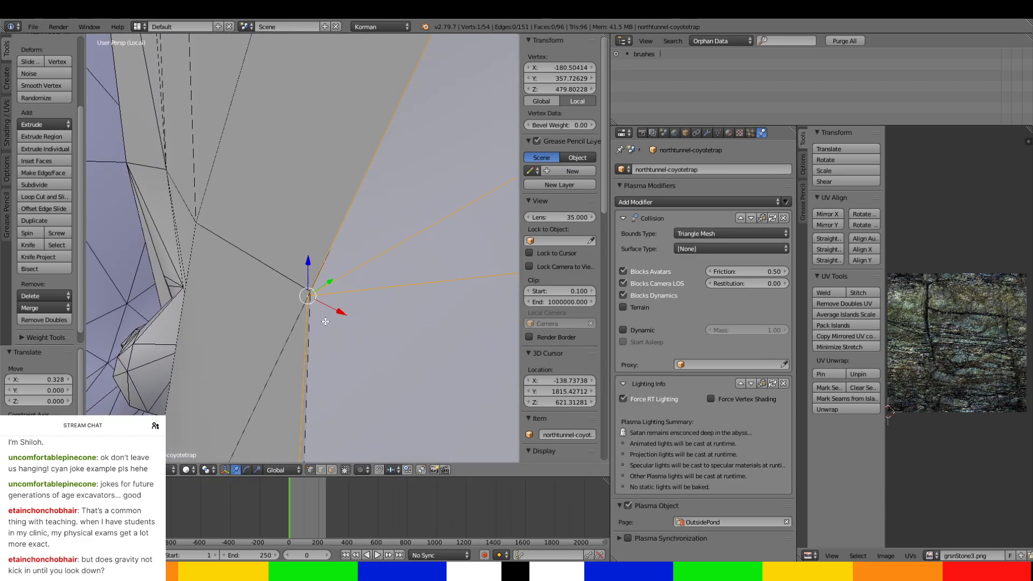
left_click(332, 314)
left_click_drag(337, 312, 338, 312)
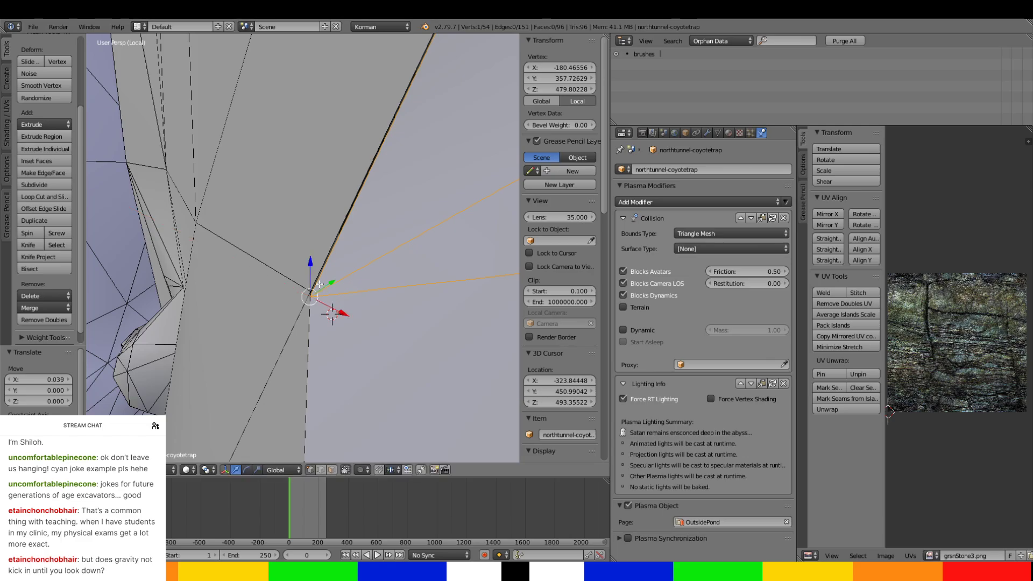
Raise the opening's lower corner vertex slightly along Z and shift it 0.006 along Y to meet the cliff.
left_click_drag(311, 270, 329, 284)
scroll(326, 295, "down", 2)
middle_click_drag(324, 302, 323, 423)
scroll(288, 431, "up", 3)
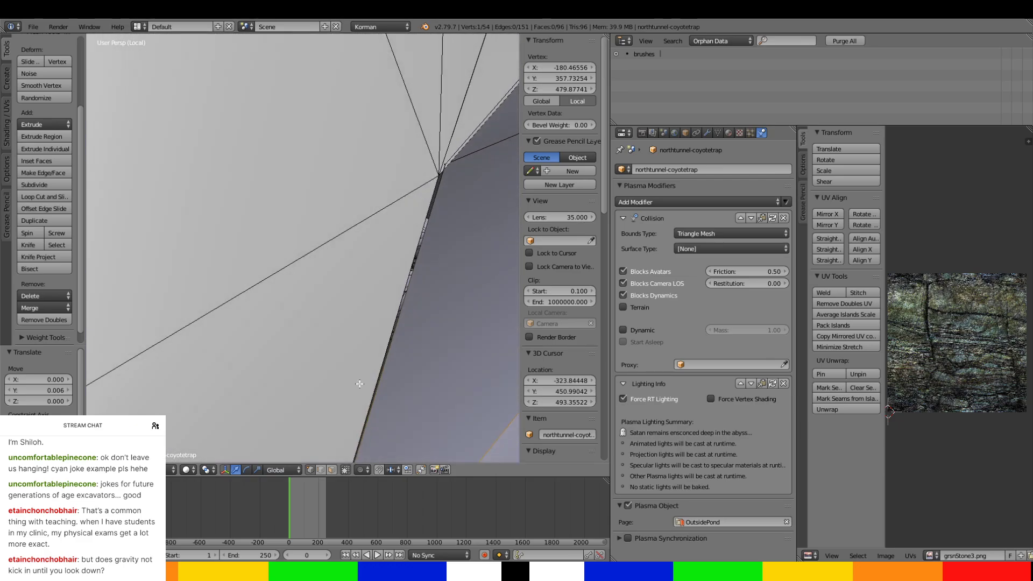
Select the tunnel opening's upper side corner vertex and align it with the cliff at about X -173.298, Y 363.176, Z 503.227.
right_click(444, 173)
middle_click_drag(436, 202, 377, 235, "shift")
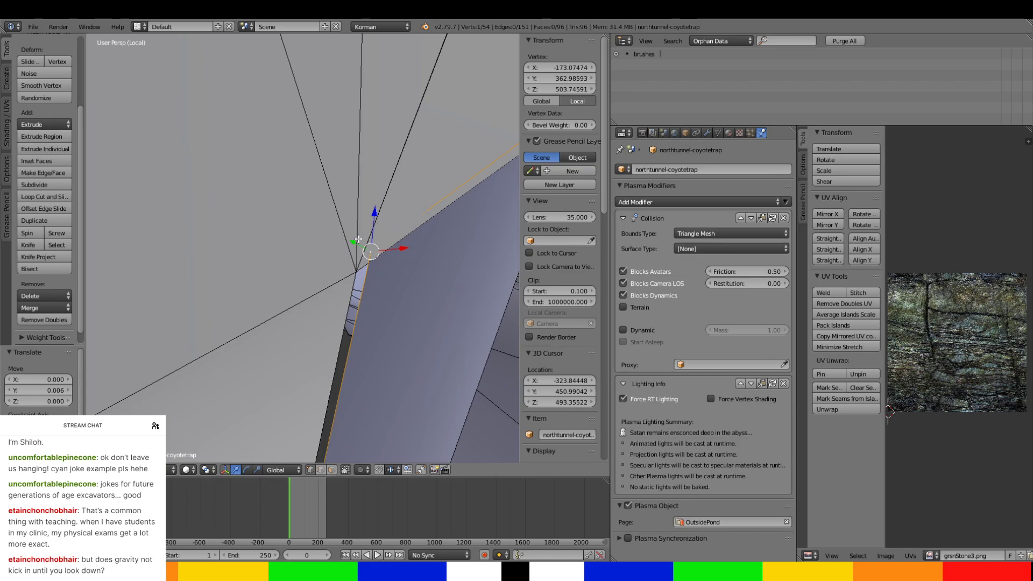
mouse_move(358, 240)
left_mouse_down()
mouse_move(348, 243)
mouse_move(386, 249)
mouse_move(366, 210)
mouse_move(359, 231)
left_mouse_up()
left_click_drag(388, 263, 361, 247)
middle_click_drag(303, 289, 328, 293)
scroll(264, 285, "down", 7)
middle_click_drag(329, 293, 181, 403, "shift")
scroll(181, 403, "up", 2)
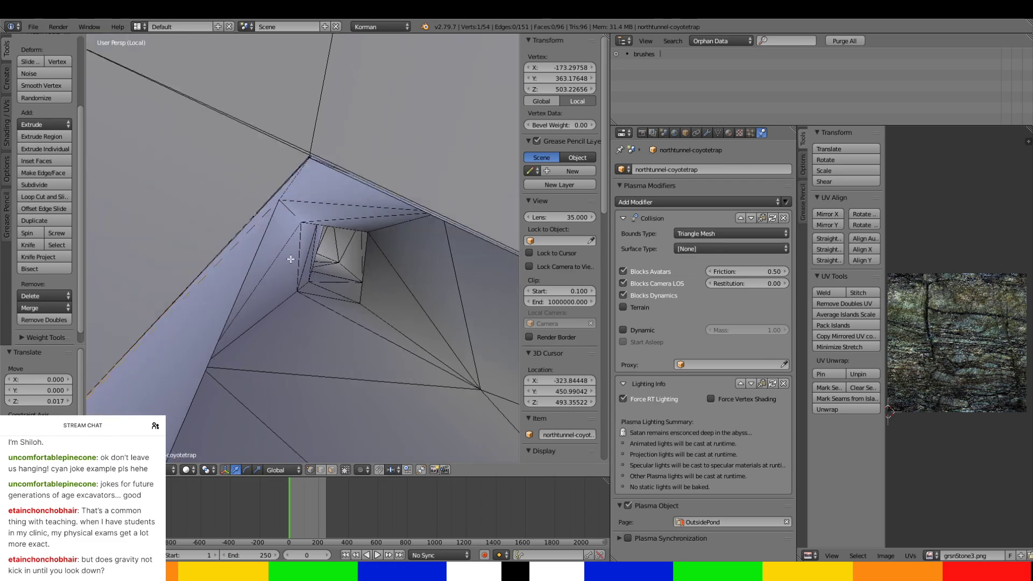
Select the tunnel opening's peak vertex and move it along X and Z to about X -161.177, Z 521.704.
scroll(290, 261, "up", 3)
middle_click_drag(290, 260, 275, 324)
right_click(279, 218)
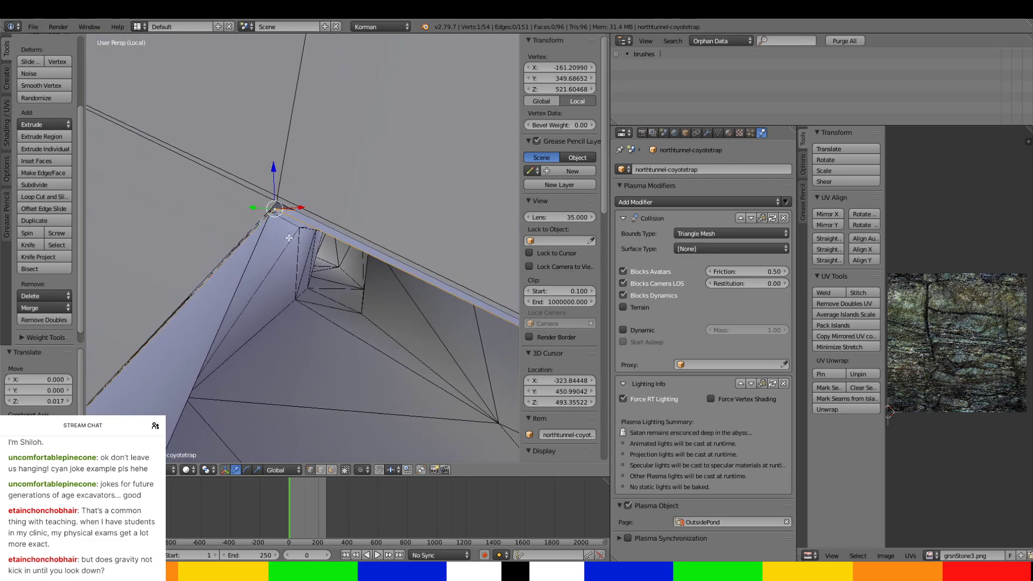
middle_click_drag(279, 217, 300, 229)
mouse_move(309, 168)
left_mouse_down()
mouse_move(302, 200)
mouse_move(308, 171)
left_mouse_up()
middle_click_drag(307, 171, 305, 170)
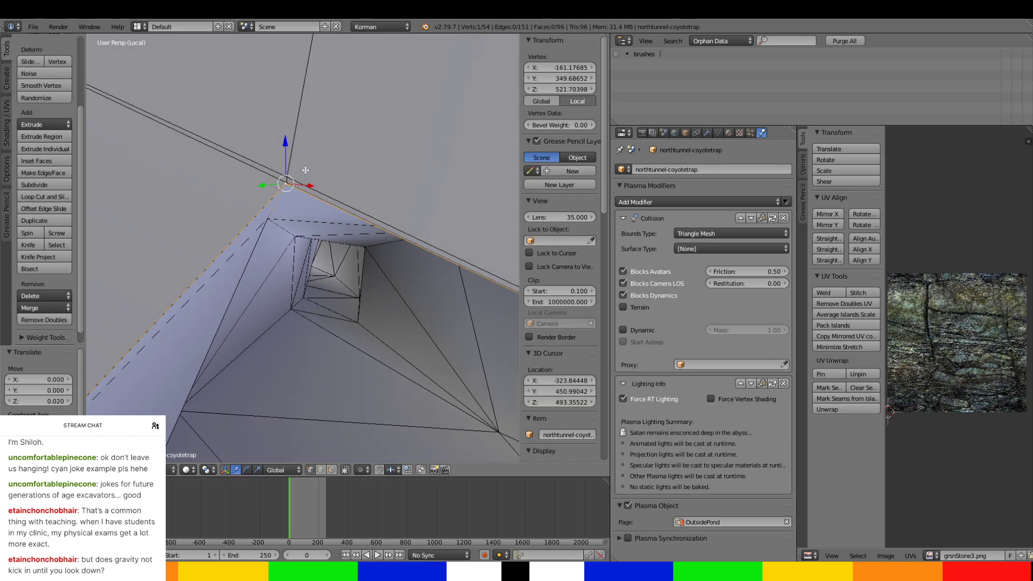
middle_click_drag(306, 254, 369, 298)
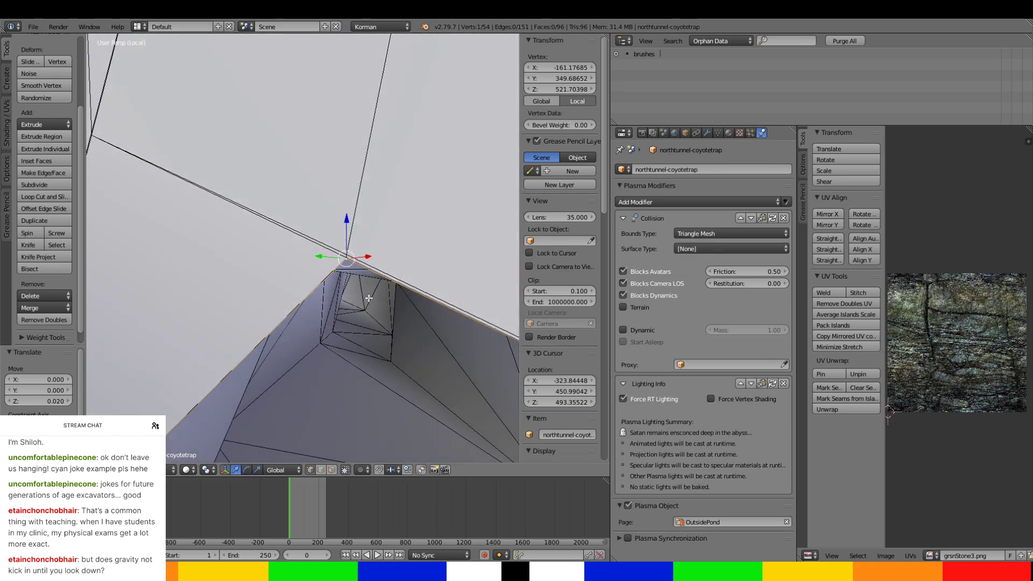
Switch to editing the extcliffs mesh and raise the cliff vertex at the opening's peak 1.926 along Z.
key("Tab")
right_click(347, 211)
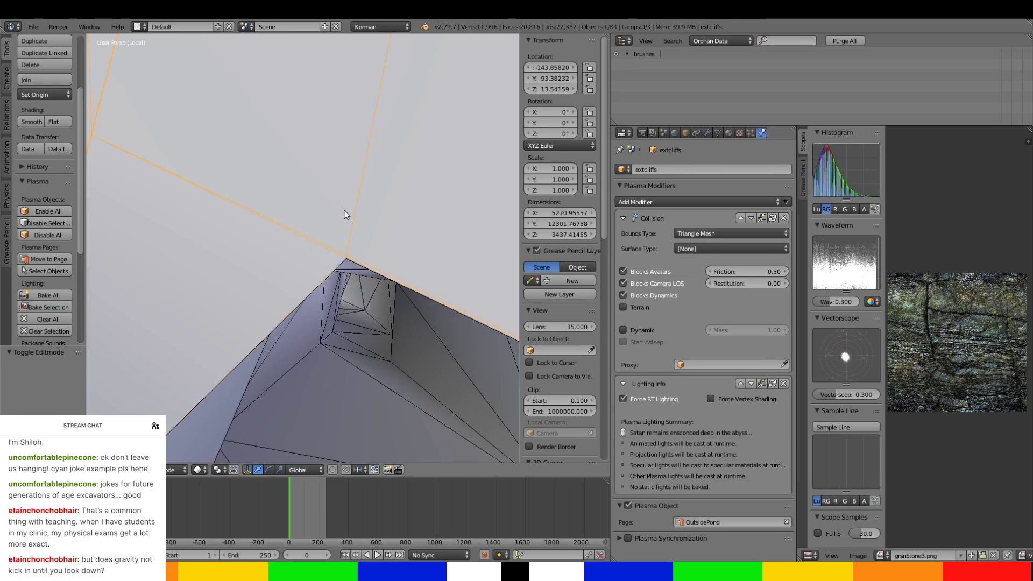
key("a")
right_click(348, 252)
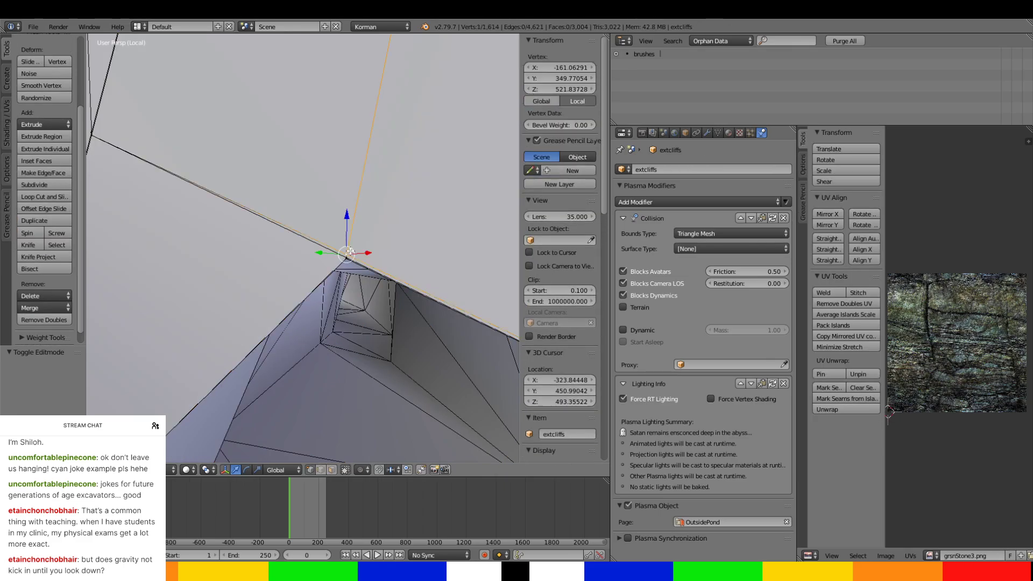
key("g")
key("z")
left_click(349, 182)
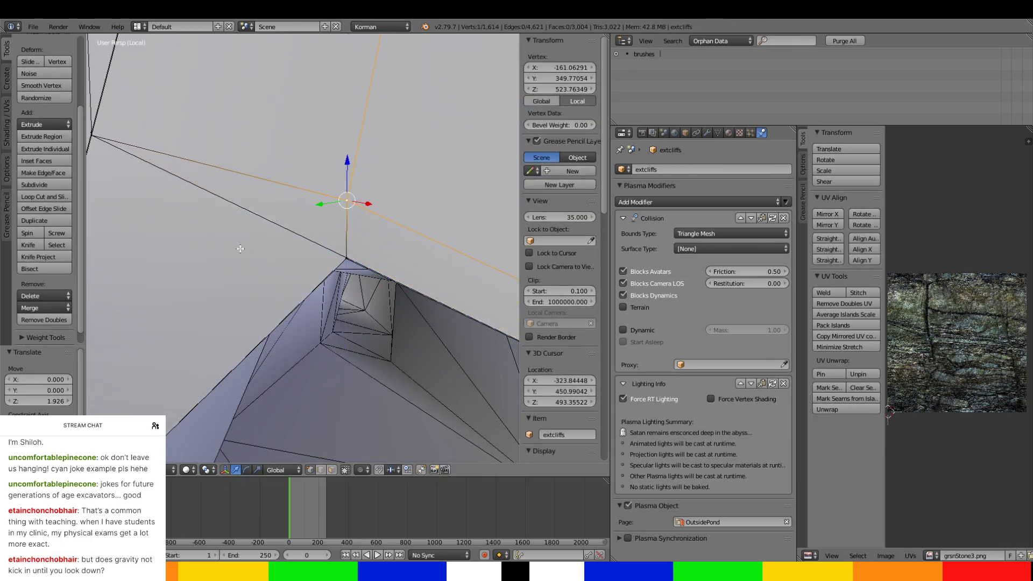
Select the neighbouring cliff vertex above the opening and move it 1.107 along X.
middle_click_drag(240, 247, 375, 309, "shift")
right_click(243, 206)
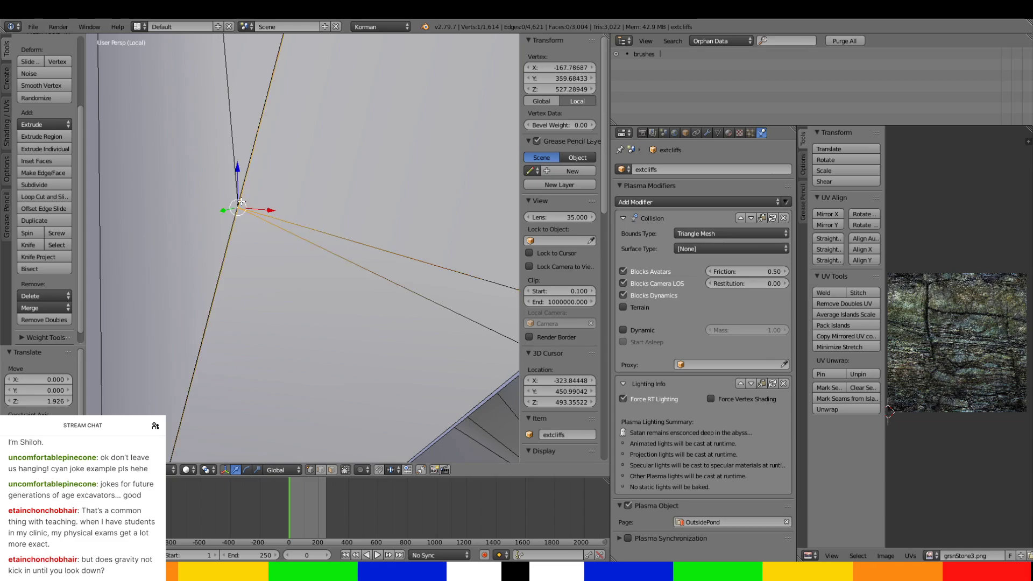
key("g")
key("x")
left_click(269, 229)
Try to move the cliff vertex at the opening's side corner, then undo the move.
middle_click_drag(269, 230, 293, 273)
right_click(246, 316)
key("g")
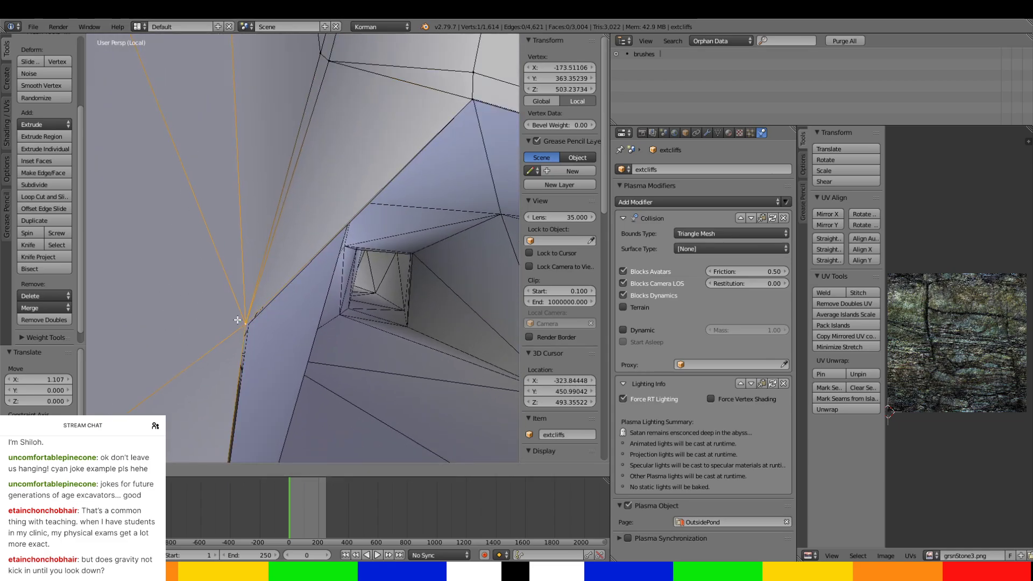
left_click(237, 320)
key("ctrl+z")
Select the cliff's top rim vertex above the tunnel opening and move it -0.281 along Y.
scroll(234, 322, "down", 4)
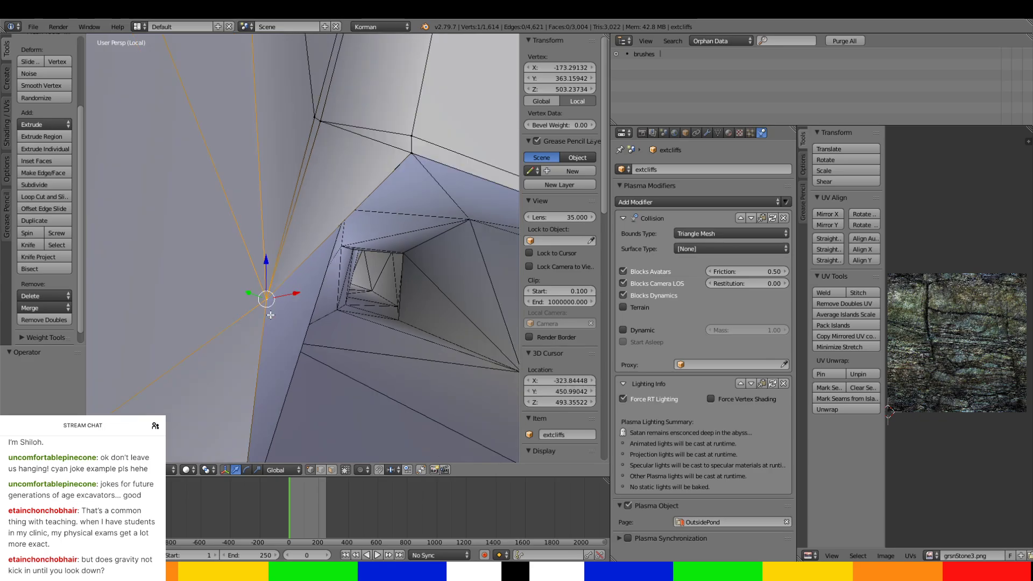
middle_click_drag(229, 325, 369, 71)
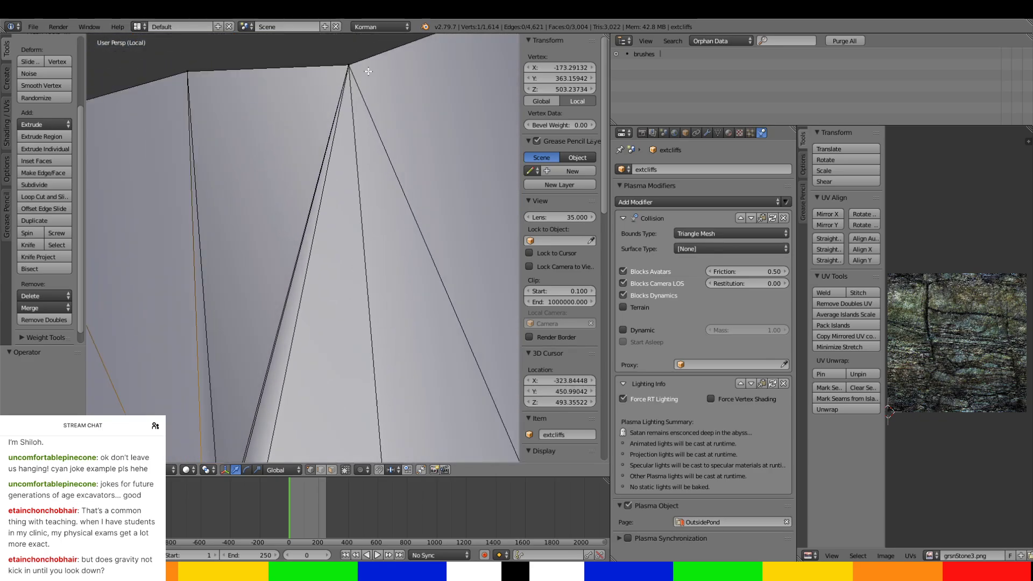
right_click(339, 63)
left_click_drag(335, 71, 336, 74)
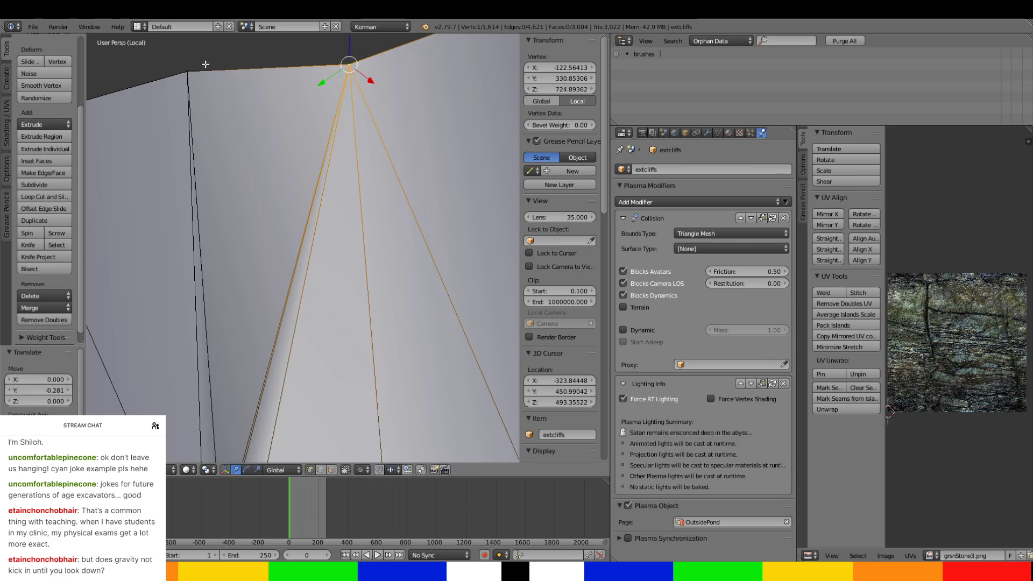
Reselect the cliff vertex just above the tunnel opening and move it 4.444 along X.
scroll(317, 180, "down", 4)
middle_click_drag(376, 278, 380, 137, "shift")
scroll(377, 140, "up", 3)
right_click(258, 237)
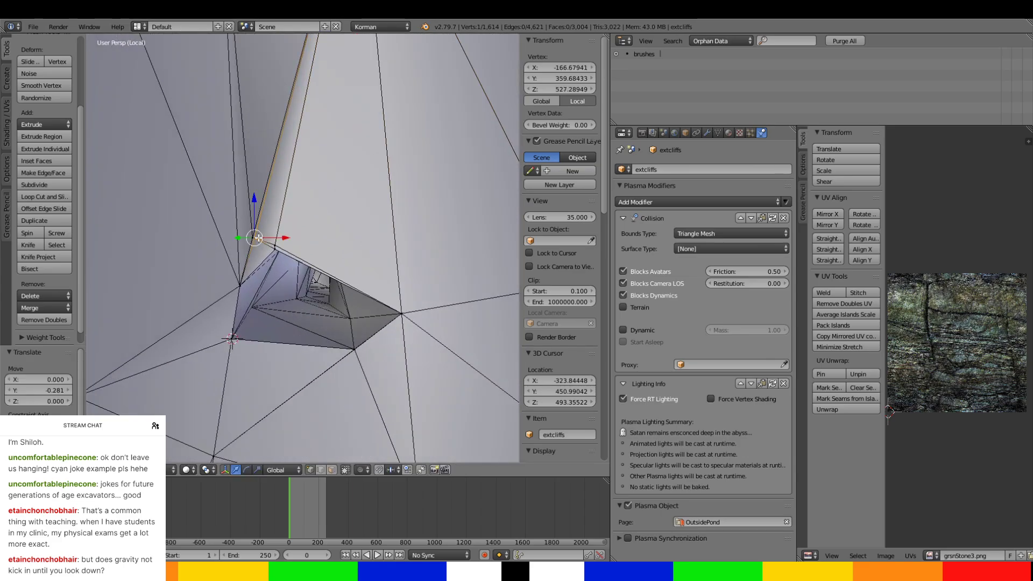
key("g")
key("x")
left_click_drag(279, 239, 278, 239)
middle_click_drag(279, 239, 285, 298)
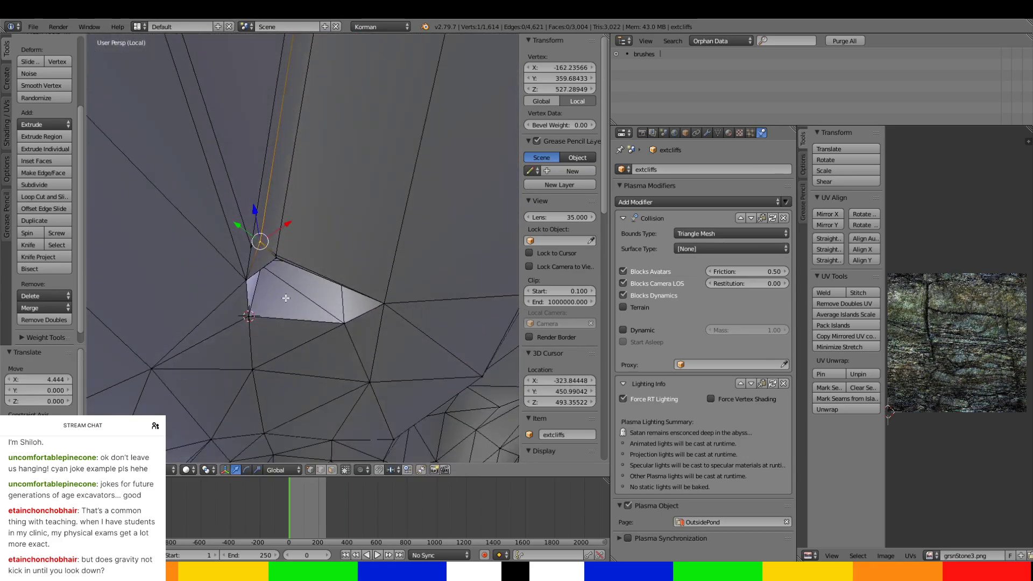
Move the cliff vertex above the opening's peak along X and Z to about X -157.030, Z 524.883.
right_click(278, 250)
scroll(278, 250, "up", 2)
scroll(279, 250, "up", 1)
left_click_drag(284, 239, 293, 230)
middle_click_drag(293, 230, 262, 161)
left_click_drag(267, 200, 267, 186)
middle_click_drag(267, 186, 252, 188)
scroll(280, 221, "down", 4)
middle_click_drag(303, 237, 362, 340)
scroll(285, 226, "up", 3)
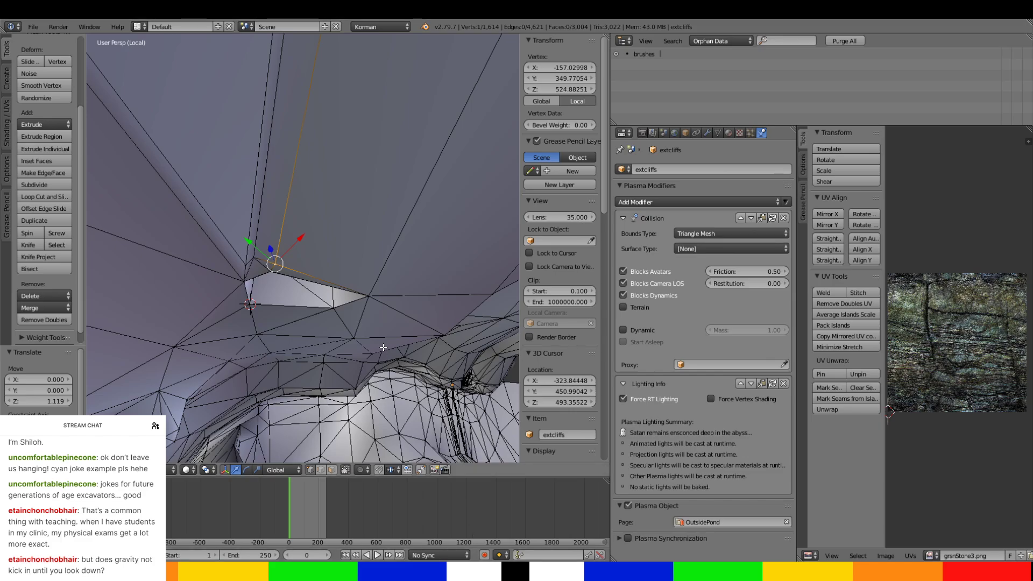
Leave mesh editing and examine the reshaped cliff around the tunnel opening from several sides.
middle_click_drag(382, 346, 294, 264)
scroll(294, 264, "down", 2)
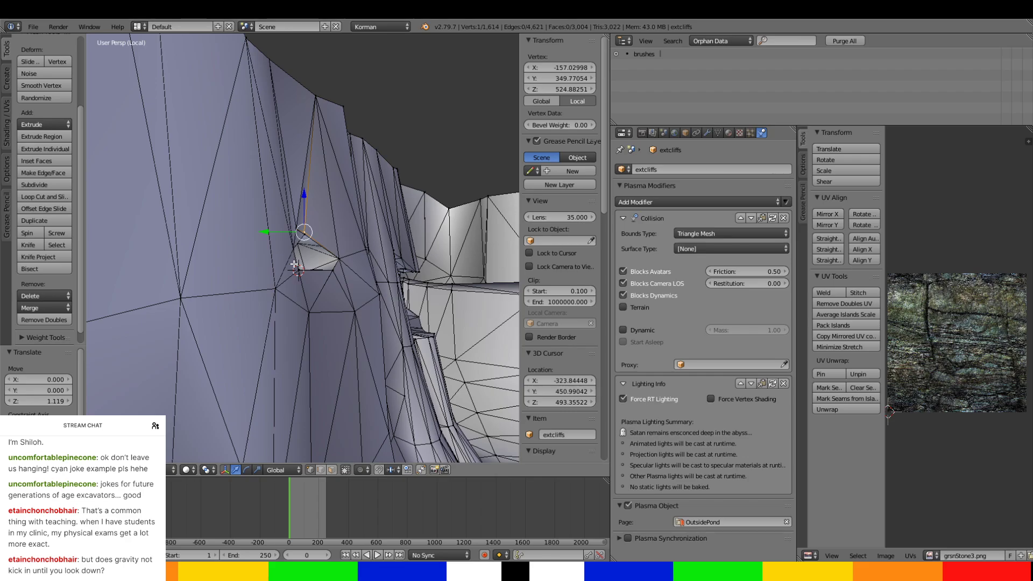
middle_click_drag(294, 264, 313, 364)
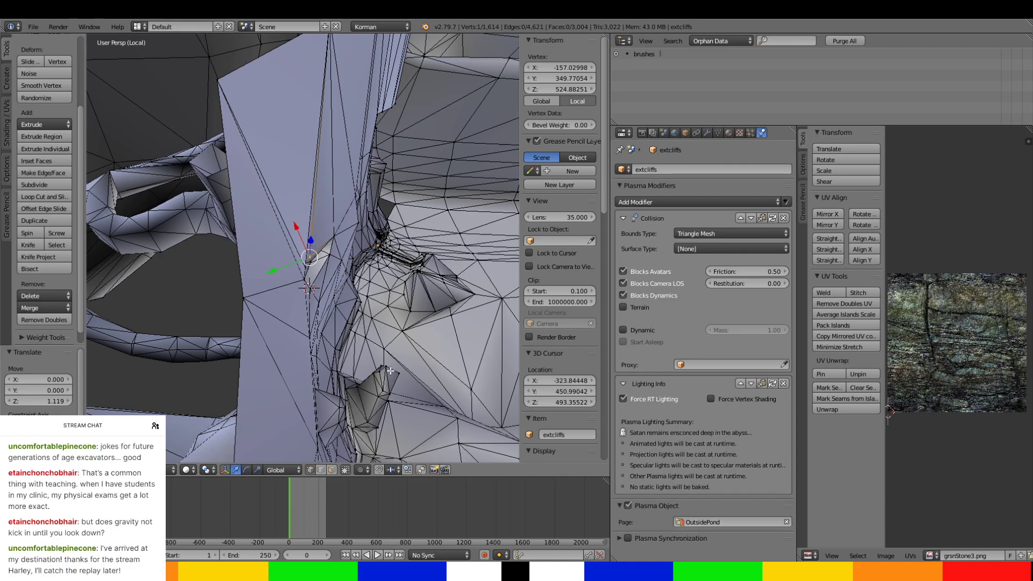
key("Tab")
middle_click_drag(388, 376, 289, 300)
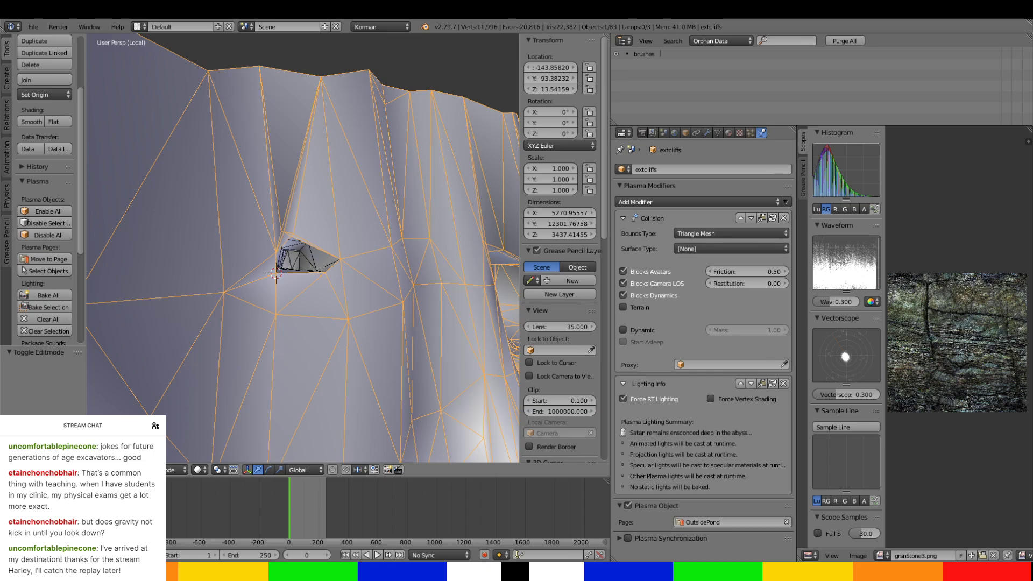
middle_click_drag(331, 363, 503, 309)
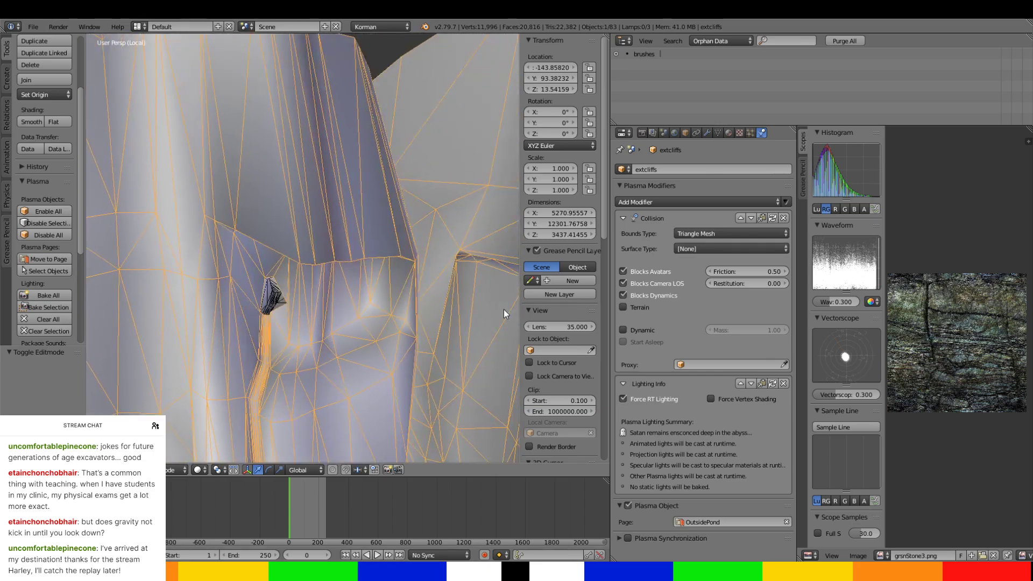
middle_click_drag(303, 321, 340, 277)
Select the northtunnel-coyotetrap object and assign it to the NorthwardTunnels Plasma page.
right_click(300, 221)
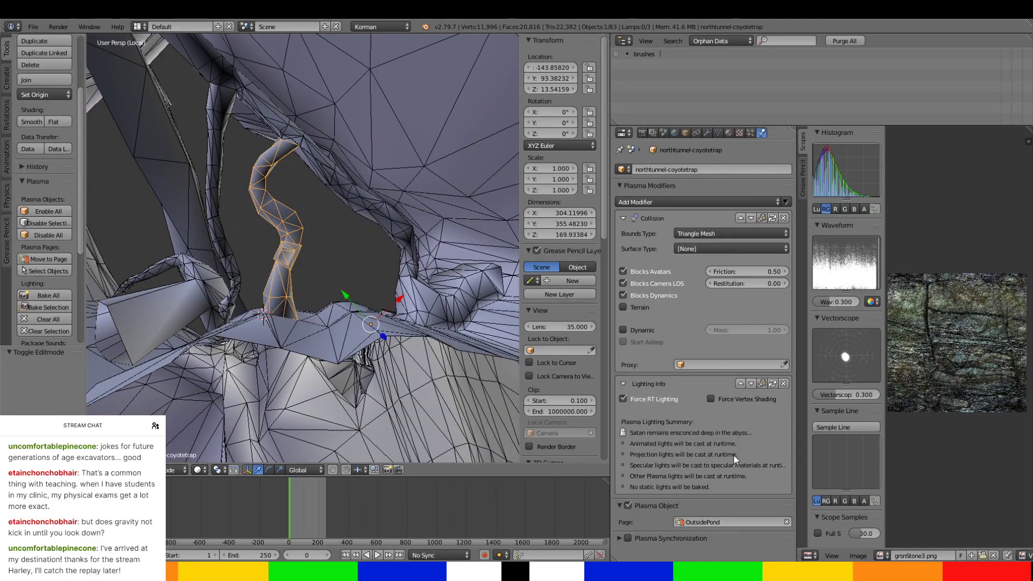
left_click(742, 520)
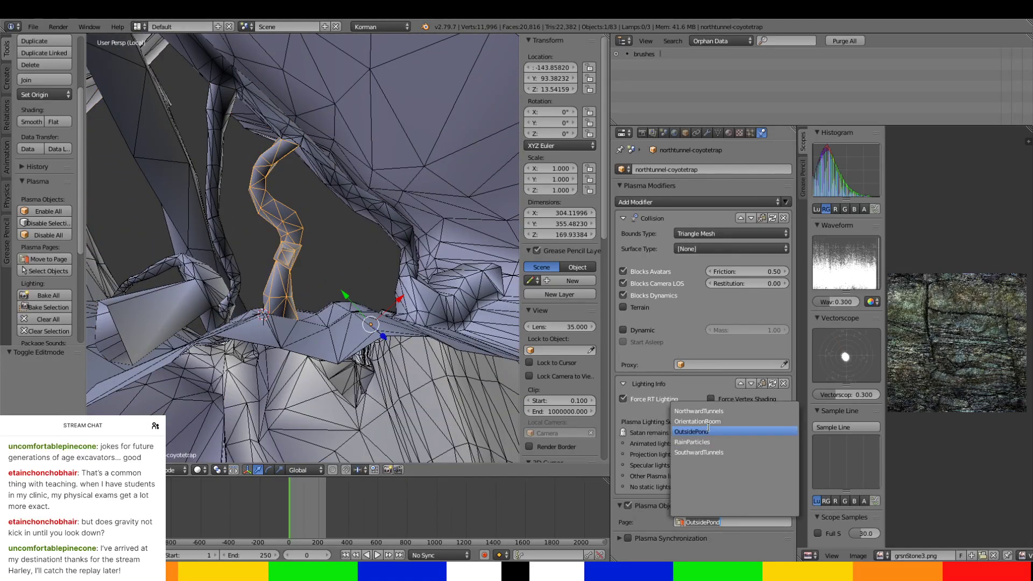
left_click(708, 408)
scroll(366, 333, "down", 3)
scroll(365, 333, "down", 3)
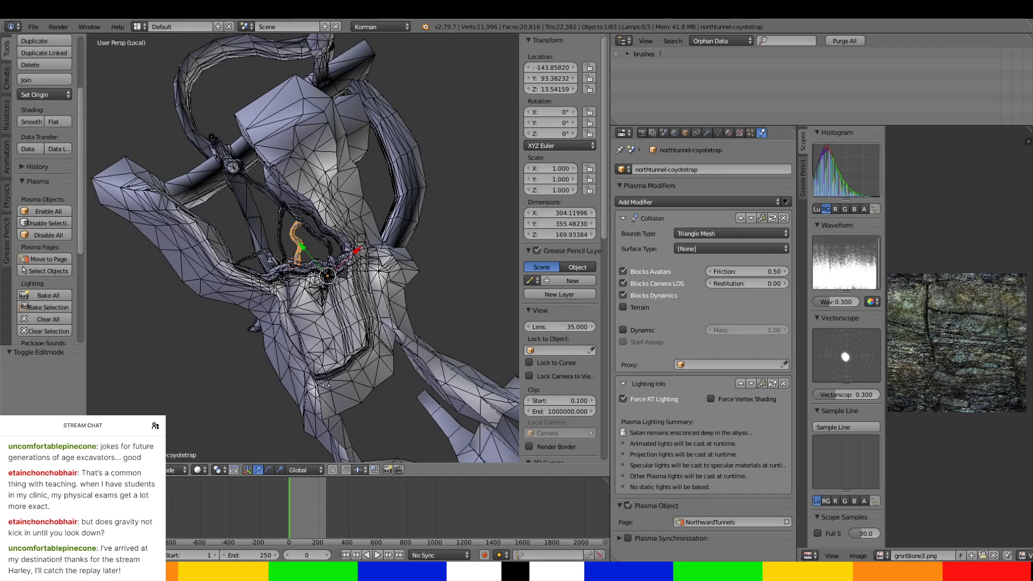
Examine the whole tunnel network and the passages still joined to the exterior cliffs mesh.
middle_click_drag(366, 333, 270, 306)
scroll(372, 340, "down", 4)
scroll(276, 376, "up", 2)
middle_click_drag(283, 306, 288, 314)
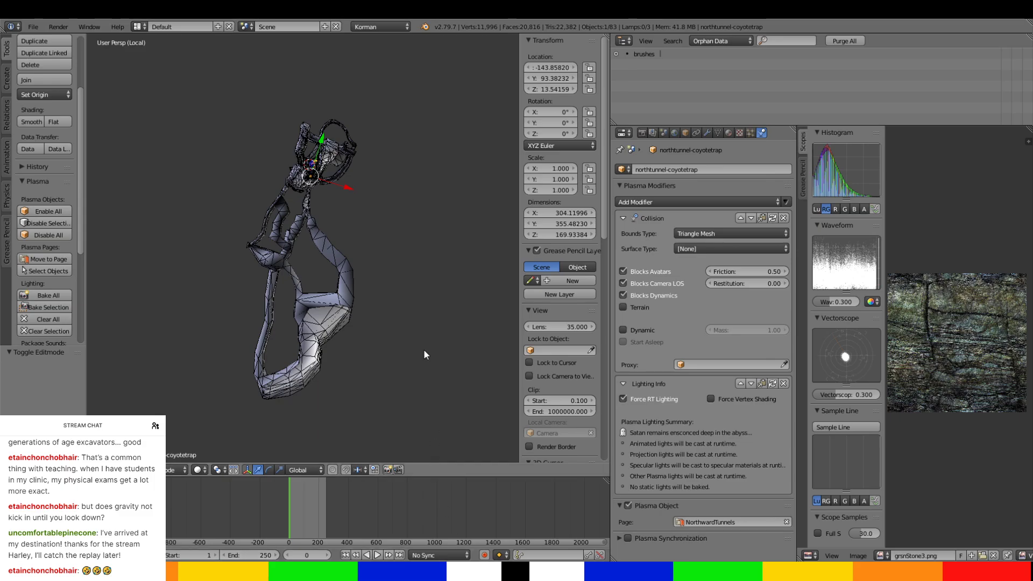
scroll(424, 349, "up", 5)
middle_click_drag(424, 349, 96, 356)
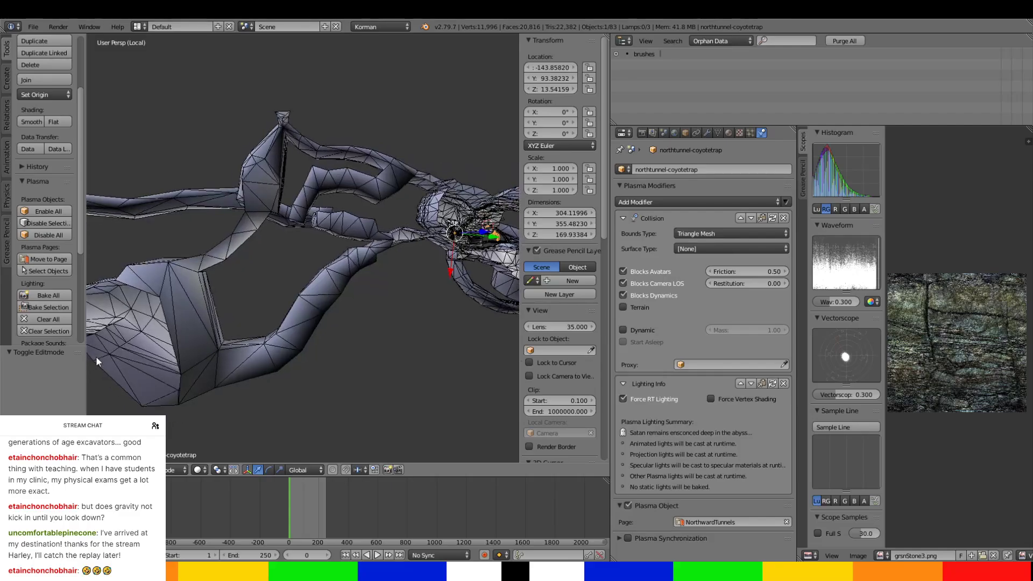
middle_click_drag(279, 299, 151, 360, "shift")
scroll(216, 323, "up", 4)
scroll(254, 333, "up", 4)
scroll(254, 333, "down", 2)
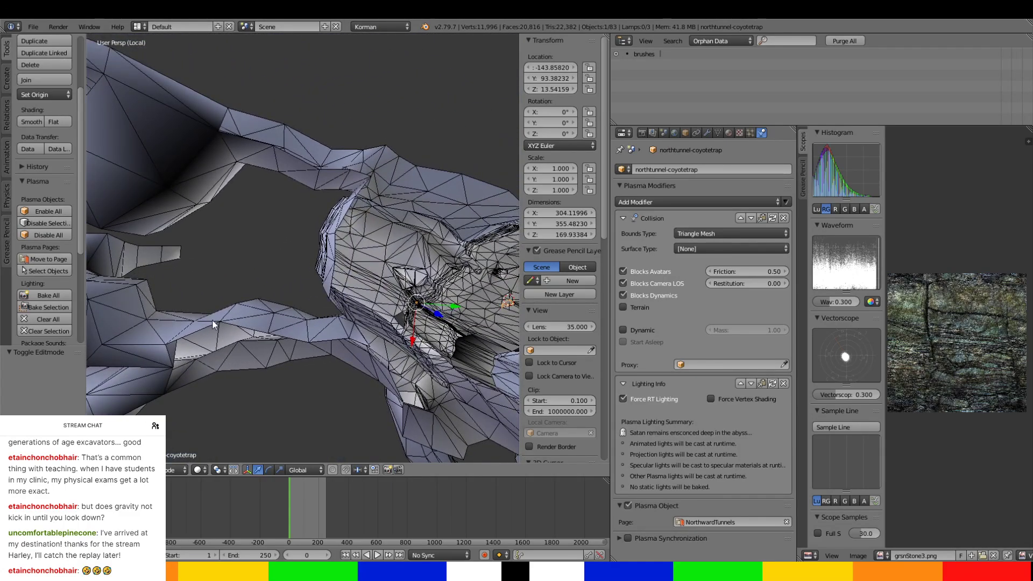
middle_click_drag(213, 319, 306, 328)
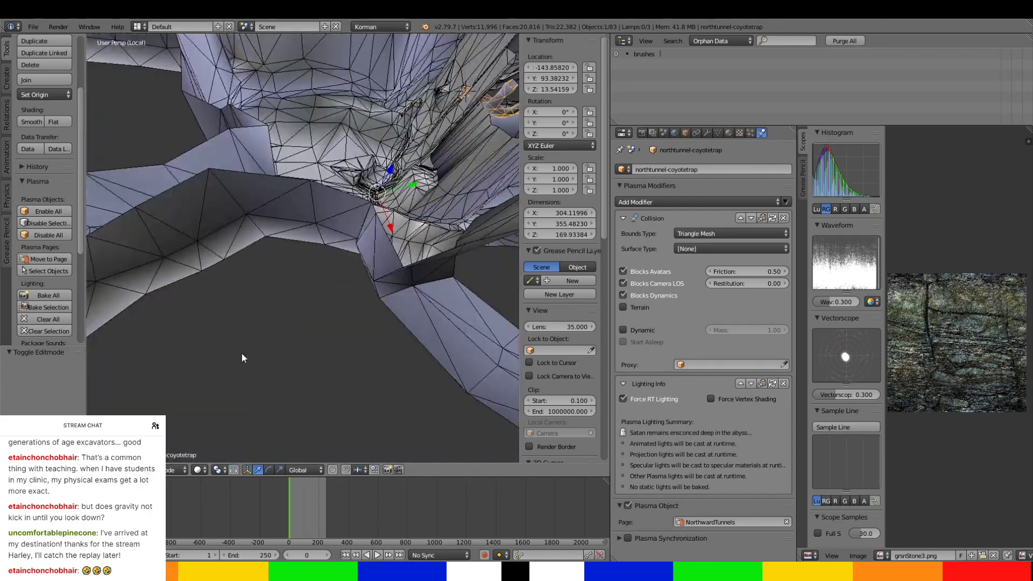
Switch mesh editing from northtunnel-coyotetrap to the extcliffs object and set it to face selection.
key("Tab")
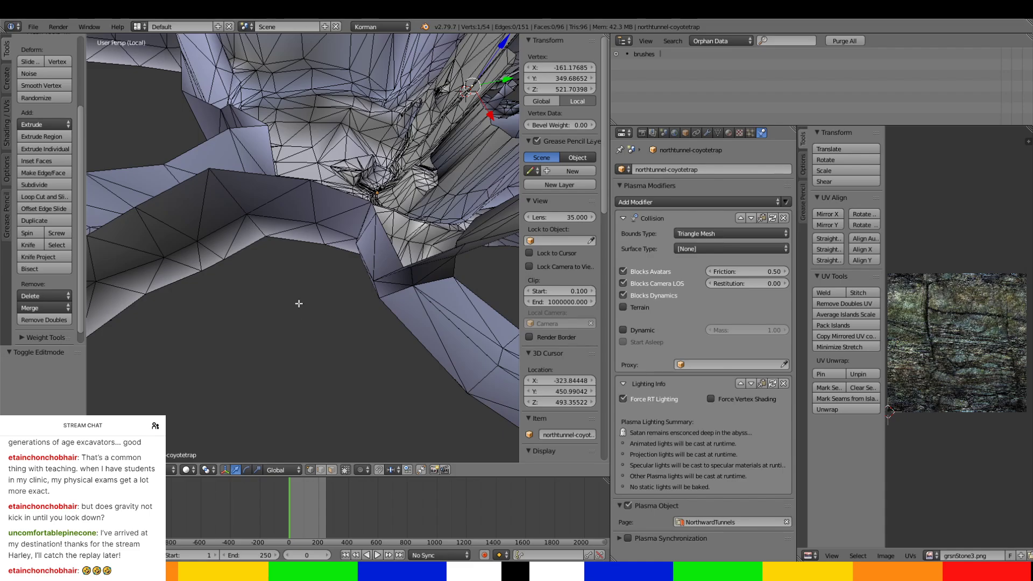
key("Tab")
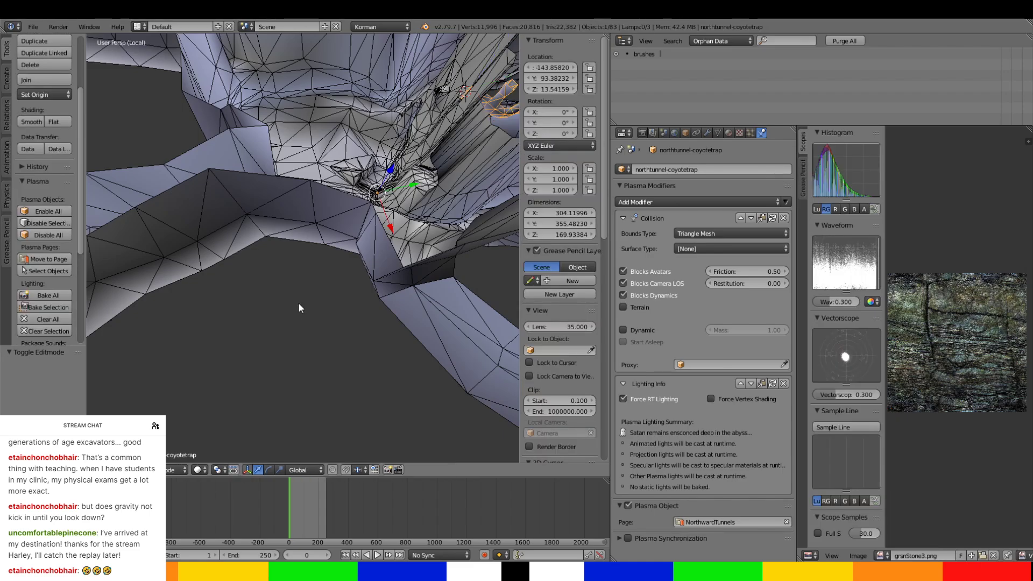
right_click(277, 211)
key("Tab")
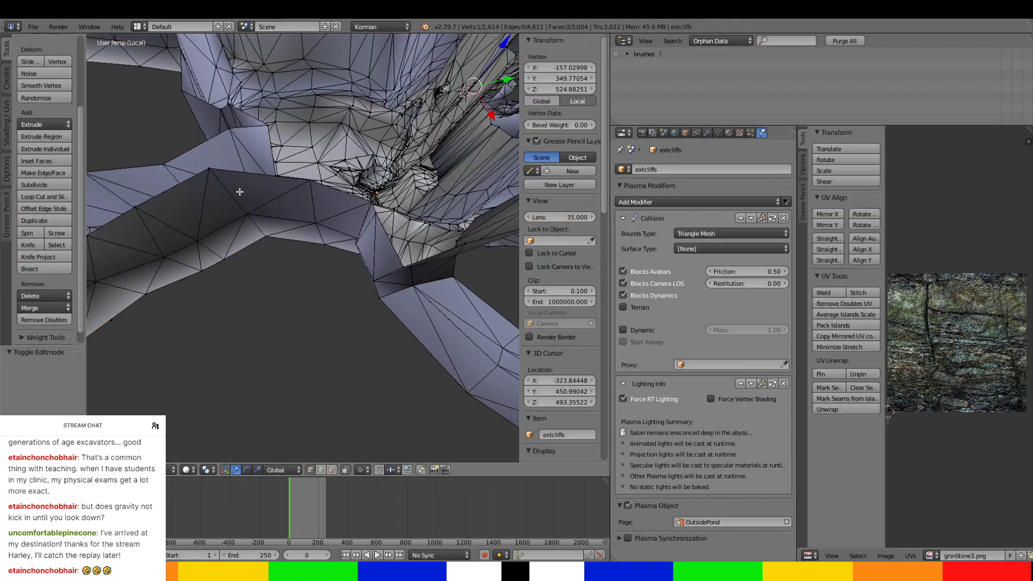
key("Tab")
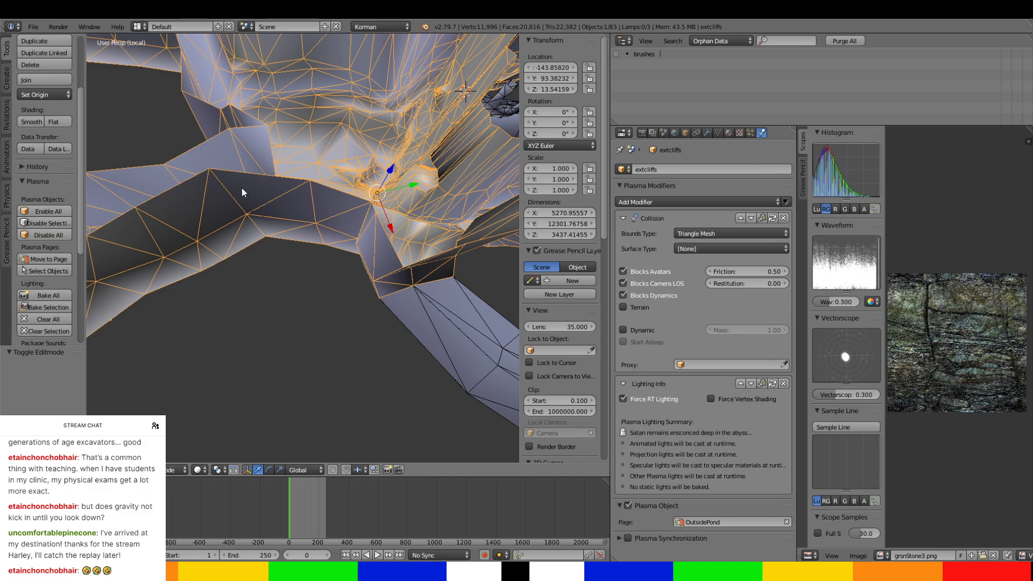
key("Tab")
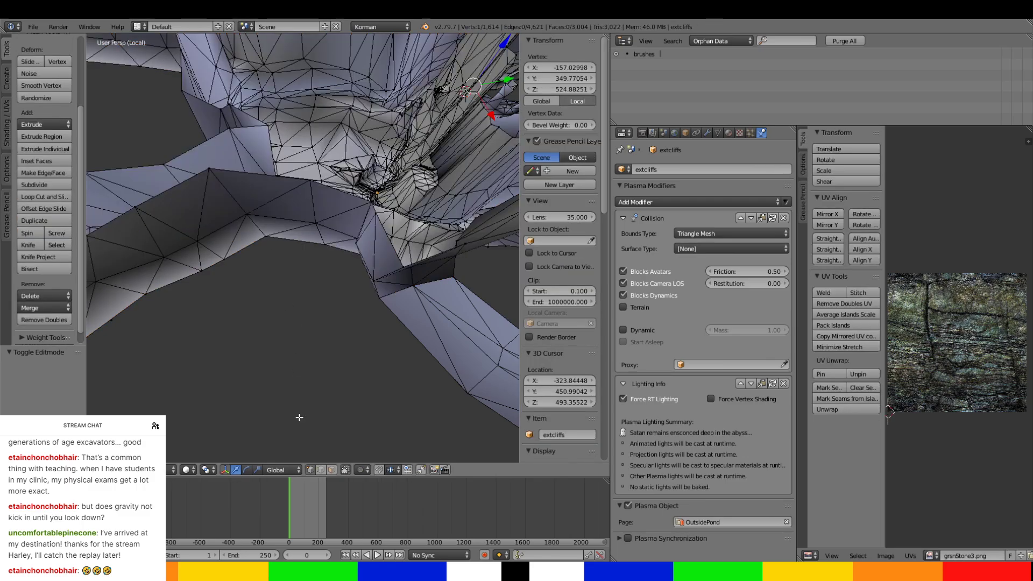
left_click(331, 470)
Select the first wall and floor faces of the passage at its bend beside the exterior cliffs.
right_click(235, 197)
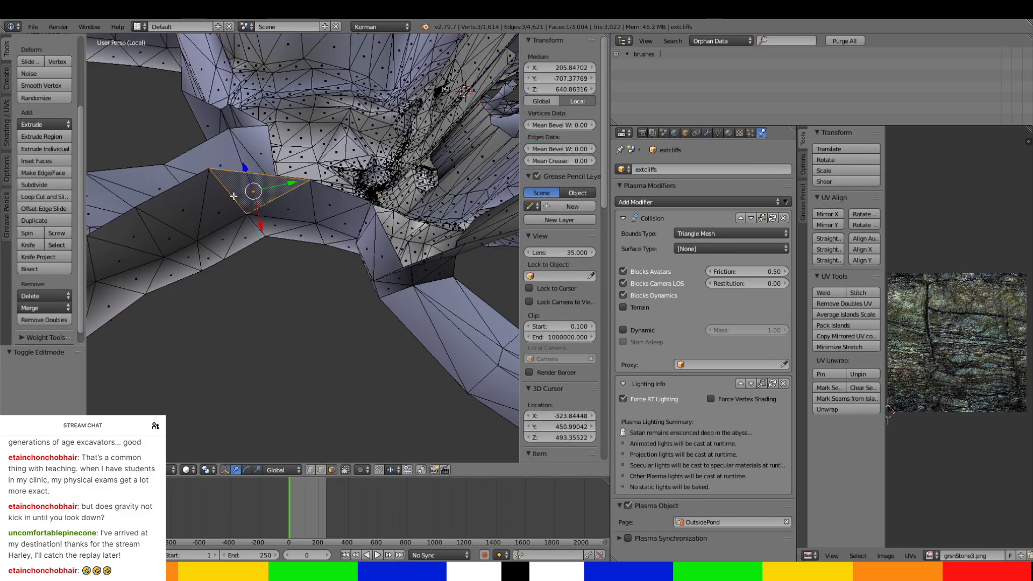
right_click(296, 236, "ctrl")
middle_click_drag(296, 235, 275, 290)
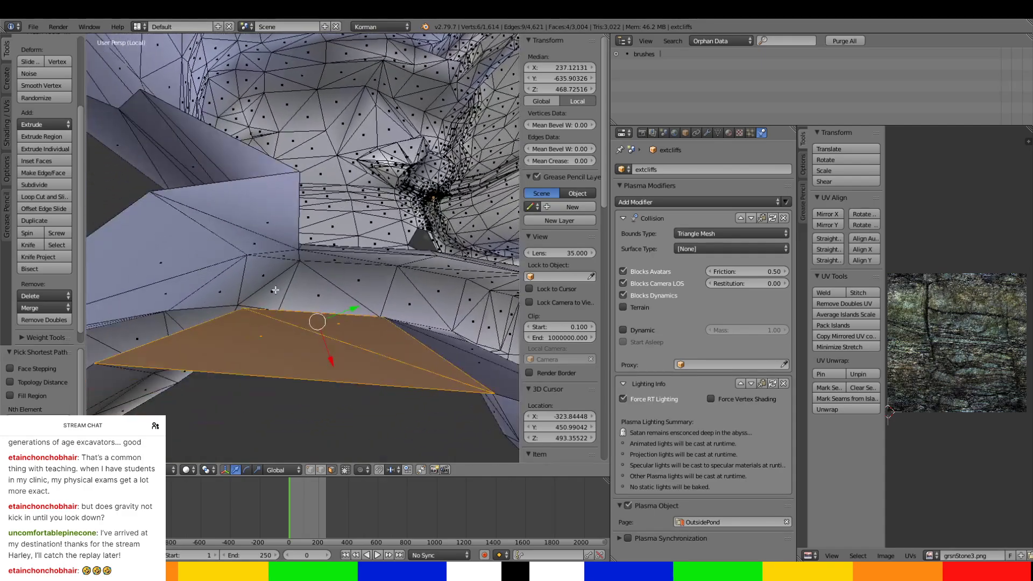
right_click(266, 217, "ctrl")
right_click(179, 254, "ctrl")
middle_click_drag(184, 254, 237, 239)
middle_click_drag(321, 327, 292, 277)
Extend the face selection around the passage bend, covering both walls and the narrow floor strip between them.
right_click(271, 130, "ctrl")
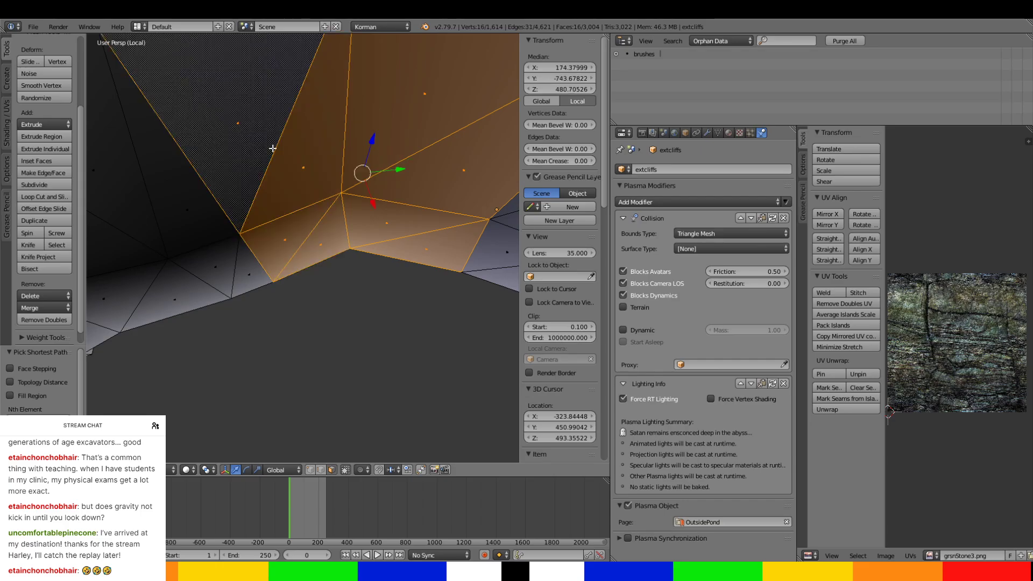
middle_click_drag(273, 148, 354, 245)
right_click(239, 204, "ctrl")
right_click(276, 213, "ctrl")
right_click(353, 352, "ctrl")
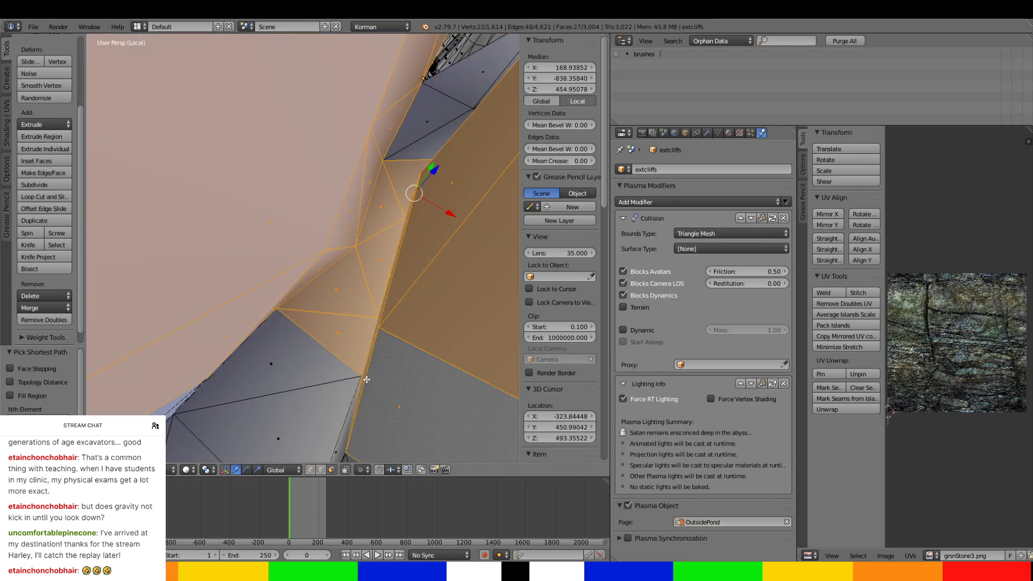
right_click(258, 356, "ctrl")
middle_click_drag(252, 362, 240, 312)
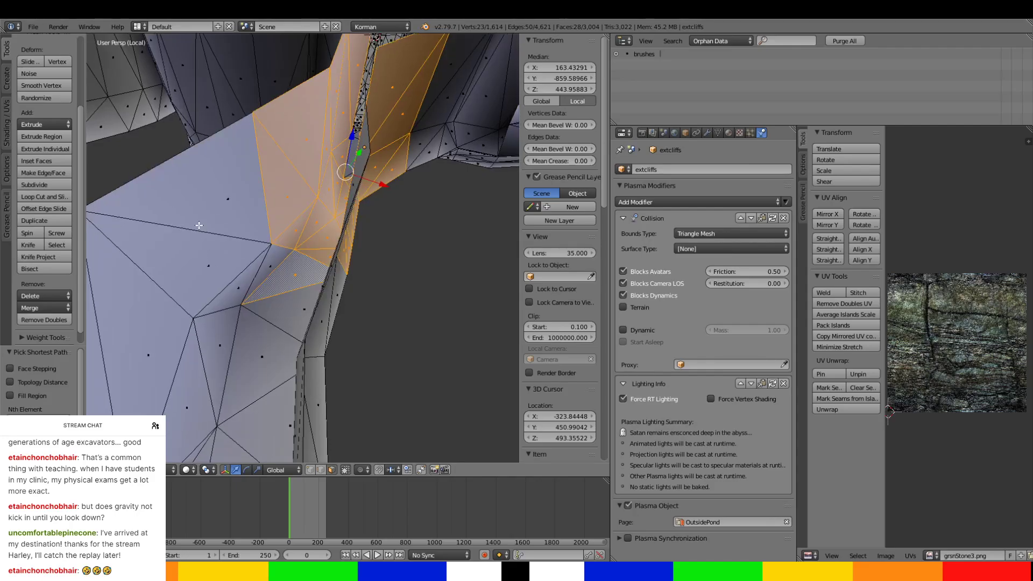
Add the next tall side-wall faces and adjoining floor faces beyond the passage's narrow stretch.
right_click(201, 224, "ctrl")
middle_click_drag(203, 226, 270, 263)
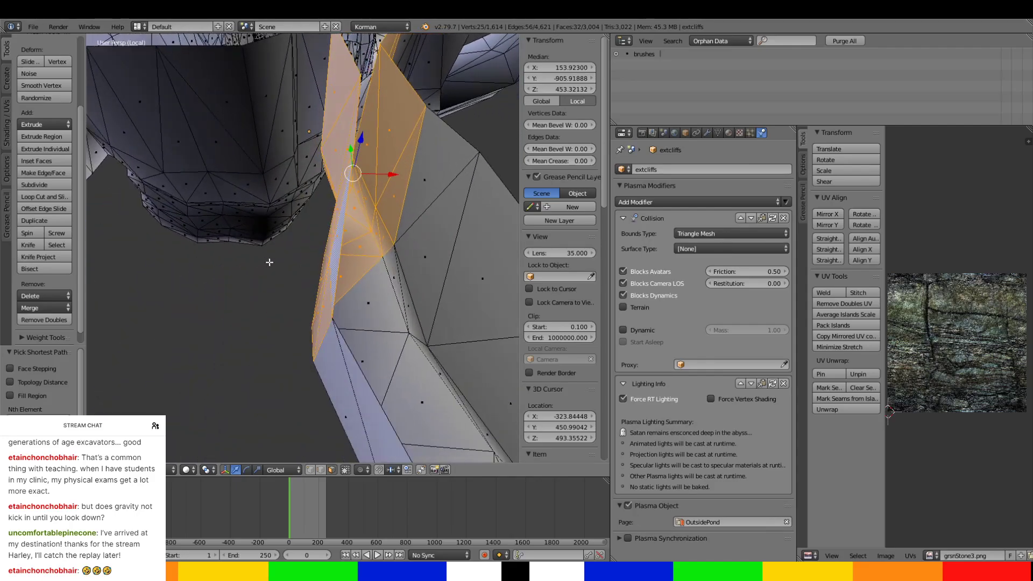
right_click(388, 313, "ctrl")
right_click(404, 293, "ctrl")
right_click(454, 284, "ctrl")
right_click(435, 388, "ctrl")
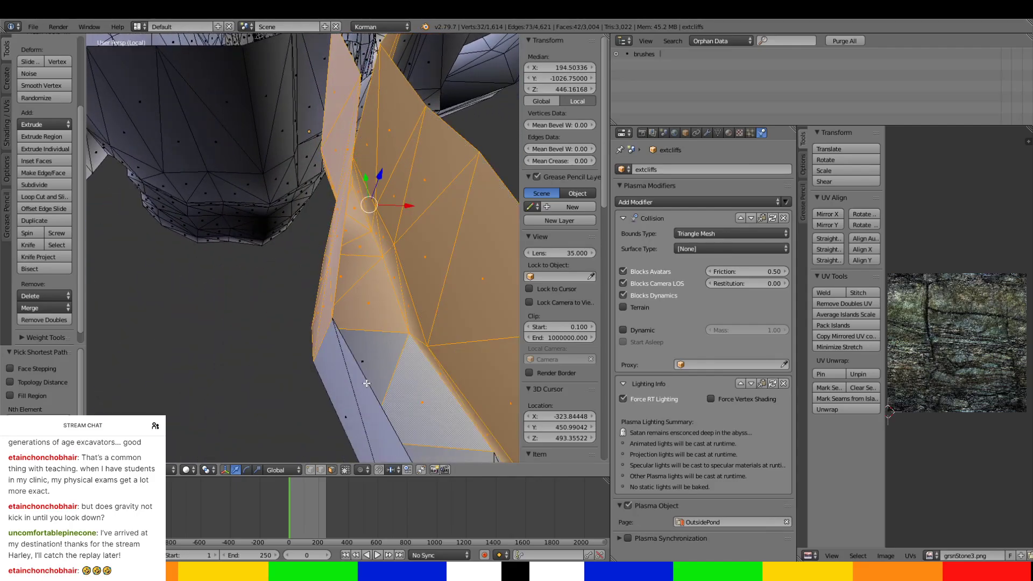
Extend the face selection along the passage's floor and walls up to the fork.
right_click(367, 383, "ctrl")
middle_click_drag(391, 389, 354, 407)
right_click(408, 388, "ctrl")
middle_click_drag(412, 388, 306, 367)
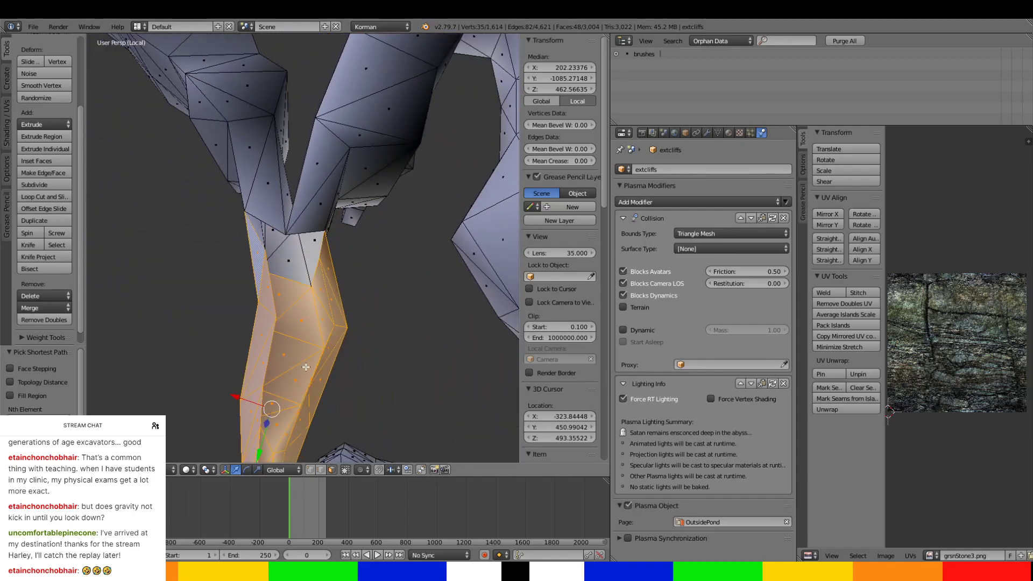
right_click(308, 188, "ctrl")
right_click(314, 242, "ctrl")
middle_click_drag(291, 242, 356, 137)
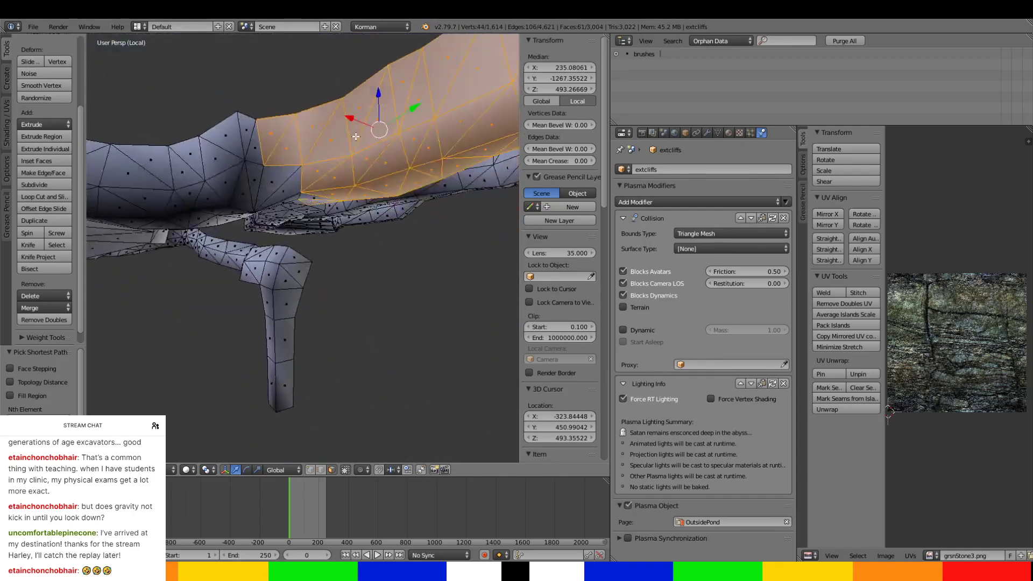
Add the remaining wall and lower-edge faces before the fork's corner and undo the stray face pick.
right_click(278, 172, "ctrl")
middle_click_drag(278, 172, 251, 169)
scroll(304, 211, "up", 3)
right_click(286, 216, "ctrl")
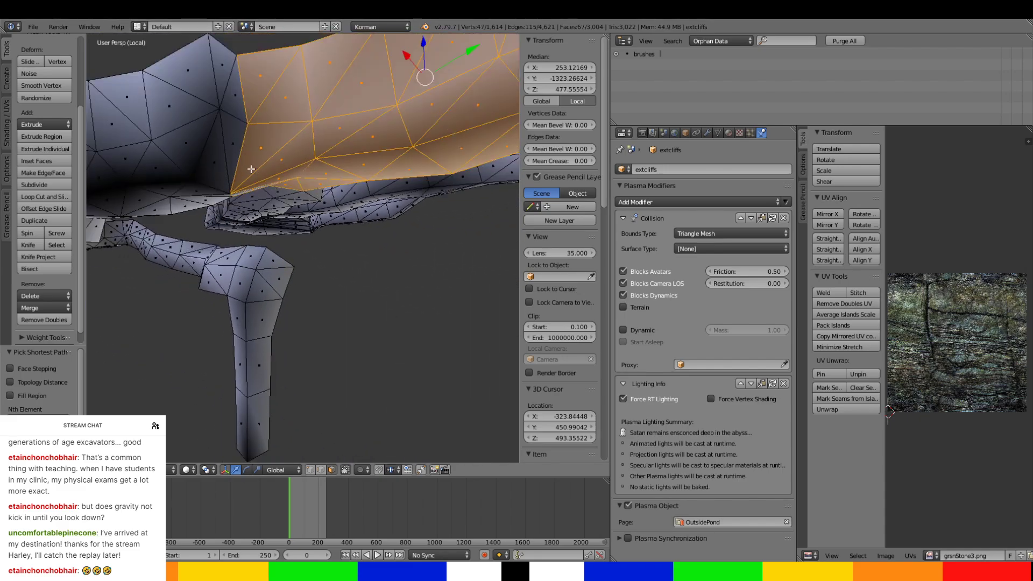
right_click(226, 67)
key("ctrl+z")
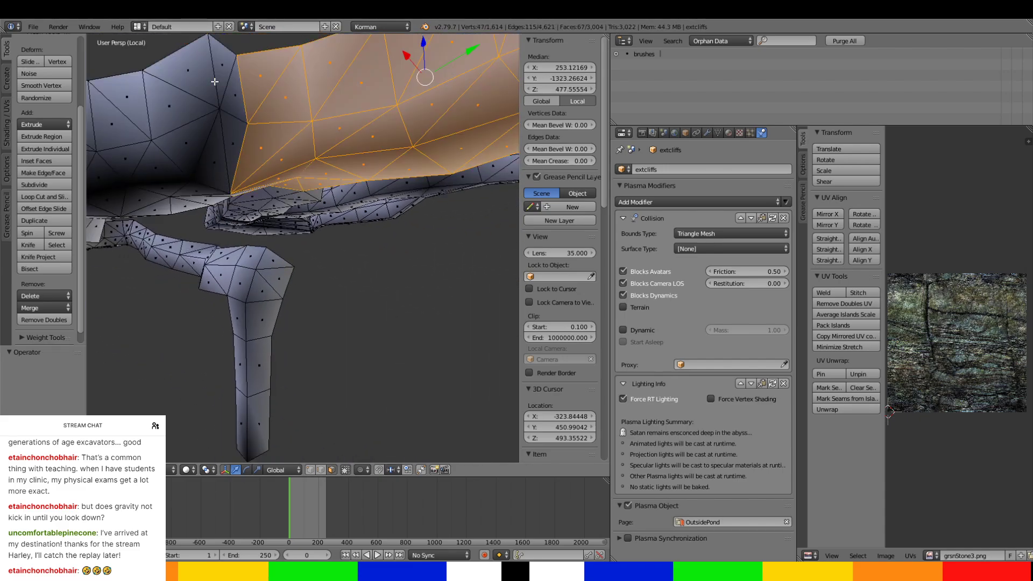
Add the outer wall and lower faces around the fork's corner, undoing the pick that replaces the selection.
right_click(215, 81, "ctrl")
right_click(211, 76, "ctrl")
middle_click_drag(211, 76, 219, 223)
right_click(214, 225)
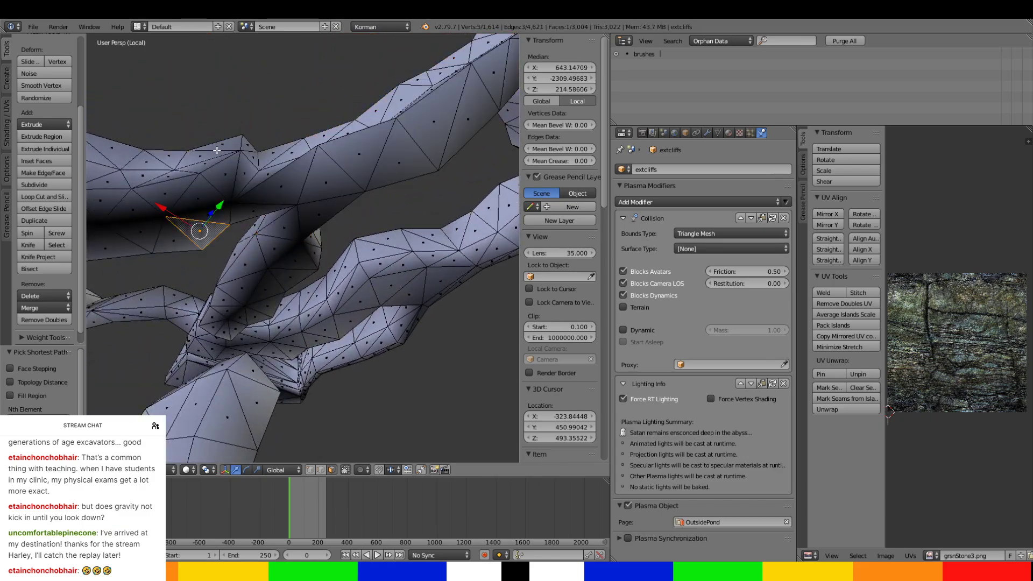
key("ctrl+z")
right_click(201, 227, "ctrl")
right_click(221, 162, "ctrl")
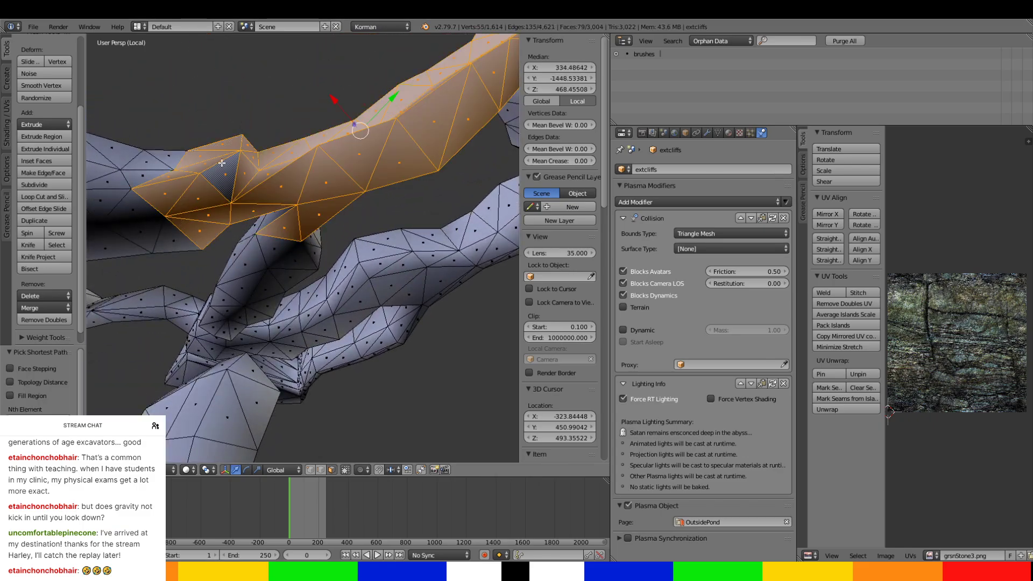
Add the lower faces just past the fork's corner to the passage selection.
right_click(166, 229, "ctrl")
right_click(150, 210, "ctrl")
middle_click_drag(151, 210, 227, 396)
scroll(227, 395, "down", 4)
middle_click_drag(180, 221, 331, 241)
scroll(332, 241, "up", 2)
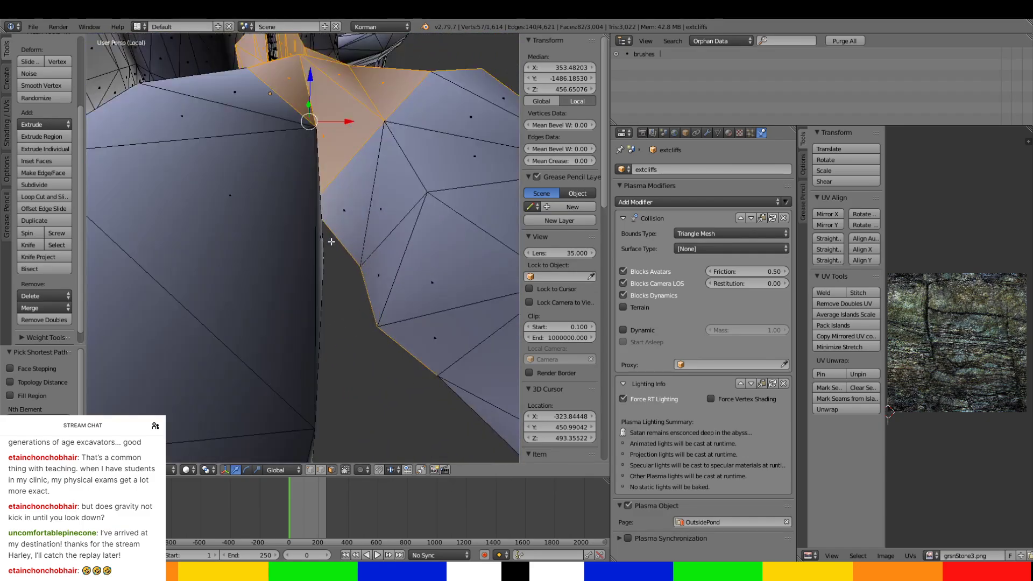
Add the floor and wall faces where the passage widens beyond the fork.
right_click(347, 215, "ctrl")
right_click(445, 93, "ctrl")
right_click(388, 256, "ctrl")
right_click(428, 313, "ctrl")
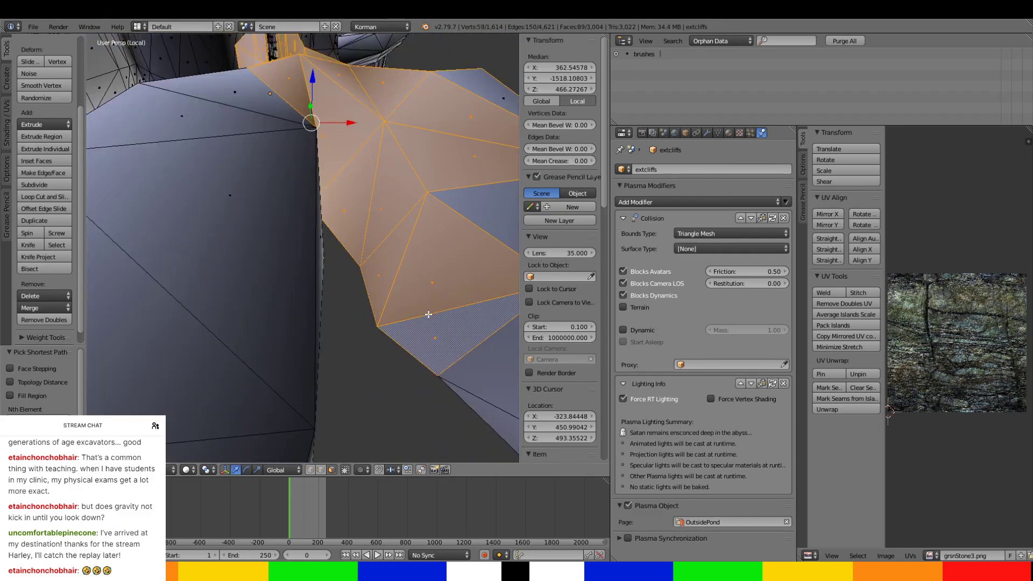
right_click(485, 206, "ctrl")
scroll(460, 176, "down", 3)
right_click(412, 189, "ctrl")
middle_click_drag(411, 189, 255, 169)
Restore the lost passage selection and add the next wall faces and lower-edge faces beyond the fork.
right_click(194, 174)
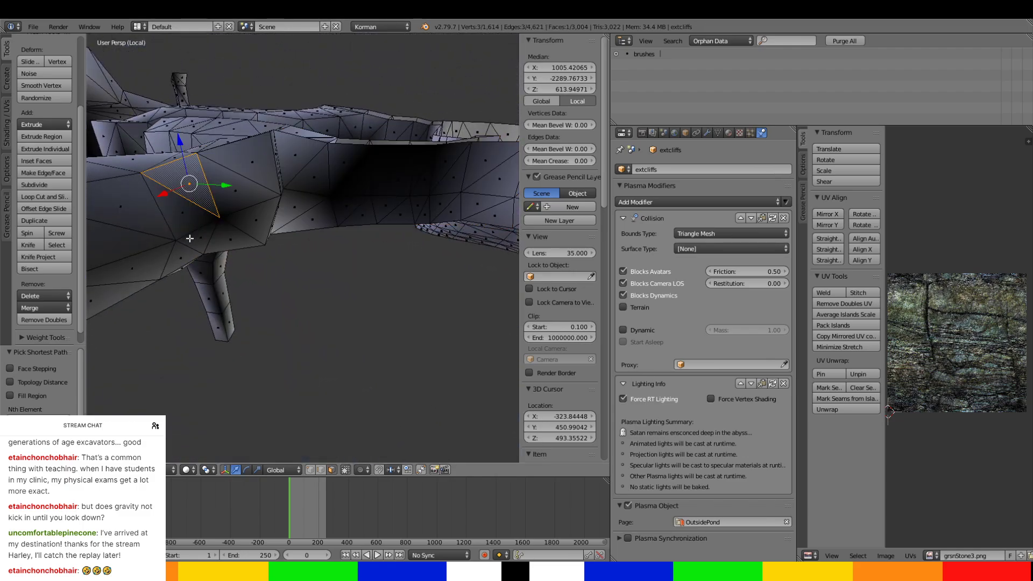
key("ctrl+z")
right_click(187, 183, "ctrl")
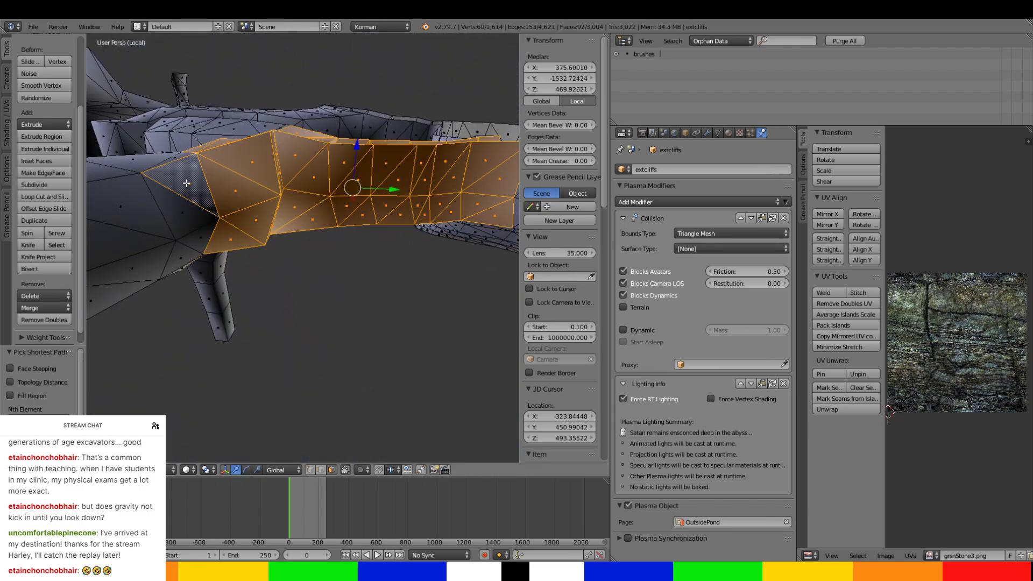
right_click(189, 257, "ctrl")
middle_click_drag(189, 257, 156, 139)
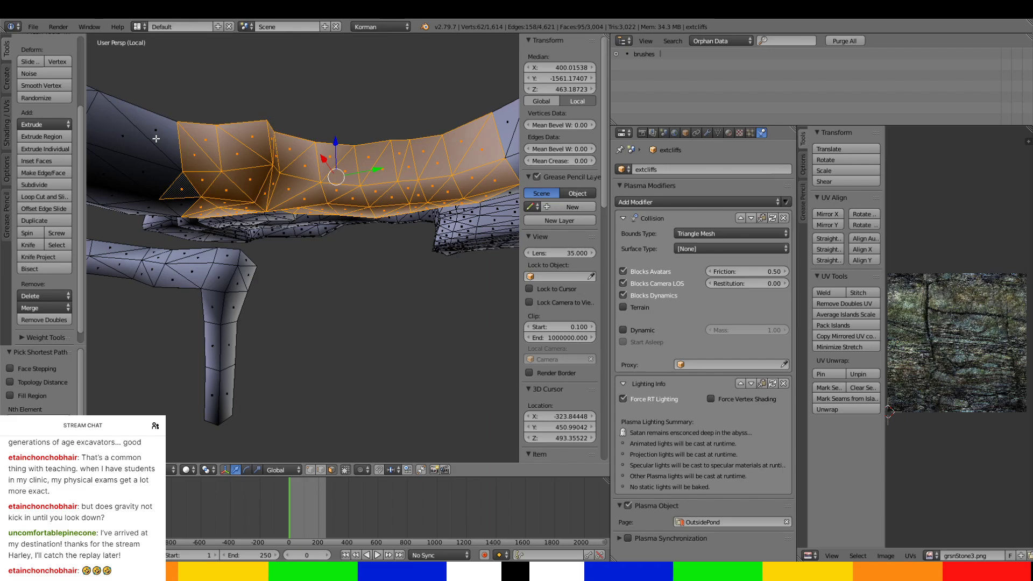
right_click(161, 205, "ctrl")
middle_click_drag(161, 205, 350, 305)
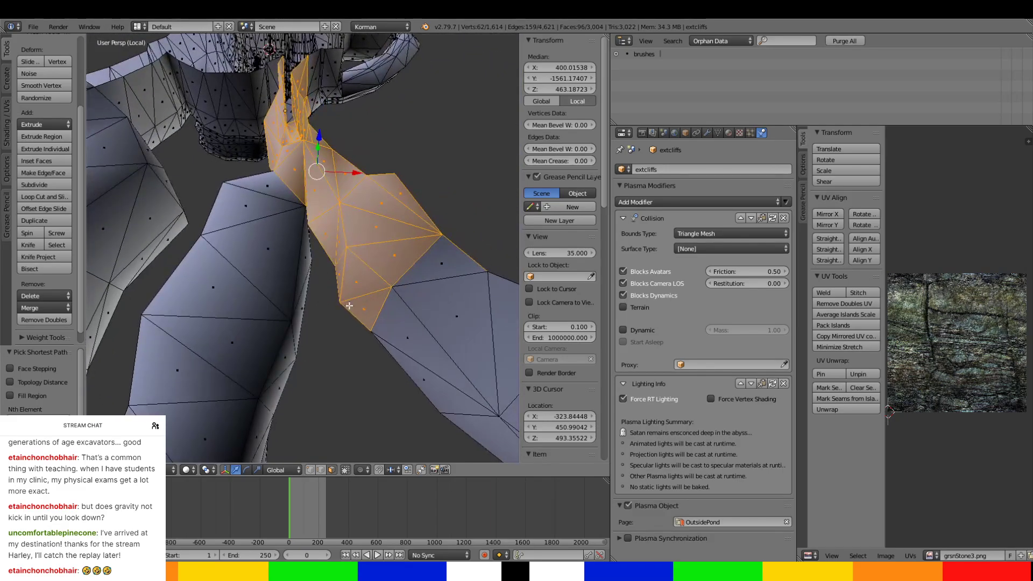
Extend the selection over the broad floor faces and the wall above them farther along the passage.
right_click(459, 263, "ctrl")
right_click(420, 344, "ctrl")
right_click(409, 376, "ctrl")
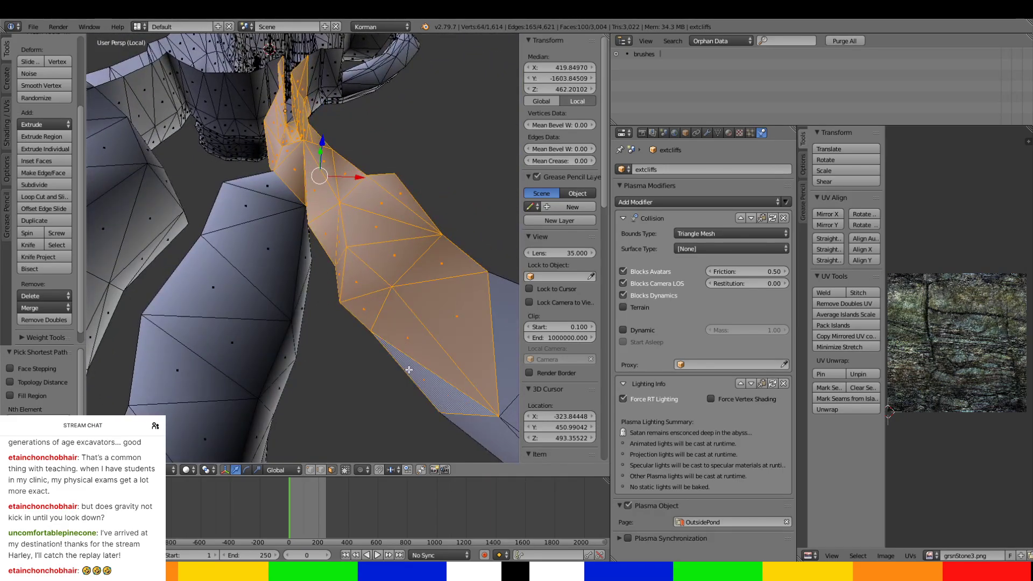
middle_click_drag(409, 376, 383, 167)
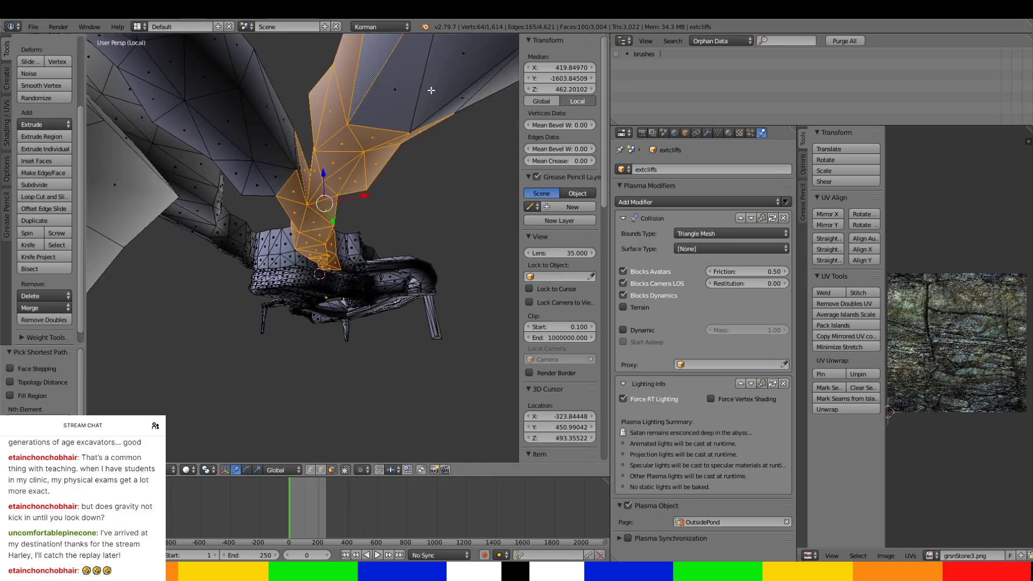
right_click(432, 90, "ctrl")
middle_click_drag(421, 101, 293, 148)
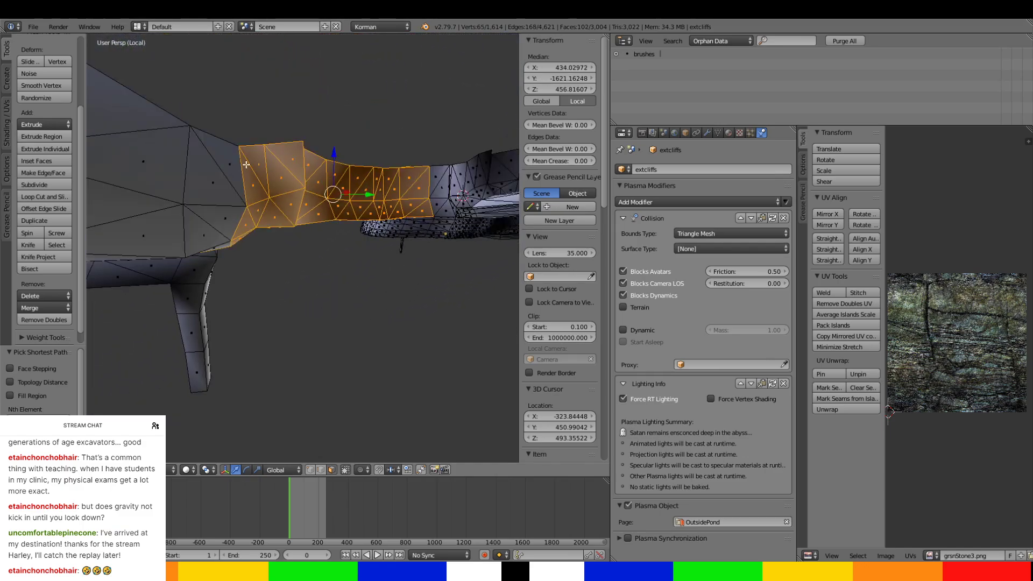
Add the next ring of outer-wall faces on the widening passage and undo the pick that replaces the selection.
right_click(225, 166, "ctrl")
middle_click_drag(224, 162, 261, 281)
right_click(262, 282)
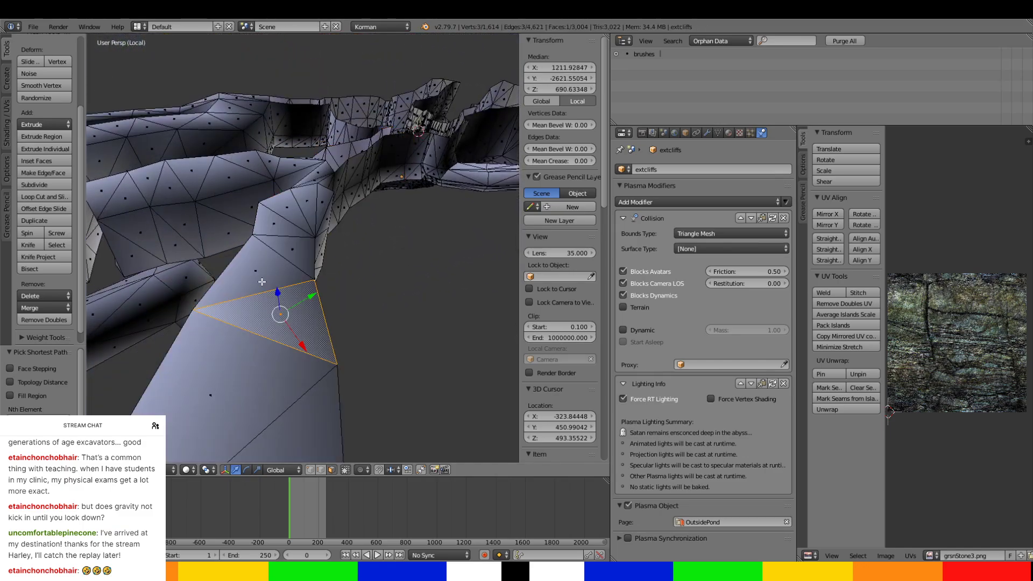
key("ctrl+z")
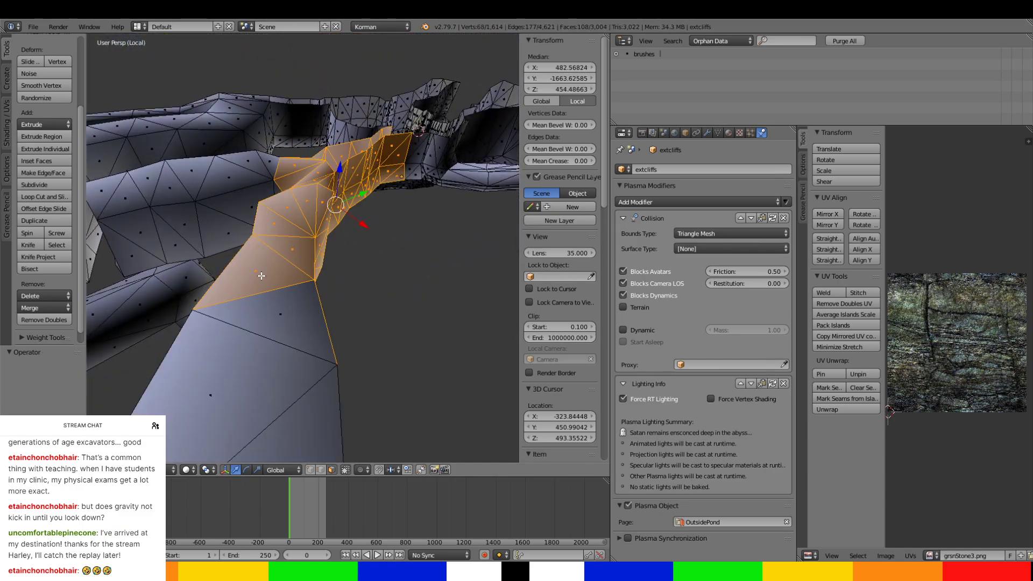
Add the large faces at the widening passage's far end and its opposite wall, undoing the stray single-face pick.
right_click(302, 318, "ctrl")
middle_click_drag(302, 318, 289, 248)
right_click(313, 319, "ctrl")
right_click(347, 288, "ctrl")
right_click(289, 251)
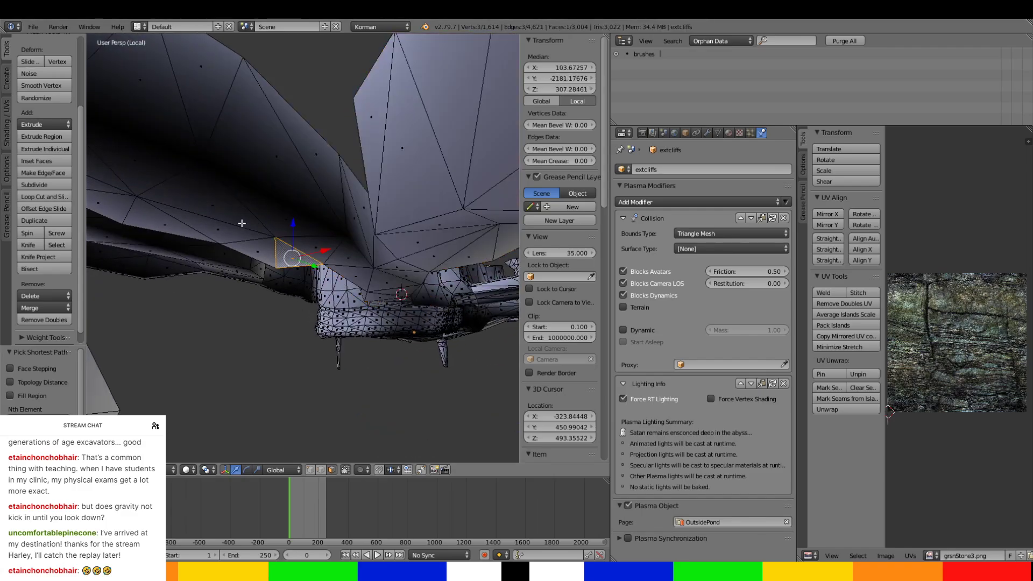
key("ctrl+z")
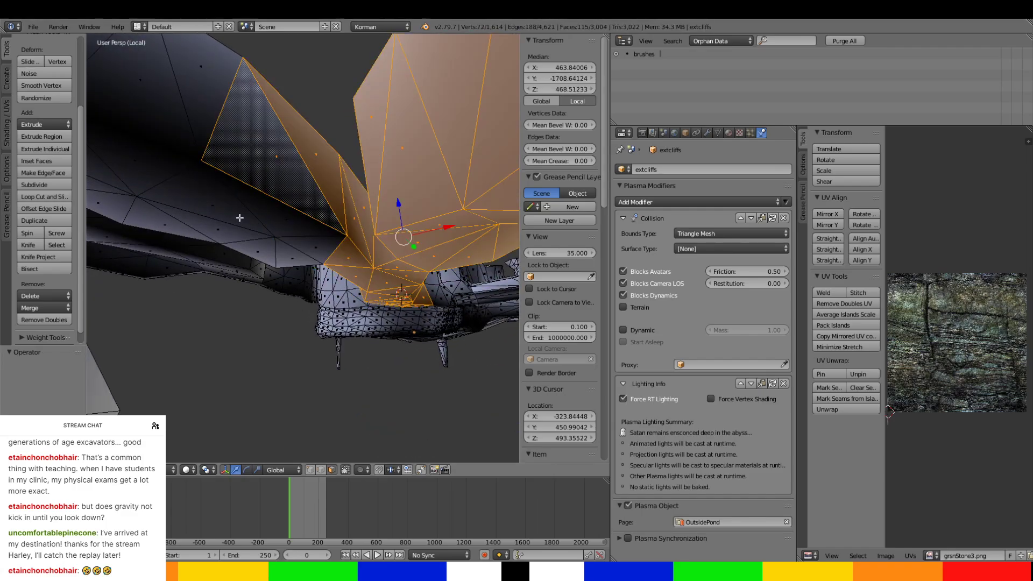
Extend the selection over the lower wall faces and bottom edge of the large adjoining chamber.
right_click(182, 164, "ctrl")
right_click(264, 242, "ctrl")
right_click(306, 252, "ctrl")
right_click(109, 191, "ctrl")
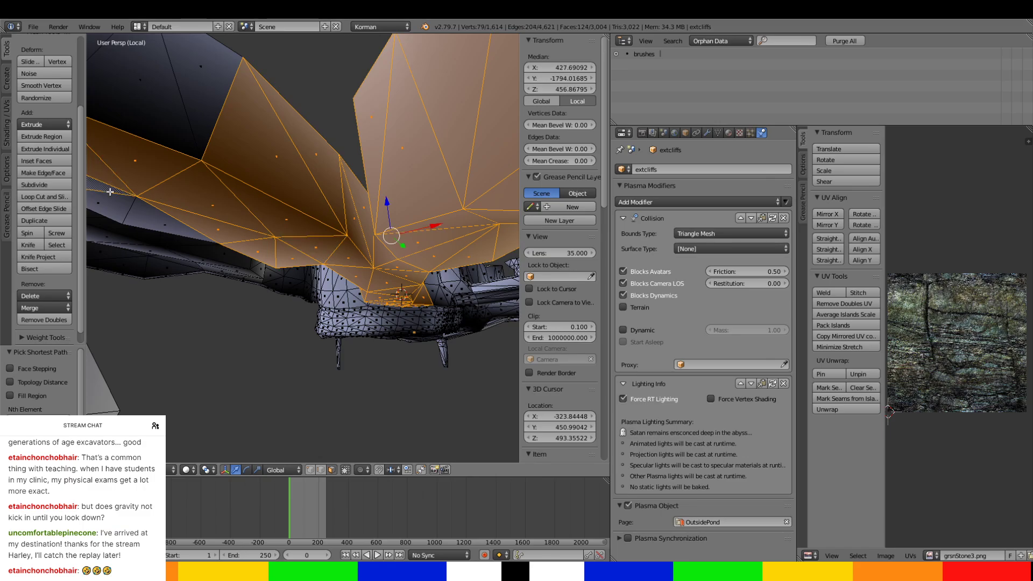
right_click(149, 216, "ctrl")
right_click(185, 94, "ctrl")
Add the chamber's dark side-wall faces and the narrow face along its lower edge to the selection.
middle_click_drag(190, 90, 278, 167)
right_click(240, 228, "ctrl")
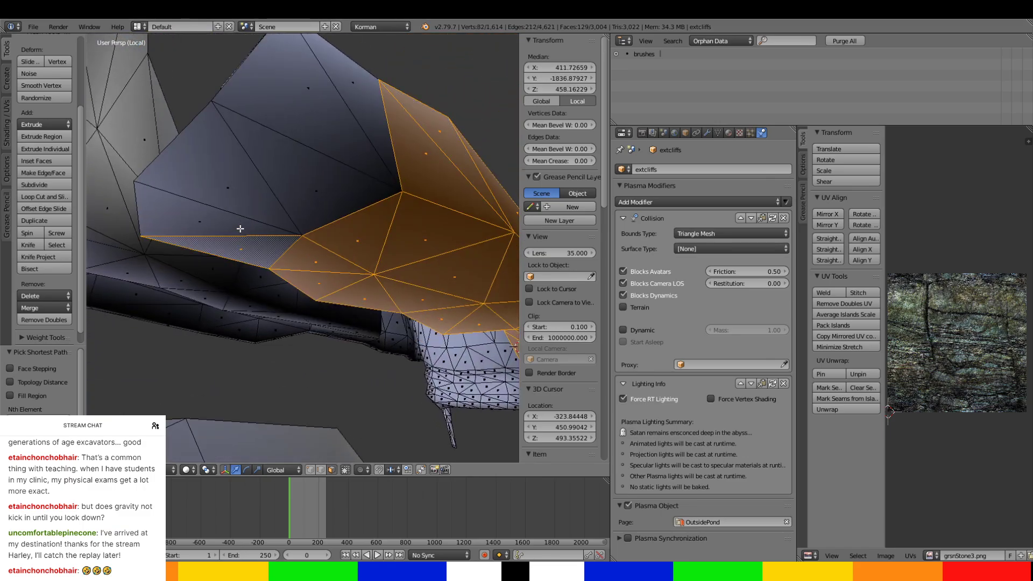
right_click(319, 90, "ctrl")
right_click(346, 92, "ctrl")
middle_click_drag(348, 93, 484, 247)
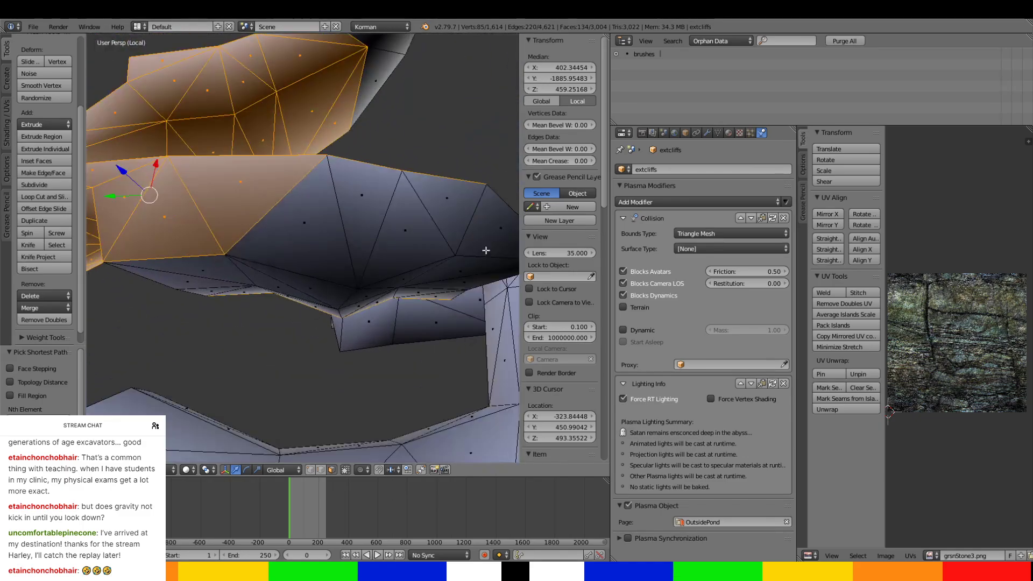
Undo the pick that replaces the selection and add the next wall faces farther along the branch.
right_click(187, 284)
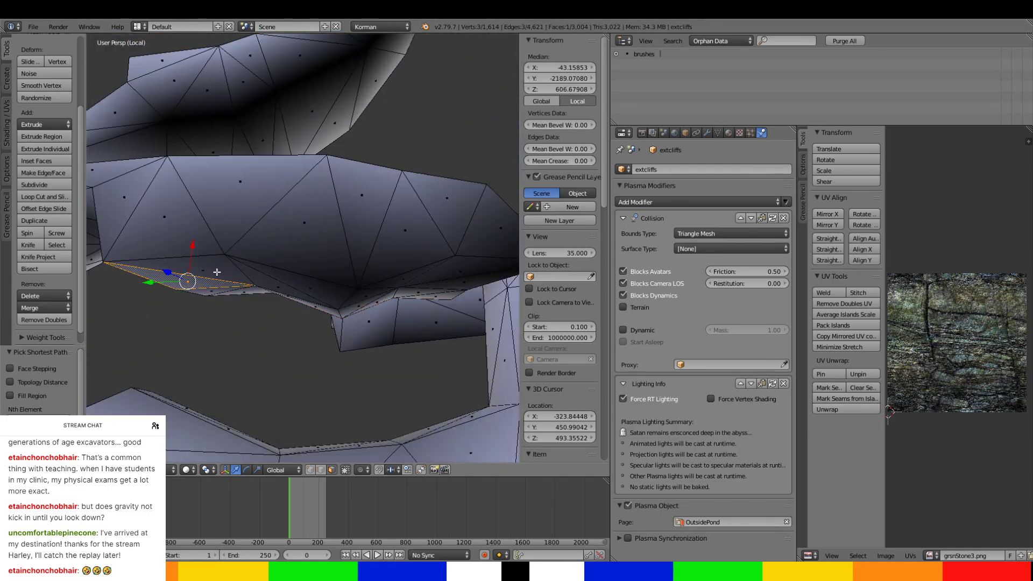
key("ctrl+z")
right_click(386, 240, "ctrl")
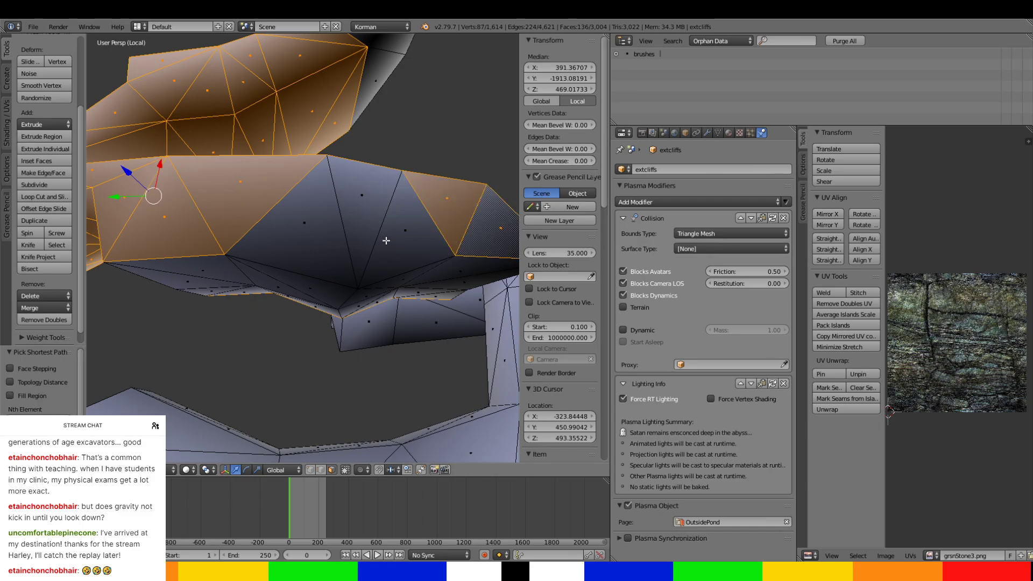
right_click(312, 224, "ctrl")
middle_click_drag(311, 224, 400, 201)
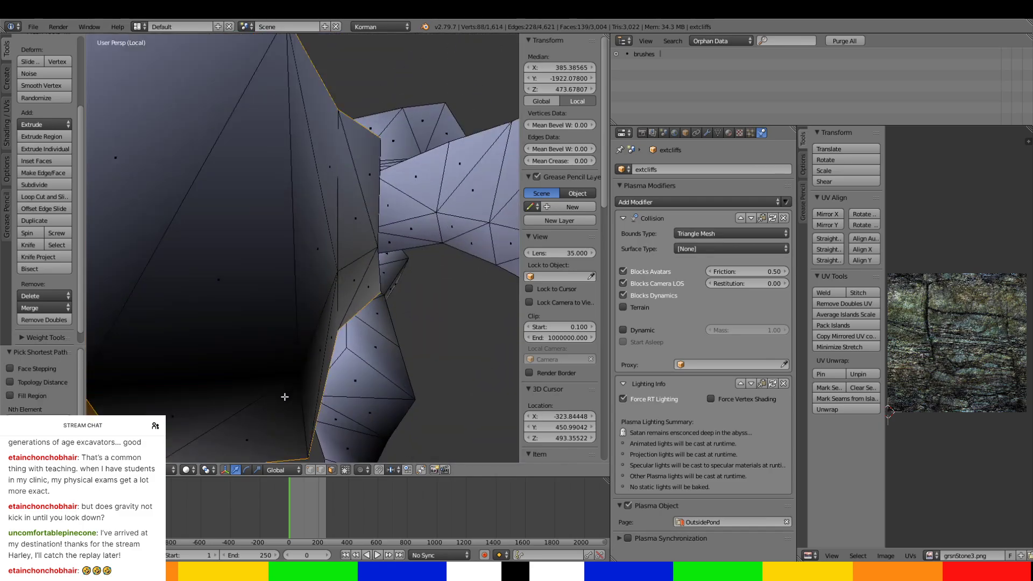
Extend the selection over the opposite wall, the lower edge and the large unselected side faces of the branch.
right_click(278, 397, "ctrl")
right_click(208, 116, "ctrl")
middle_click_drag(325, 174, 294, 226)
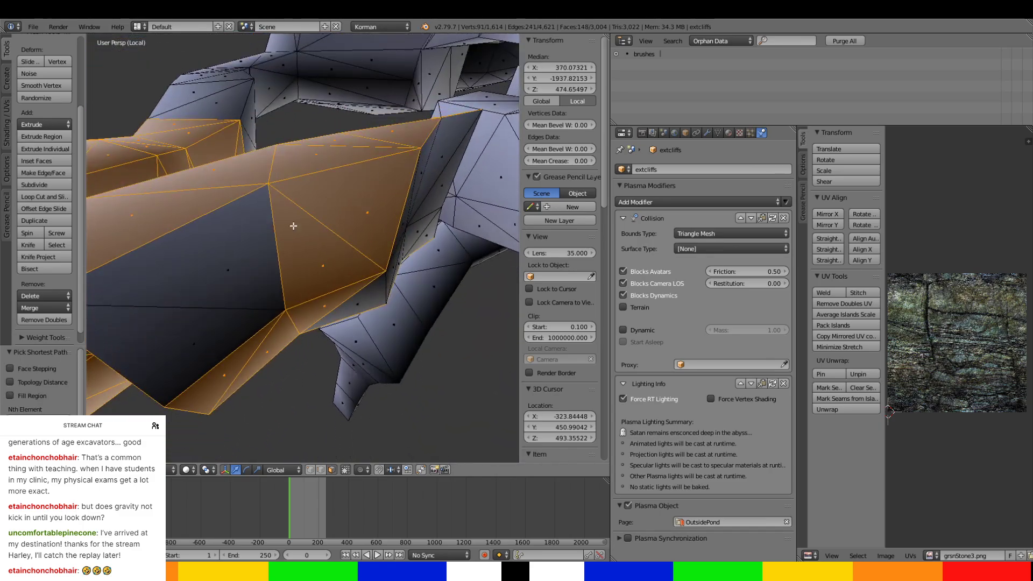
right_click(357, 298, "ctrl")
right_click(230, 244, "ctrl")
middle_click_drag(403, 250, 327, 247)
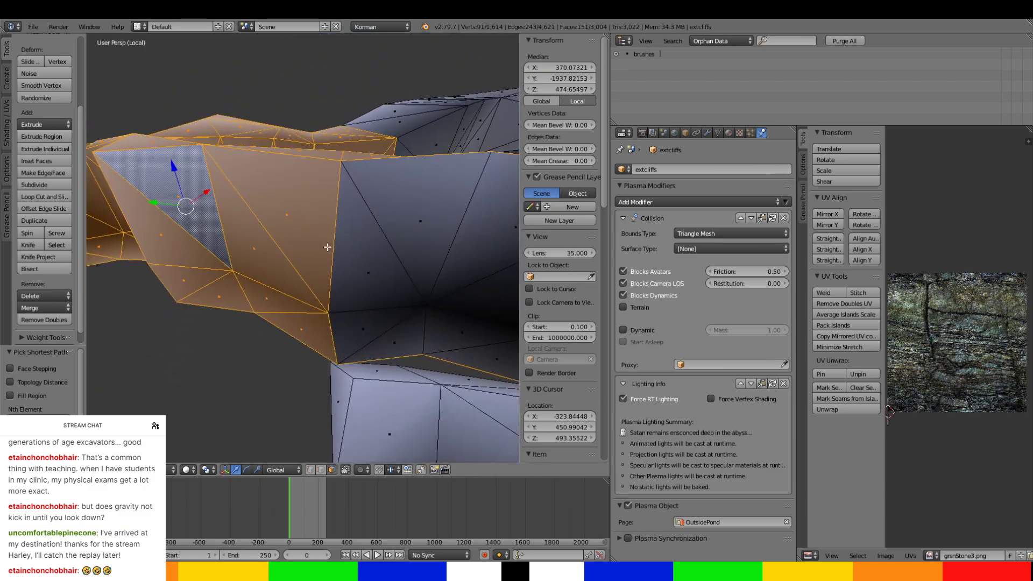
Add the lower-edge faces and the broad dark end-wall faces of the branch to the selection.
right_click(470, 345, "ctrl")
middle_click_drag(458, 329, 329, 272)
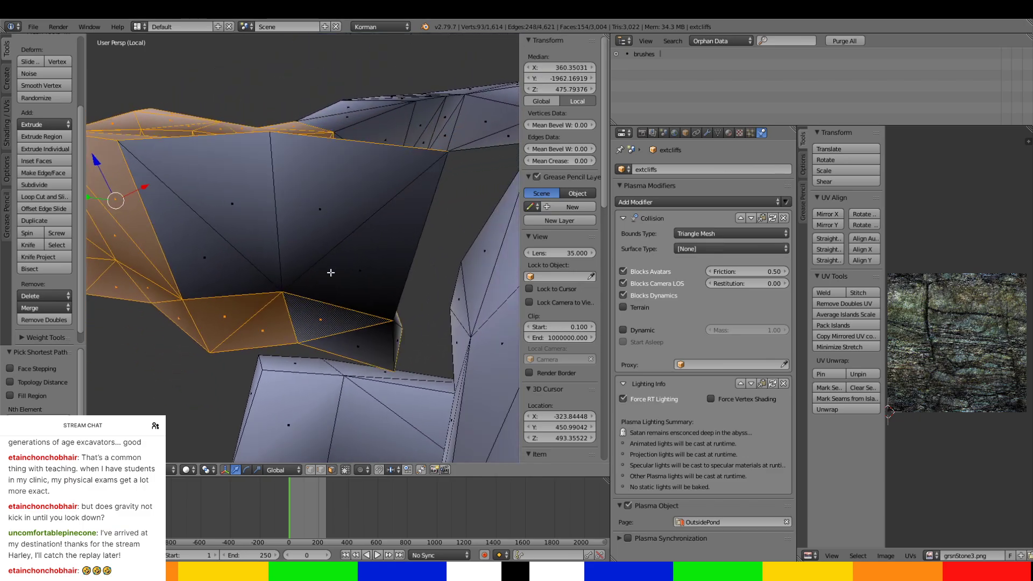
right_click(287, 204, "ctrl")
right_click(254, 213, "ctrl")
right_click(245, 265, "ctrl")
right_click(374, 337, "ctrl")
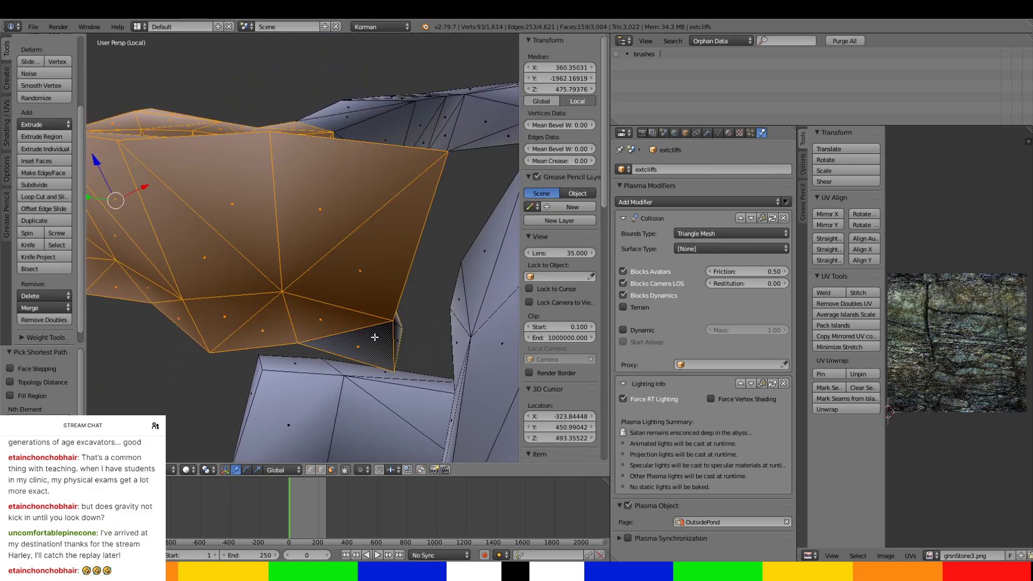
Add the last faces at the branch's end and separate the selected Y-shaped passage into its own object.
middle_click_drag(376, 346, 305, 350)
right_click(304, 350, "ctrl")
right_click(289, 291, "ctrl")
middle_click_drag(288, 291, 235, 347)
scroll(300, 311, "down", 5)
middle_click_drag(300, 310, 350, 296)
scroll(357, 247, "down", 4)
scroll(349, 295, "up", 5)
middle_click_drag(355, 242, 313, 295, "shift")
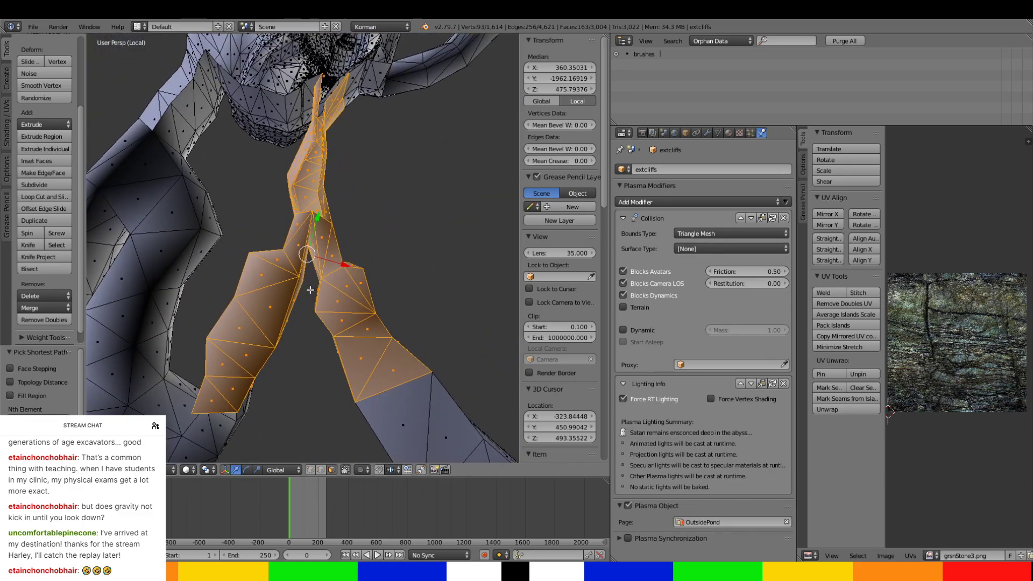
key("p")
left_click(311, 290)
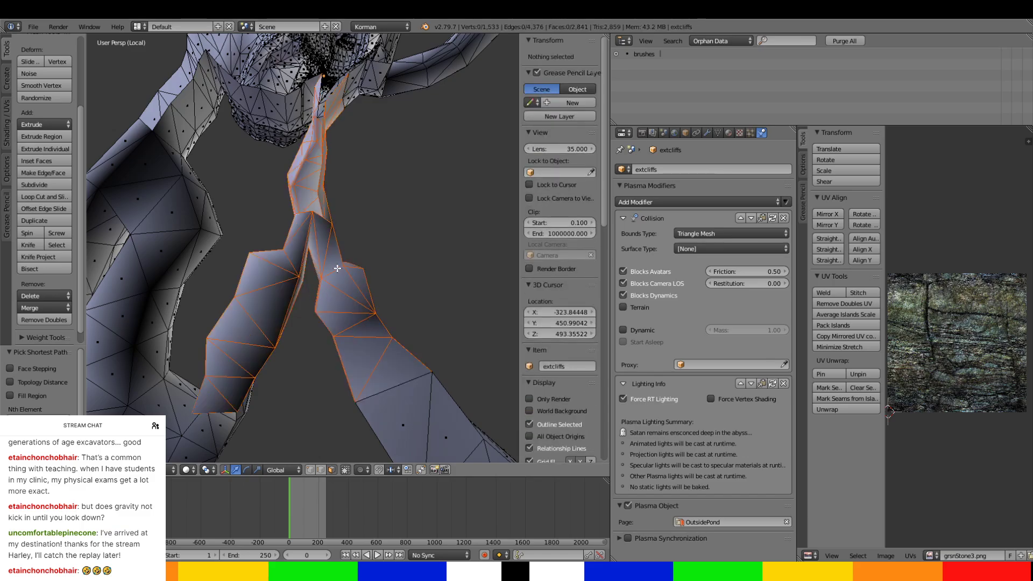
Assign the separated Y-shaped passage to the SouthwardTunnels page and rename it southtunnel-YJUNCT.
key("Tab")
right_click(357, 283)
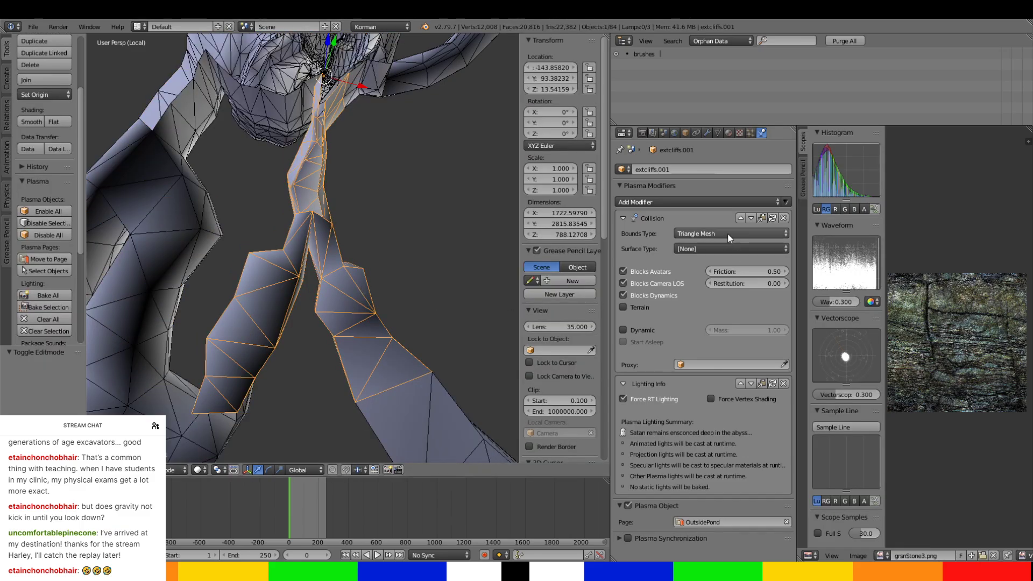
left_click(701, 520)
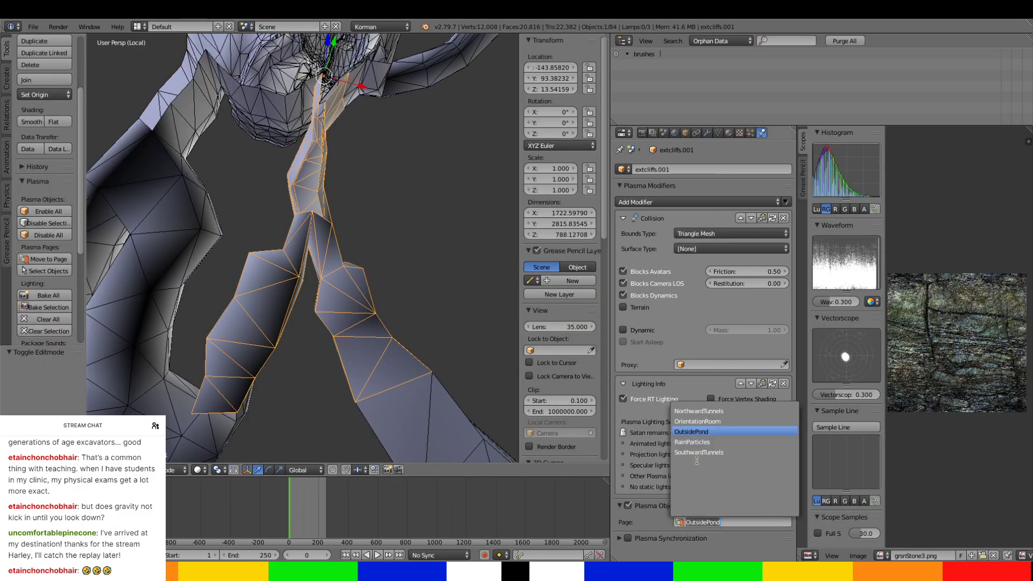
left_click(697, 454)
double_click(678, 169)
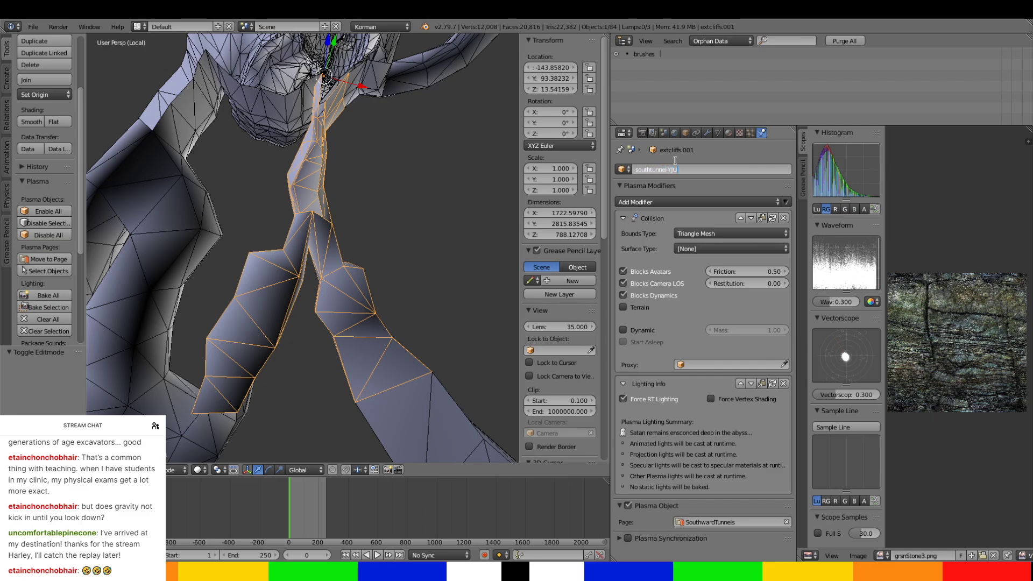
key("Return")
Examine how the Y-junction connects to the neighbouring tunnels and the rest of the cliffs.
scroll(362, 267, "up", 2)
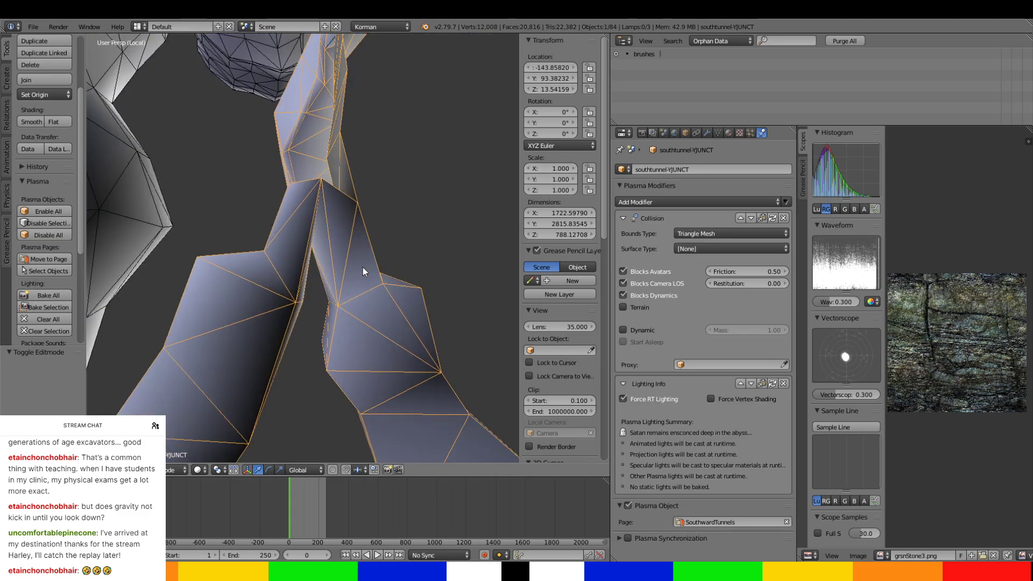
middle_click_drag(362, 267, 267, 230)
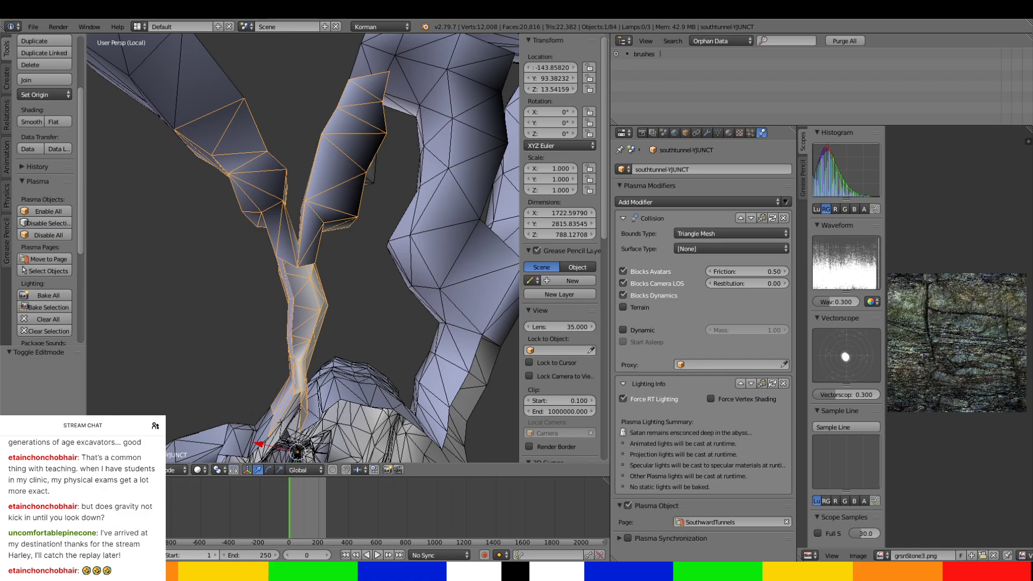
scroll(350, 291, "down", 4)
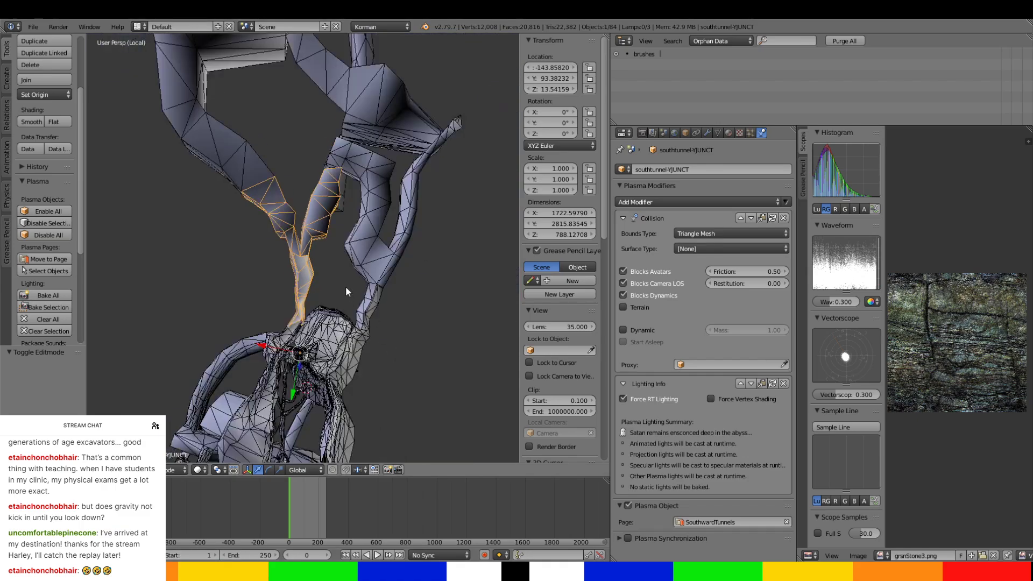
middle_click_drag(345, 286, 491, 364, "shift")
scroll(492, 364, "down", 4)
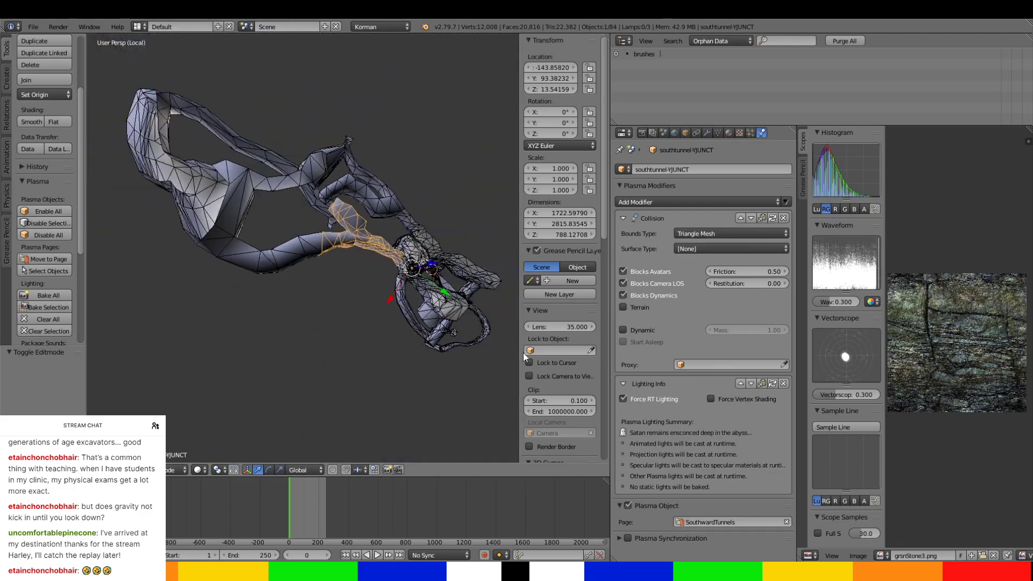
scroll(527, 366, "down", 2)
scroll(526, 293, "up", 2)
middle_click_drag(315, 245, 217, 295)
Open extcliffs for mesh editing and select the outer-wall faces along the first bend of the arched passage.
right_click(229, 276)
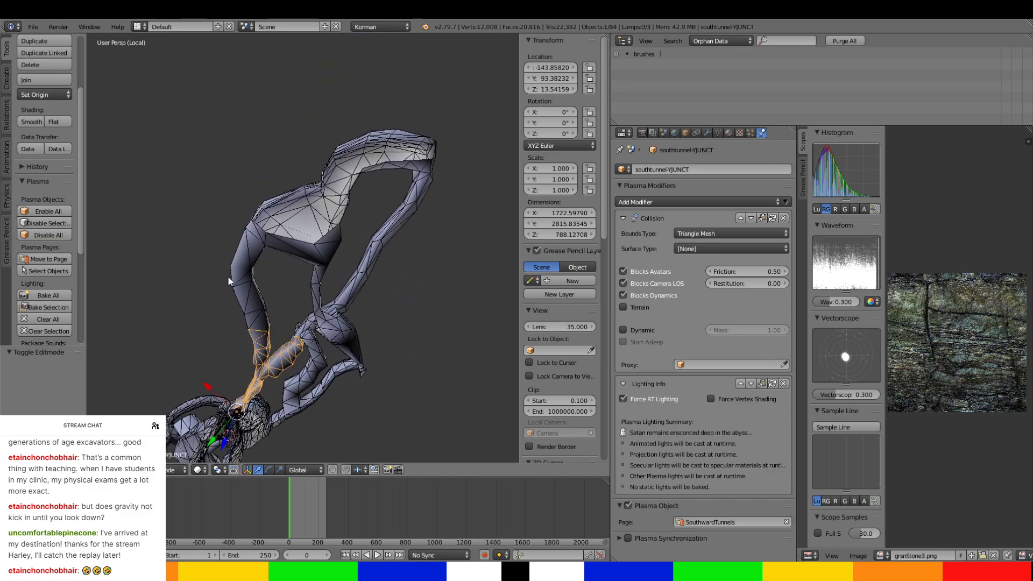
key("KP_Decimal")
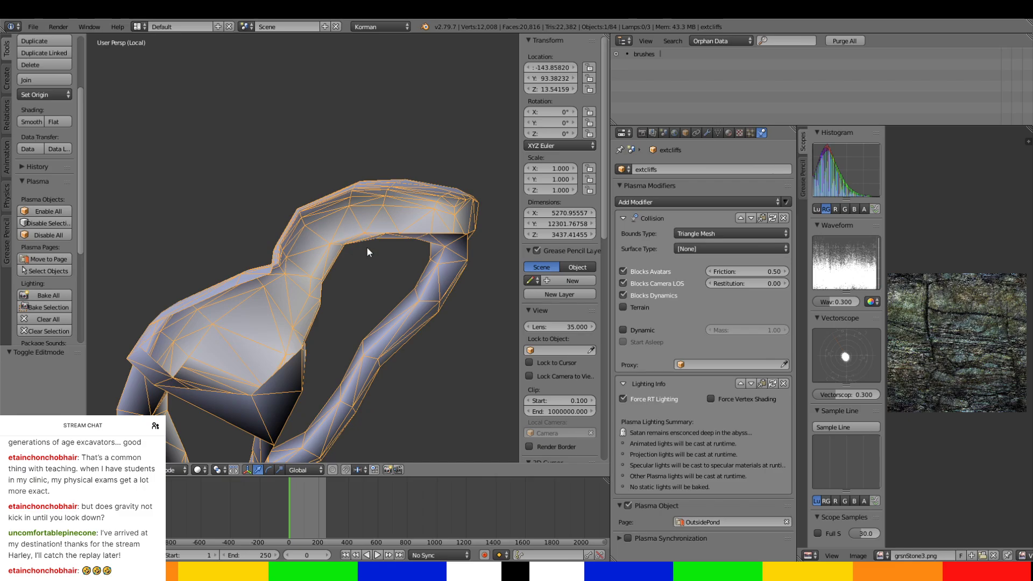
key("Tab")
scroll(373, 249, "up", 5)
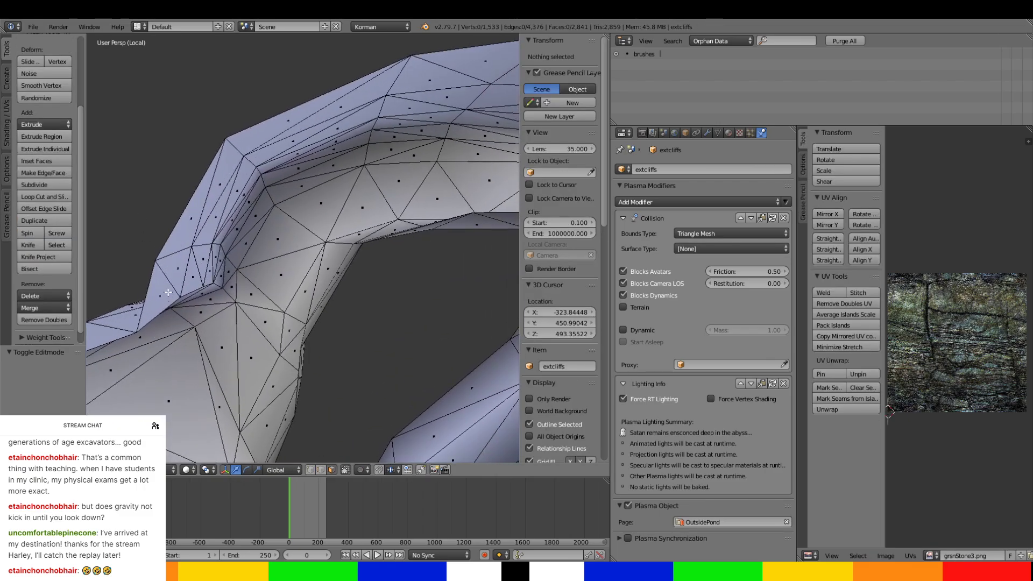
right_click(168, 292)
right_click(225, 272, "ctrl")
right_click(243, 250, "ctrl")
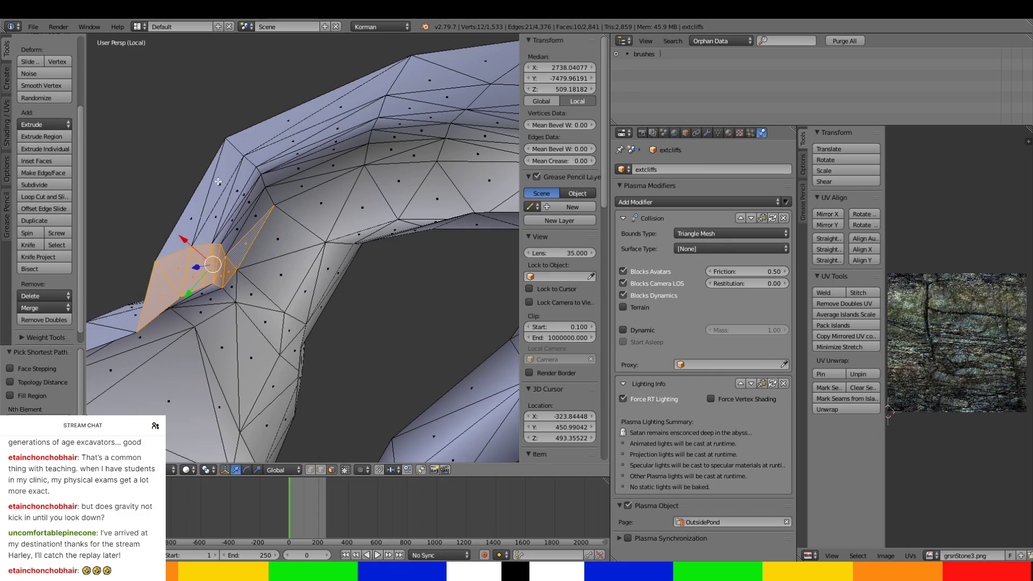
right_click(257, 162, "ctrl")
right_click(382, 116, "ctrl")
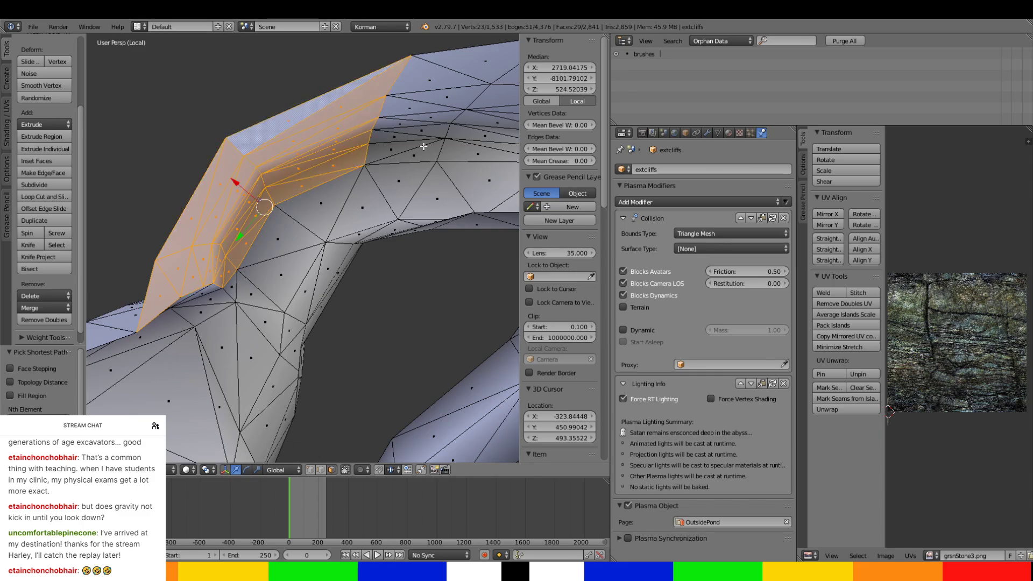
Extend the outer-wall selection along the arch to its far corner, including the small faces there.
right_click(425, 149, "ctrl")
right_click(475, 58, "ctrl")
middle_click_drag(493, 145, 365, 174, "shift")
right_click(371, 172, "ctrl")
right_click(483, 189, "ctrl")
middle_click_drag(483, 189, 447, 184, "shift")
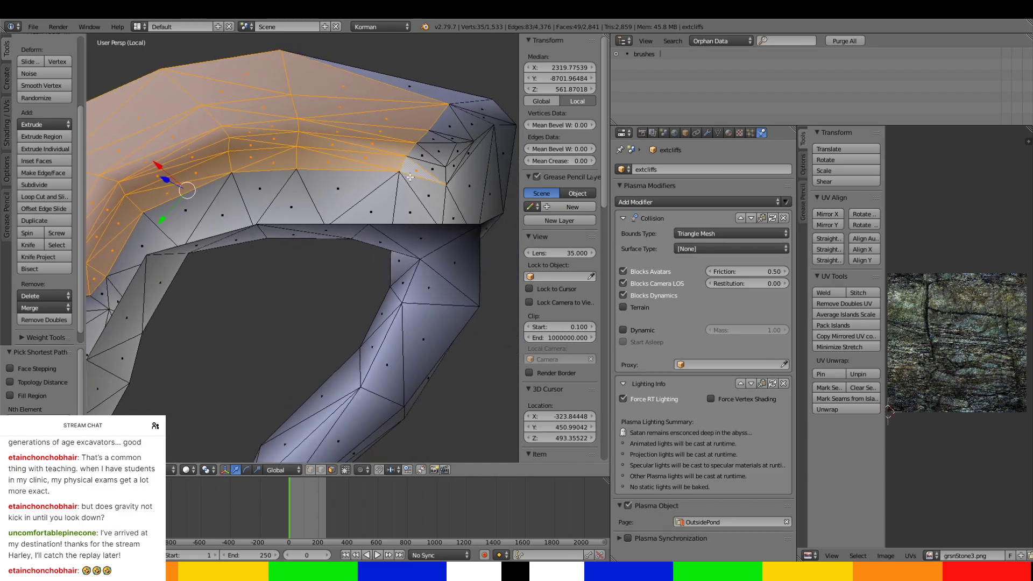
right_click(462, 157, "ctrl")
right_click(489, 107, "ctrl")
right_click(400, 82, "ctrl")
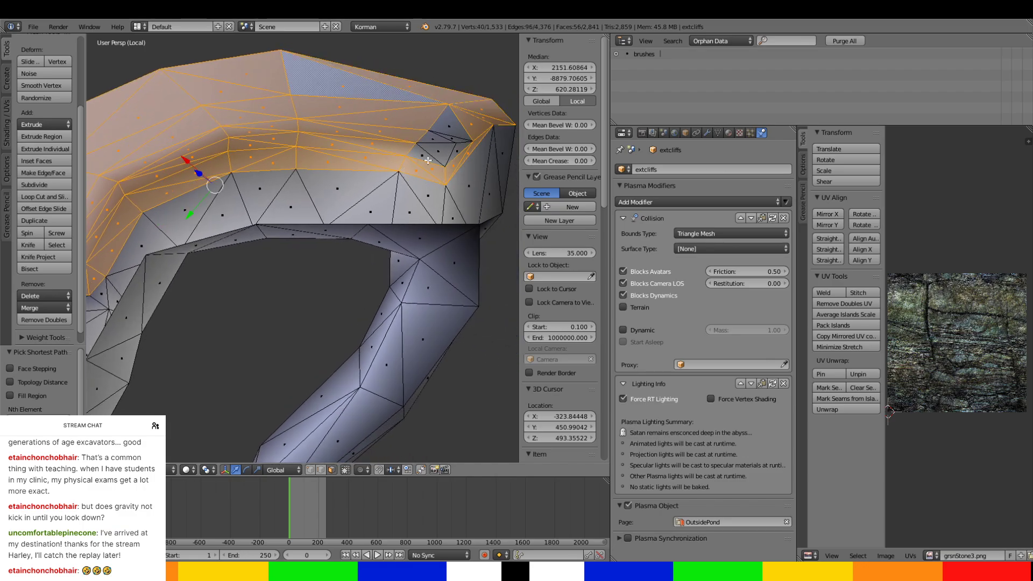
right_click(451, 143, "ctrl")
Scale the selected outer wall uniformly to about 0.771 and move it about 390 units in negative X.
scroll(413, 162, "down", 4)
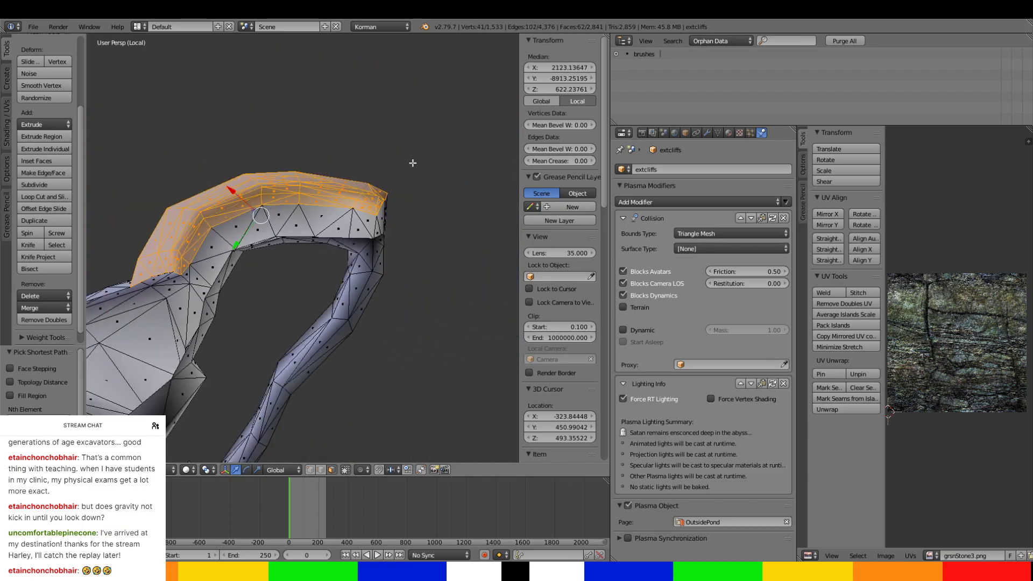
middle_click_drag(413, 161, 325, 280)
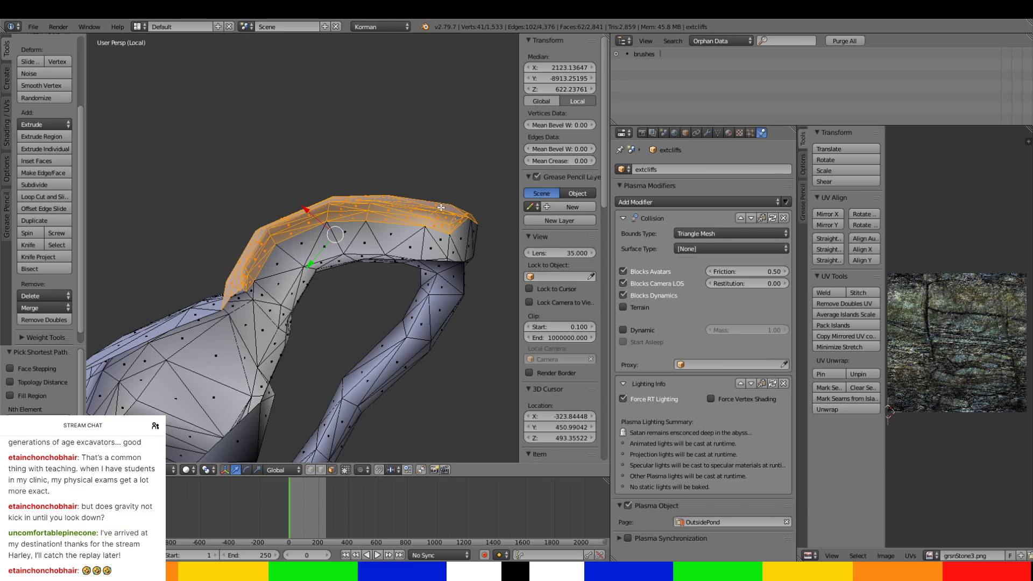
key("s")
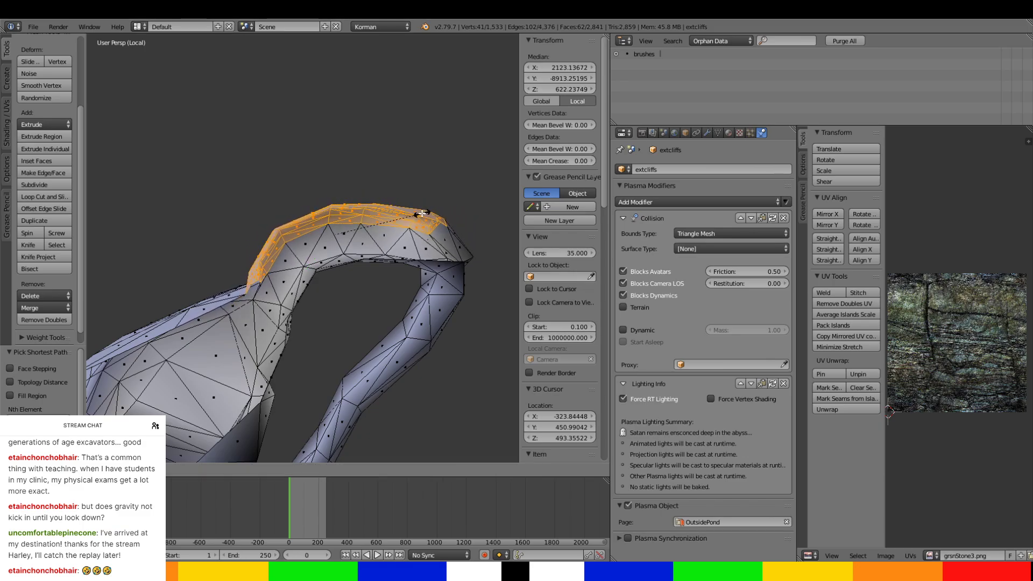
left_click(419, 215)
key("g")
key("x")
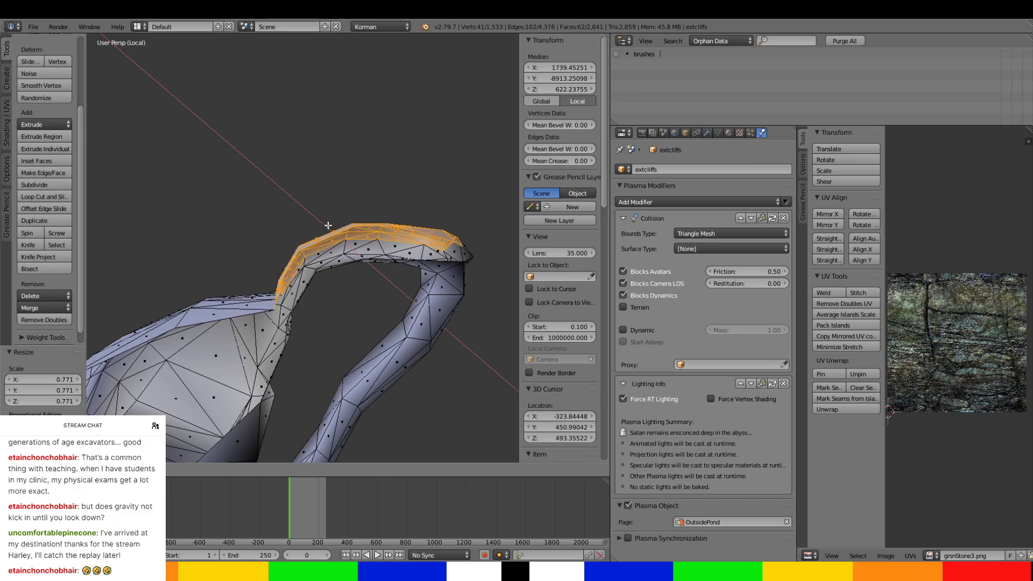
left_click(330, 225)
Lower the corner vertex at the narrowed passage's base by about 147 units and shift it about 78 in negative X.
middle_click_drag(330, 225, 371, 211)
key("Tab")
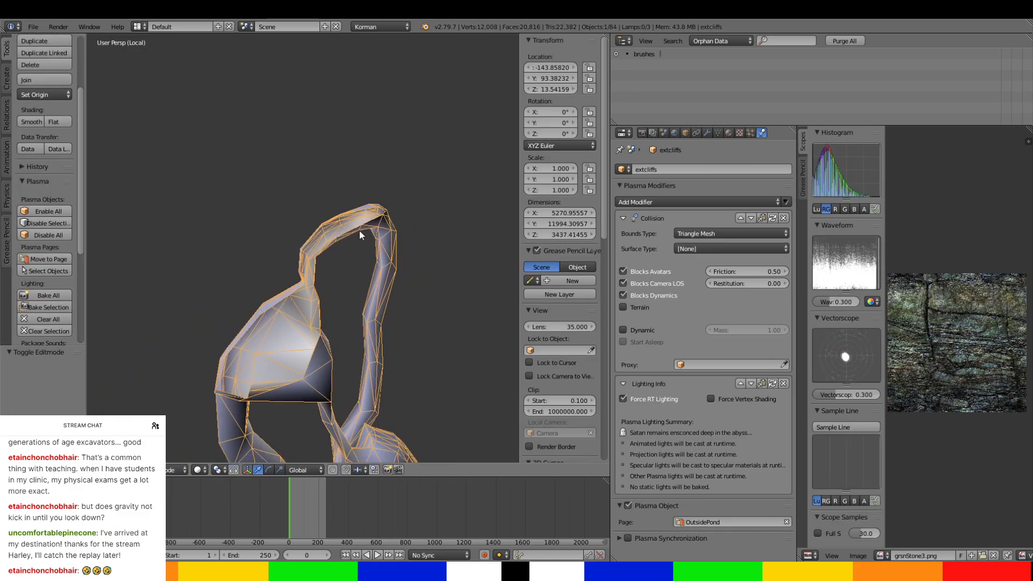
scroll(362, 238, "up", 5)
middle_click_drag(360, 239, 371, 189)
key("Tab")
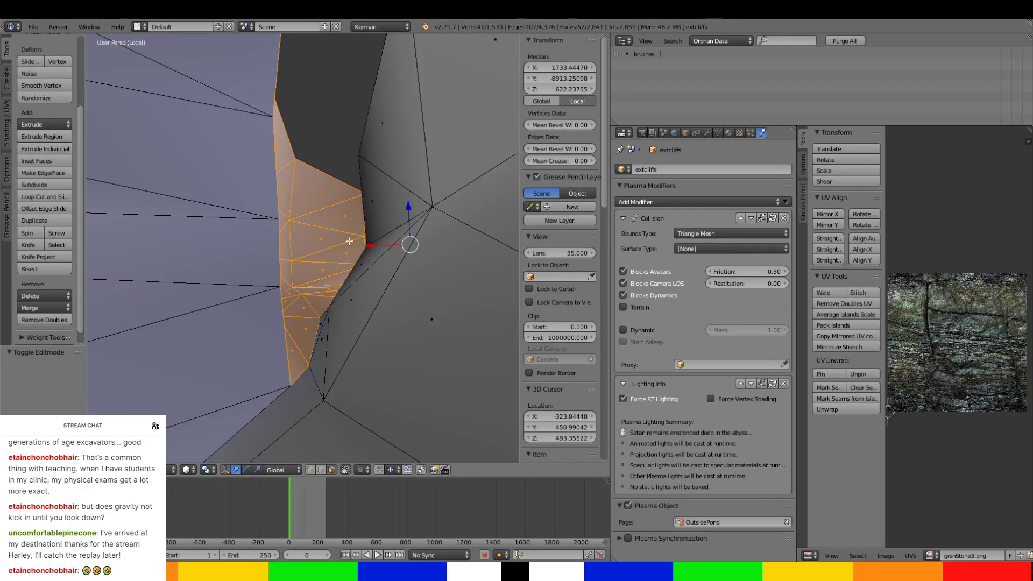
right_click(334, 314)
left_click(312, 469)
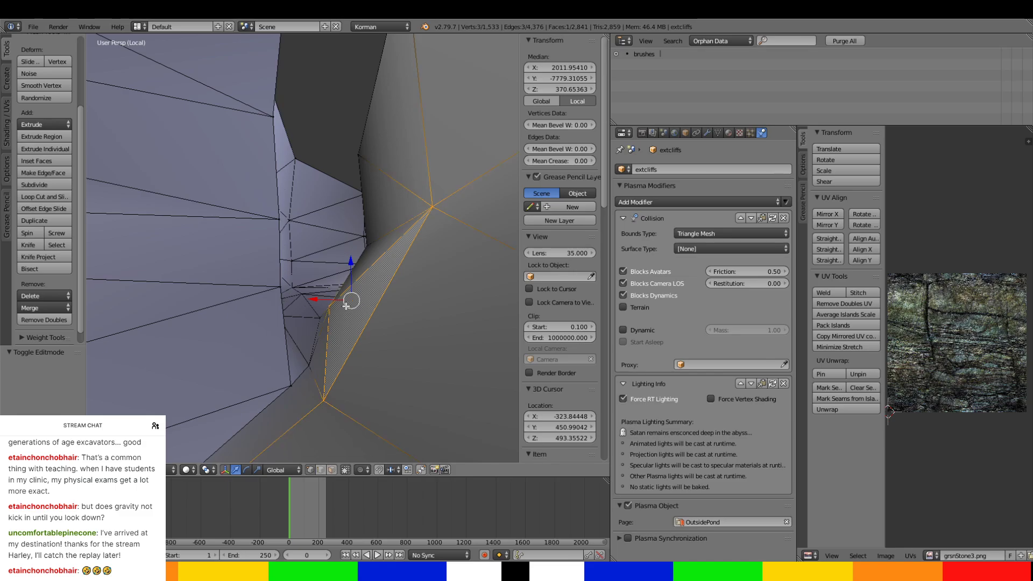
right_click(332, 305)
left_click_drag(329, 268, 354, 303)
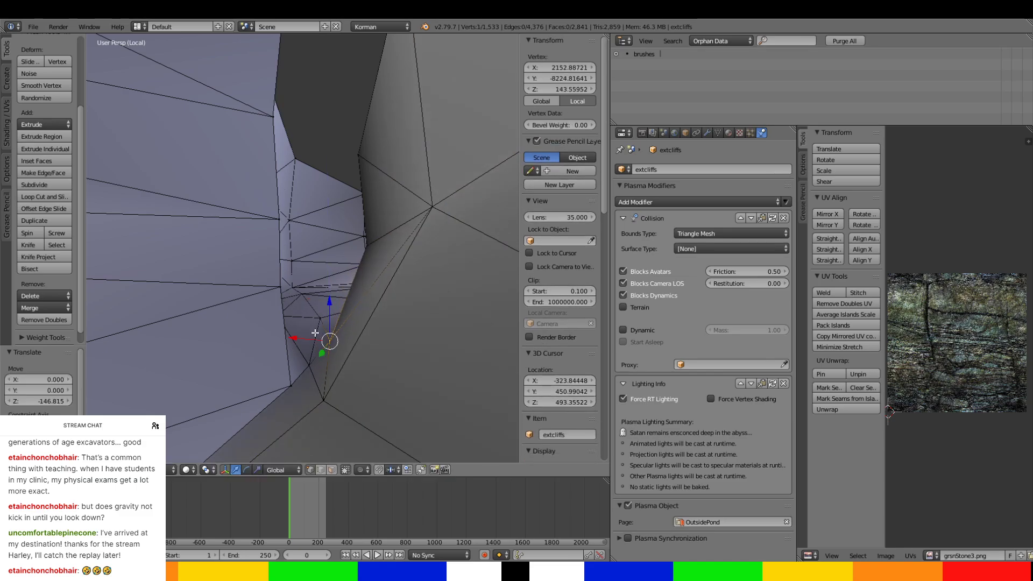
left_click_drag(310, 335, 329, 341)
Shift the vertex at the narrowed passage's base about 32 units in negative X and lower the neighbouring corner vertex by about 12 units.
right_click(325, 393)
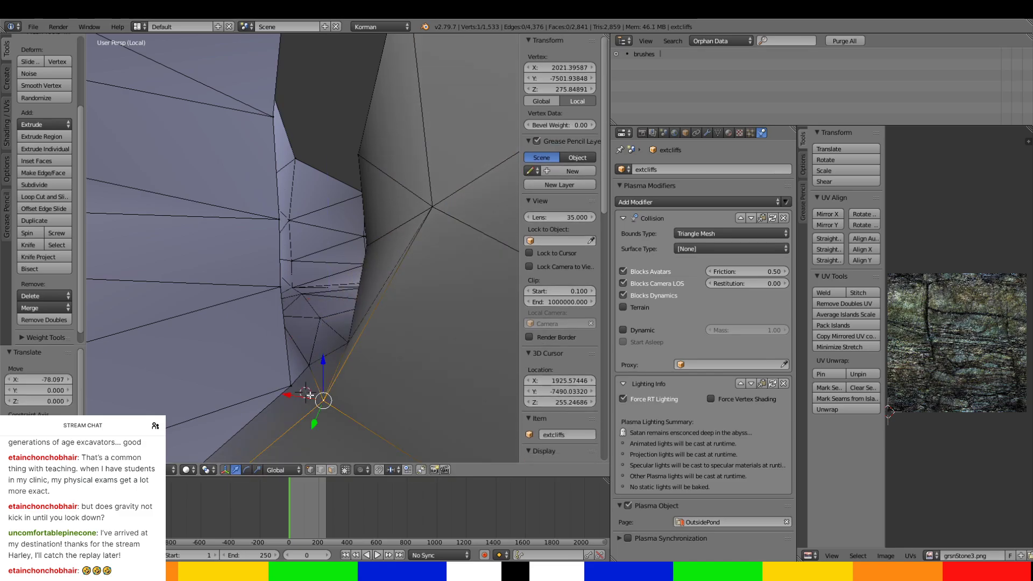
left_click_drag(301, 395, 320, 353)
right_click(293, 386)
middle_click_drag(319, 353, 323, 316)
right_click(336, 314)
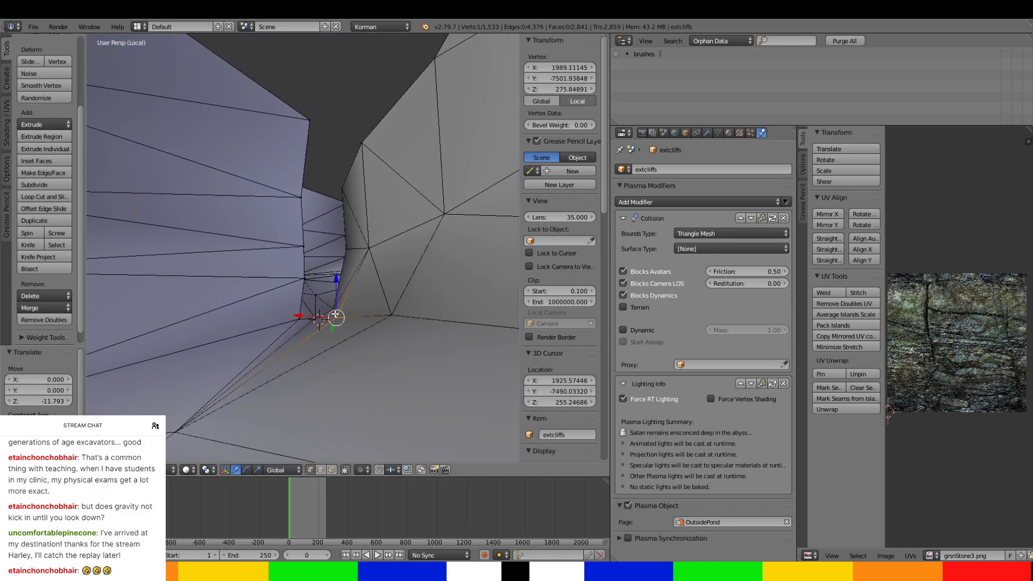
Lower the two floor vertices at the narrowed passage's mouth slightly and move the nearby wall-base vertex about 46 units in X.
right_click(396, 318, "shift")
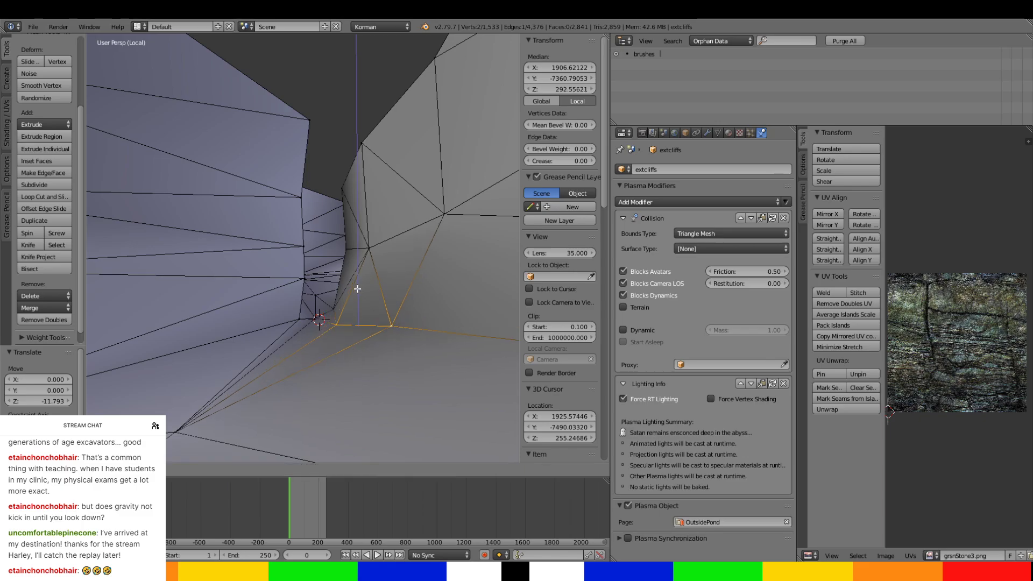
mouse_move(358, 295)
middle_mouse_down()
mouse_move(341, 298)
mouse_move(362, 301)
mouse_move(350, 307)
middle_mouse_up()
right_click(328, 297)
left_click_drag(312, 296, 300, 298)
middle_click_drag(300, 298, 302, 388)
Examine the reshaped narrow passage from a distance within the whole tunnel network, in both object and mesh editing.
scroll(301, 388, "down", 12)
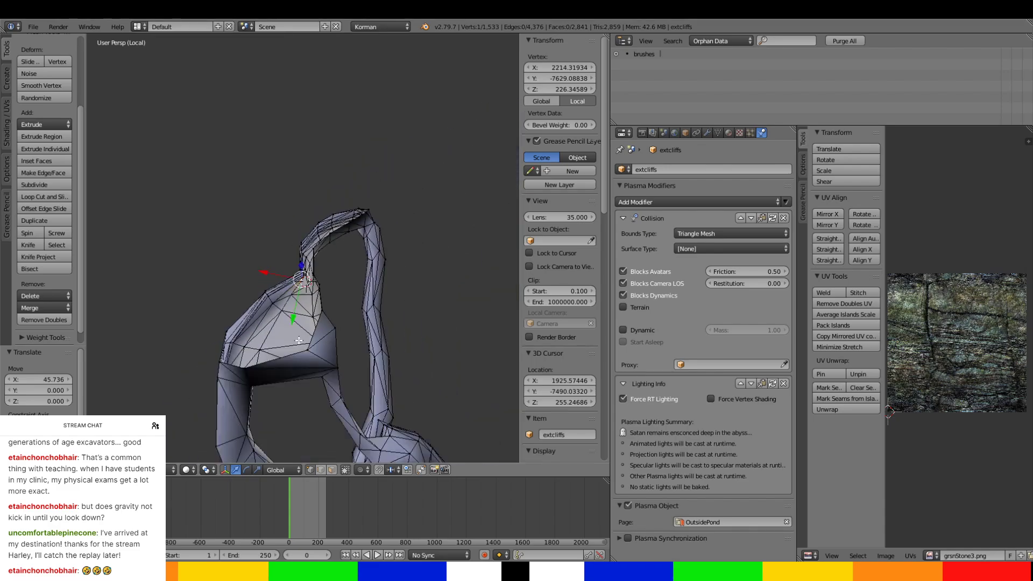
middle_click_drag(304, 334, 327, 257)
scroll(301, 291, "down", 4)
scroll(327, 258, "up", 5)
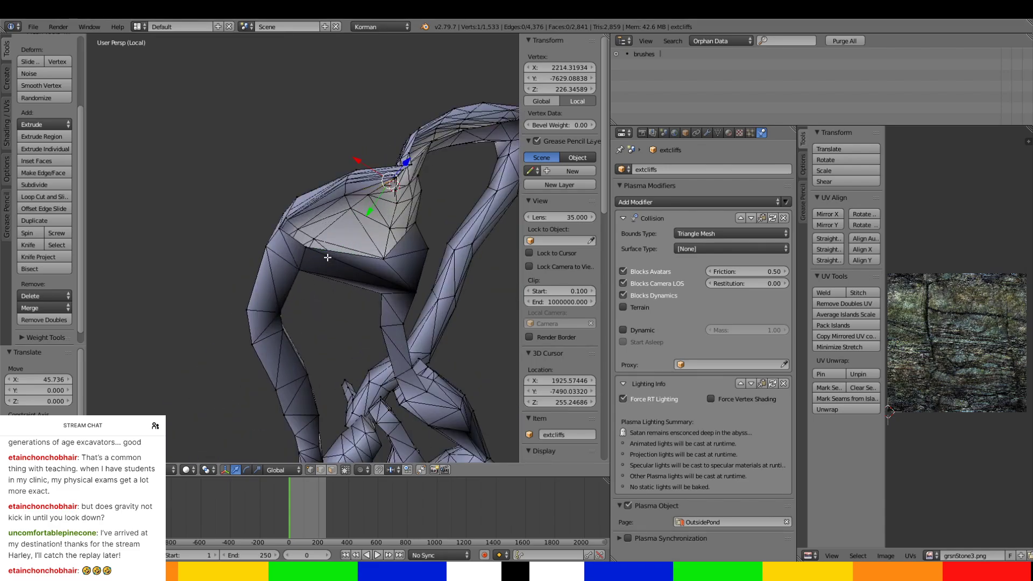
key("Tab")
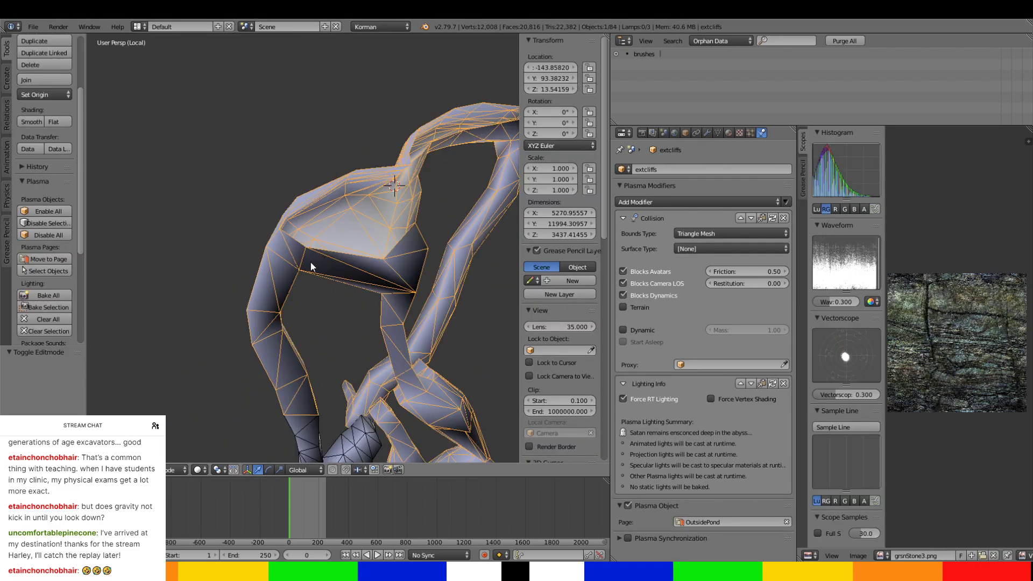
scroll(319, 260, "down", 3)
mouse_move(319, 261)
middle_mouse_down()
mouse_move(289, 290)
mouse_move(282, 268)
mouse_move(303, 253)
middle_mouse_up()
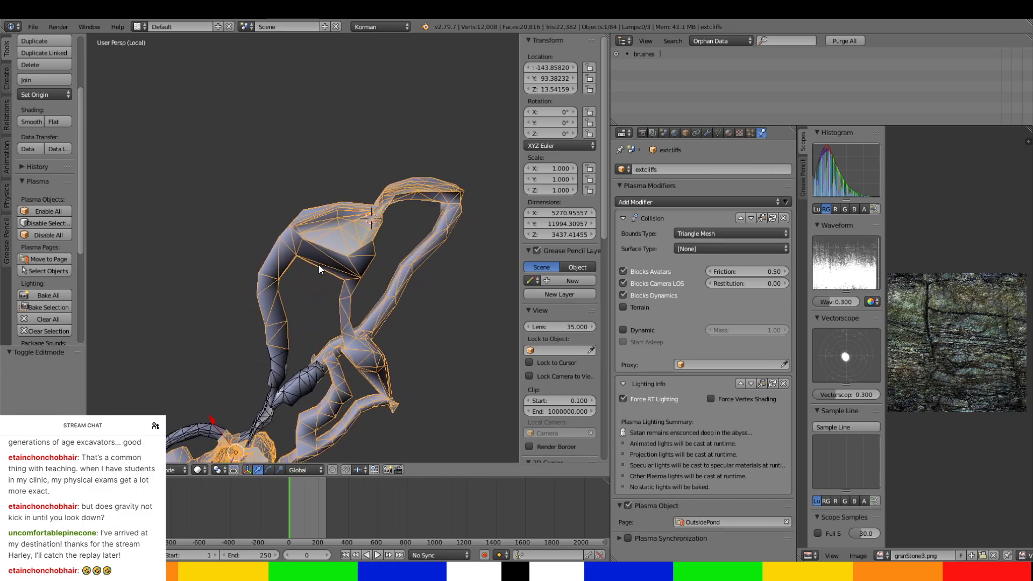
key("Tab")
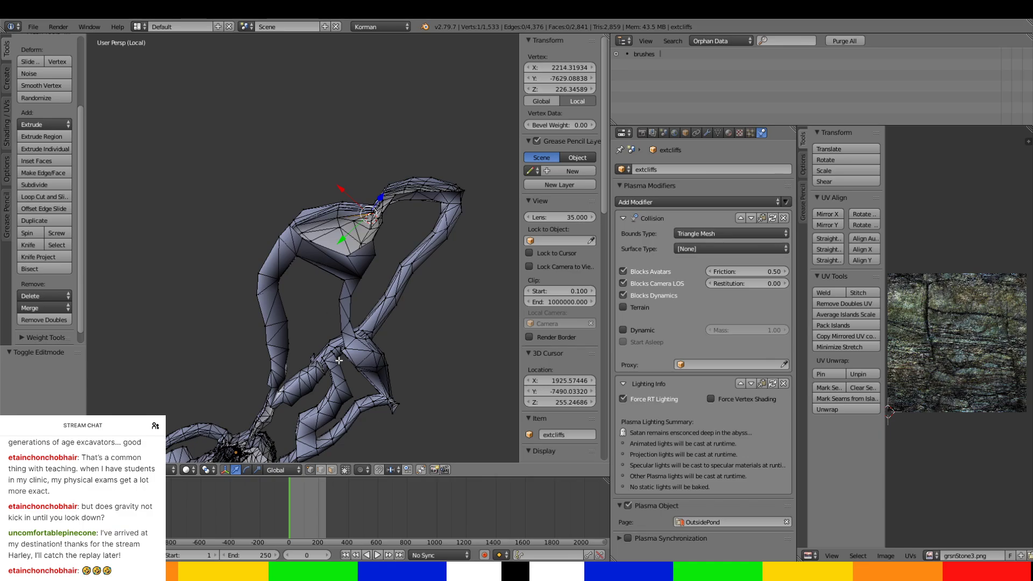
Switch to face selection and select a path of faces along the long curved tunnel that leads to the large chamber.
right_click(355, 272)
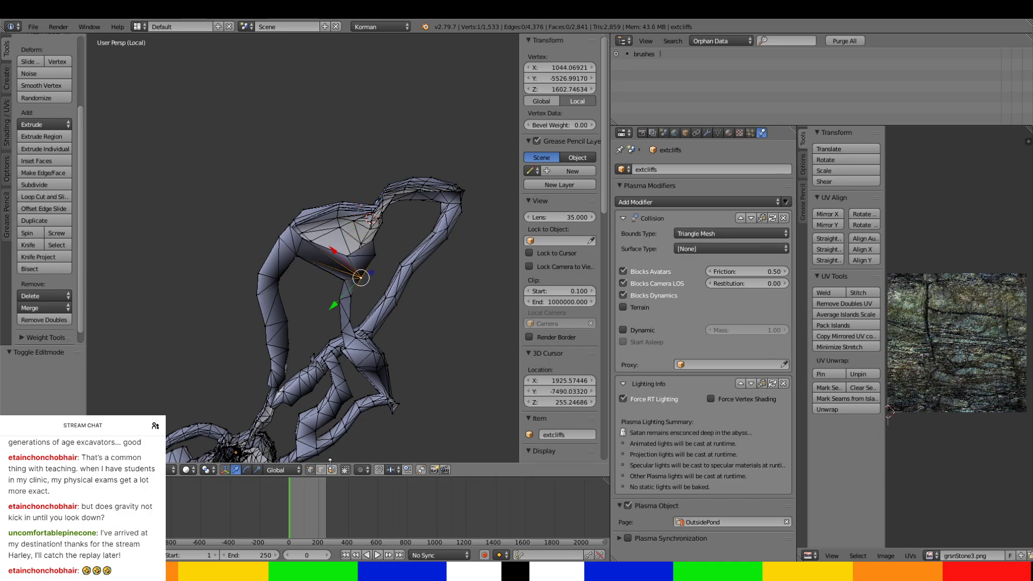
right_click(281, 330)
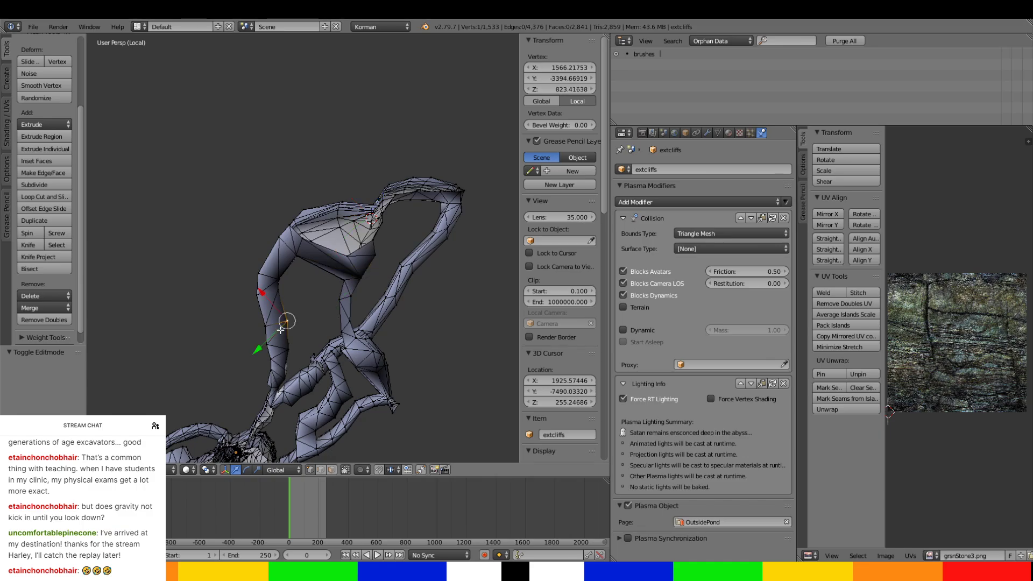
left_click(332, 469)
right_click(278, 335)
middle_click_drag(275, 335, 321, 234)
scroll(362, 250, "up", 3)
right_click(396, 198, "ctrl")
right_click(365, 155, "ctrl")
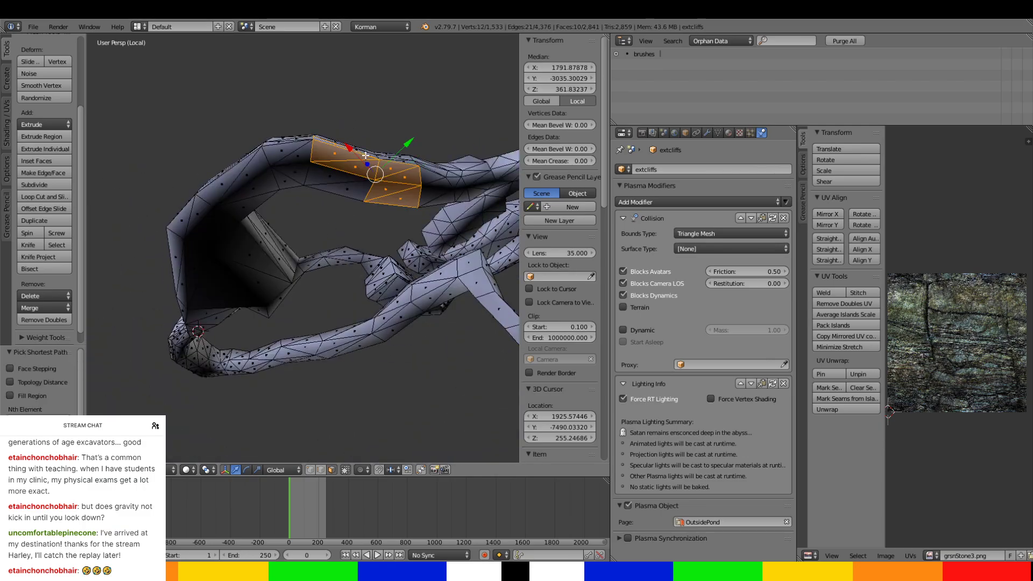
right_click(337, 187, "ctrl")
Complete the selection around the curved tunnel's middle section with its remaining side and top faces.
middle_click_drag(338, 187, 331, 278)
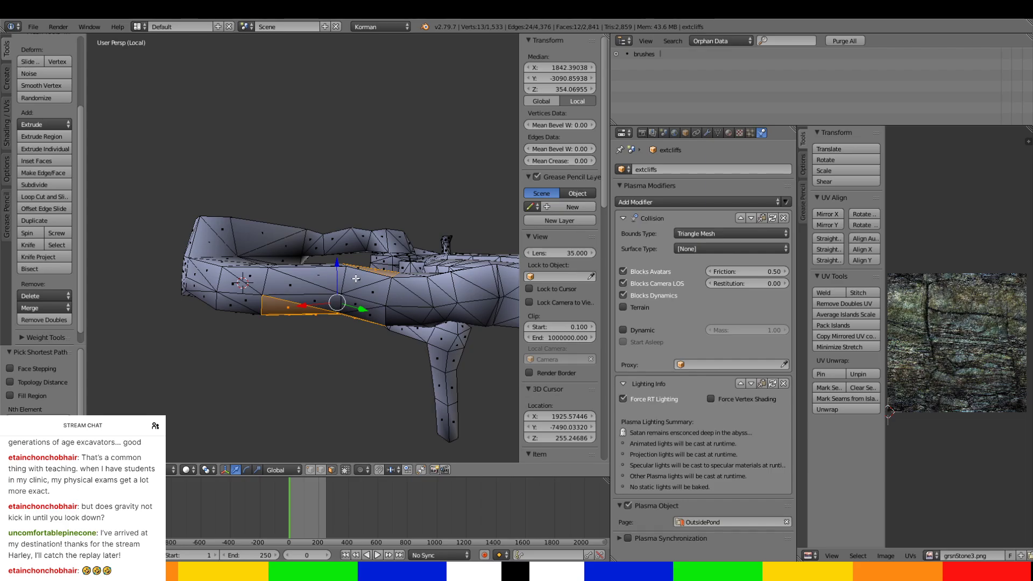
right_click(356, 278, "ctrl")
right_click(323, 281, "ctrl")
right_click(327, 304, "ctrl")
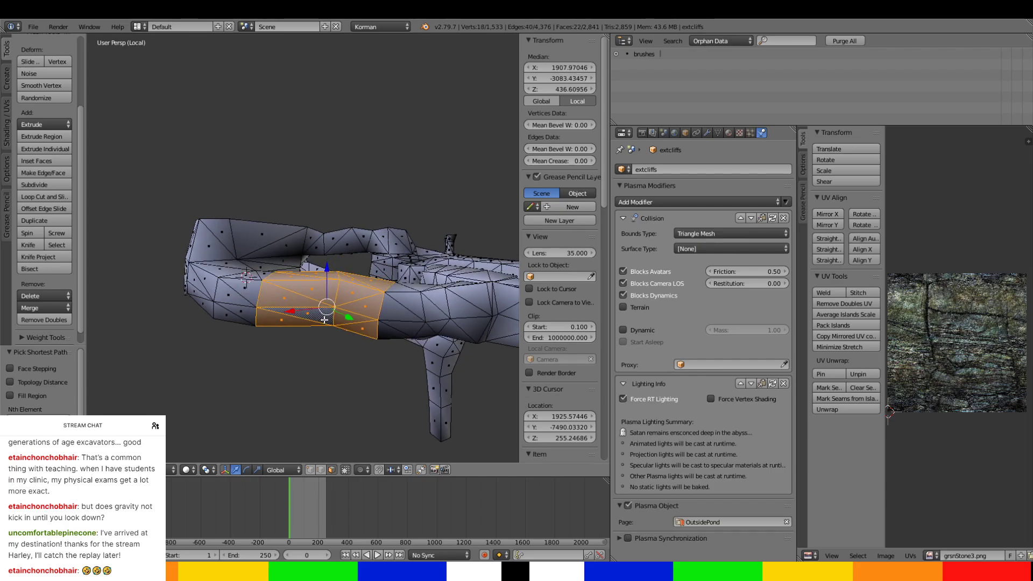
middle_click_drag(327, 303, 310, 371)
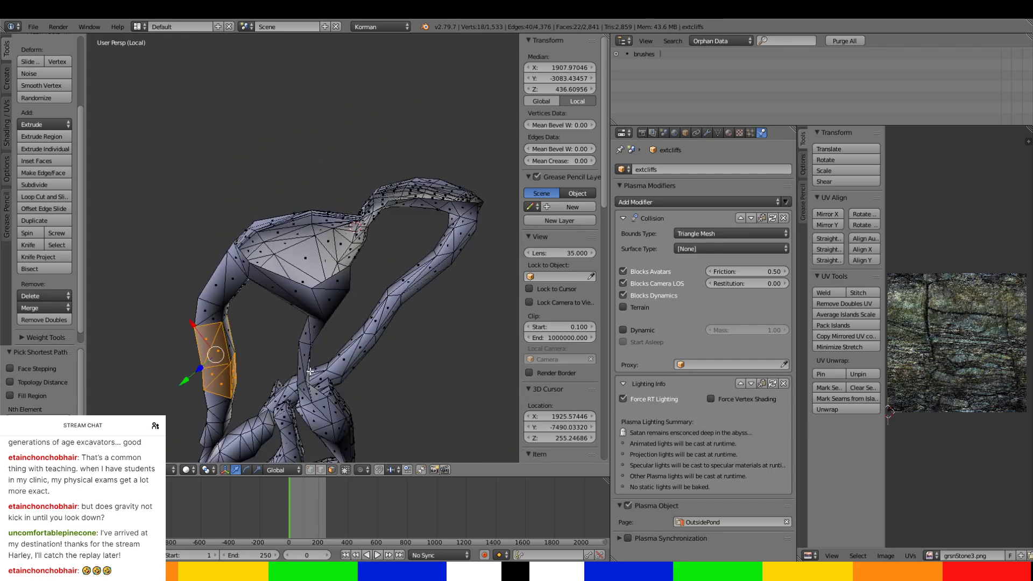
middle_click_drag(462, 214, 474, 233)
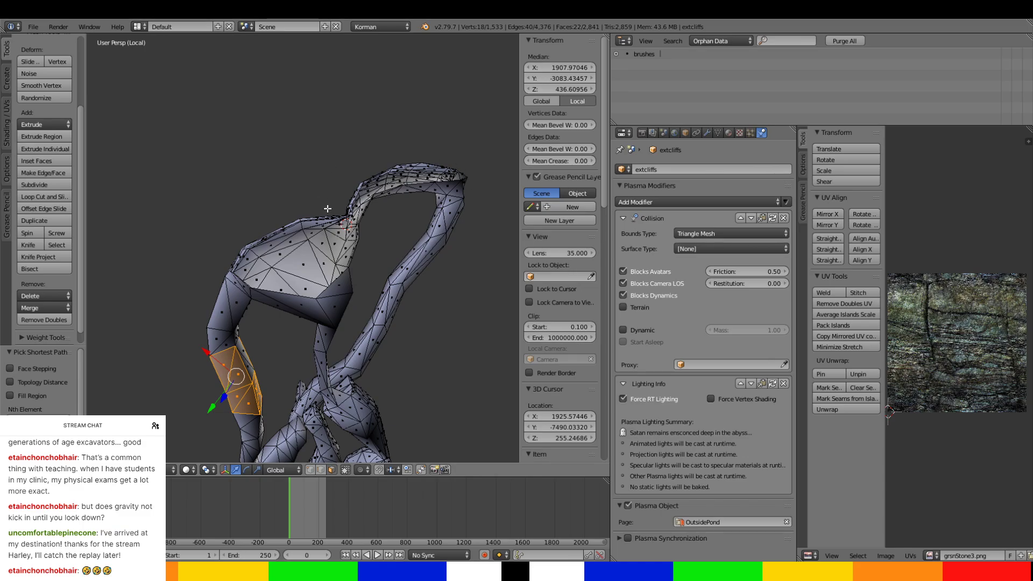
Extend the face selection along the curved tunnel toward the large chamber, undoing the stray single-face selection.
right_click(237, 292, "ctrl")
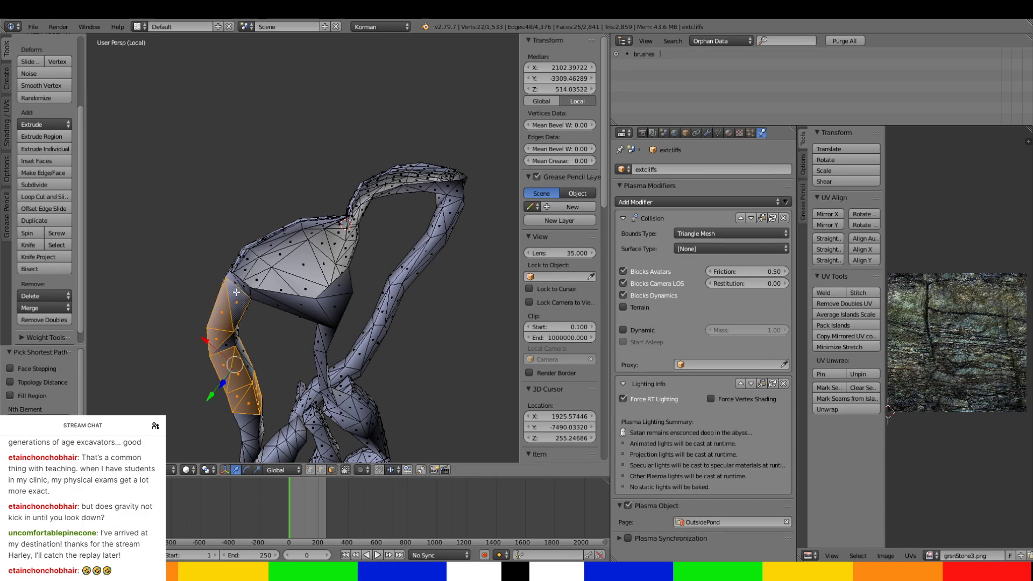
right_click(230, 340, "shift")
middle_click_drag(229, 340, 263, 297)
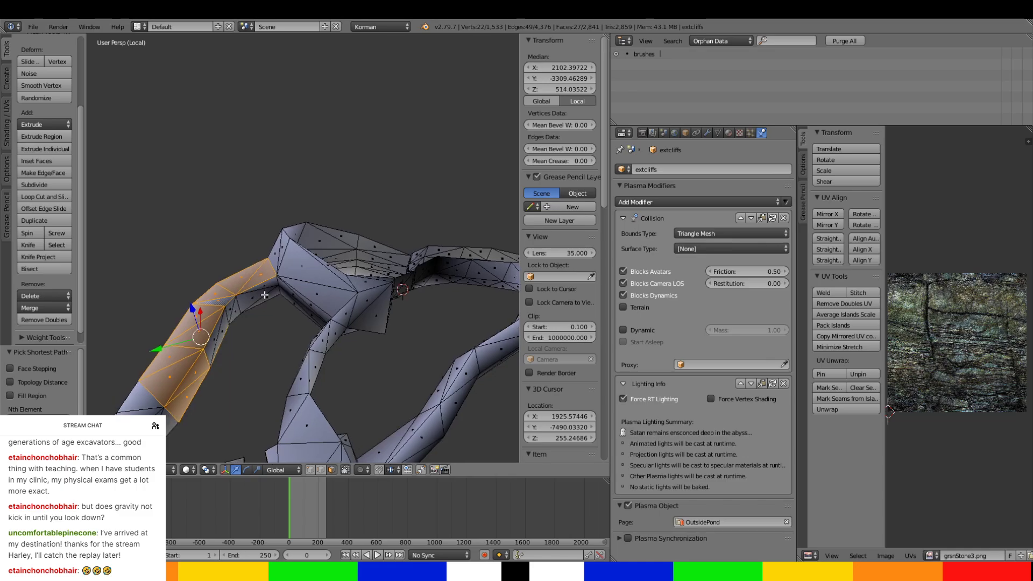
right_click(266, 294, "ctrl")
right_click(272, 301, "shift")
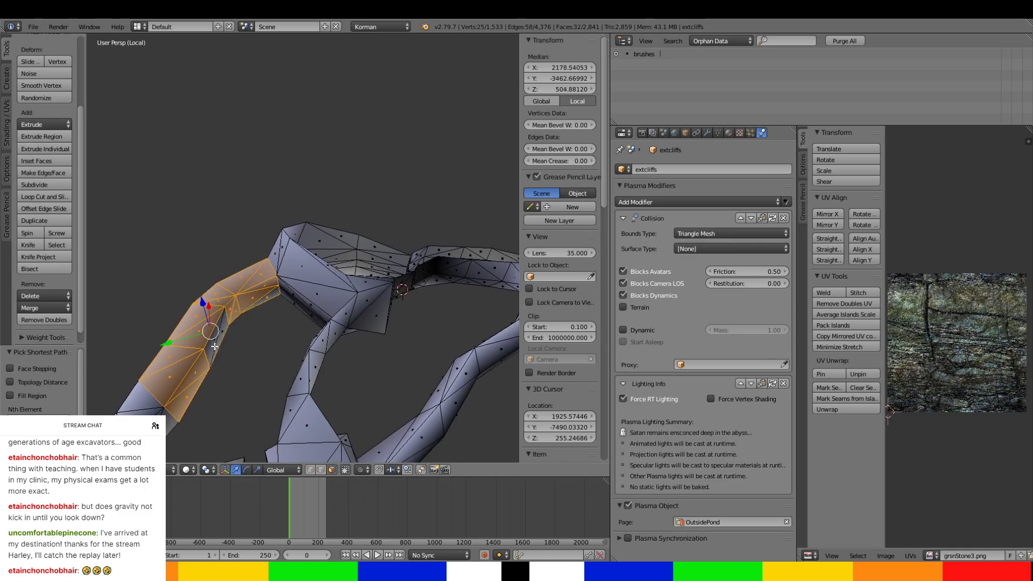
middle_click_drag(210, 330, 285, 215)
right_click(283, 249)
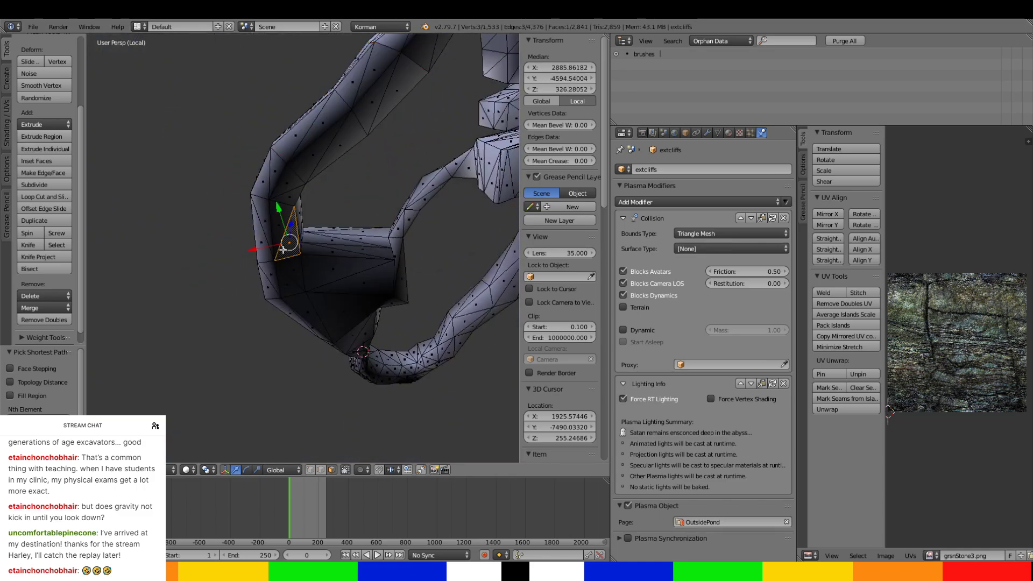
key("ctrl+z")
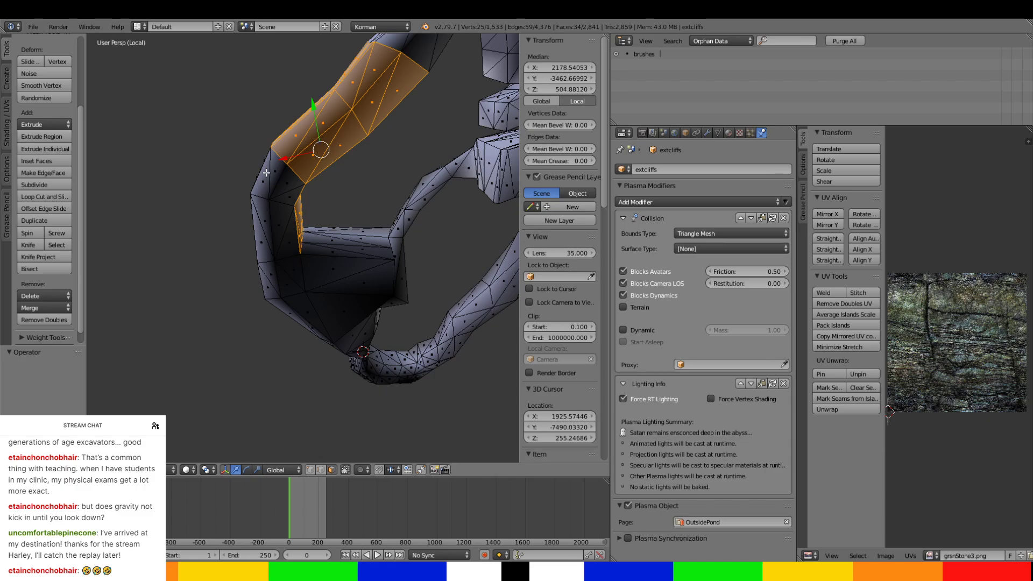
Add the tunnel's remaining faces up to the large chamber and the first chamber wall faces above its mouth.
right_click(267, 173, "ctrl")
right_click(278, 240, "ctrl")
right_click(287, 237, "ctrl")
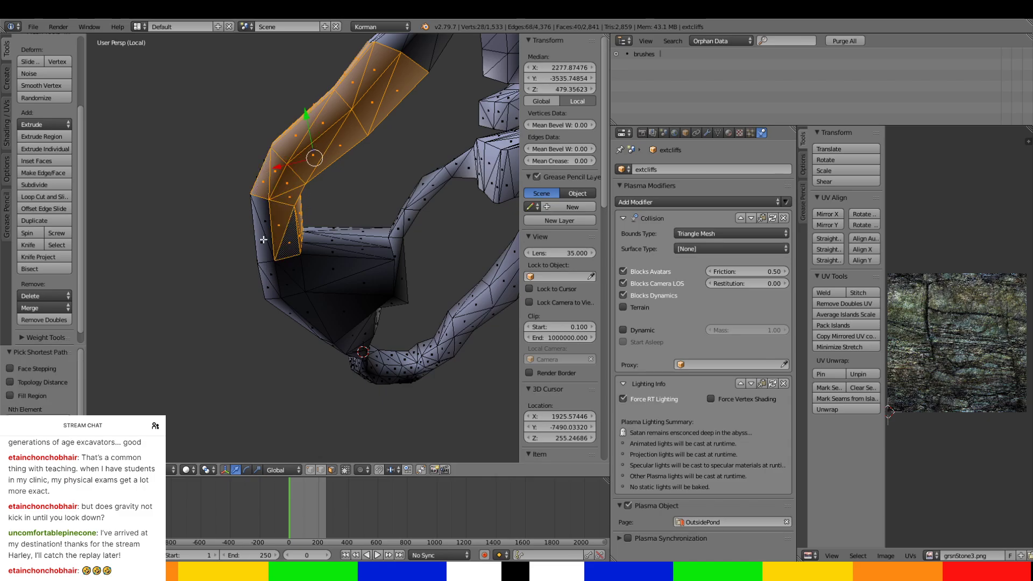
right_click(264, 242, "ctrl")
middle_click_drag(265, 241, 361, 293)
right_click(373, 276, "ctrl")
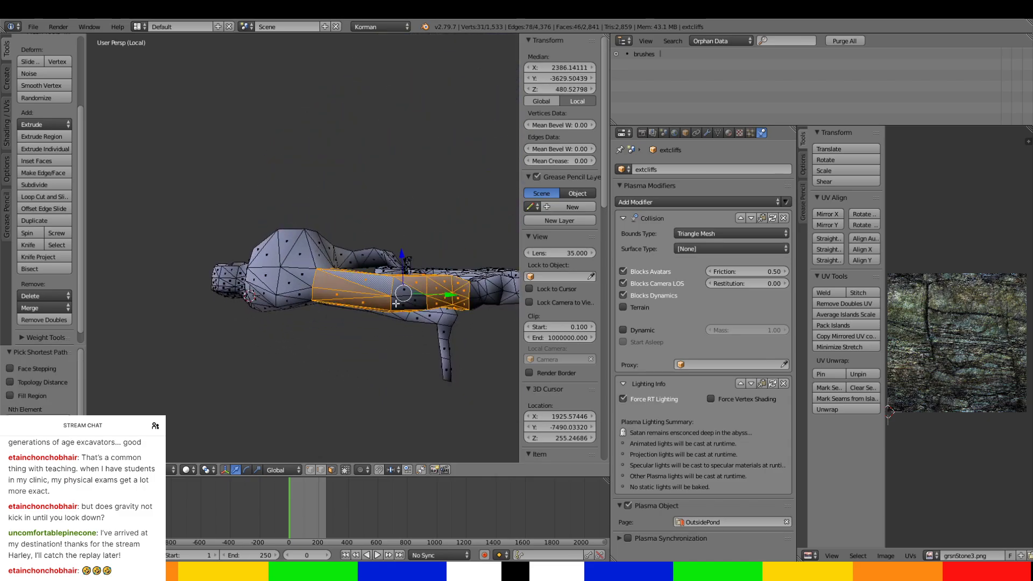
right_click(401, 303, "ctrl")
right_click(307, 266, "ctrl")
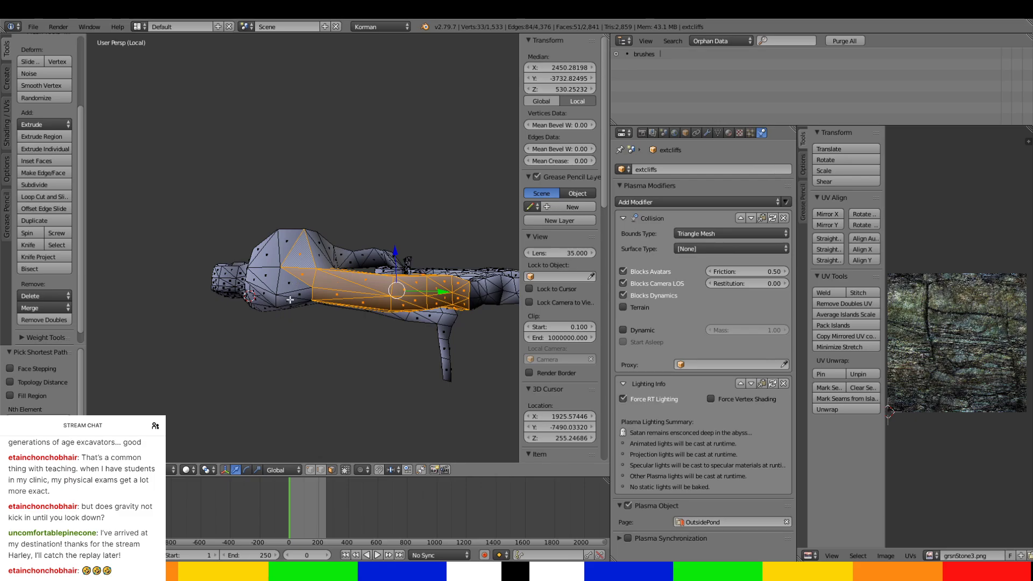
Extend the face selection from the tunnel mouth over the adjoining end walls and lower faces of the large chamber.
middle_click_drag(290, 300, 370, 254)
scroll(321, 272, "up", 2)
middle_click_drag(322, 279, 285, 276)
right_click(308, 325, "ctrl")
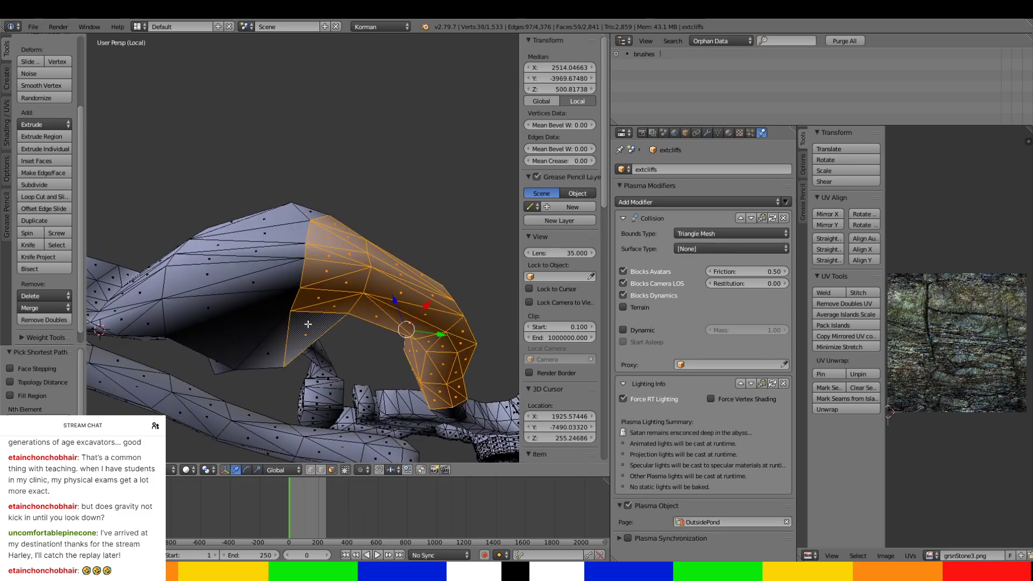
right_click(252, 341, "ctrl")
right_click(301, 222, "ctrl")
middle_click_drag(300, 222, 338, 336)
right_click(260, 276, "ctrl")
middle_click_drag(269, 273, 330, 177)
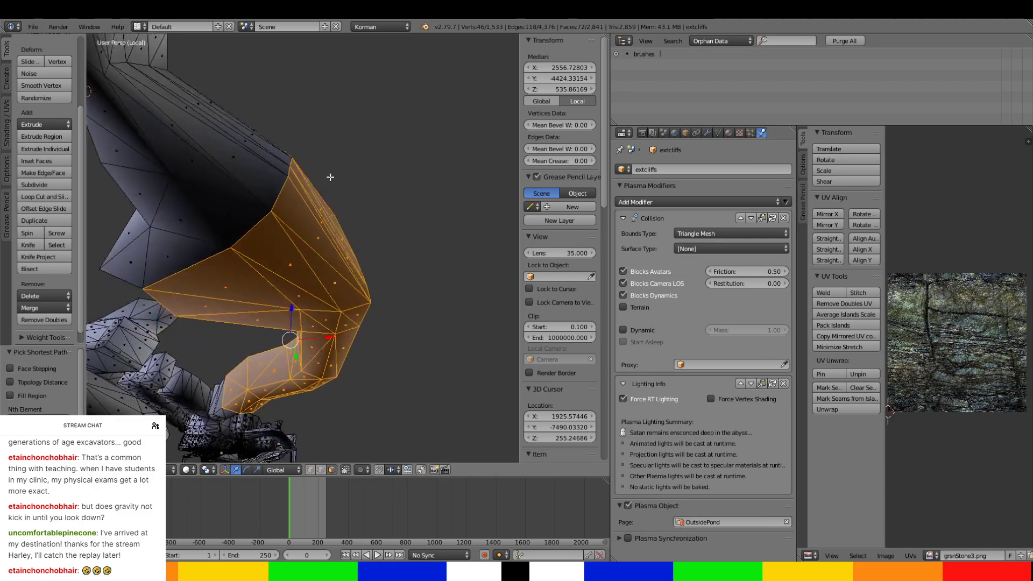
Add the large chamber's long outer walls, underside and small corner faces beside the tunnel to the selection.
scroll(328, 175, "down", 2)
right_click(273, 217, "ctrl")
right_click(274, 216, "ctrl")
middle_click_drag(275, 221, 354, 360)
right_click(277, 258, "ctrl")
right_click(284, 301, "ctrl")
right_click(304, 306, "ctrl")
right_click(272, 310, "ctrl")
right_click(312, 263, "ctrl")
right_click(264, 268, "ctrl")
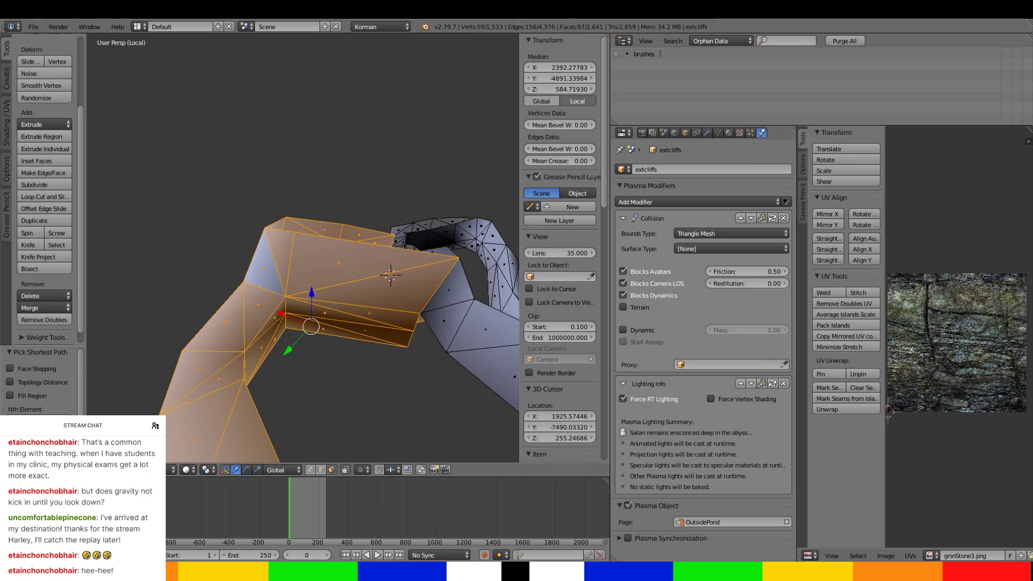
Extend the selection across the chamber's inner surface toward the narrow neck and the branch tunnel.
middle_click_drag(438, 353, 405, 330)
right_click(502, 294, "ctrl")
right_click(502, 294, "ctrl")
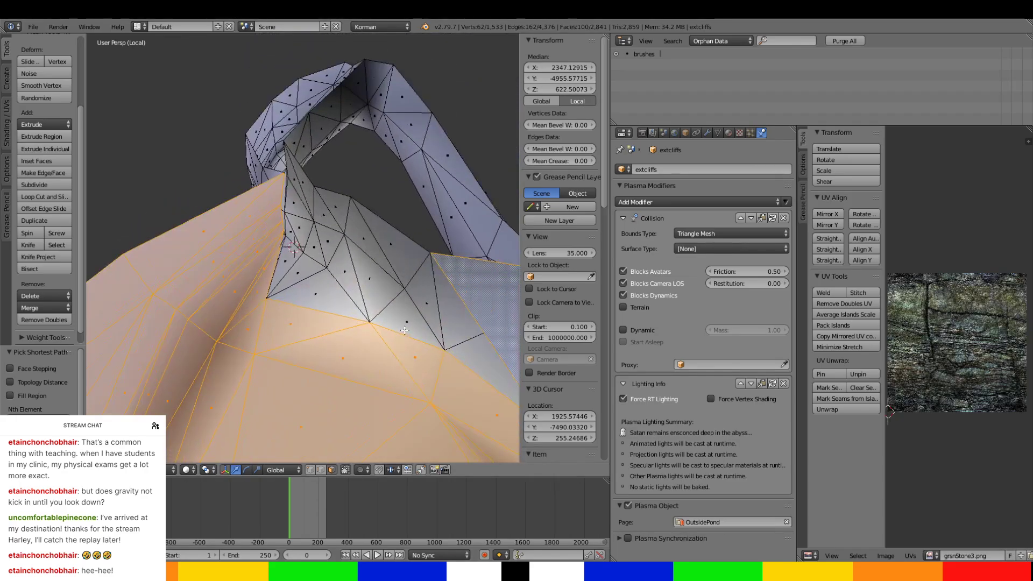
right_click(459, 350, "ctrl")
right_click(285, 273, "ctrl")
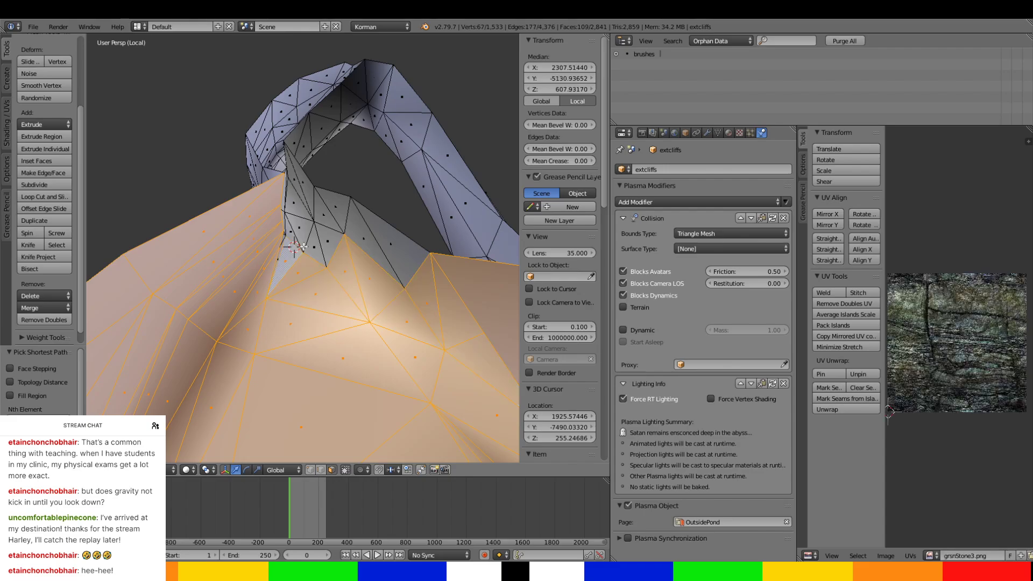
right_click(330, 211, "ctrl")
right_click(391, 256, "ctrl")
Add the missing faces where the branch tunnel meets the chamber and undo the last stray selection.
middle_click_drag(391, 256, 103, 114)
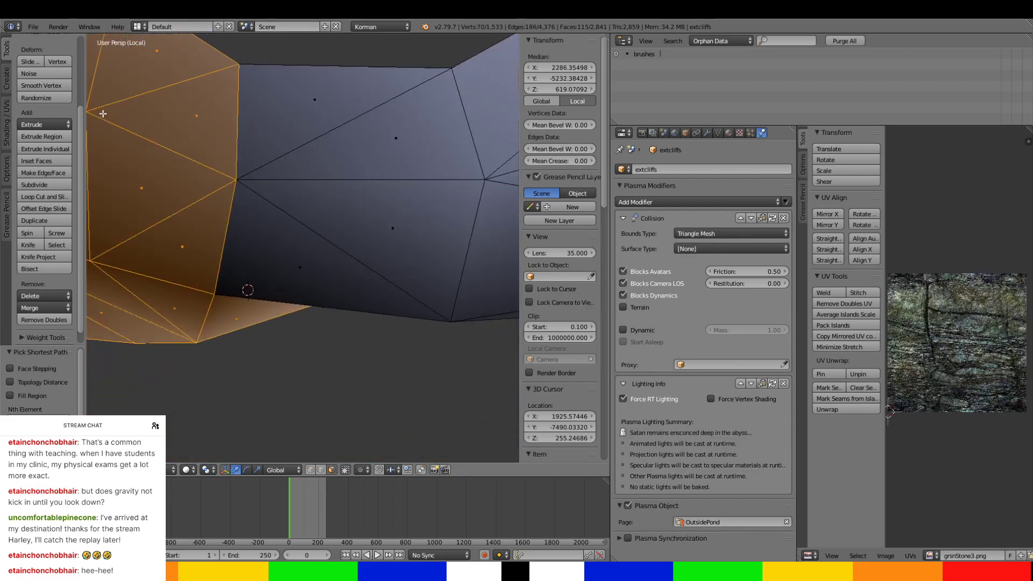
right_click(288, 113, "ctrl")
right_click(289, 290, "ctrl")
middle_click_drag(289, 291, 299, 337)
right_click(387, 189, "ctrl")
right_click(299, 337)
key("ctrl+z")
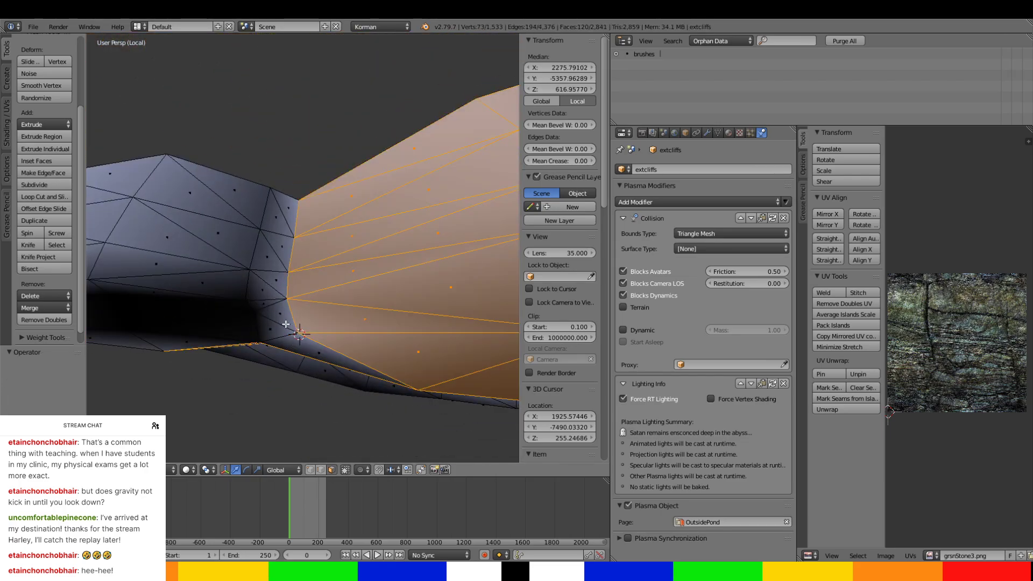
Add the ring of small faces at the narrow neck and the first faces beyond it to the selection.
right_click(275, 334, "ctrl")
right_click(279, 196, "ctrl")
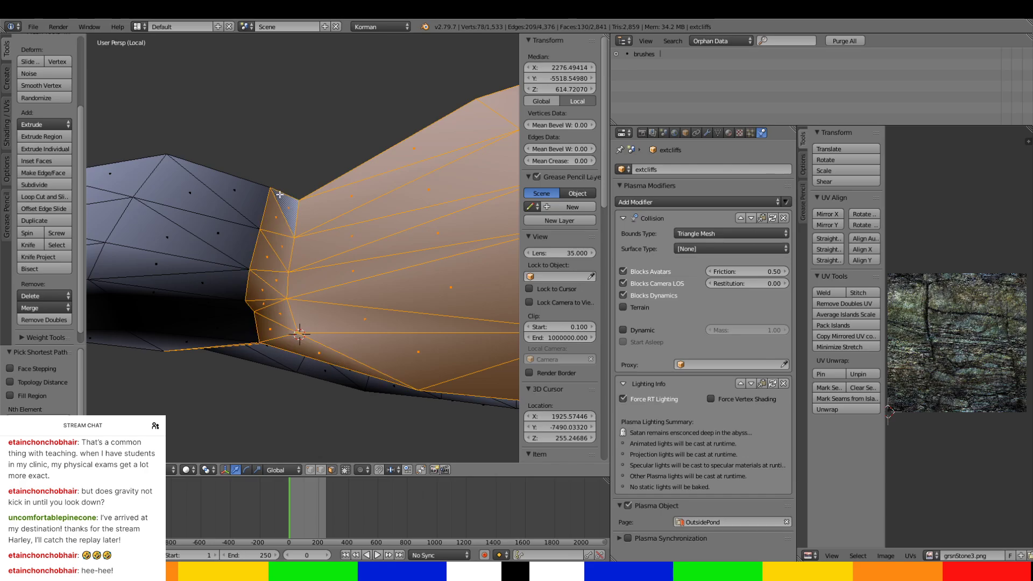
right_click(260, 191, "ctrl")
right_click(218, 344, "ctrl")
Extend the face selection past the neck along the arched passage's first bend, including its side, top and underside.
middle_click_drag(219, 345, 320, 276)
right_click(278, 278, "ctrl")
right_click(275, 189, "ctrl")
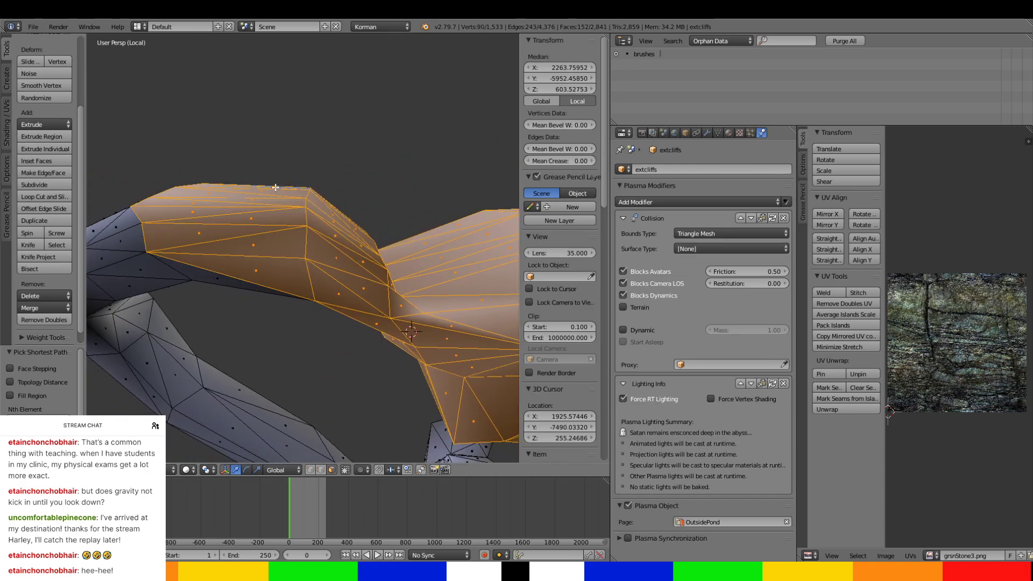
middle_click_drag(273, 195, 279, 383)
right_click(271, 255, "shift")
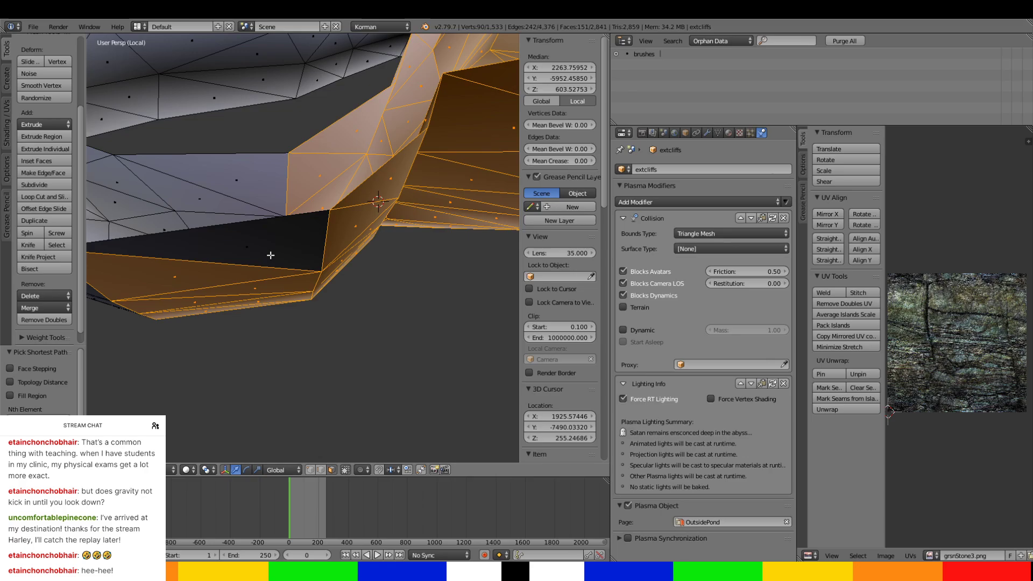
right_click(257, 187, "ctrl")
right_click(277, 244, "ctrl")
Extend the face selection along the arched passage's side walls and upper edge up to its far corner.
middle_click_drag(240, 237, 391, 254)
right_click(305, 173, "ctrl")
right_click(283, 330, "ctrl")
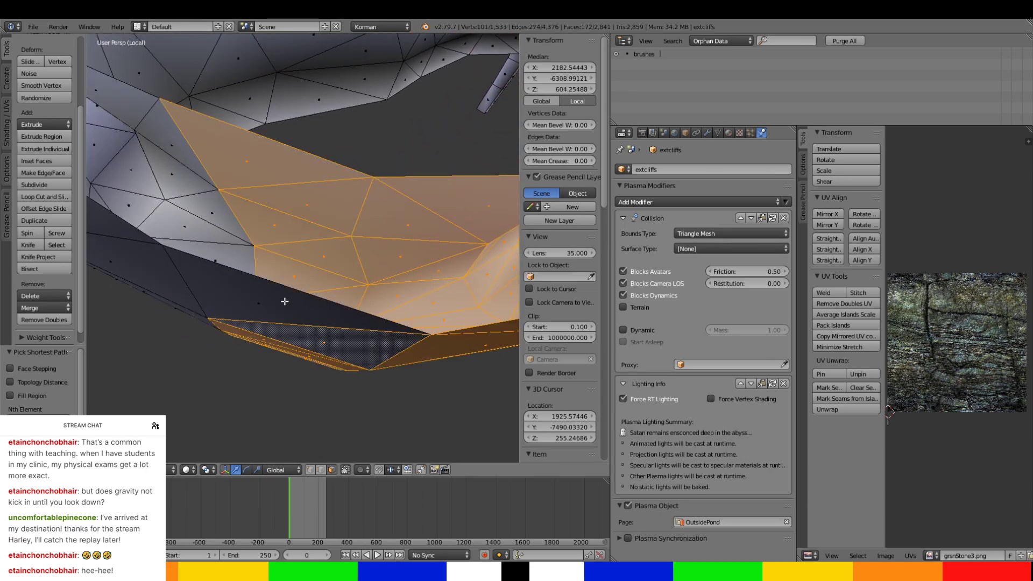
right_click(284, 300, "ctrl")
right_click(174, 131, "ctrl")
middle_click_drag(173, 205, 309, 237)
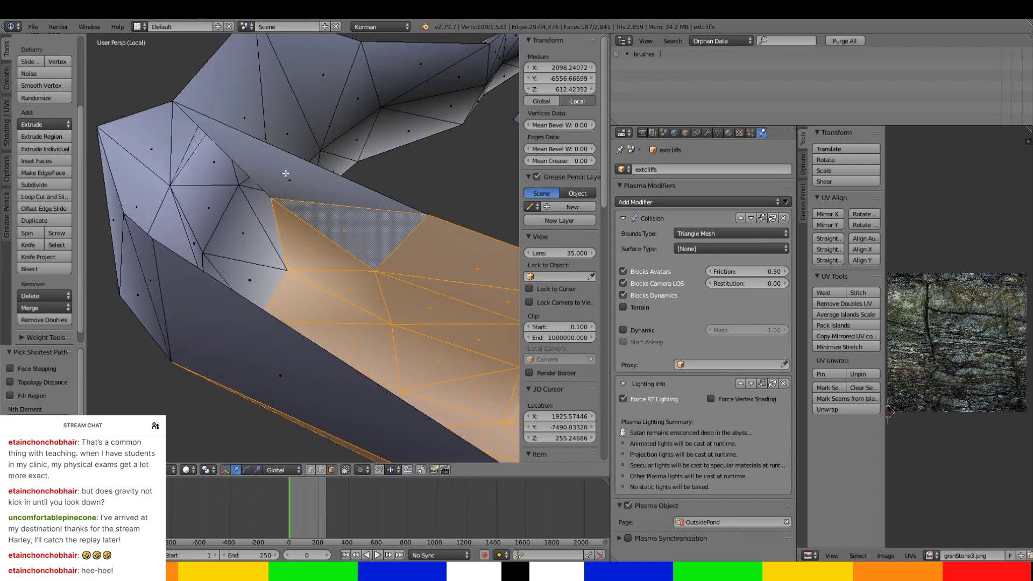
right_click(286, 173, "ctrl")
right_click(184, 137, "ctrl")
right_click(204, 92, "shift")
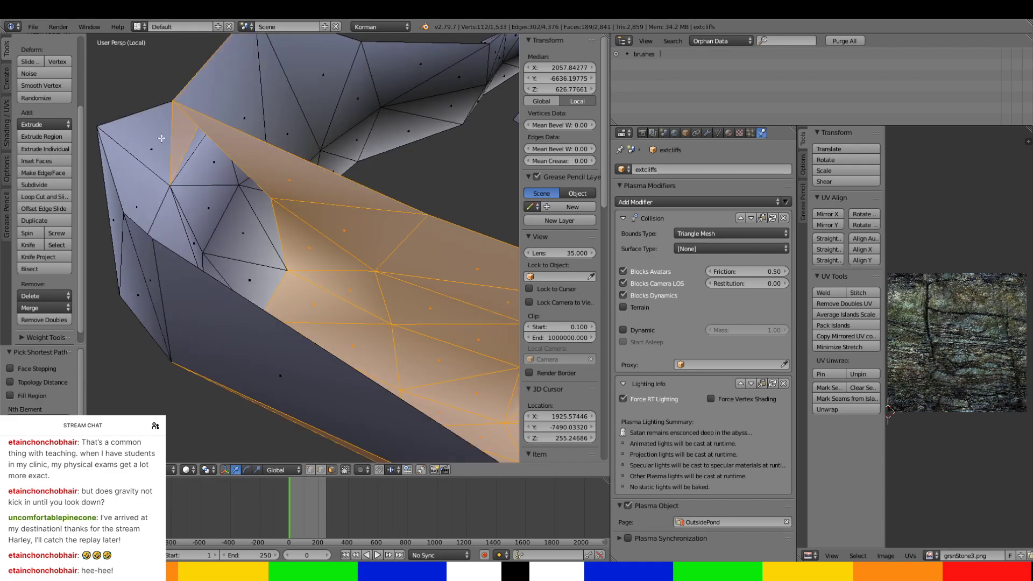
Add the large outer triangles around the tip of the passage's far corner to the face selection.
right_click(158, 144, "shift")
right_click(150, 204, "shift")
middle_click_drag(150, 204, 309, 179)
scroll(285, 180, "up", 1)
right_click(268, 182, "shift")
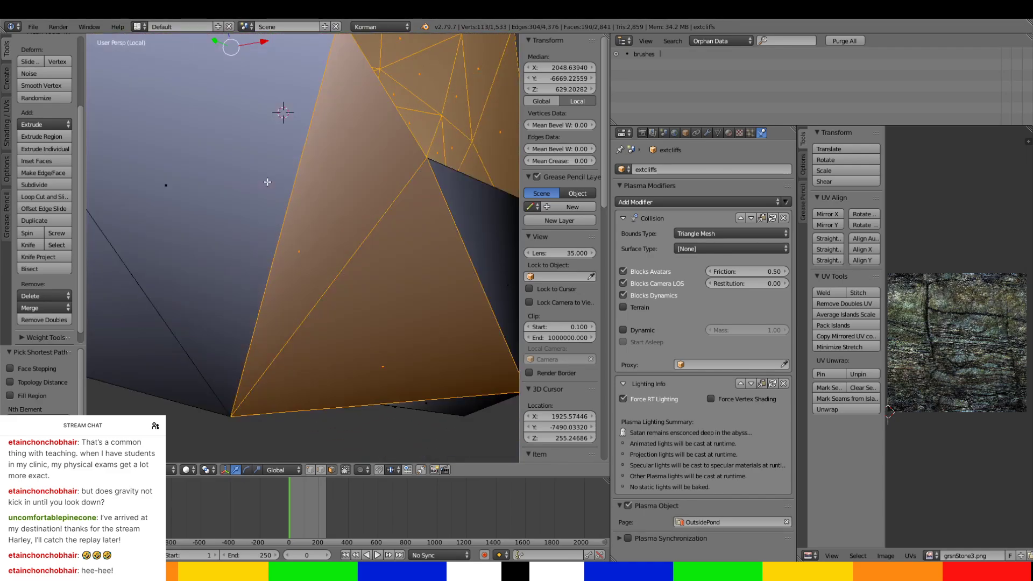
right_click(338, 229, "shift")
right_click(387, 283, "shift")
middle_click_drag(371, 290, 263, 235)
right_click(226, 222, "shift")
right_click(277, 174, "shift")
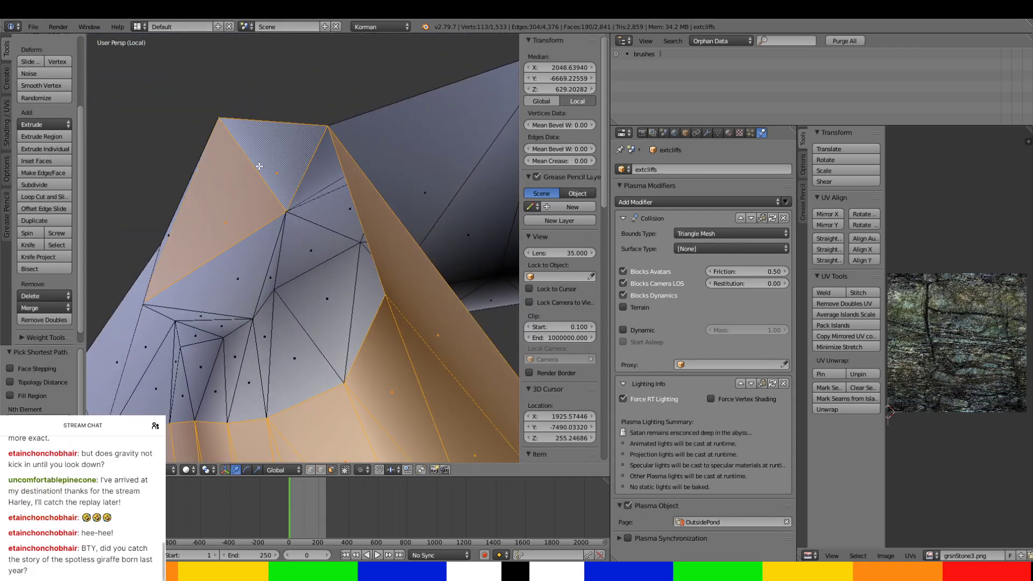
right_click(235, 258, "shift")
middle_click_drag(233, 296, 218, 300)
Add the small inner faces of the far corner and the thin triangles beside them to the selection.
scroll(221, 294, "up", 2)
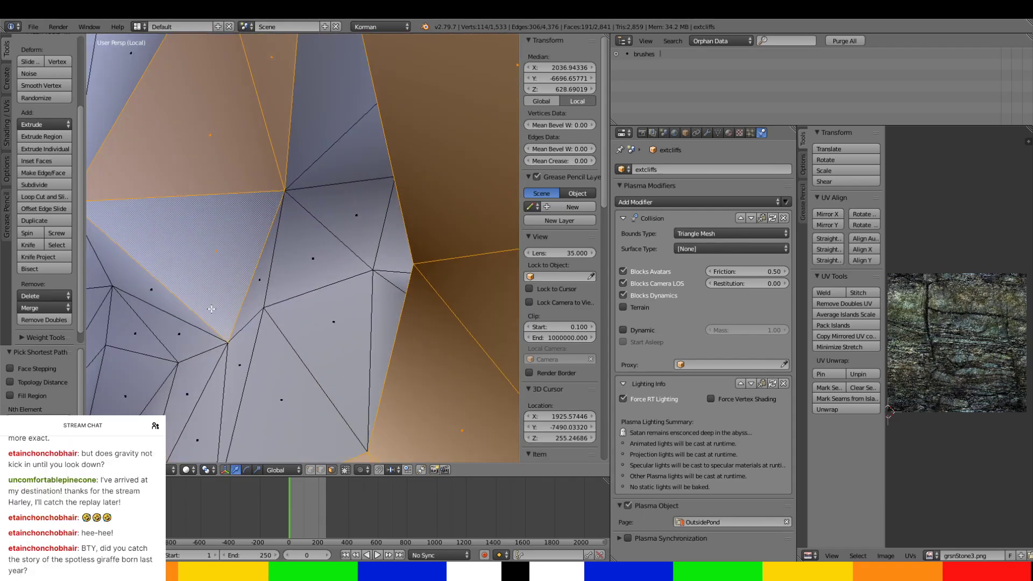
scroll(211, 309, "down", 2)
right_click(295, 363, "ctrl")
right_click(236, 355, "ctrl")
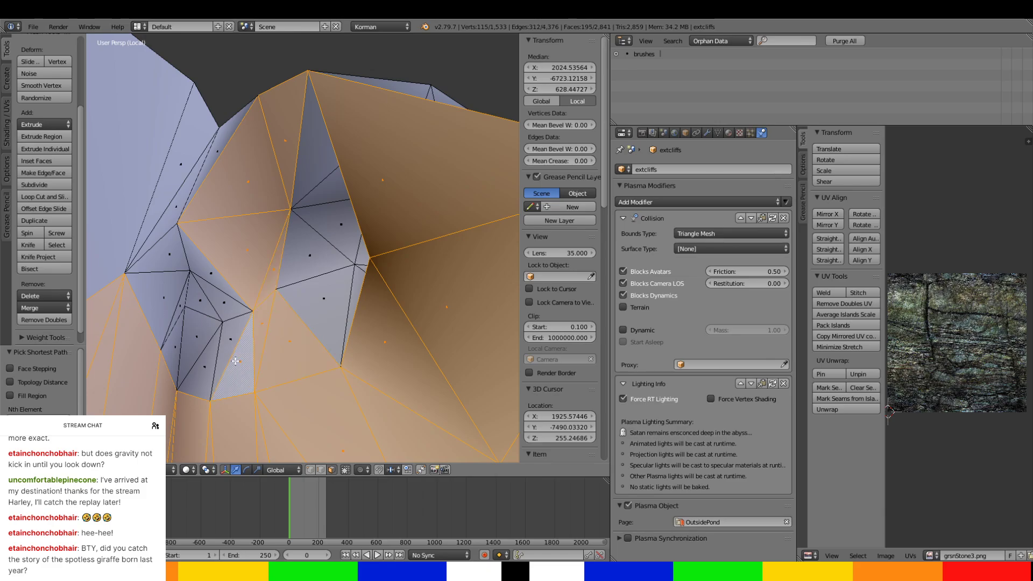
right_click(198, 328, "ctrl")
right_click(196, 259, "ctrl")
right_click(172, 344, "ctrl")
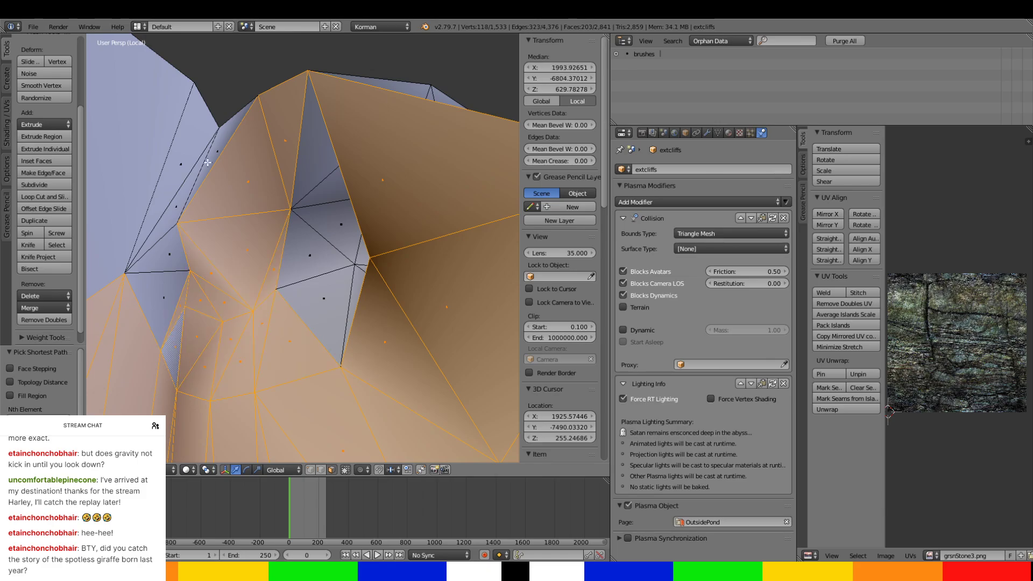
right_click(214, 154, "ctrl")
right_click(182, 153, "ctrl")
right_click(110, 188, "ctrl")
Extend the selection from the chamber's underside onto the first faces of the narrow leg tunnel.
scroll(134, 207, "down", 4)
middle_click_drag(134, 207, 196, 250)
scroll(266, 286, "down", 2)
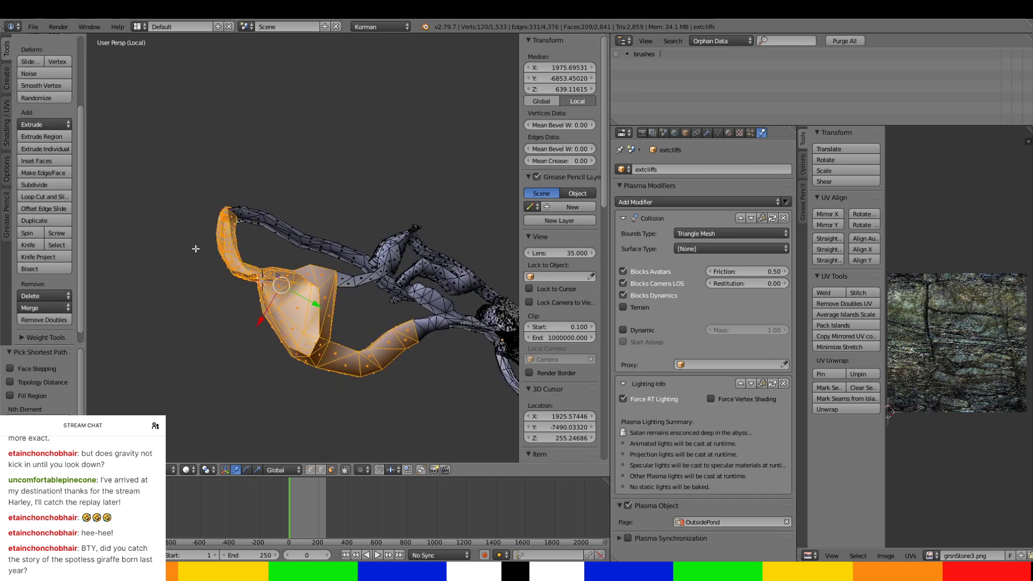
middle_click_drag(344, 272, 238, 295)
scroll(238, 295, "up", 3)
middle_click_drag(284, 167, 302, 336, "shift")
scroll(258, 300, "up", 4)
scroll(333, 310, "down", 4)
scroll(334, 310, "down", 5)
middle_click_drag(302, 336, 317, 182, "shift")
scroll(318, 182, "up", 6)
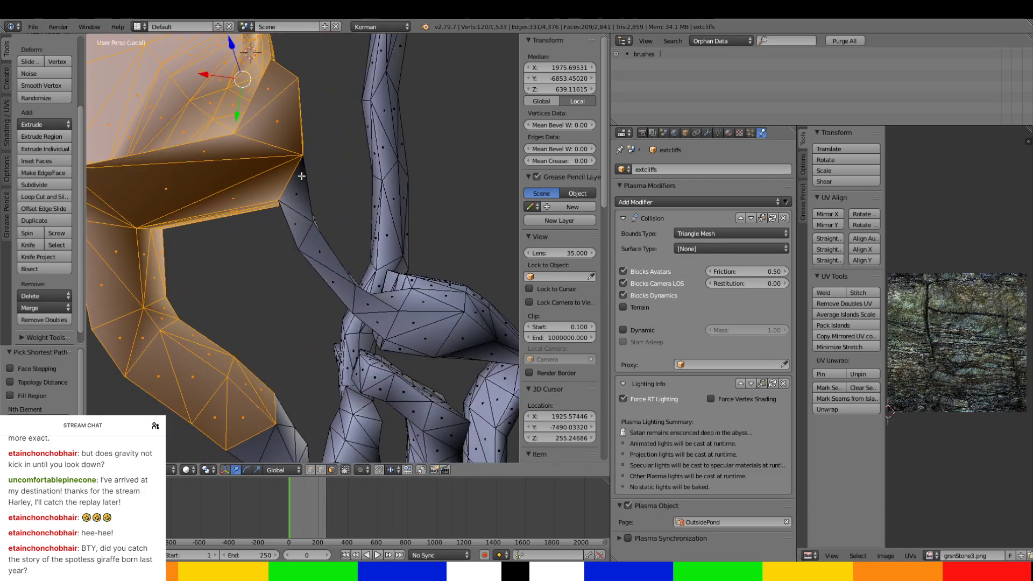
right_click(301, 176, "shift")
scroll(301, 176, "up", 4)
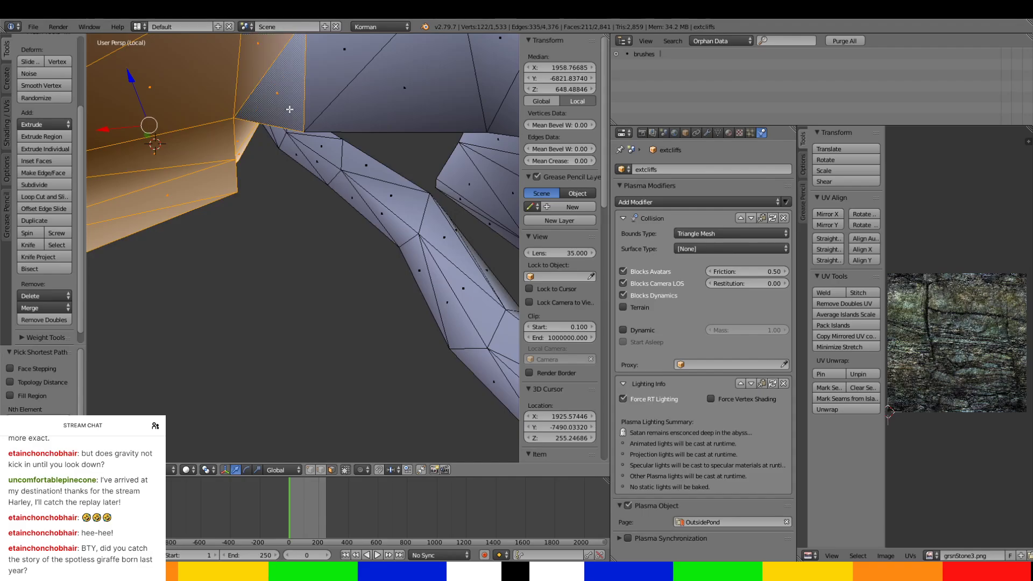
middle_click_drag(289, 109, 257, 38)
right_click(416, 72, "ctrl")
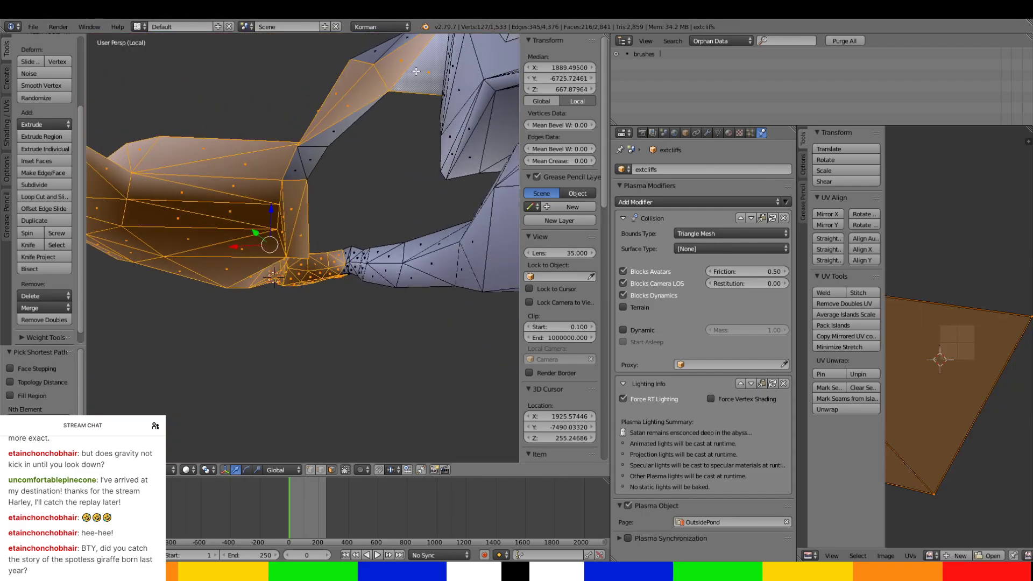
right_click(298, 169, "ctrl")
Add the remaining faces around the narrow leg tunnel down to where it joins the tunnel junction.
middle_click_drag(342, 126, 300, 285)
right_click(366, 253, "ctrl")
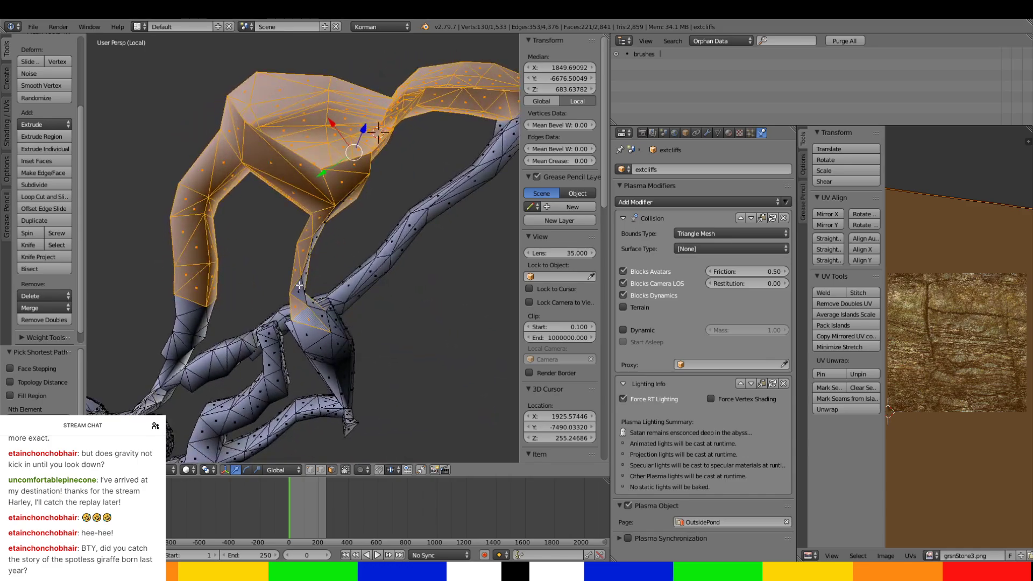
right_click(322, 320, "ctrl")
middle_click_drag(321, 321, 284, 228)
right_click(413, 202, "ctrl")
middle_click_drag(412, 202, 412, 248)
scroll(419, 209, "down", 5)
Separate the selected faces from extcliffs into their own object and select only that object in Object Mode.
key("p")
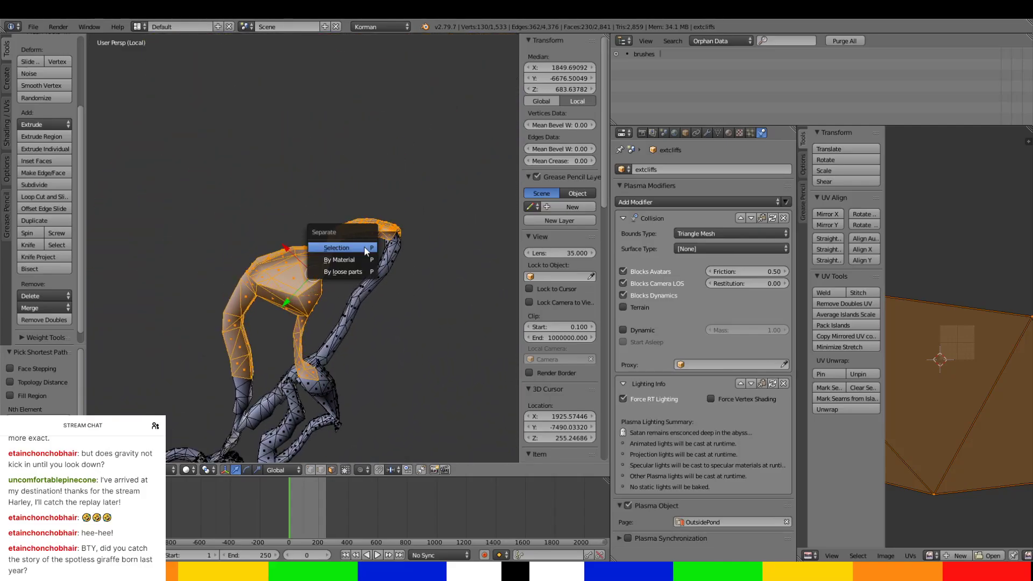
left_click(364, 246)
key("Tab")
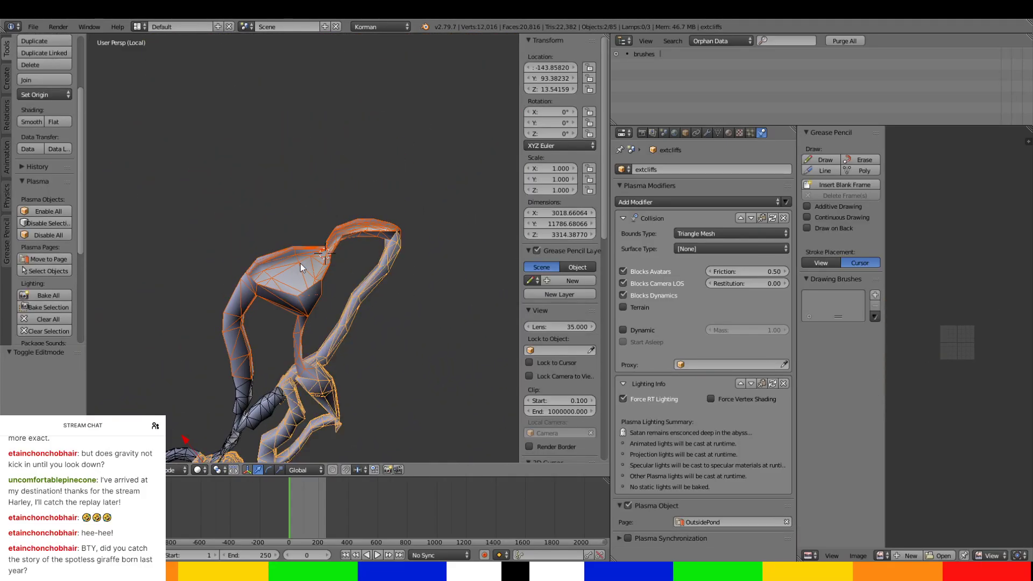
right_click(300, 252)
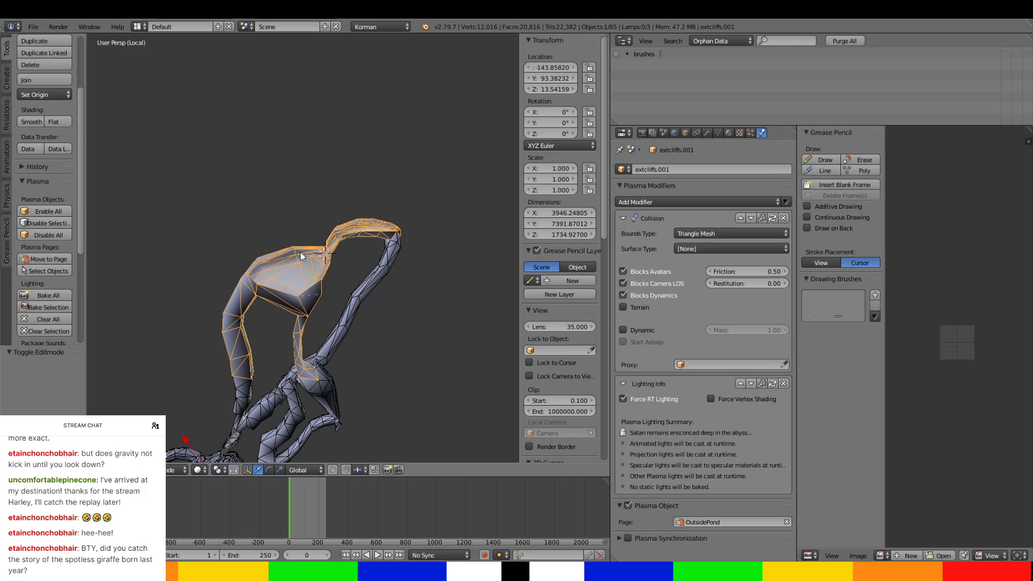
Rename the separated object SOUTHERNCLIFF-IT'SAGIRAFFE and assign it to the SouthwardTunnels Plasma page.
left_click(662, 170)
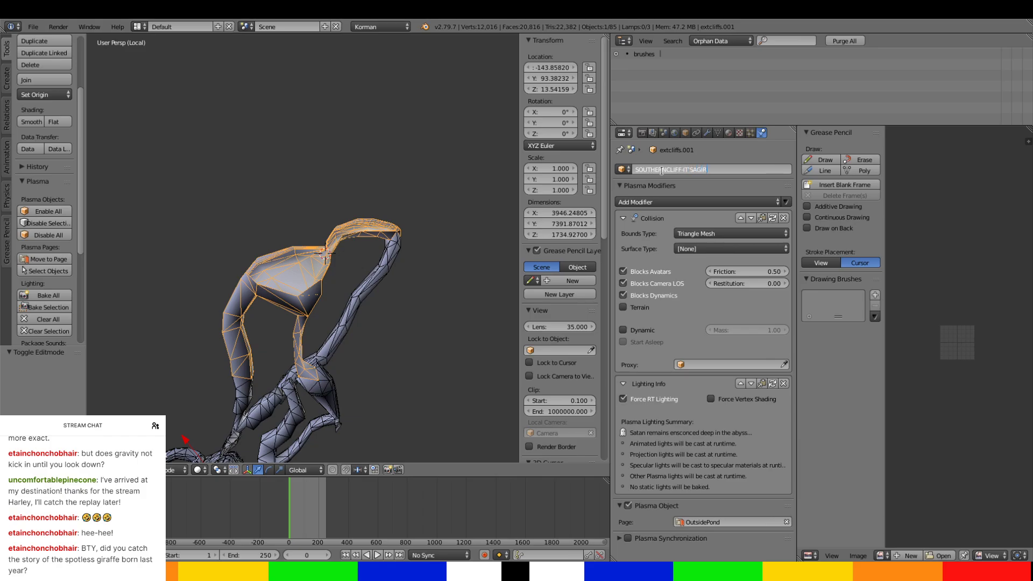
type("ERNCLIFF-IT'SAGIRAFF")
key("Return")
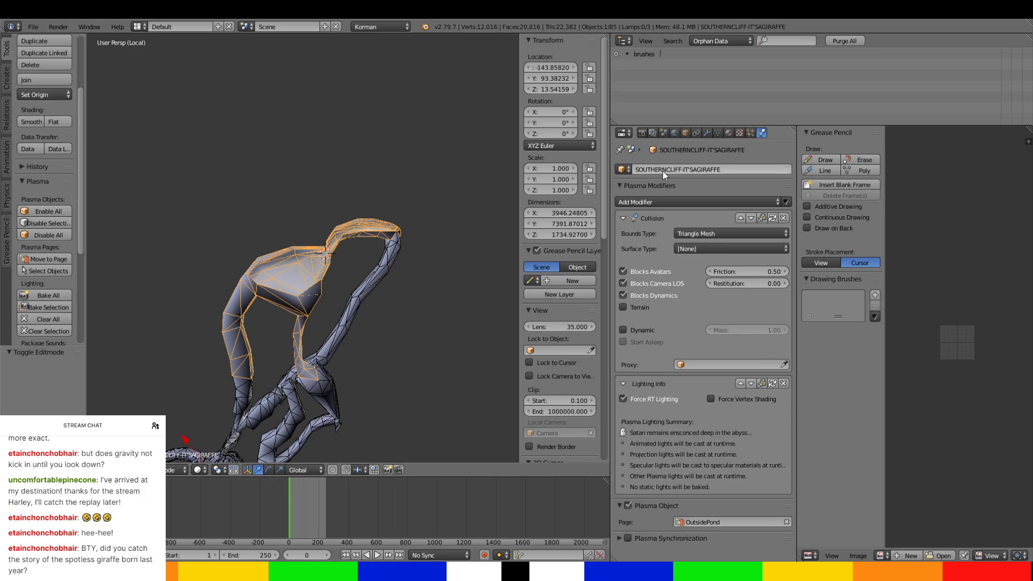
left_click(716, 522)
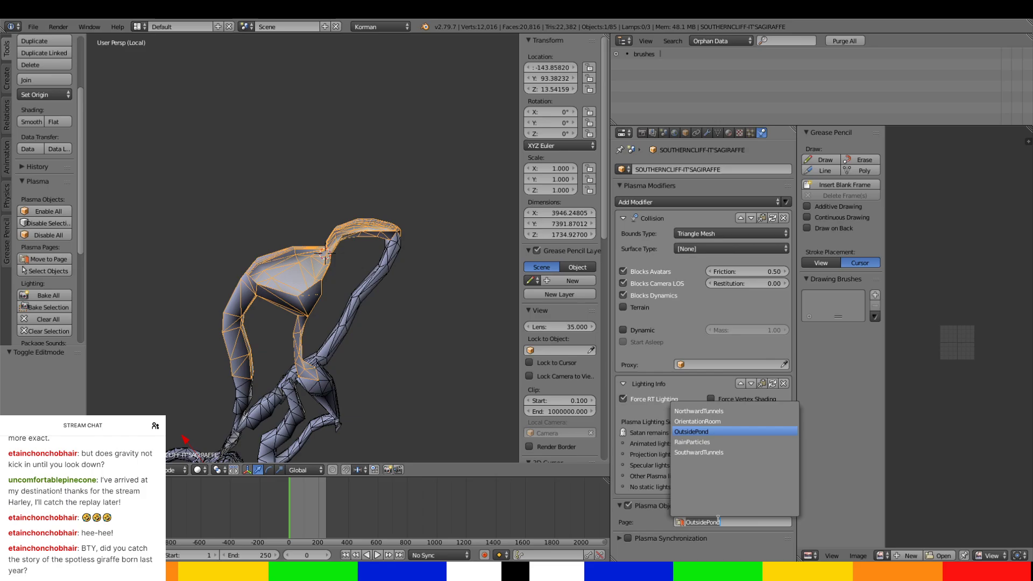
left_click(710, 452)
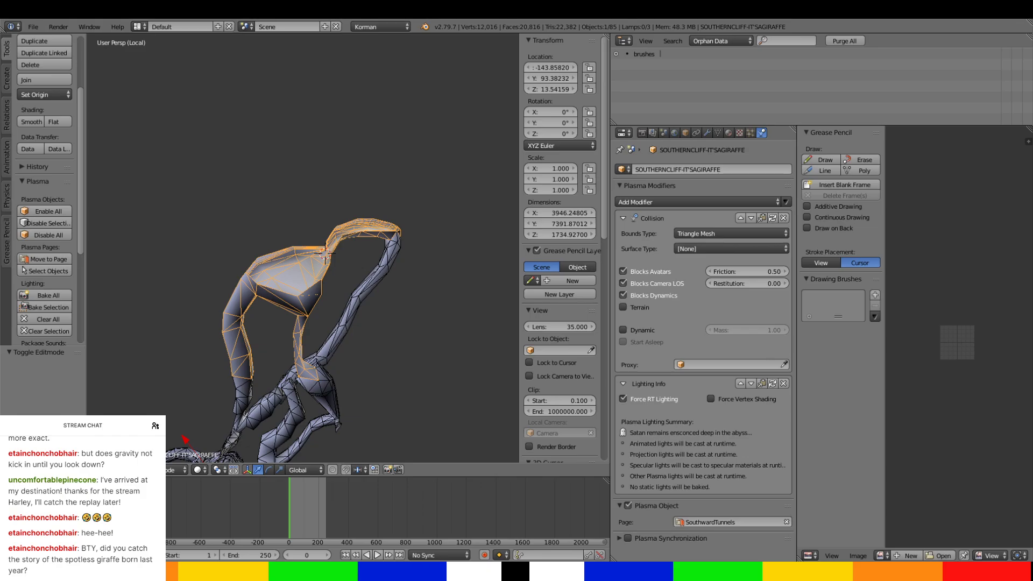
Select the extcliffs object and enter Edit Mode near the narrow tunnel that leads out of the cliff basin.
scroll(332, 295, "down", 3)
mouse_move(332, 296)
middle_mouse_down()
mouse_move(387, 276)
mouse_move(335, 258)
mouse_move(349, 274)
mouse_move(340, 298)
middle_mouse_up()
scroll(334, 258, "up", 5)
scroll(335, 257, "down", 5)
scroll(350, 275, "up", 4)
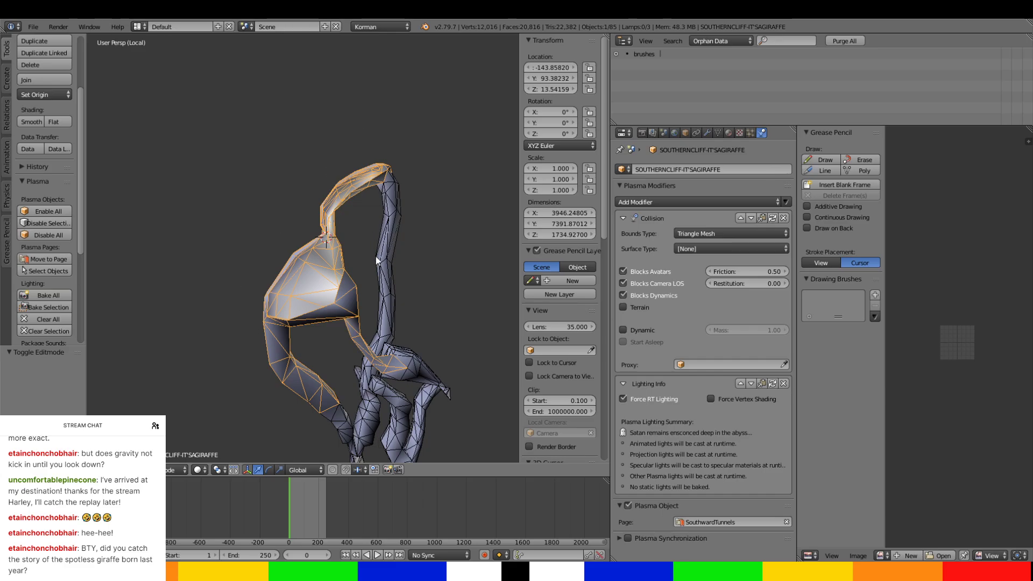
middle_click_drag(378, 259, 222, 291)
scroll(351, 287, "up", 3)
right_click(332, 268)
scroll(329, 271, "down", 5)
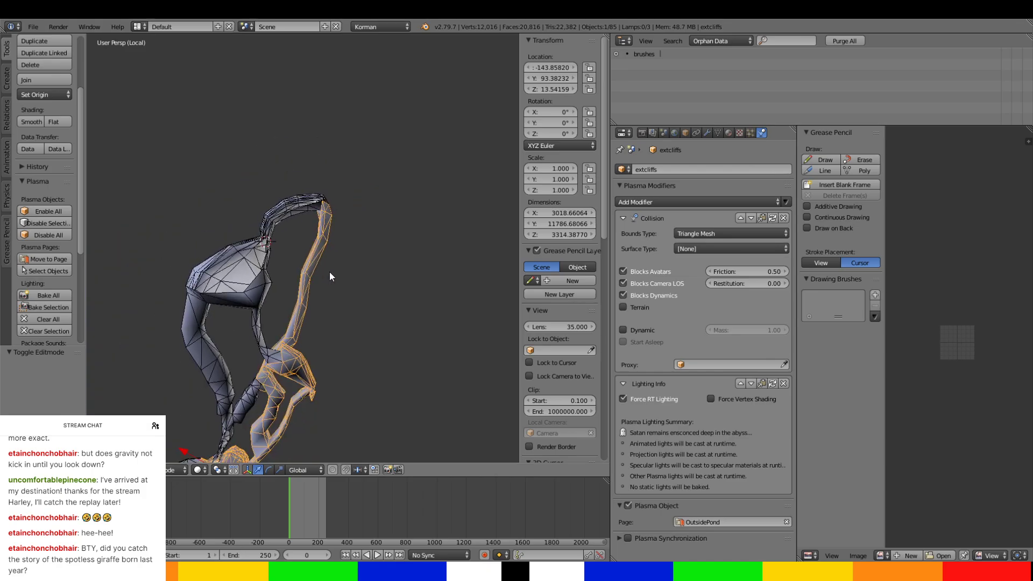
middle_click_drag(330, 272, 312, 167)
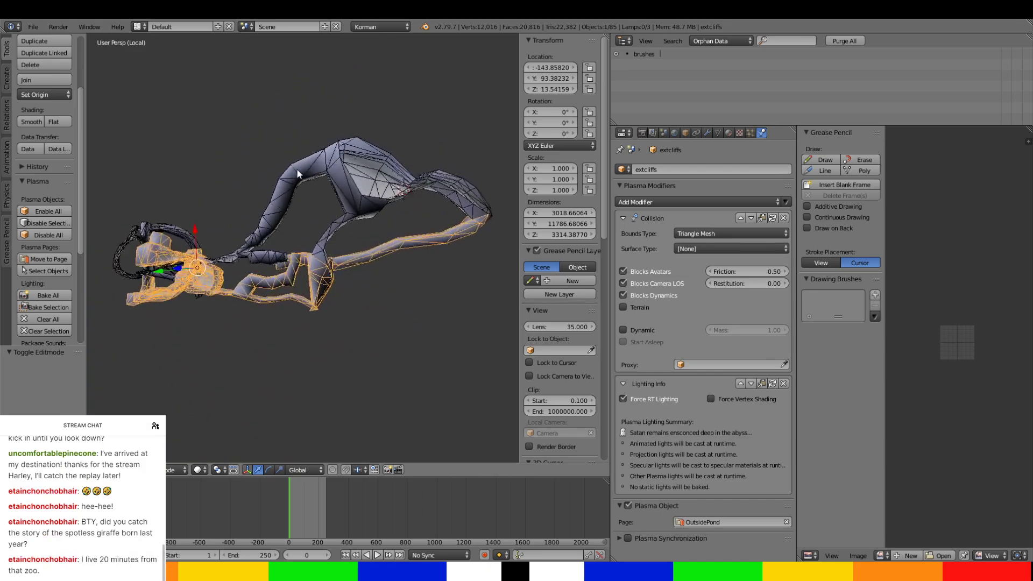
scroll(299, 176, "up", 4)
scroll(304, 192, "down", 4)
middle_click_drag(369, 184, 418, 202)
scroll(418, 201, "up", 3)
middle_click_drag(408, 319, 397, 270)
scroll(318, 270, "up", 4)
middle_click_drag(318, 270, 356, 267)
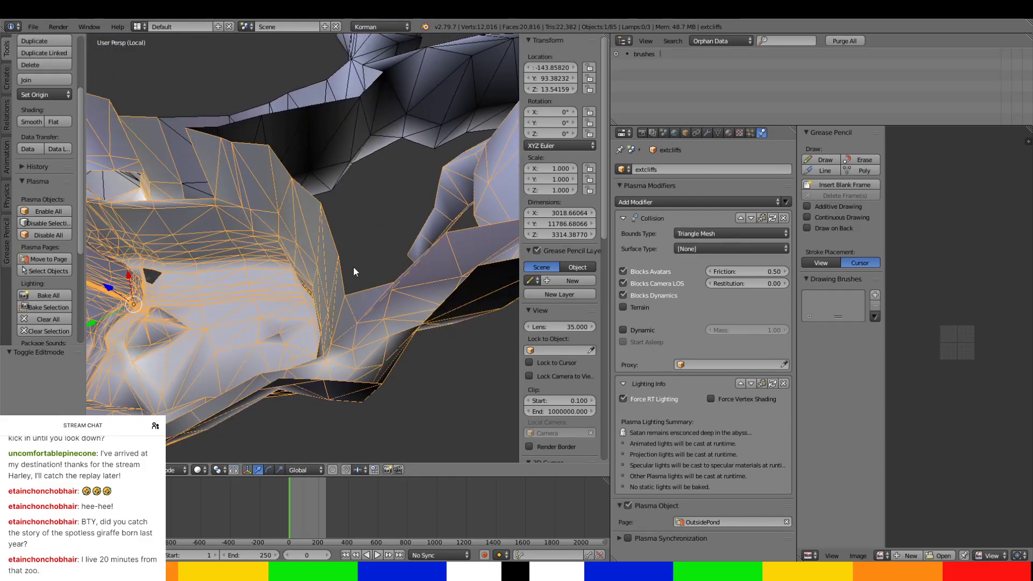
key("Tab")
Select the ring of extcliffs faces where the narrow tunnel meets the edge of the cliff basin.
right_click(355, 304)
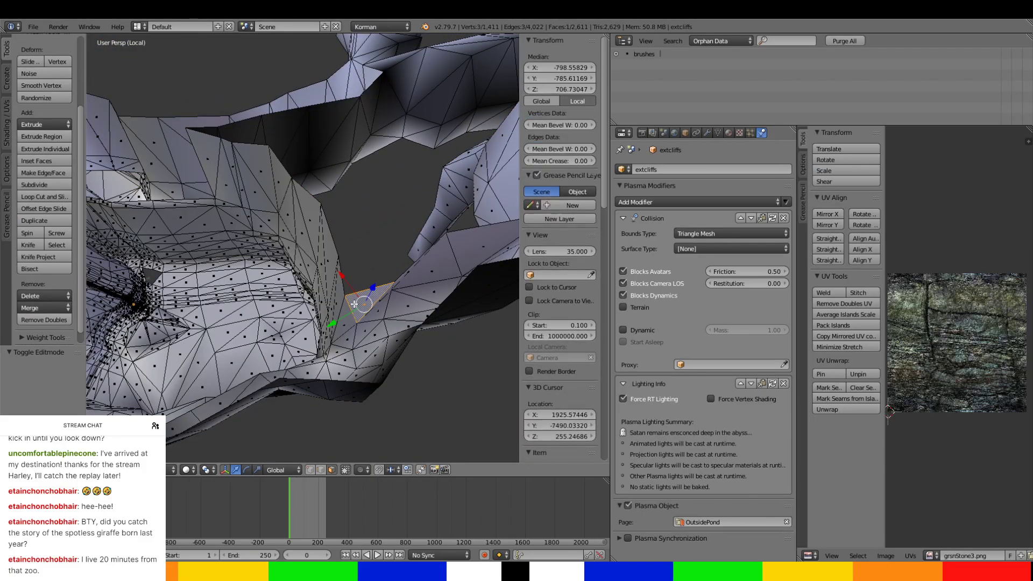
middle_click_drag(355, 304, 347, 355)
right_click(338, 425, "ctrl")
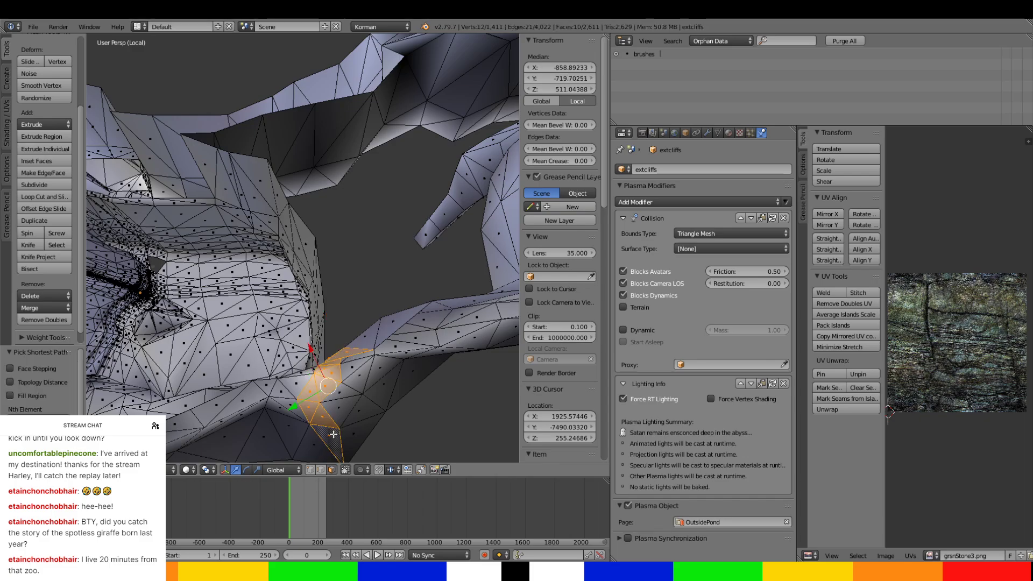
right_click(358, 431, "ctrl")
middle_click_drag(359, 431, 332, 288)
right_click(379, 286, "ctrl")
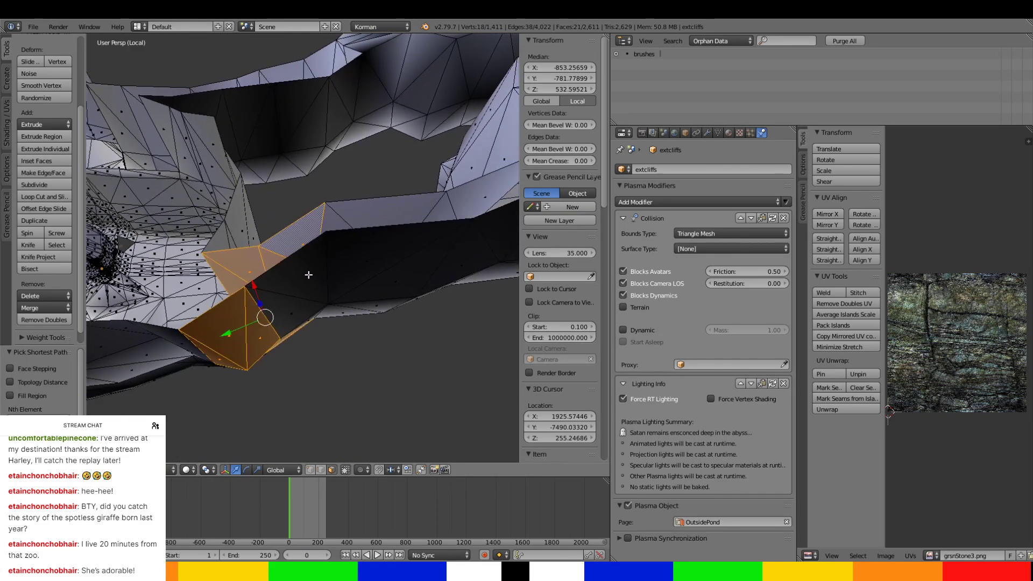
Extend the face selection along the short narrow tunnel up to where it meets the wider tunnel section.
right_click(286, 269, "ctrl")
right_click(362, 272, "ctrl")
right_click(371, 261, "ctrl")
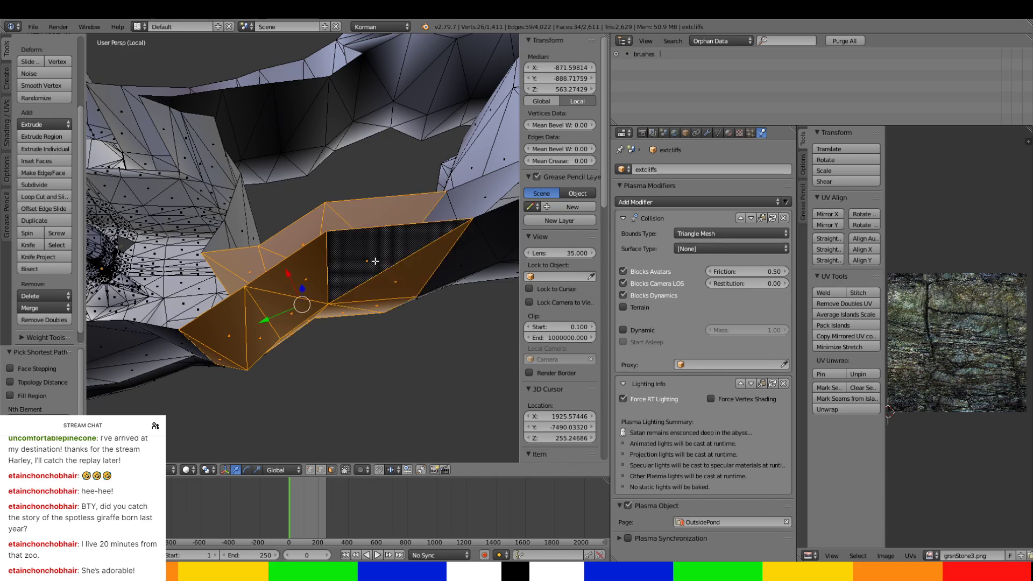
middle_click_drag(371, 261, 359, 319)
right_click(321, 271, "ctrl")
right_click(331, 299, "ctrl")
scroll(341, 317, "down", 4)
scroll(358, 319, "up", 1)
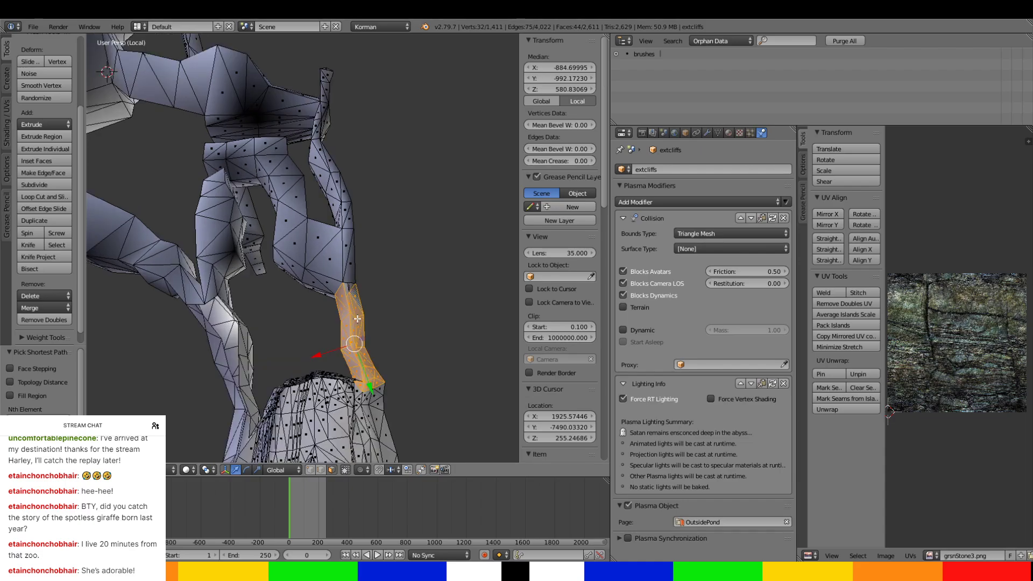
Separate the selected tunnel faces from extcliffs and select only the new object in Object Mode.
key("p")
left_click(356, 308)
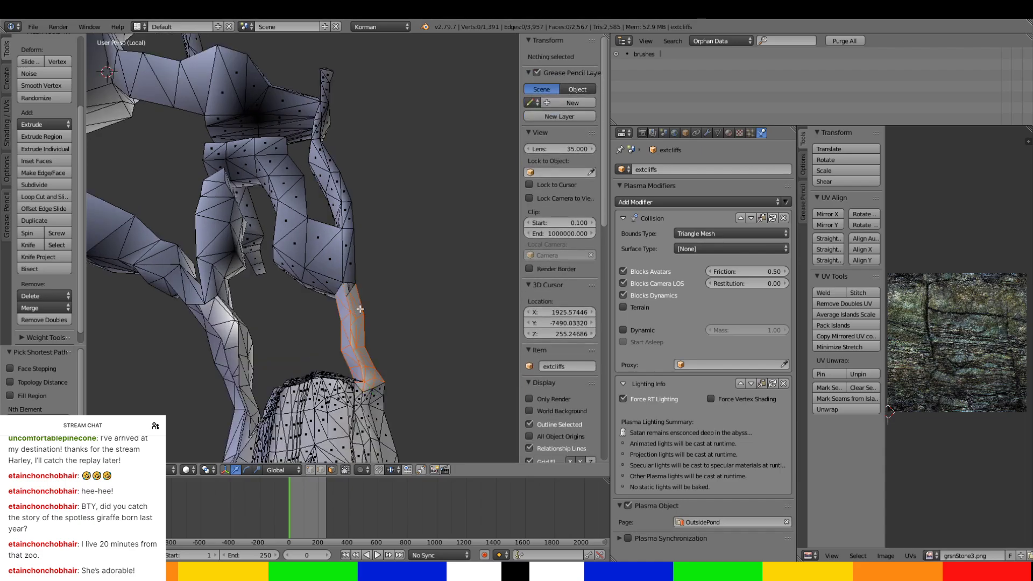
key("Tab")
right_click(361, 317)
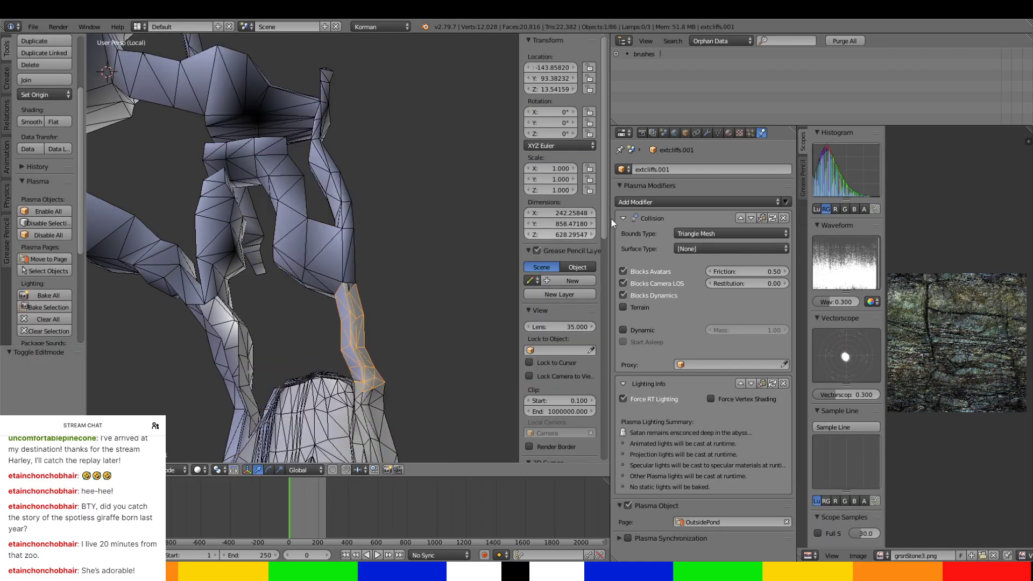
Rename the separated tunnel object southerntunnel-bridgeprelude and assign it to the SouthwardTunnels Plasma page.
left_click(709, 170)
type("southerntunnel-bridgep")
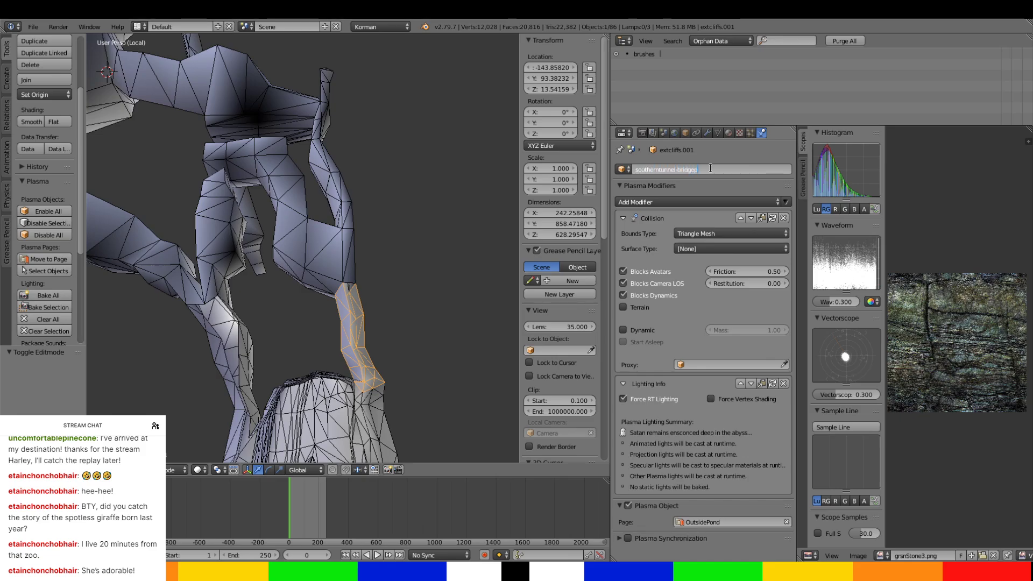
type("relude")
key("Return")
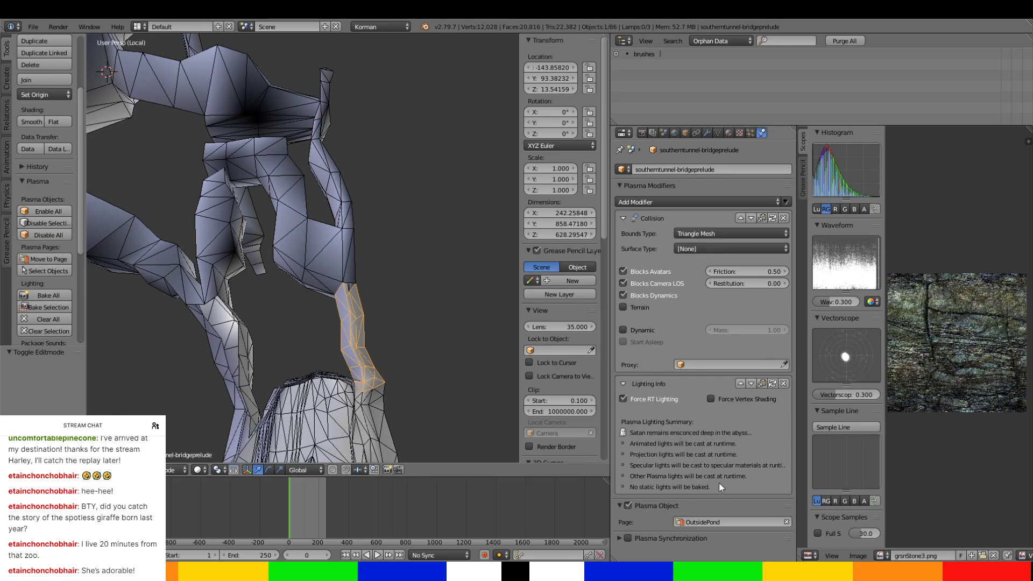
left_click(721, 522)
left_click(722, 454)
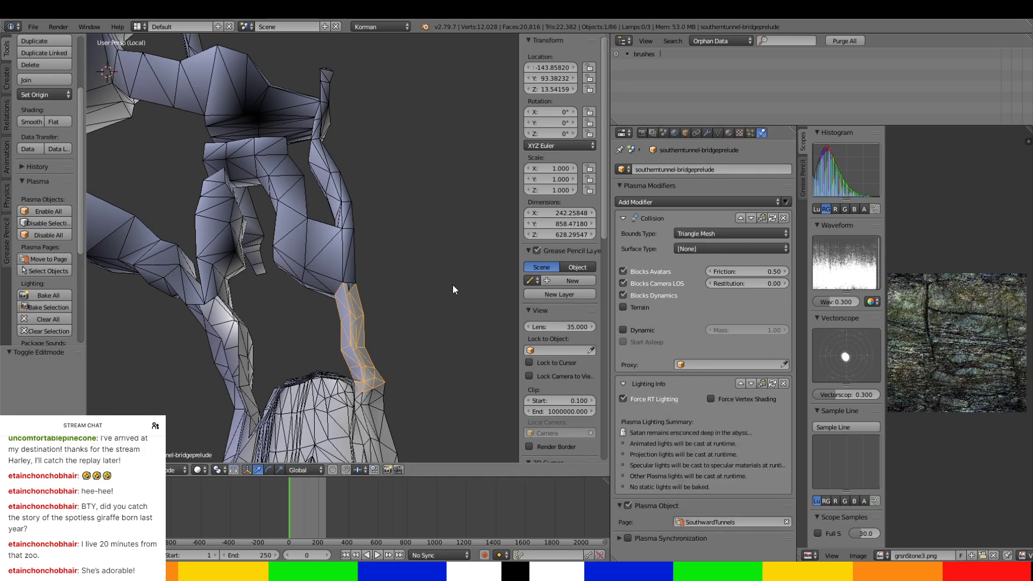
Select extcliffs again and enter Edit Mode at the wider tunnel beyond the bridge prelude.
middle_click_drag(453, 286, 260, 280)
scroll(354, 293, "up", 4)
scroll(444, 257, "up", 2)
scroll(410, 255, "down", 5)
scroll(477, 271, "down", 1)
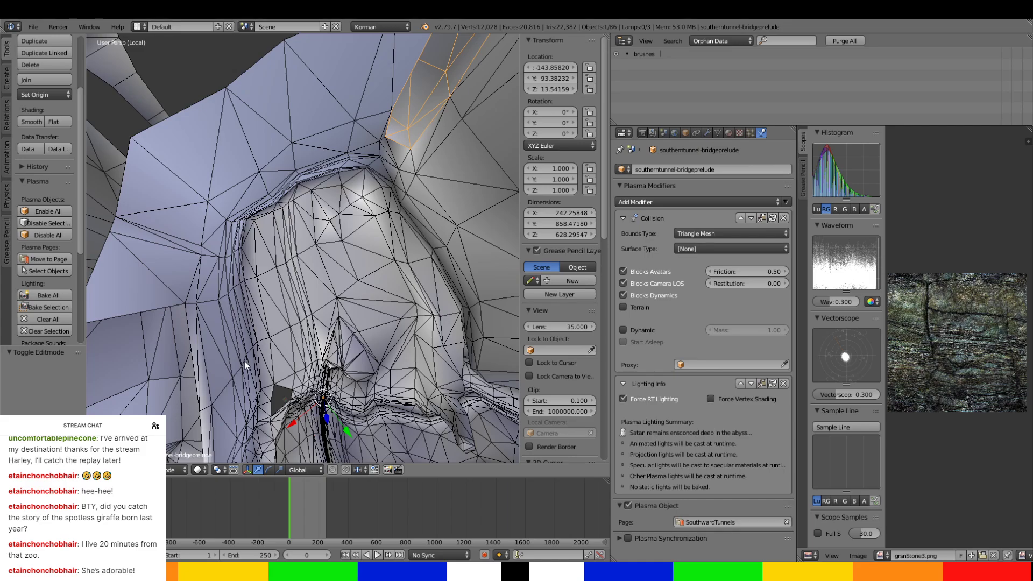
key("KP_Decimal")
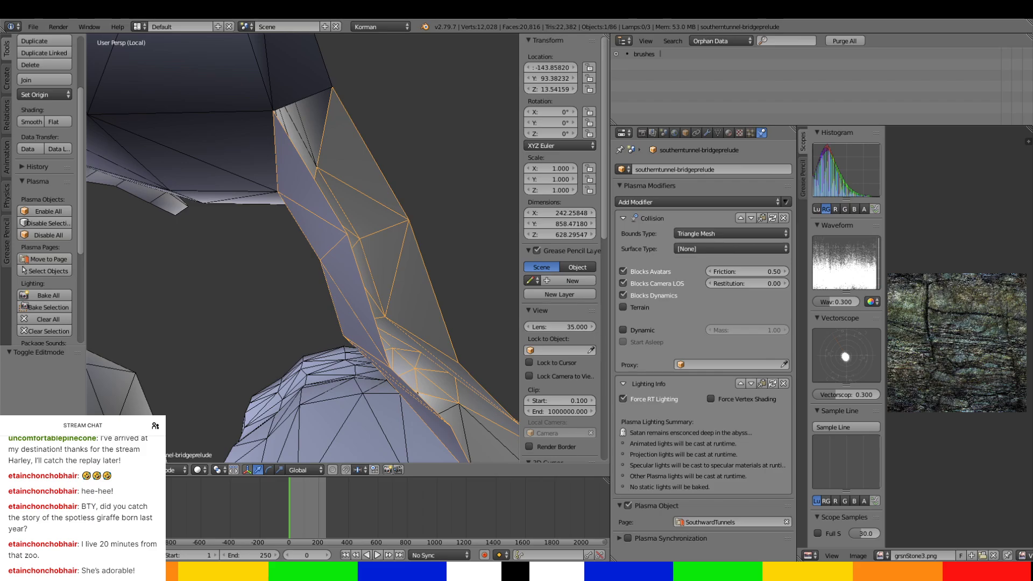
middle_click_drag(420, 444, 280, 407)
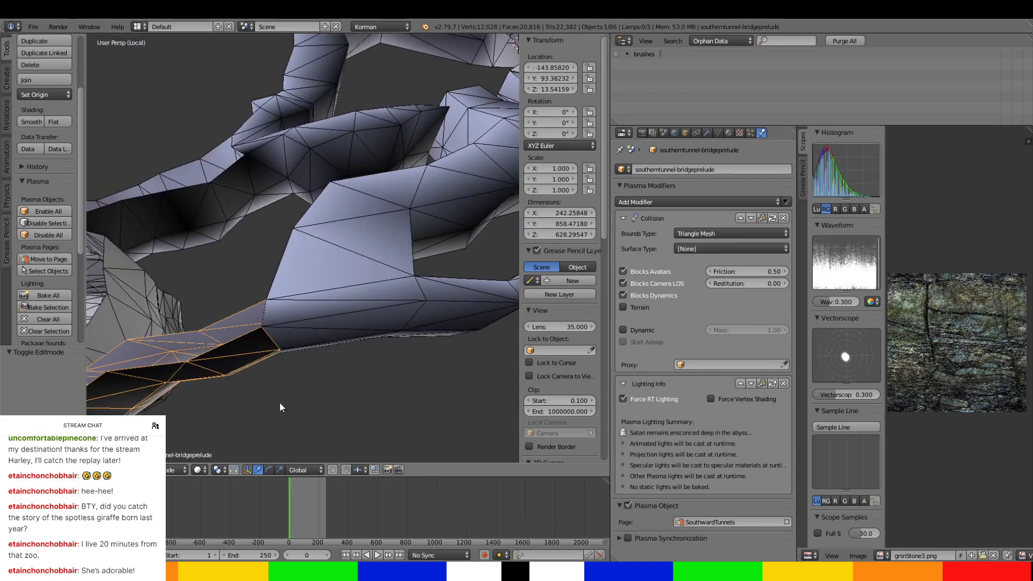
right_click(393, 289)
key("Tab")
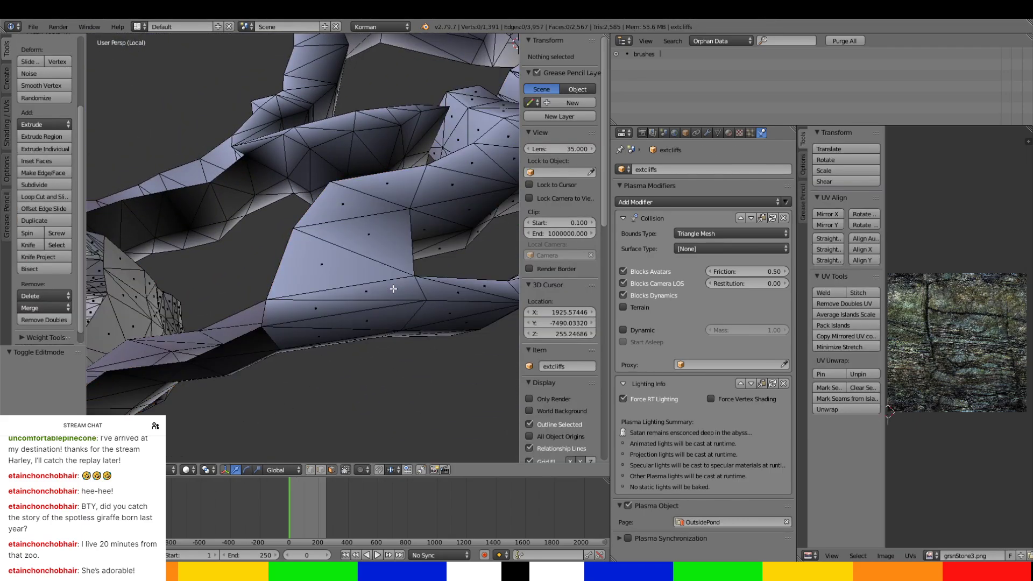
Select the first faces around the wider extcliffs tunnel where it adjoins southerntunnel-bridgeprelude.
right_click(393, 289)
right_click(393, 188, "ctrl")
middle_click_drag(415, 228, 416, 173)
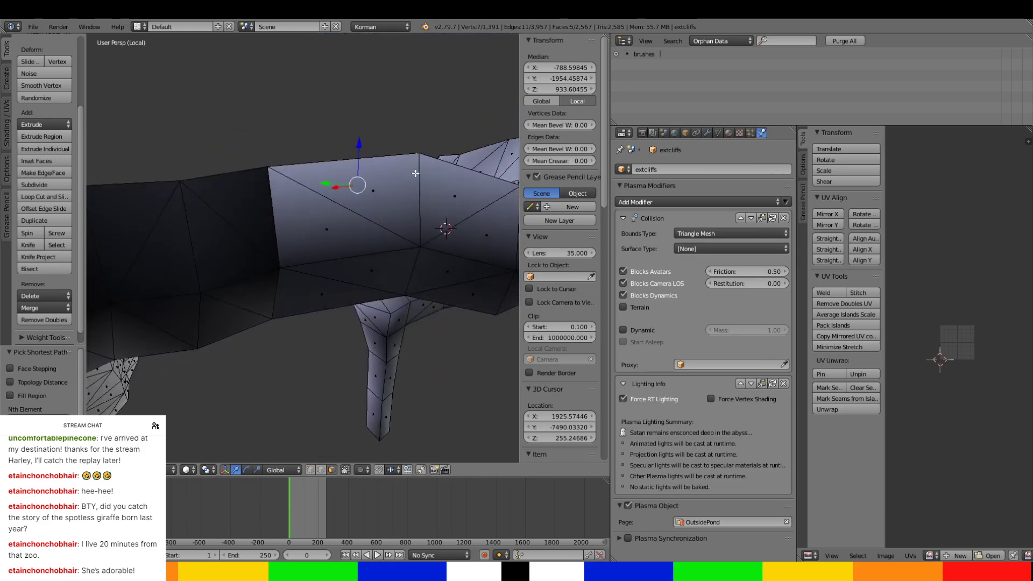
right_click(351, 272, "ctrl")
middle_click_drag(352, 273, 392, 177)
right_click(369, 256, "ctrl")
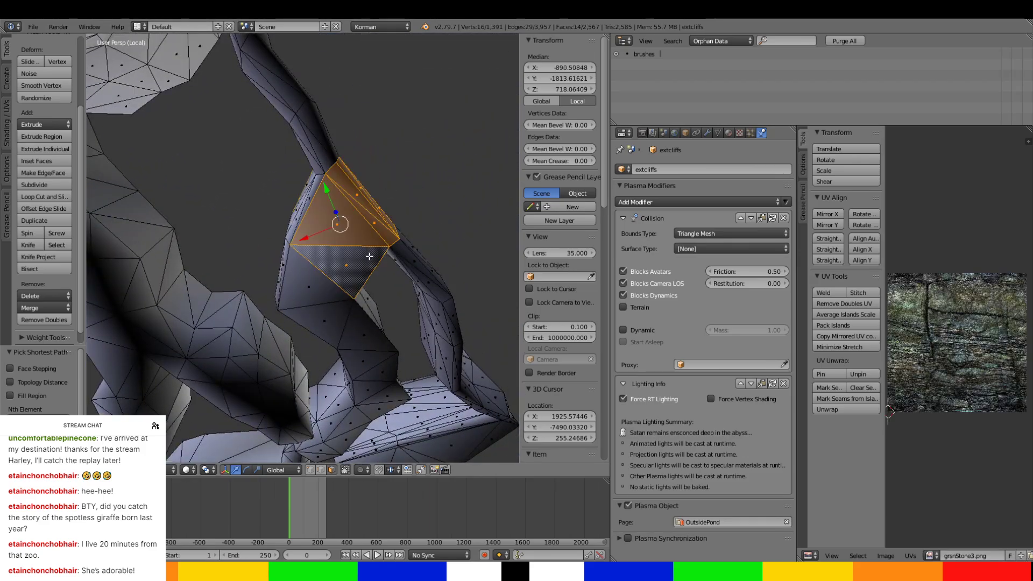
Add the side, top and underside faces of the wider tunnel's first section to the selection.
middle_click_drag(369, 256, 338, 204)
right_click(338, 204, "ctrl")
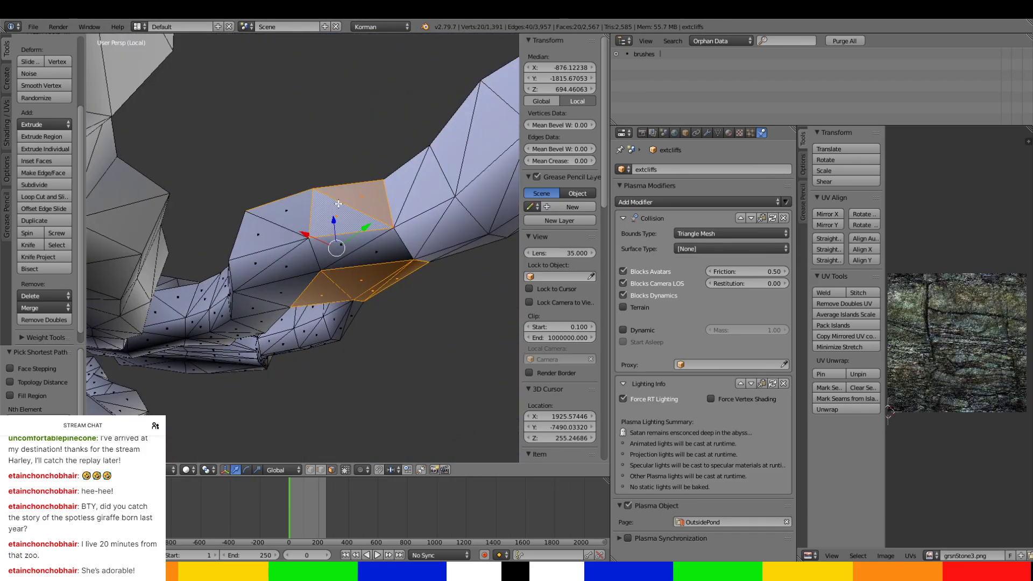
right_click(281, 215, "ctrl")
right_click(366, 253, "ctrl")
right_click(271, 311, "ctrl")
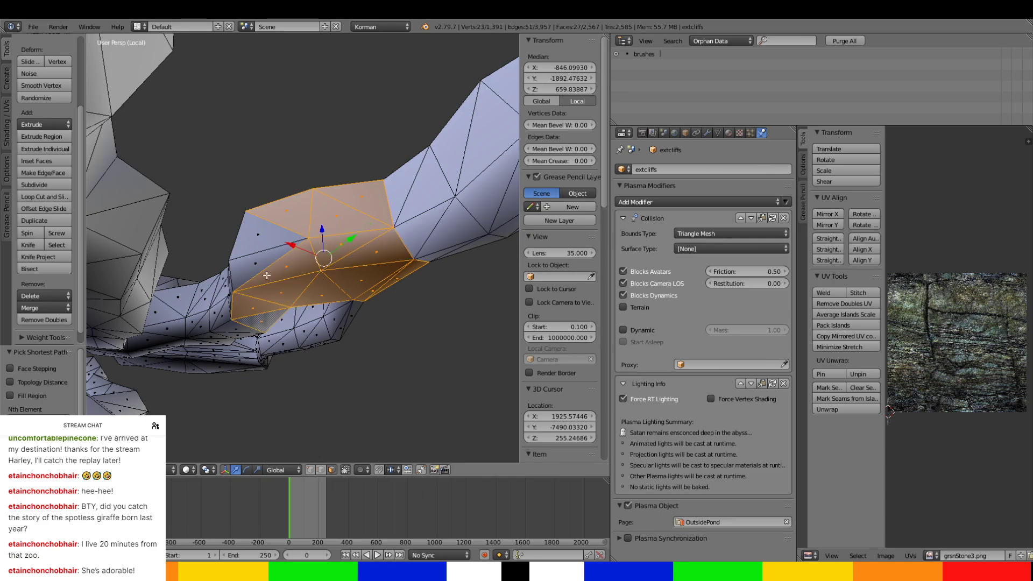
right_click(258, 237, "ctrl")
middle_click_drag(258, 238, 116, 188)
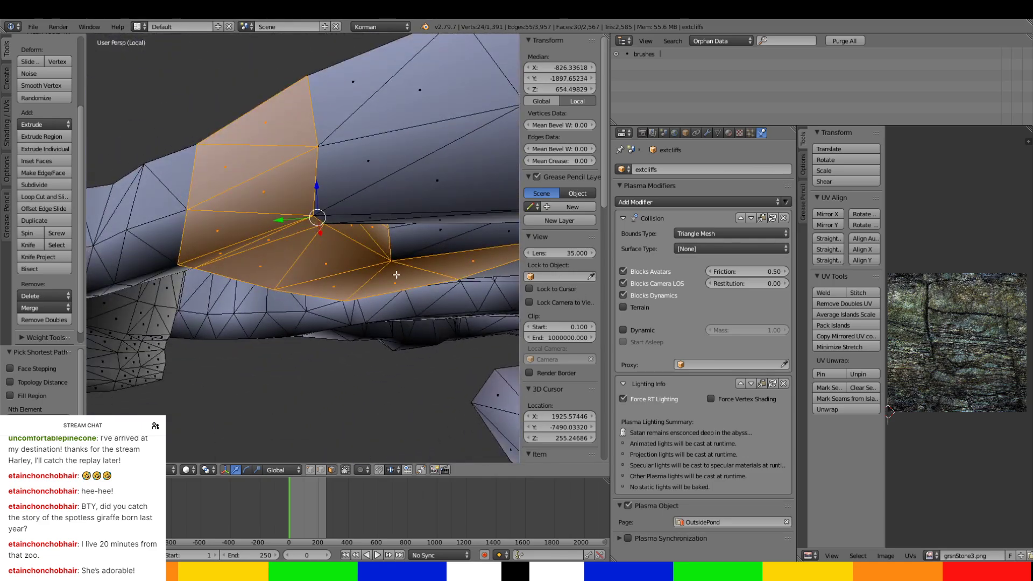
Extend the selection past the tunnel fork onto the first faces of the wider branch.
middle_click_drag(395, 274, 302, 225, "shift")
right_click(345, 154, "ctrl")
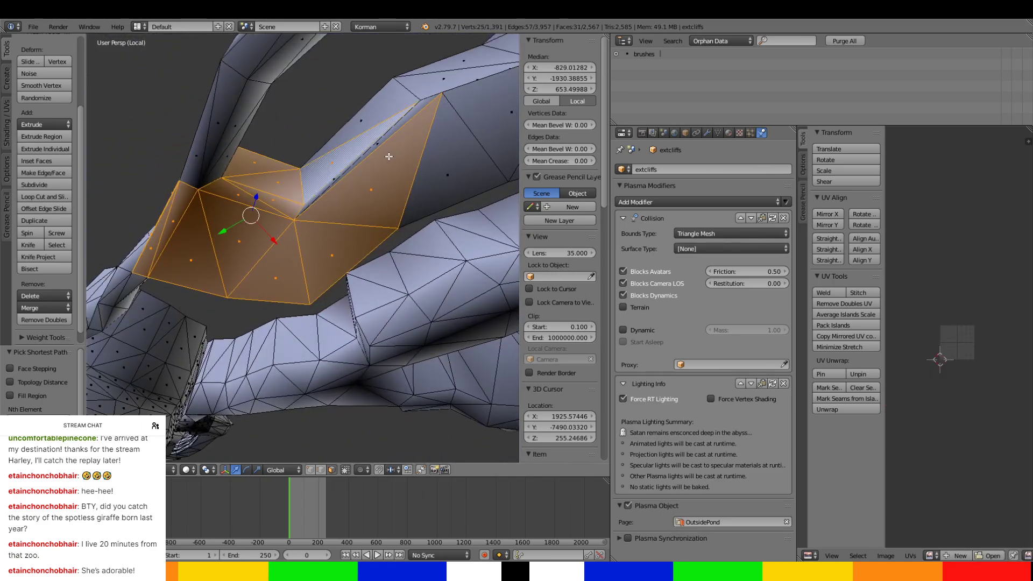
right_click(441, 181, "ctrl")
right_click(372, 105, "ctrl")
middle_click_drag(372, 108, 430, 327)
right_click(437, 248, "ctrl")
Add the faces around the wider branch up to where the passage narrows before its bend.
middle_click_drag(462, 266, 348, 339)
right_click(348, 323, "ctrl")
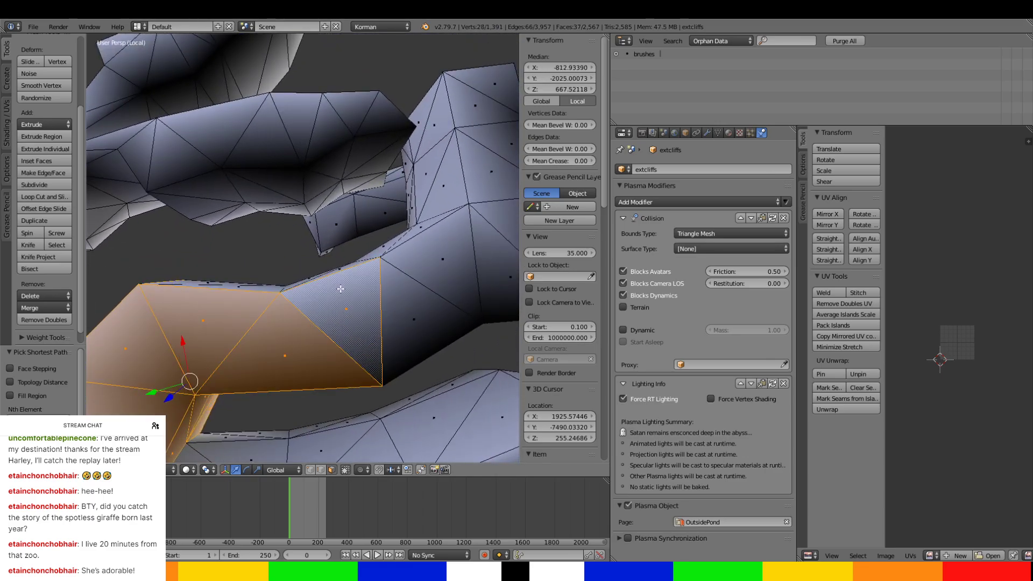
middle_click_drag(339, 289, 400, 313)
right_click(399, 313, "ctrl")
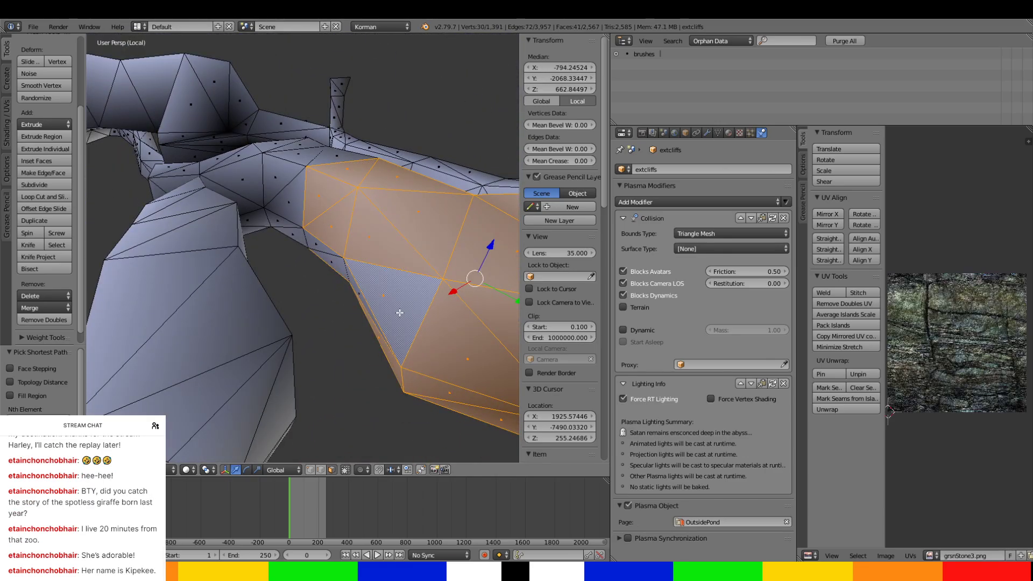
right_click(335, 259, "ctrl")
right_click(323, 243, "ctrl")
right_click(300, 236, "ctrl")
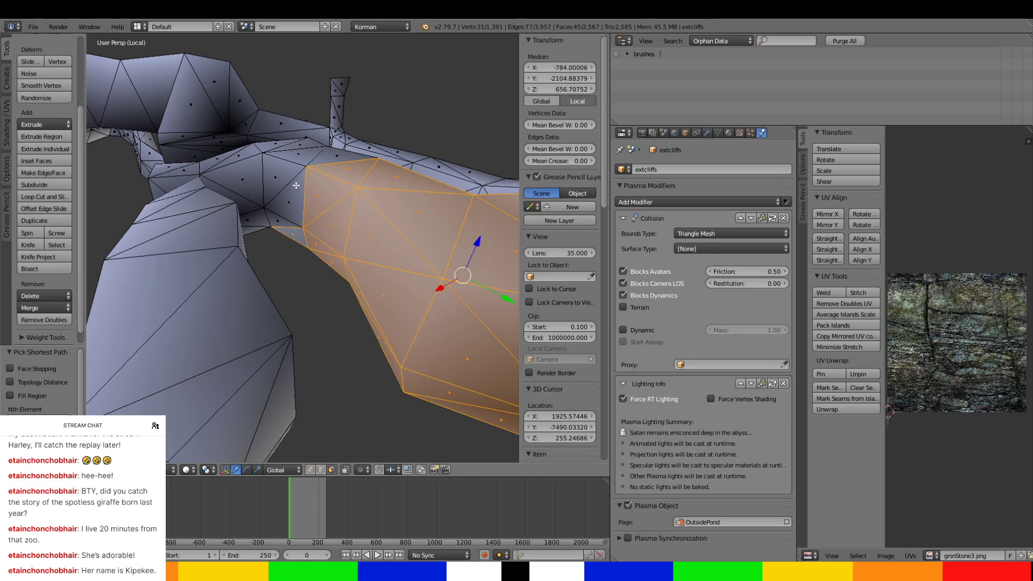
right_click(322, 161, "ctrl")
Continue the selection along the branch, around its bend and out to its open end.
middle_click_drag(322, 161, 397, 340)
right_click(338, 236, "ctrl")
right_click(217, 235, "ctrl")
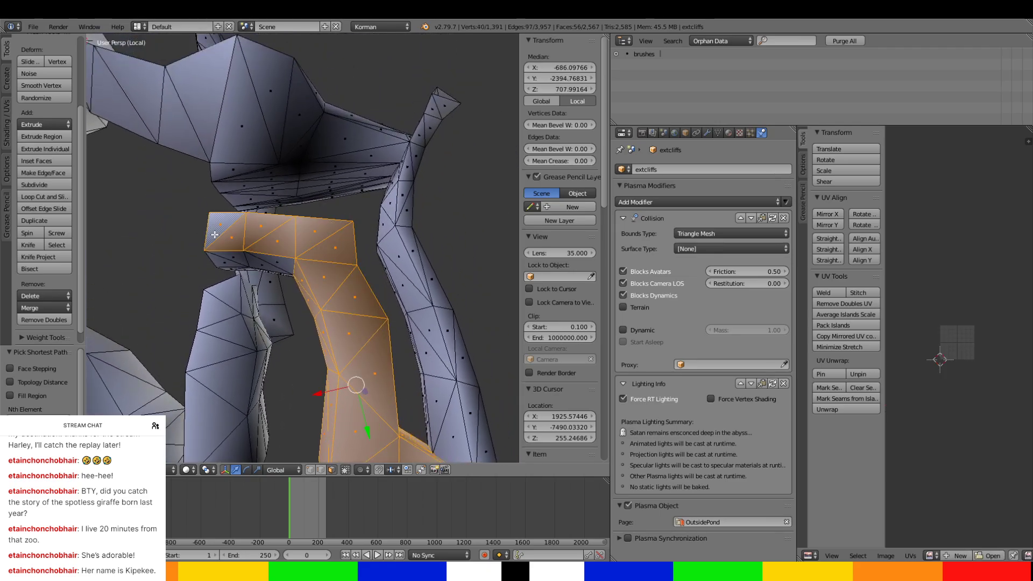
middle_click_drag(239, 260, 312, 332)
right_click(361, 277, "ctrl")
right_click(333, 312, "ctrl")
right_click(321, 380, "ctrl")
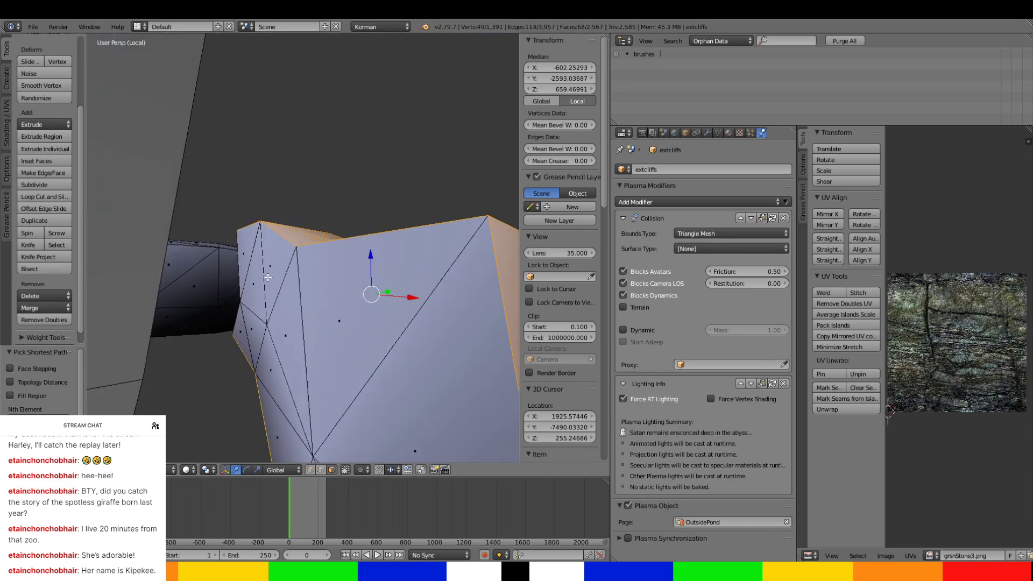
Add the unselected wall and lower faces at the branch's open end to the selection.
right_click(245, 262, "ctrl")
right_click(366, 407, "ctrl")
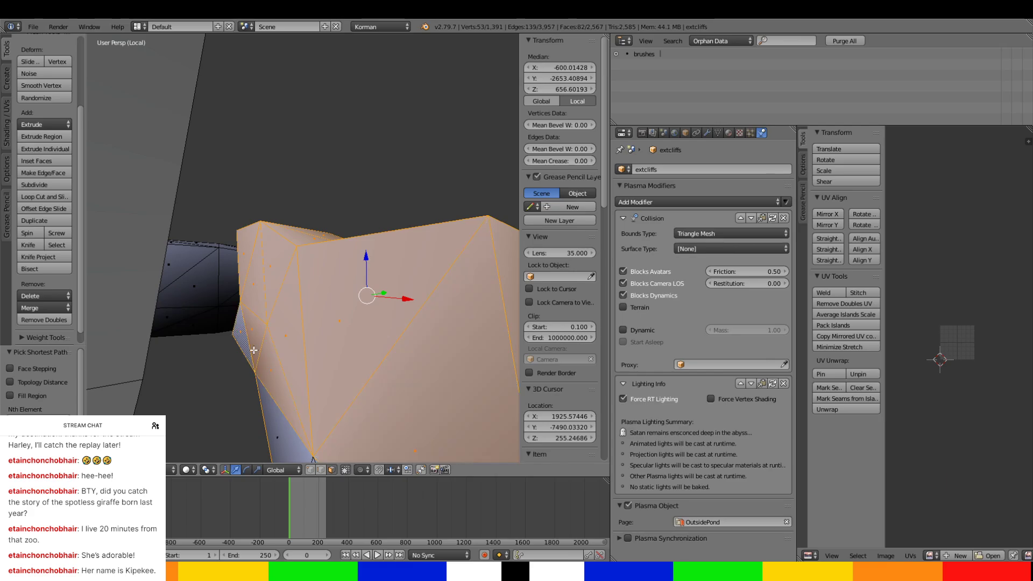
middle_click_drag(366, 407, 297, 390)
right_click(384, 447, "ctrl")
middle_click_drag(384, 447, 290, 342)
scroll(245, 289, "down", 3)
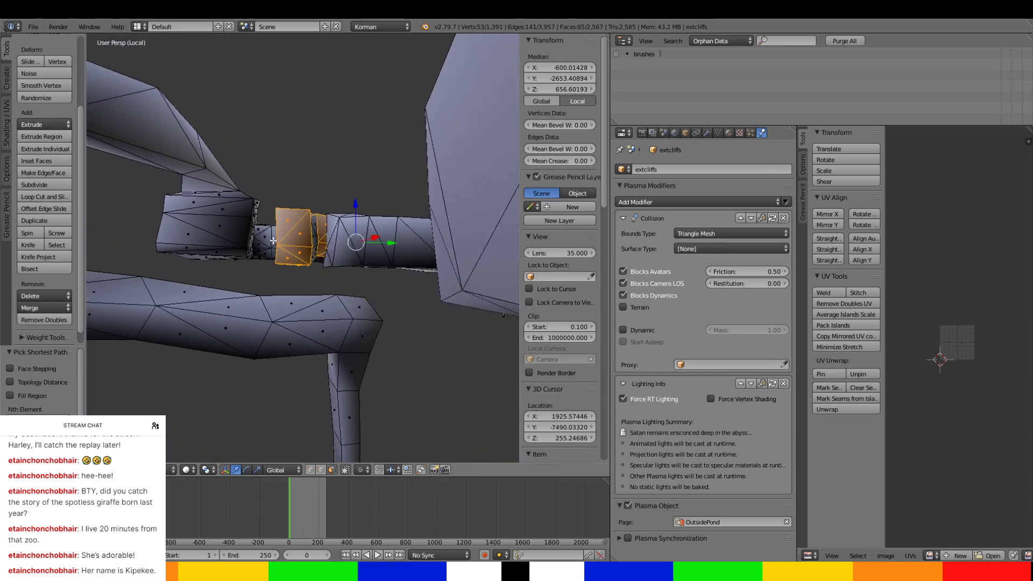
Add the remaining wall faces on the inside of the branch's bend to the selection.
middle_click_drag(339, 218, 305, 323)
scroll(306, 301, "up", 3)
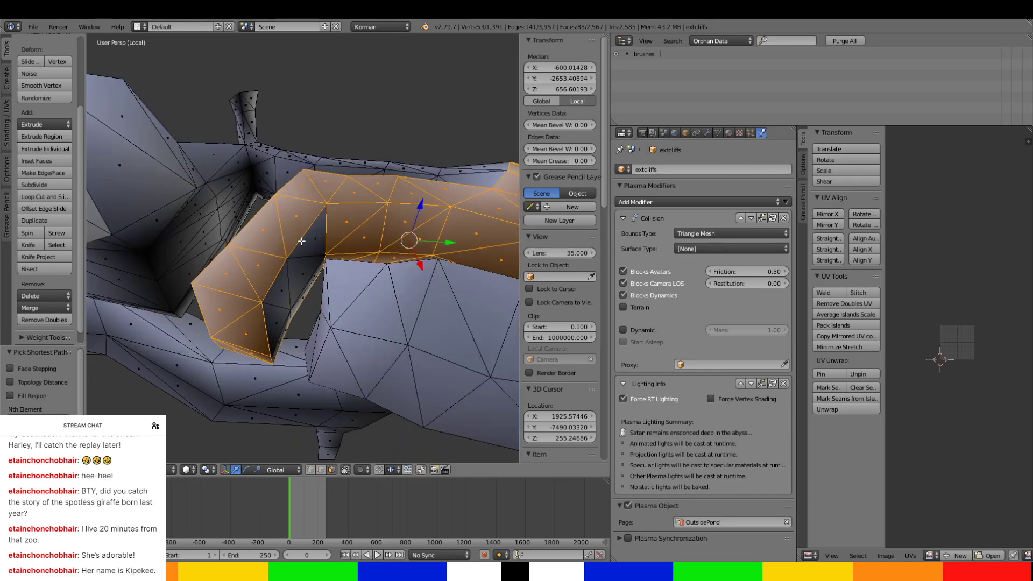
right_click(314, 240, "ctrl")
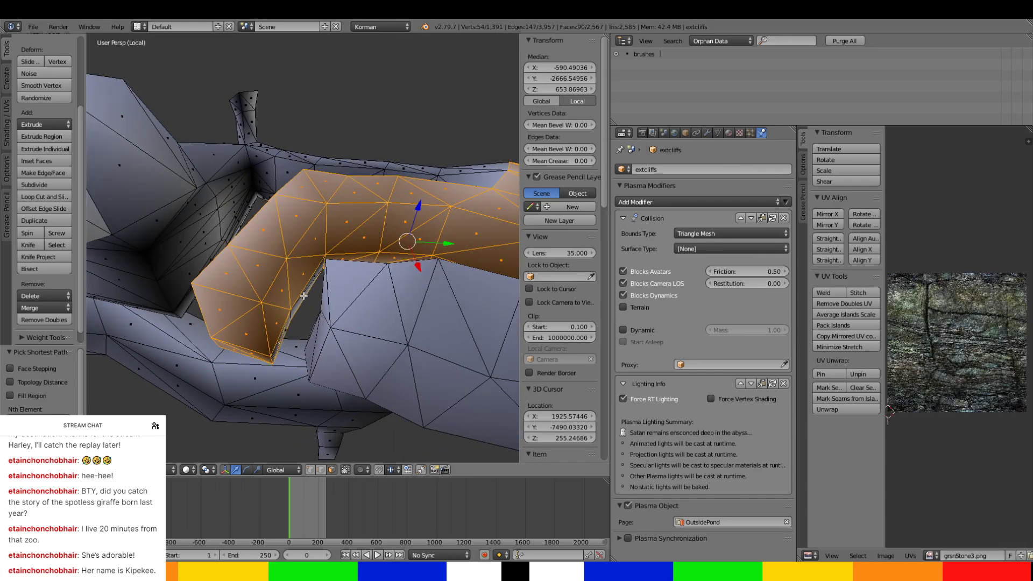
middle_click_drag(306, 314, 334, 264)
scroll(341, 247, "down", 3)
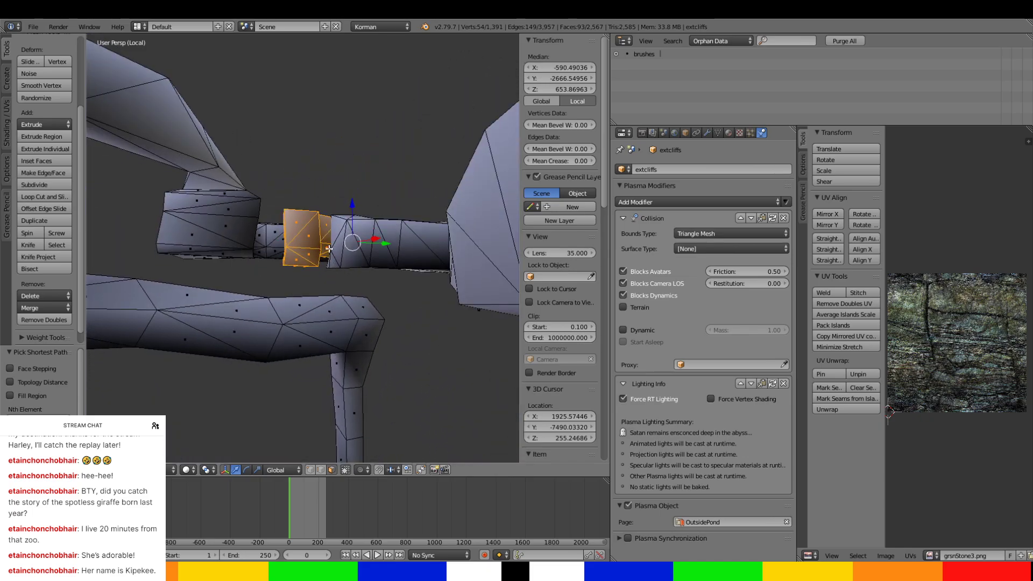
middle_click_drag(328, 248, 293, 230)
scroll(293, 230, "up", 3)
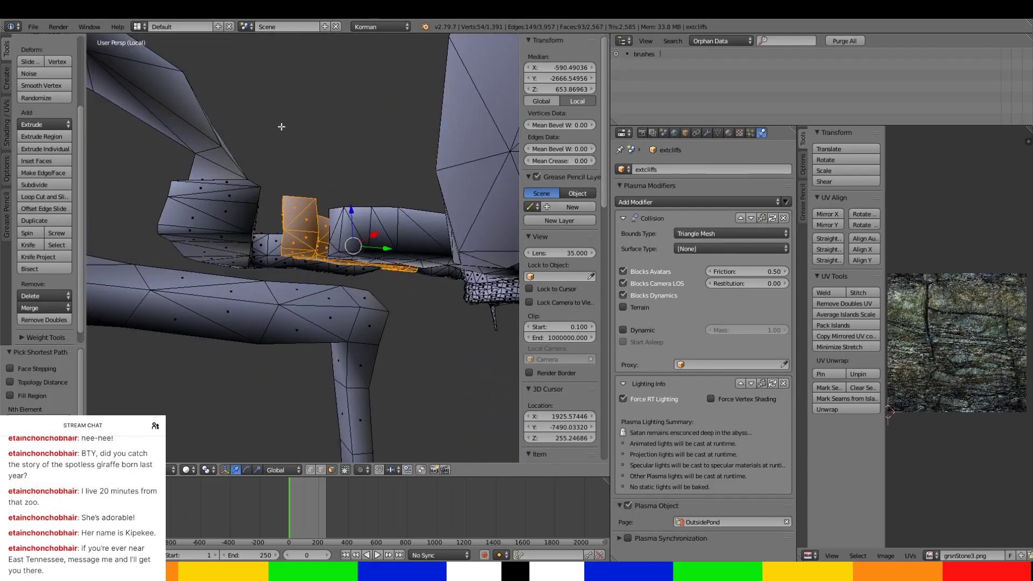
Extend the face selection past the branch's bend along the passage's walls and lower edge.
middle_click_drag(316, 248, 253, 233)
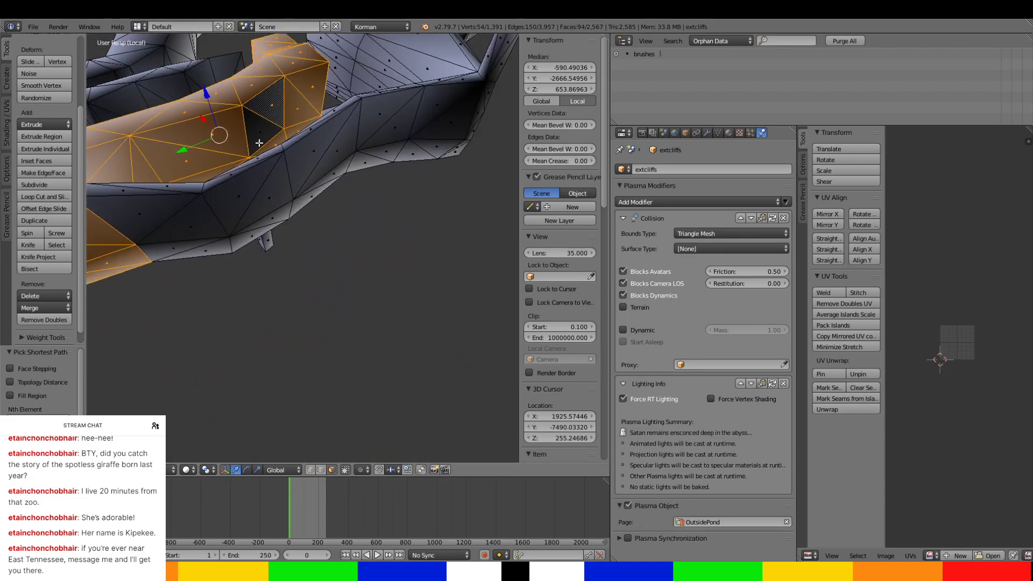
right_click(259, 143, "ctrl")
right_click(177, 217, "ctrl")
right_click(160, 184, "ctrl")
middle_click_drag(160, 184, 173, 230)
right_click(367, 281, "ctrl")
right_click(291, 169, "ctrl")
right_click(273, 161, "ctrl")
right_click(199, 107, "ctrl")
right_click(235, 135, "ctrl")
right_click(322, 121, "ctrl")
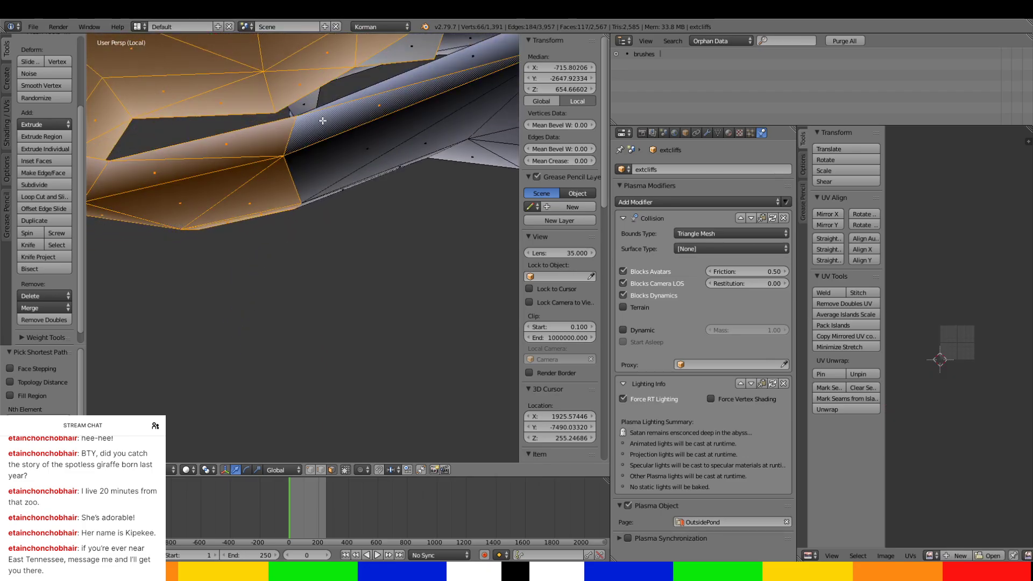
Add the unselected lower wall and floor-edge faces along the passage to the selection.
middle_click_drag(322, 121, 179, 192)
right_click(201, 226, "ctrl")
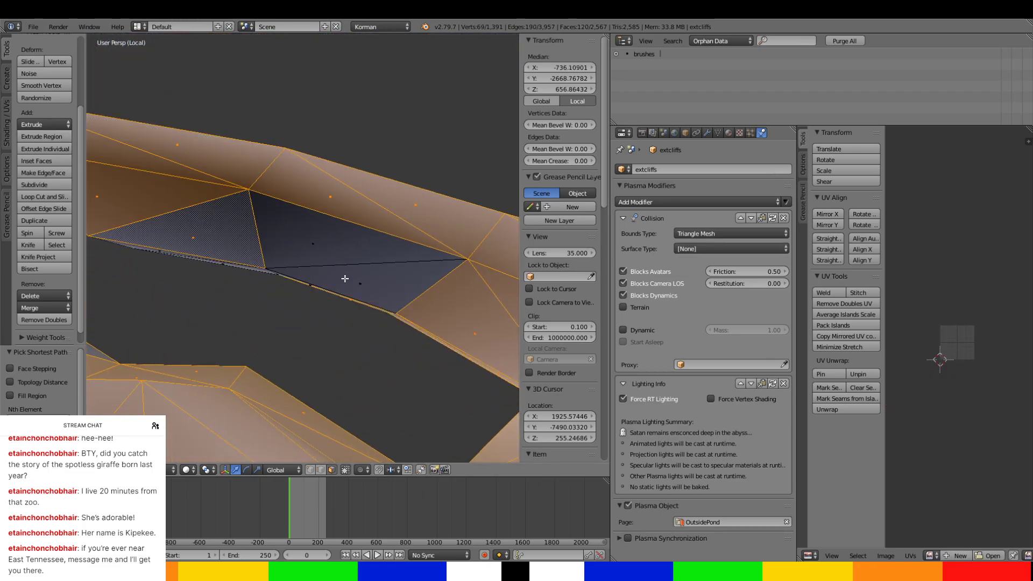
right_click(346, 278, "ctrl")
middle_click_drag(346, 279, 403, 184)
right_click(300, 185, "ctrl")
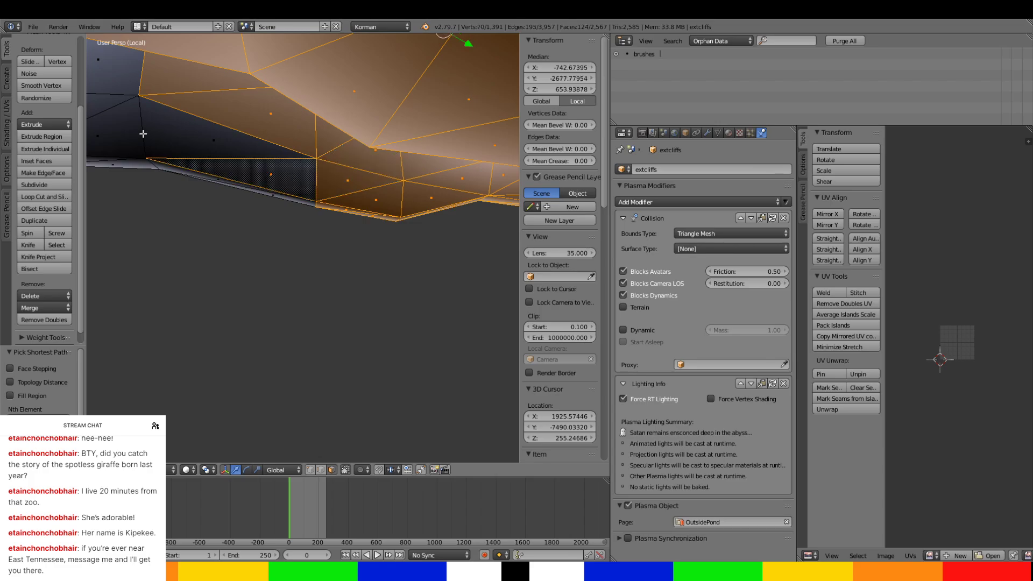
right_click(143, 133, "ctrl")
middle_click_drag(191, 175, 283, 150)
right_click(333, 117, "ctrl")
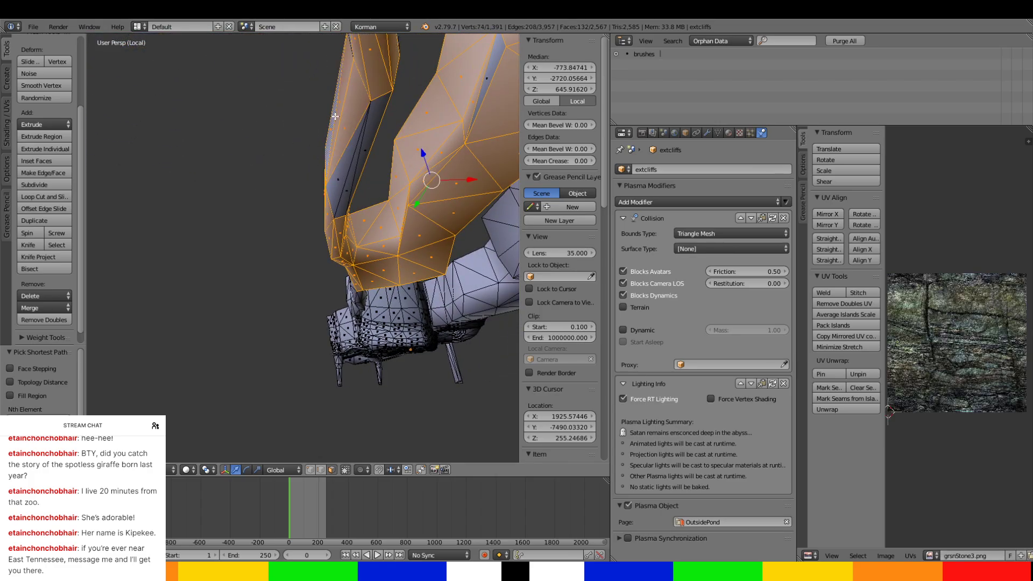
Add the inner wall and upper faces along the narrower stretch leading toward the large chamber.
right_click(361, 162, "ctrl")
middle_click_drag(357, 164, 305, 225)
scroll(272, 146, "up", 2)
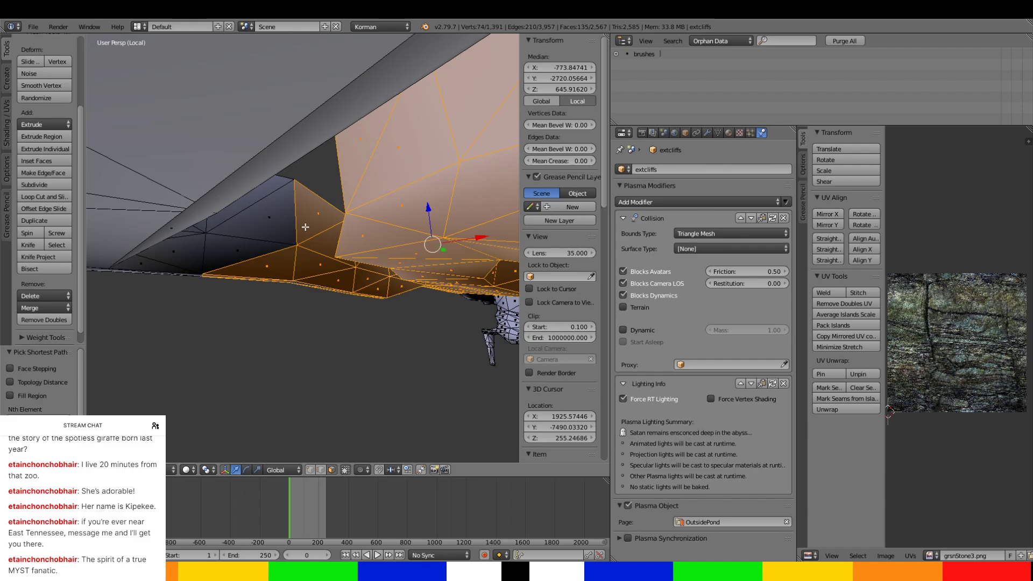
right_click(253, 201, "ctrl")
middle_click_drag(252, 205, 235, 244)
right_click(222, 242, "ctrl")
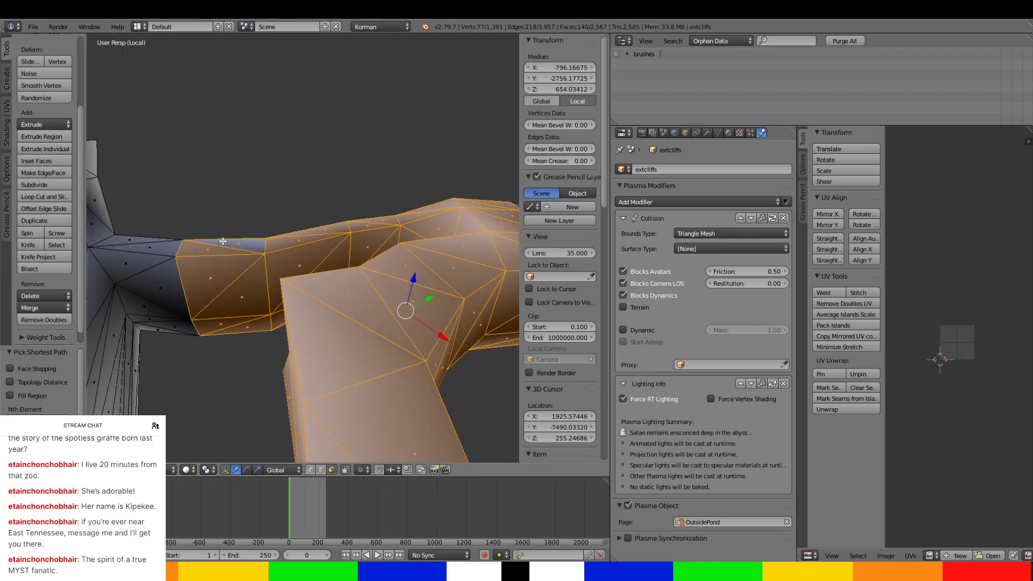
Continue the selection along both sides of the passage up to its junction with the large chamber.
right_click(141, 245, "ctrl")
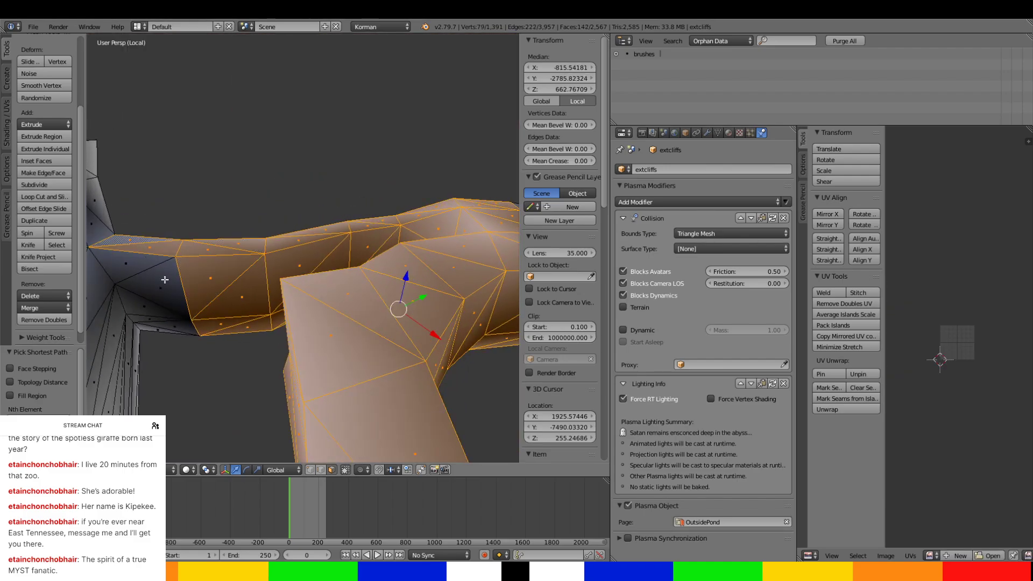
right_click(162, 304, "ctrl")
middle_click_drag(163, 316, 362, 252)
right_click(184, 225, "ctrl")
right_click(366, 238, "ctrl")
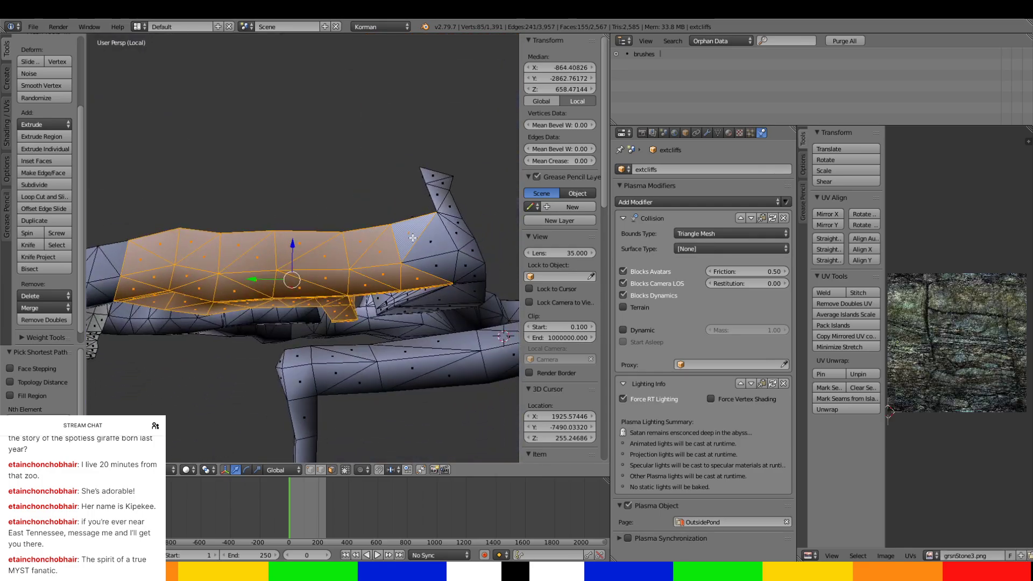
right_click(457, 263, "ctrl")
middle_click_drag(455, 263, 355, 261)
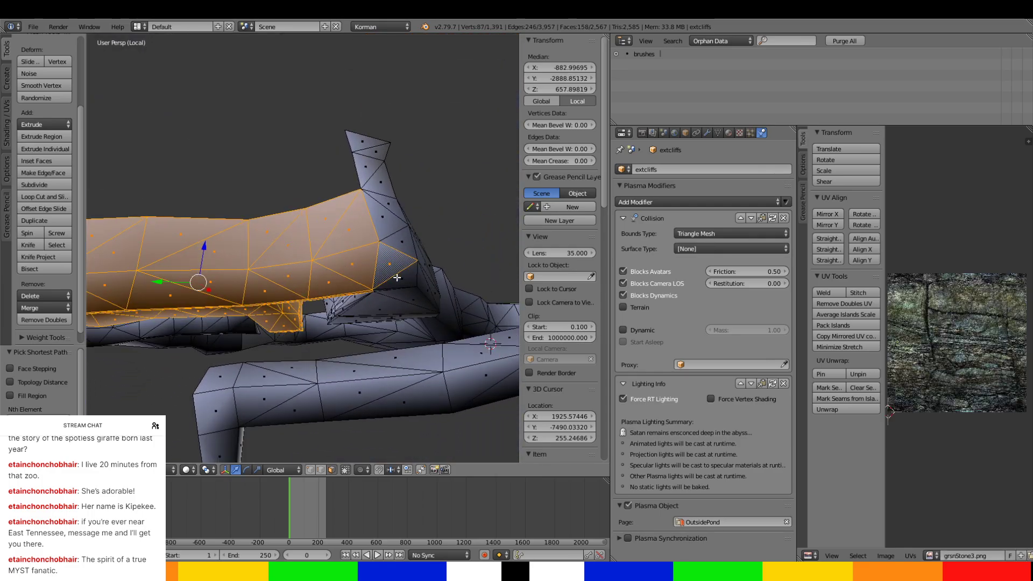
Add all faces of the short upright branch at the passage's end to the selection.
middle_click_drag(404, 227, 261, 125)
right_click(431, 109, "ctrl")
right_click(259, 91, "ctrl")
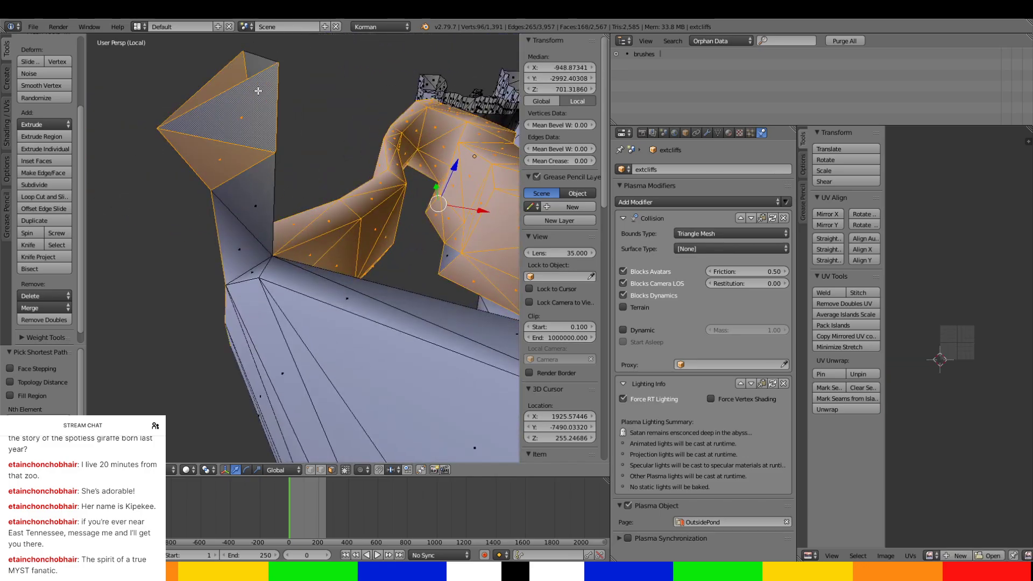
right_click(245, 251, "ctrl")
middle_click_drag(245, 252, 173, 236)
right_click(204, 78, "ctrl")
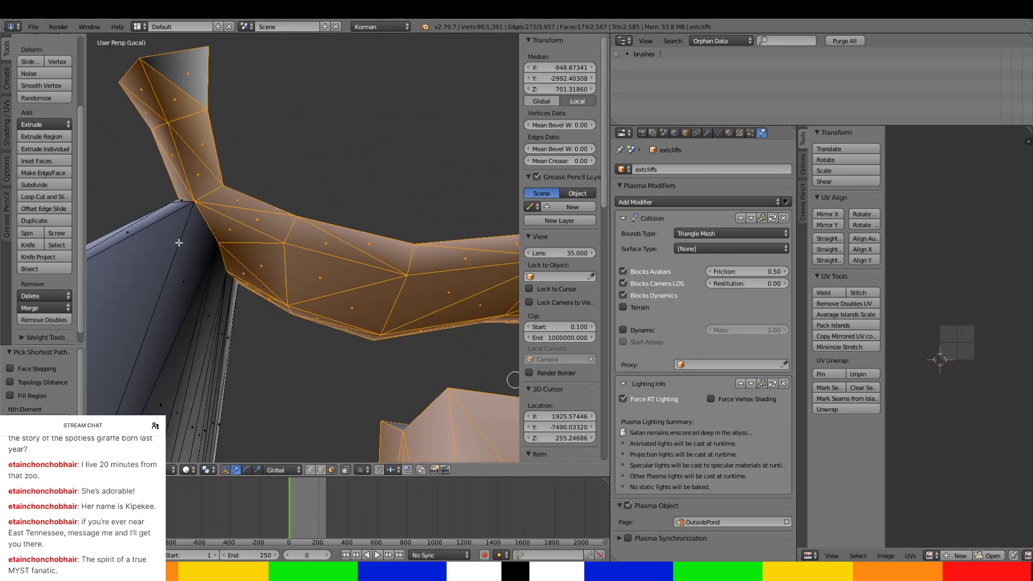
Add the large chamber's inner wall, lower edge and narrow corner faces beside the passage junction.
right_click(179, 243, "ctrl")
right_click(219, 318, "ctrl")
middle_click_drag(236, 338, 184, 280)
right_click(207, 294, "ctrl")
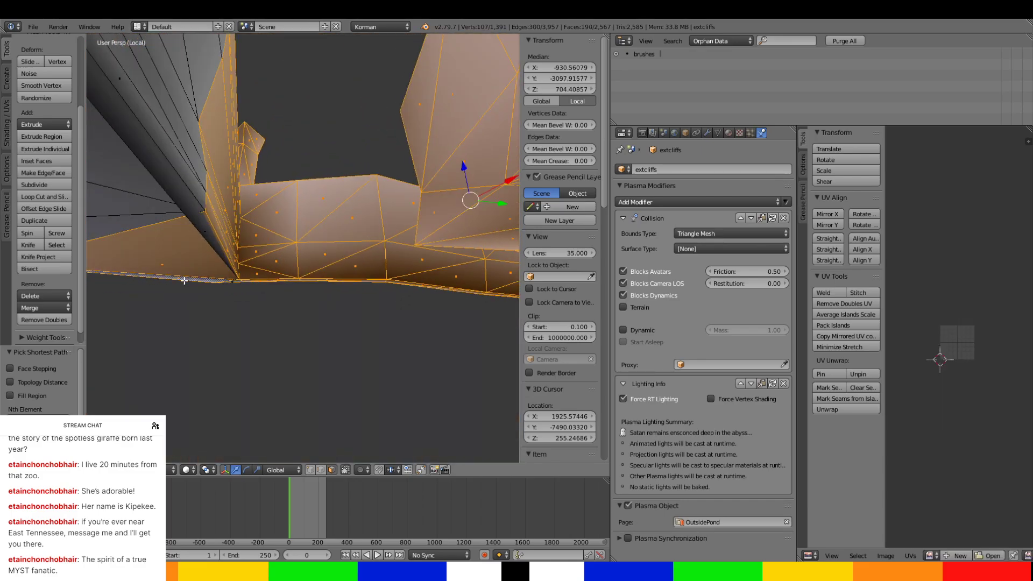
right_click(184, 207, "ctrl")
middle_click_drag(184, 207, 275, 283)
right_click(378, 162, "ctrl")
right_click(321, 194, "ctrl")
right_click(162, 214, "ctrl")
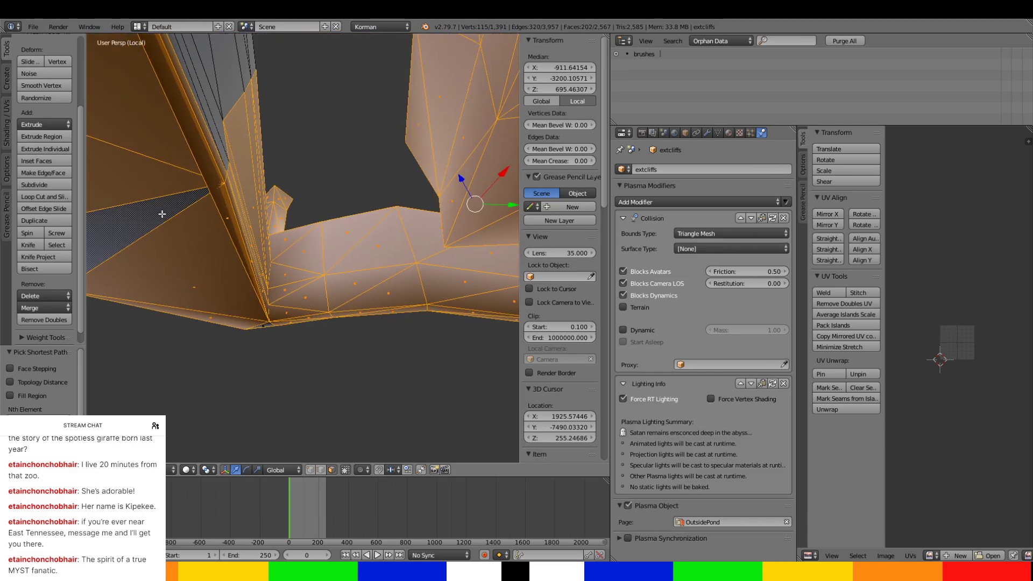
middle_click_drag(197, 156, 194, 131)
right_click(195, 129, "ctrl")
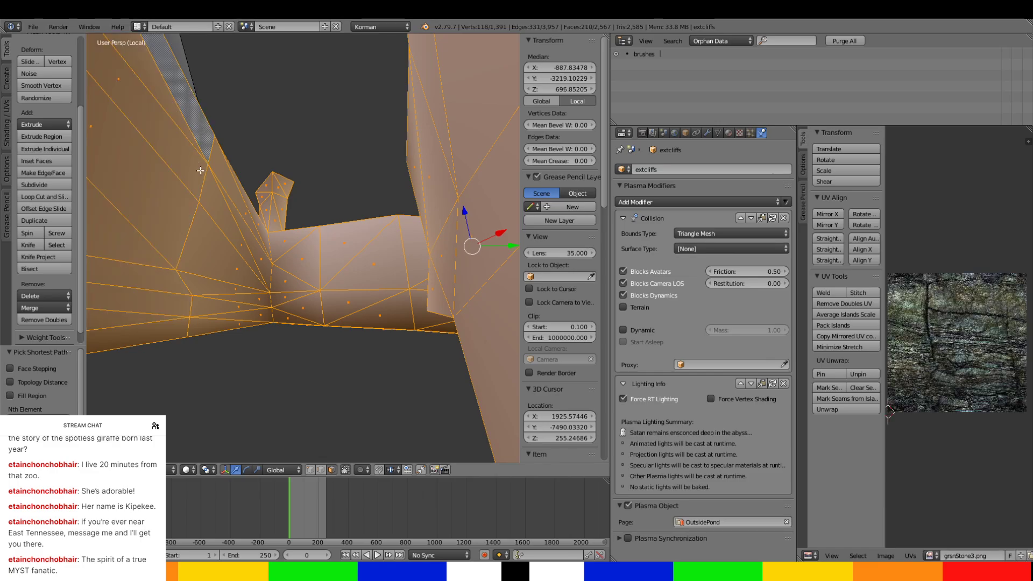
Add the faces of the large chamber's long outer wall and lower edge to the selection.
middle_click_drag(200, 171, 418, 269)
scroll(277, 195, "down", 4)
scroll(418, 269, "down", 3)
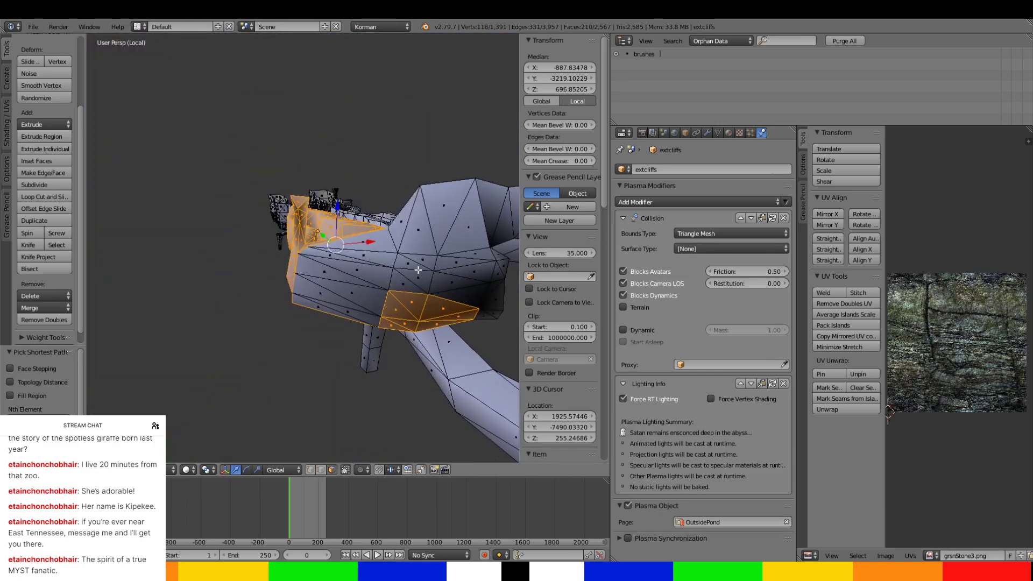
right_click(367, 230, "ctrl")
right_click(332, 311, "ctrl")
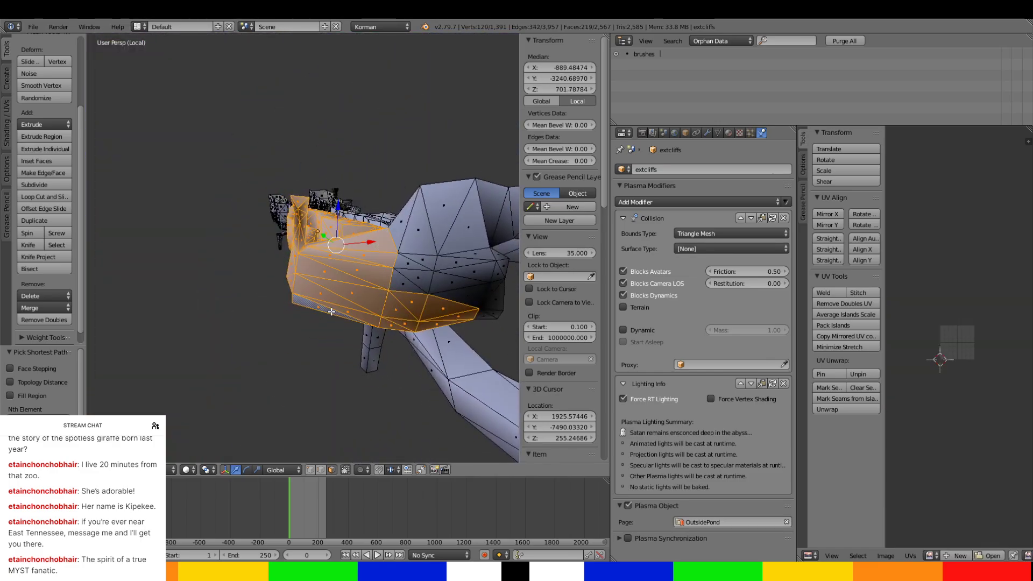
right_click(410, 218, "ctrl")
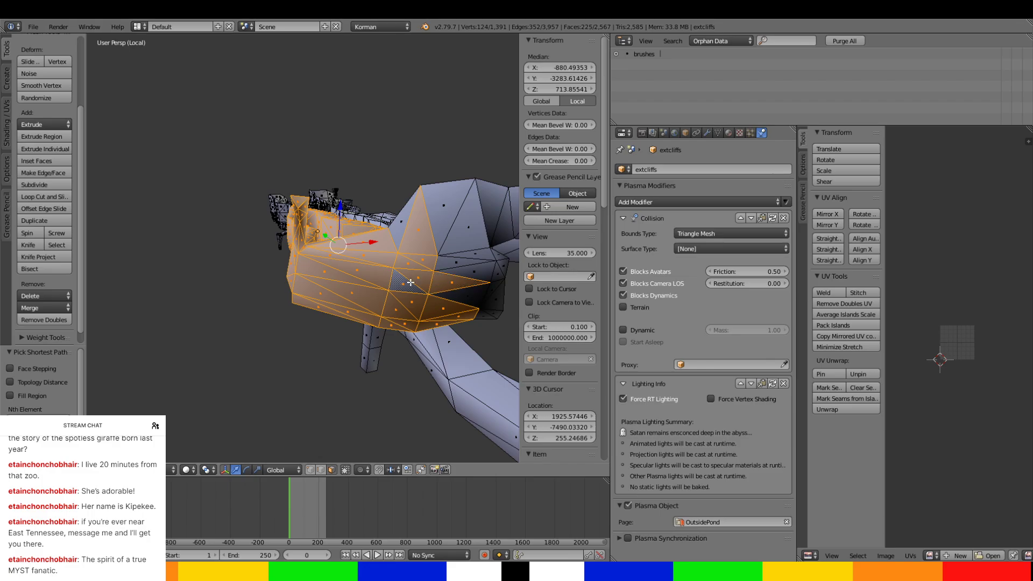
right_click(400, 222, "ctrl")
Add the chamber's remaining upper faces and far end wall up to the adjoining tunnel.
middle_click_drag(400, 222, 379, 321)
right_click(396, 265, "ctrl")
scroll(396, 265, "up", 5)
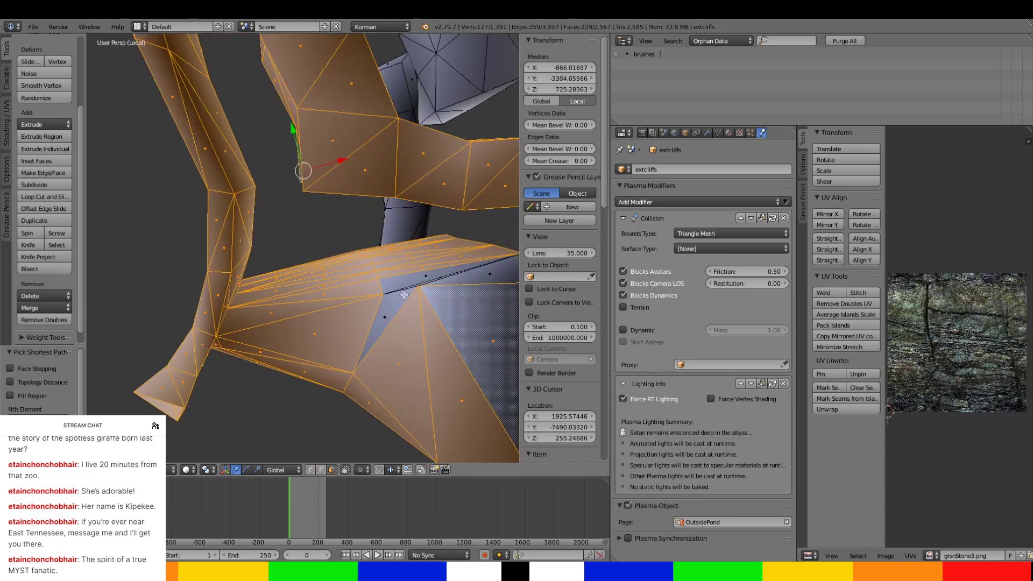
middle_click_drag(384, 320, 426, 183)
scroll(427, 197, "down", 5)
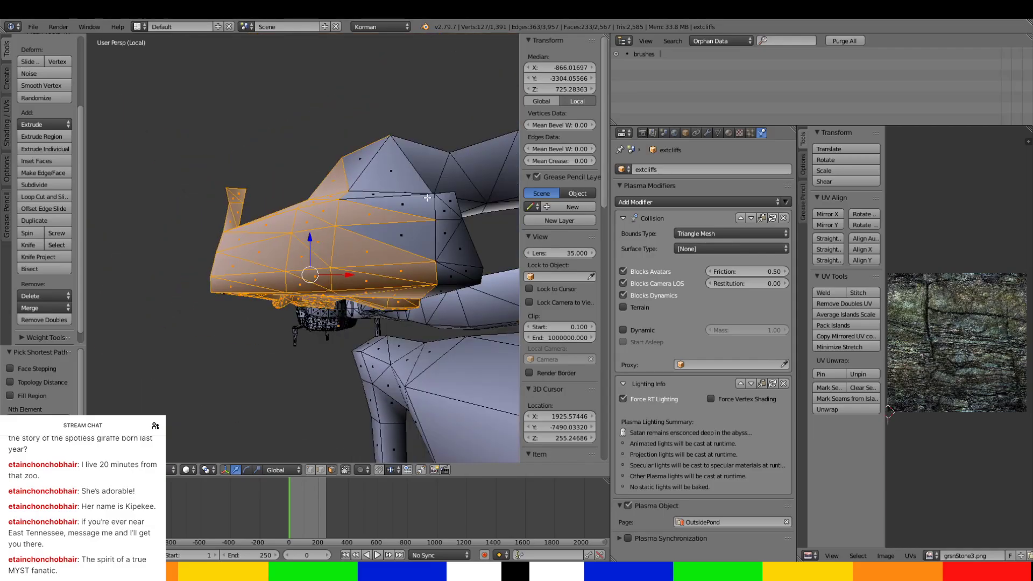
right_click(435, 200, "ctrl")
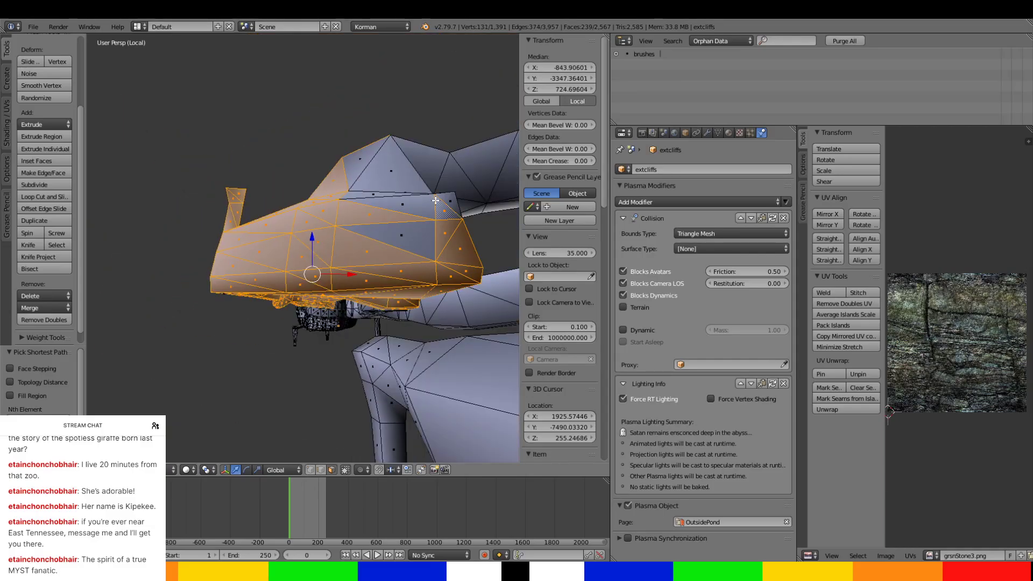
right_click(383, 163, "ctrl")
Add the chamber's opposite side wall and the thin strip along its lower edge to the selection.
middle_click_drag(421, 245, 337, 210)
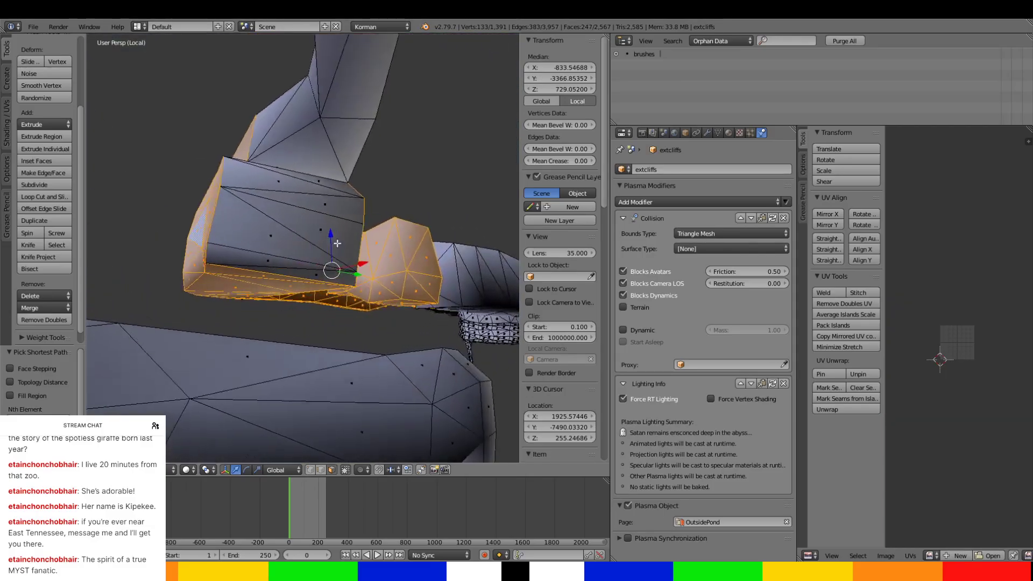
right_click(339, 189, "ctrl")
right_click(326, 273, "ctrl")
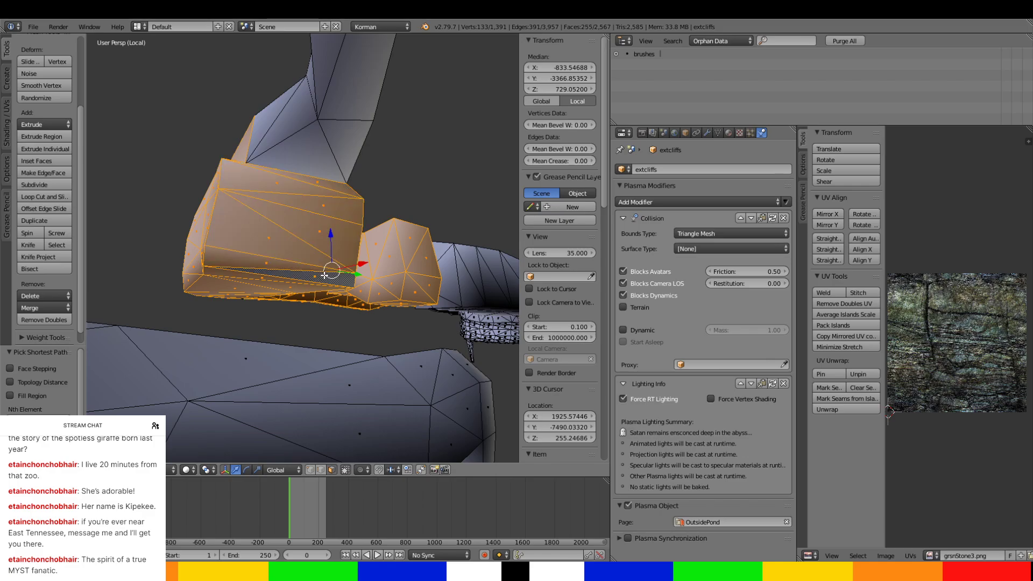
middle_click_drag(326, 274, 323, 308)
right_click(245, 280, "ctrl")
scroll(324, 308, "up", 2)
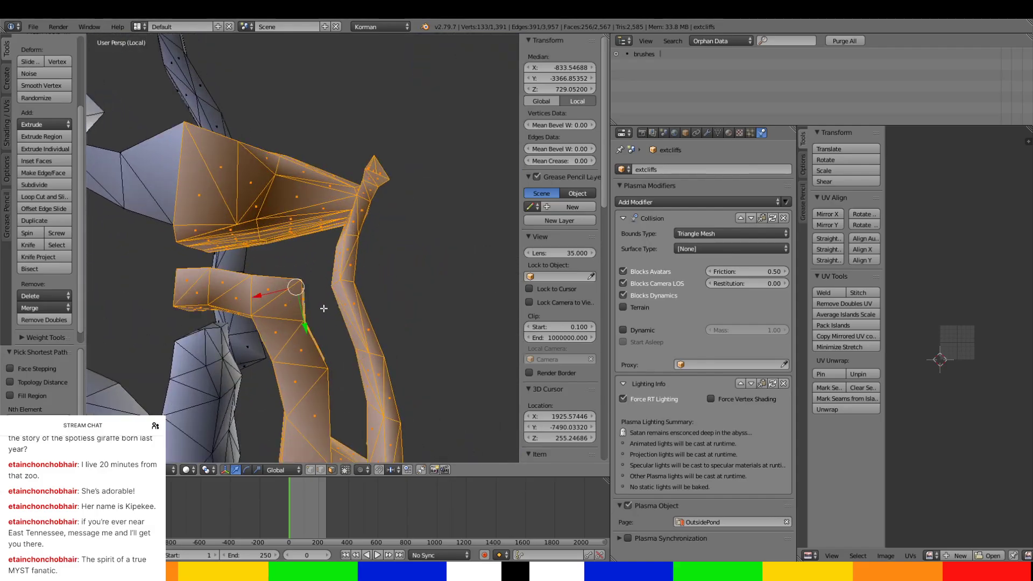
Separate the selected faces from extcliffs into a new object and open that object for mesh editing.
key("p")
left_click(324, 263)
middle_click_drag(324, 263, 500, 260)
key("Tab")
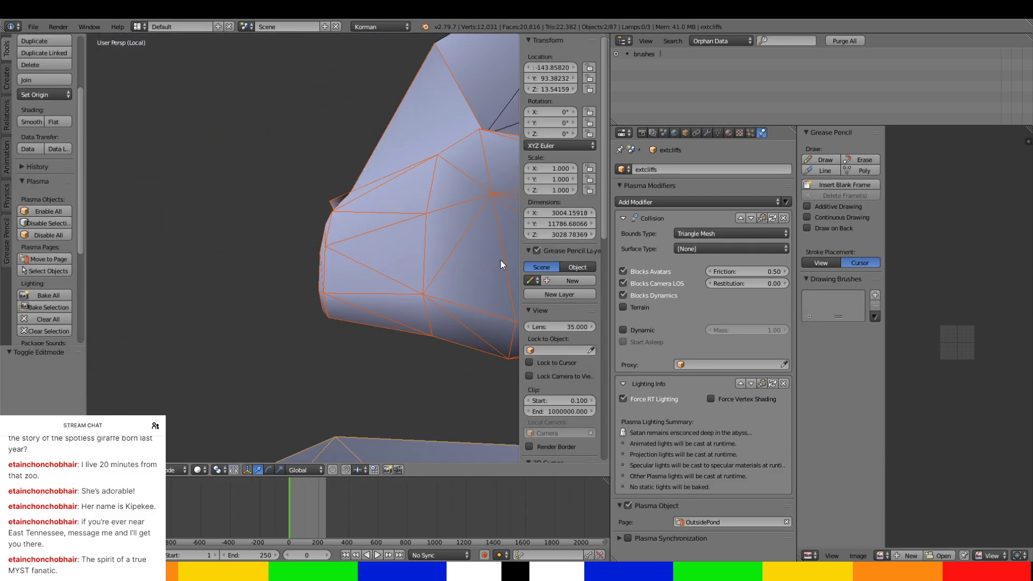
key("Tab")
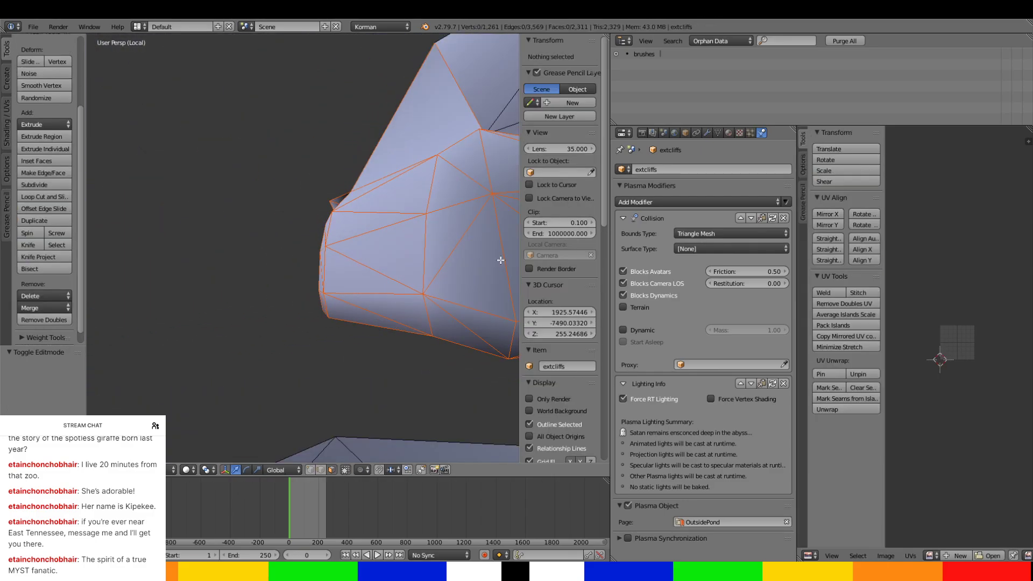
key("Tab")
right_click(498, 259)
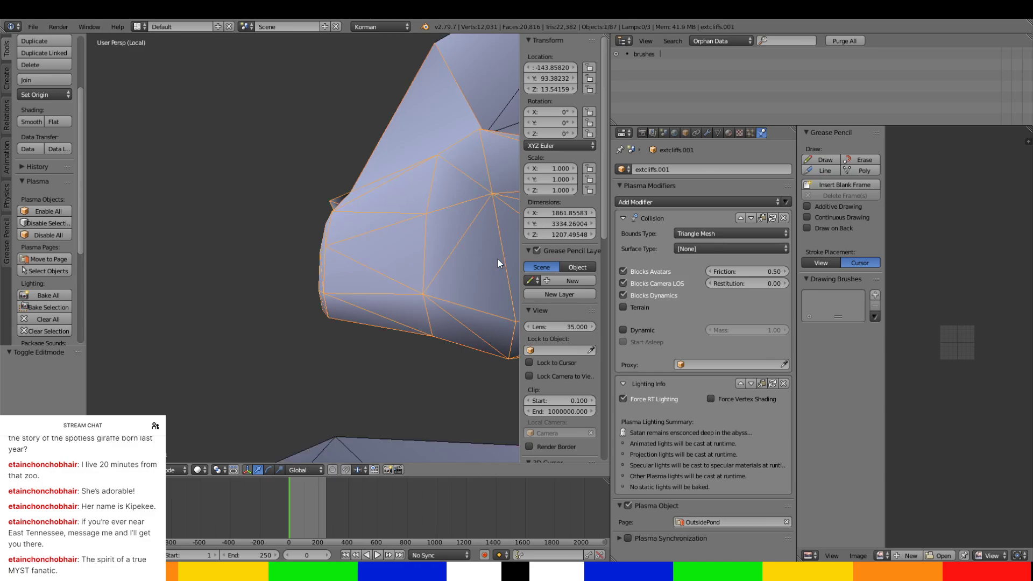
key("Tab")
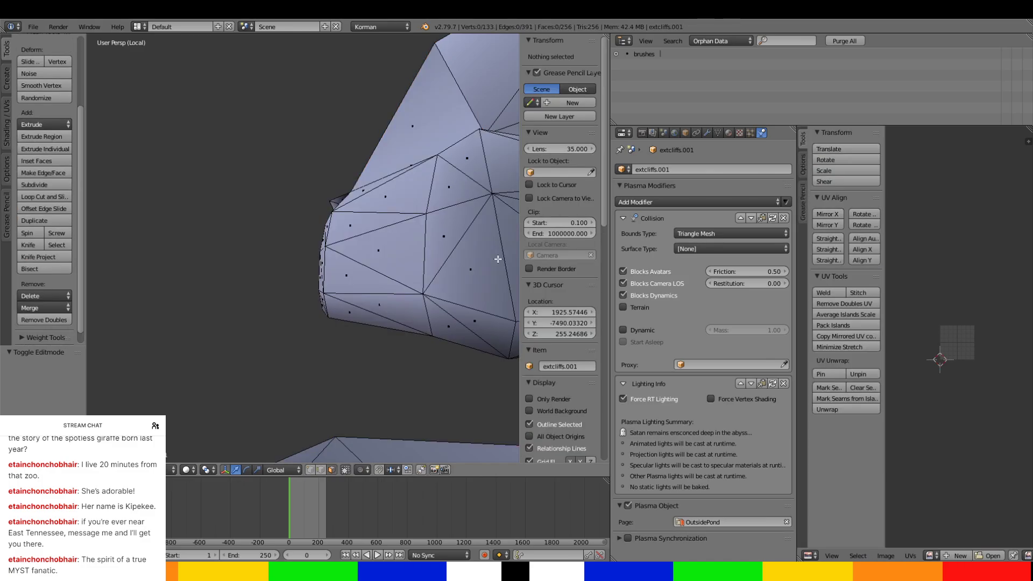
Assign the separated object to the SouthwardTunnels page and rename it ST-DropdownArea.
left_click(708, 520)
left_click(708, 451)
type("d")
type("ST-DropdownArea")
key("Return")
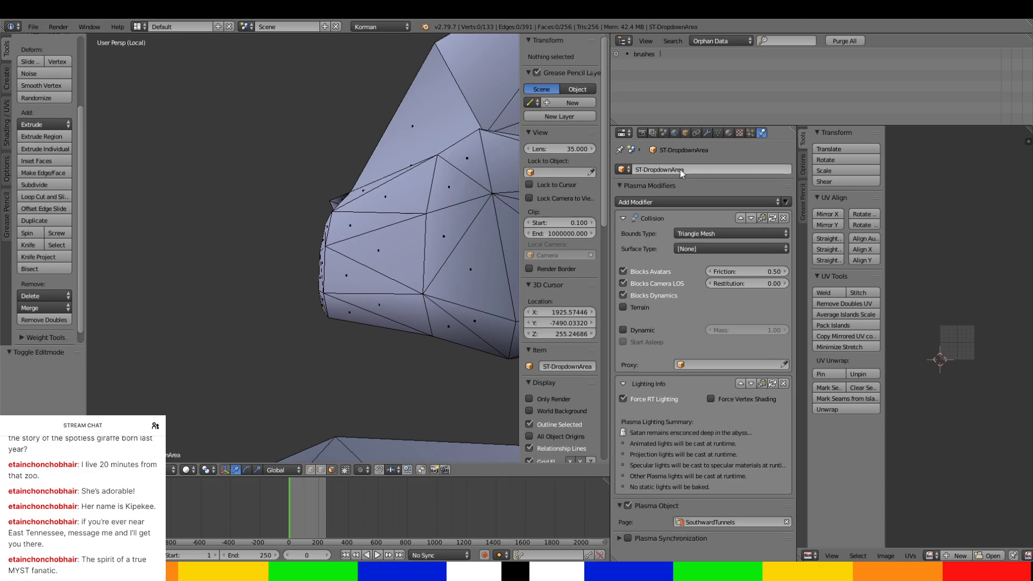
Shift the vertex at the chamber's inner lower crease along Y and lower it about 37 units.
middle_click_drag(419, 241, 307, 201)
key("a")
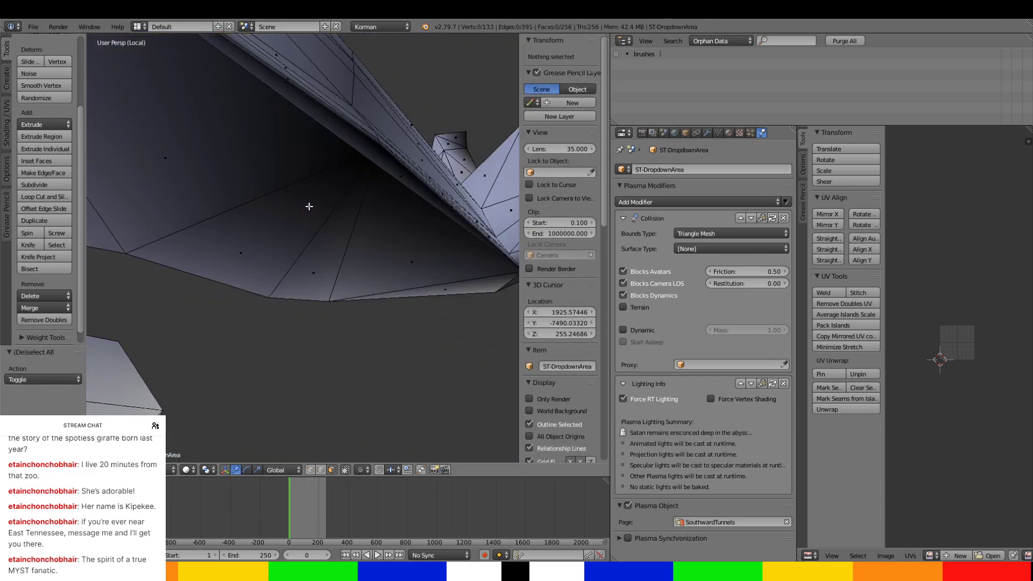
key("a")
mouse_move(308, 206)
middle_mouse_down()
mouse_move(318, 207)
mouse_move(308, 222)
middle_mouse_up()
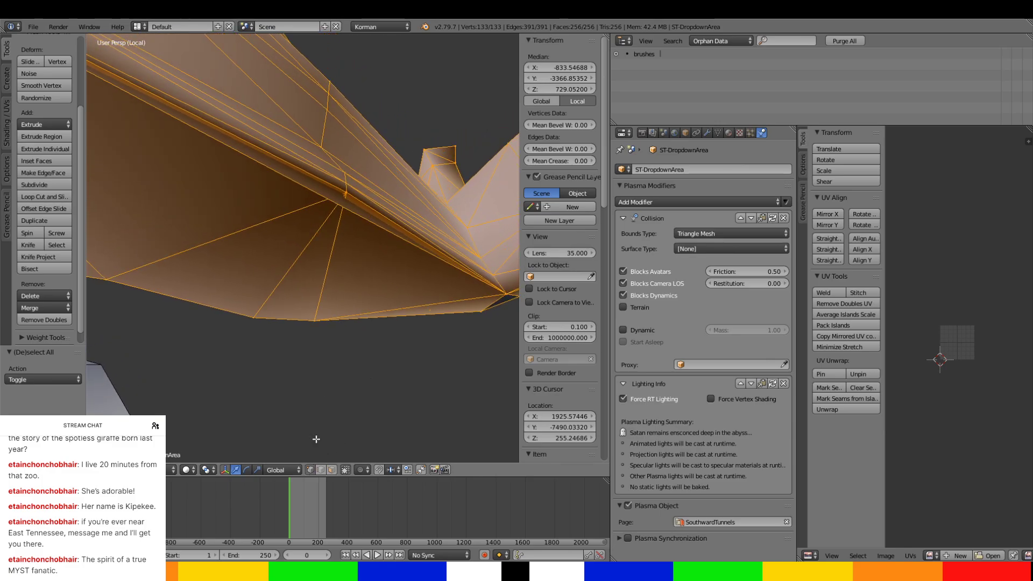
right_click(346, 191)
key("g")
key("y")
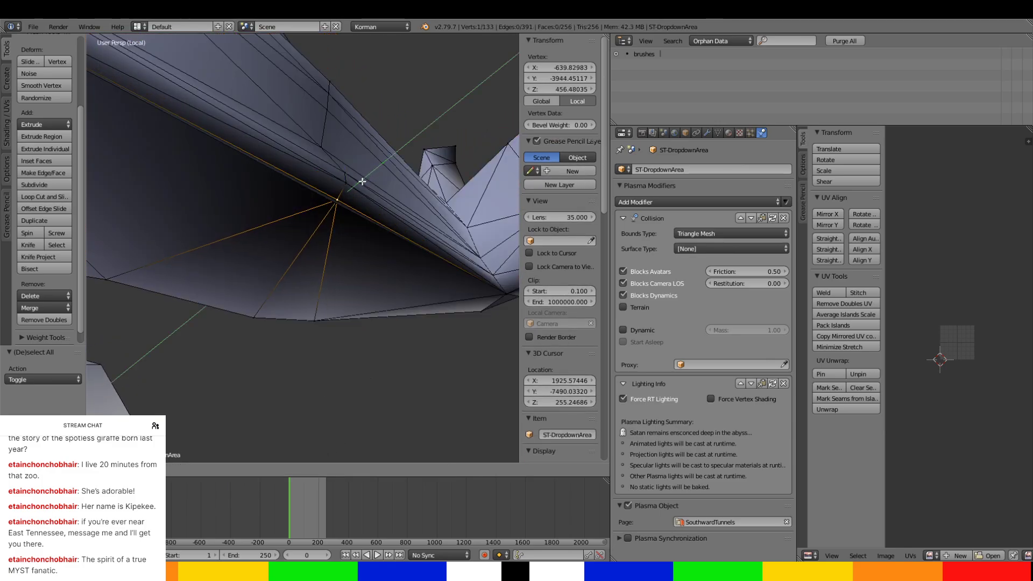
left_click_drag(371, 182, 344, 186)
middle_click_drag(344, 187, 358, 207)
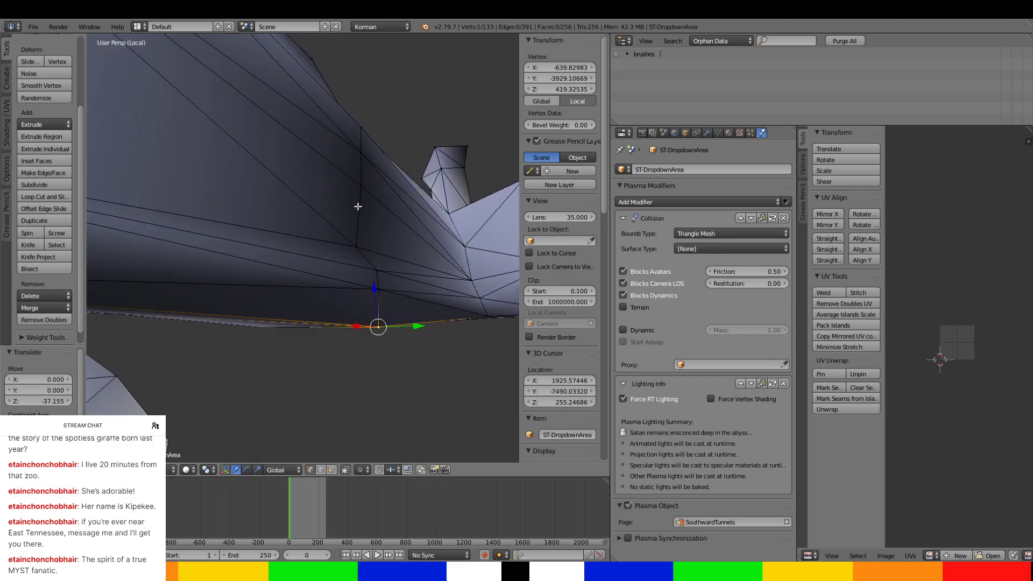
Raise the crease vertex about 24 units and shift it about 33 units in negative Y.
right_click(378, 285)
left_click_drag(377, 275, 380, 266)
right_click(378, 318)
left_click_drag(377, 304, 378, 275)
middle_click_drag(378, 274, 351, 287)
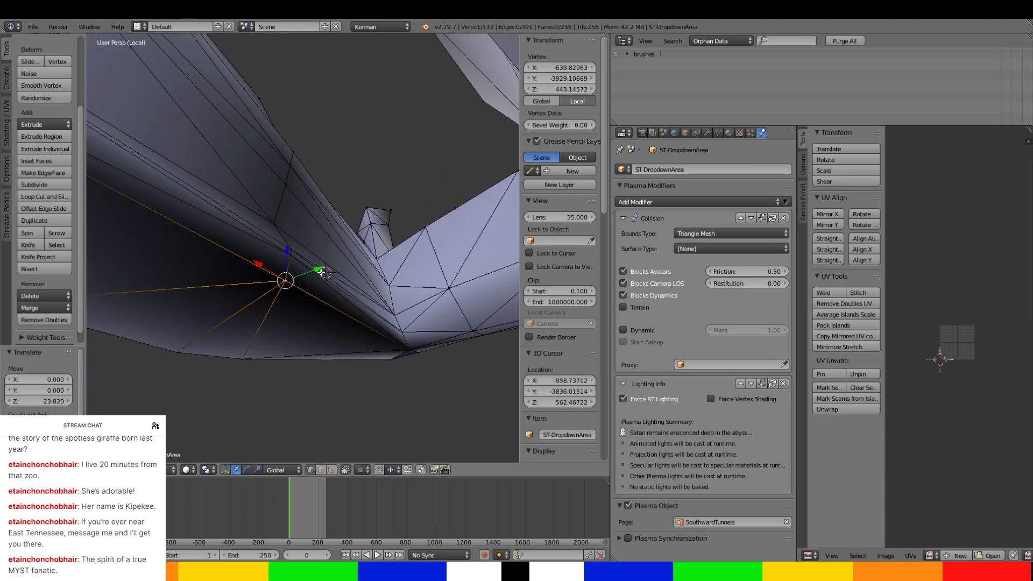
left_click_drag(320, 271, 309, 276)
middle_click_drag(314, 276, 329, 291)
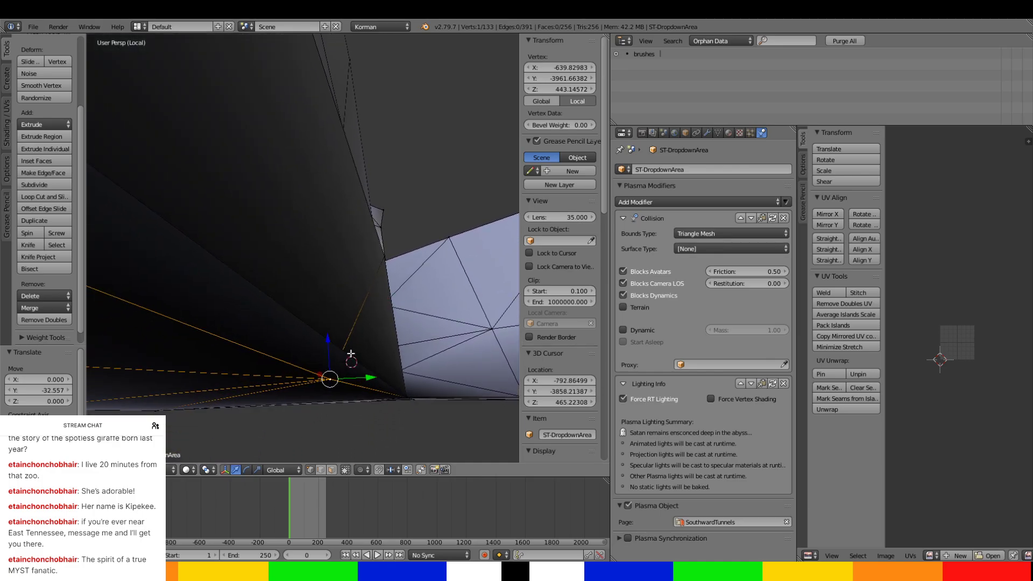
Shift the crease vertex about 18 units in positive Y and lower it about 13 units.
left_click_drag(360, 380, 397, 379)
middle_click_drag(397, 379, 383, 345)
left_click_drag(413, 341, 413, 352)
middle_click_drag(412, 352, 378, 351)
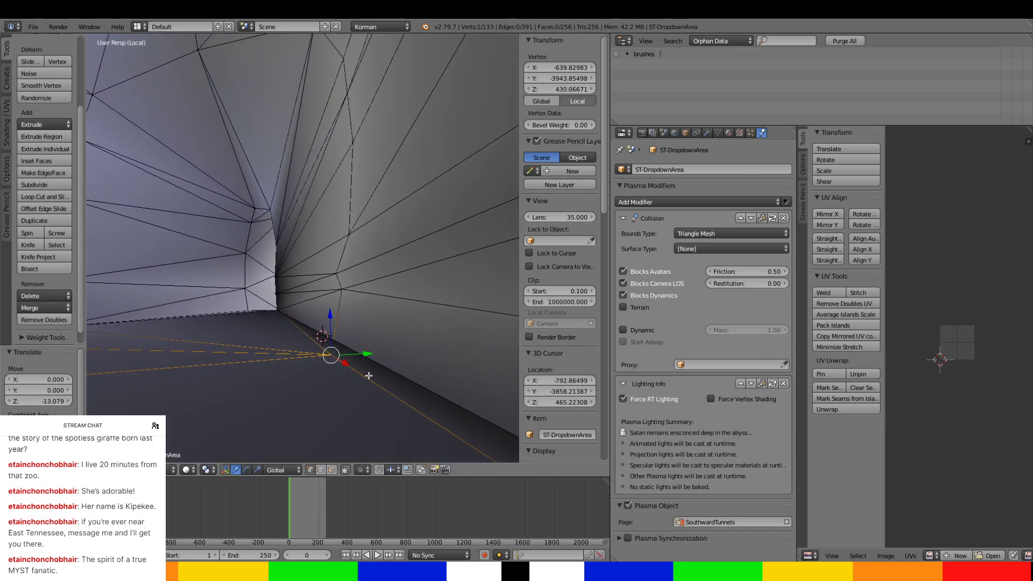
key("Tab")
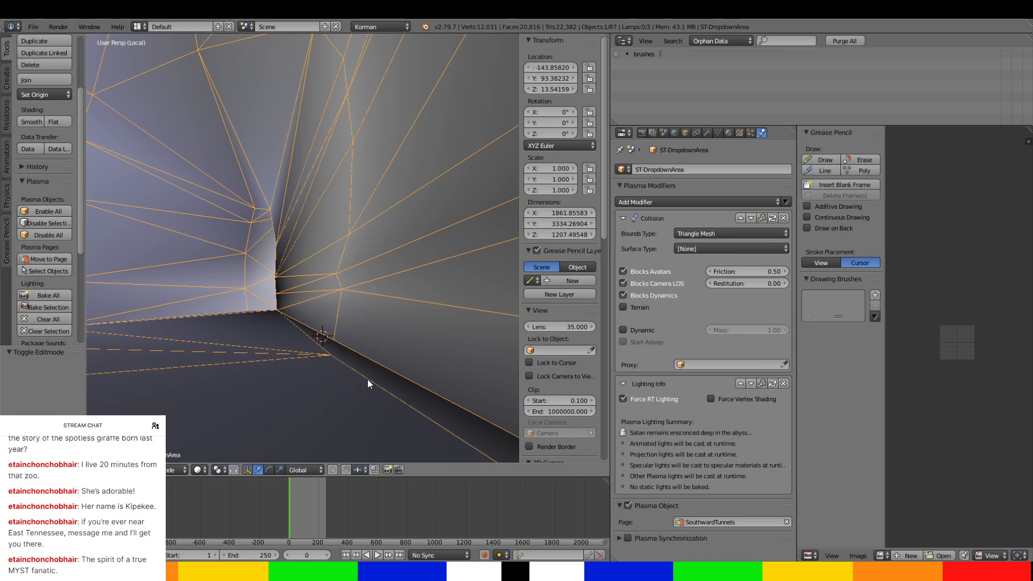
key("Tab")
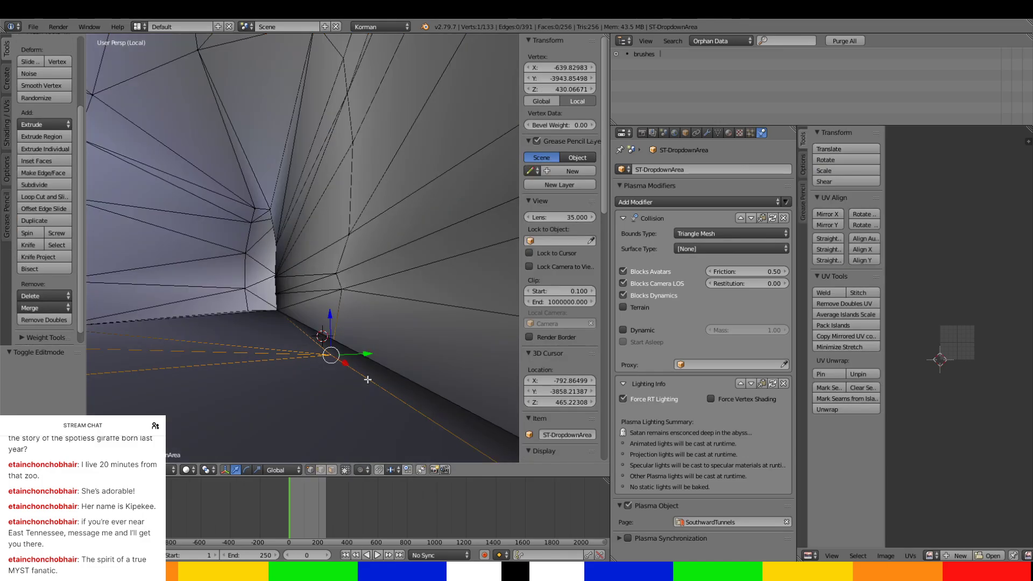
Triangulate the narrow sliver face along the chamber's lower crease.
left_click(332, 470)
right_click(345, 350)
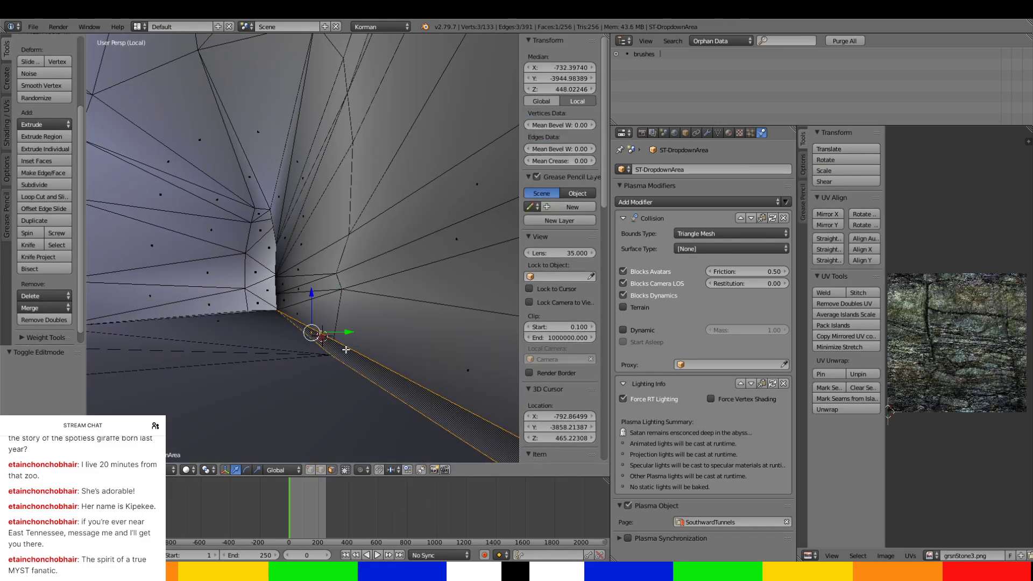
middle_click_drag(322, 332, 282, 330)
left_click_drag(332, 282, 337, 281)
middle_click_drag(336, 282, 292, 416)
key("ctrl+t")
scroll(334, 293, "up", 3)
scroll(300, 276, "up", 3)
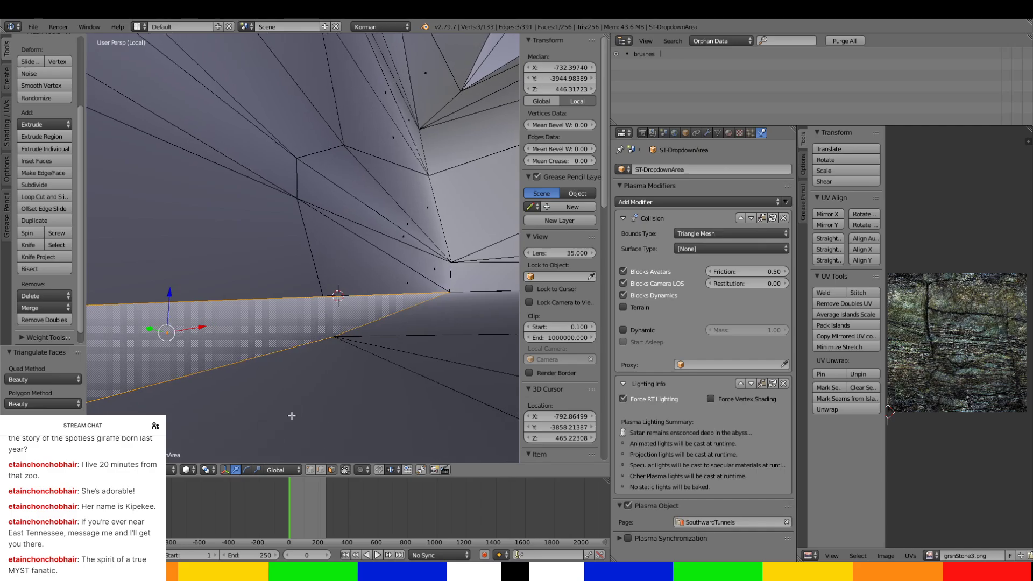
left_click(26, 244)
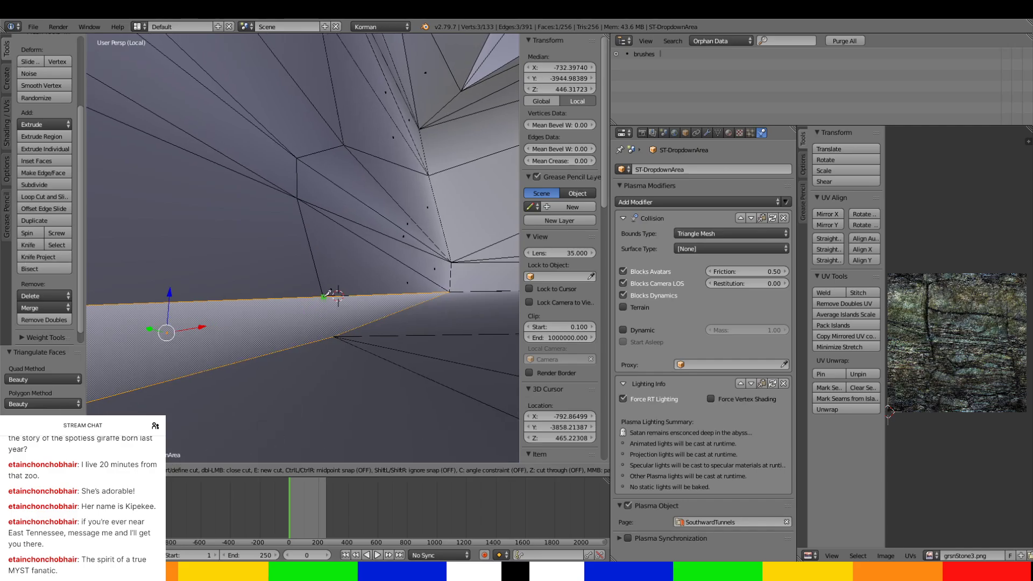
key("Escape")
Delete the sliver face along the chamber's lower crease and finish editing ST-DropdownArea.
right_click(326, 297)
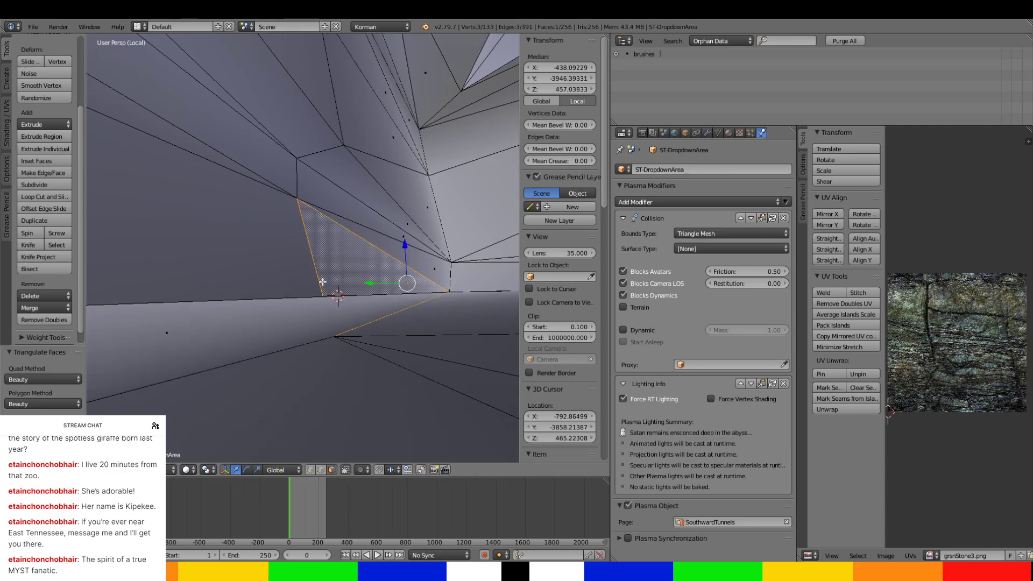
key("x")
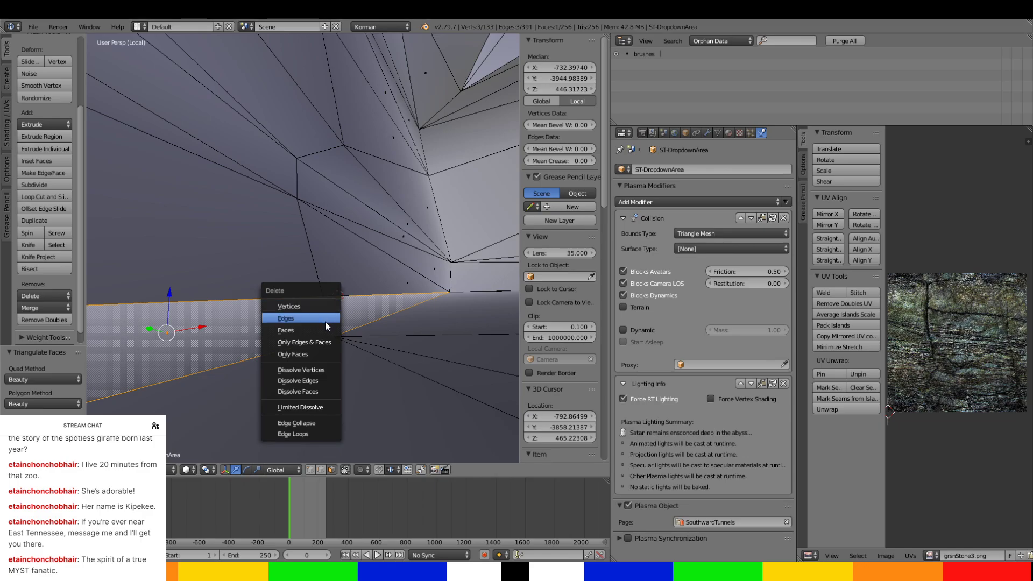
left_click(325, 326)
middle_click_drag(324, 325, 157, 338)
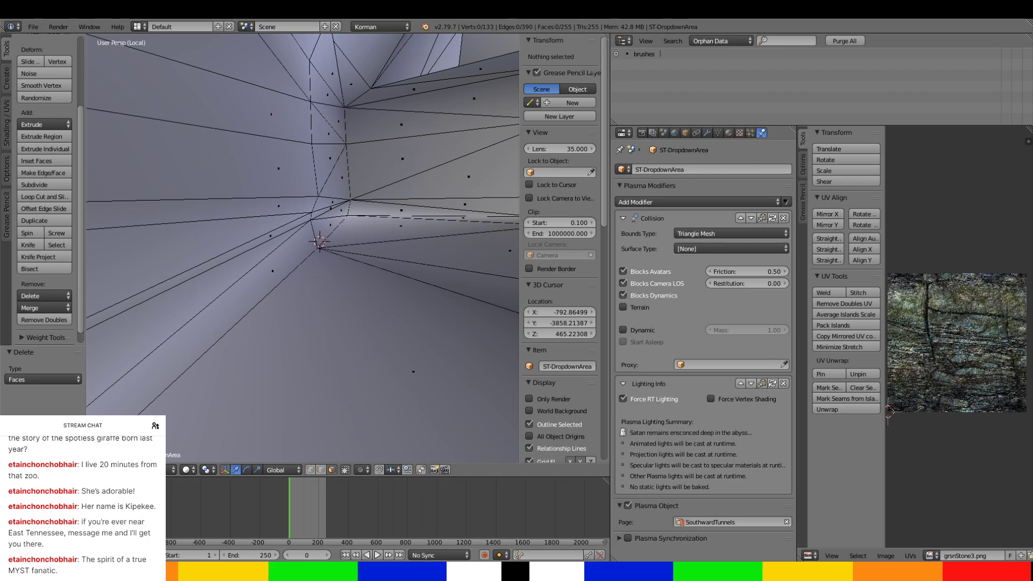
scroll(392, 373, "down", 3)
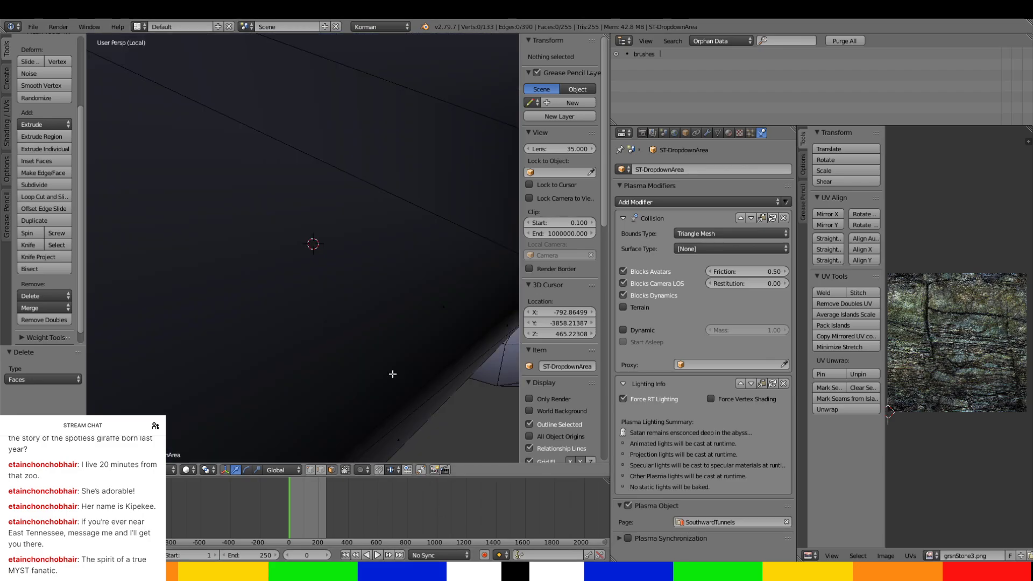
middle_click_drag(392, 373, 354, 272)
scroll(315, 280, "down", 7)
scroll(366, 301, "down", 4)
key("Tab")
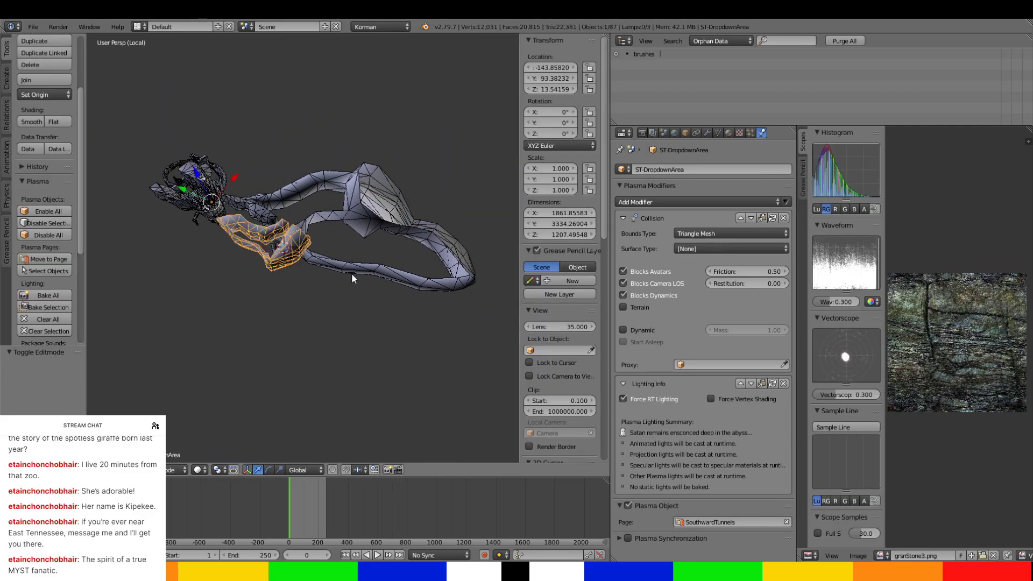
Leave the multi-object local view, select only extcliffs and isolate it in local view.
right_click(353, 270)
middle_click_drag(352, 270, 330, 280)
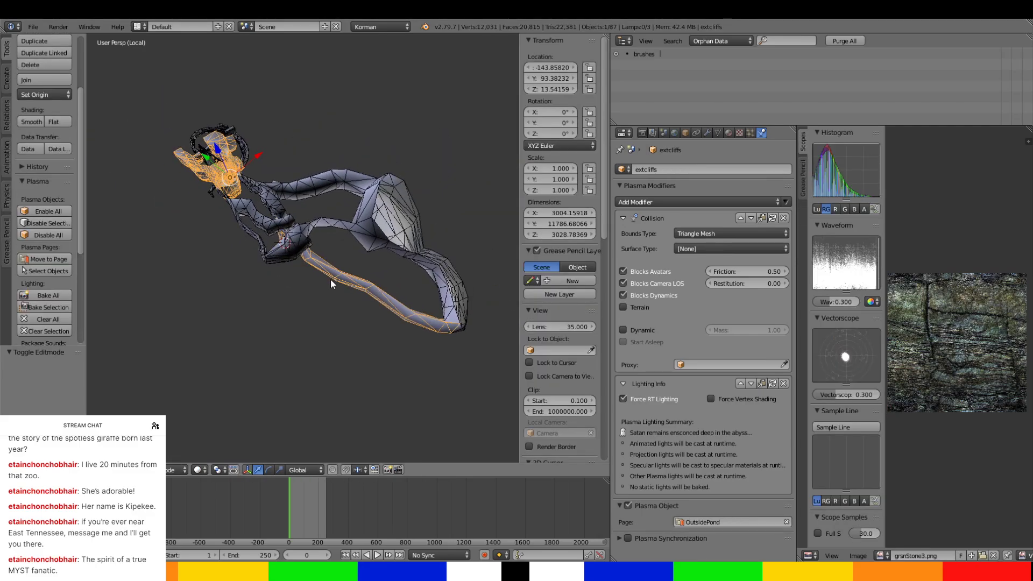
key("KP_Divide")
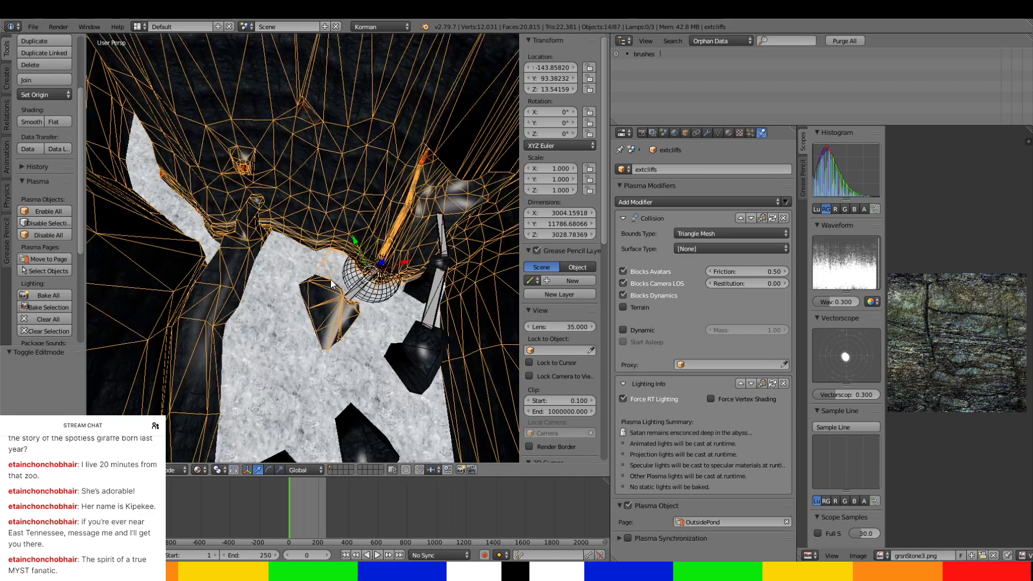
key("KP_Divide")
key("KP_Divide")
key("KP_Divide")
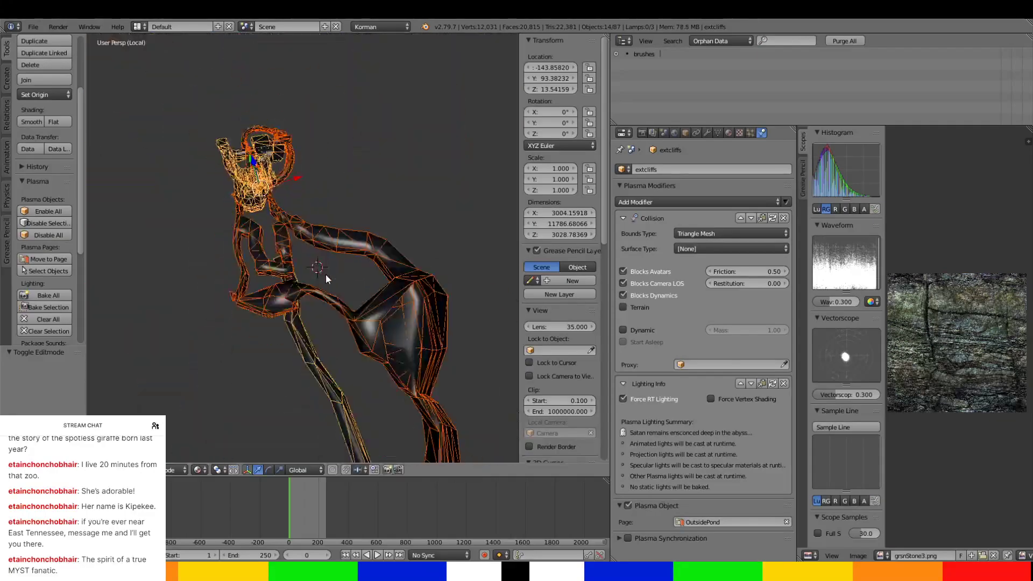
key("KP_Divide")
key("a")
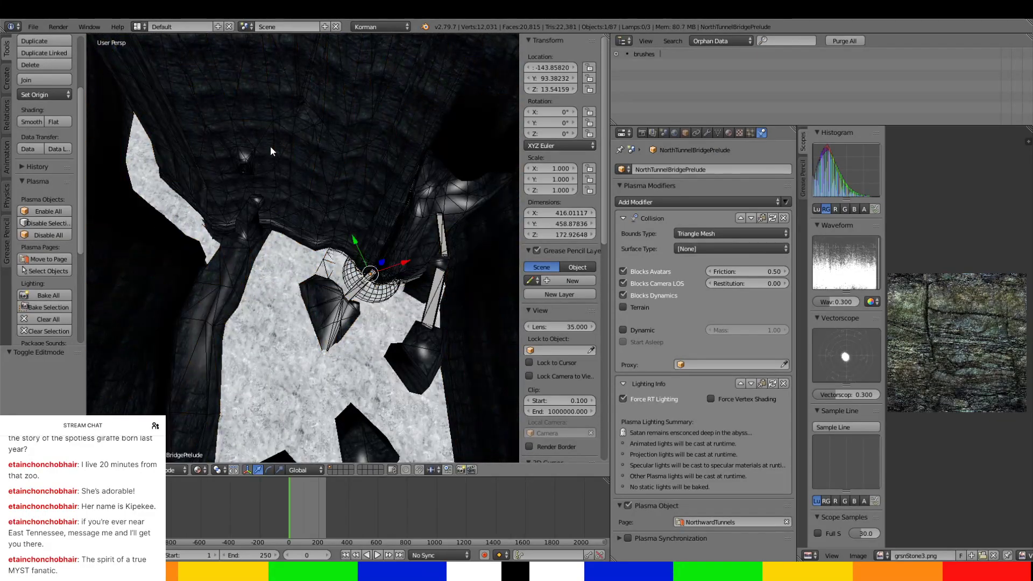
right_click(270, 146)
key("KP_Divide")
Open the extcliffs mesh for editing and delete the stray triangular face beneath the drain tunnel.
middle_click_drag(340, 173, 291, 164)
scroll(290, 165, "up", 3)
middle_click_drag(254, 214, 320, 221)
key("Tab")
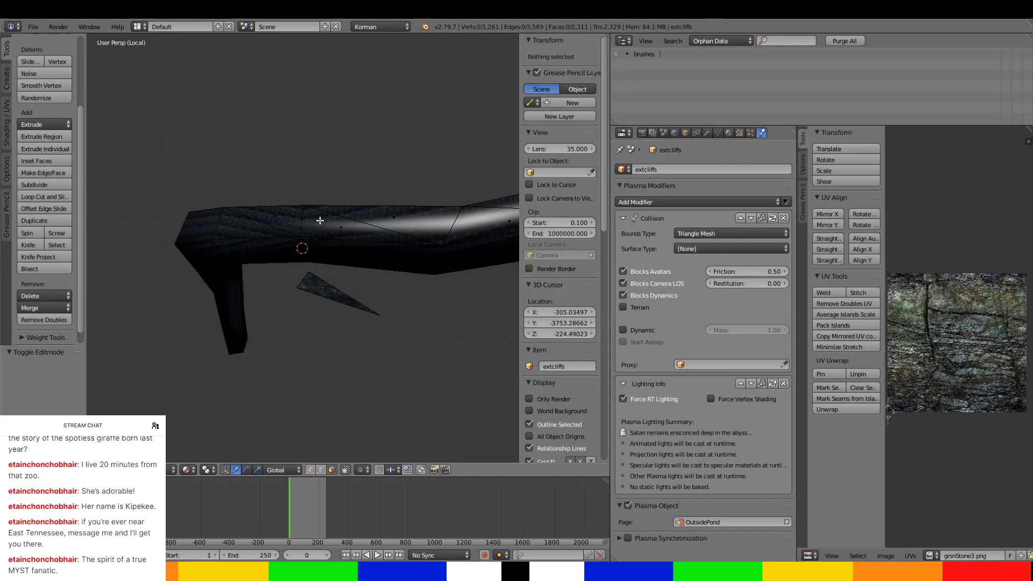
key("x")
left_click(322, 287)
Select the faces around the wide far end of the long drain tunnel in extcliffs.
middle_click_drag(279, 286, 349, 221)
right_click(366, 235)
right_click(335, 191, "ctrl")
right_click(340, 165, "ctrl")
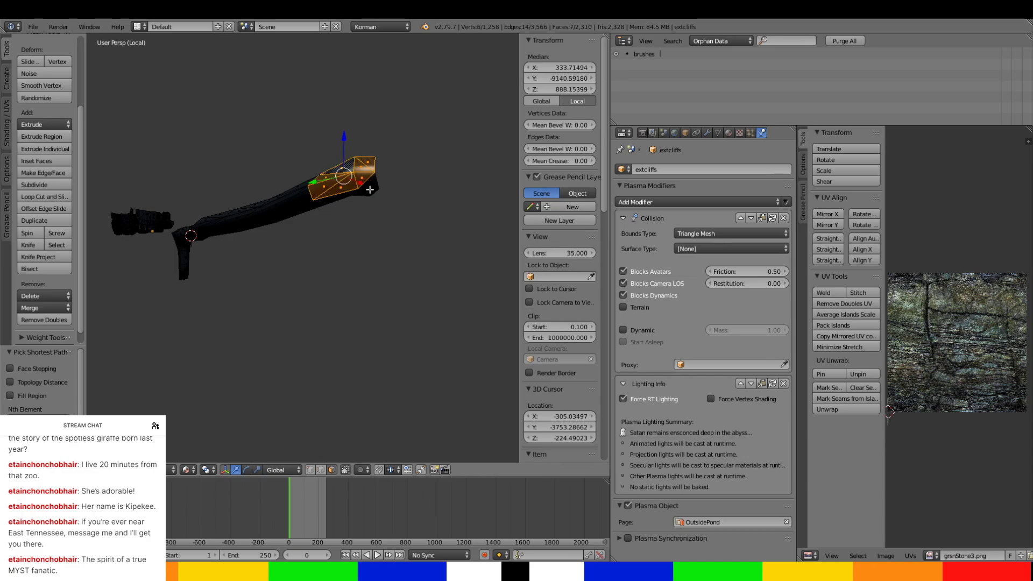
right_click(370, 189, "ctrl")
right_click(340, 195, "ctrl")
mouse_move(340, 196)
middle_mouse_down()
mouse_move(232, 199)
mouse_move(344, 269)
mouse_move(323, 269)
mouse_move(307, 233)
middle_mouse_up()
Switch the viewport to solid shading and extend the selection along the drain tunnel's far half with shortest paths.
left_click(185, 470)
left_click(195, 434)
right_click(317, 245, "ctrl")
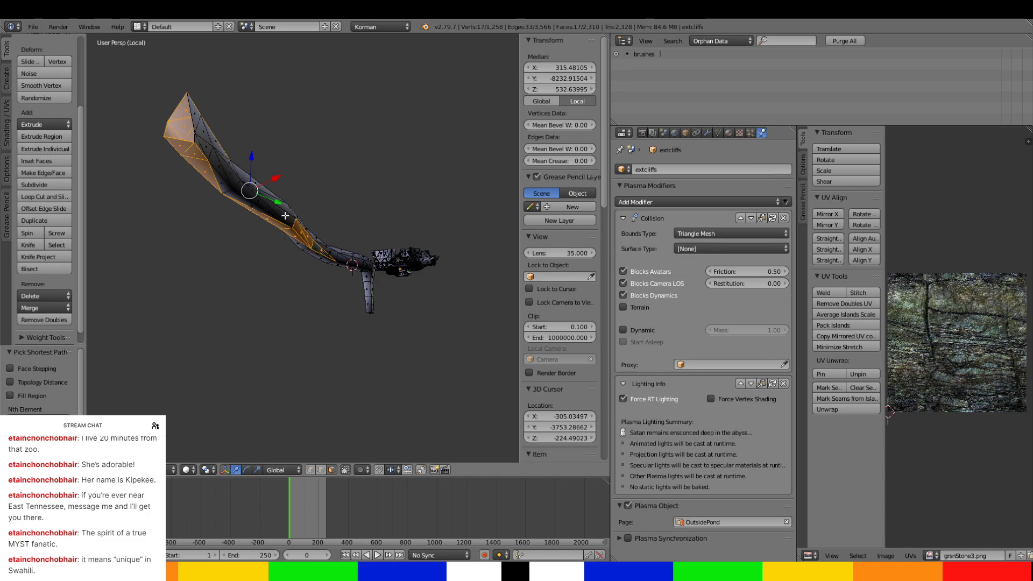
right_click(195, 114, "ctrl")
middle_click_drag(197, 115, 245, 117)
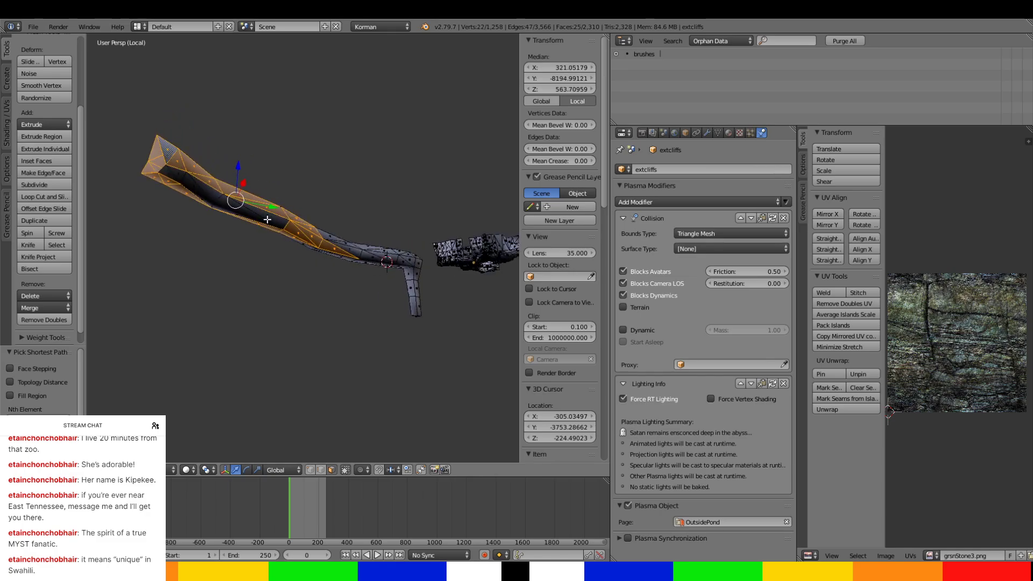
right_click(280, 221, "ctrl")
scroll(346, 300, "up", 1)
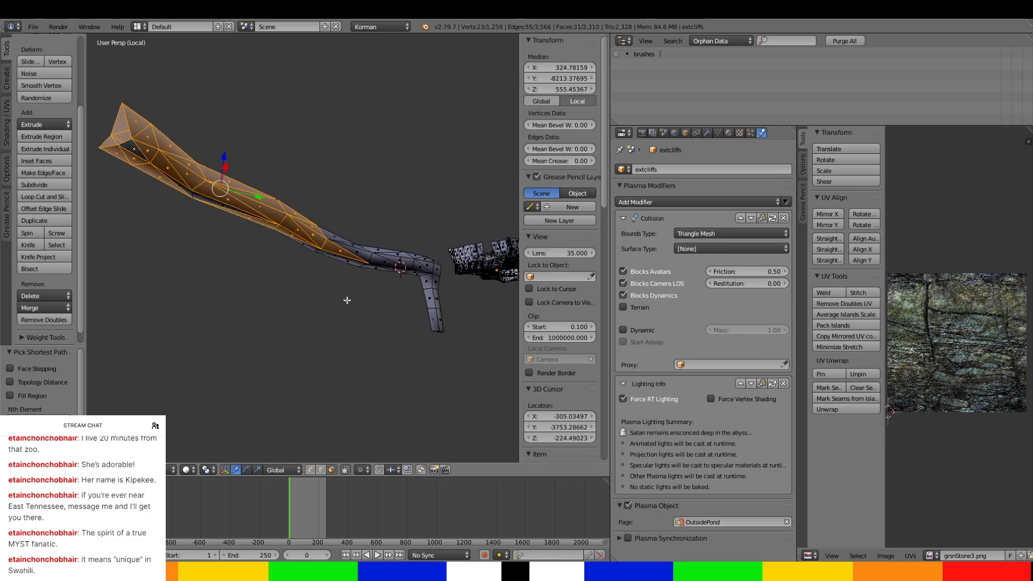
middle_click_drag(346, 300, 350, 251)
scroll(350, 252, "up", 4)
middle_click_drag(401, 325, 371, 278, "shift")
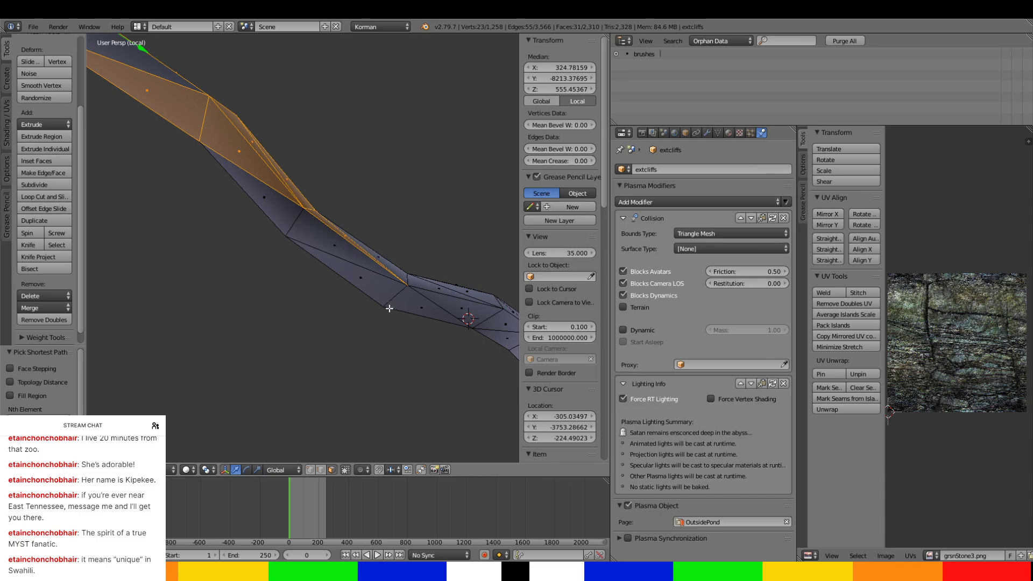
Extend the face selection along the tunnel's underside and near side down to the vertical shaft's lower end.
right_click(379, 294, "ctrl")
right_click(436, 318, "ctrl")
middle_click_drag(436, 318, 434, 339)
right_click(472, 367, "ctrl")
middle_click_drag(445, 276, 397, 330)
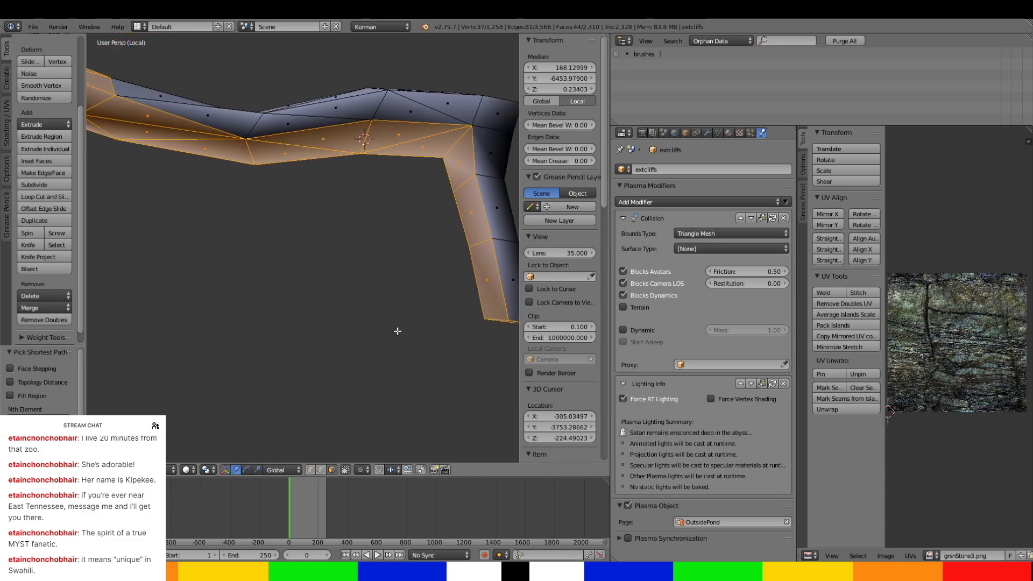
scroll(396, 330, "down", 3)
right_click(216, 156, "ctrl")
right_click(422, 273, "ctrl")
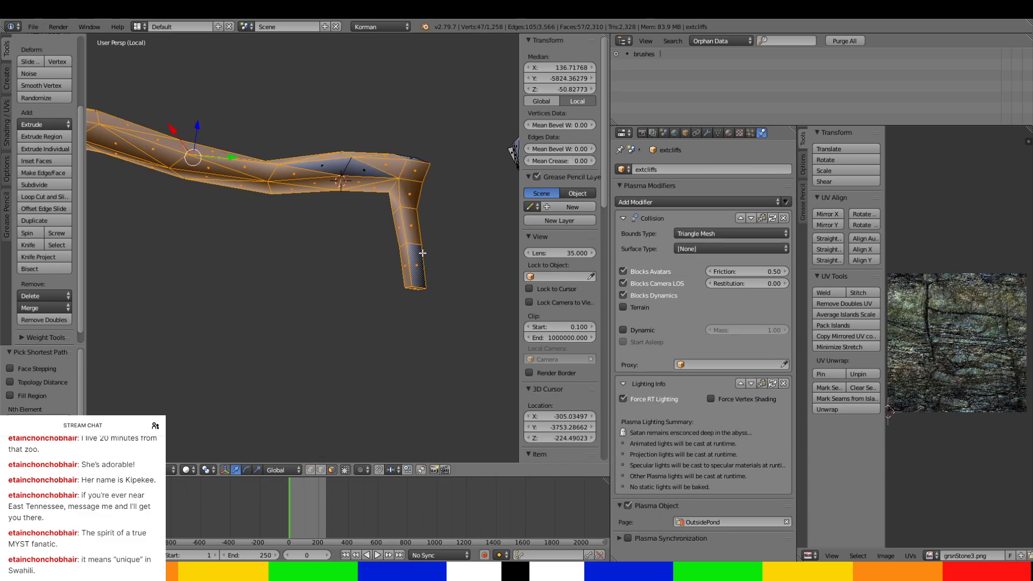
middle_click_drag(423, 253, 372, 220)
Add the vertical shaft's end and opposite side faces, plus the adjoining tunnel side strip, to the selection.
right_click(326, 162, "ctrl")
middle_click_drag(389, 164, 268, 195)
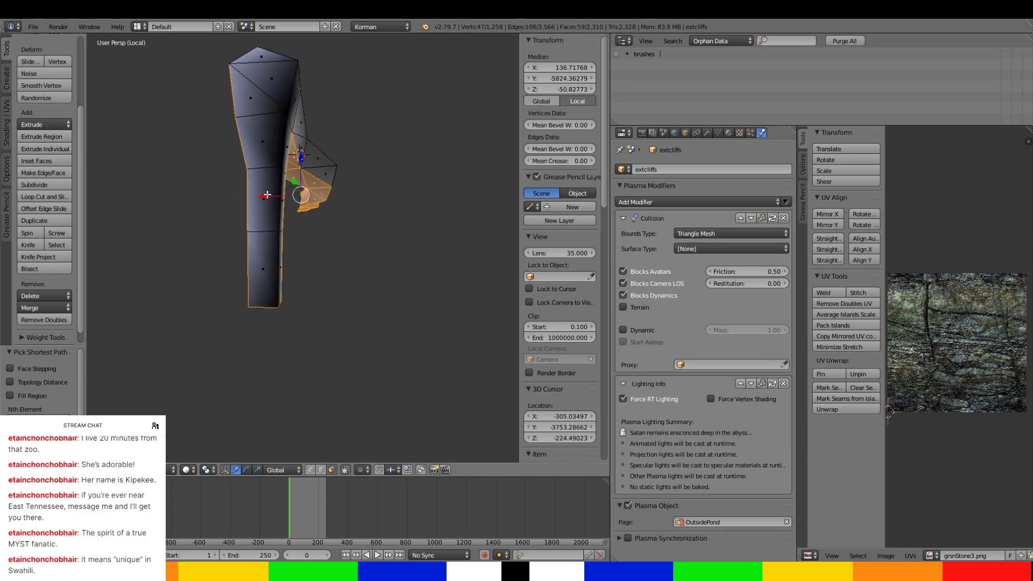
right_click(267, 254, "ctrl")
right_click(268, 68, "ctrl")
middle_click_drag(268, 68, 212, 121)
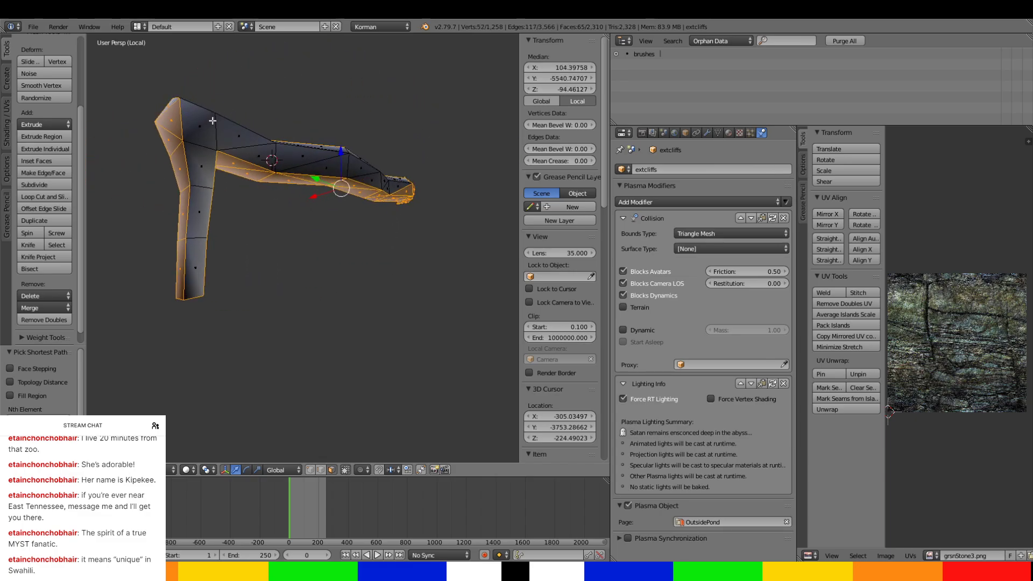
right_click(194, 294, "ctrl")
right_click(393, 186, "ctrl")
middle_click_drag(391, 188, 365, 255)
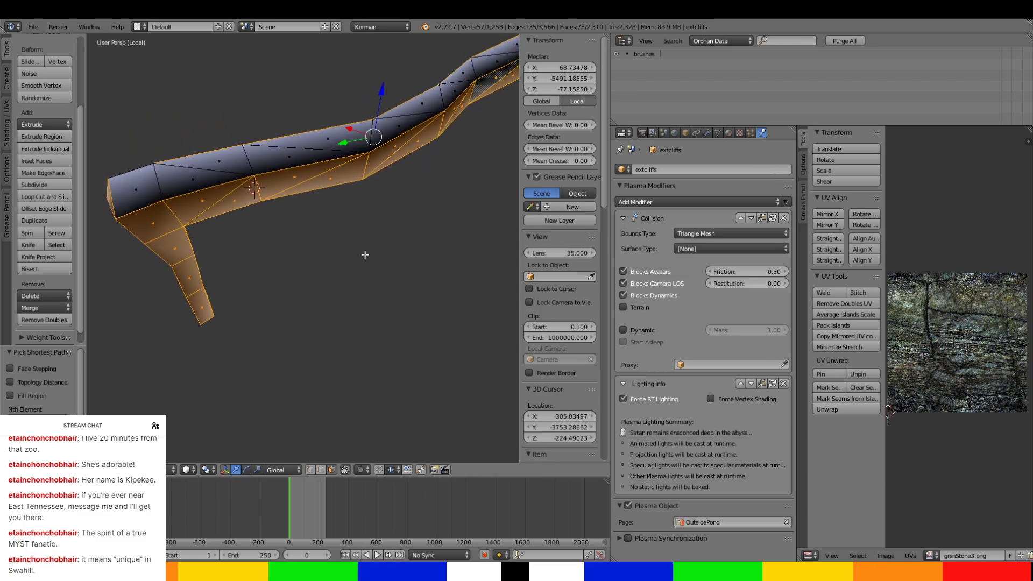
Add the tunnel's remaining top faces, separate the selection from extcliffs into a new object and select that object.
right_click(140, 190, "ctrl")
middle_click_drag(140, 191, 136, 293)
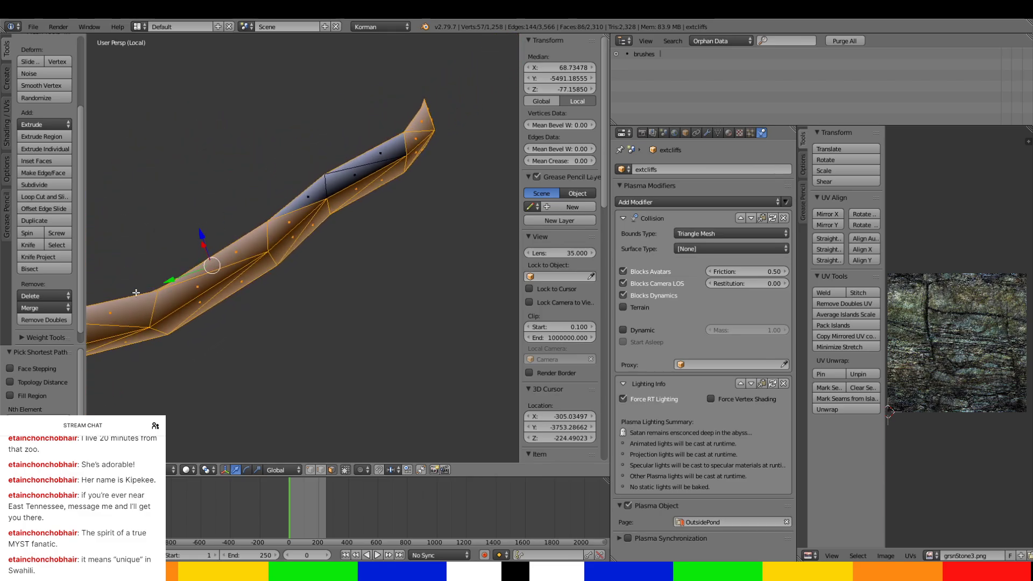
right_click(400, 145, "ctrl")
middle_click_drag(401, 233, 237, 214)
scroll(242, 213, "down", 2)
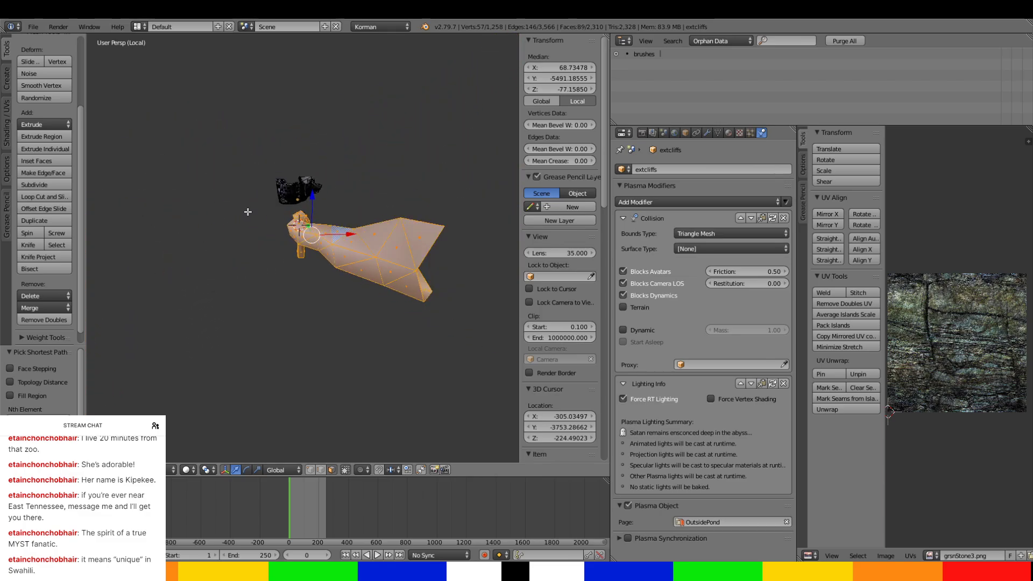
key("p")
left_click(317, 230)
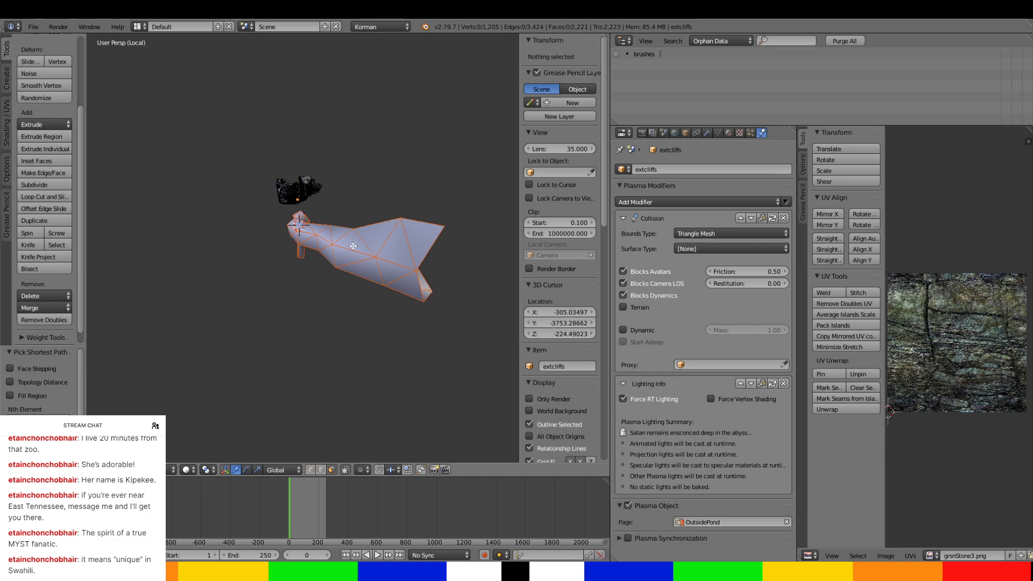
key("Tab")
right_click(324, 252)
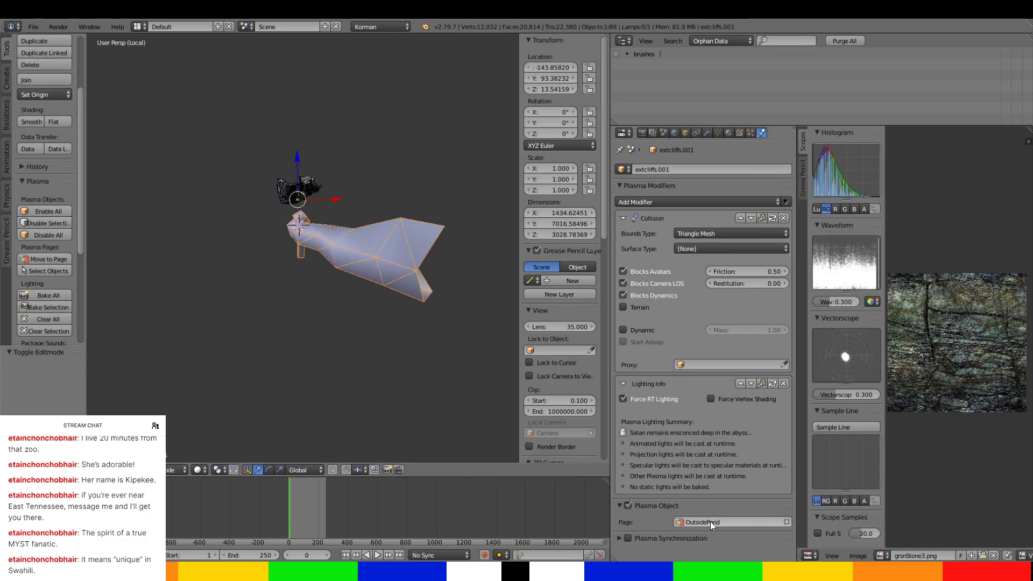
Assign the separated tunnel to the SouthwardTunnels page and rename it ST-deadmandrain.
left_click(711, 521)
left_click(701, 454)
left_click(706, 166)
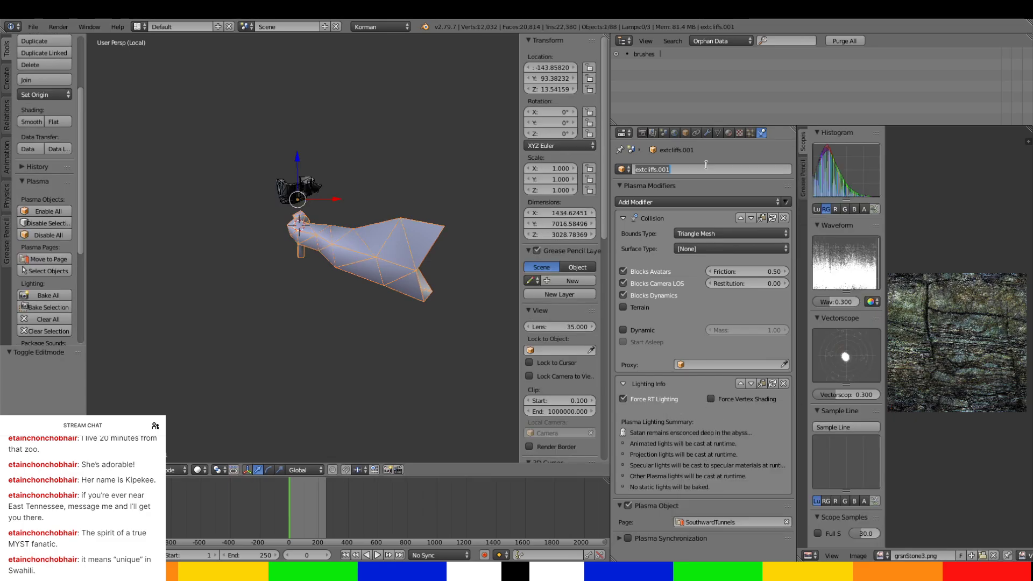
key("BackSpace")
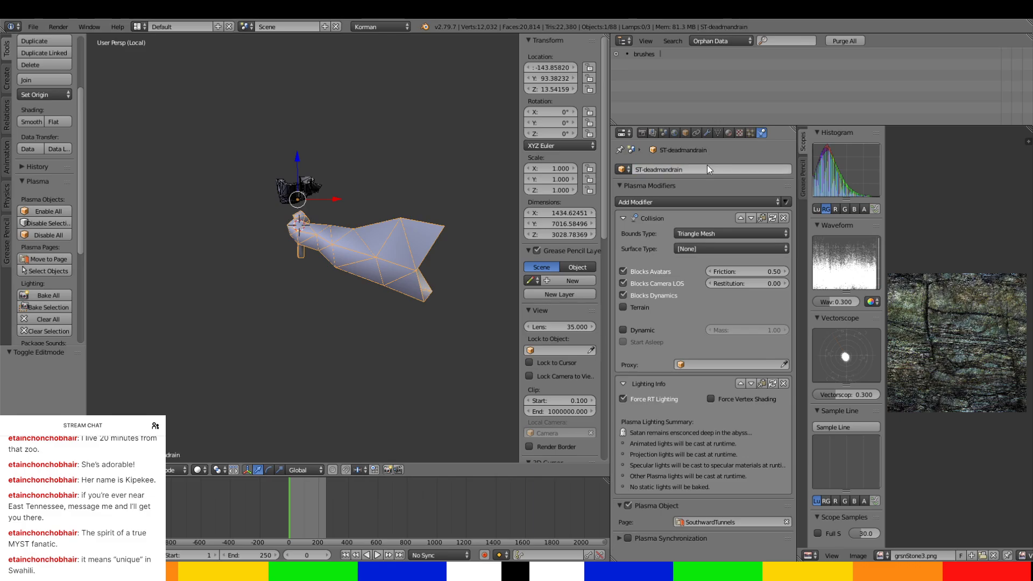
key("Return")
Return to the full scene and examine where the separated drain meets the neighbouring tunnels.
middle_click_drag(274, 198, 98, 209)
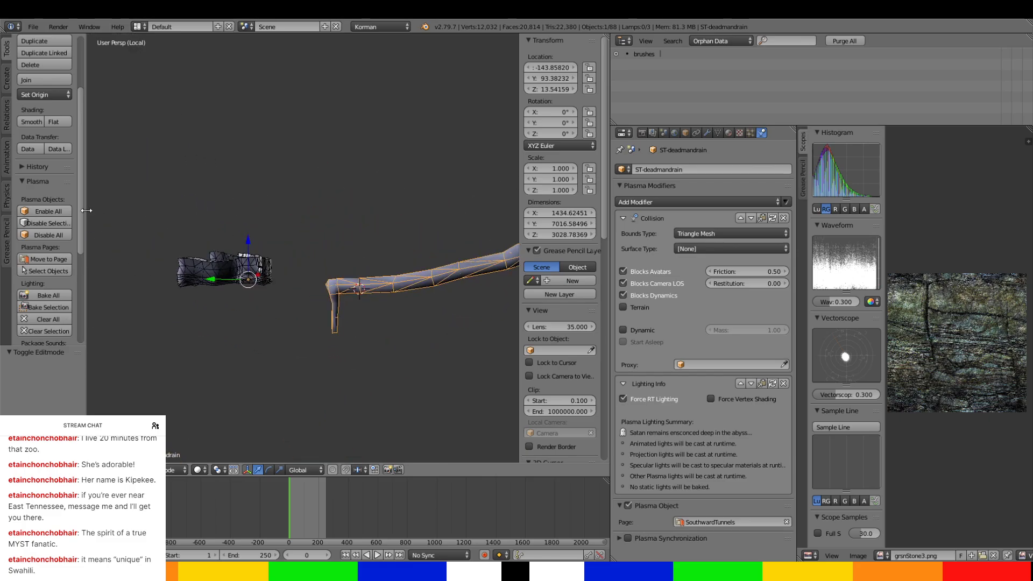
key("KP_Divide")
scroll(78, 230, "down", 6)
scroll(231, 259, "down", 6)
middle_click_drag(231, 269, 325, 227)
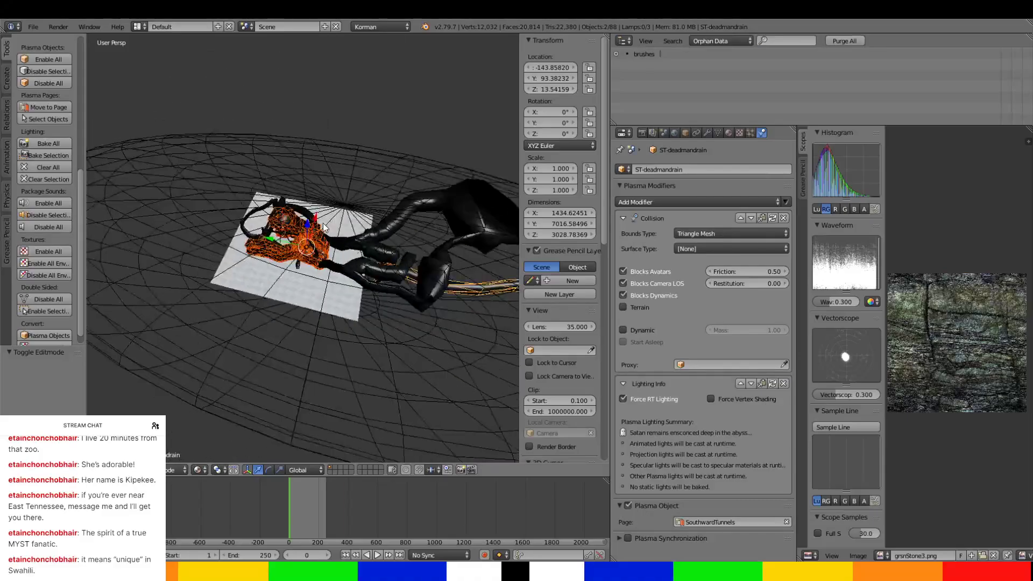
scroll(324, 226, "up", 8)
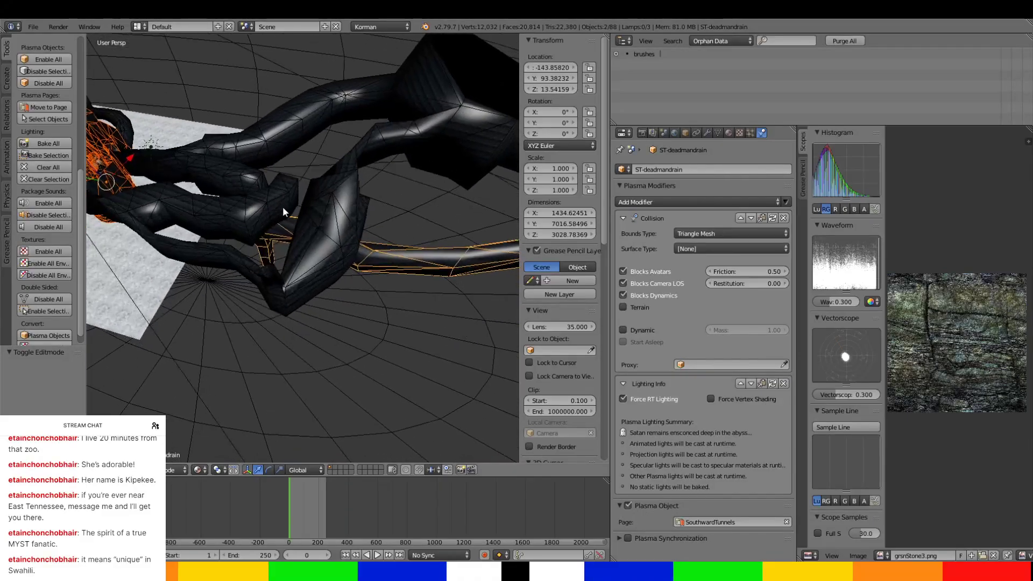
Select the ST-DropdownArea object beside the separated drain and isolate it in local view.
scroll(272, 213, "up", 2)
mouse_move(272, 213)
middle_mouse_down()
mouse_move(248, 204)
mouse_move(289, 204)
middle_mouse_up()
scroll(339, 231, "down", 1)
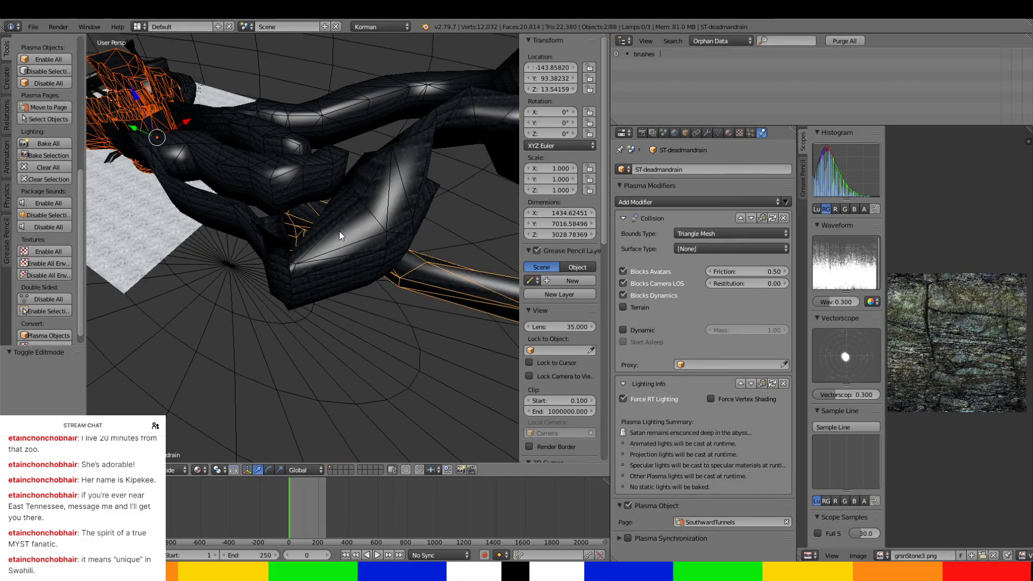
middle_click_drag(339, 231, 383, 226)
right_click(319, 276)
key("KP_Divide")
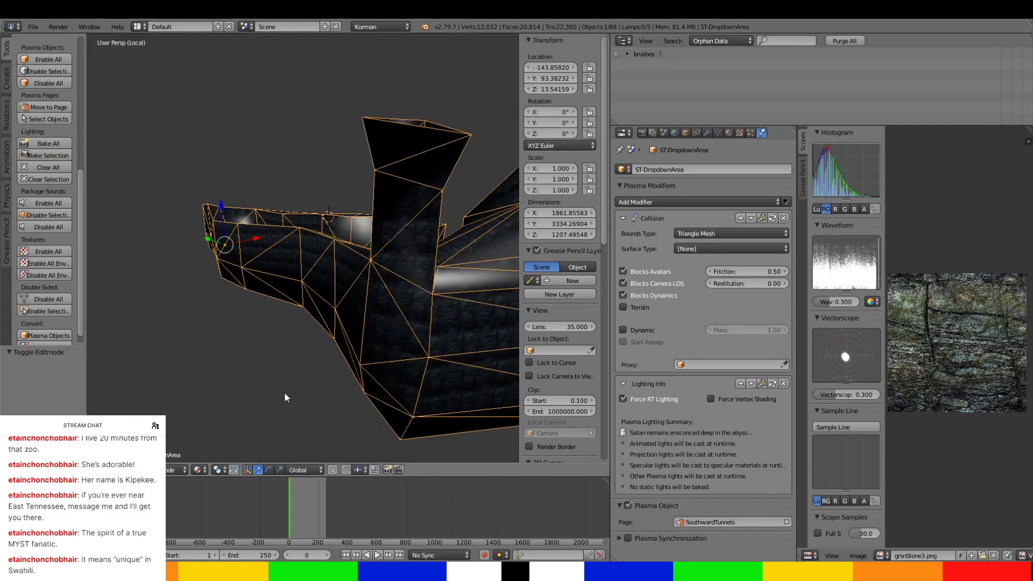
Inspect the isolated dropdown area's geometry from several angles and return to the full scene.
left_click(199, 469)
left_click(216, 432)
mouse_move(216, 431)
middle_mouse_down()
mouse_move(383, 302)
mouse_move(355, 319)
mouse_move(377, 357)
mouse_move(234, 359)
mouse_move(321, 346)
mouse_move(300, 314)
mouse_move(224, 332)
mouse_move(140, 321)
mouse_move(231, 306)
mouse_move(236, 325)
mouse_move(210, 306)
mouse_move(317, 260)
mouse_move(418, 243)
mouse_move(448, 357)
mouse_move(101, 352)
mouse_move(456, 381)
mouse_move(445, 353)
mouse_move(516, 320)
mouse_move(173, 278)
mouse_move(89, 291)
mouse_move(425, 294)
mouse_move(123, 305)
mouse_move(158, 269)
mouse_move(456, 317)
mouse_move(378, 302)
mouse_move(402, 345)
mouse_move(451, 358)
mouse_move(425, 346)
middle_mouse_up()
scroll(299, 314, "down", 5)
scroll(140, 322, "up", 3)
key("KP_Divide")
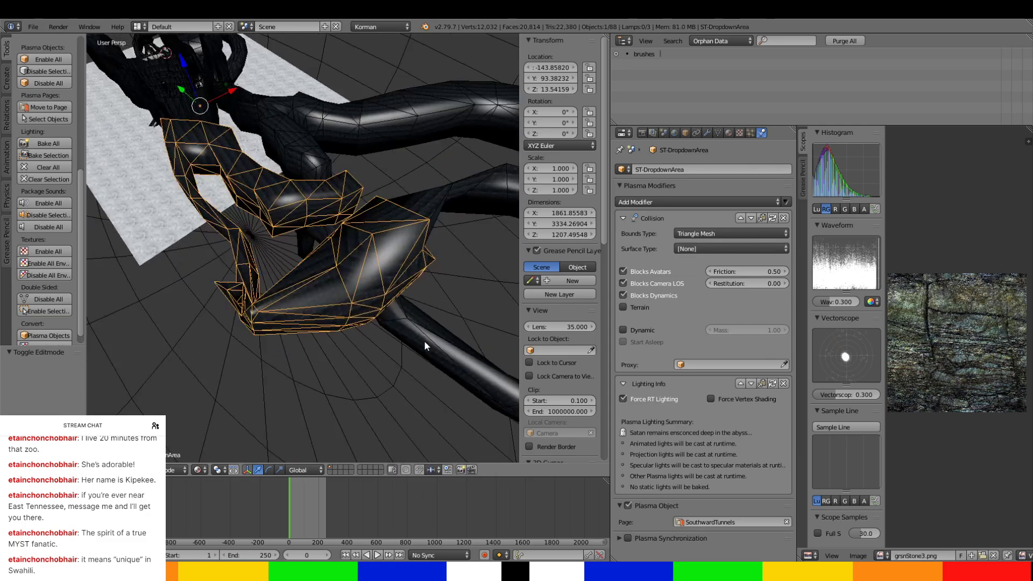
Check the seam between the dropdown area and the adjoining tunnel by selecting the pieces in turn, including SOUTHERNCLIFF-IT'SAGIRAFFE.
middle_click_drag(343, 312, 257, 350)
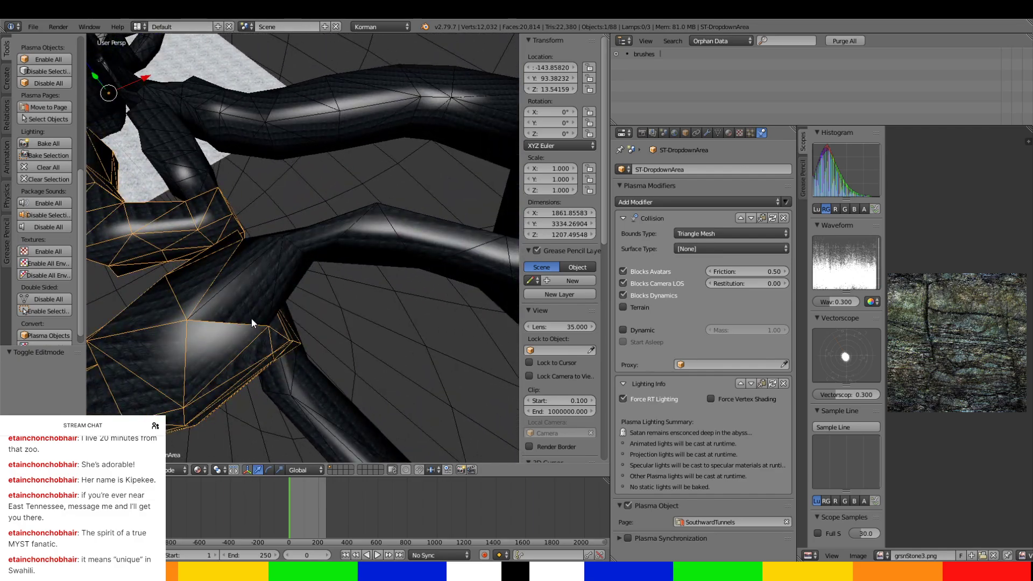
right_click(269, 308)
right_click(265, 328)
middle_click_drag(265, 328, 290, 312)
scroll(215, 318, "up", 3)
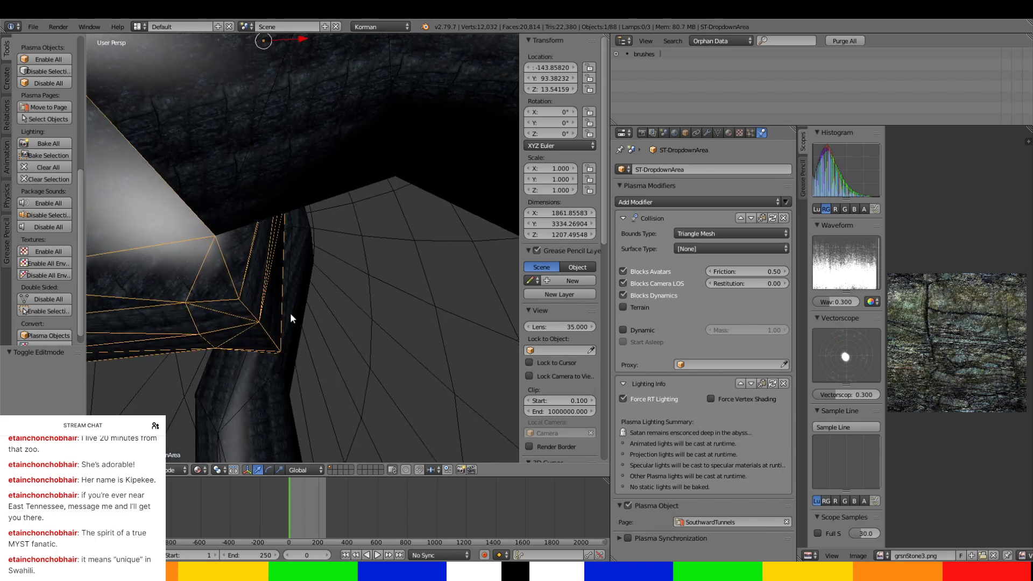
right_click(243, 201)
right_click(235, 250)
right_click(223, 173)
scroll(224, 177, "down", 2)
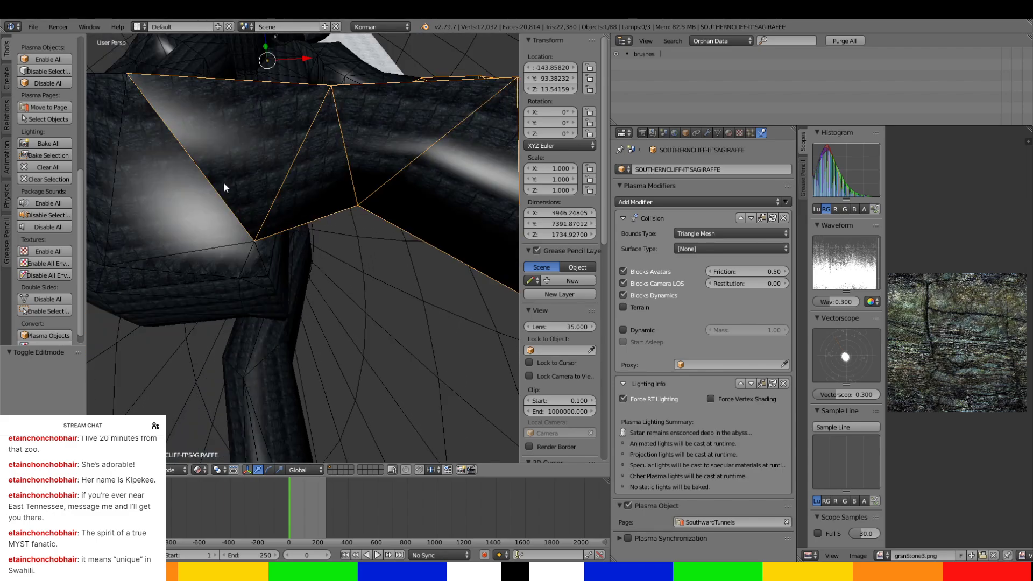
right_click(242, 235)
right_click(272, 229)
Examine the remaining southward tunnels and the age's central ground area from other viewpoints.
middle_click_drag(295, 228, 442, 260)
scroll(373, 210, "down", 5)
scroll(364, 293, "up", 4)
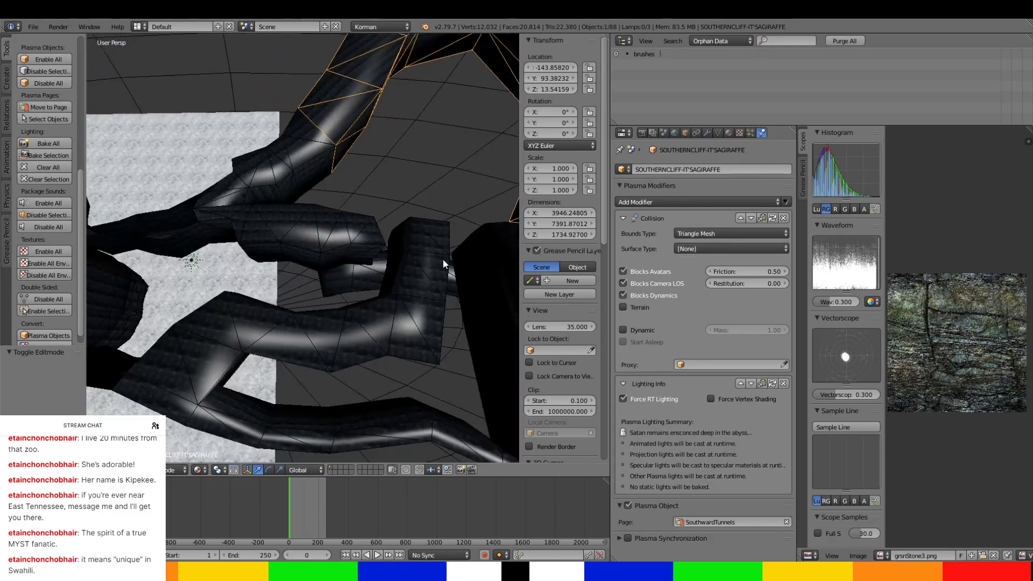
scroll(443, 260, "up", 1)
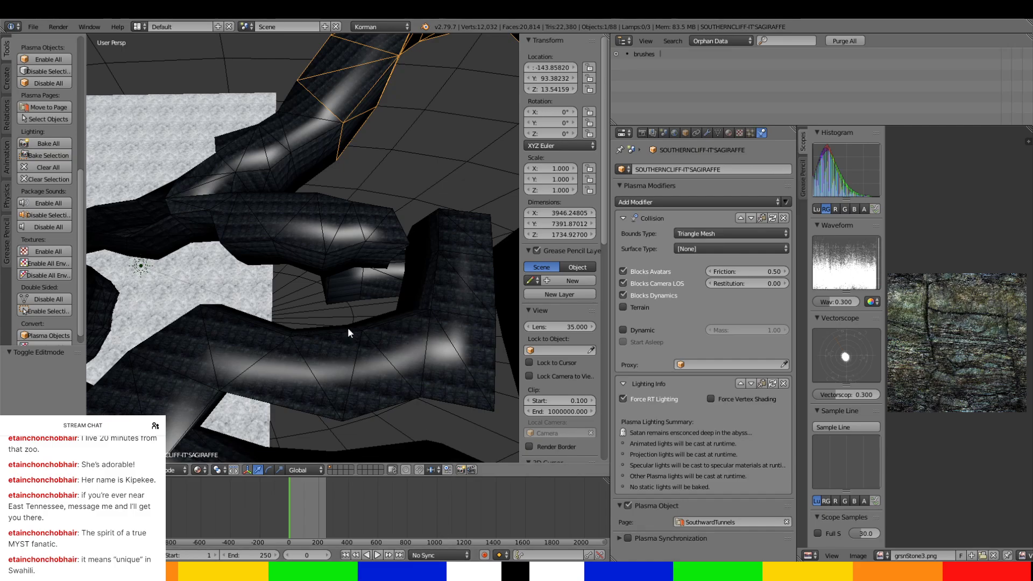
middle_click_drag(348, 327, 417, 264)
scroll(343, 202, "up", 6)
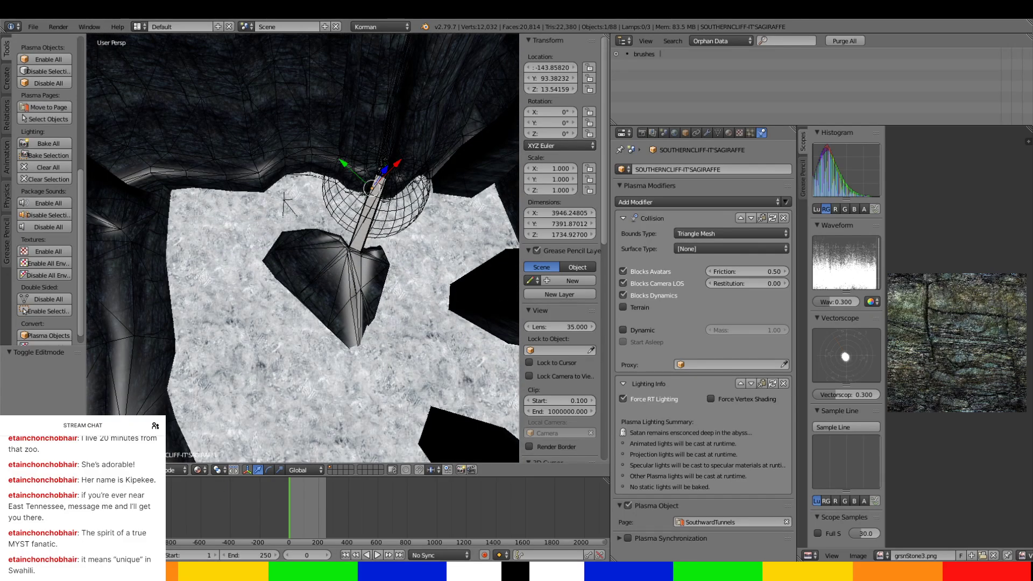